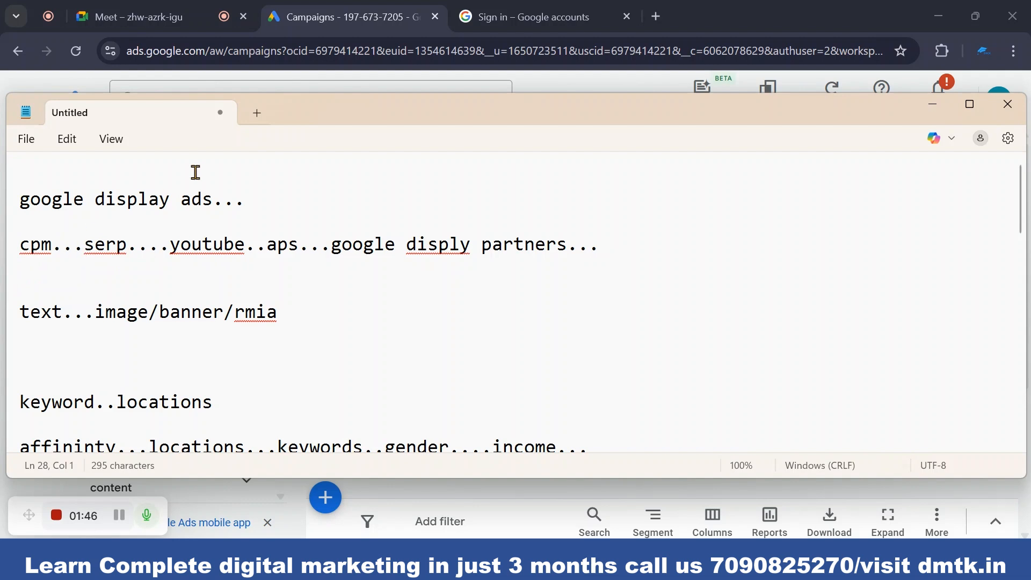
- Delete the word "serp" from the cpm line under the google display ads heading
scroll(162, 183, "down", 3)
scroll(107, 198, "up", 2)
left_click_drag(86, 224, 127, 220)
key("BackSpace")
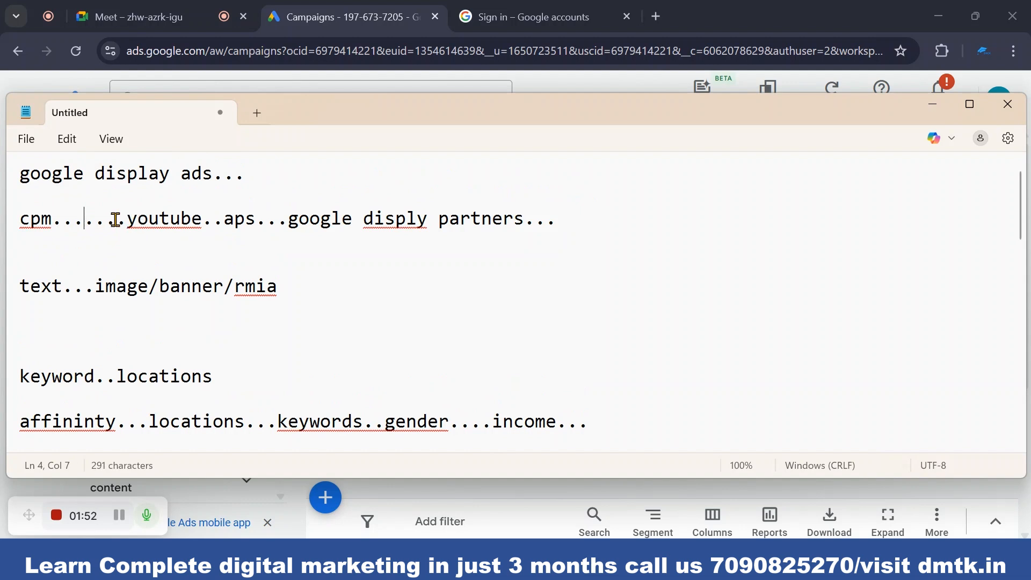
- Review the notes on ad placements and on the text, image, banner and rich media ad formats
left_click_drag(135, 222, 573, 240)
left_click(559, 222)
scroll(97, 279, "down", 2)
scroll(101, 299, "up", 2)
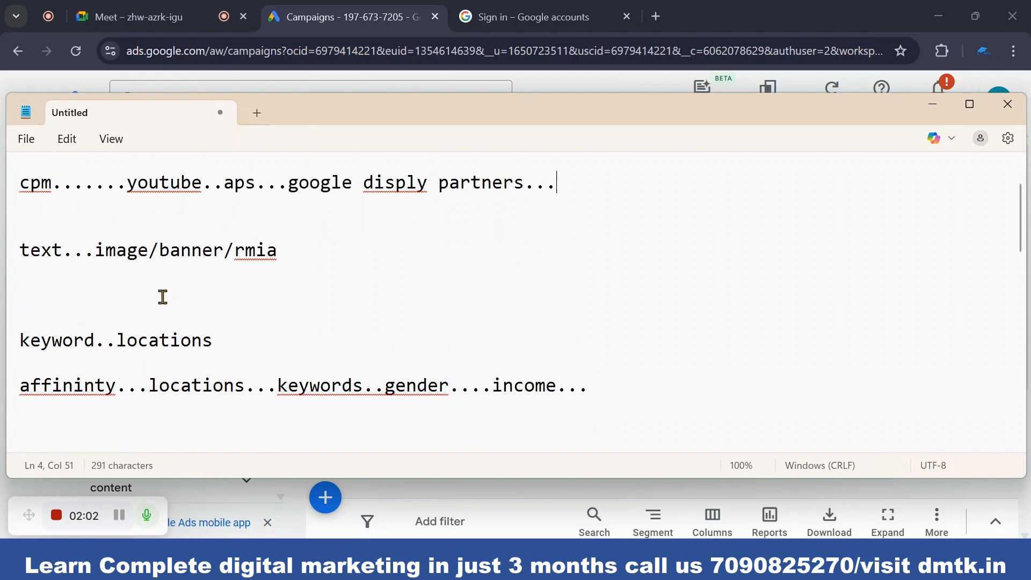
scroll(161, 302, "down", 4)
scroll(184, 308, "up", 4)
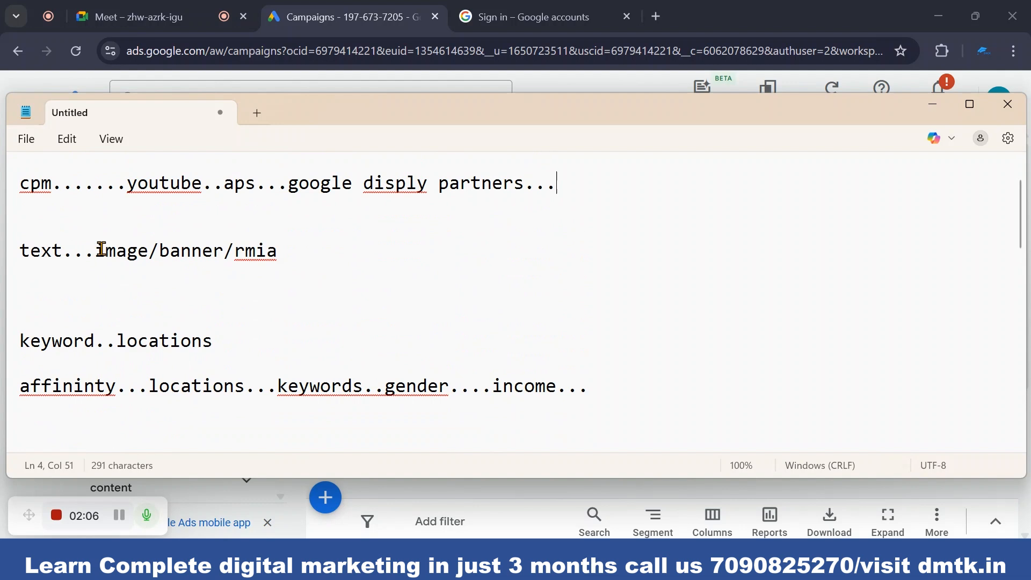
left_click_drag(95, 251, 301, 258)
scroll(304, 265, "down", 1)
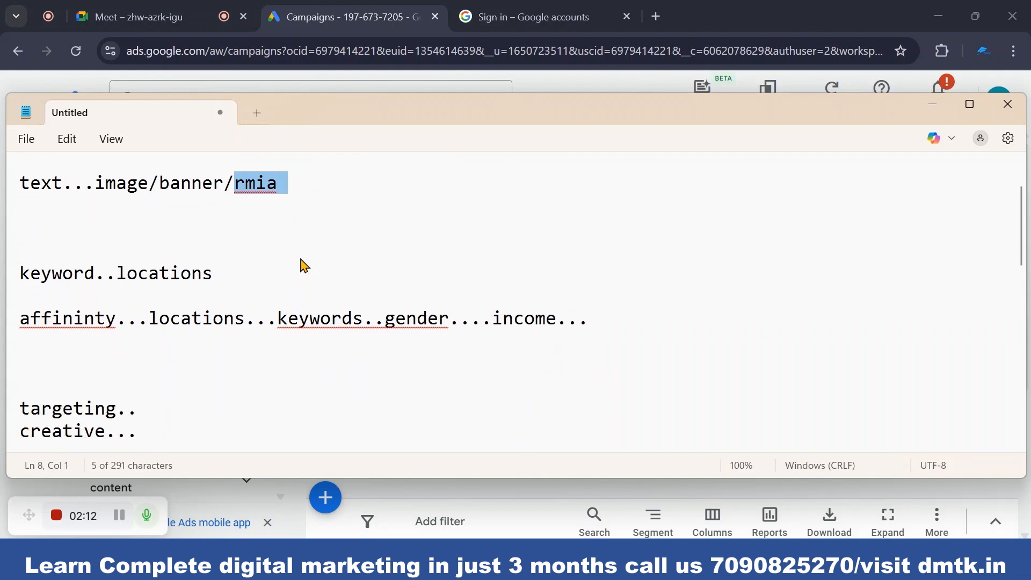
- Examine the notes on keyword and location targeting and the affinity, gender and income audience options
scroll(290, 255, "down", 1)
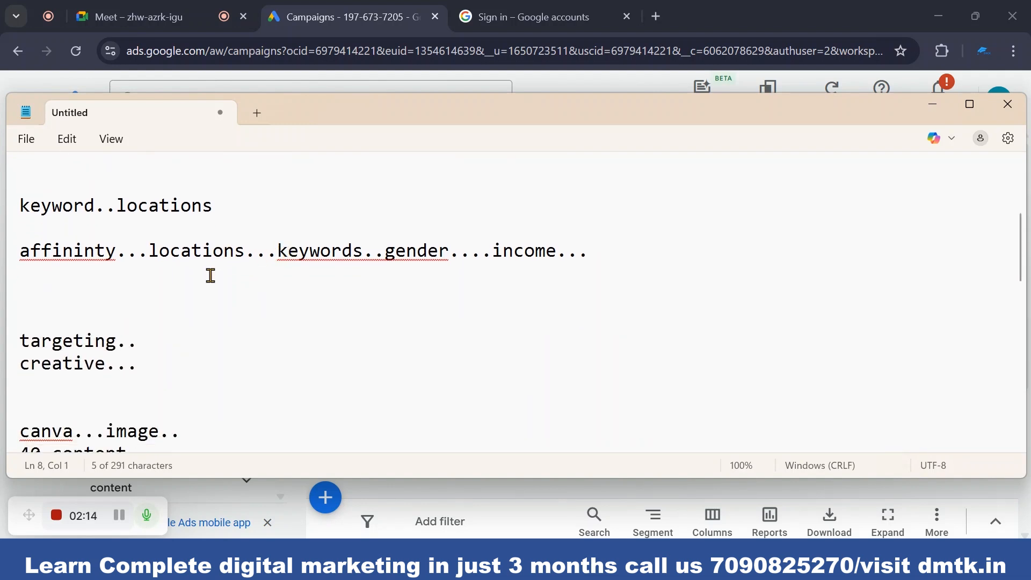
left_click_drag(116, 206, 248, 210)
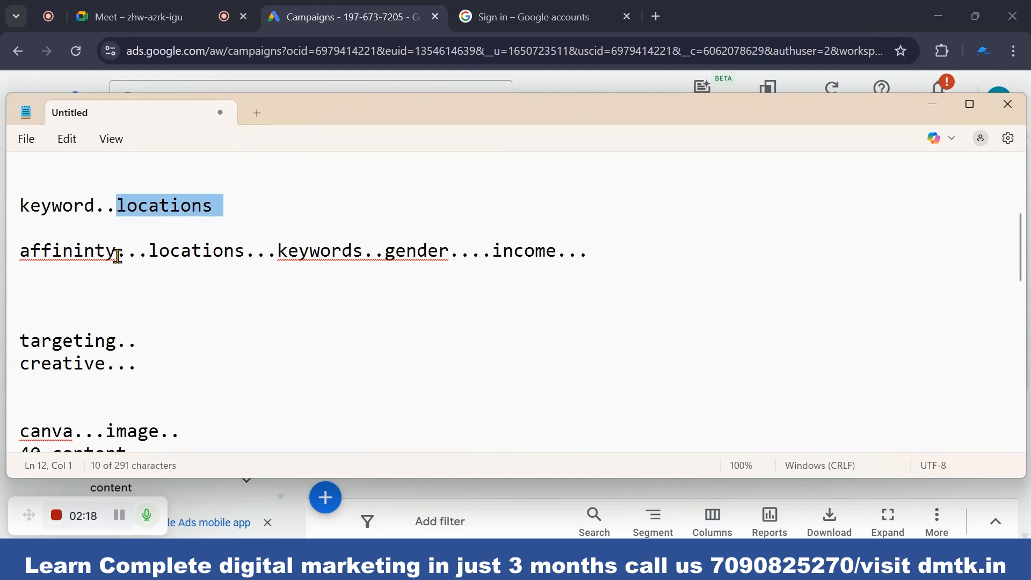
left_click(127, 251)
left_click_drag(11, 257, 70, 261)
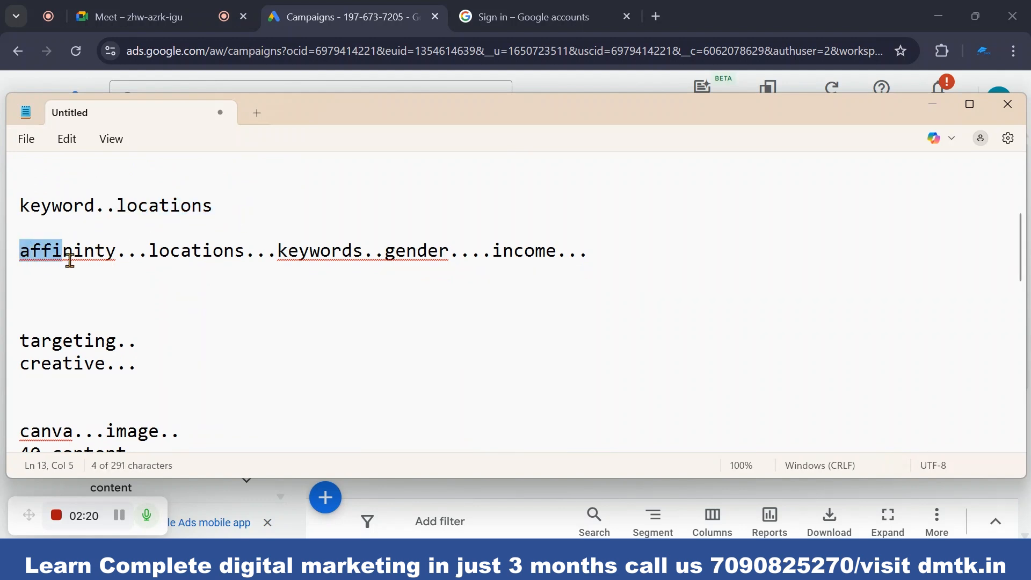
left_click_drag(158, 251, 332, 271)
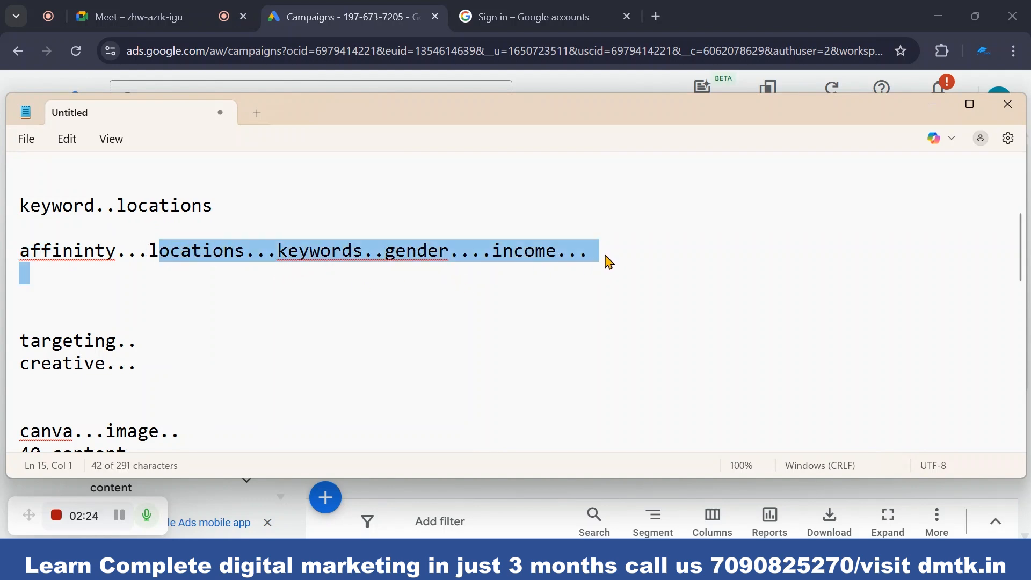
left_click(587, 256)
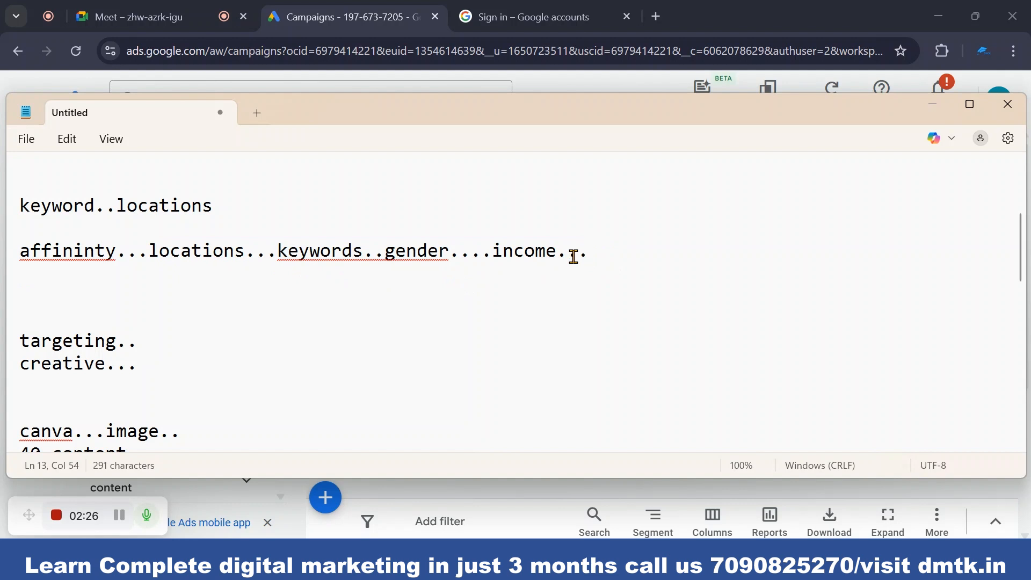
- Read through the targeting and creative notes, including the Canva image entry beneath them
scroll(174, 336, "down", 2)
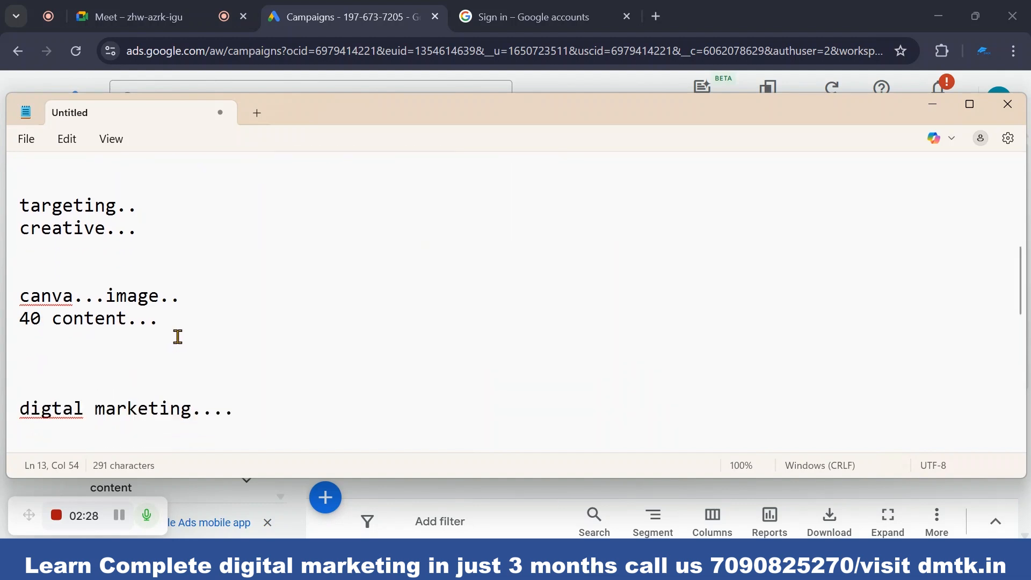
scroll(179, 335, "up", 1)
scroll(179, 334, "up", 1)
scroll(154, 334, "down", 1)
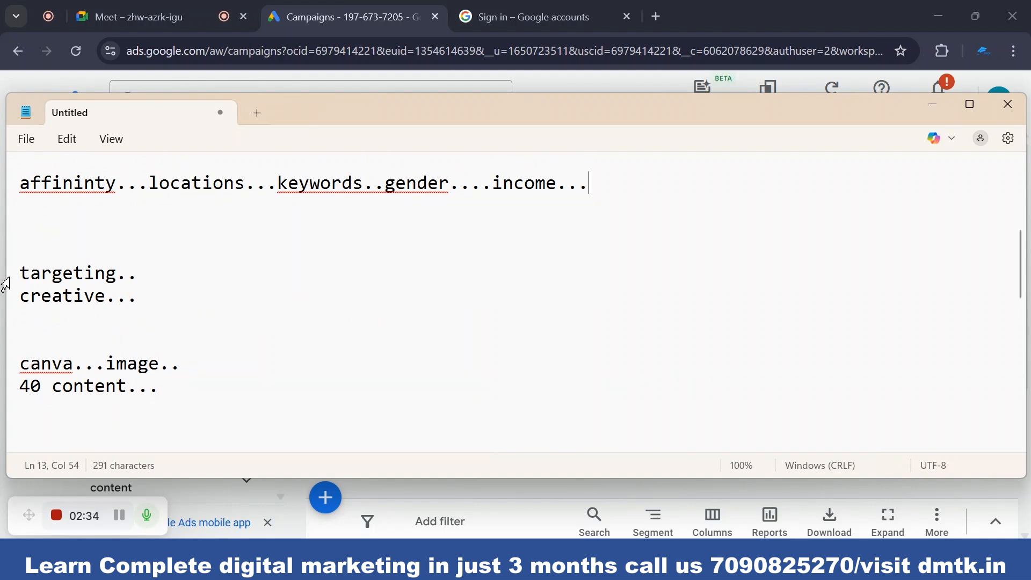
left_click_drag(31, 272, 139, 267)
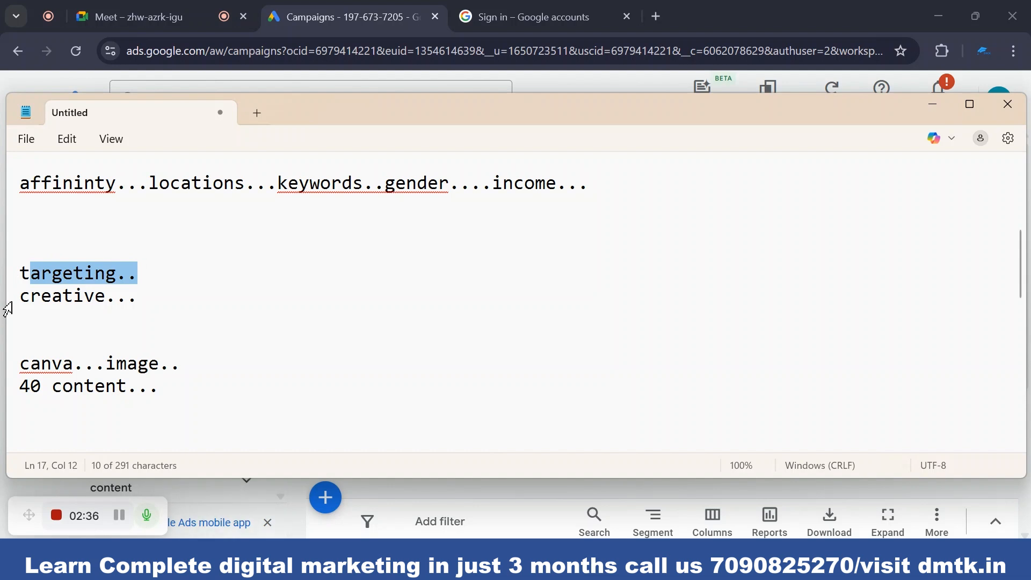
left_click_drag(20, 296, 138, 302)
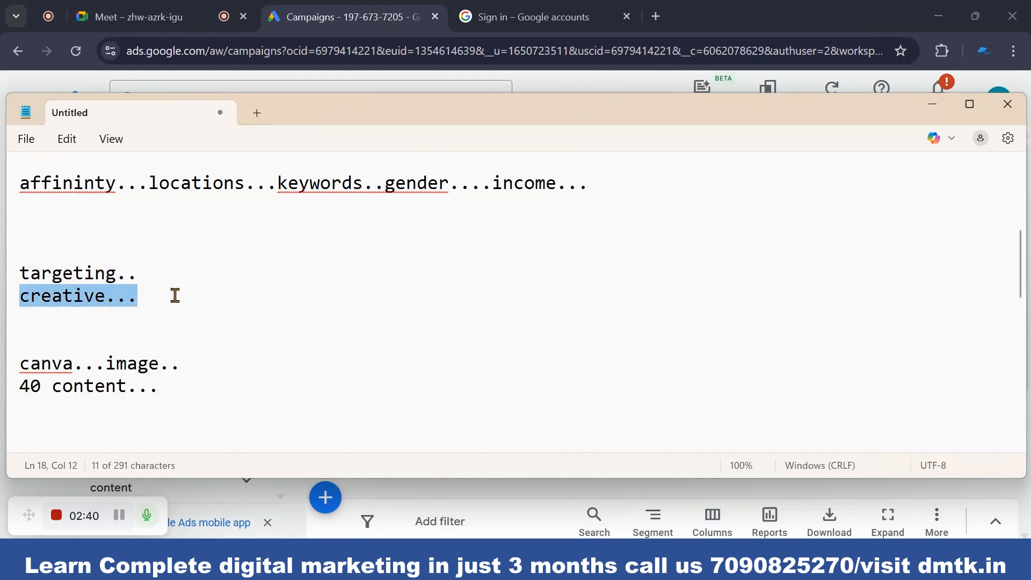
scroll(173, 295, "up", 2)
scroll(147, 299, "down", 3)
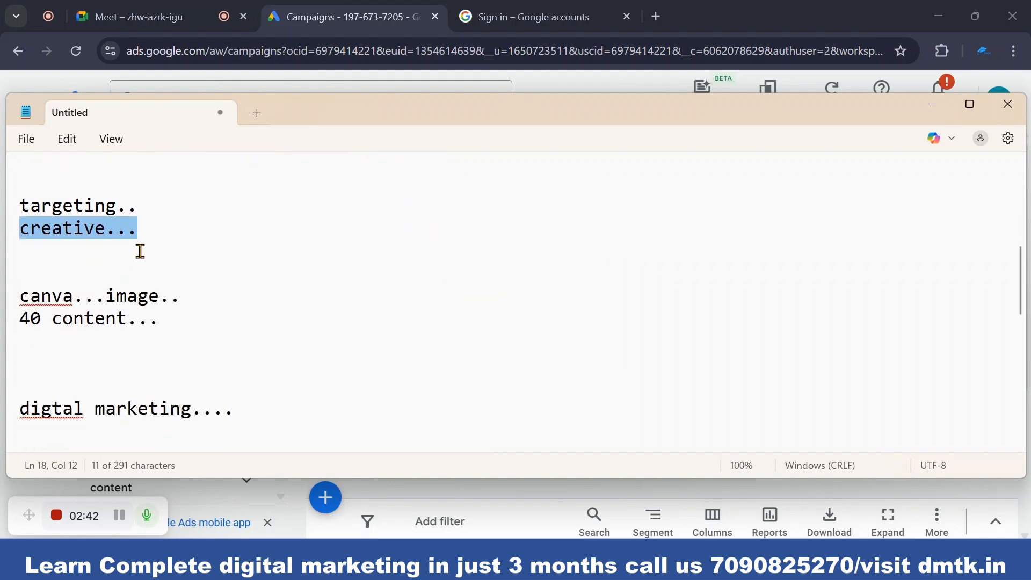
left_click(142, 236)
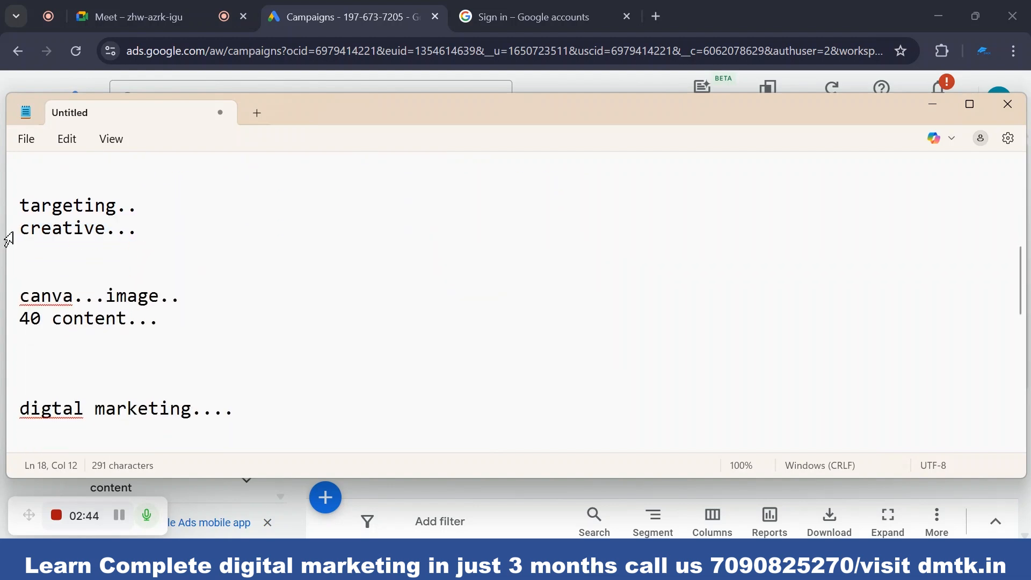
scroll(57, 309, "down", 1)
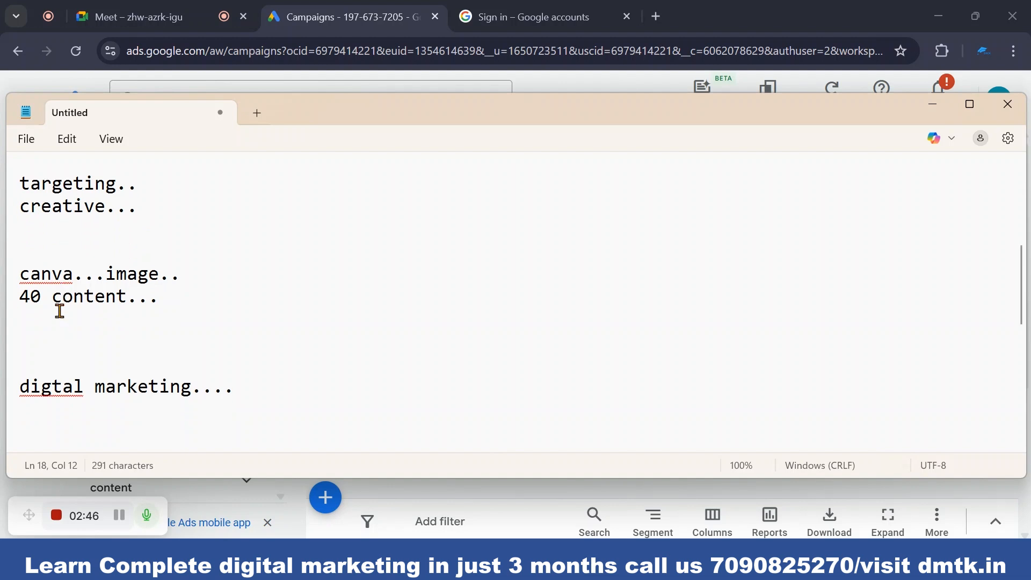
left_click_drag(21, 229, 71, 232)
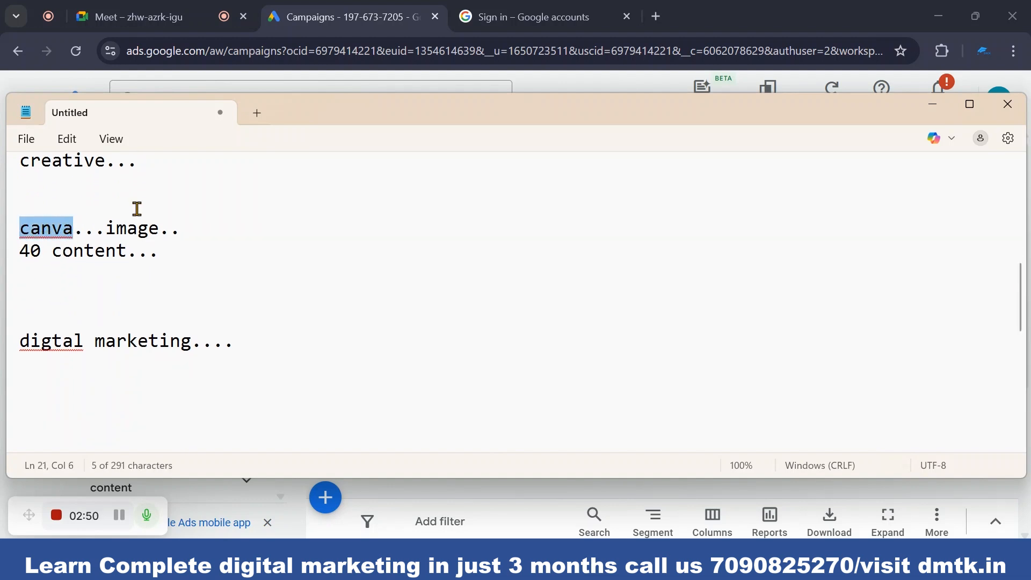
left_click_drag(105, 228, 161, 226)
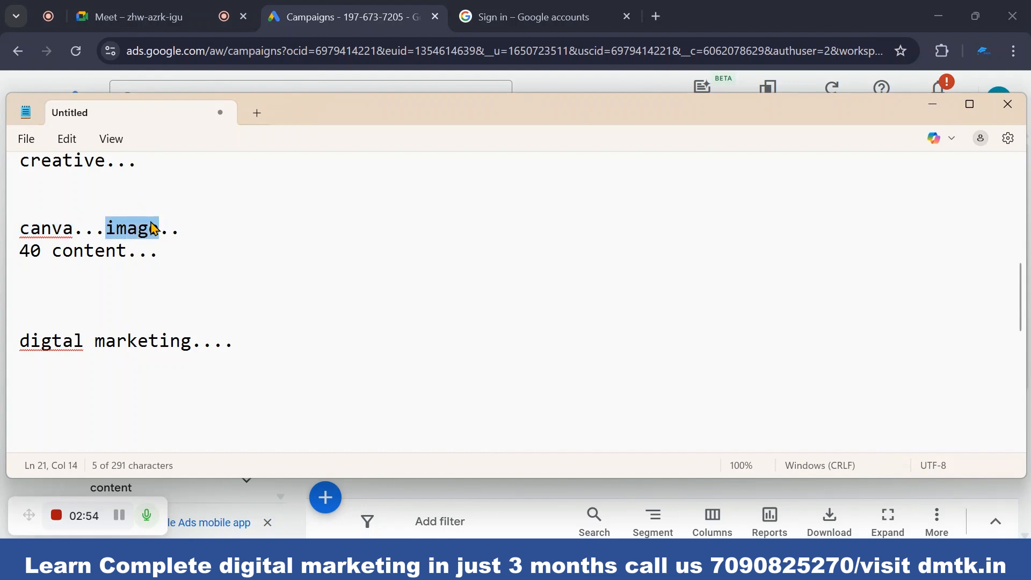
- Add the line "size ..." below the canva image note, with an empty line before and after it
left_click(182, 234)
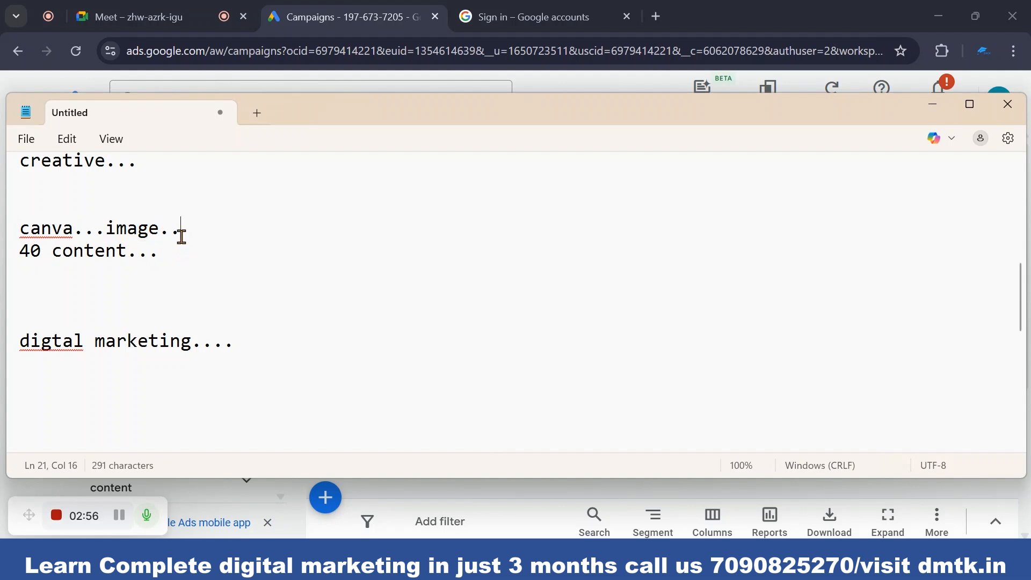
key("Return")
key("Return")
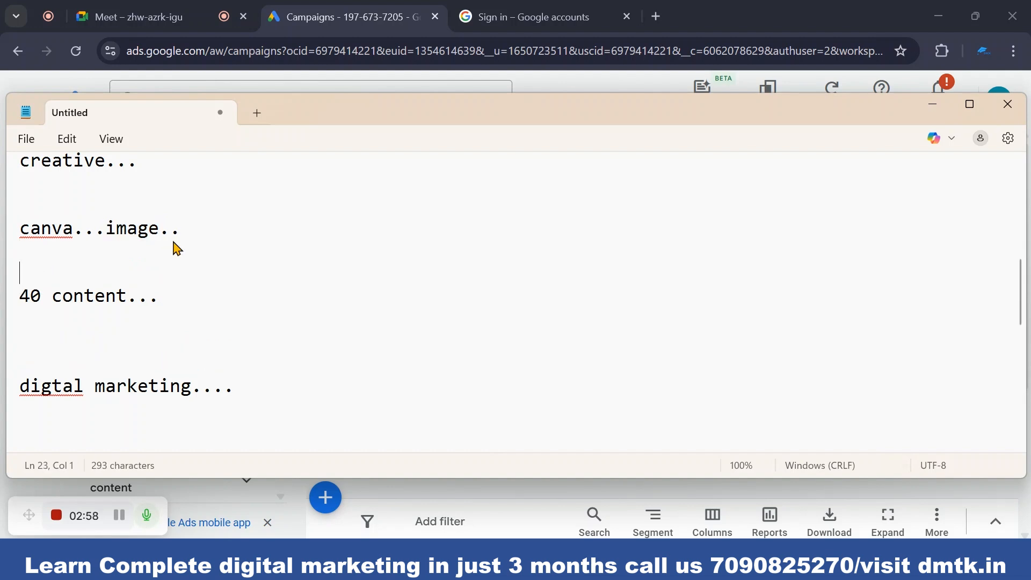
type("size")
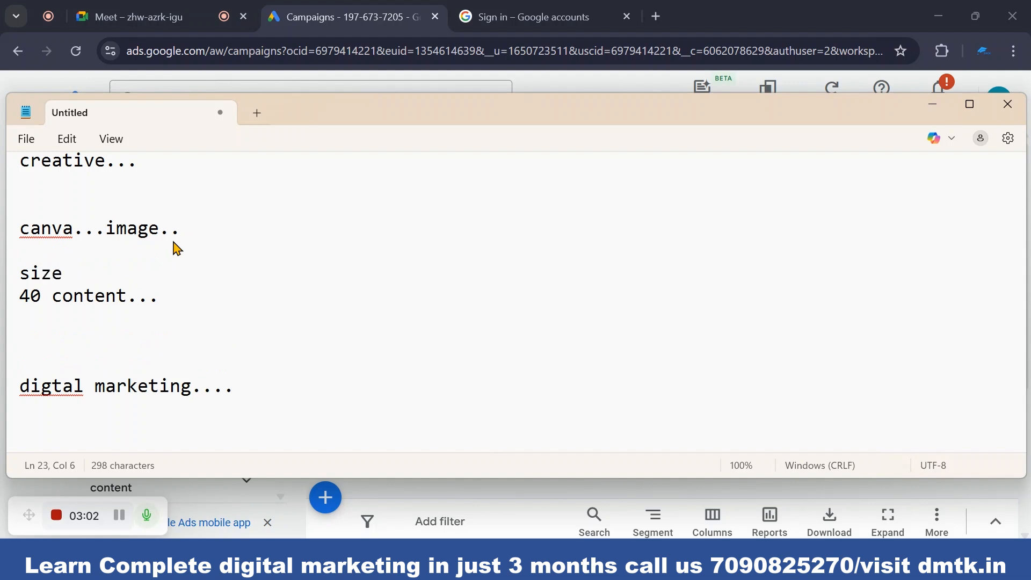
type(" ...")
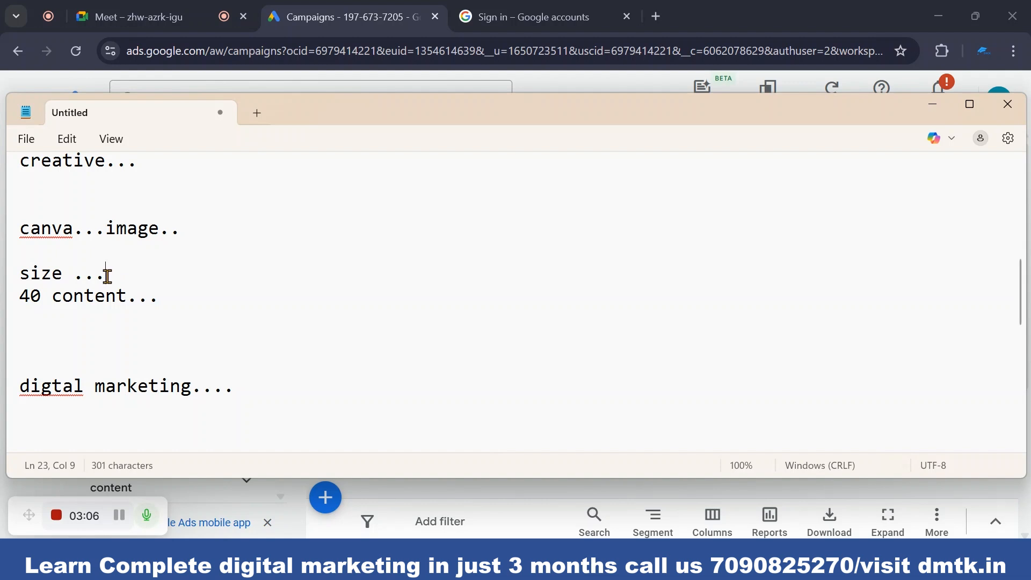
key("Return")
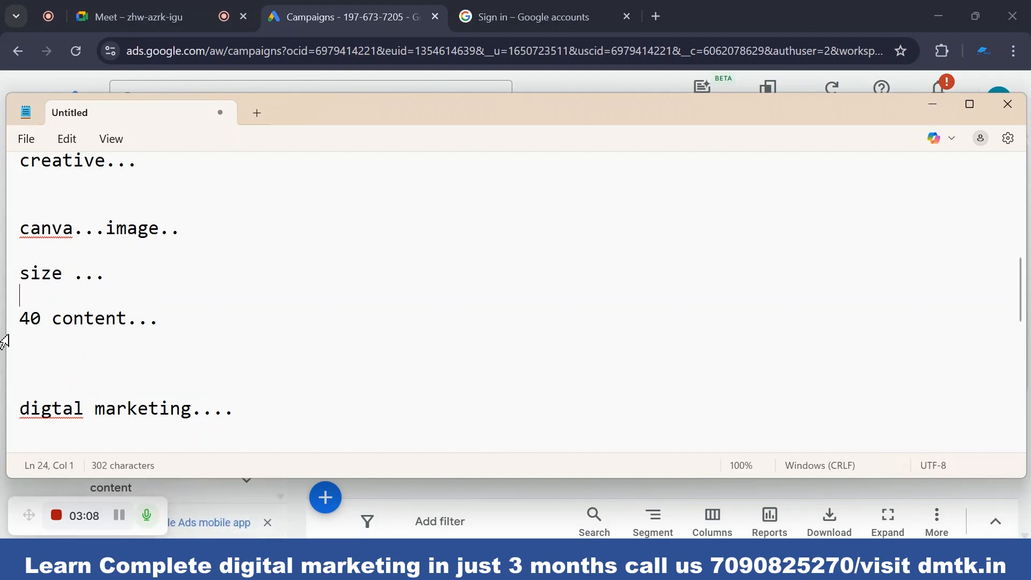
- Add the line "60 image.." directly beneath the "40 content..." line
left_click_drag(21, 318, 139, 317)
scroll(143, 293, "down", 2)
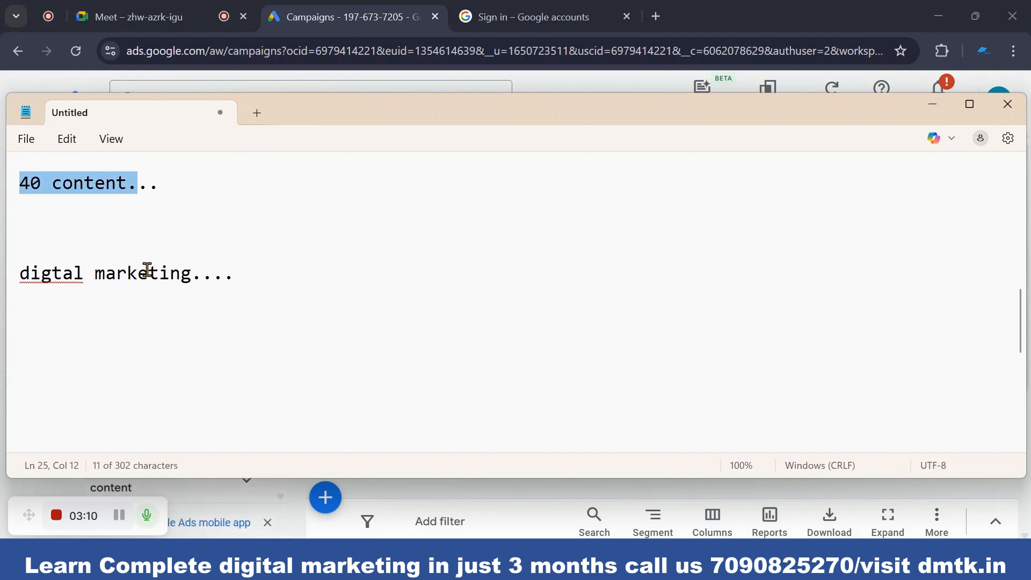
left_click(165, 191)
key("Return")
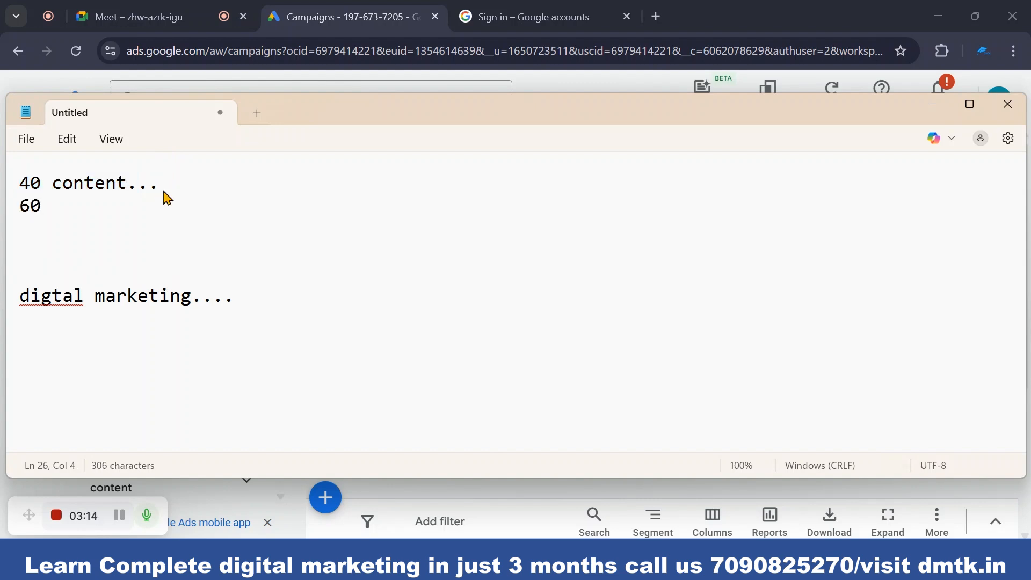
type("60 image")
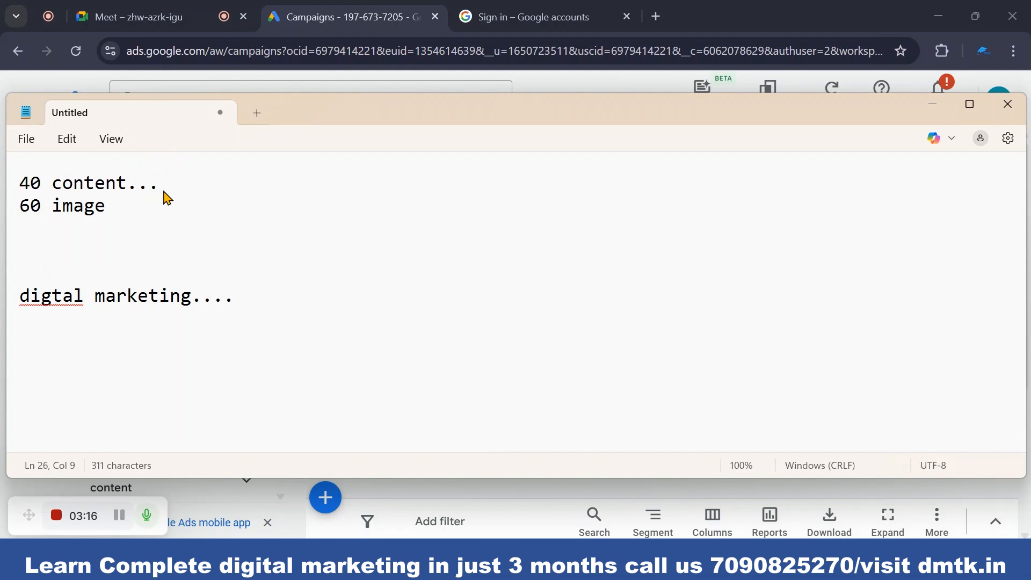
type("..")
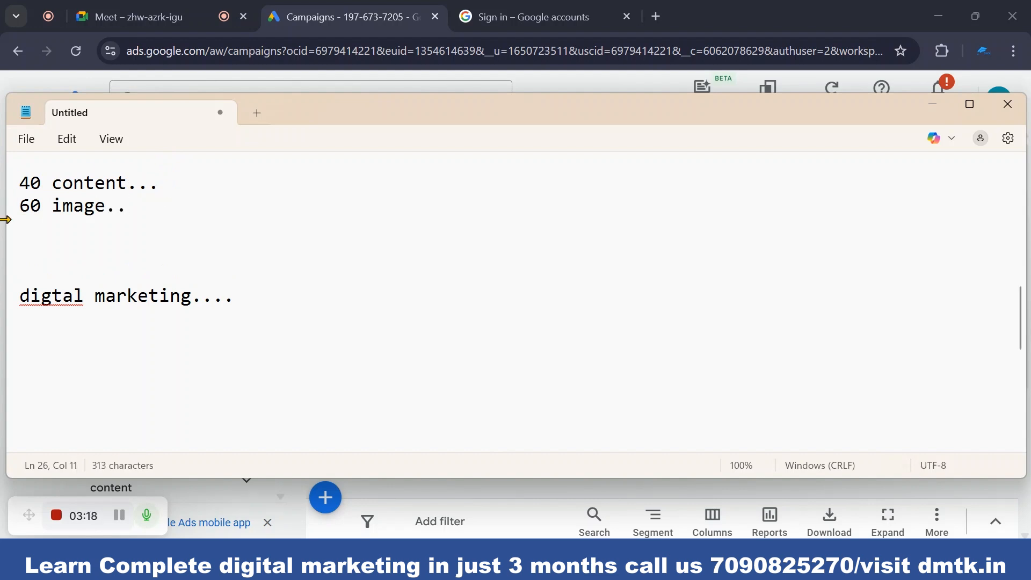
- Review the content and image quantities together with the size and creative notes above them
scroll(24, 229, "up", 4)
scroll(40, 235, "down", 4)
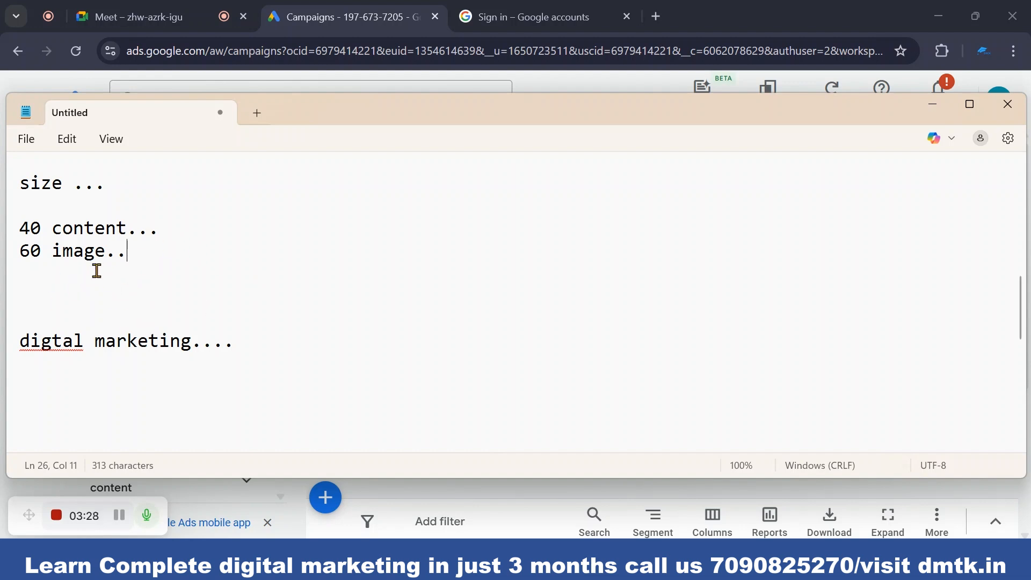
left_click_drag(21, 226, 131, 269)
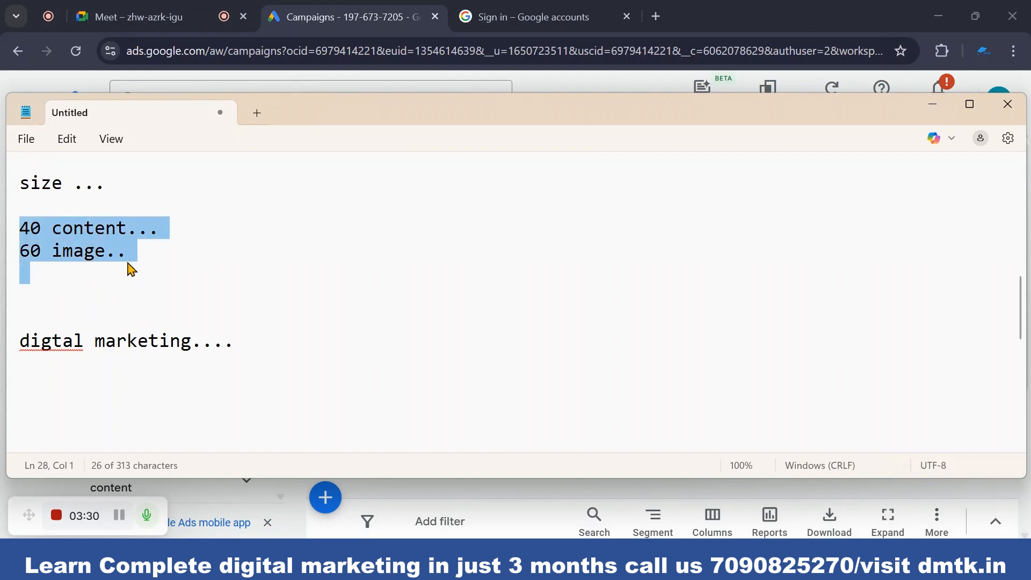
left_click(141, 260)
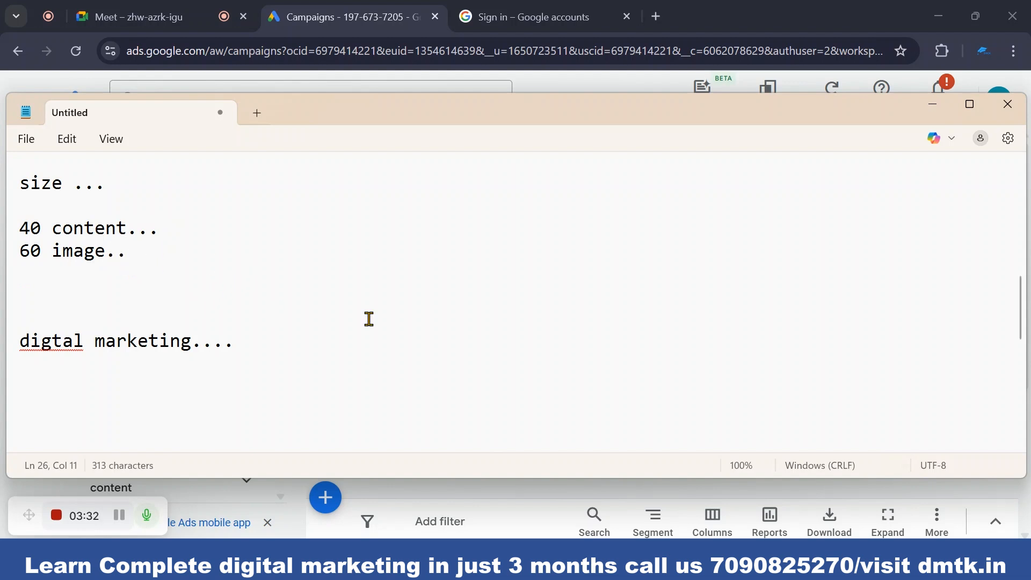
scroll(217, 350, "down", 1)
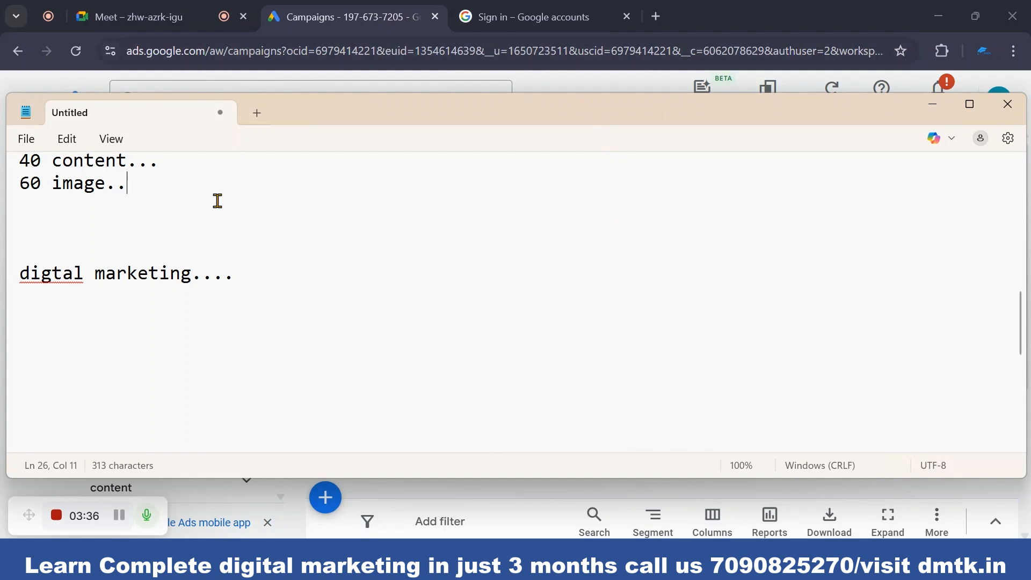
scroll(229, 192, "up", 3)
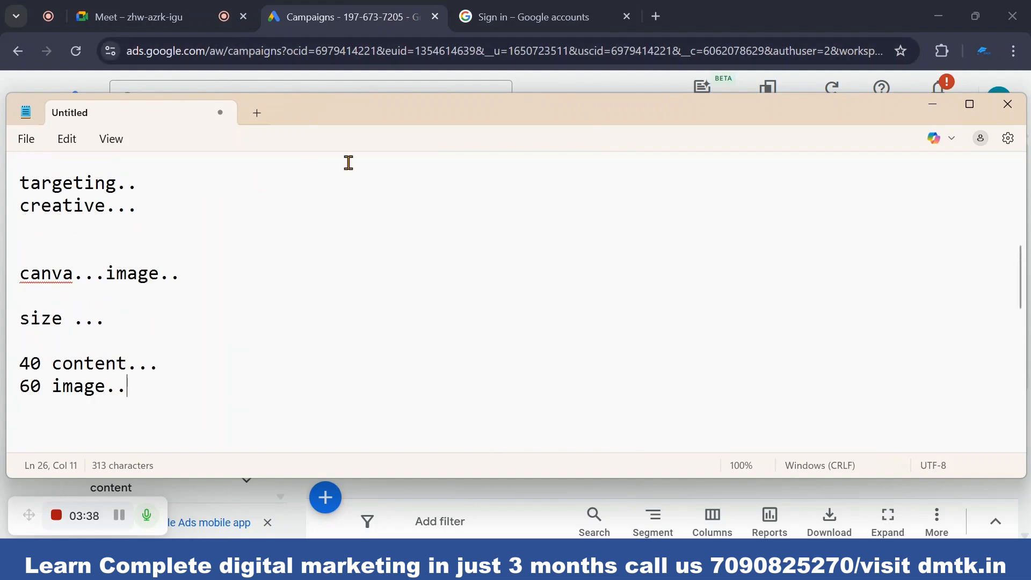
- Switch to Google Ads in the browser, dismiss the account protection alert and open the account Overview page
left_click(373, 19)
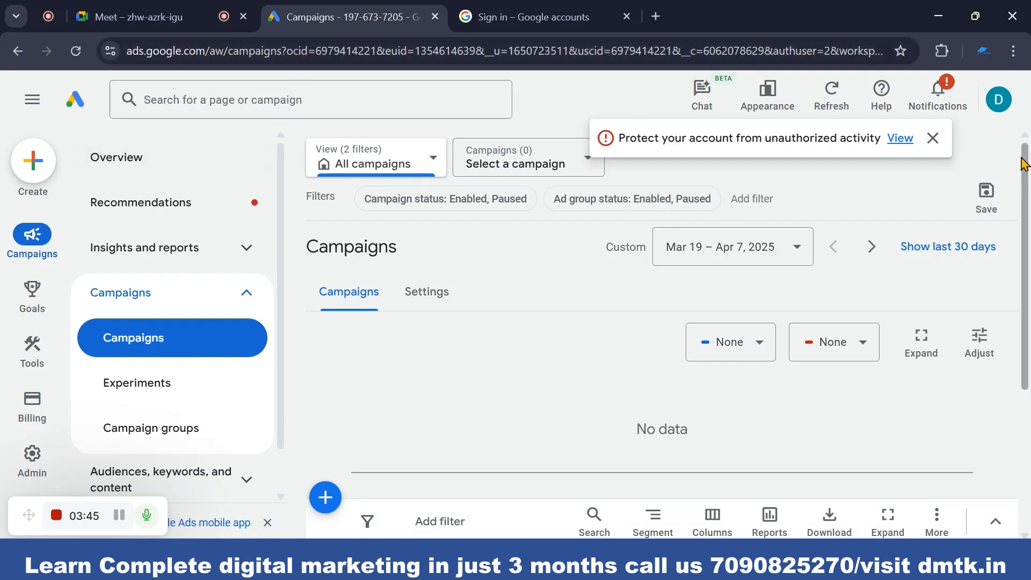
left_click(933, 138)
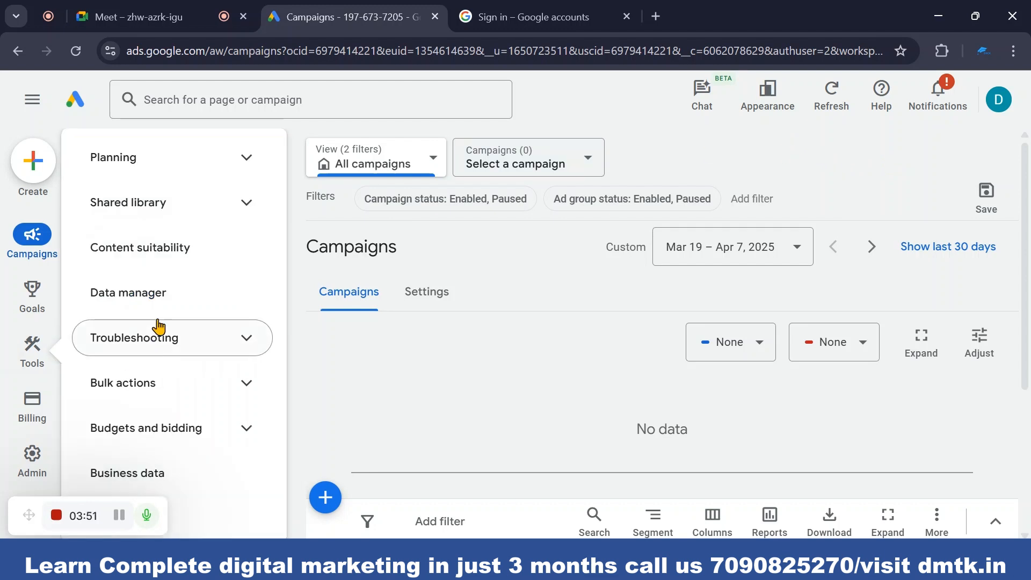
left_click(138, 167)
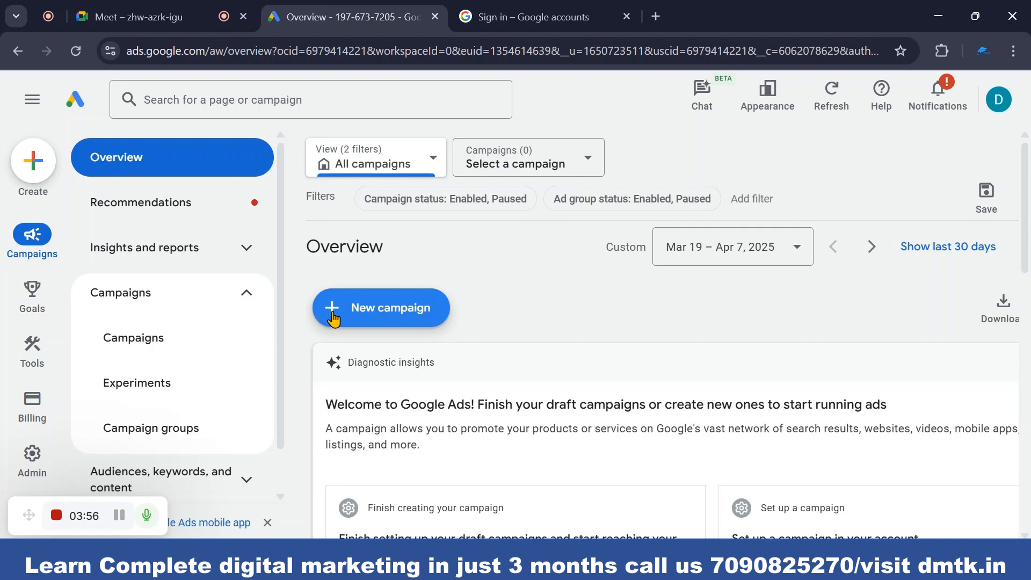
- Start a new campaign from the Overview page and skip the business name and website details
left_click(334, 320)
left_click(386, 324)
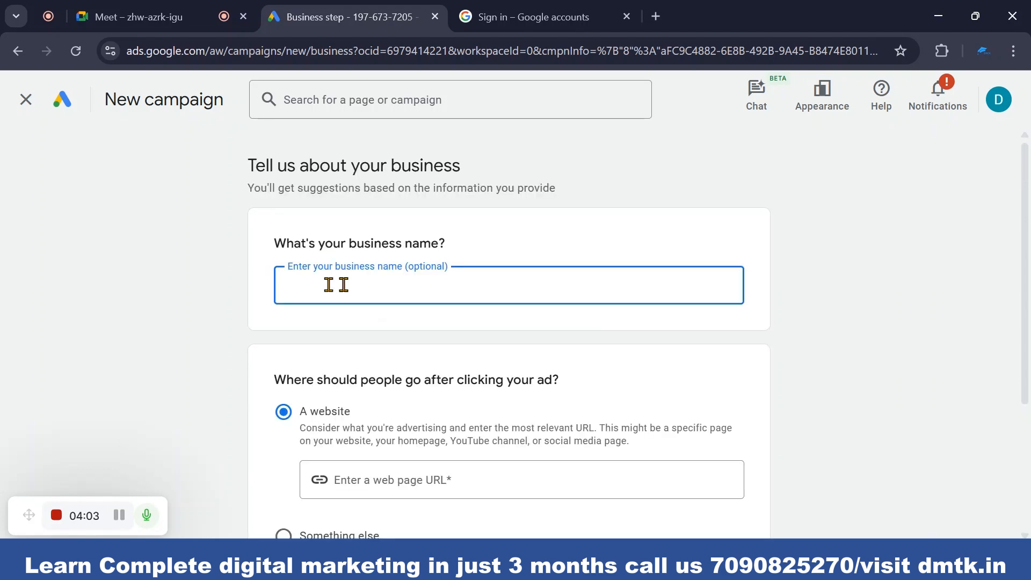
scroll(451, 279, "down", 4)
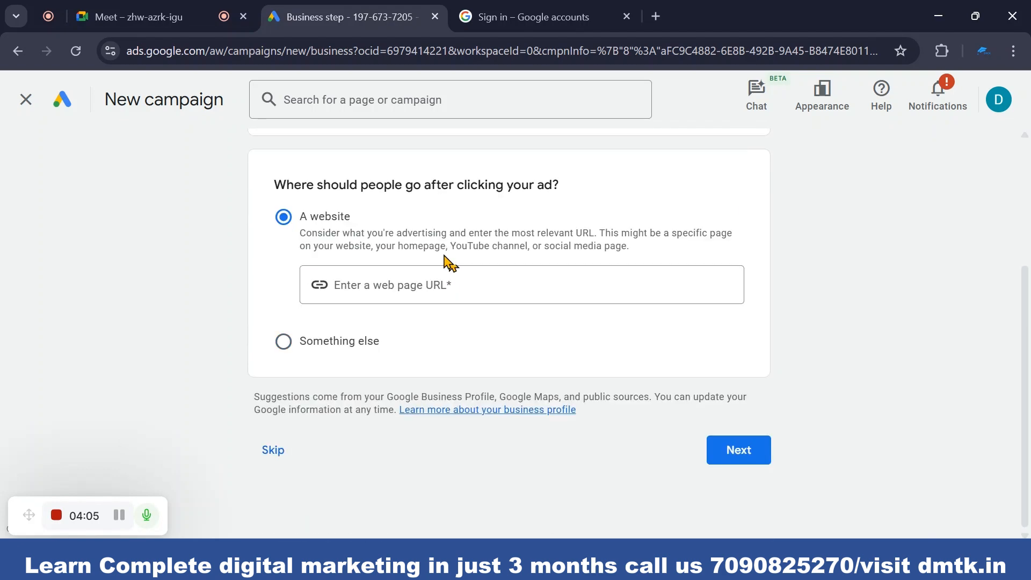
scroll(449, 261, "up", 3)
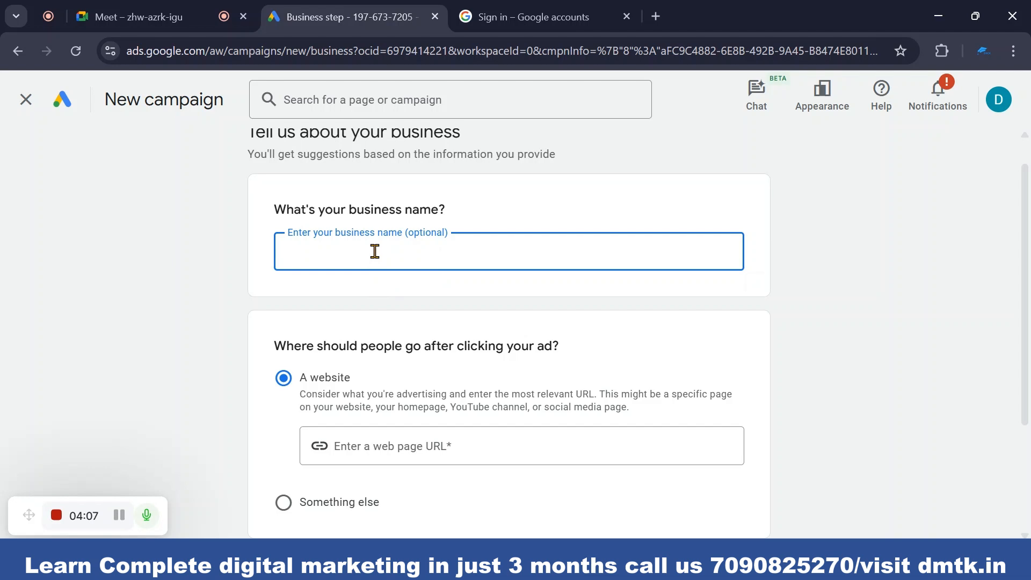
scroll(378, 250, "down", 3)
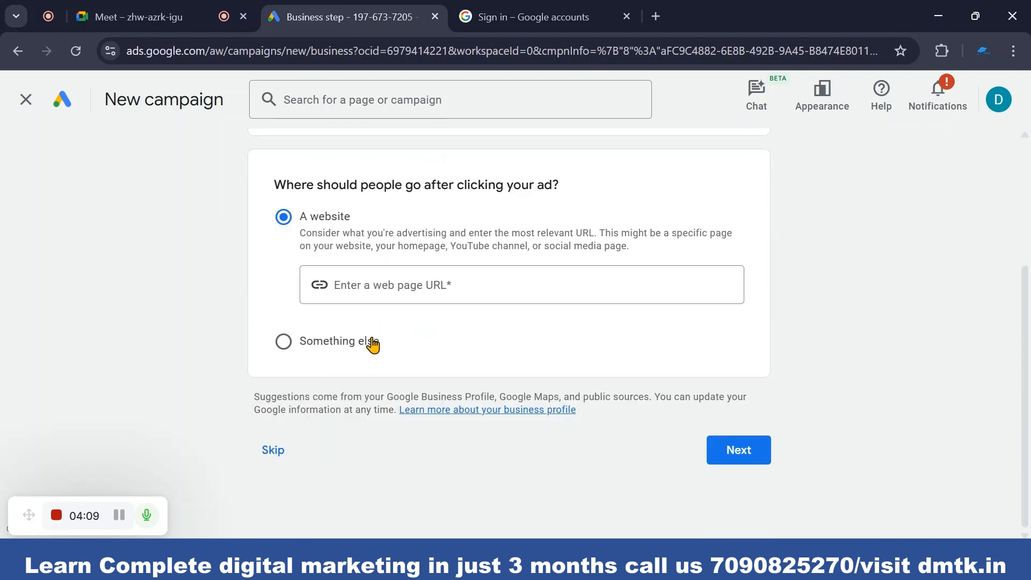
left_click(273, 451)
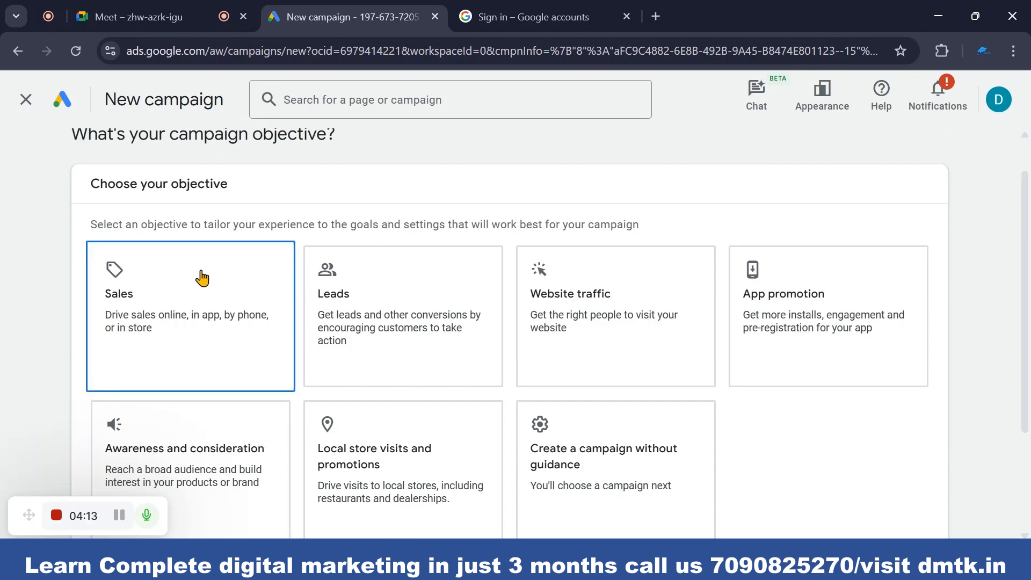
- Choose to create a campaign without guidance, select the Display campaign type and continue with the Sign-ups conversion goal
scroll(363, 345, "down", 3)
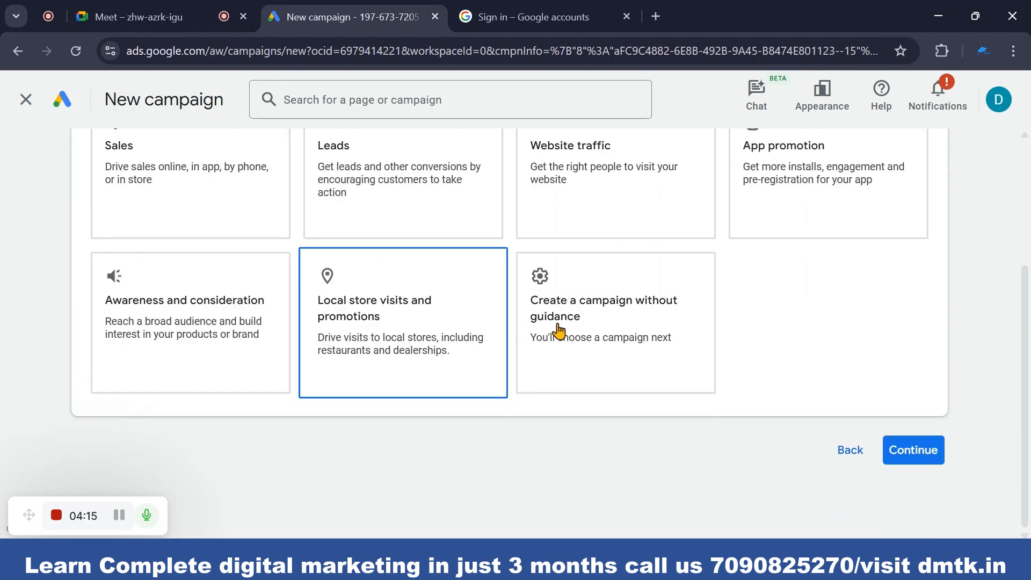
left_click(627, 329)
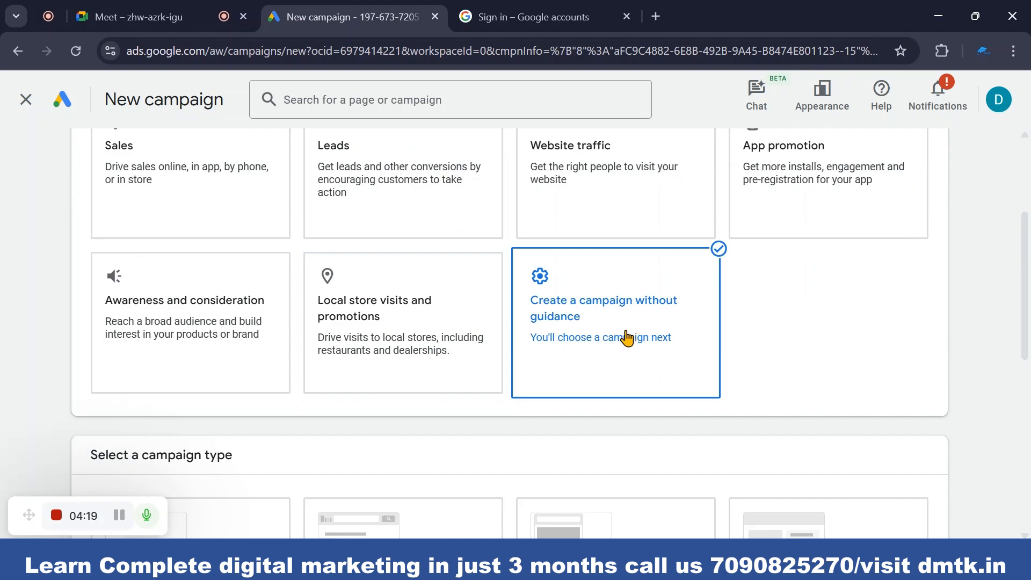
scroll(627, 338, "down", 5)
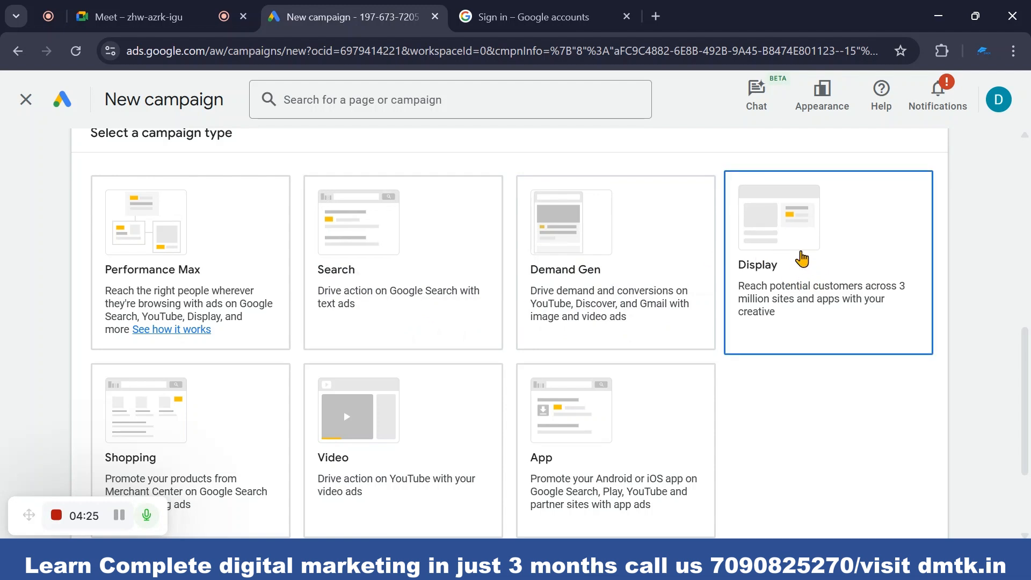
left_click(808, 267)
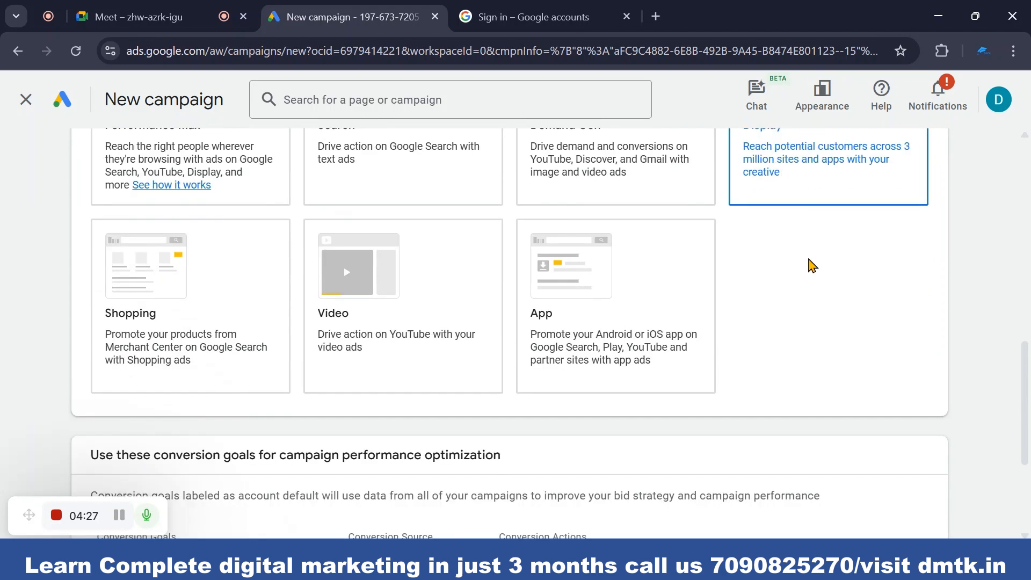
scroll(804, 293, "down", 4)
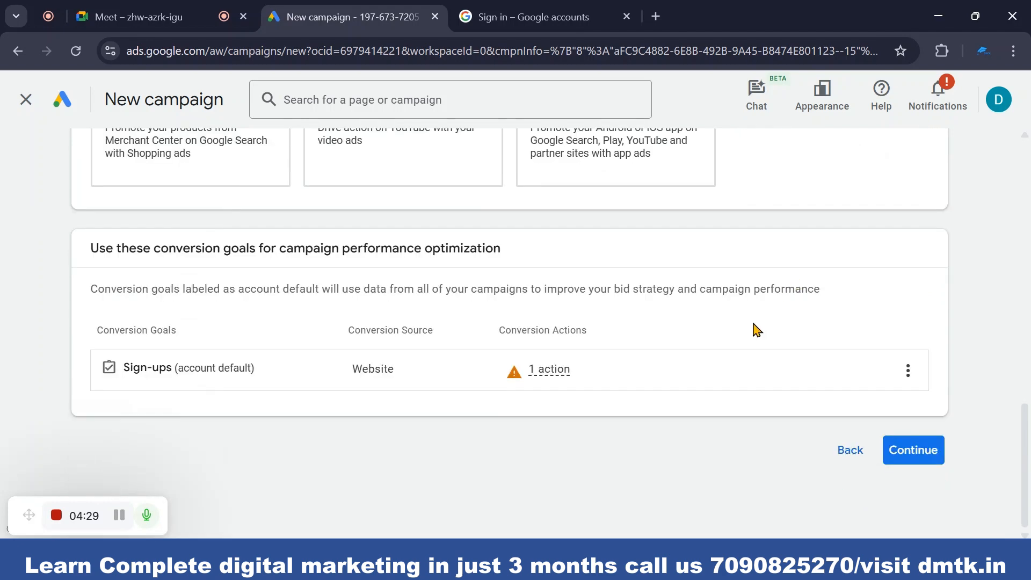
left_click(907, 453)
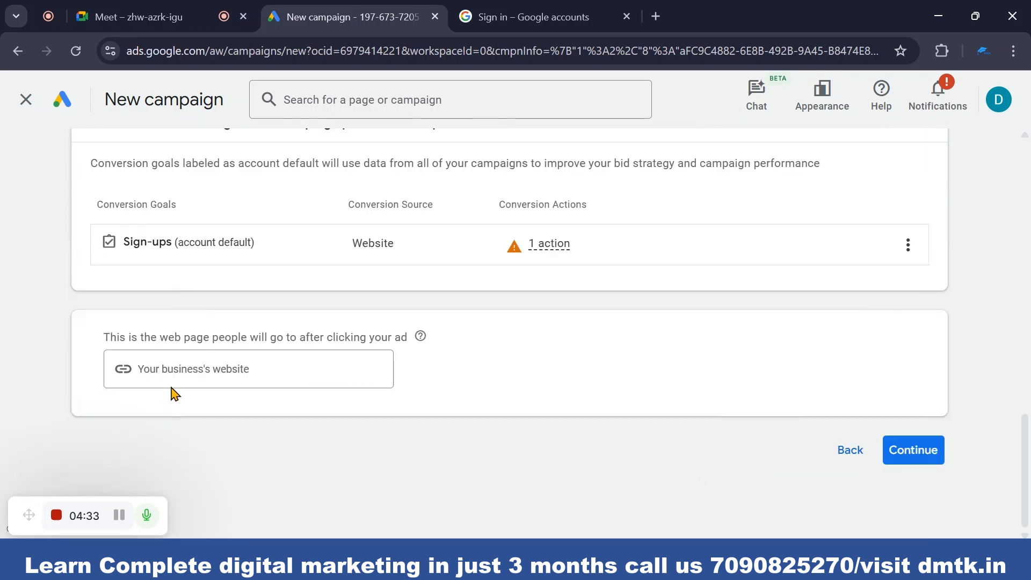
- Open dmtk.in in a new browser tab and copy its full web address
left_click(225, 366)
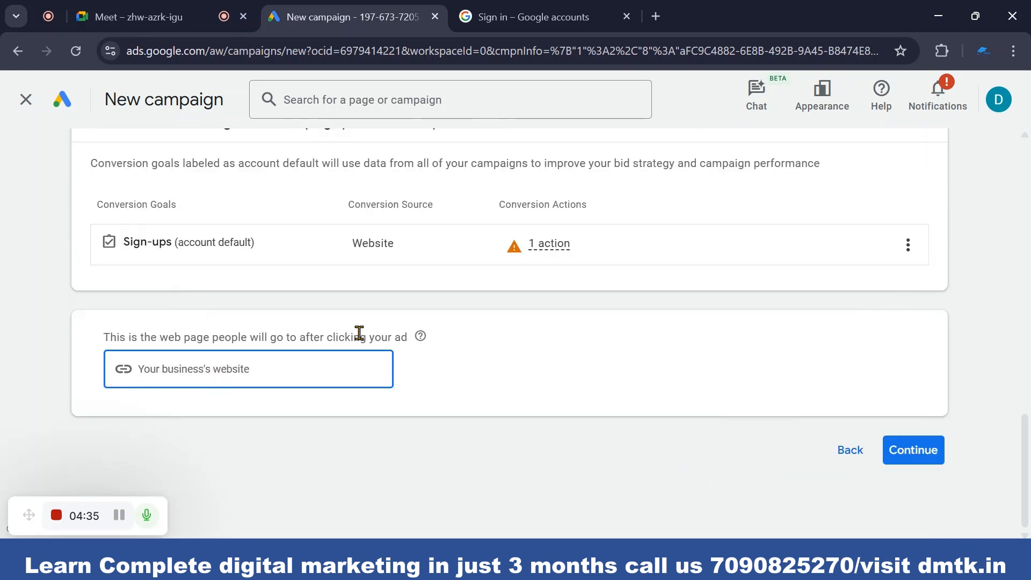
left_click(656, 16)
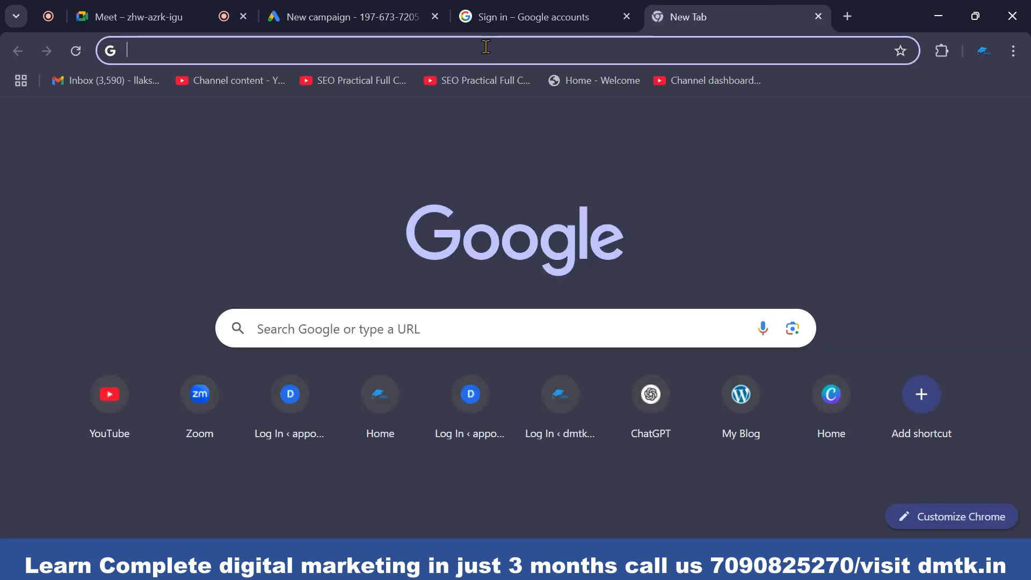
left_click(484, 47)
type("dmtk.in")
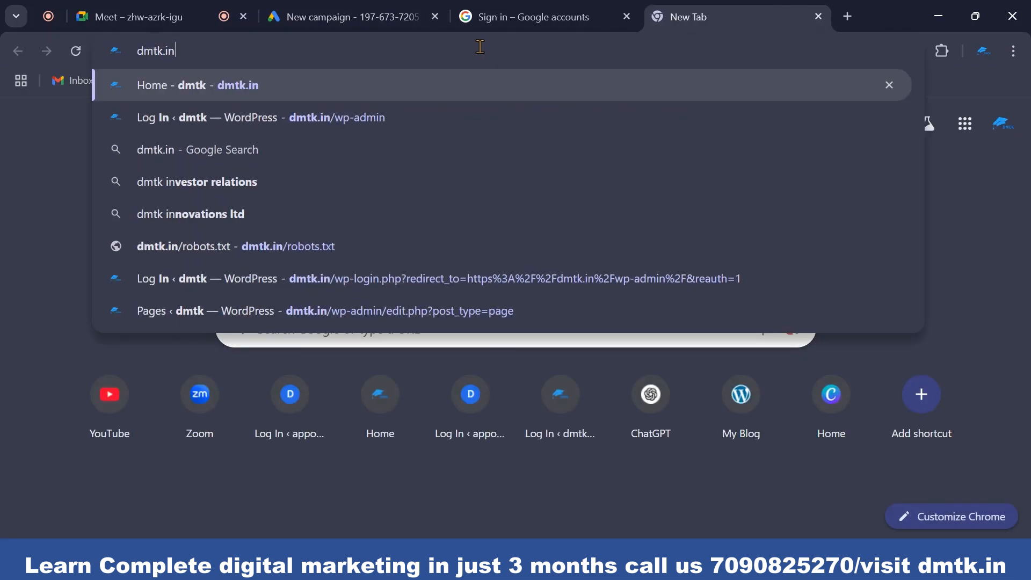
key("Return")
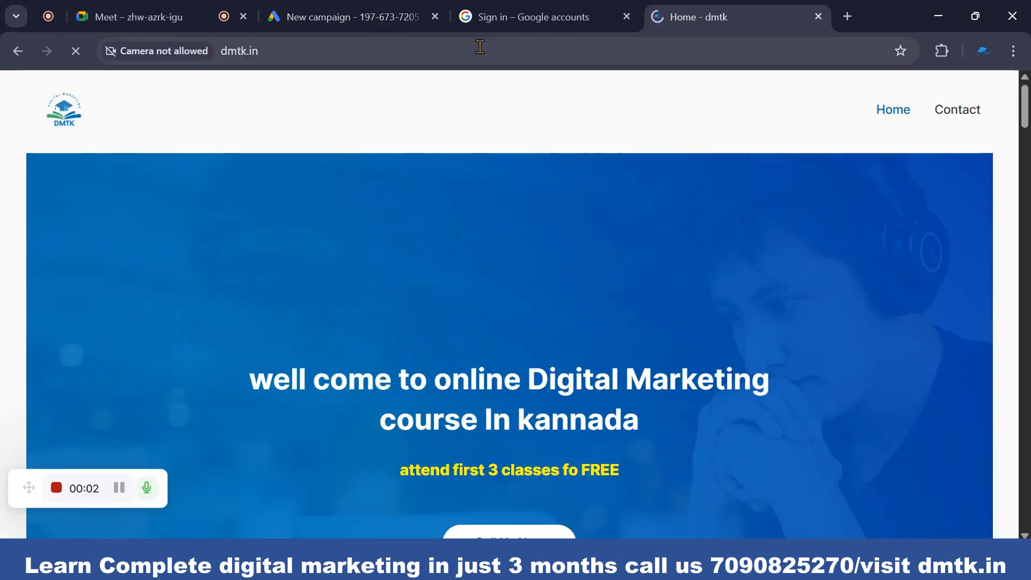
left_click(284, 50)
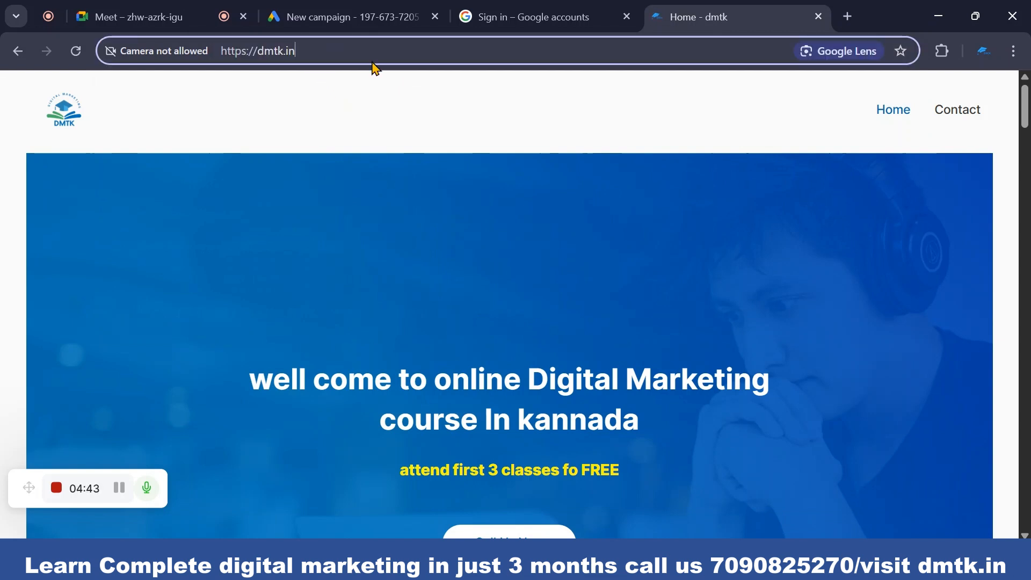
left_click_drag(370, 61, 215, 65)
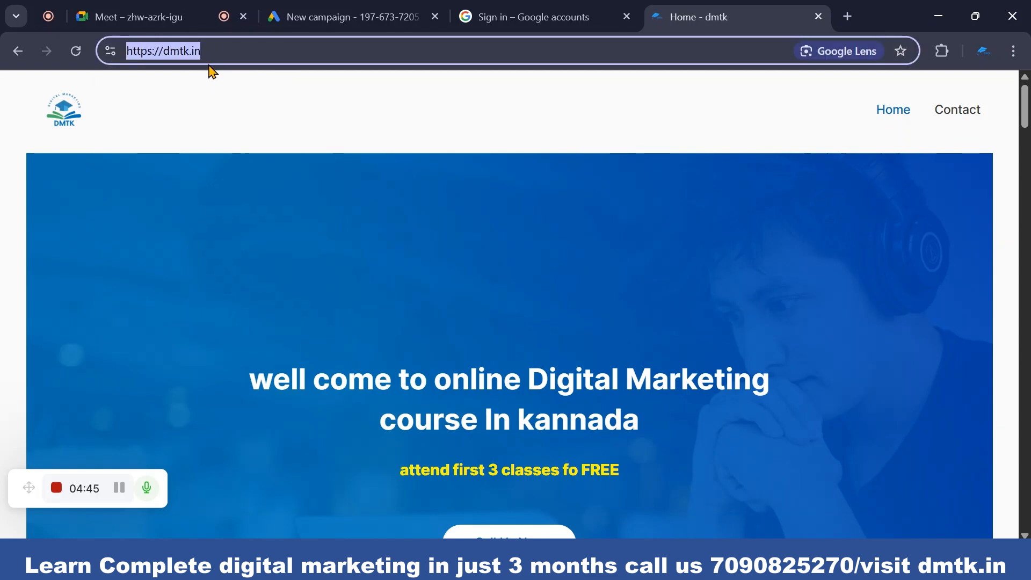
left_click(323, 18)
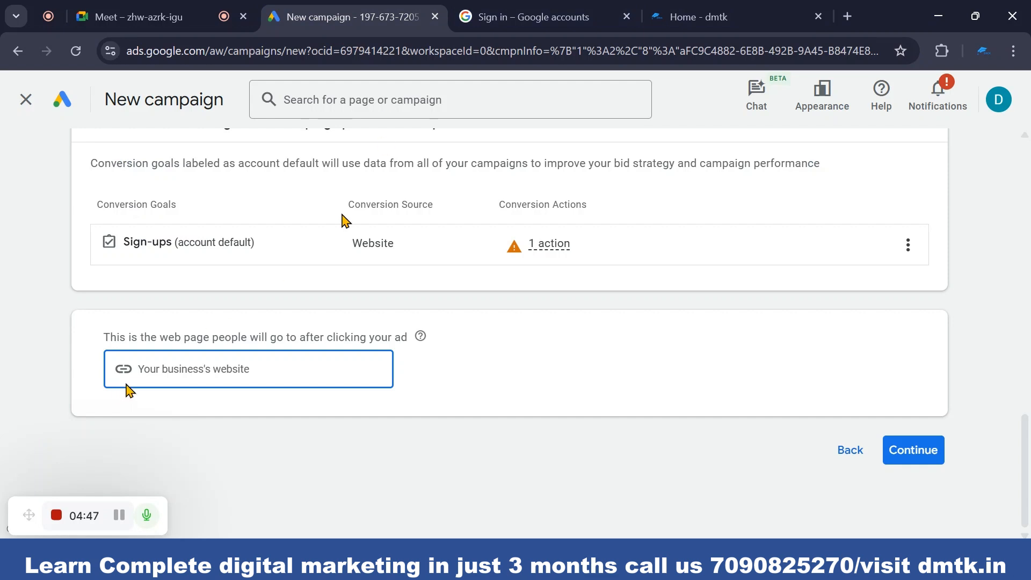
type("https://dmtk.in/")
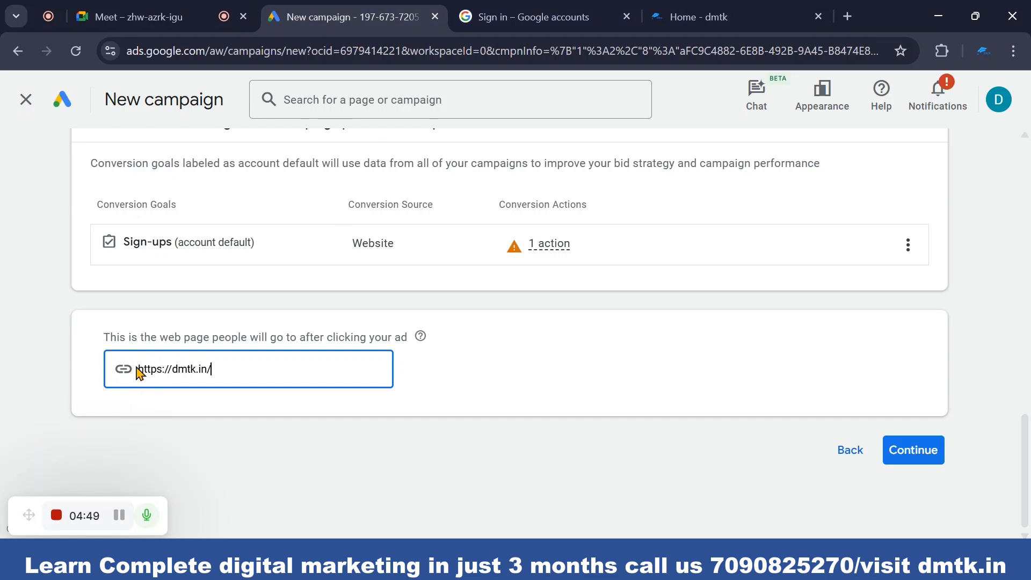
left_click(924, 461)
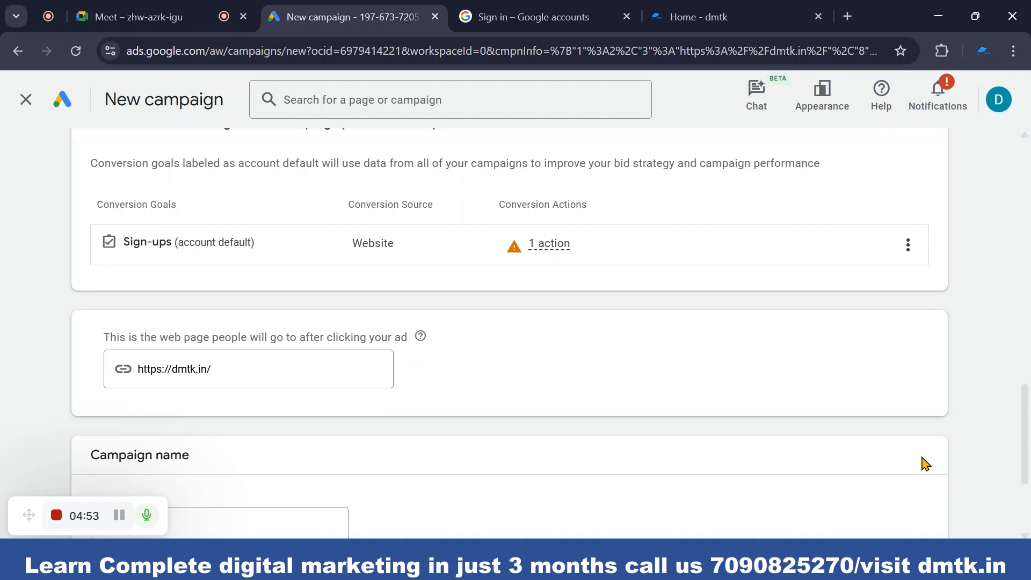
- Name the campaign "Dmtk display campaign" and continue to the campaign settings
scroll(924, 462, "down", 3)
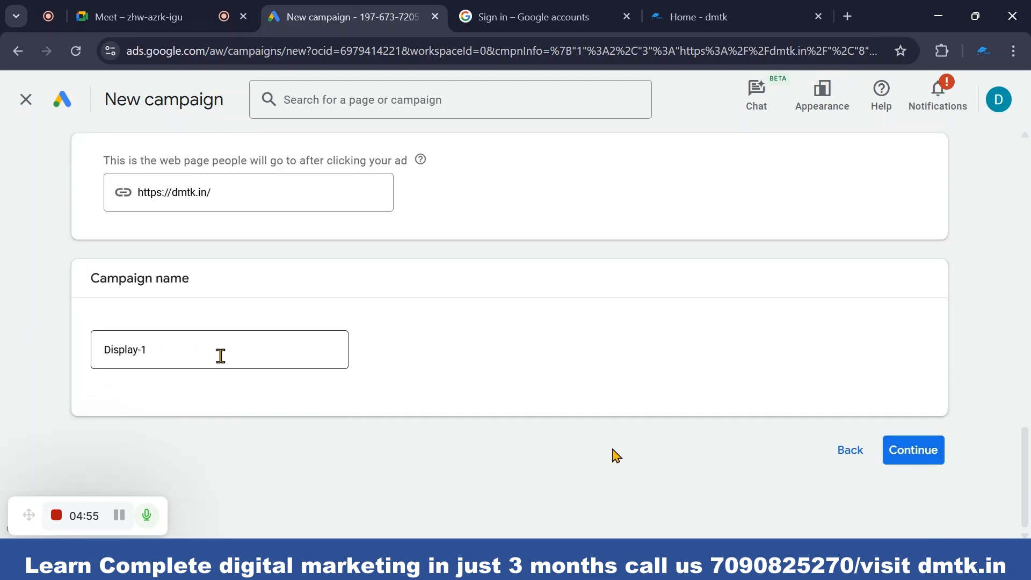
left_click_drag(156, 349, 44, 354)
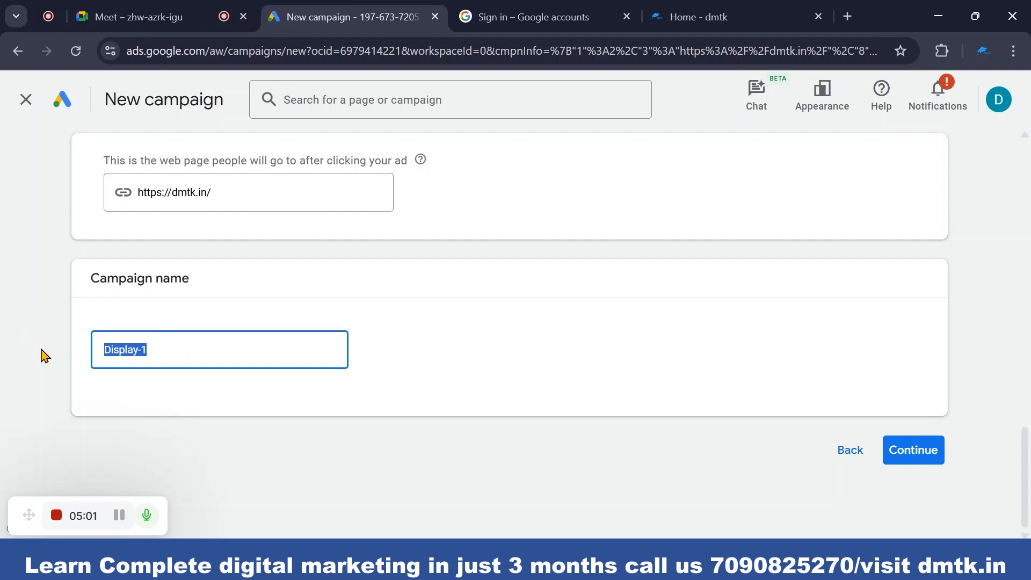
type("D")
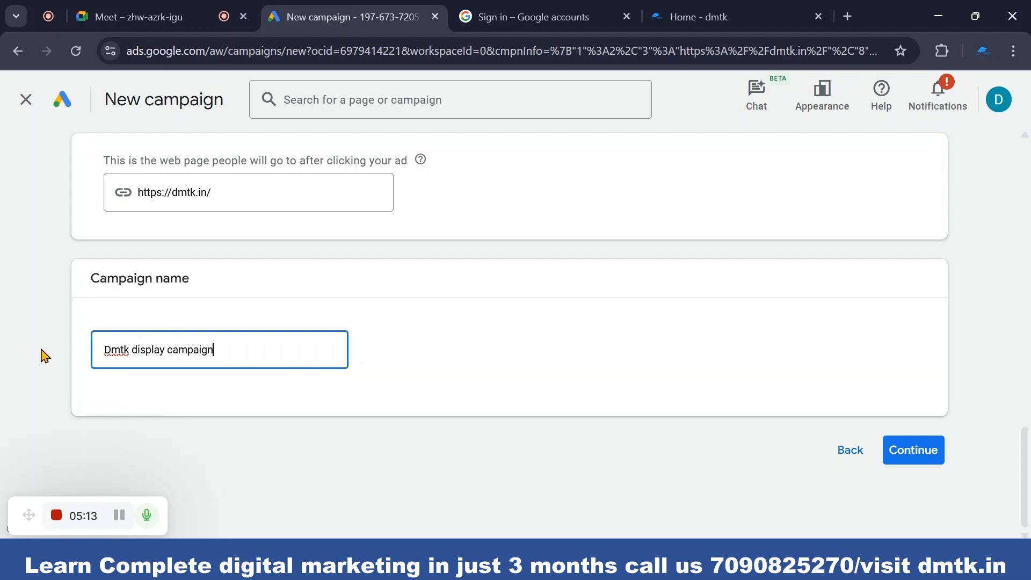
left_click(909, 460)
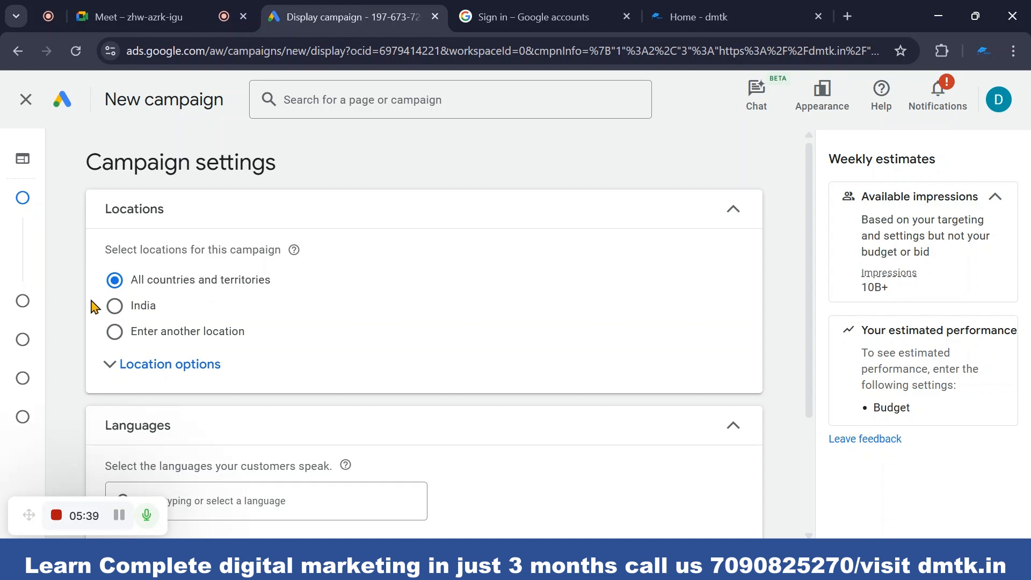
- Set the campaign's location targeting to entering another location and make its location search ready for input
left_click(116, 309)
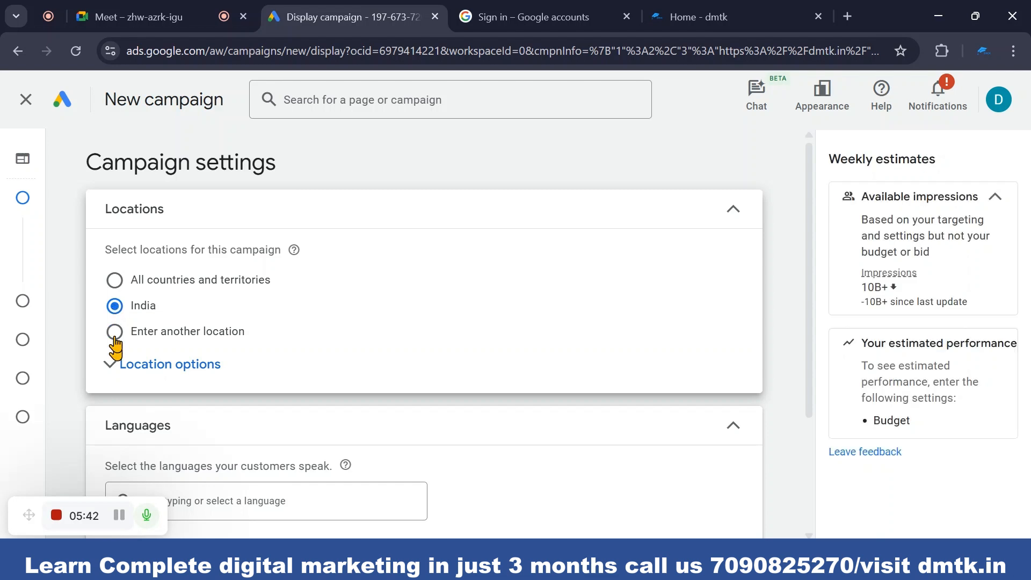
left_click(115, 333)
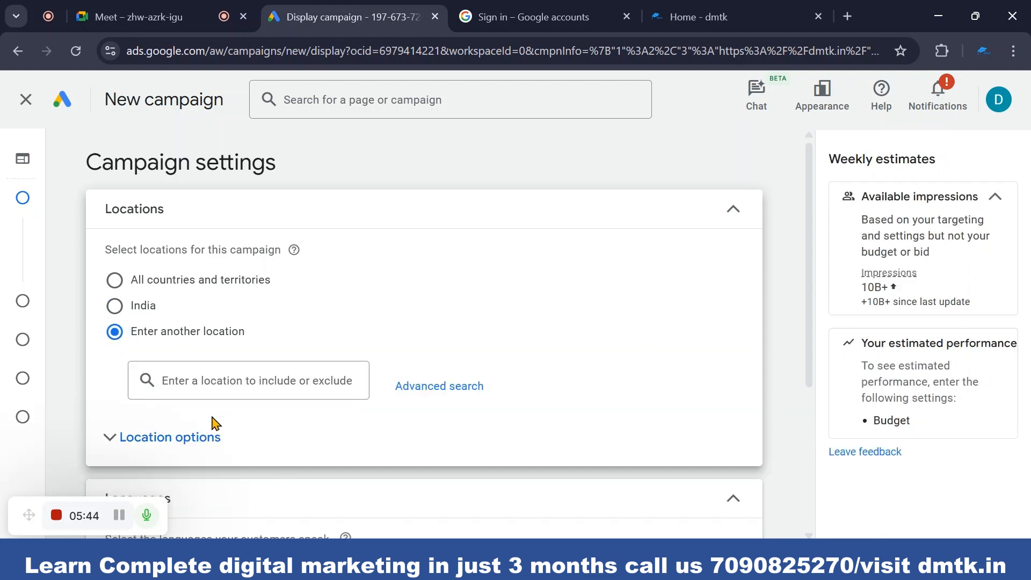
left_click(202, 381)
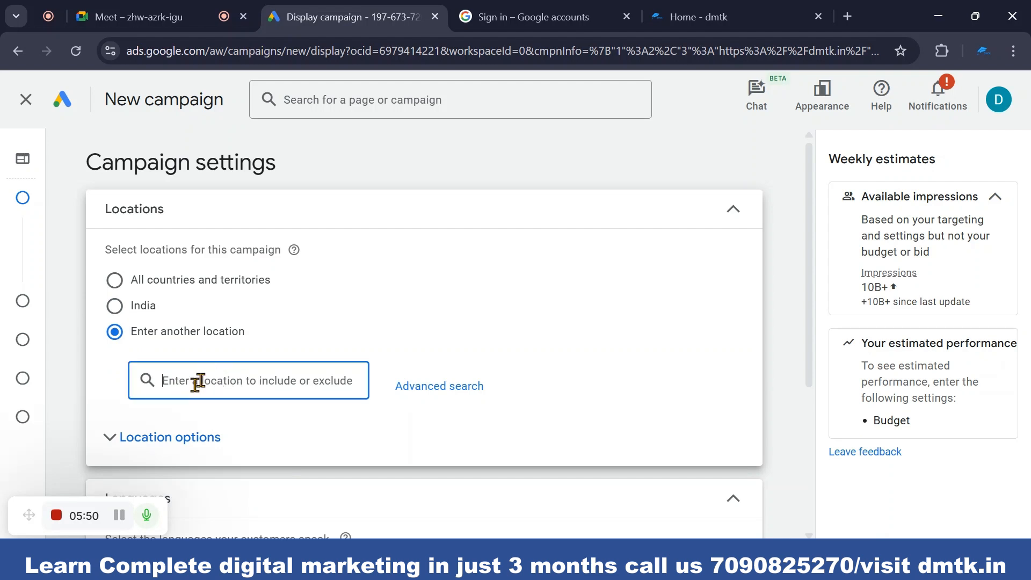
- Switch to the Notepad notes and add two line breaks after the "digtal marketing...." line
key("alt+Tab")
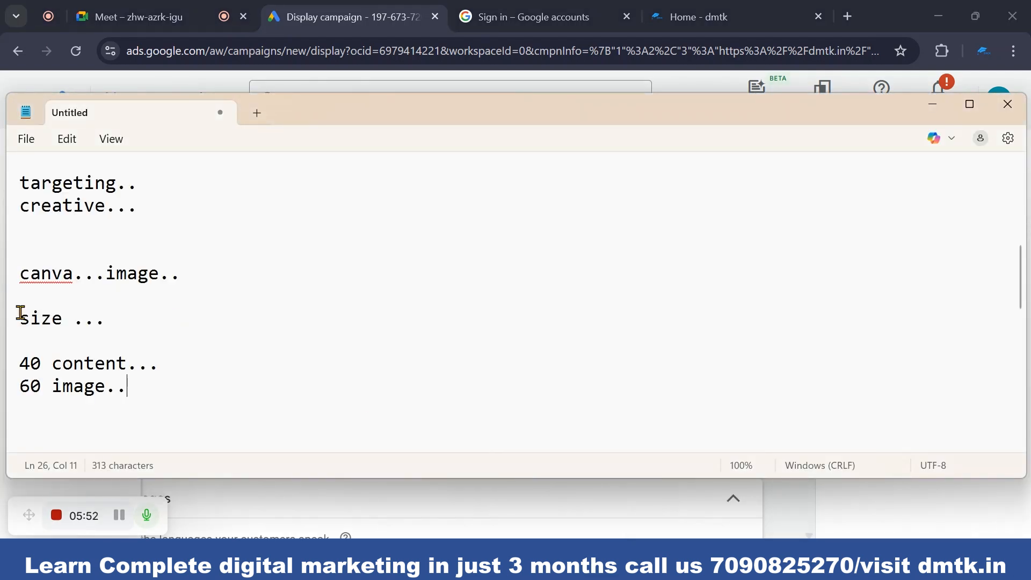
scroll(18, 312, "down", 5)
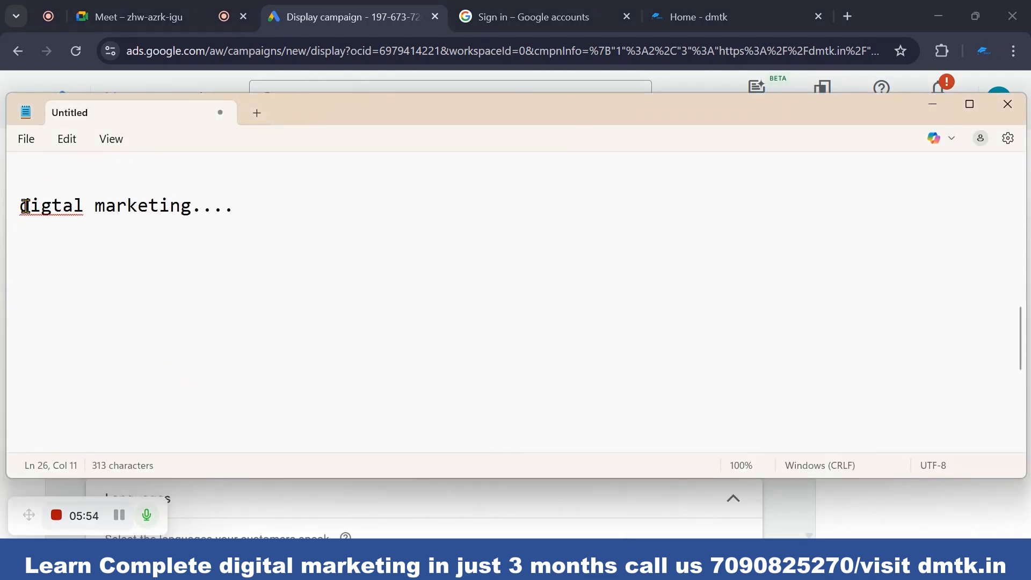
left_click_drag(21, 207, 253, 221)
left_click(233, 207)
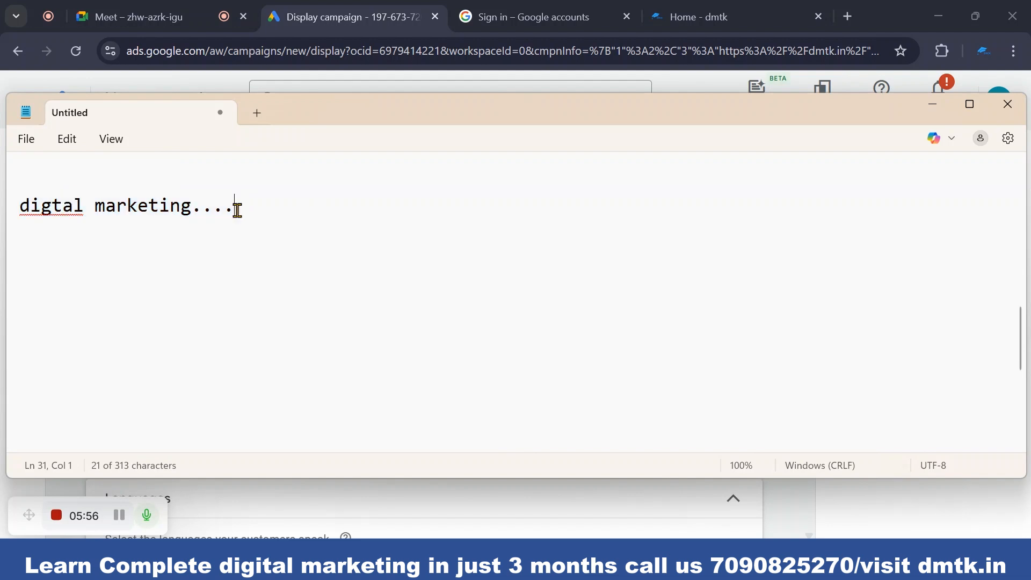
key("Return")
key("Return")
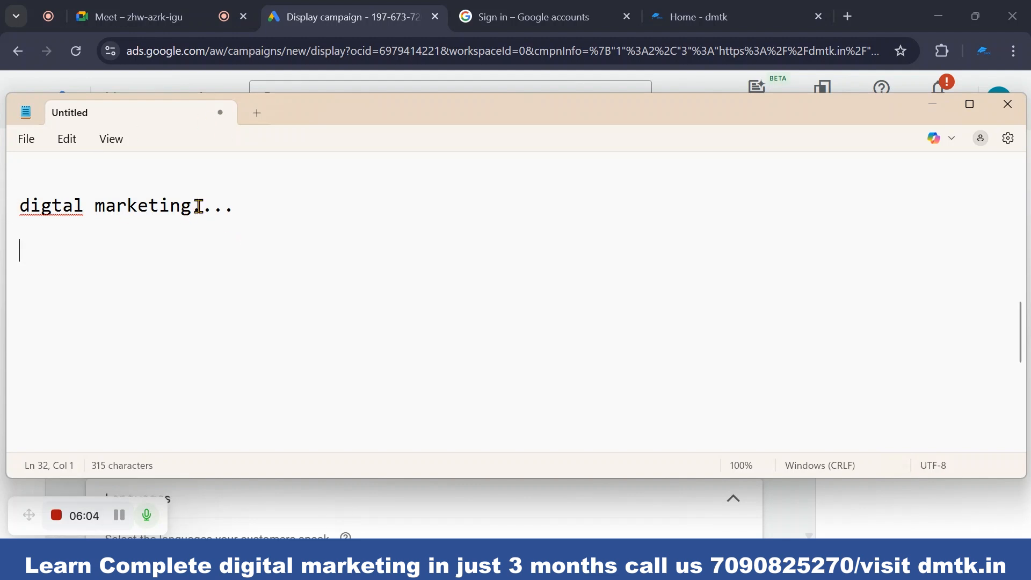
- Insert the word "kannada" after "digtal marketing" and before the trailing dots
left_click(191, 207)
type("kann")
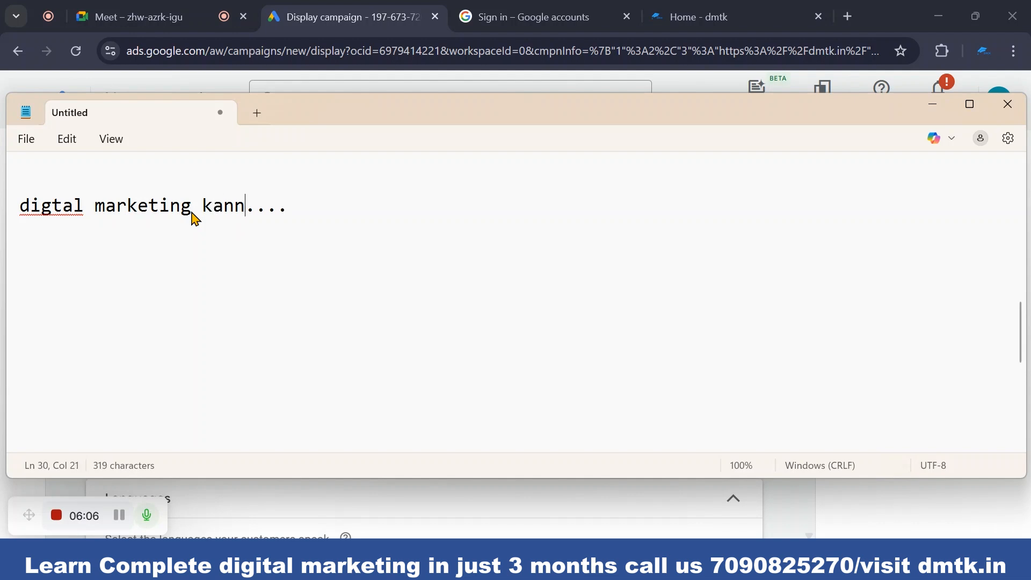
type("da")
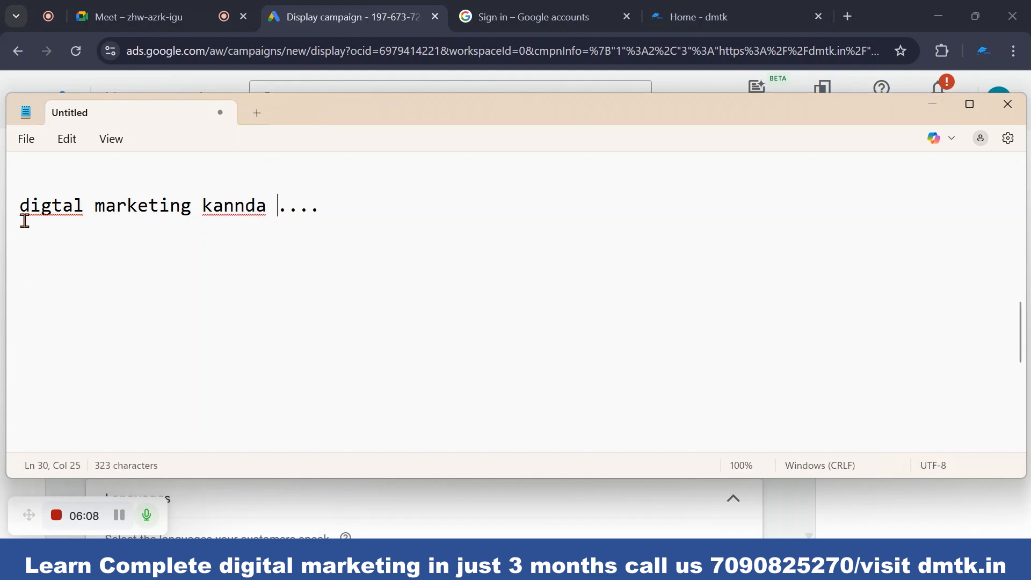
left_click(246, 206)
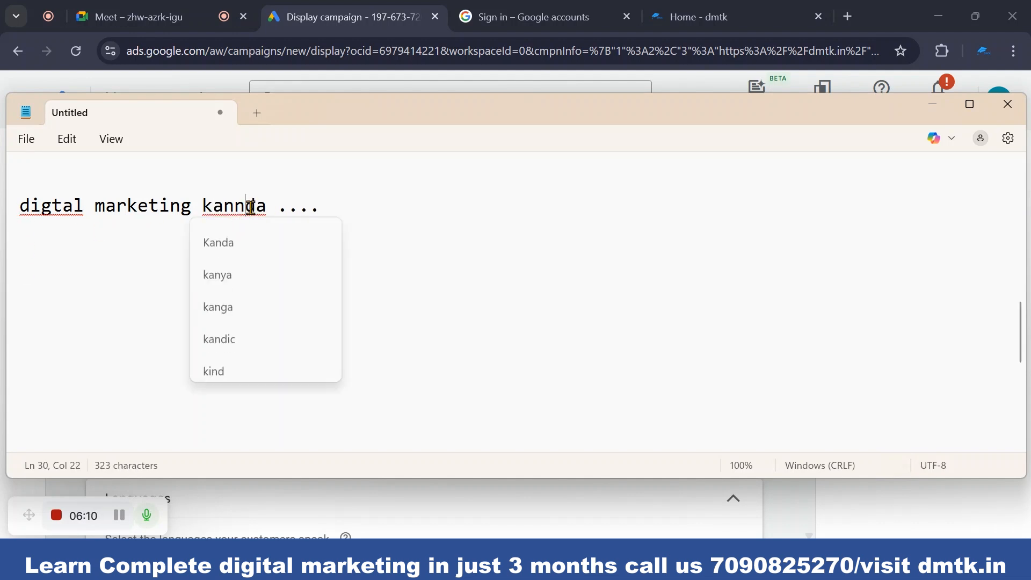
type("a")
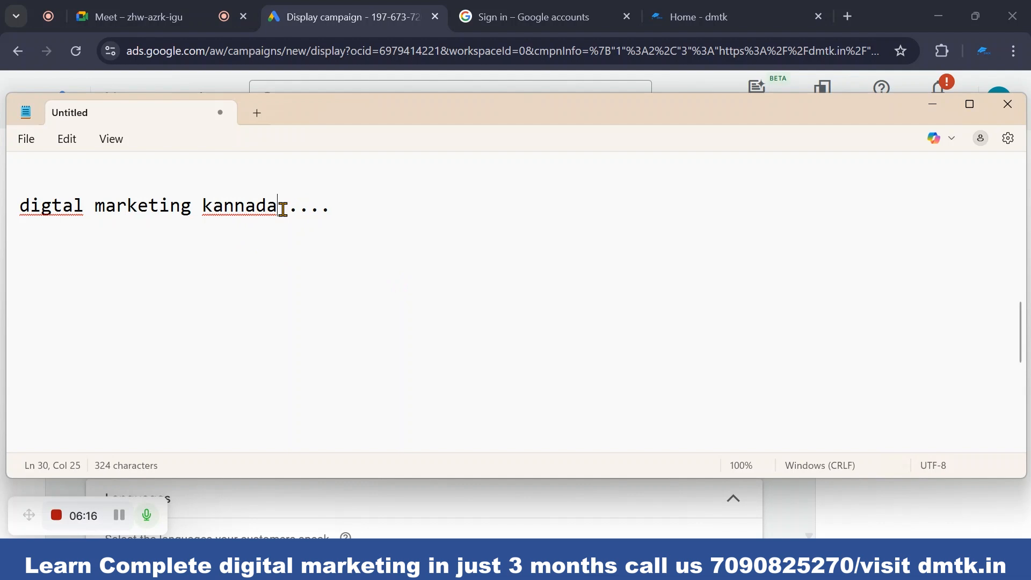
type(",,")
key("BackSpace")
type("..")
key("BackSpace")
key("BackSpace")
- Add a new line reading "karnata" below the "digtal marketing kannada....." line in the notes
left_click(330, 214)
key("Return")
type("ka")
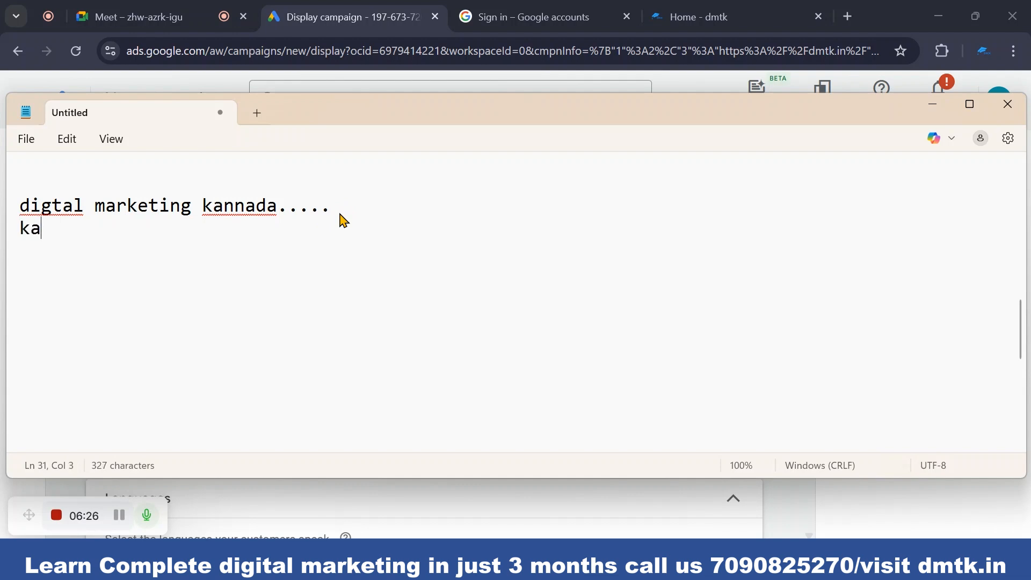
type("rnata")
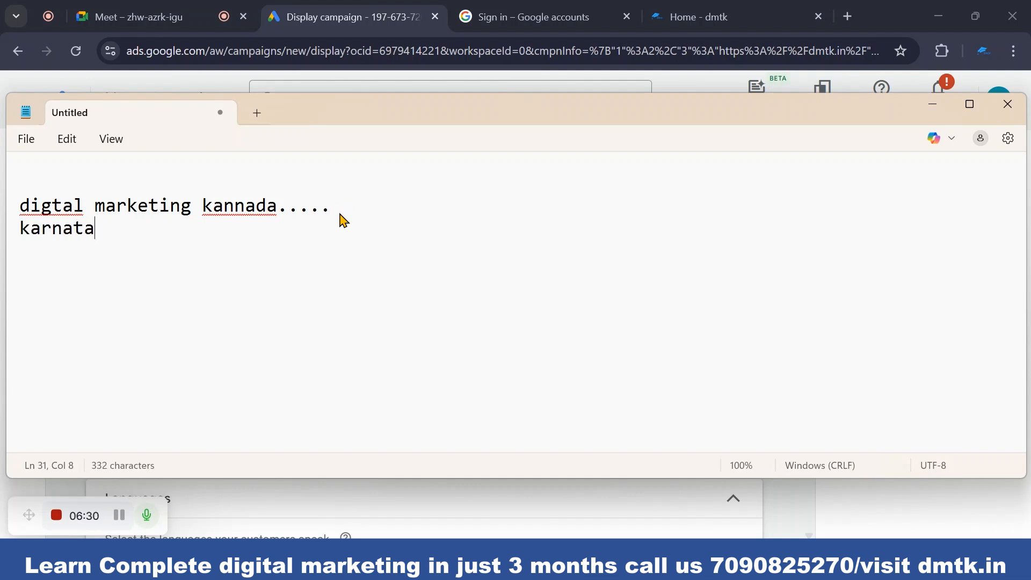
- Replace the "karnata" text on the last line of the notes with "bn"
left_click_drag(101, 230, 2, 232)
key("BackSpace")
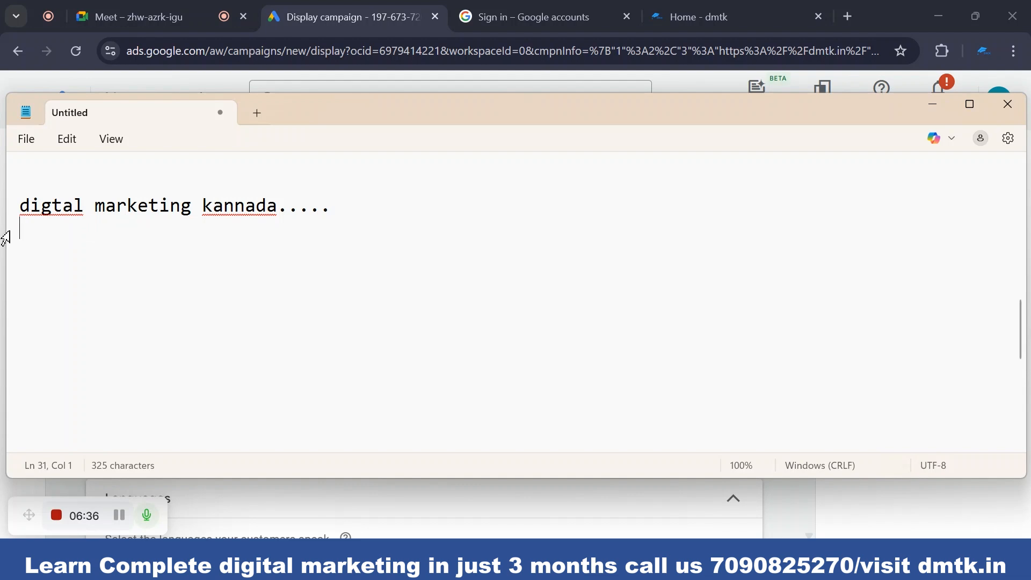
type("bn")
- Switch back to the Google Ads campaign settings and add the city Bengaluru, Karnataka, India as a targeted location
left_click(639, 560)
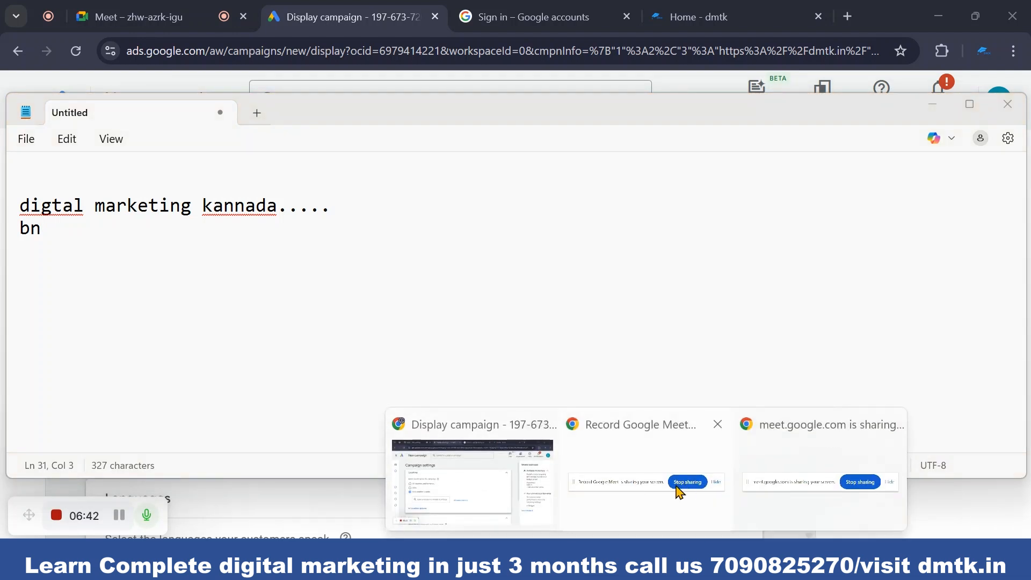
left_click(461, 489)
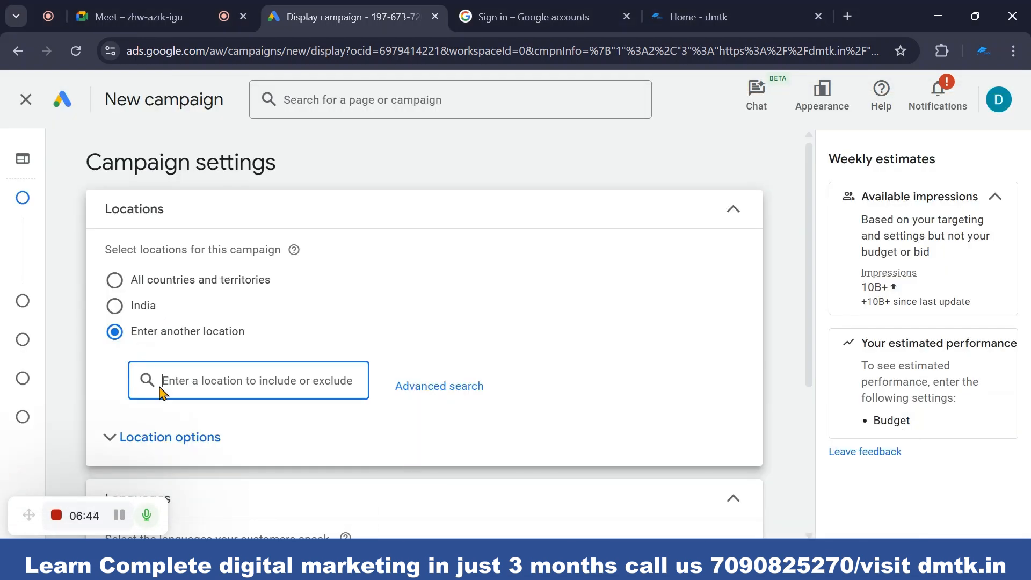
type("ban")
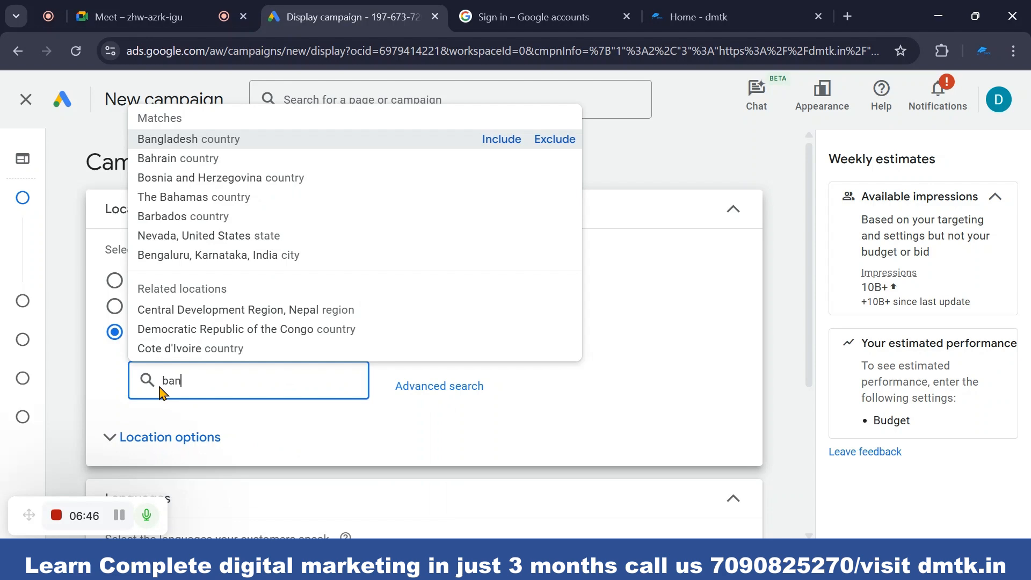
type("gal")
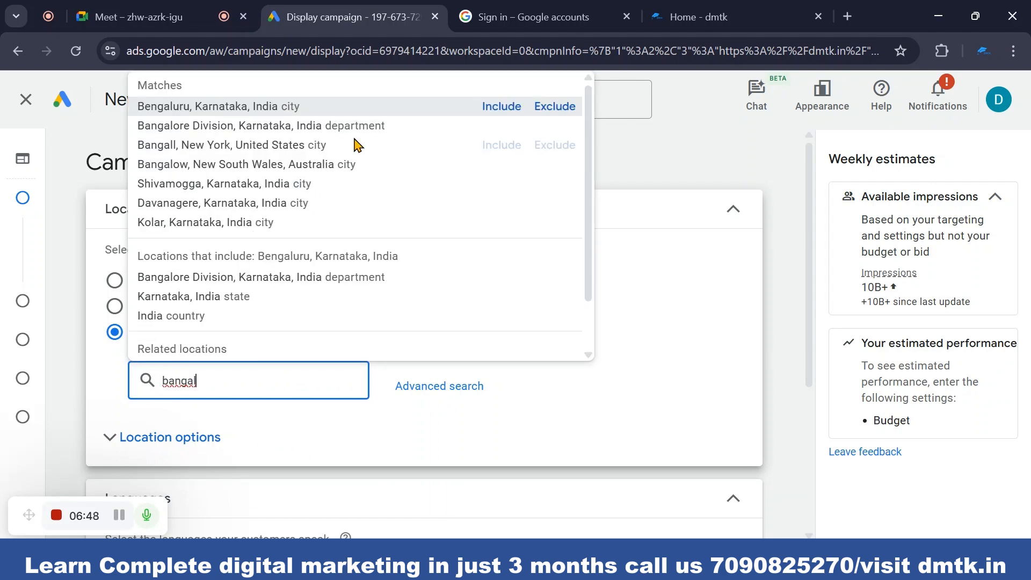
left_click(274, 107)
- View the radius targeting option in the advanced location search and leave without saving
scroll(252, 386, "down", 1)
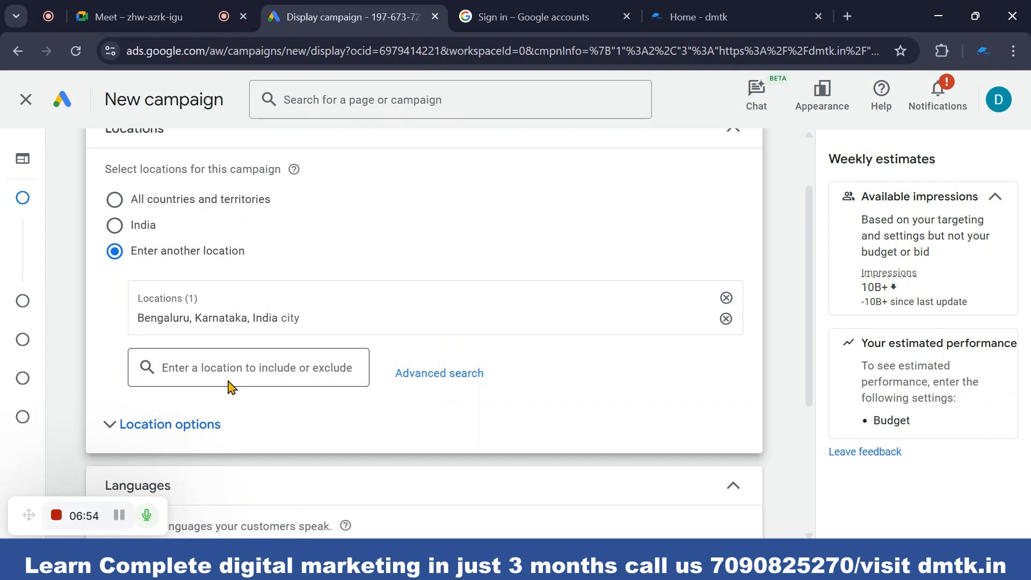
left_click(444, 388)
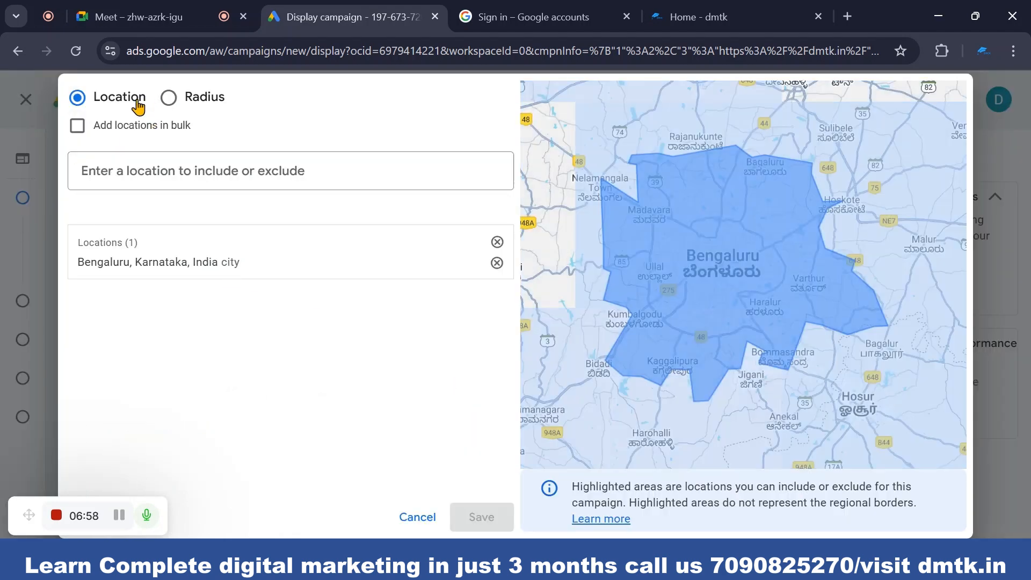
left_click(182, 105)
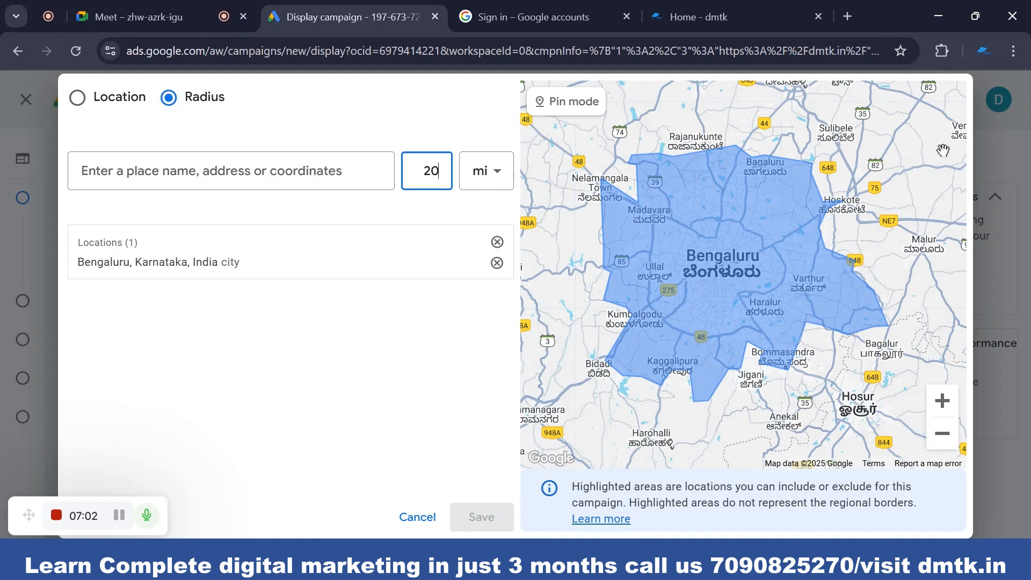
left_click(420, 532)
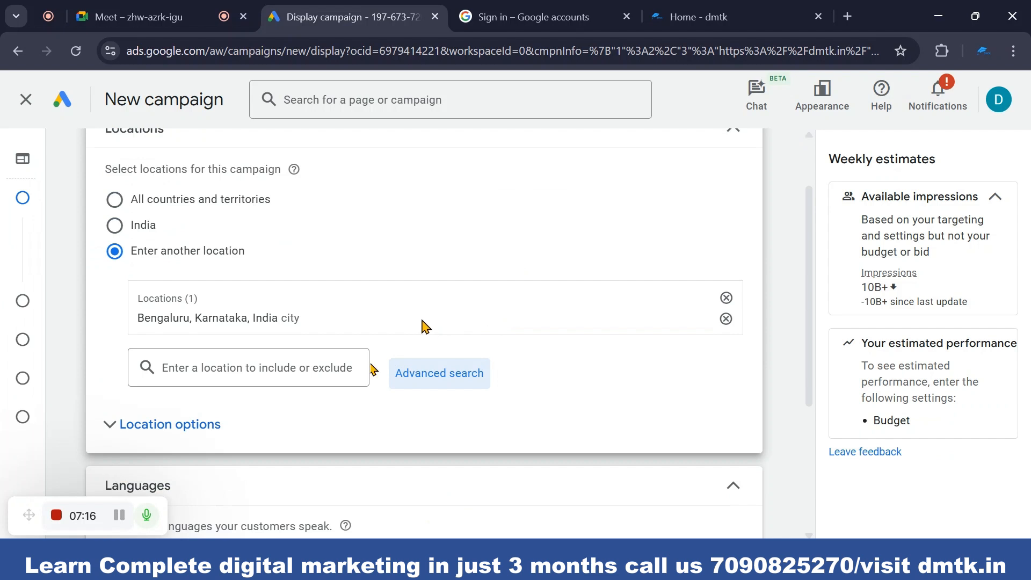
- Expand the location options to examine the presence and interest choices, and collapse them again
scroll(316, 346, "down", 3)
left_click(109, 270)
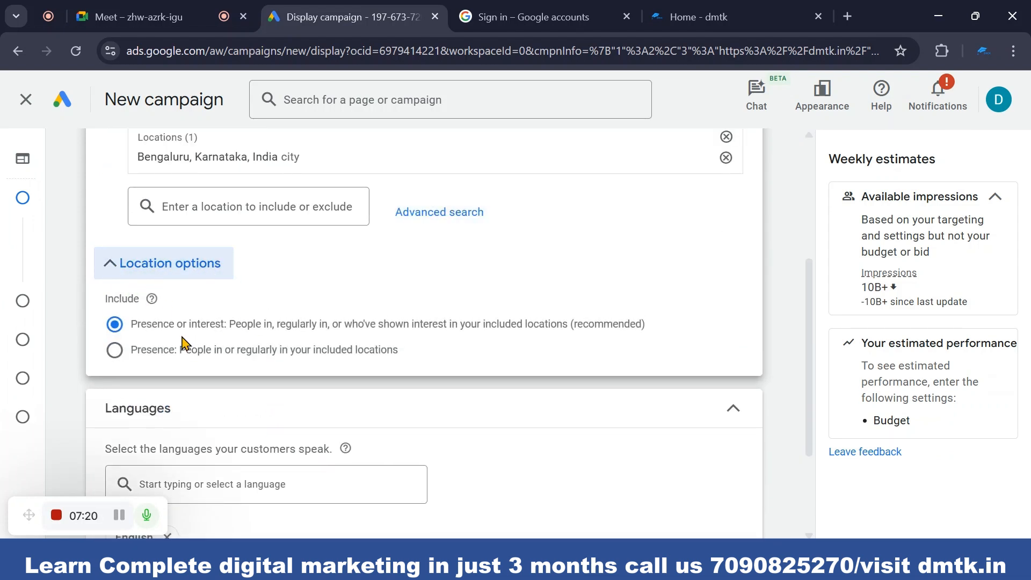
mouse_move(88, 349)
left_click(113, 270)
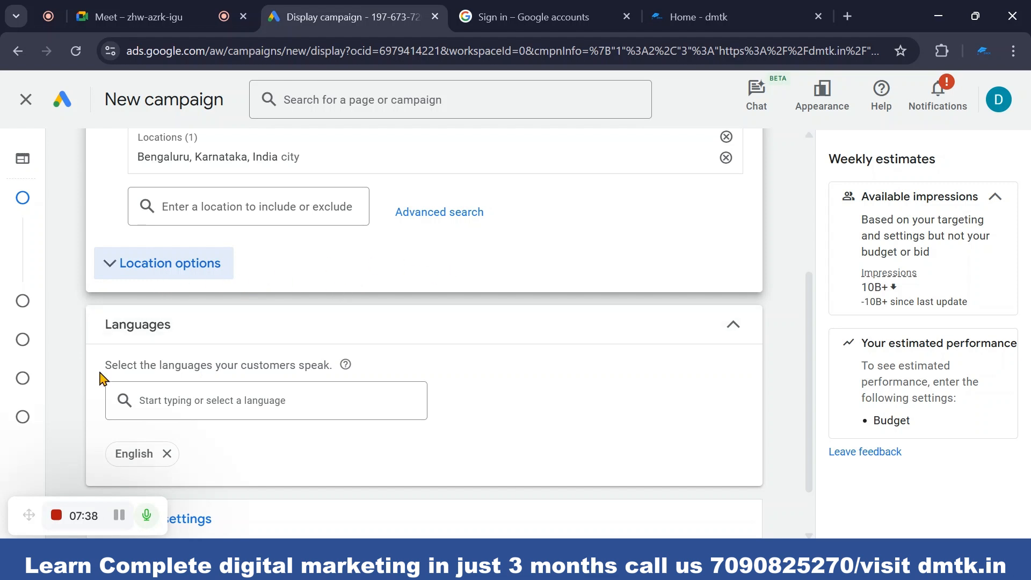
- Expand the additional campaign settings below Languages and open the ad schedule for editing
scroll(144, 262, "down", 1)
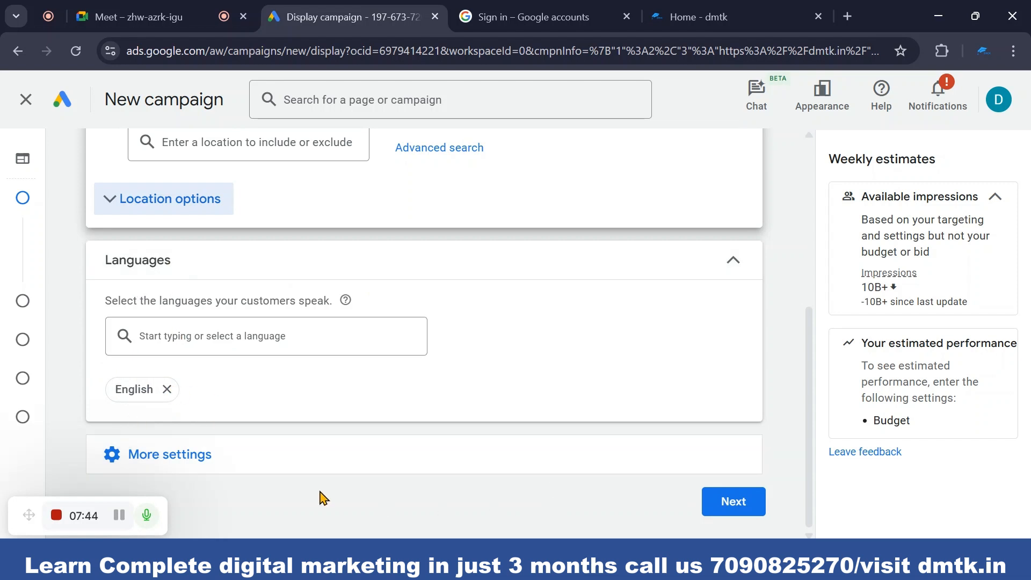
left_click(174, 465)
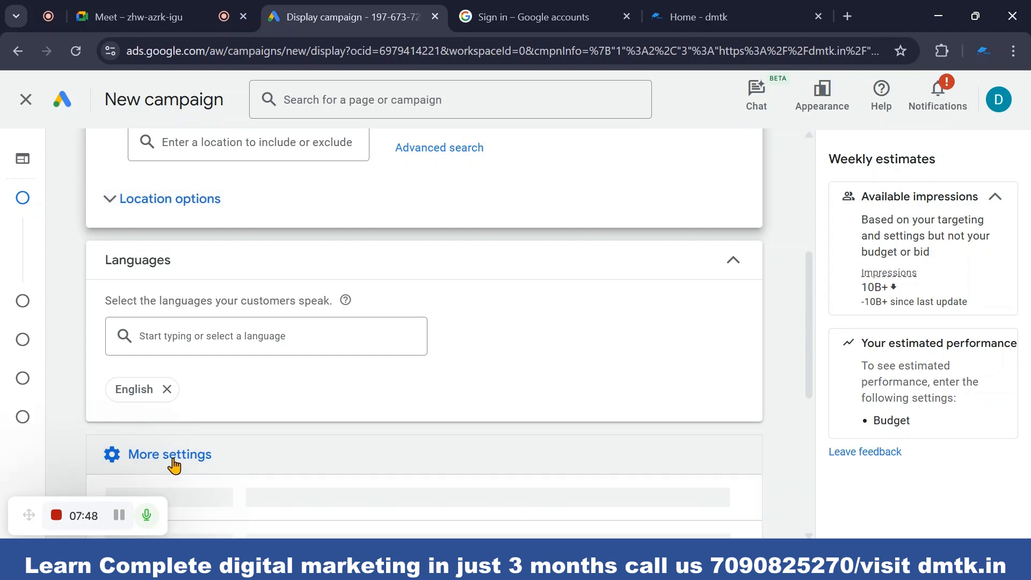
scroll(403, 363, "down", 3)
scroll(403, 363, "down", 2)
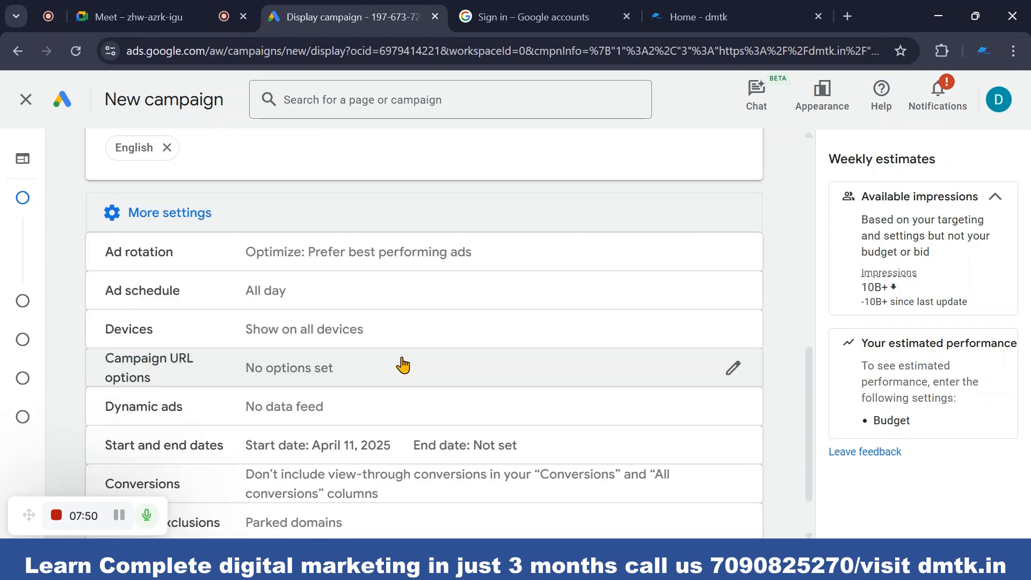
scroll(169, 295, "down", 2)
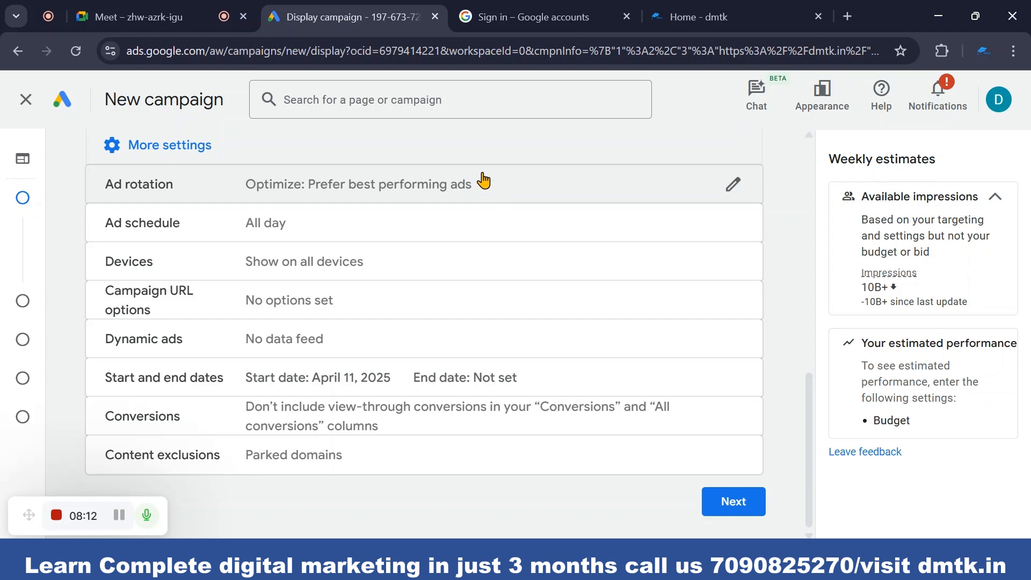
left_click(265, 227)
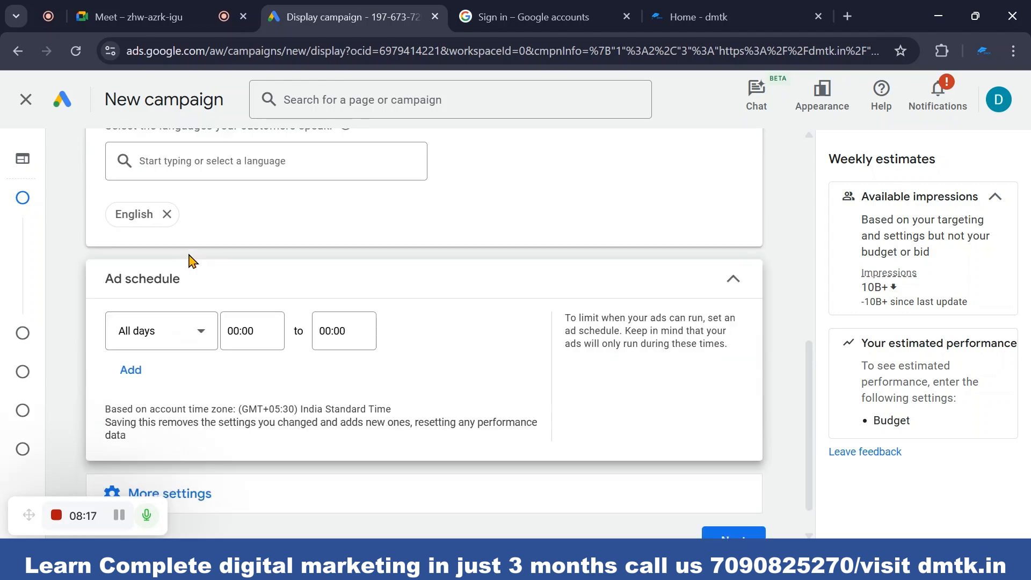
- Review the day choices offered in the ad schedule and choose All days
scroll(197, 269, "up", 1)
scroll(192, 368, "down", 3)
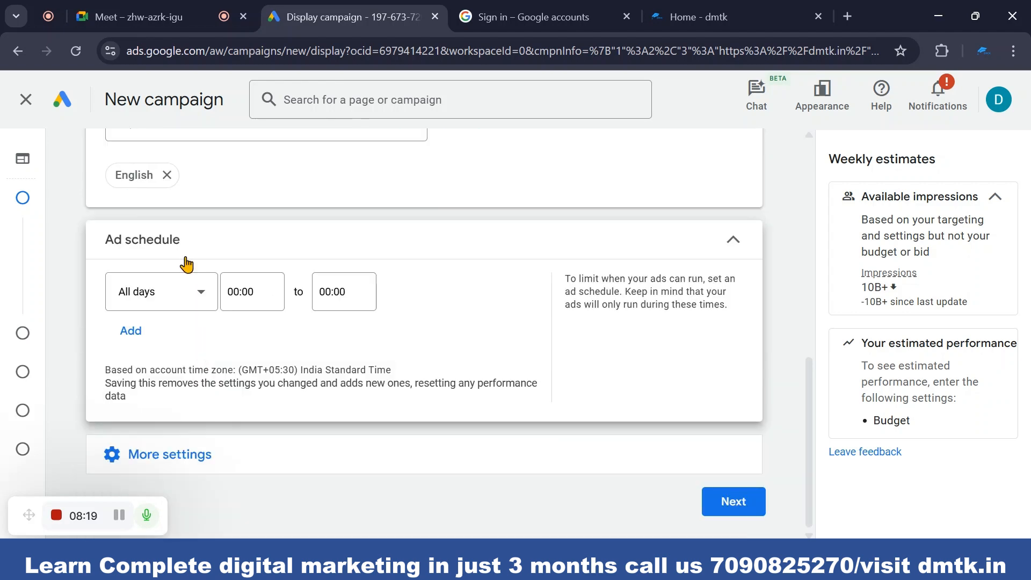
left_click(201, 301)
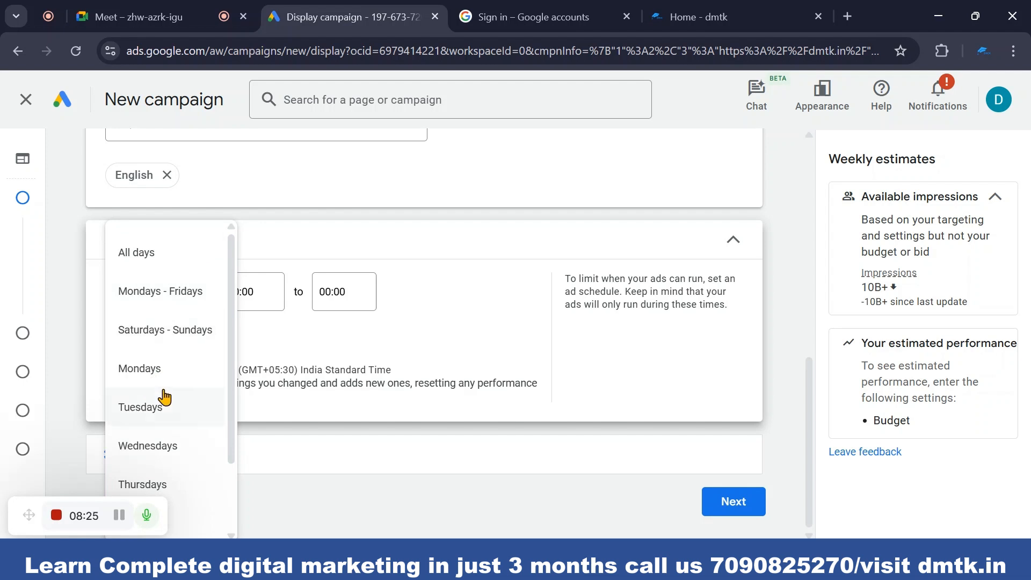
scroll(165, 403, "down", 2)
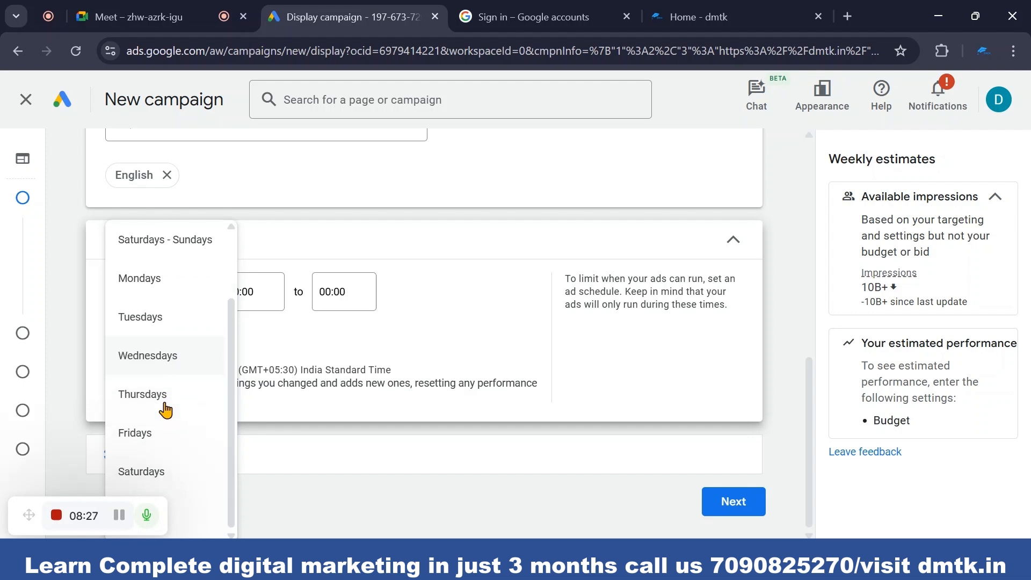
scroll(163, 365, "up", 2)
left_click(150, 255)
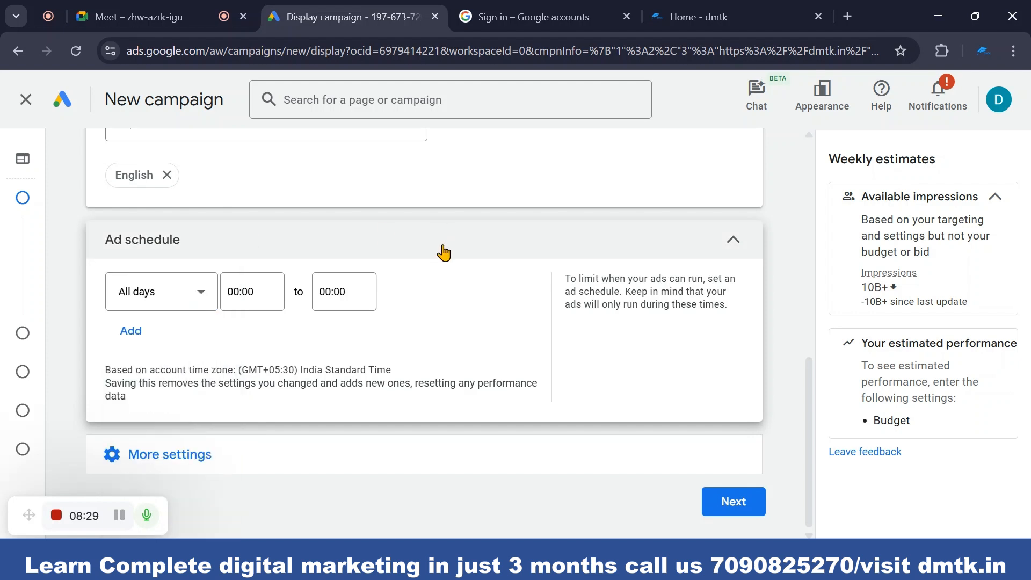
- Try an all-days ad schedule from 01:00 to 06:00 and remove that entry
left_click(256, 292)
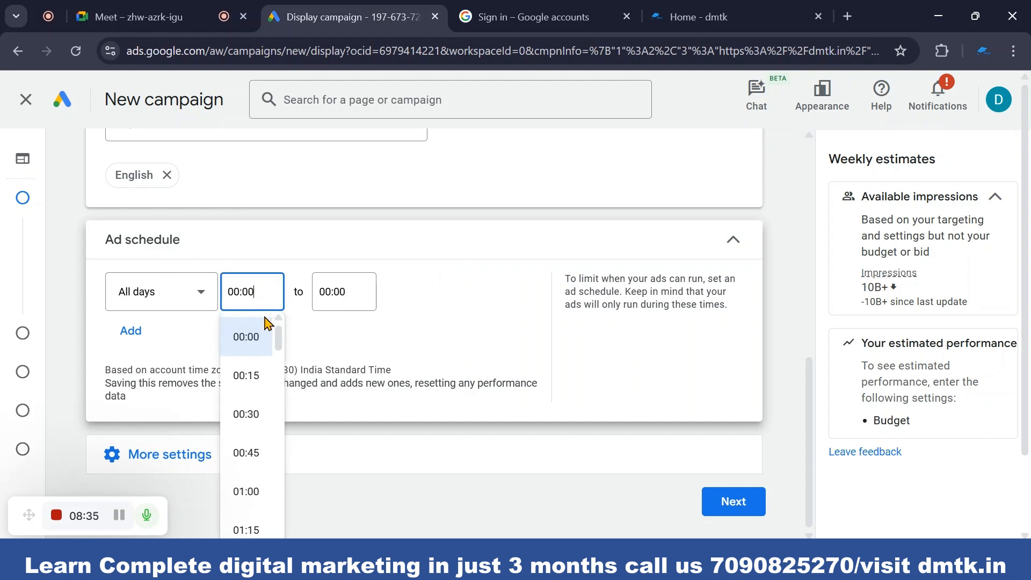
left_click(258, 493)
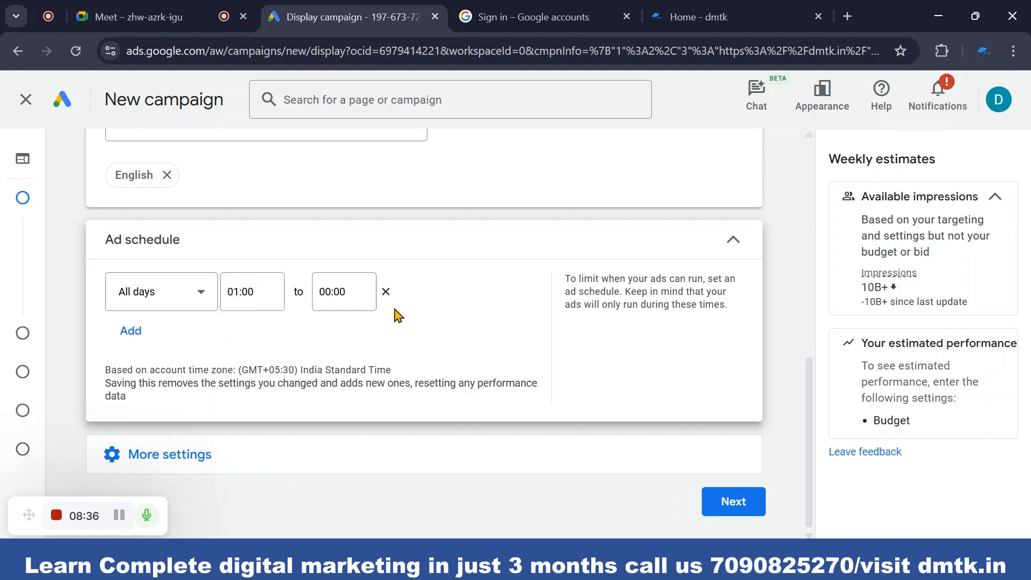
left_click(348, 291)
scroll(342, 485, "down", 5)
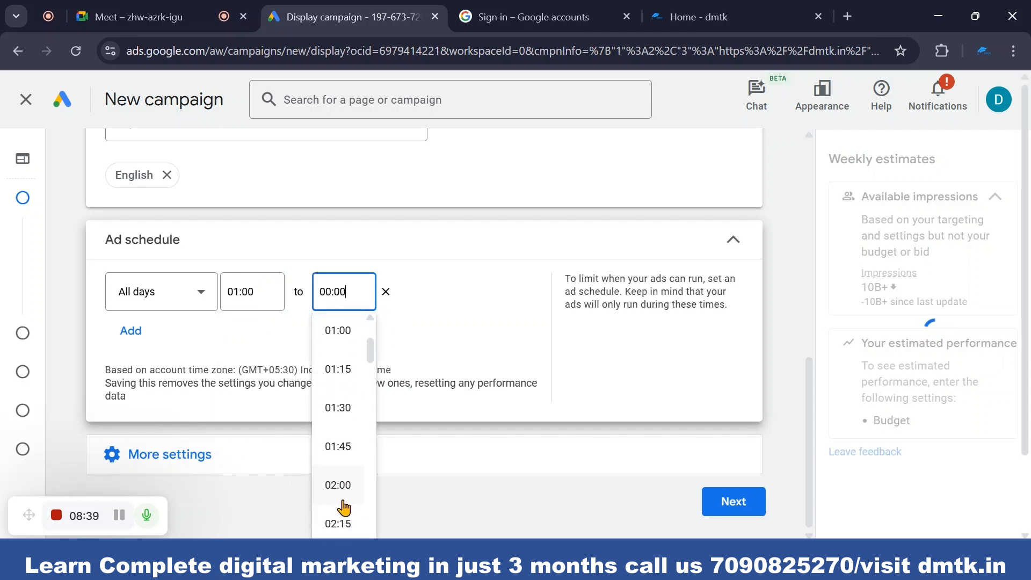
scroll(343, 473, "down", 5)
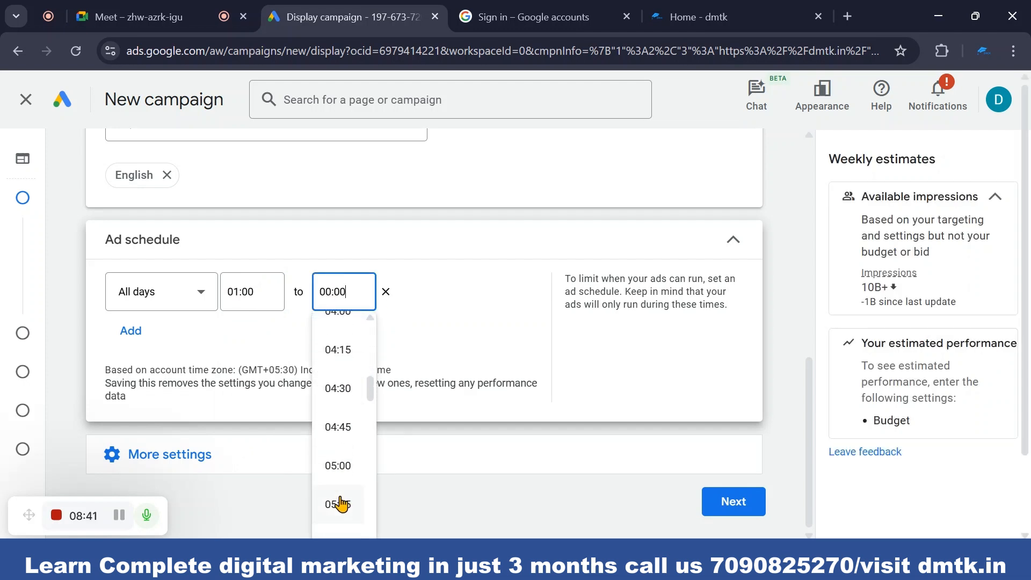
scroll(345, 488, "down", 3)
left_click(343, 459)
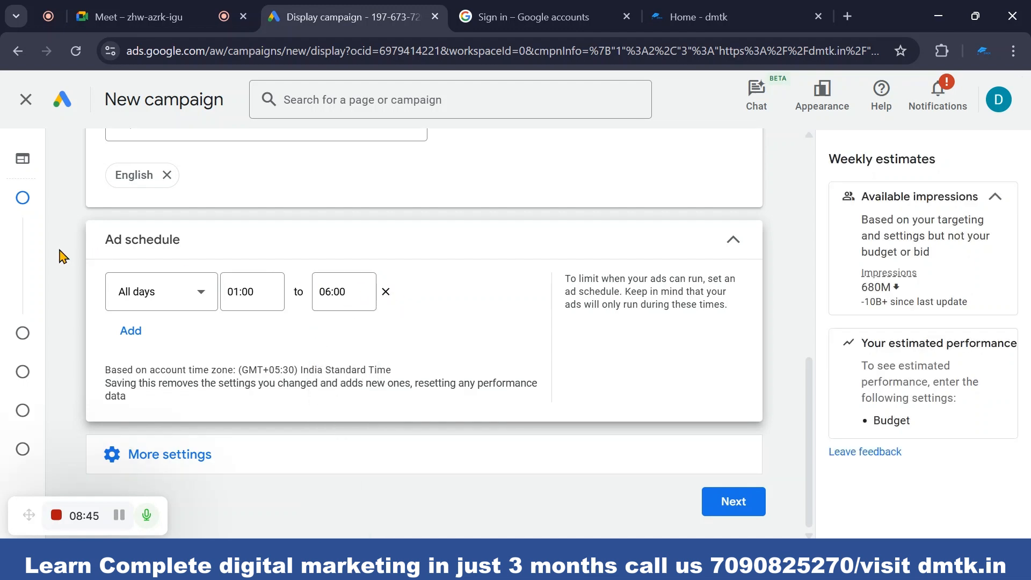
left_click(386, 293)
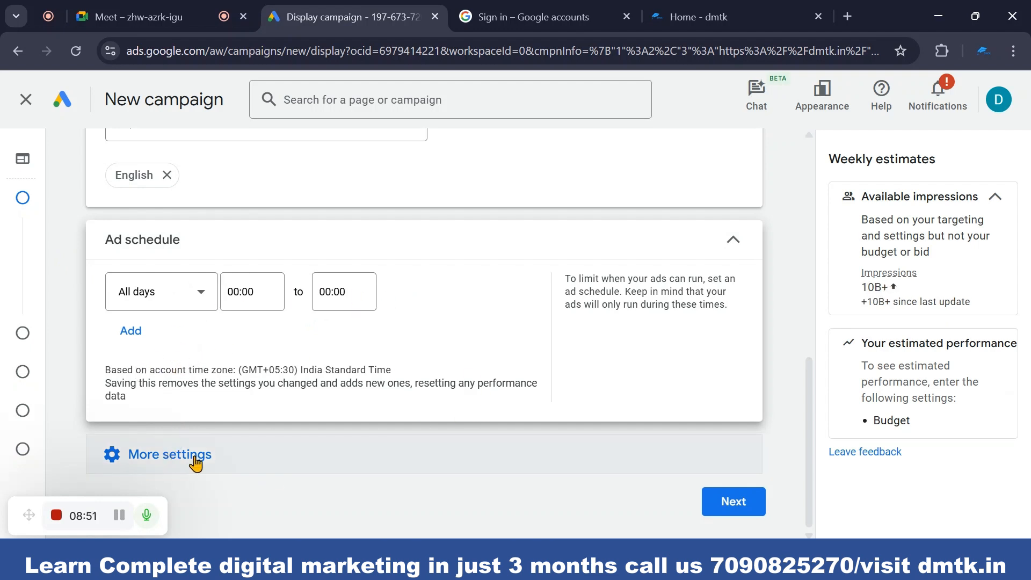
- Continue to the budget and bidding page and return to the campaign settings
left_click(722, 505)
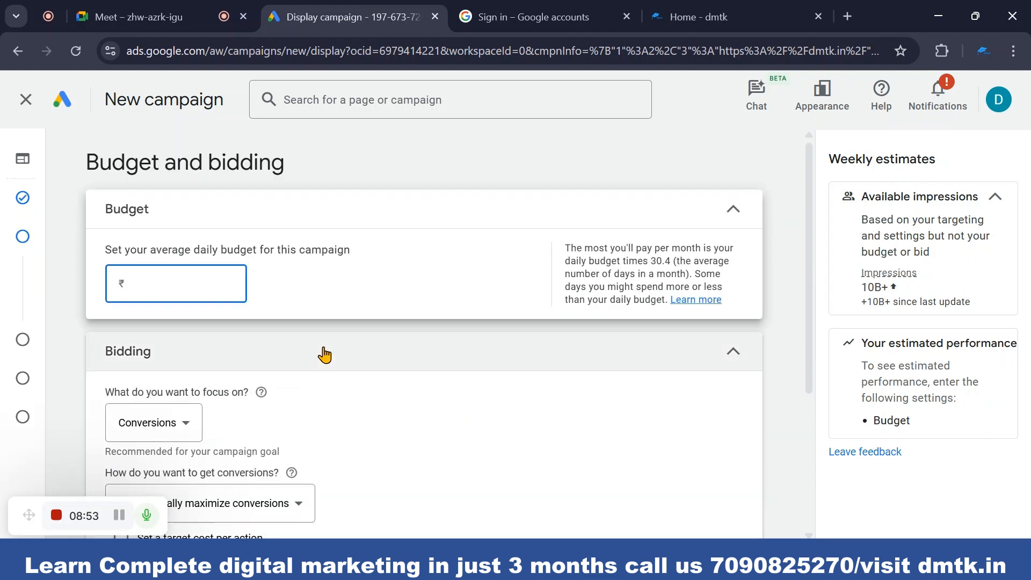
mouse_move(32, 244)
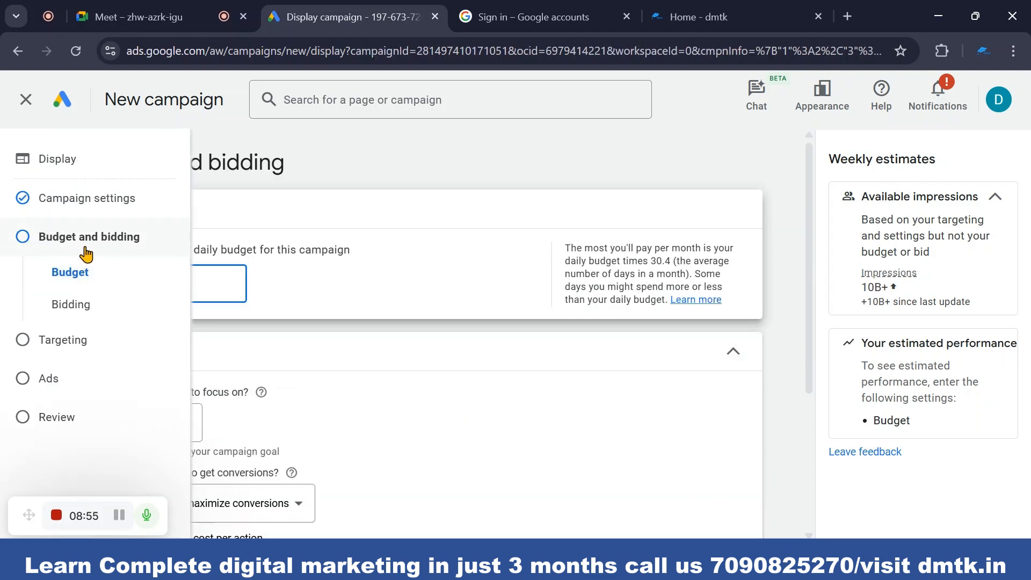
left_click(22, 200)
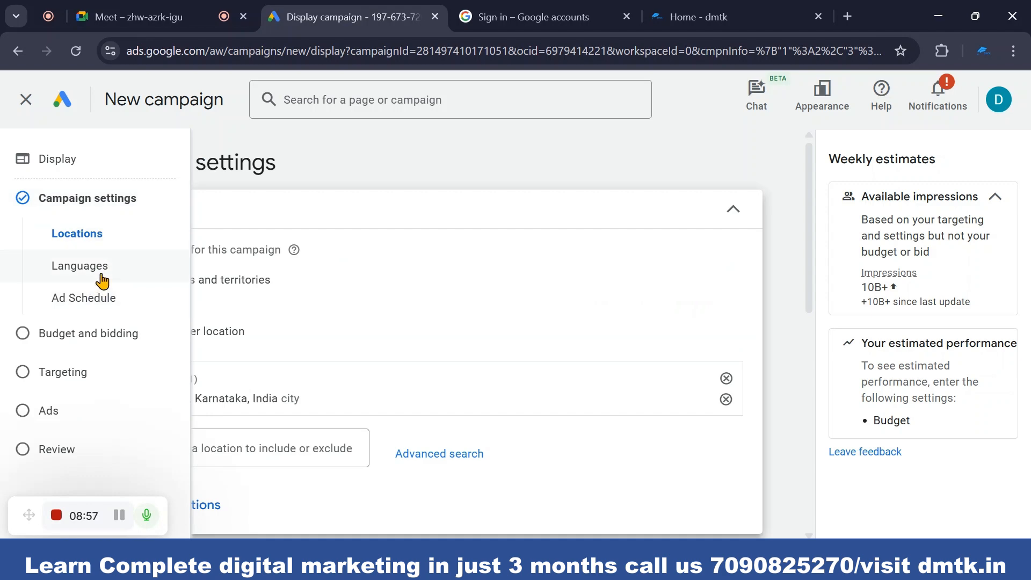
- Expand the additional campaign settings below the ad schedule
scroll(285, 414, "down", 5)
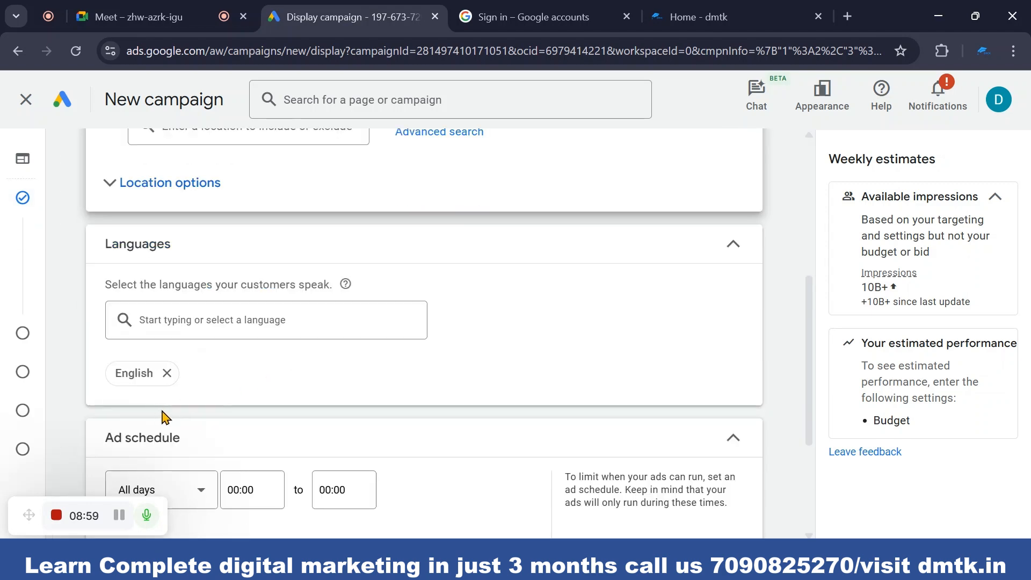
scroll(164, 417, "down", 3)
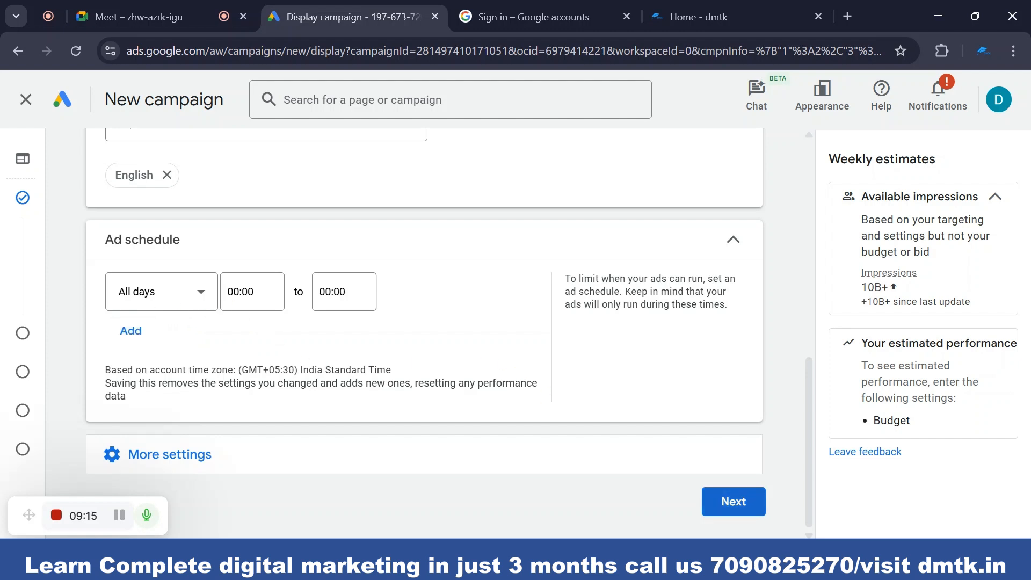
mouse_move(718, 567)
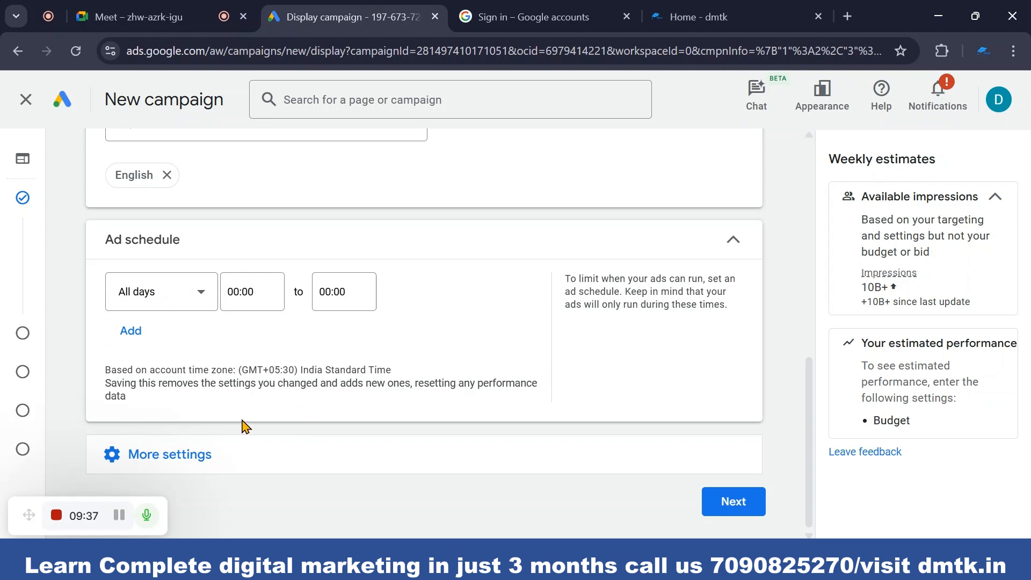
left_click(161, 465)
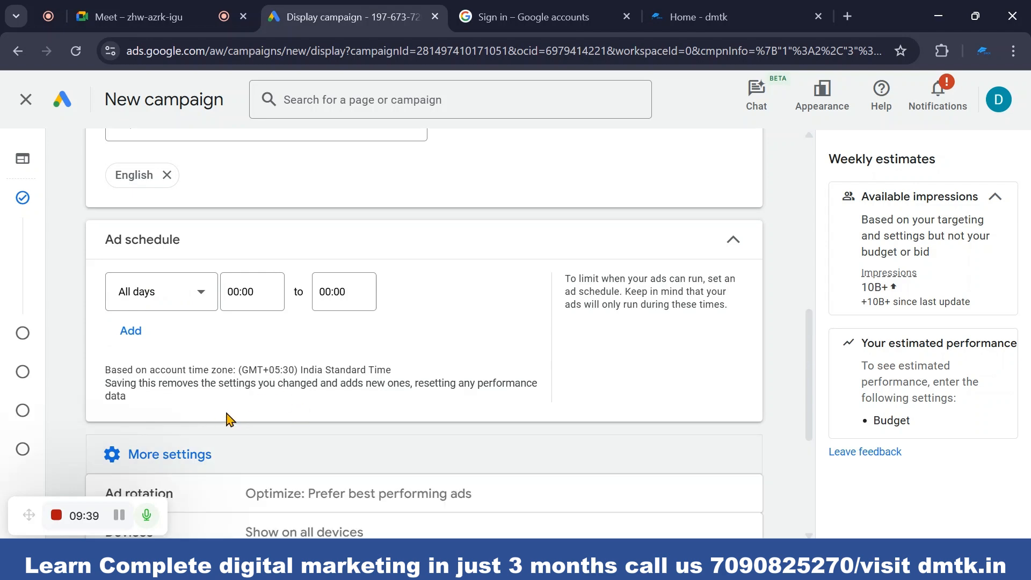
- Open the Devices settings from the campaign's additional settings
scroll(237, 417, "down", 5)
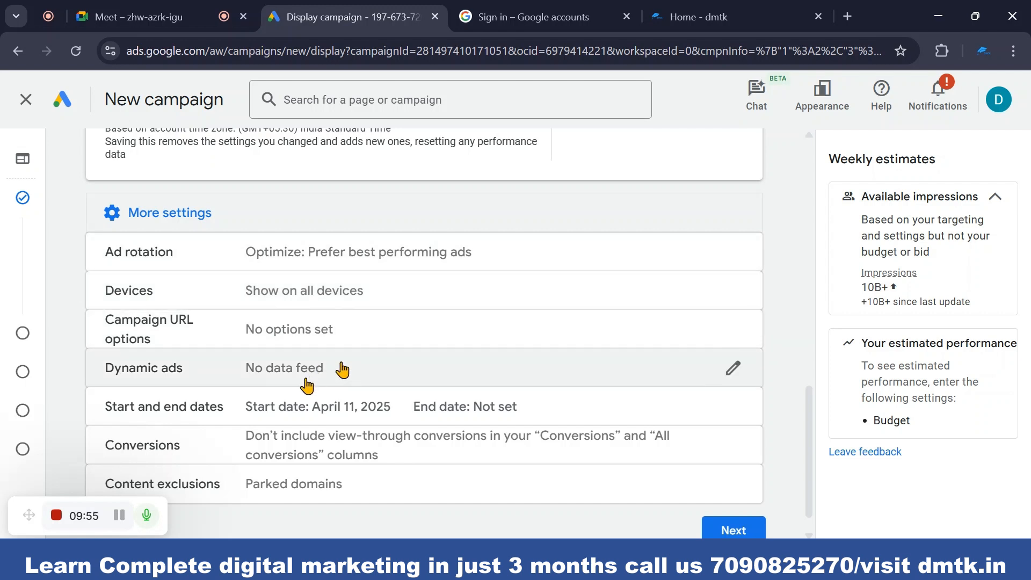
scroll(306, 381, "down", 1)
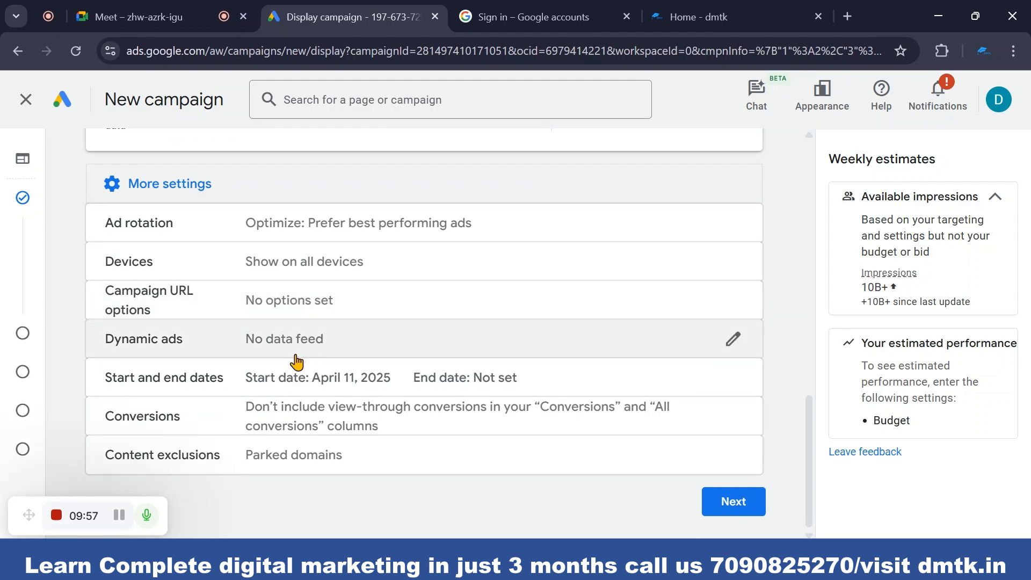
scroll(246, 455, "up", 3)
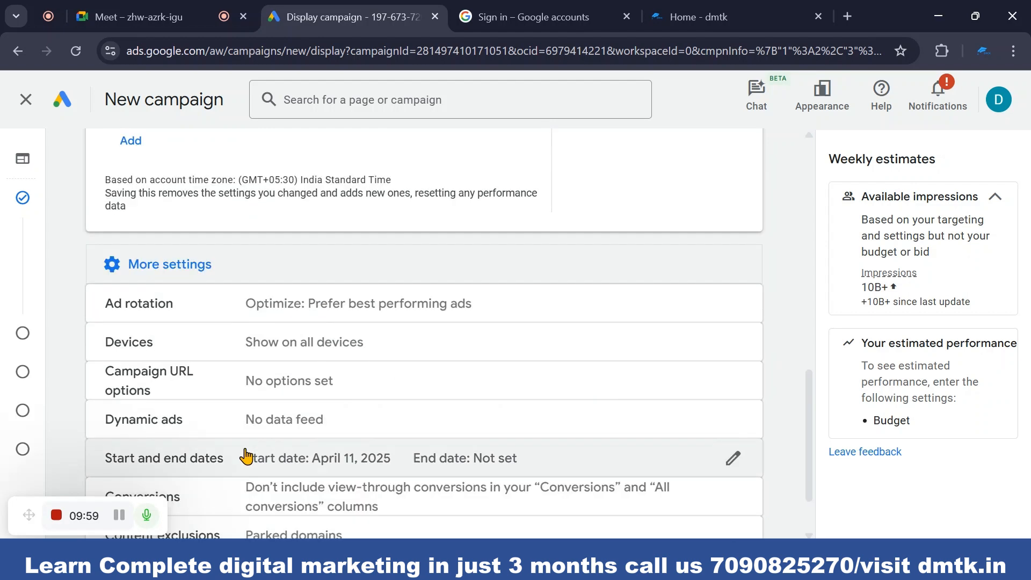
scroll(279, 391, "down", 3)
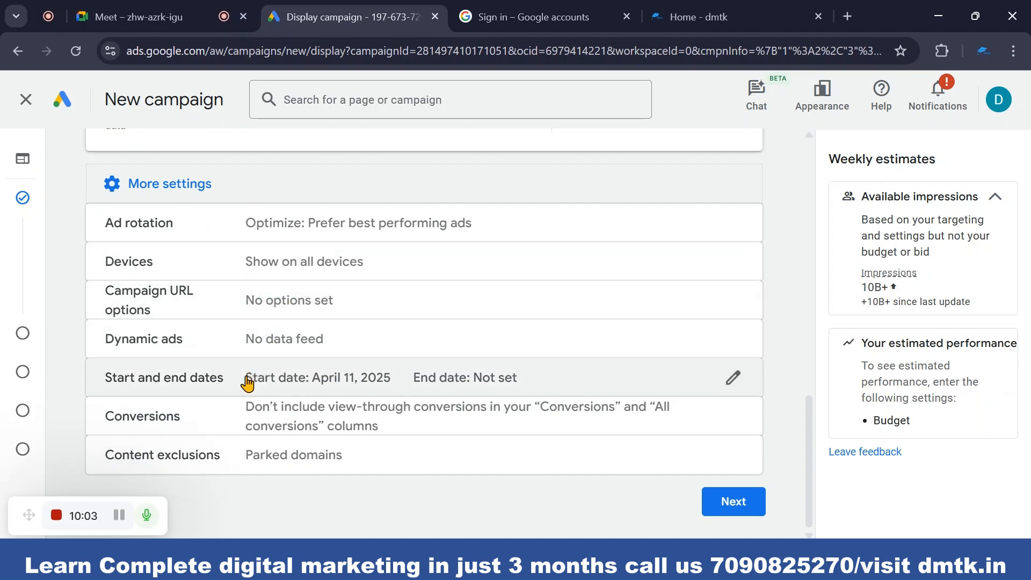
scroll(223, 446, "up", 5)
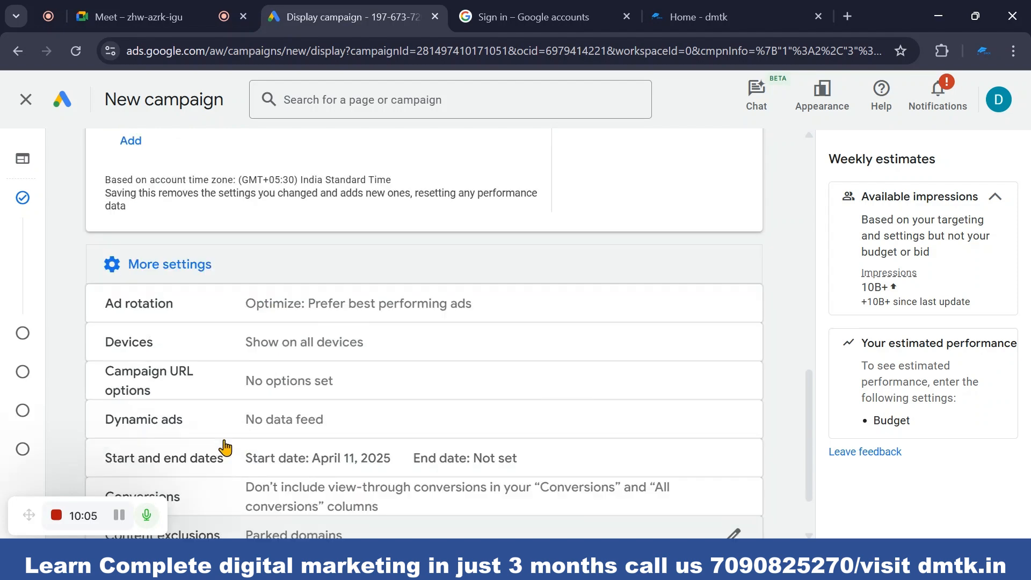
scroll(223, 446, "down", 5)
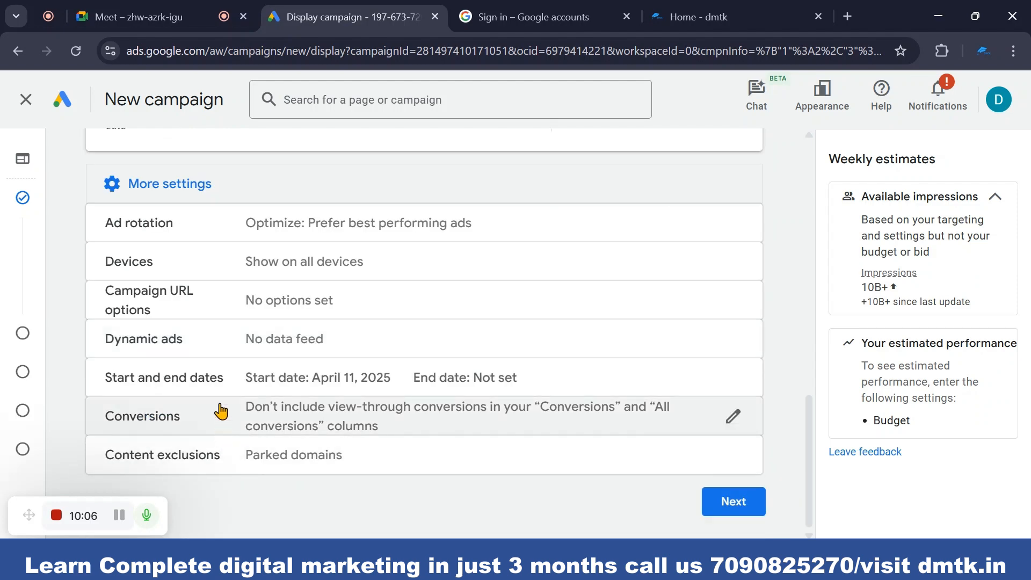
left_click(307, 265)
scroll(180, 418, "down", 2)
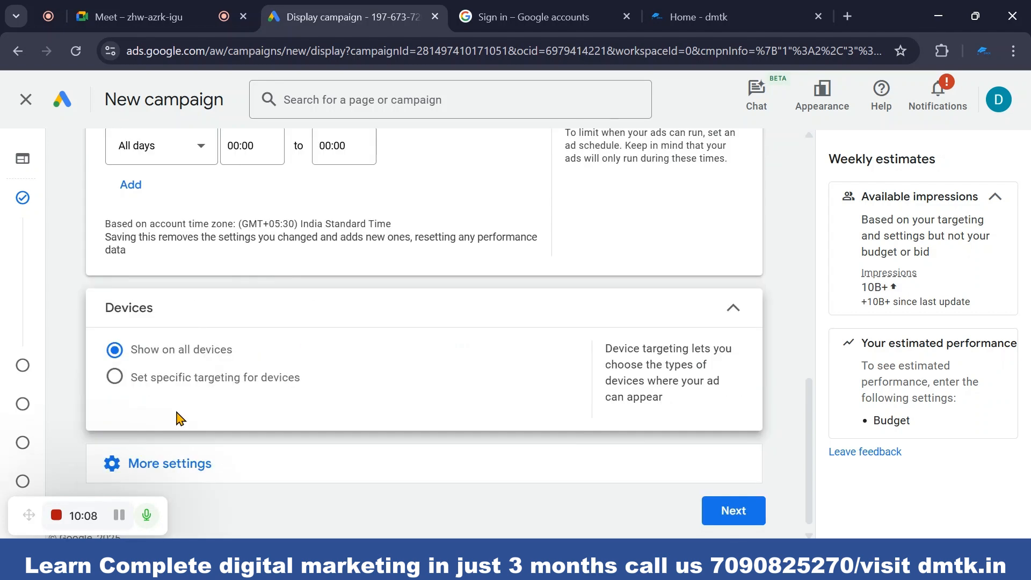
- Expand the remaining additional settings again and review the entries from ad rotation to content exclusions
left_click(164, 462)
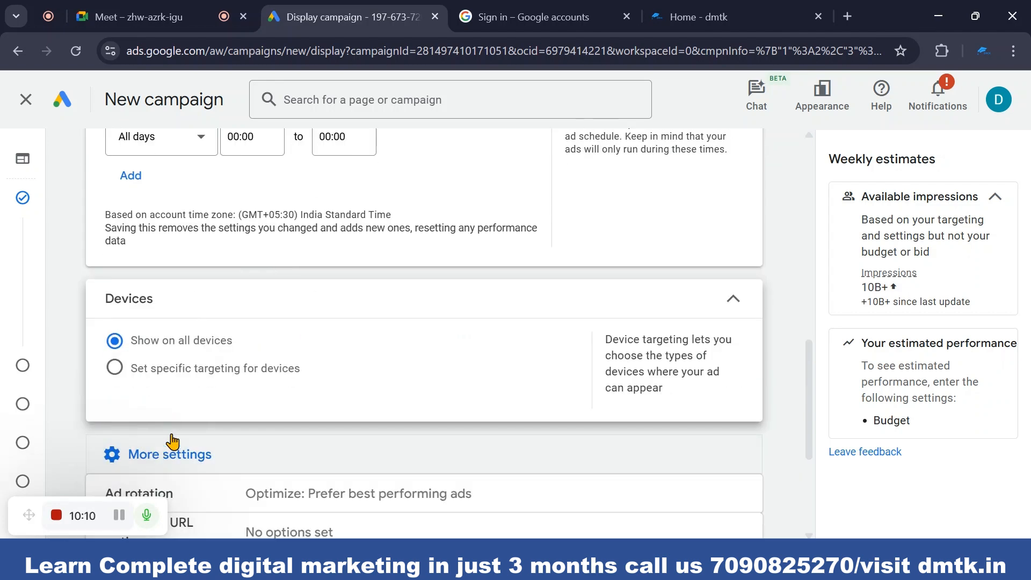
scroll(217, 408, "down", 3)
scroll(284, 372, "down", 2)
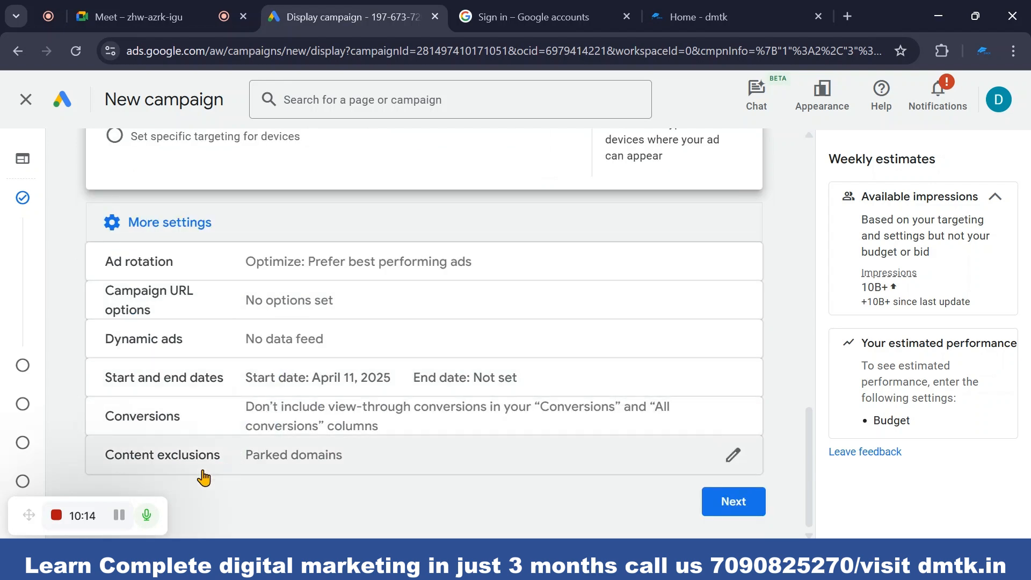
scroll(255, 438, "up", 3)
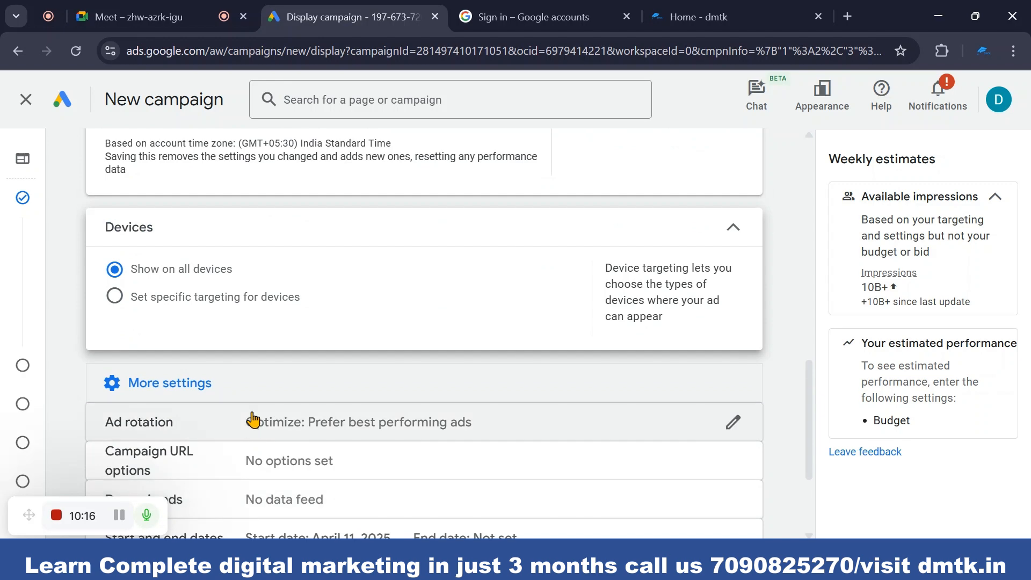
scroll(255, 430, "down", 4)
scroll(258, 392, "up", 6)
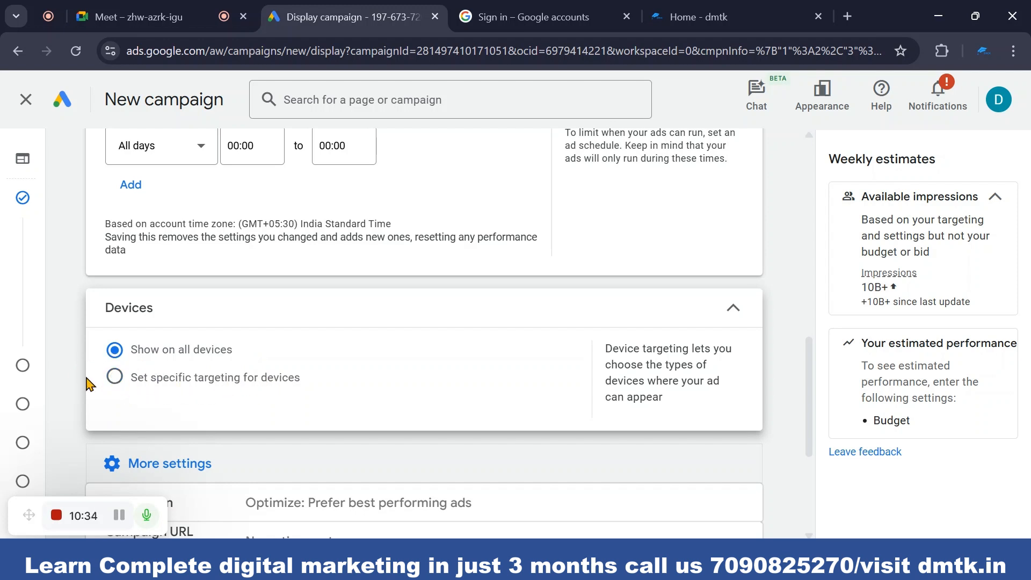
- Switch device targeting to specific devices and review the device types, operating systems, device models and networks
left_click(114, 377)
scroll(237, 426, "down", 3)
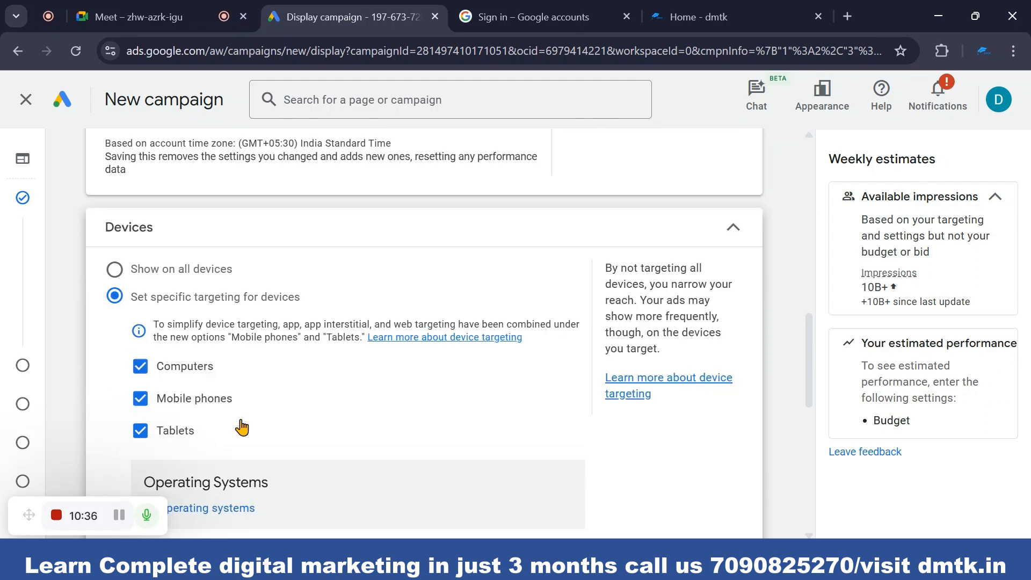
scroll(170, 382, "down", 3)
scroll(180, 404, "up", 3)
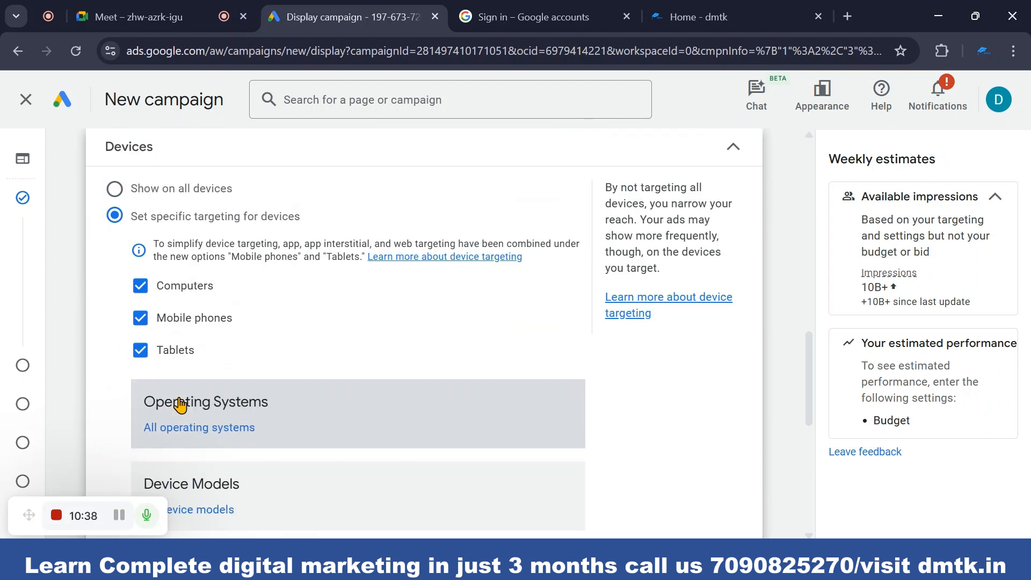
scroll(181, 402, "down", 3)
scroll(179, 397, "up", 4)
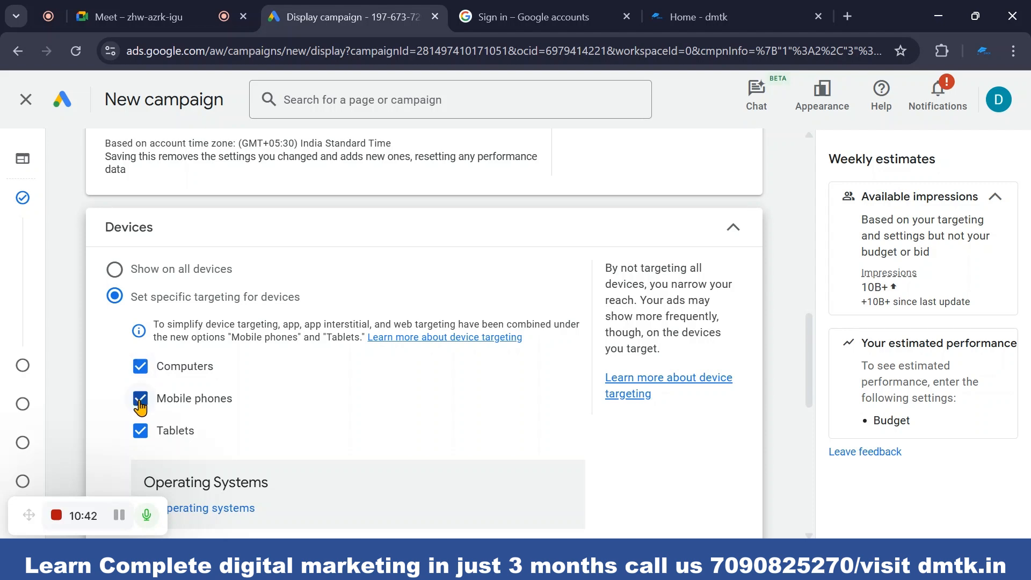
scroll(150, 429, "down", 4)
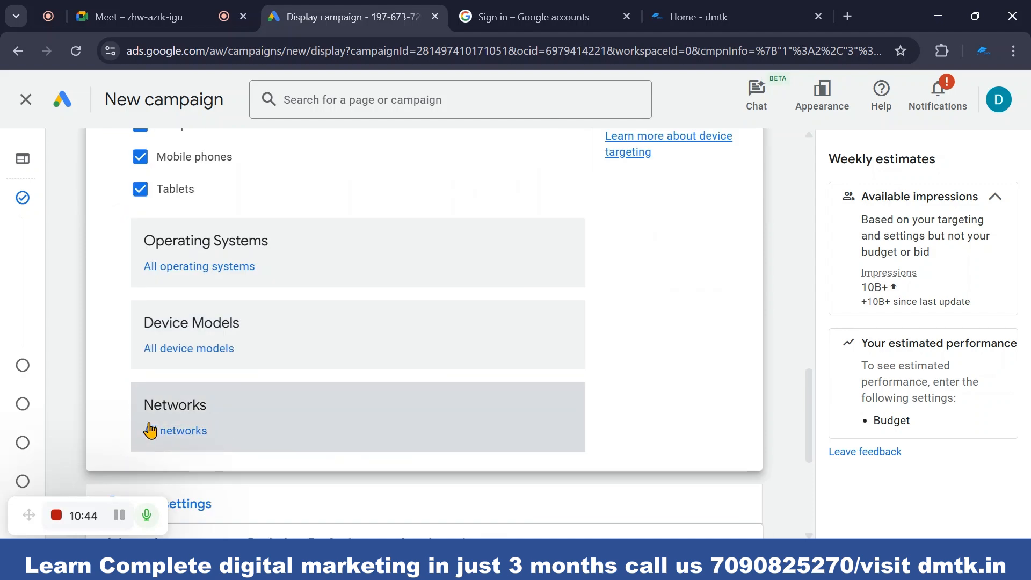
scroll(151, 425, "up", 3)
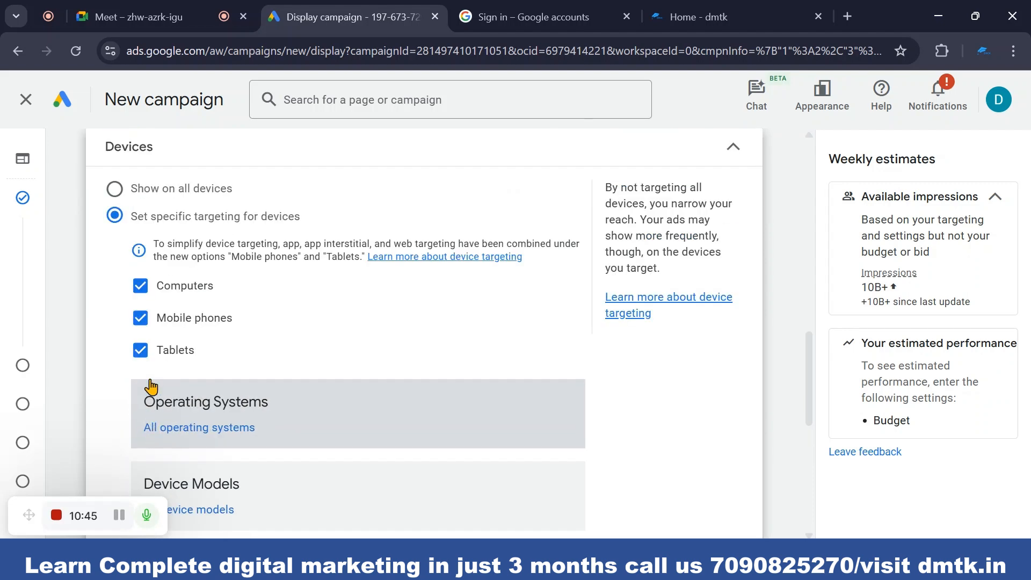
- Try limiting device targeting to mobile phones by excluding computers and tablets, and include both again
left_click(141, 287)
left_click(140, 351)
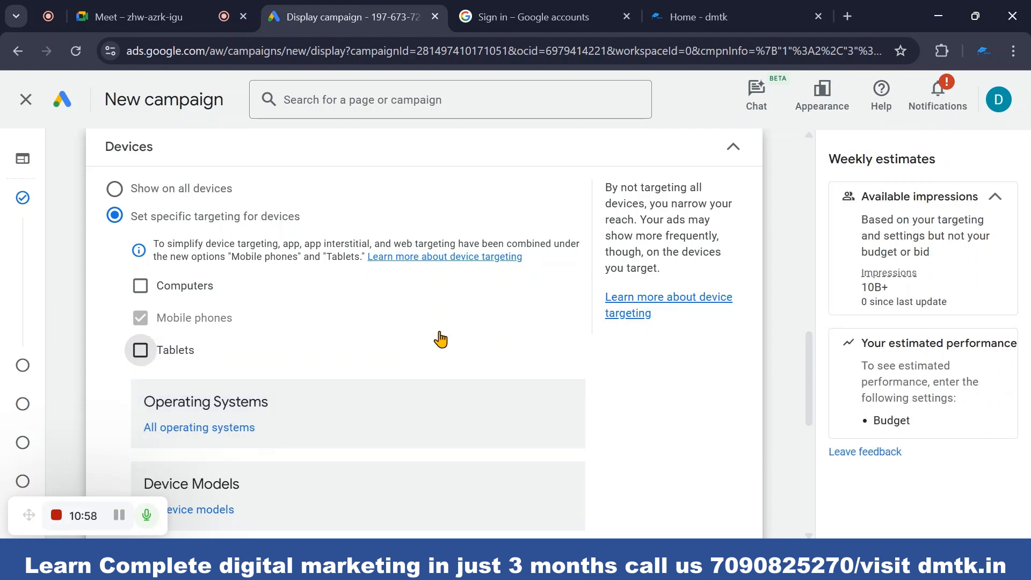
left_click(140, 350)
left_click(140, 286)
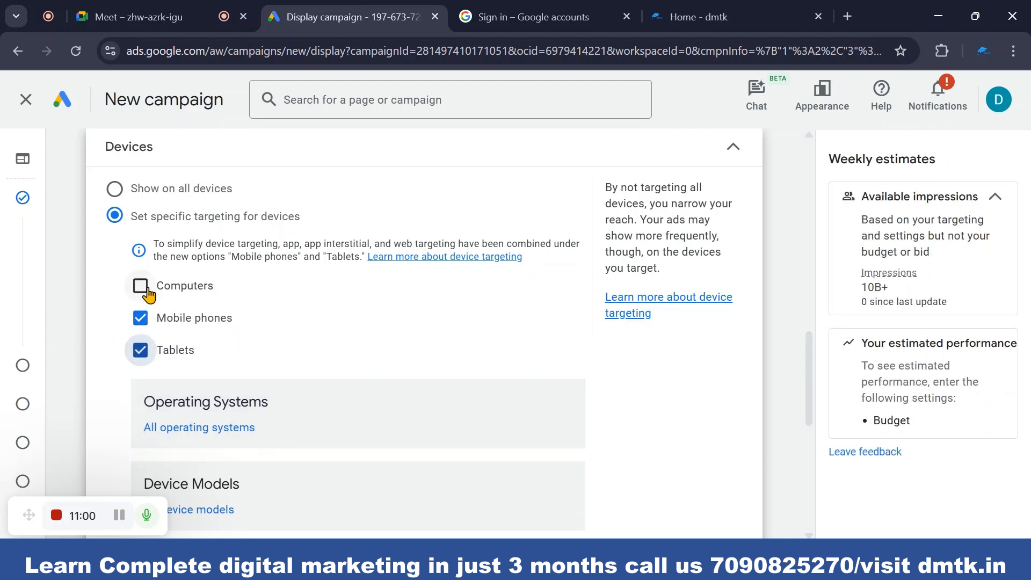
scroll(220, 341, "down", 1)
scroll(224, 336, "up", 2)
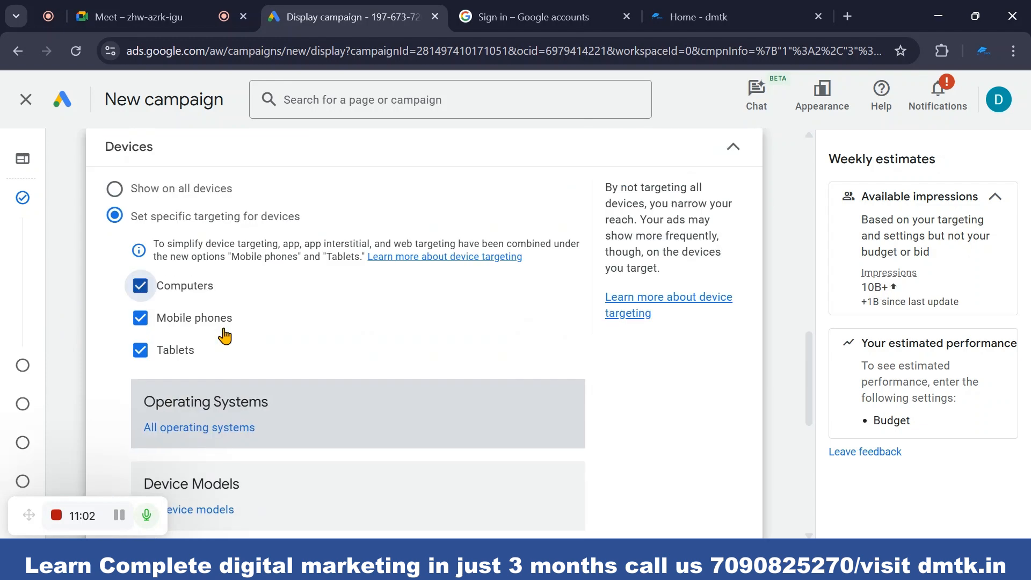
scroll(330, 370, "down", 1)
scroll(329, 349, "up", 1)
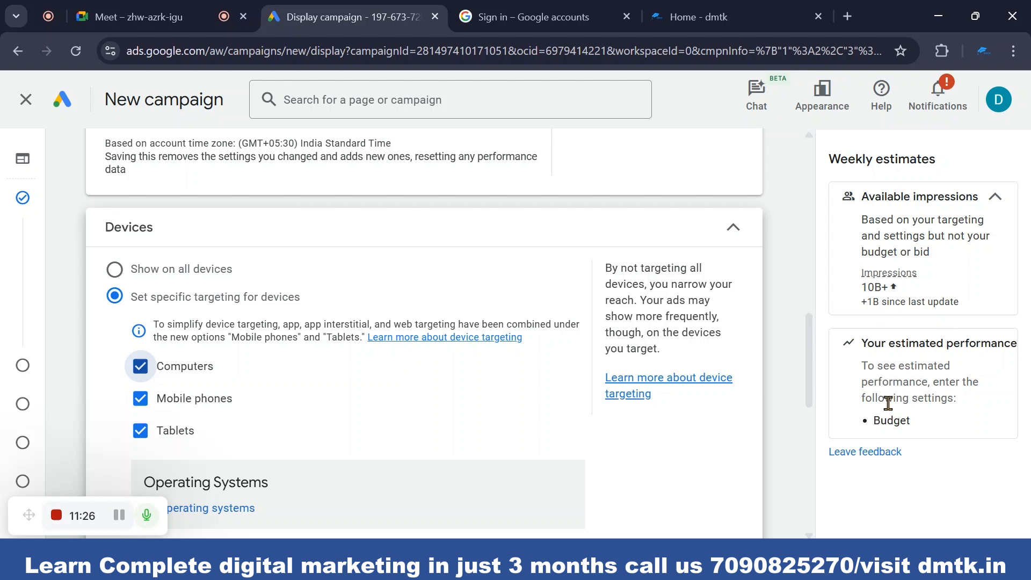
- Open the view-through conversions setting and expand the remaining additional settings again
scroll(783, 391, "down", 5)
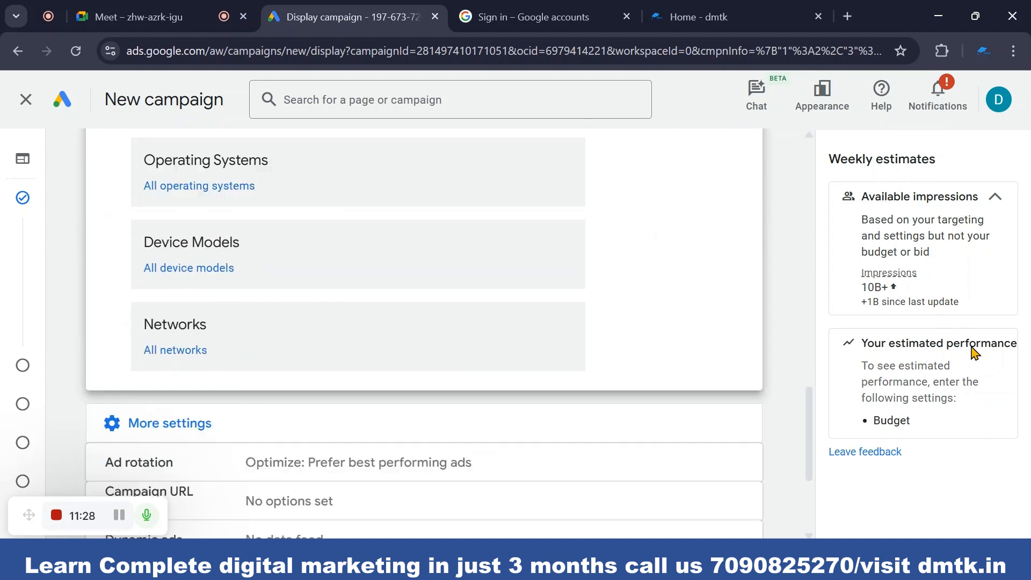
scroll(635, 361, "down", 1)
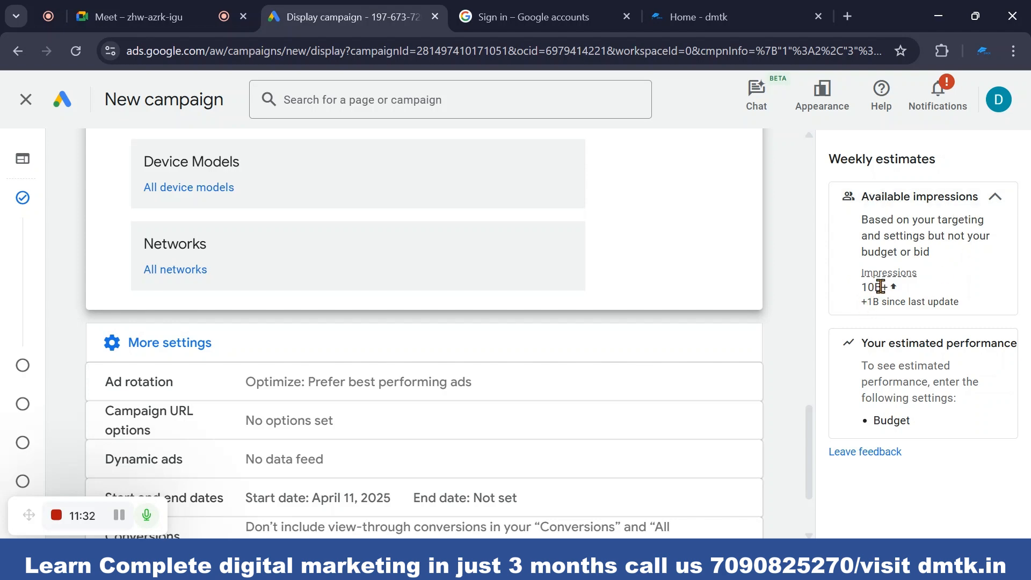
scroll(612, 331, "down", 1)
scroll(607, 349, "down", 1)
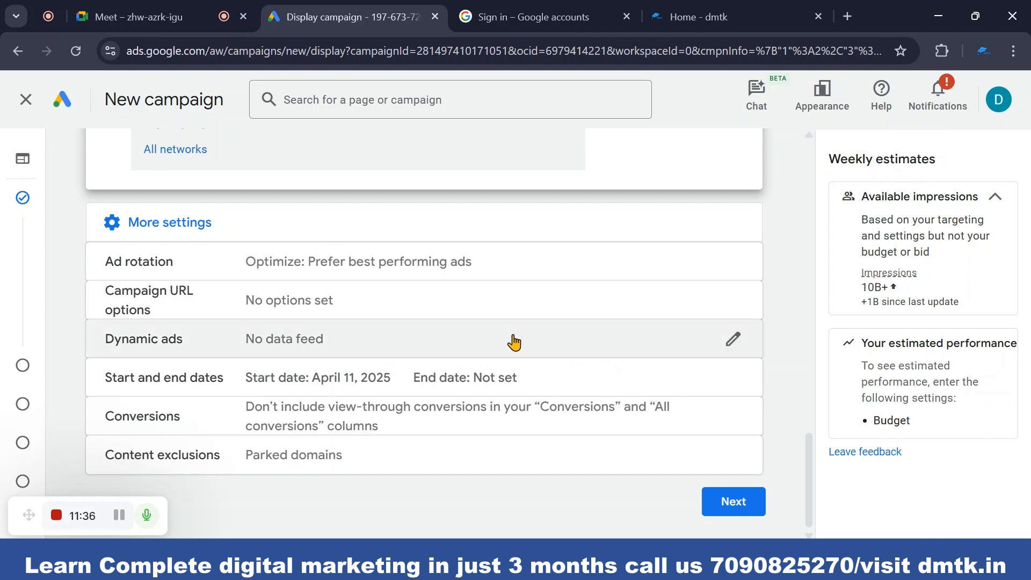
left_click(732, 418)
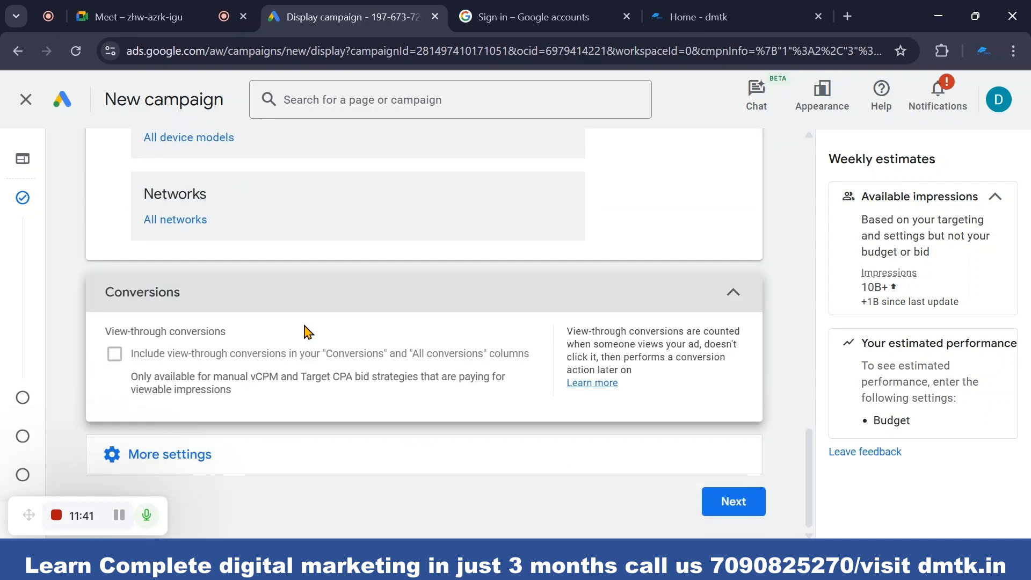
left_click(170, 456)
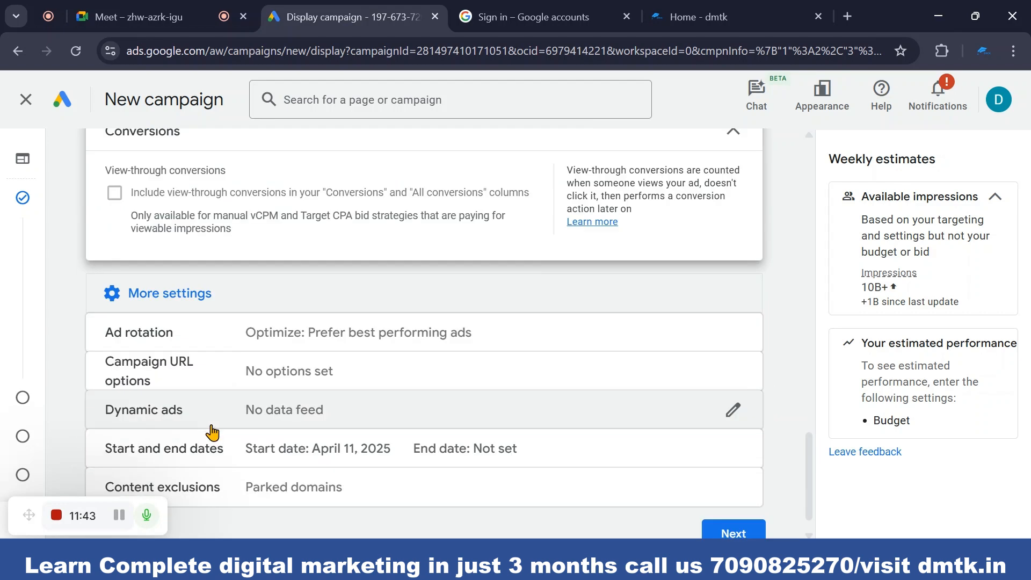
scroll(355, 349, "down", 1)
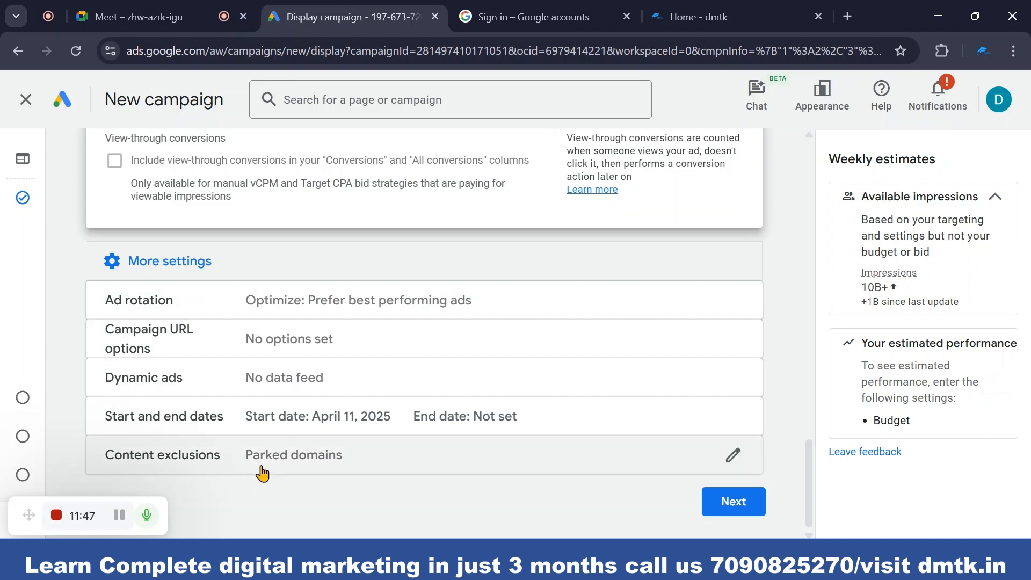
- Continue to the budget and bidding page and set the average daily budget to ₹200
scroll(701, 442, "up", 5)
scroll(701, 442, "up", 5)
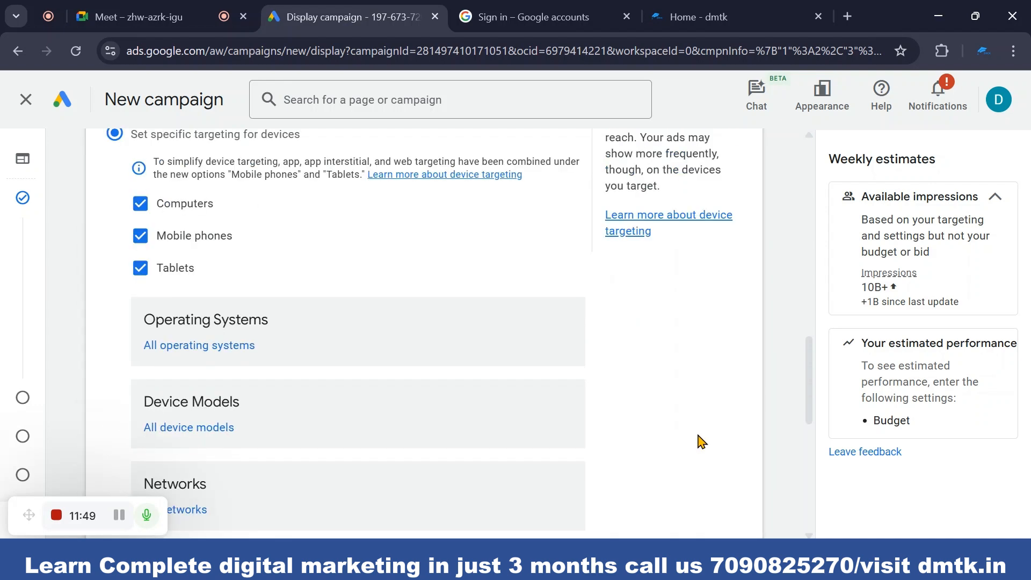
scroll(698, 442, "down", 10)
left_click(739, 506)
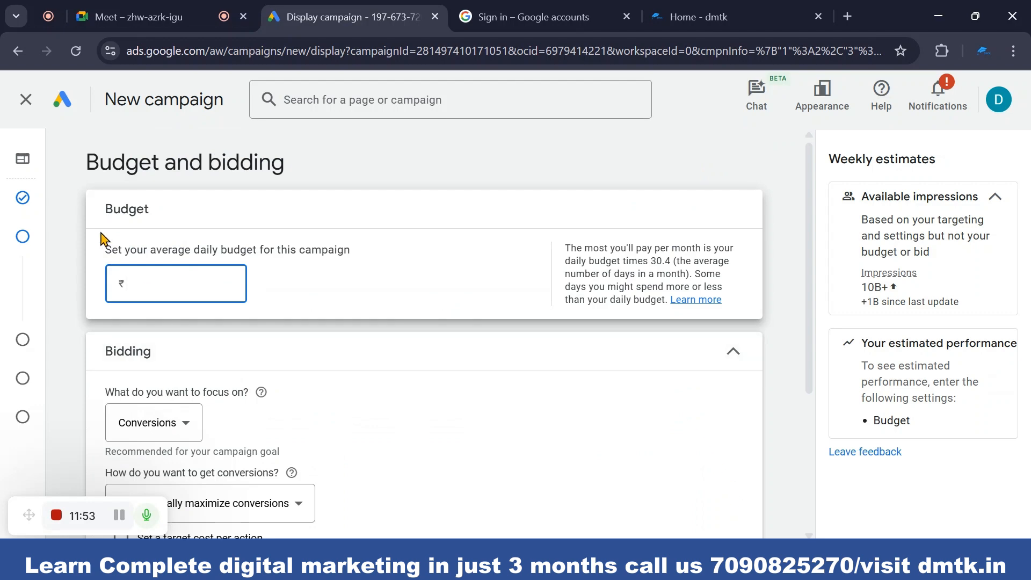
scroll(163, 348, "down", 4)
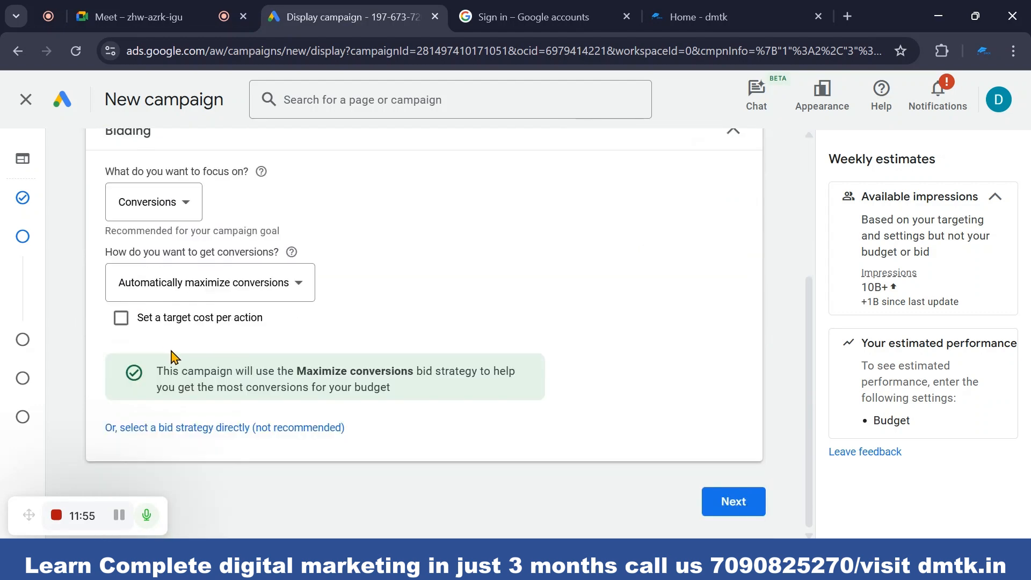
scroll(173, 357, "up", 4)
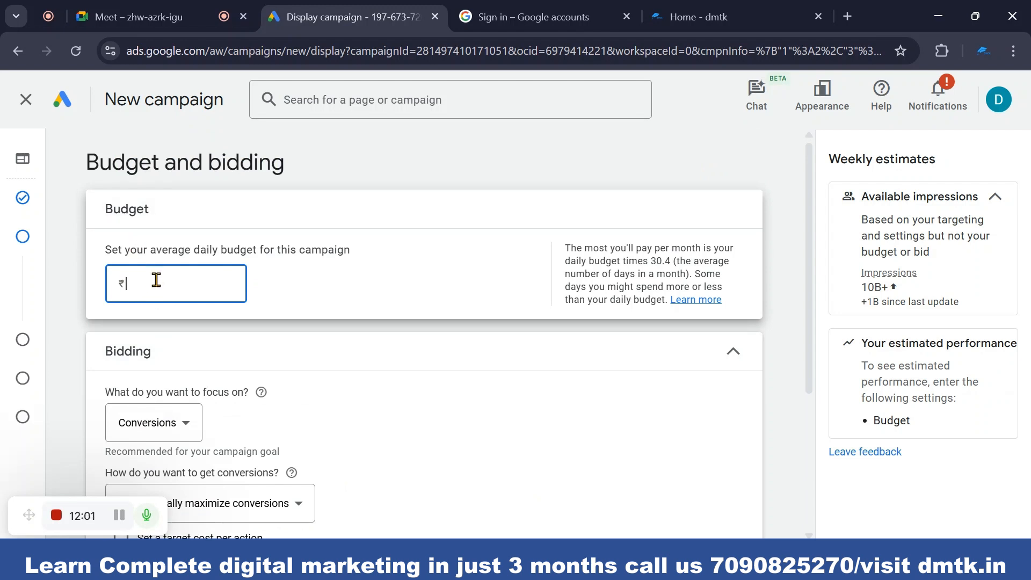
type("00")
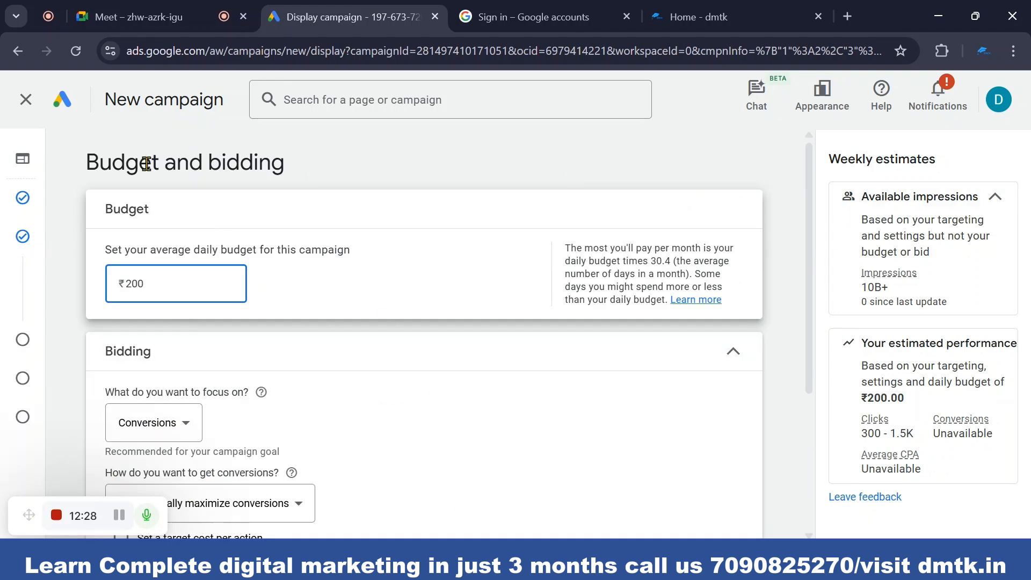
- Review the bidding options for what to focus on and how to get conversions
scroll(140, 182, "down", 4)
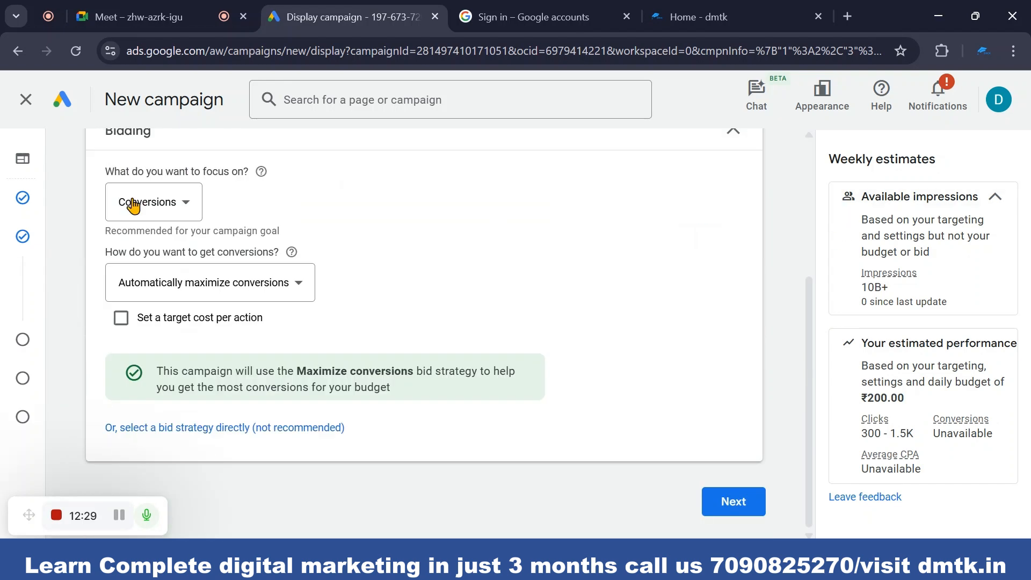
scroll(360, 352, "up", 2)
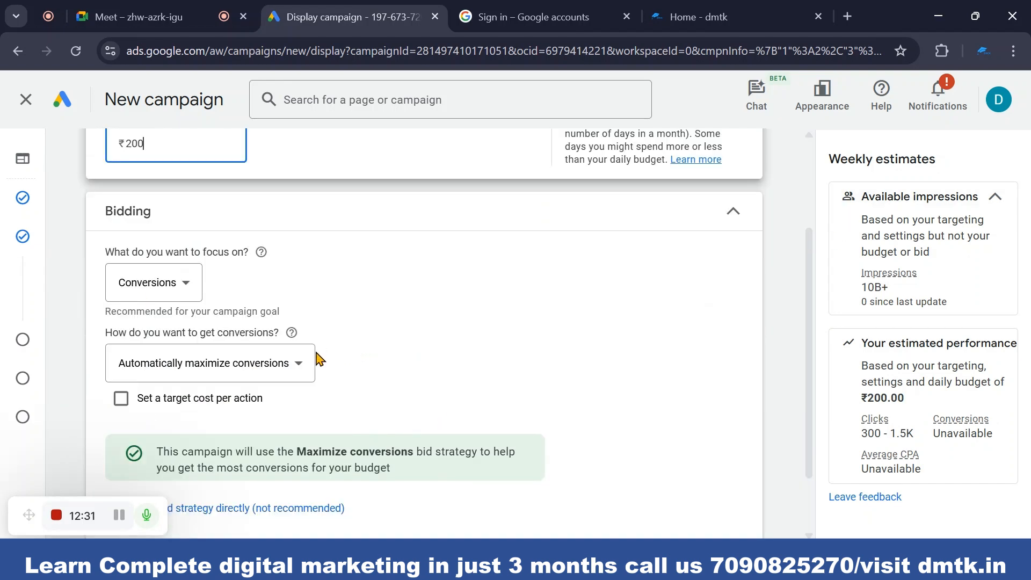
left_click(293, 364)
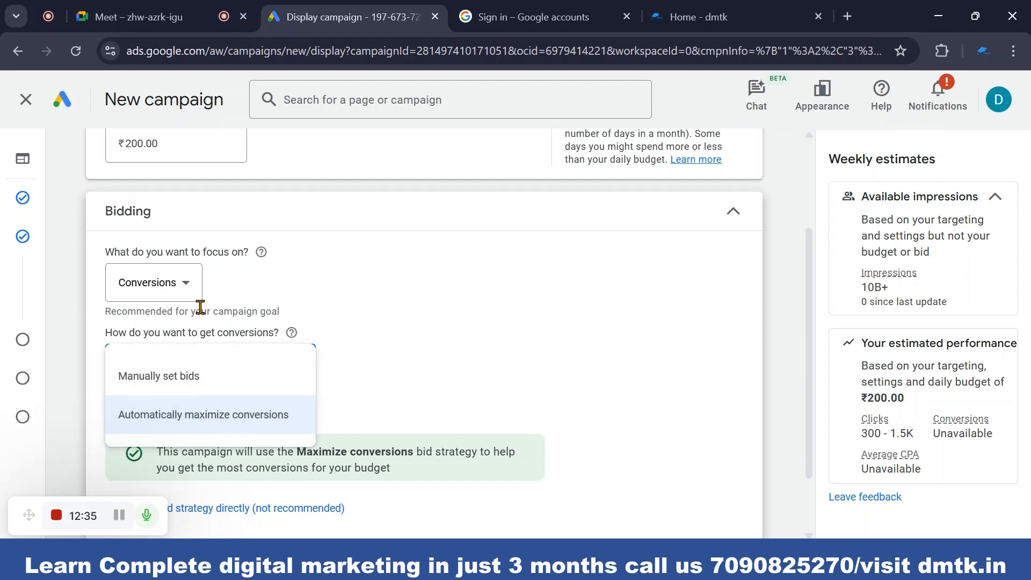
left_click(192, 296)
left_click(192, 296)
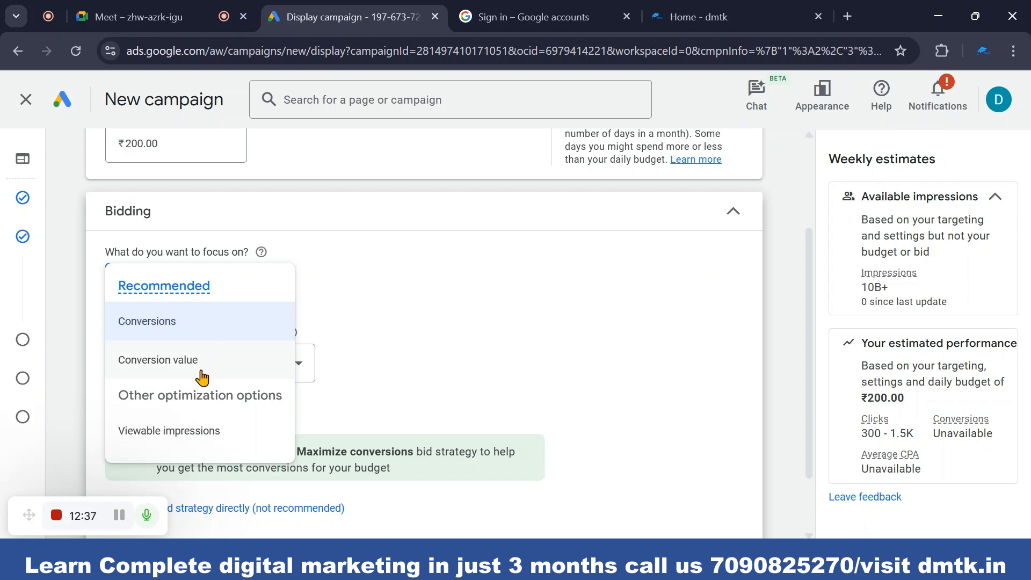
left_click(587, 290)
scroll(311, 299, "up", 3)
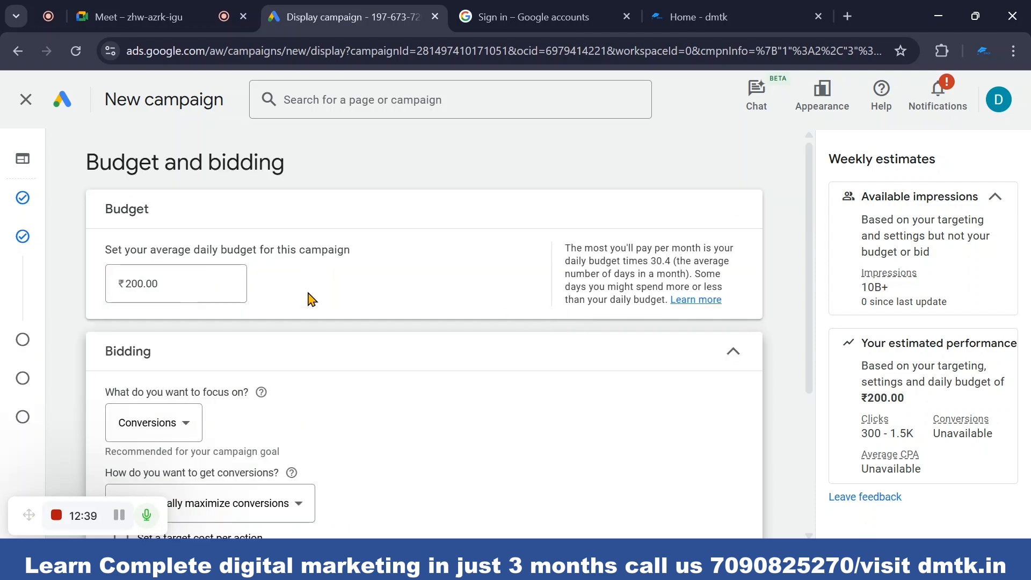
scroll(238, 321, "down", 4)
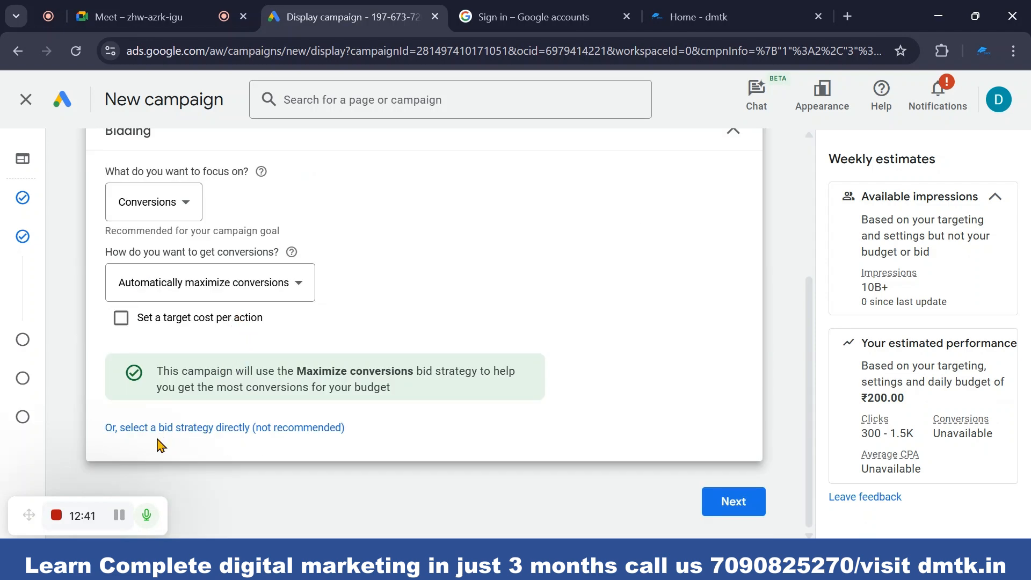
scroll(216, 435, "up", 4)
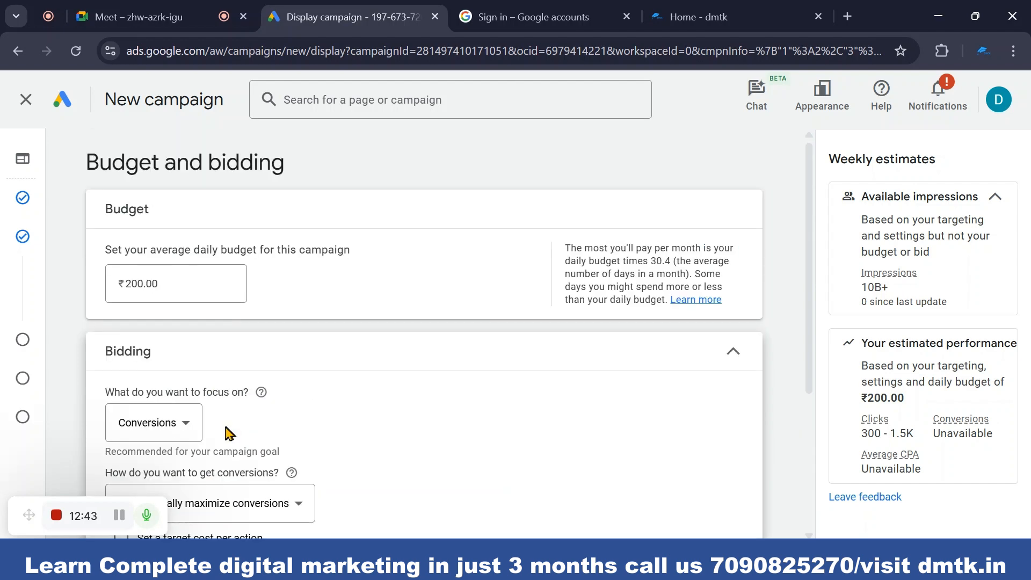
scroll(159, 323, "down", 3)
scroll(160, 335, "up", 3)
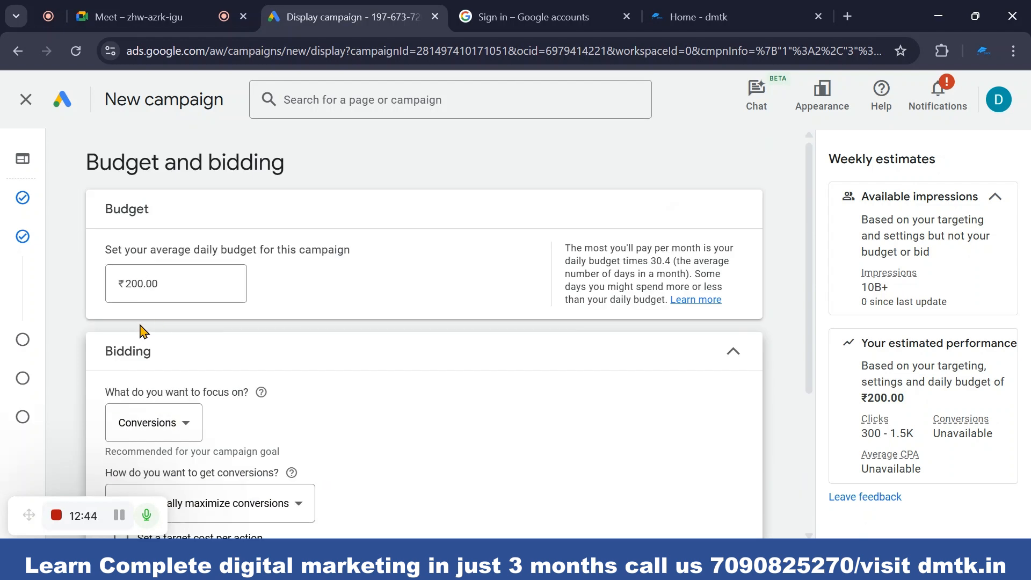
- Change the bidding focus to Viewable impressions and review the viewable CPM bid setting
left_click(176, 279)
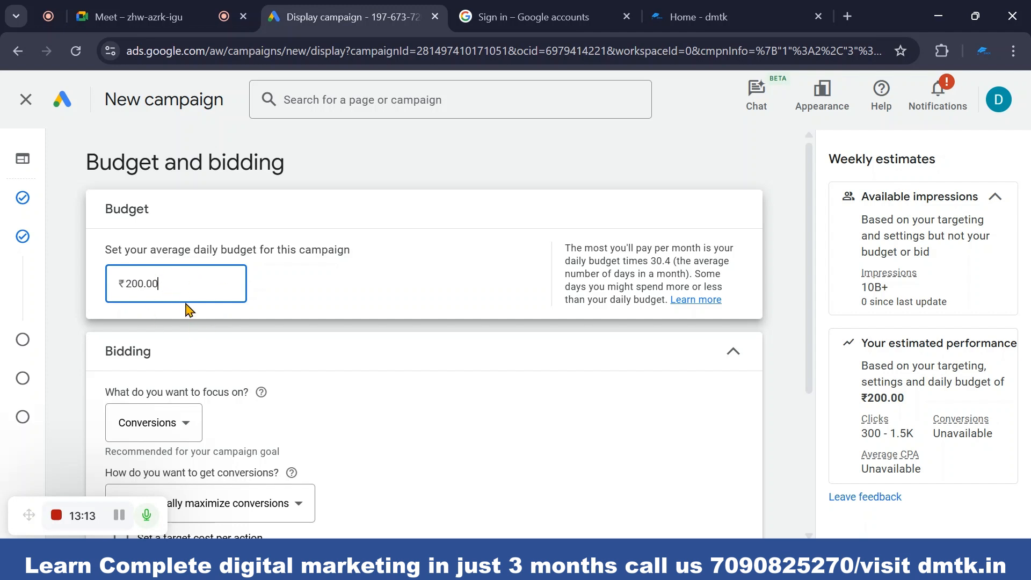
scroll(264, 342, "down", 1)
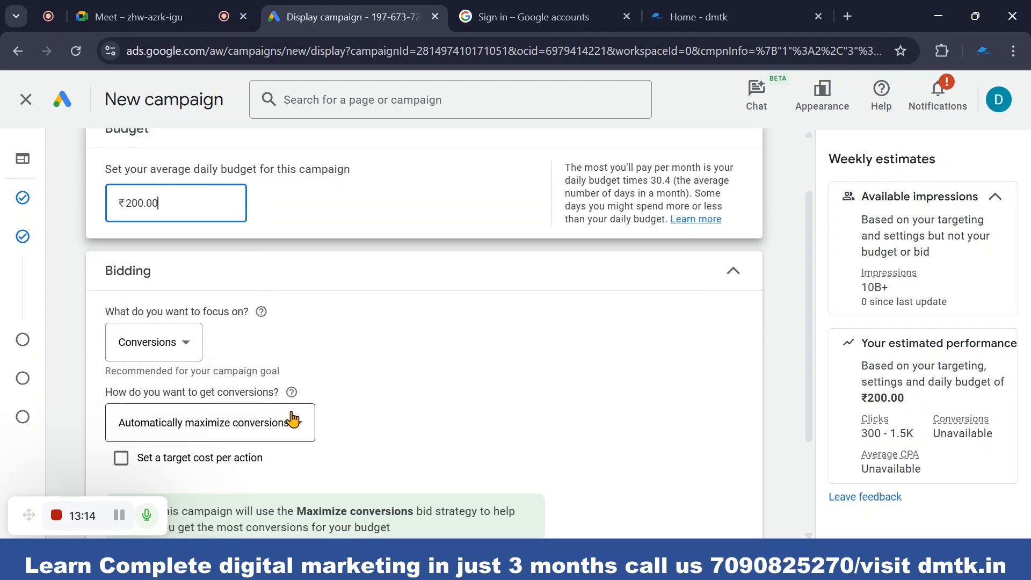
left_click(186, 350)
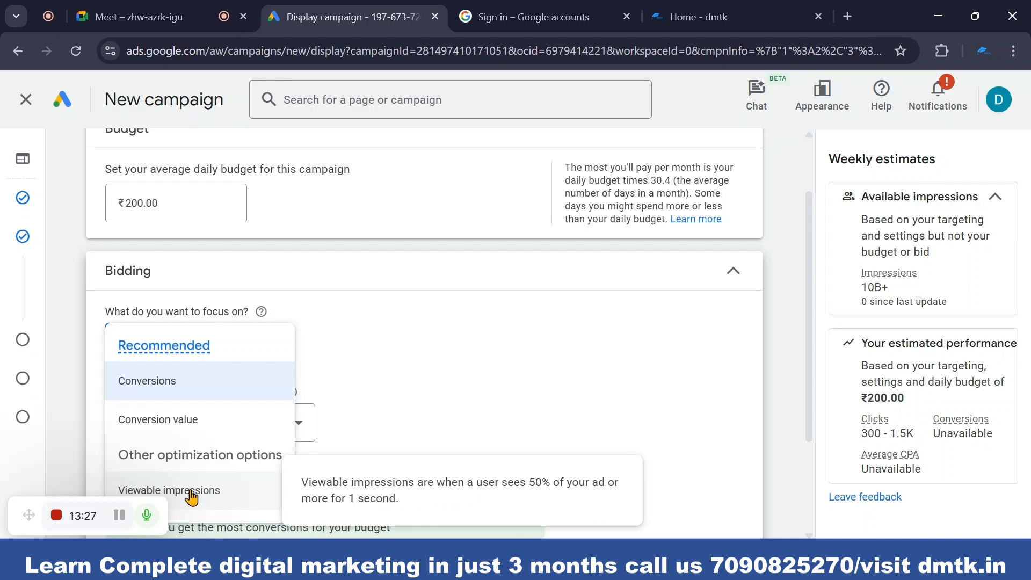
left_click(192, 493)
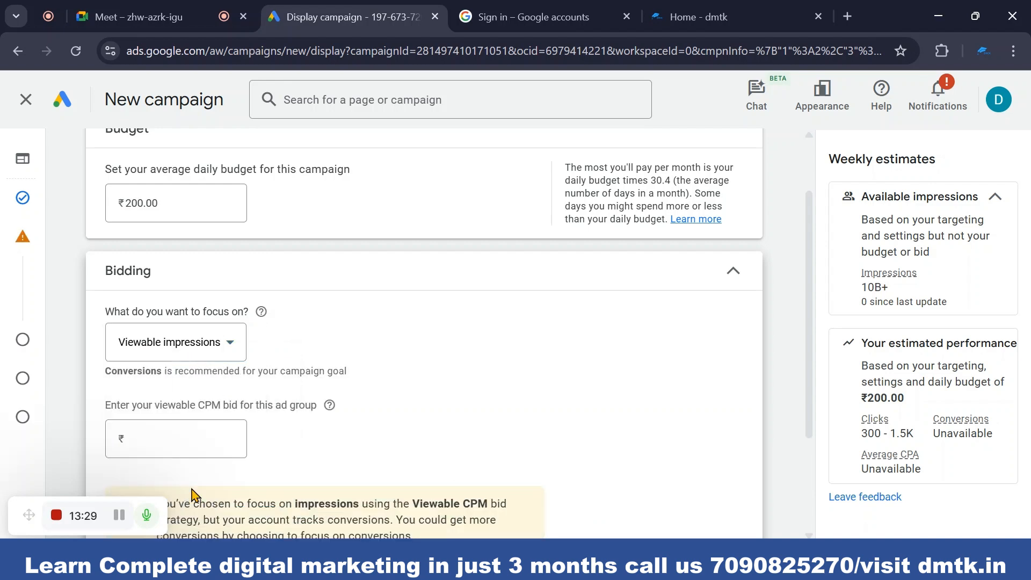
scroll(204, 346, "down", 2)
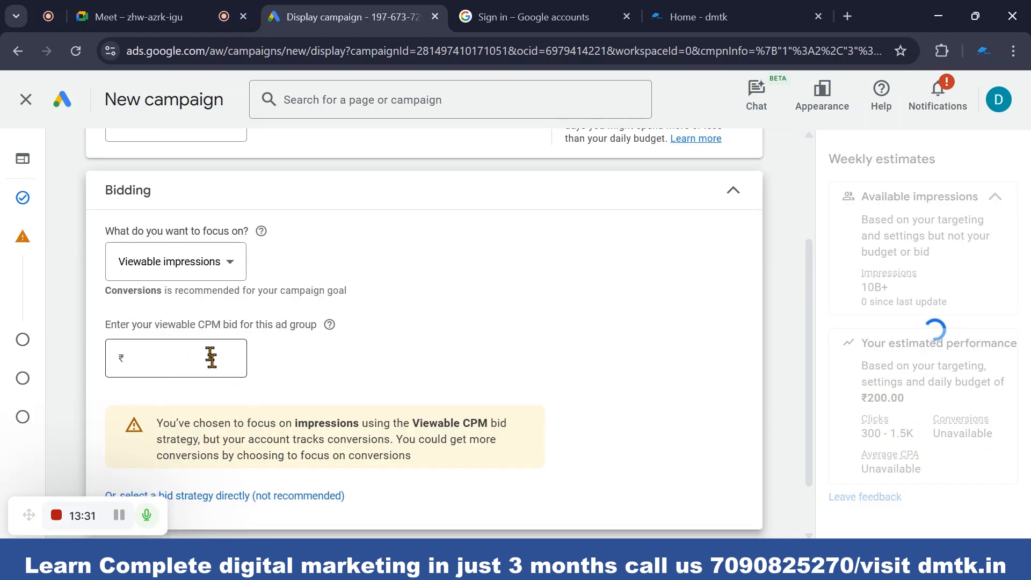
scroll(211, 360, "up", 2)
scroll(190, 347, "down", 1)
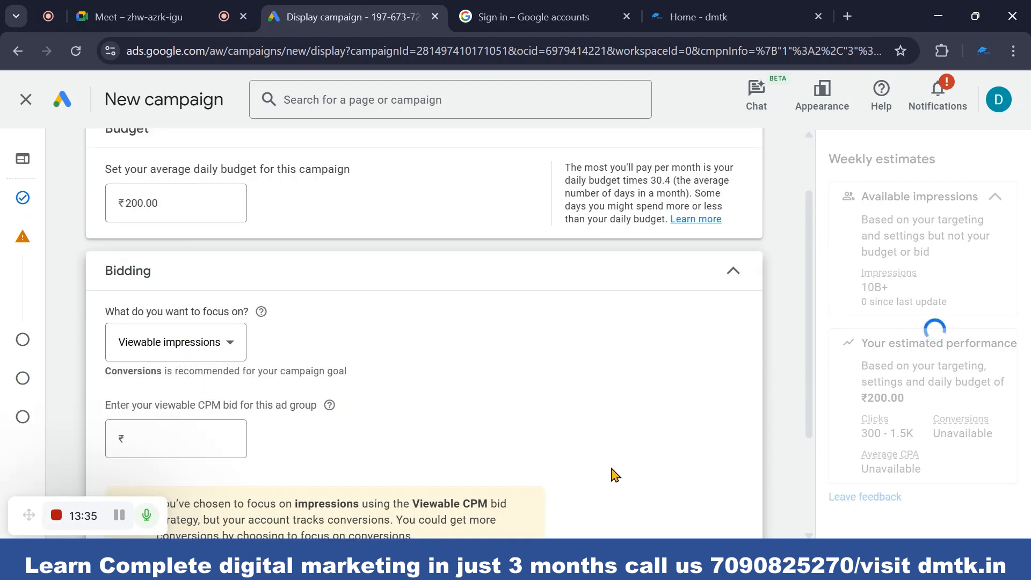
- Search Google for ndtv in a new browser tab and open the NDTV website
key("alt+Tab")
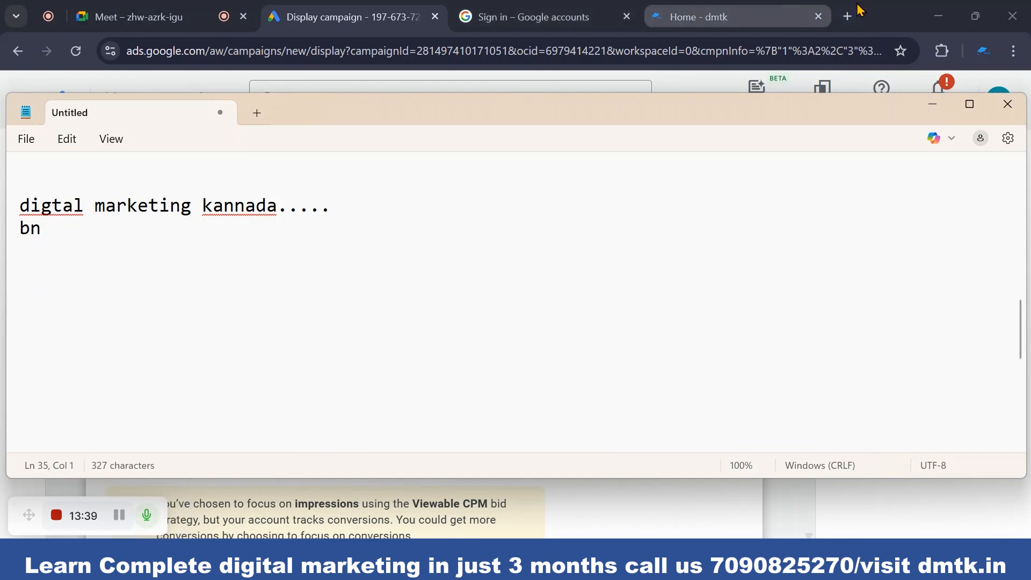
left_click(848, 17)
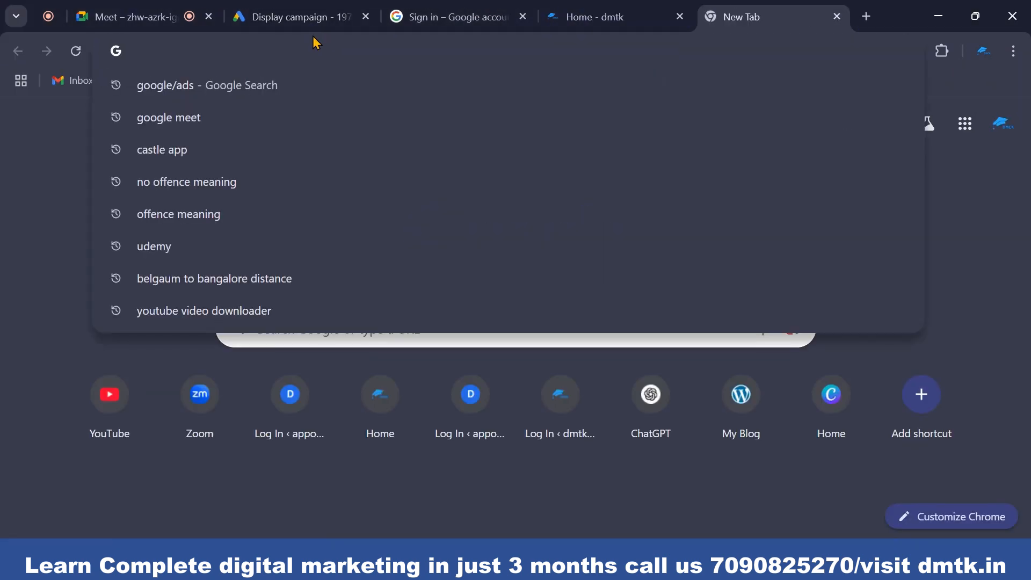
type("t")
key("BackSpace")
type("n")
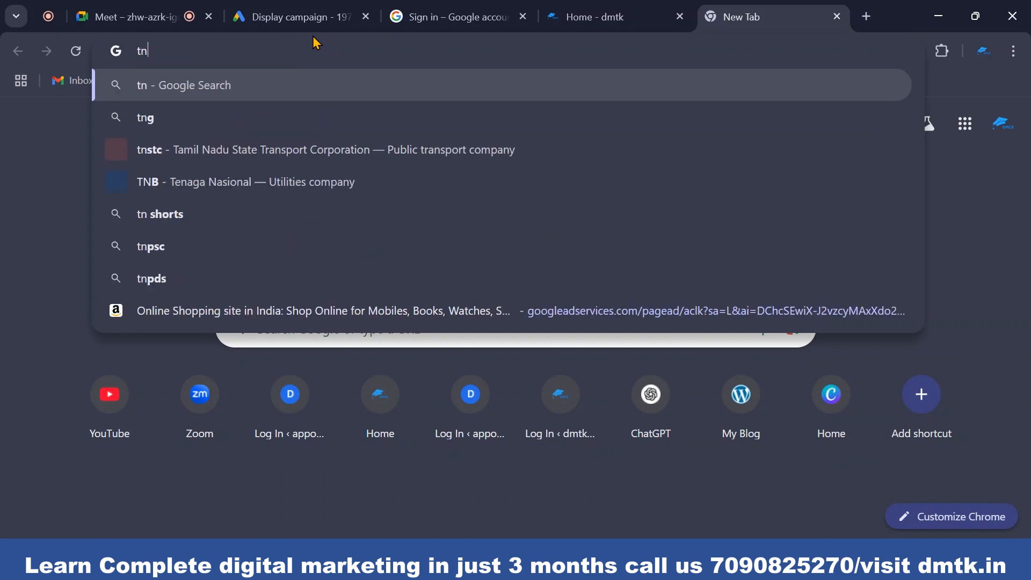
type("dtv")
key("Return")
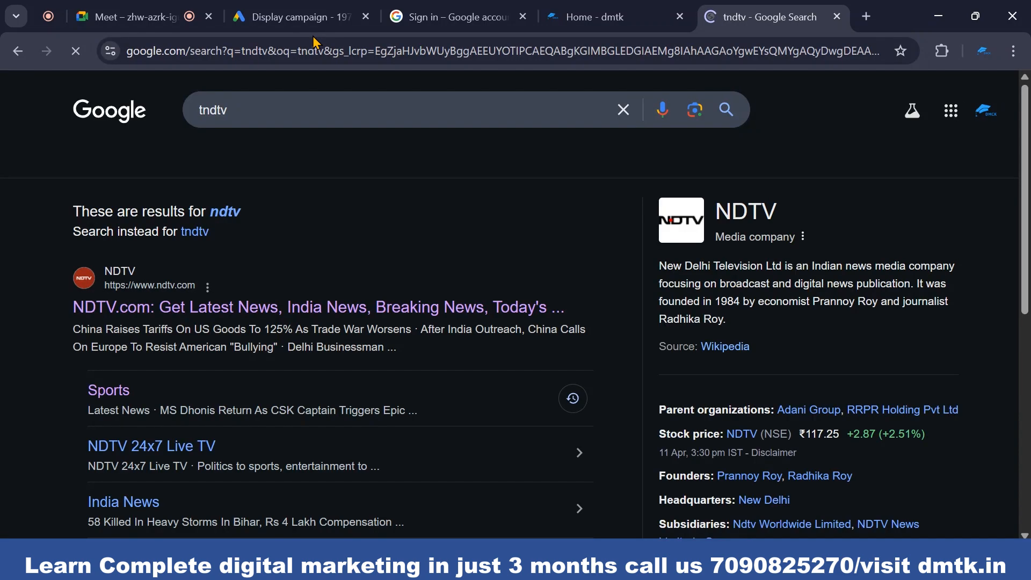
left_click(217, 225)
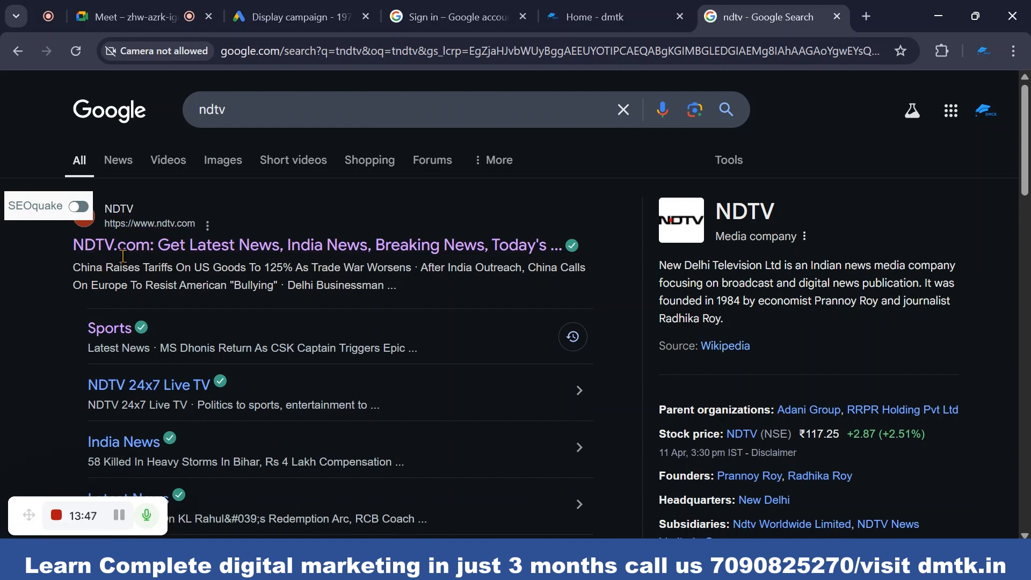
left_click(141, 248)
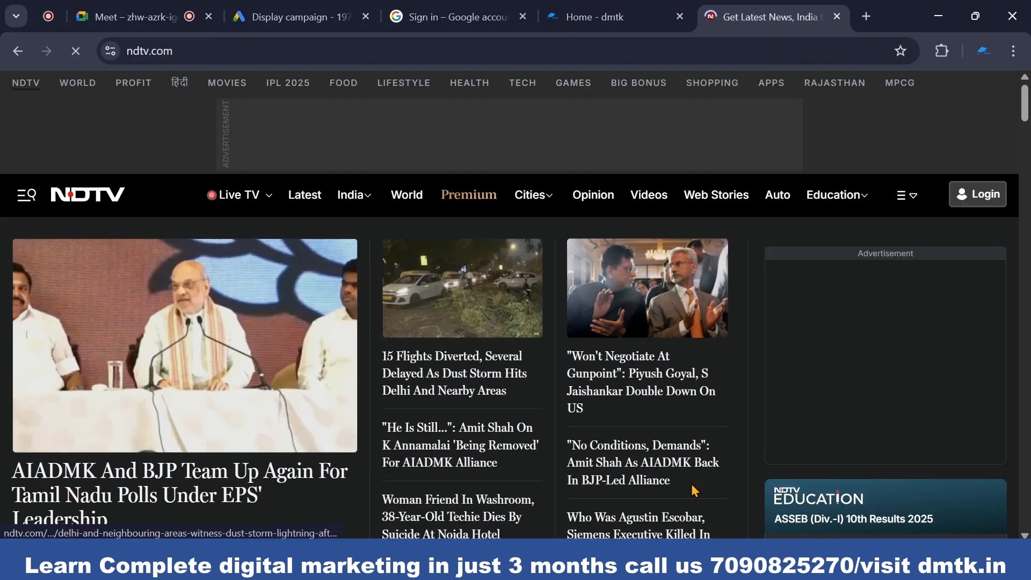
- Examine the display advertisement placements beside the news sections on the NDTV homepage
scroll(892, 445, "down", 5)
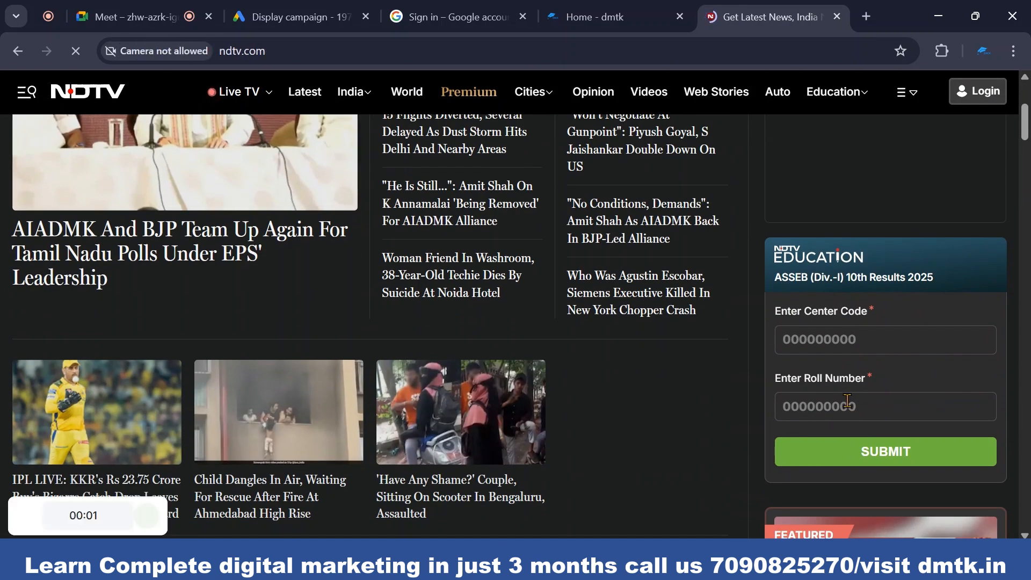
scroll(836, 353, "down", 4)
scroll(835, 353, "down", 3)
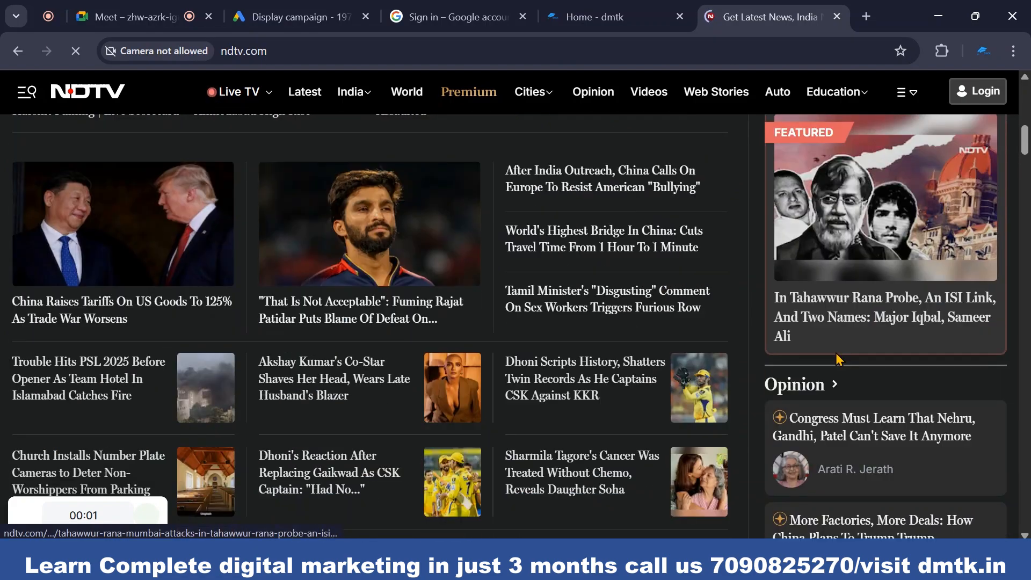
scroll(838, 359, "down", 18)
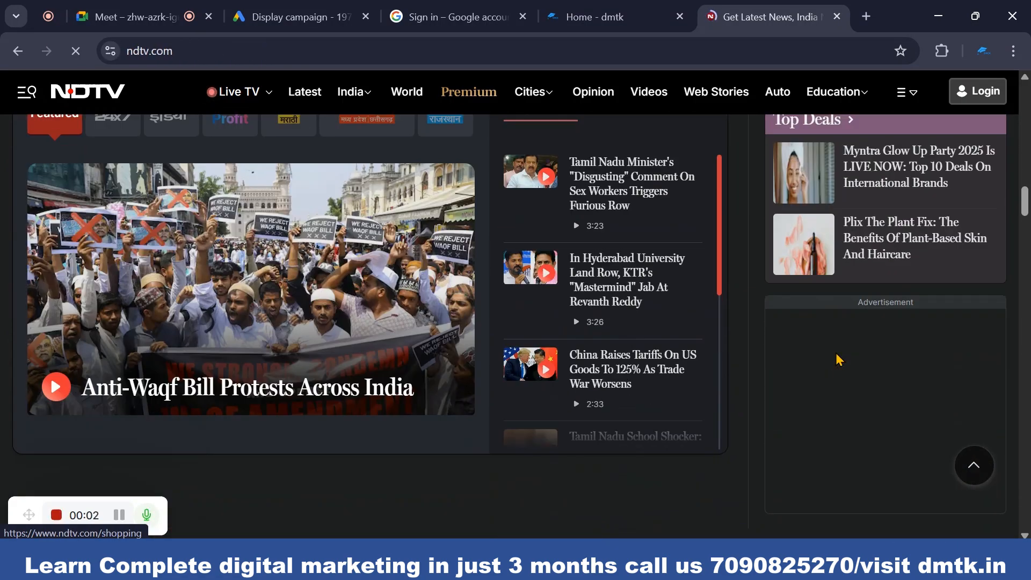
scroll(837, 353, "down", 3)
scroll(837, 354, "up", 2)
scroll(910, 349, "up", 1)
scroll(910, 349, "down", 2)
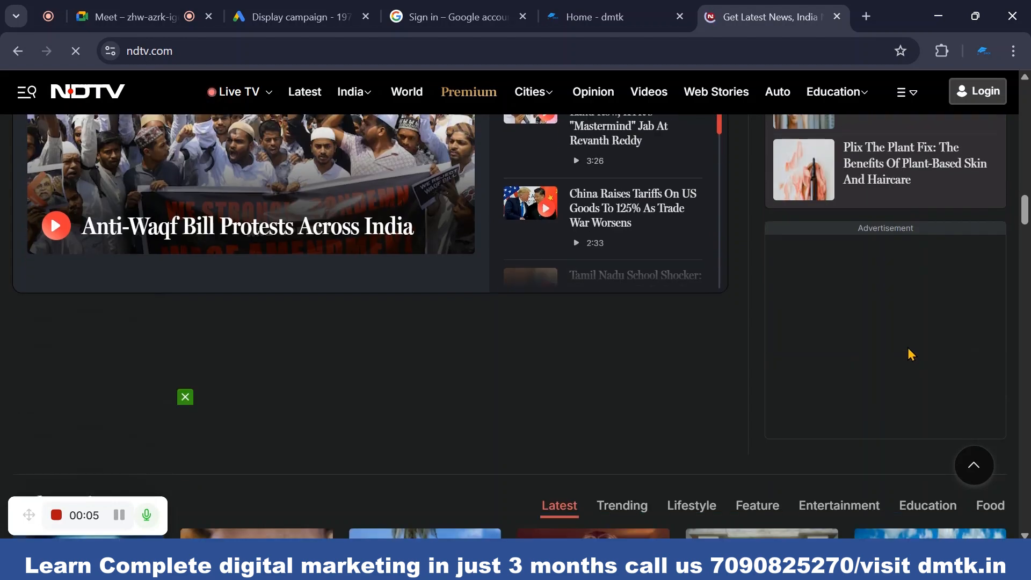
scroll(856, 280, "down", 3)
scroll(893, 272, "up", 1)
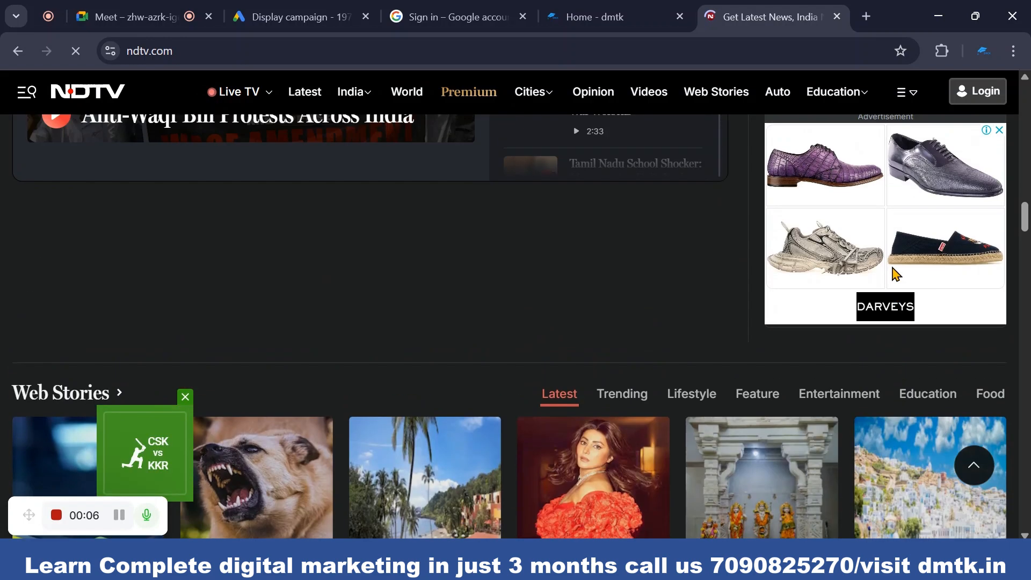
scroll(895, 274, "up", 1)
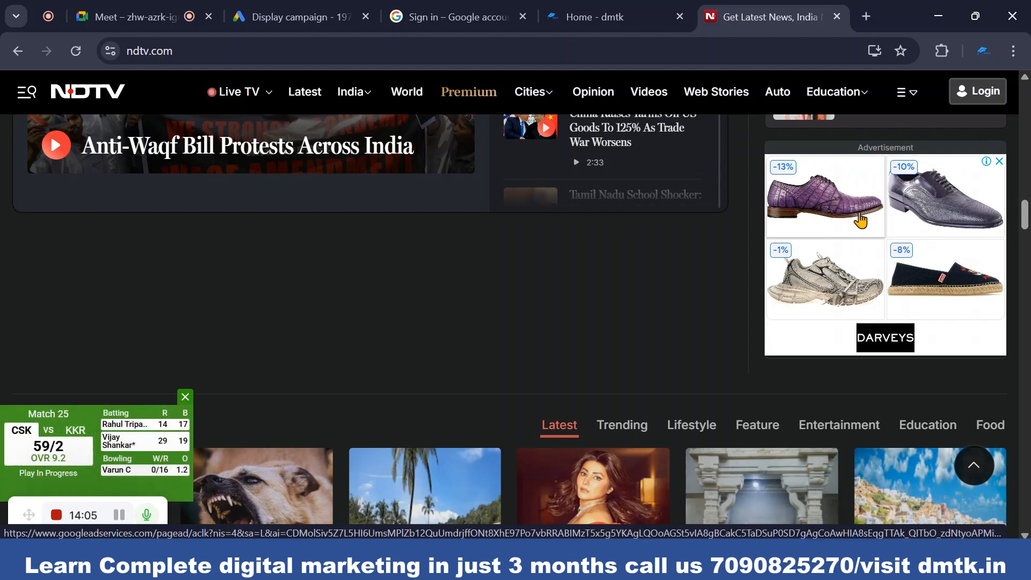
- Look through the rest of the NDTV homepage for sponsored ads, down to the footer and back up to the Auto section
scroll(850, 257, "down", 15)
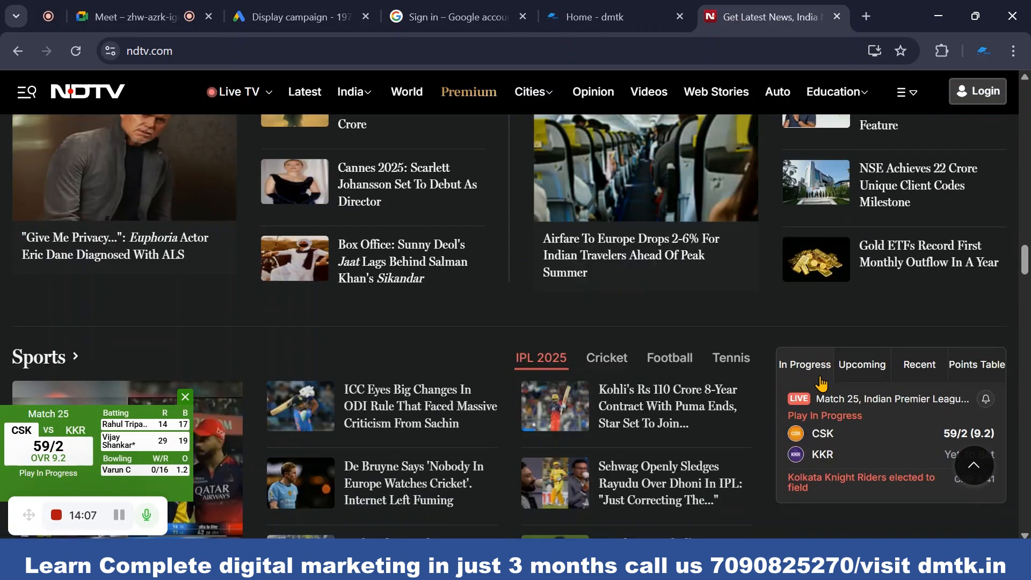
scroll(821, 376, "down", 17)
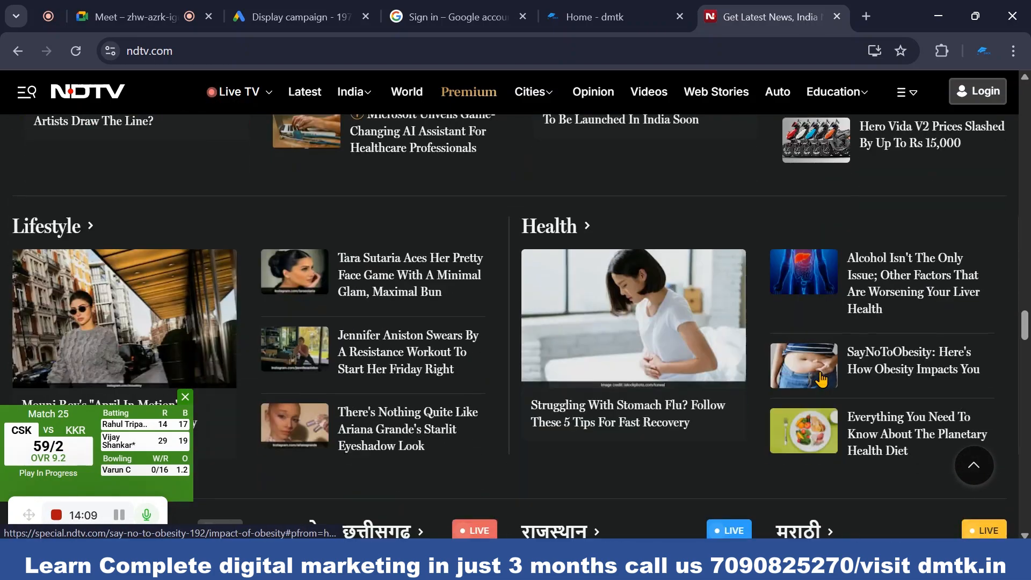
scroll(821, 376, "down", 15)
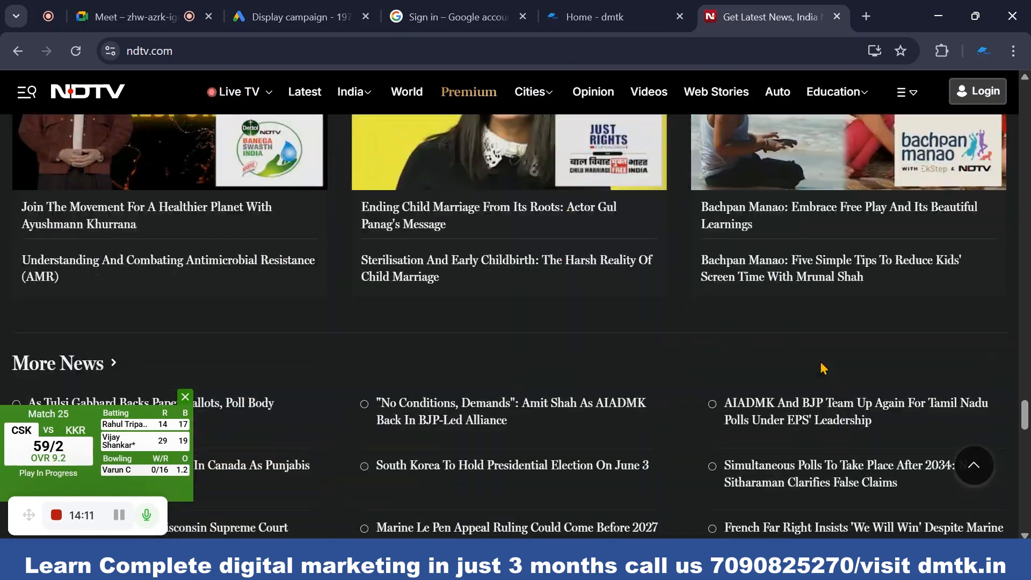
scroll(822, 366, "down", 12)
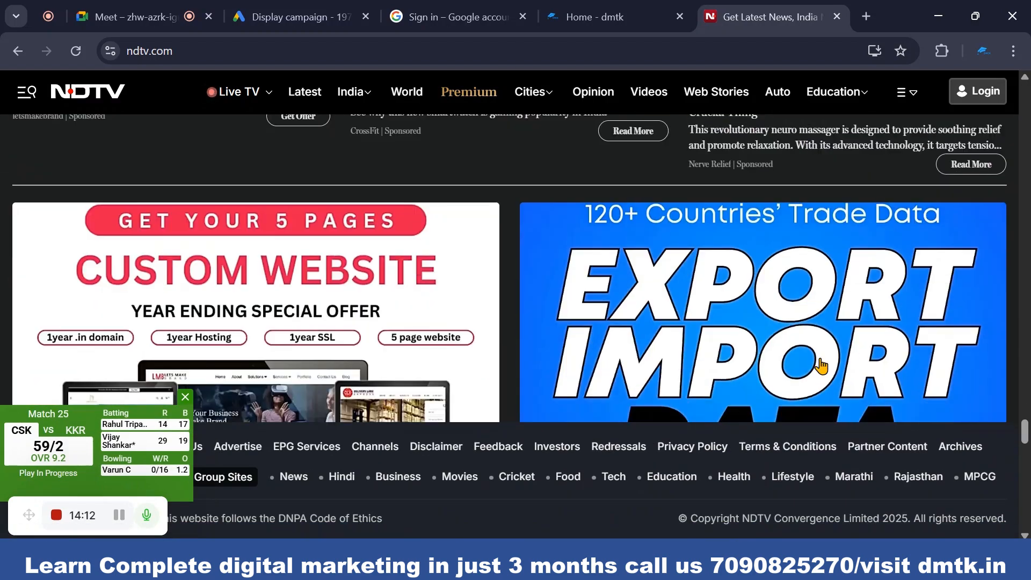
scroll(822, 367, "down", 3)
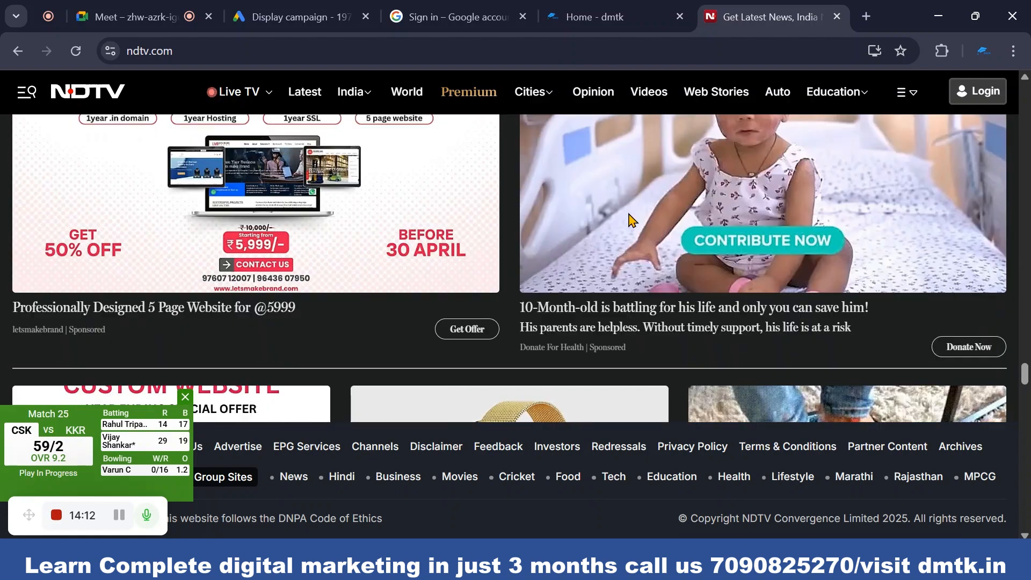
scroll(645, 202, "up", 5)
scroll(698, 263, "up", 10)
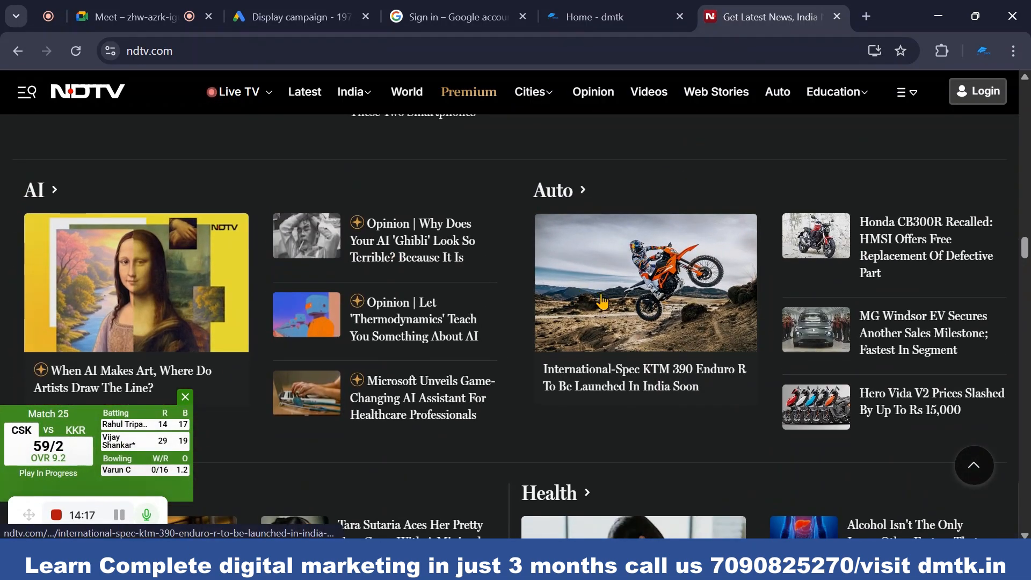
- Open the article on the international-spec KTM 390 Enduro R and examine the ads beside it
left_click(616, 302)
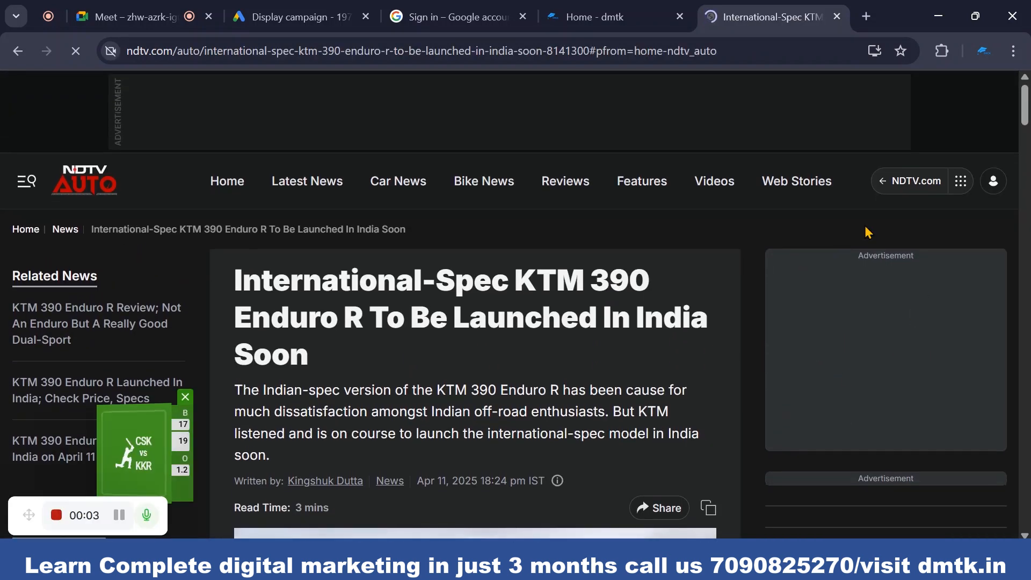
scroll(859, 342, "down", 5)
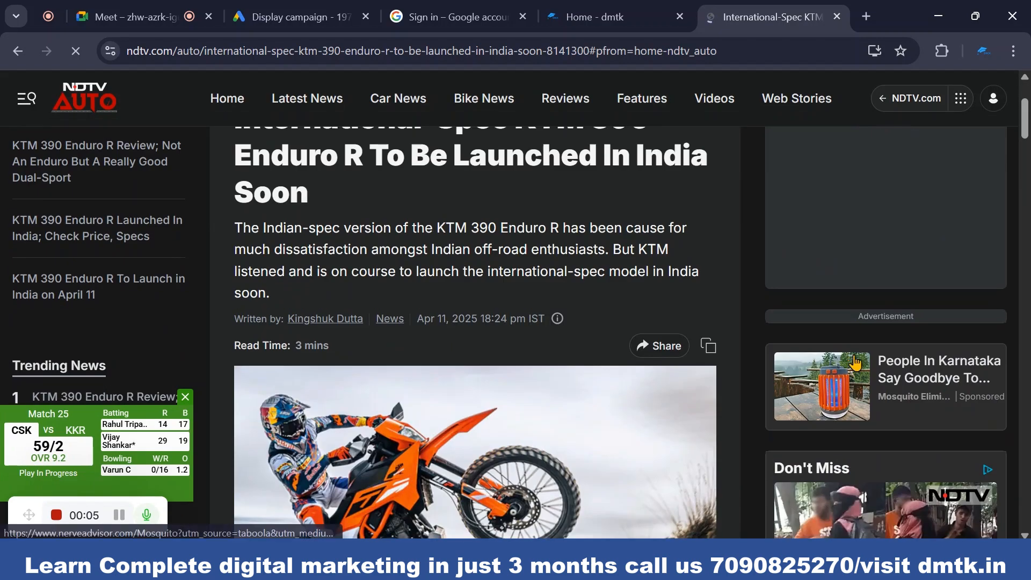
scroll(881, 342, "down", 5)
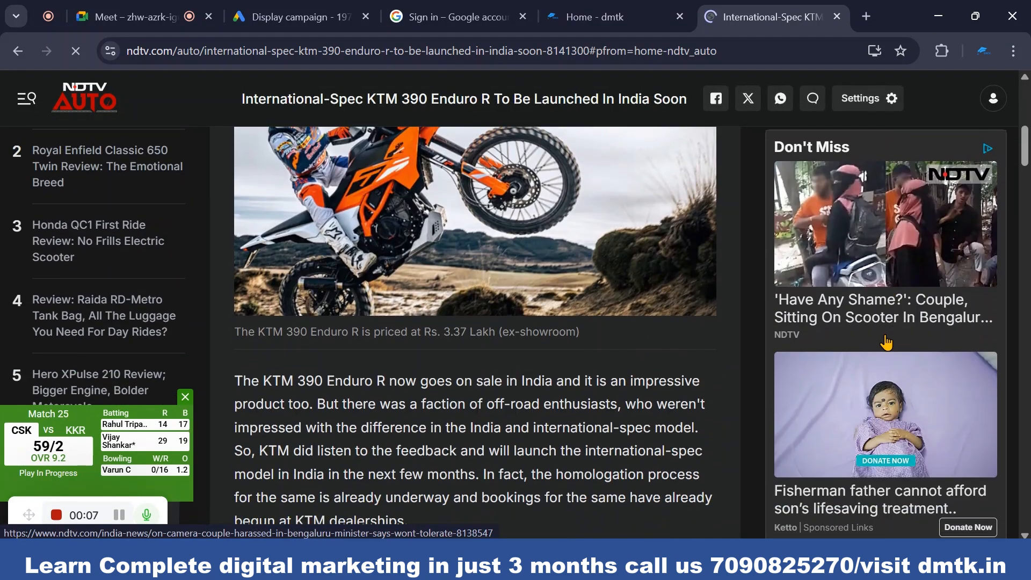
- Look through the sponsored links beside the KTM 390 Enduro R article, down to its end and back up to the headline
scroll(886, 341, "down", 10)
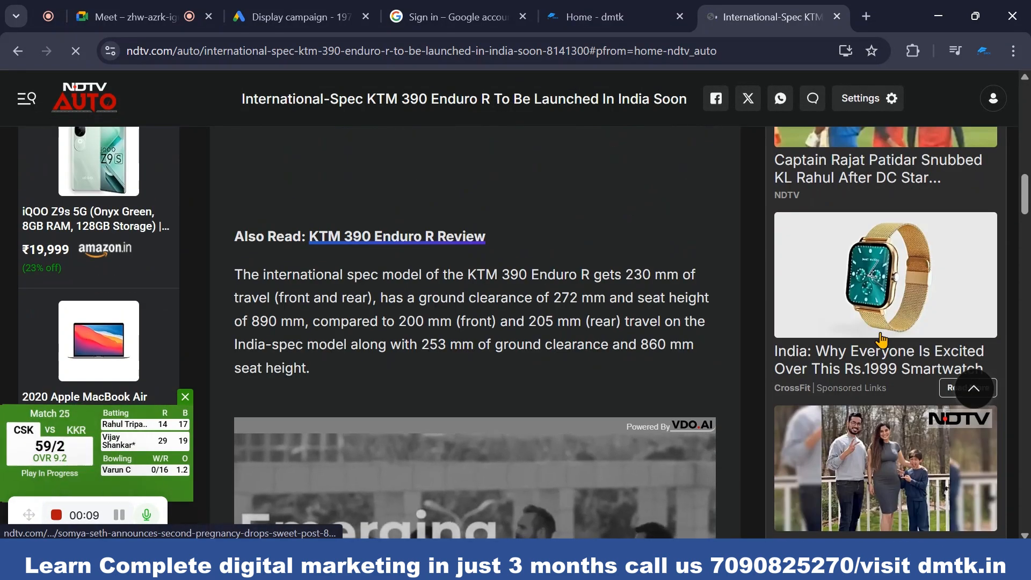
scroll(882, 340, "down", 8)
scroll(882, 341, "down", 6)
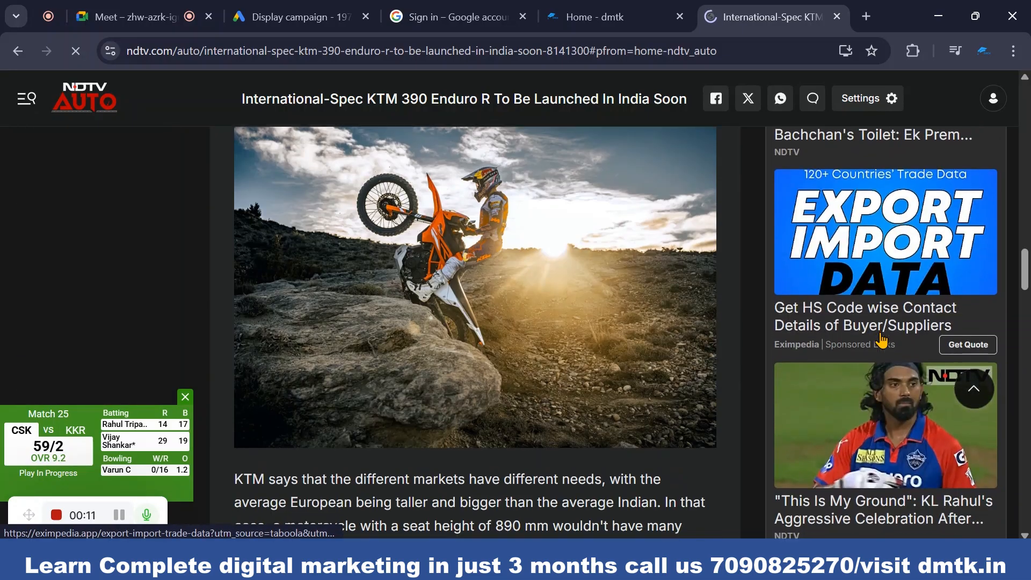
scroll(881, 341, "up", 3)
scroll(881, 341, "down", 3)
scroll(882, 340, "down", 9)
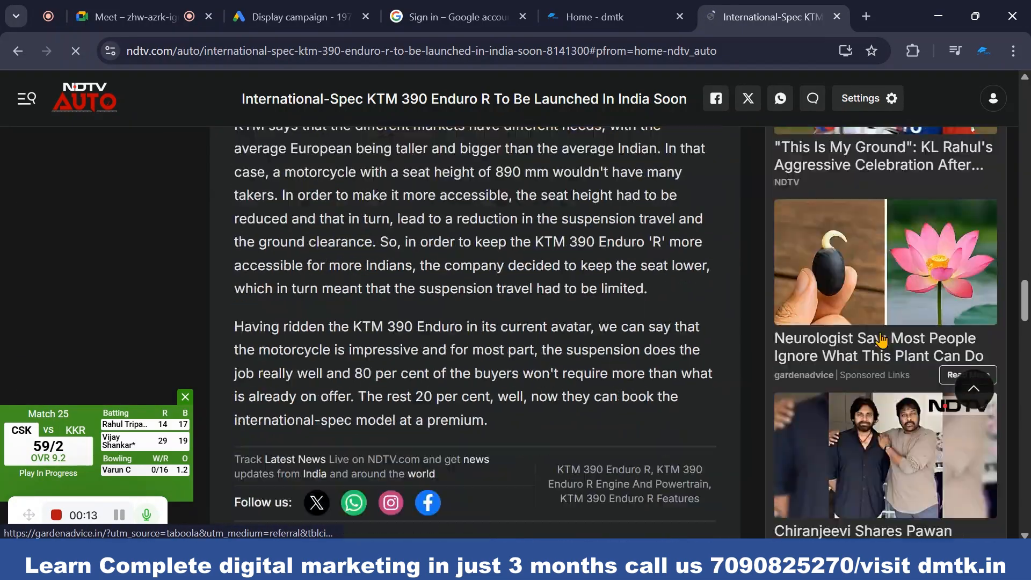
scroll(882, 340, "up", 4)
scroll(881, 341, "down", 4)
scroll(882, 340, "up", 5)
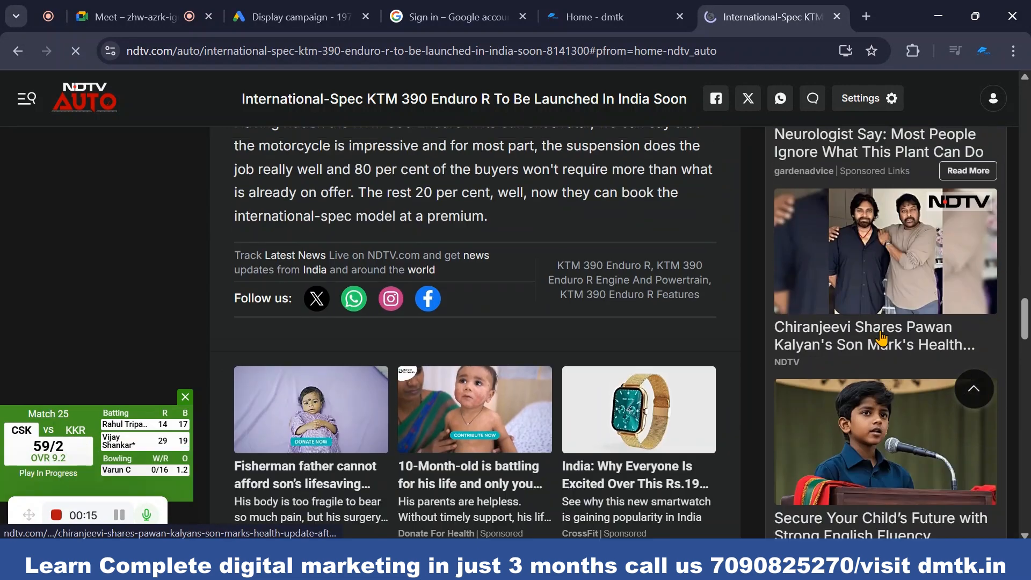
scroll(864, 249, "up", 1)
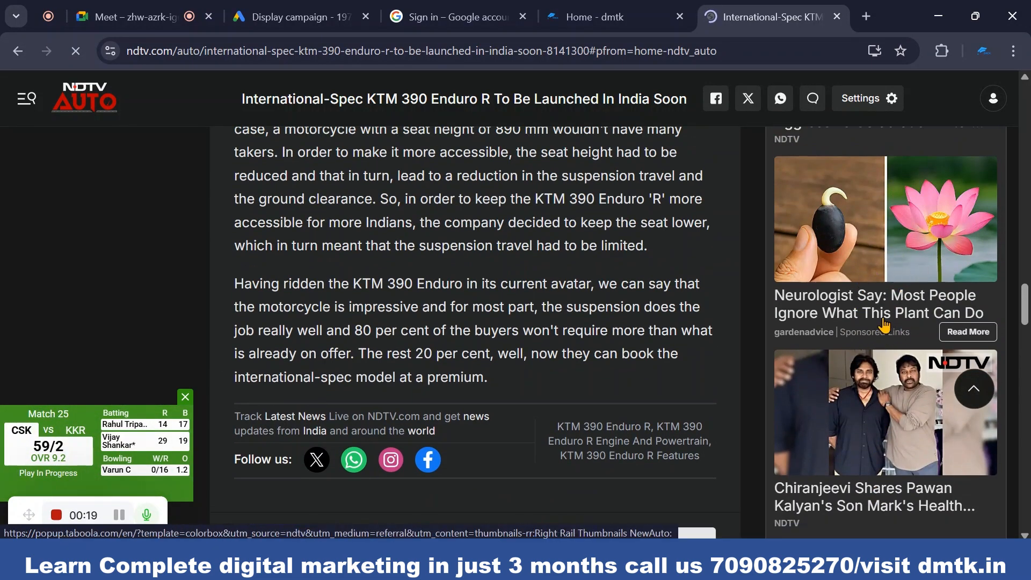
scroll(885, 338, "up", 10)
scroll(884, 306, "up", 15)
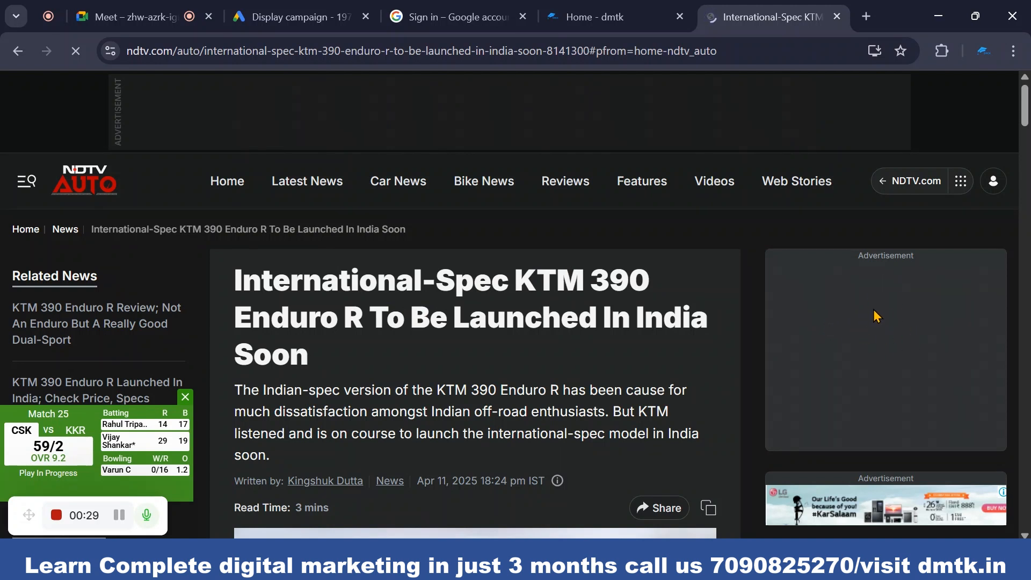
- Examine the display banners around the KTM article and the sponsored tiles below it, including those past the end of the text
scroll(872, 327, "down", 6)
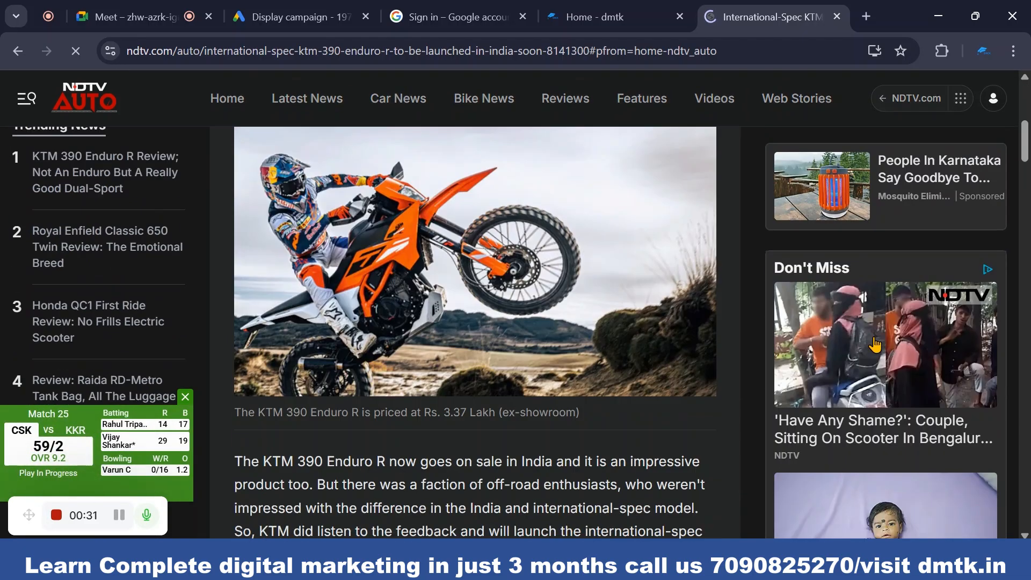
scroll(874, 344, "down", 20)
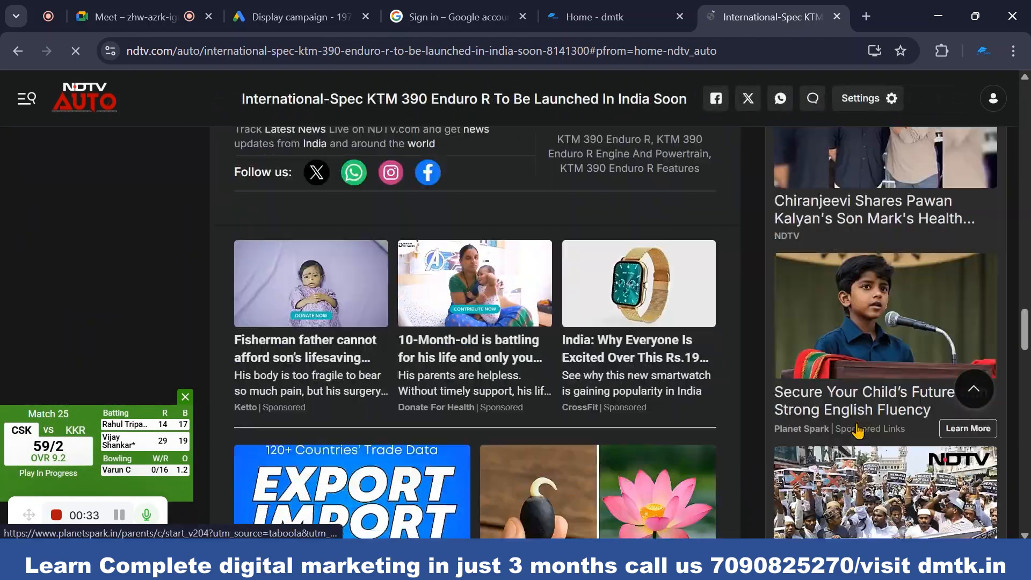
scroll(858, 430, "down", 6)
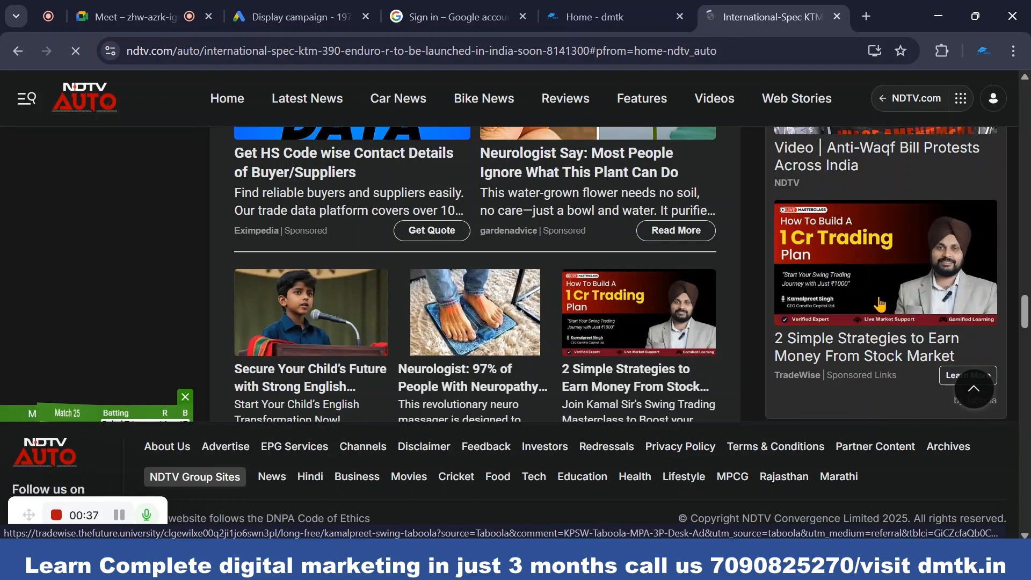
scroll(880, 304, "up", 20)
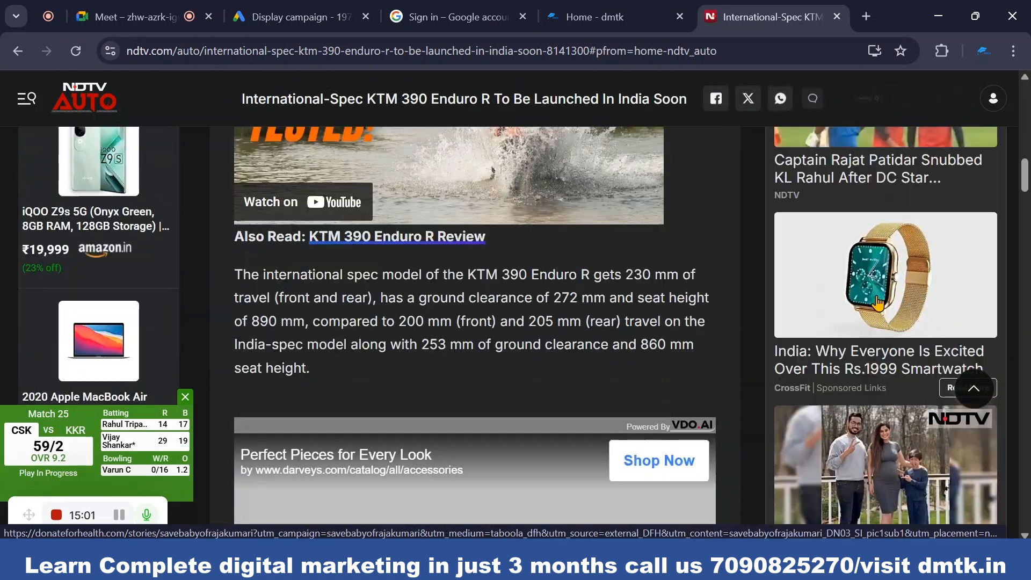
scroll(878, 303, "up", 15)
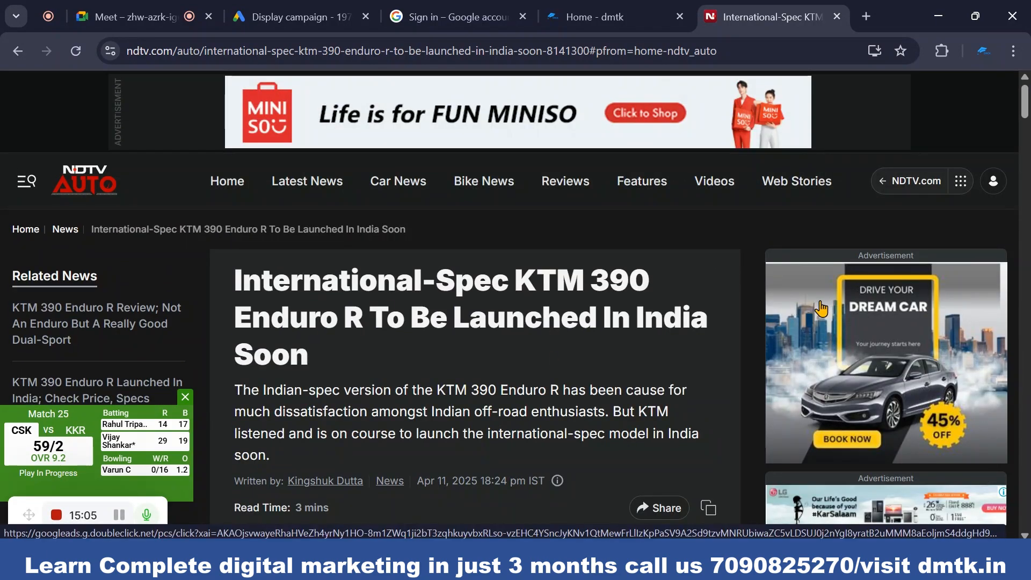
scroll(820, 307, "down", 6)
scroll(820, 309, "down", 20)
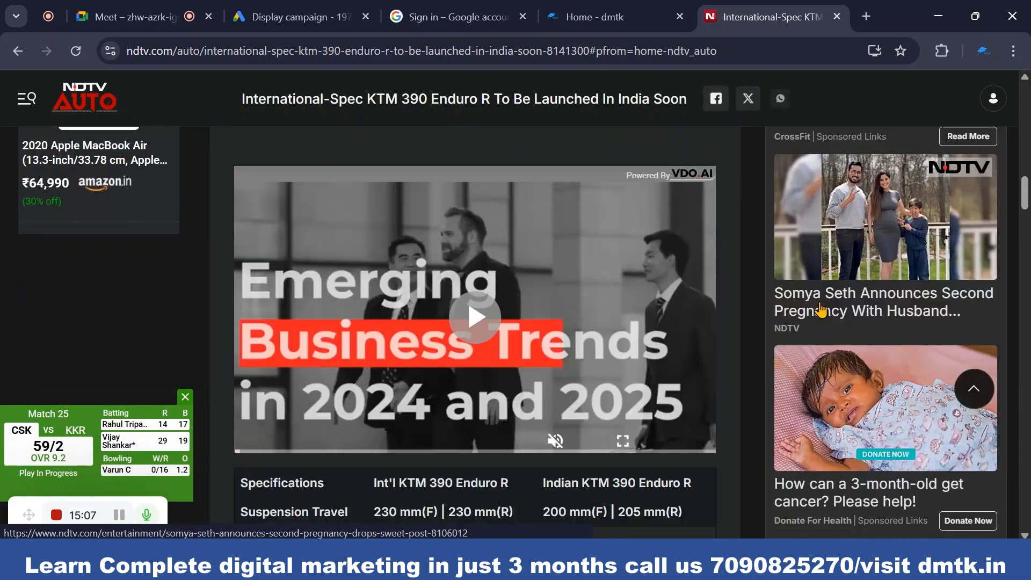
scroll(822, 325, "down", 10)
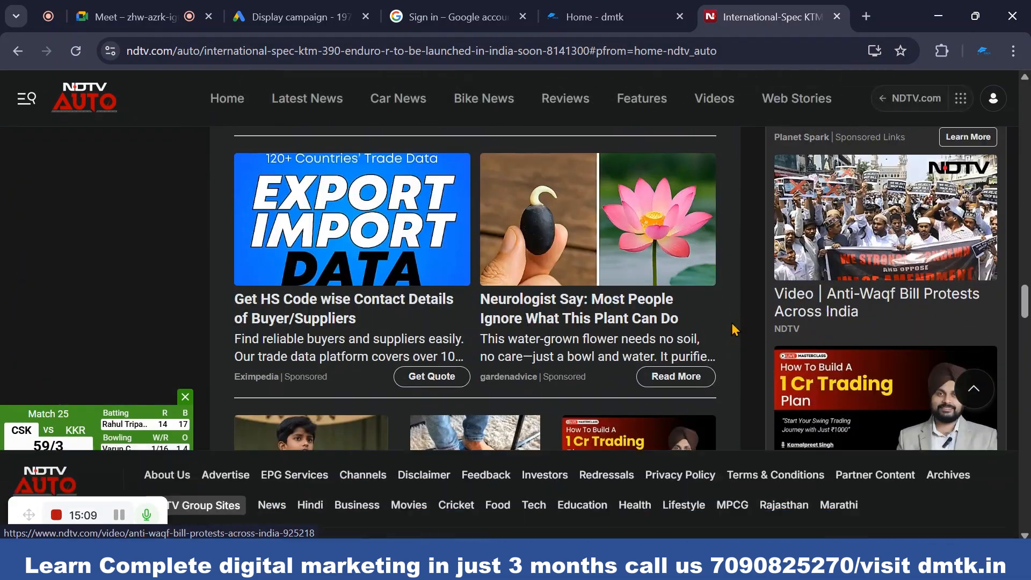
scroll(686, 305, "up", 3)
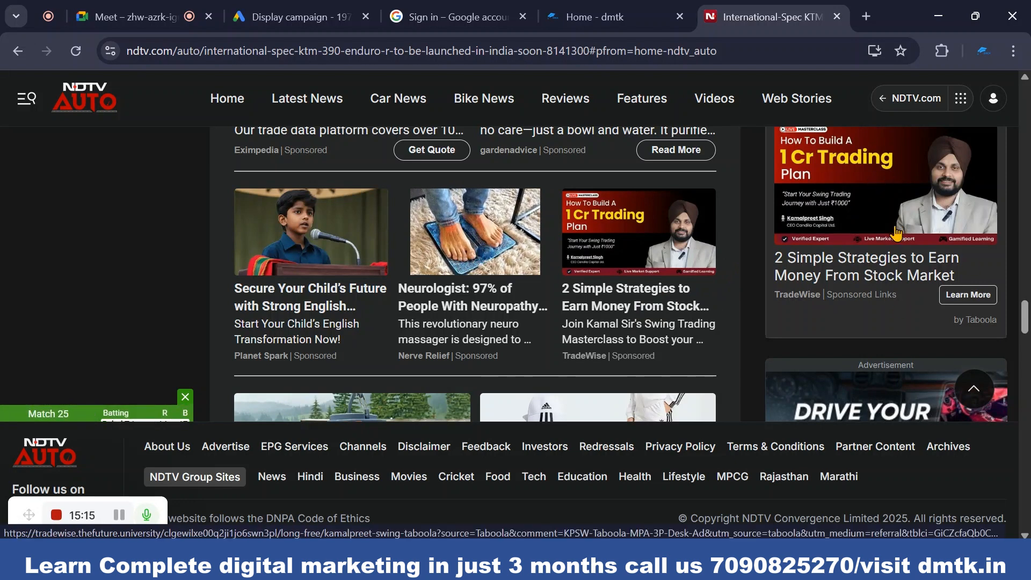
scroll(712, 273, "down", 8)
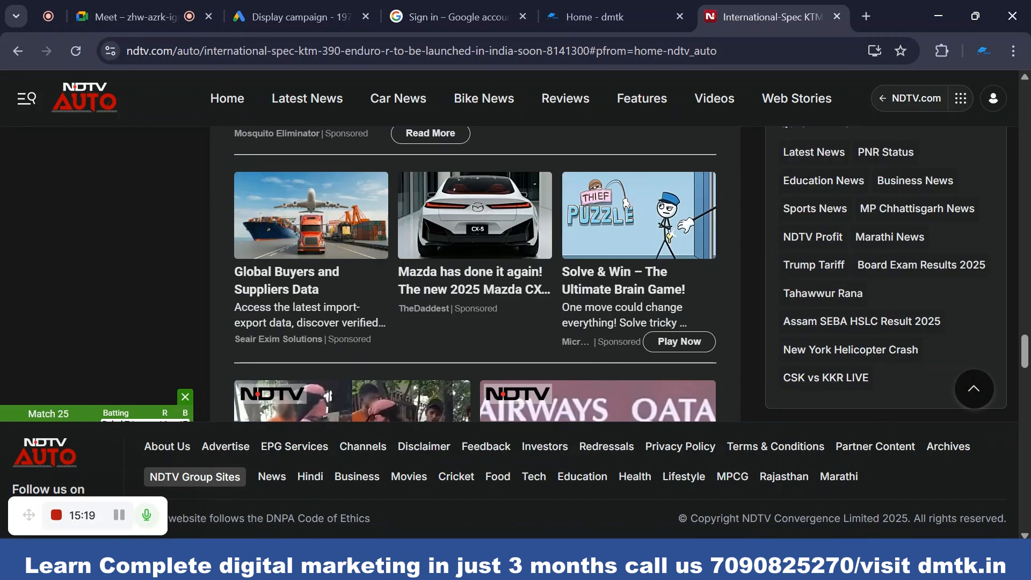
- Switch to the Google Ads display campaign and review its budget and viewable-impressions bidding settings
mouse_move(646, 559)
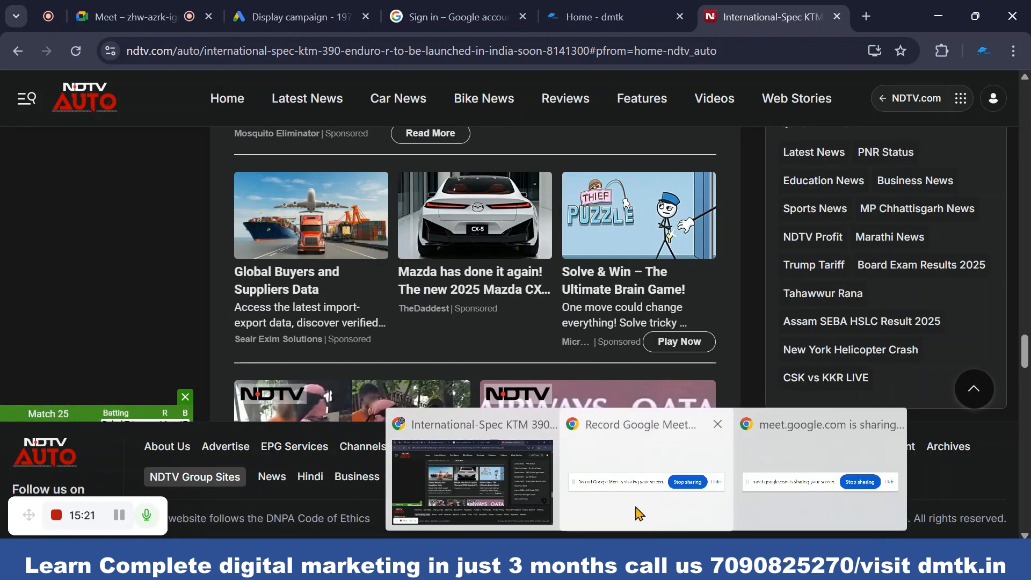
left_click(316, 22)
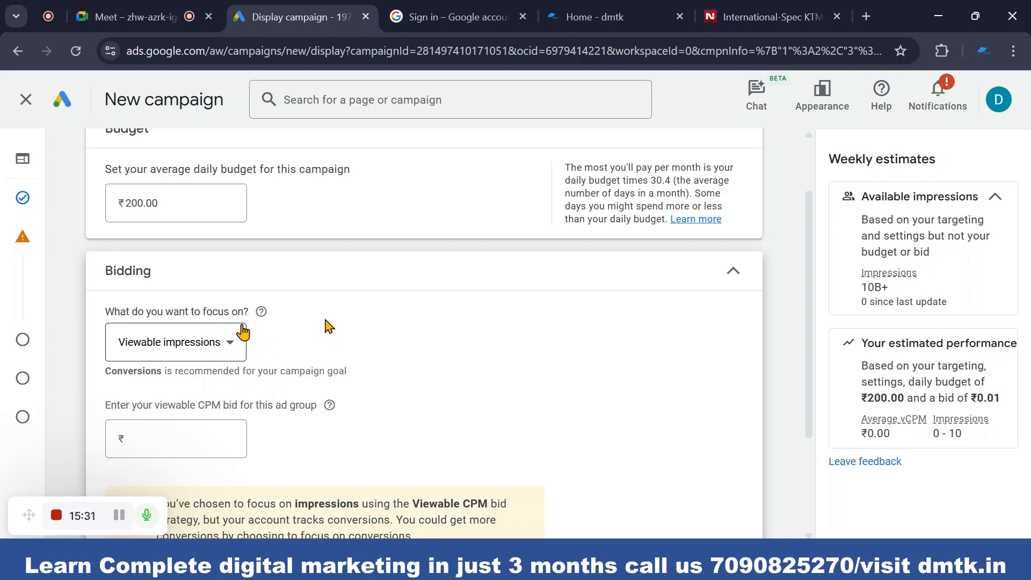
mouse_move(646, 563)
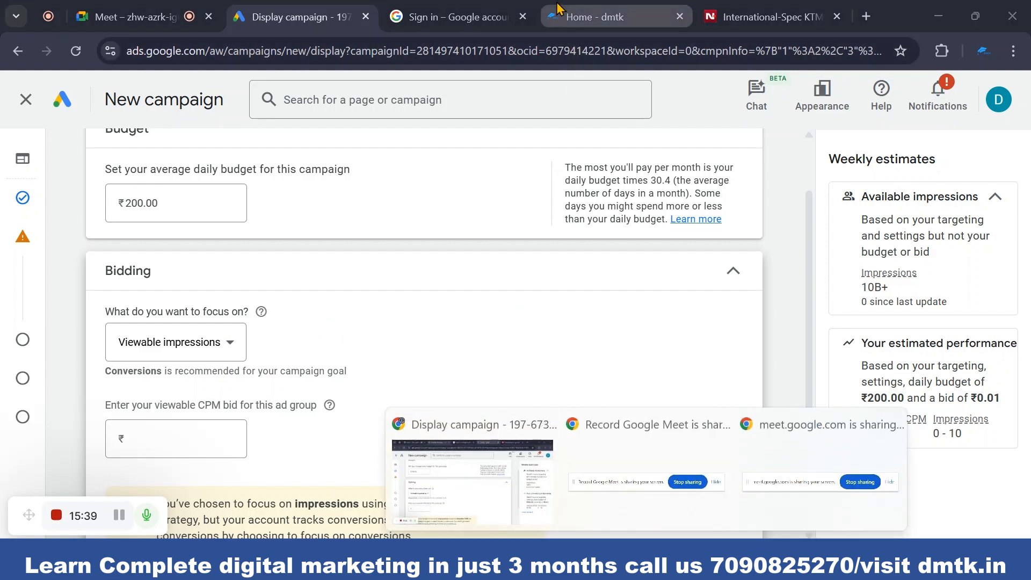
- Return to the NDTV KTM article and compare the banner ads near the headline with the sponsored tiles further down the page
left_click(773, 16)
scroll(568, 283, "down", 5)
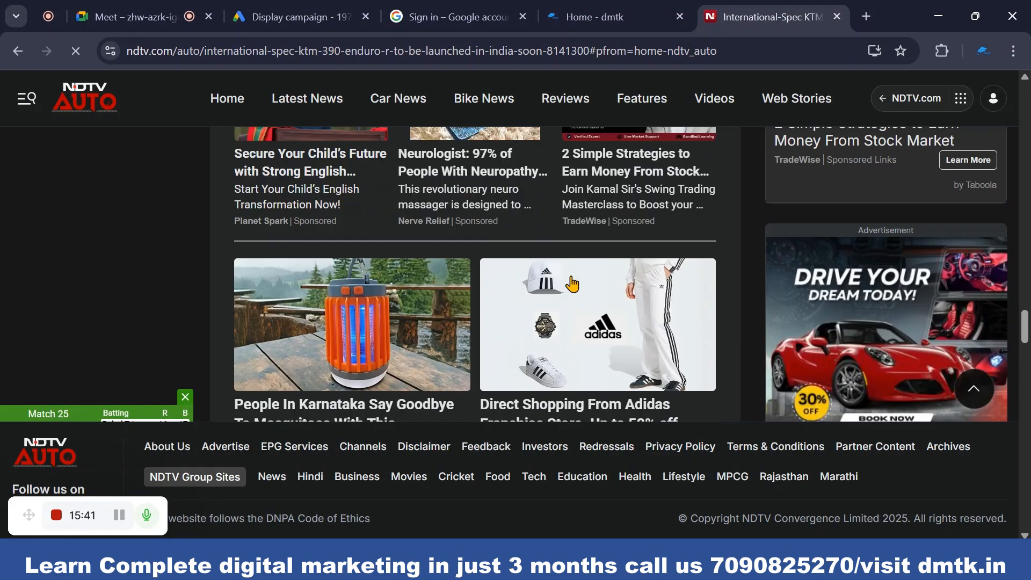
scroll(832, 248, "up", 15)
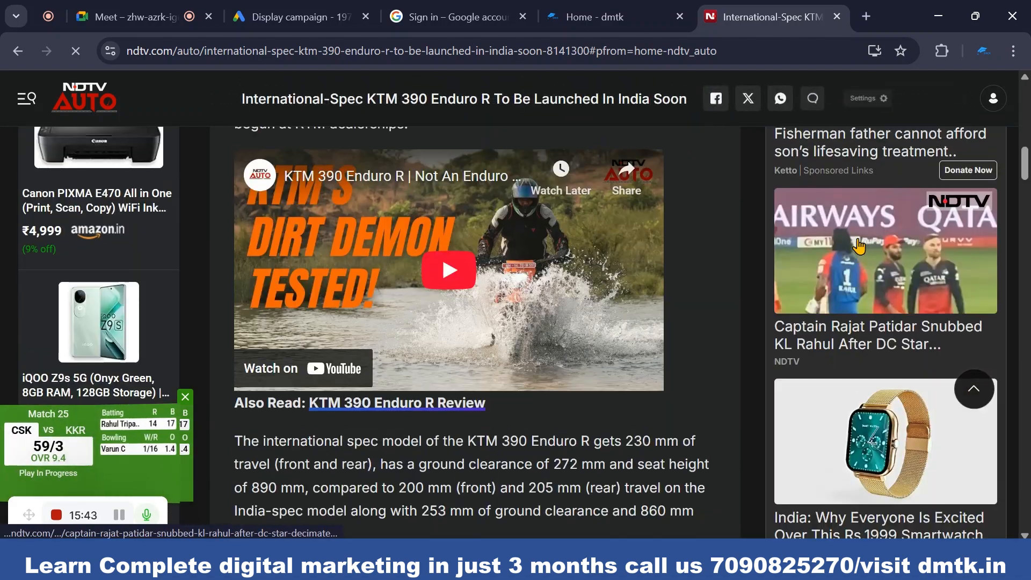
scroll(861, 240, "up", 4)
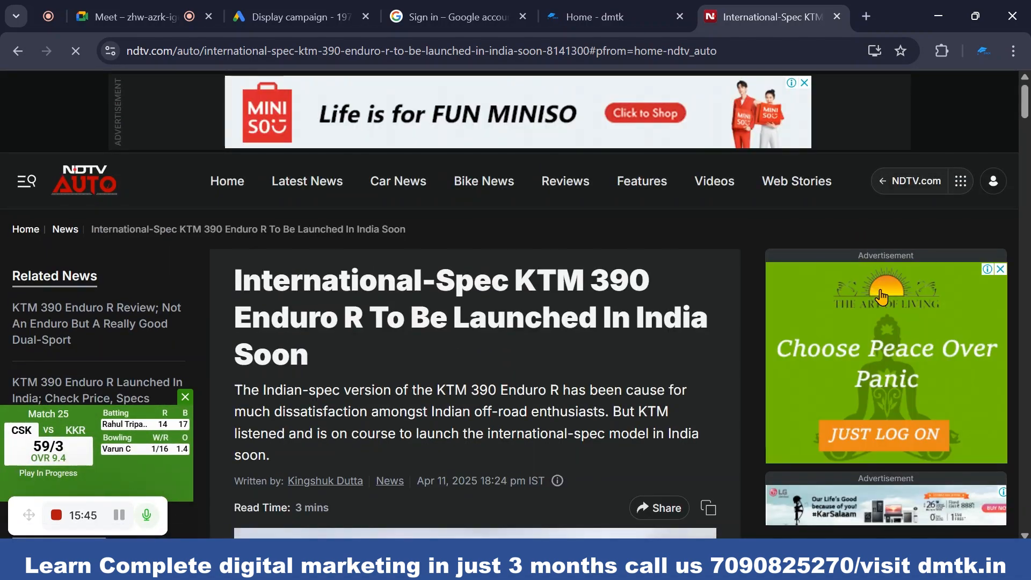
scroll(838, 398, "down", 10)
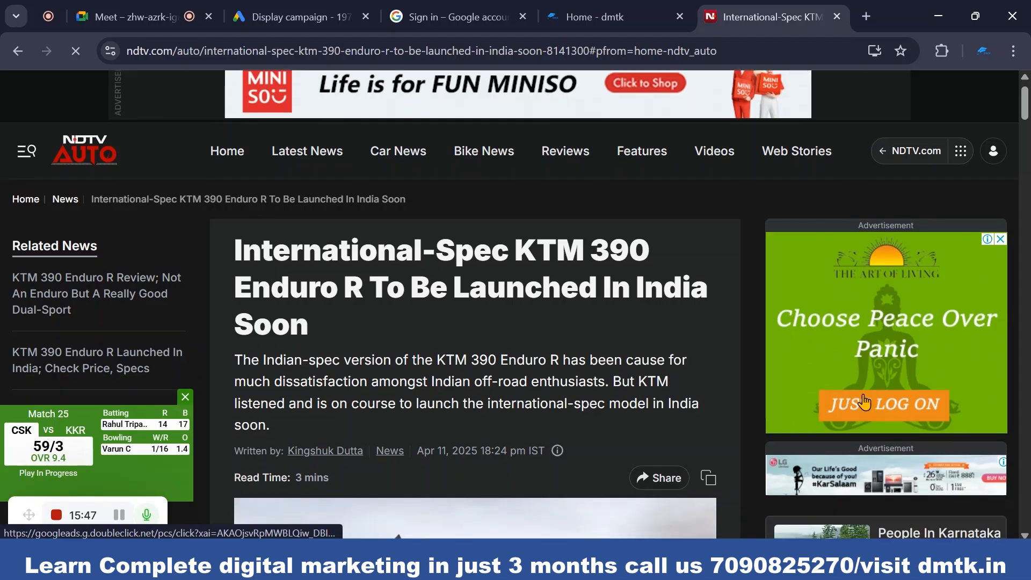
scroll(874, 380, "down", 20)
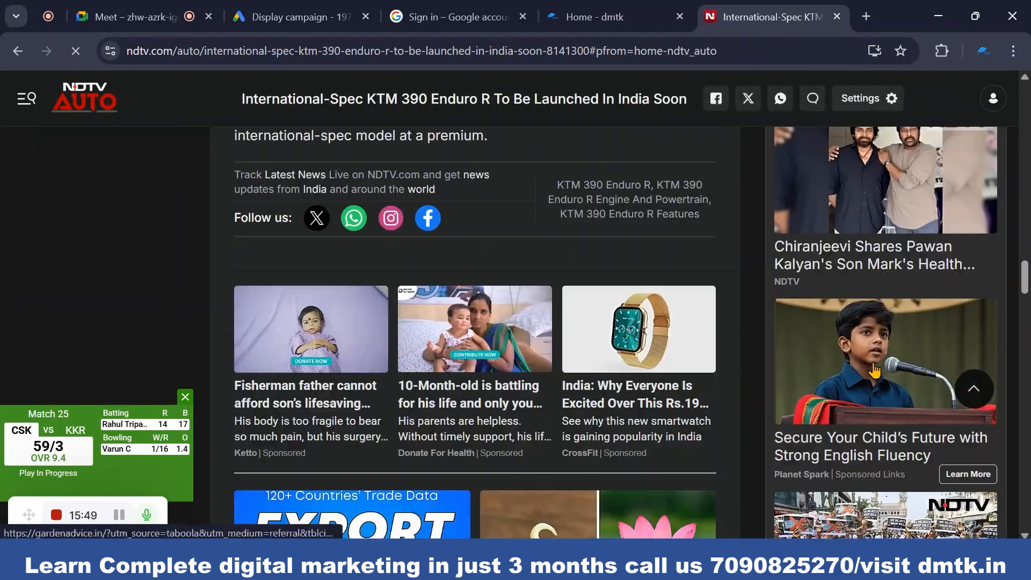
scroll(876, 369, "down", 8)
scroll(886, 303, "up", 8)
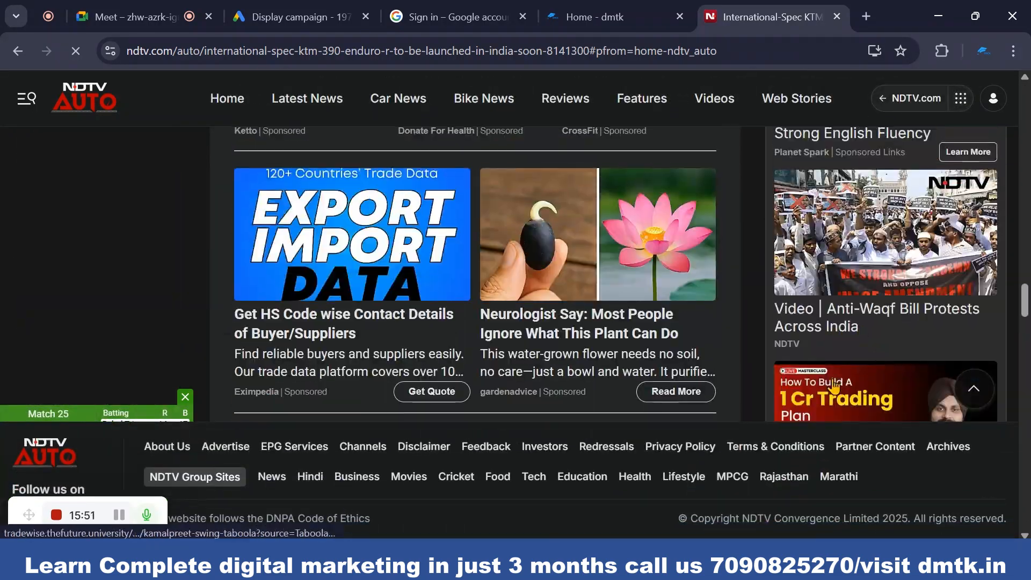
scroll(878, 324, "down", 3)
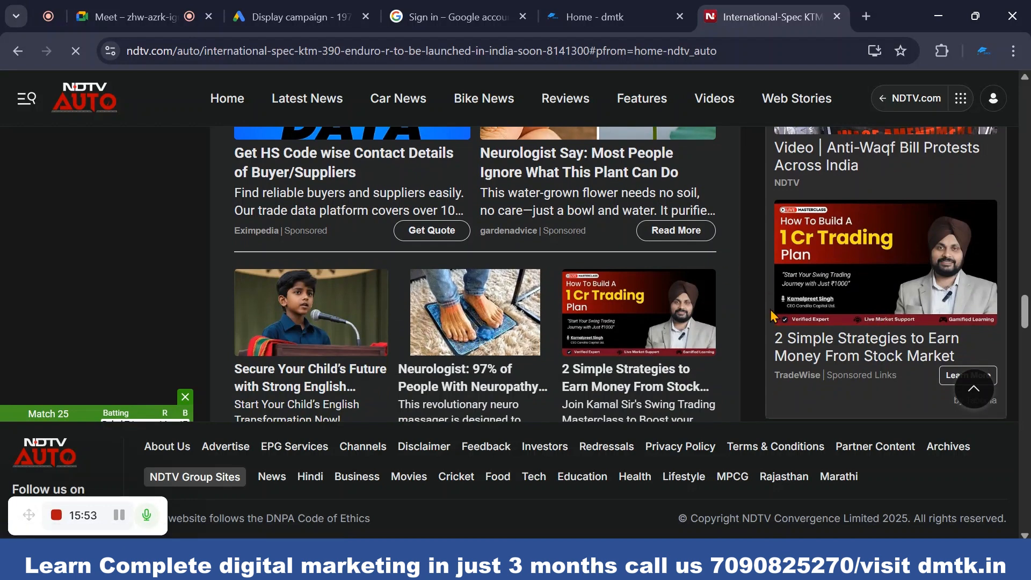
scroll(918, 227, "down", 1)
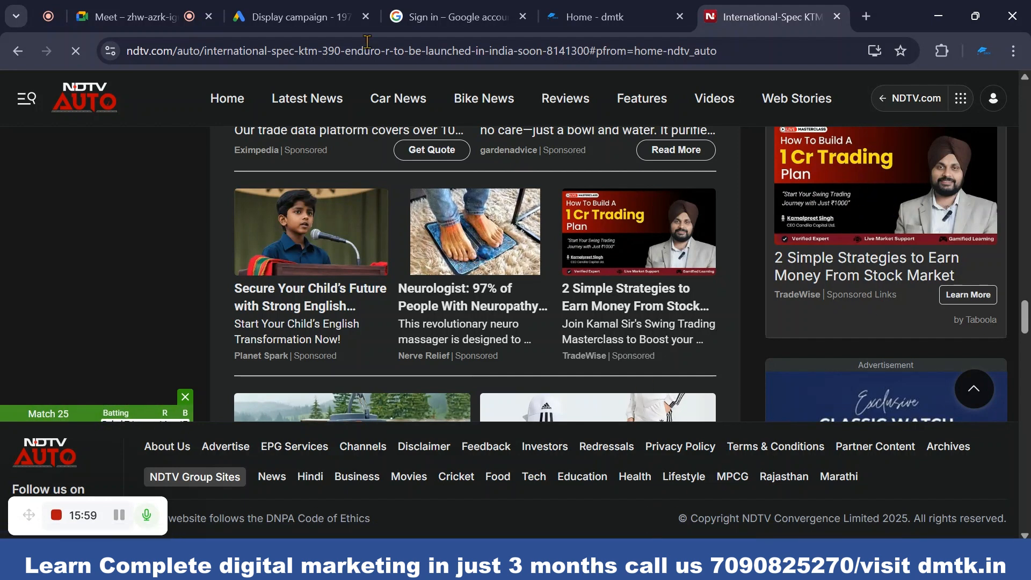
- Return to the Google Ads display campaign and set the ad group's viewable CPM bid to ₹200
left_click(321, 20)
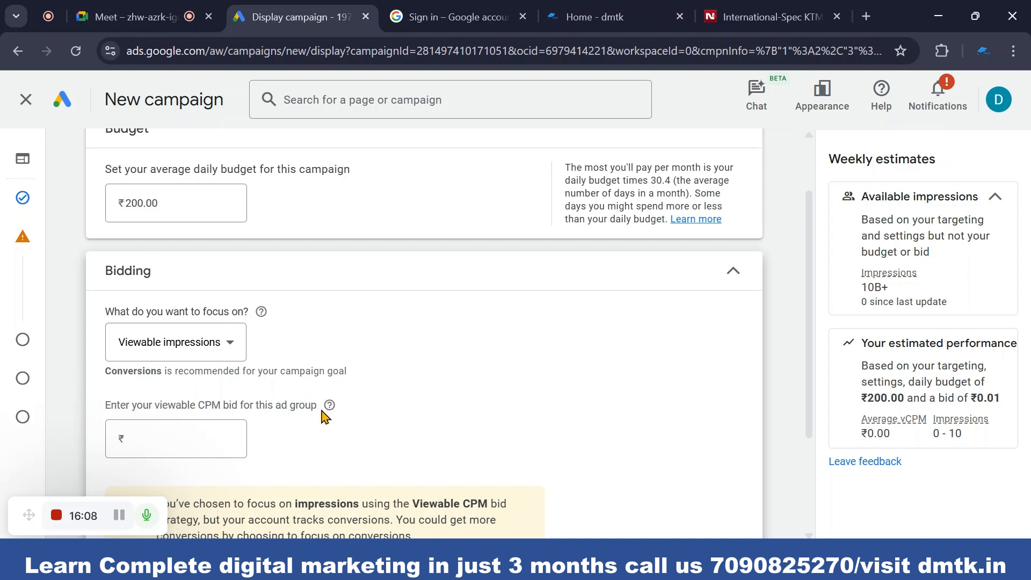
scroll(272, 438, "down", 2)
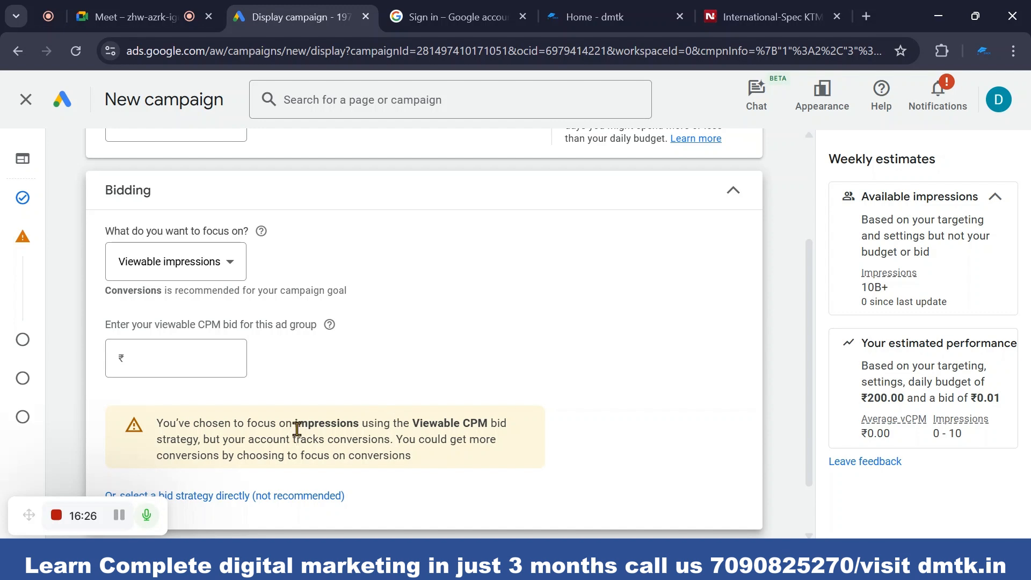
left_click(162, 359)
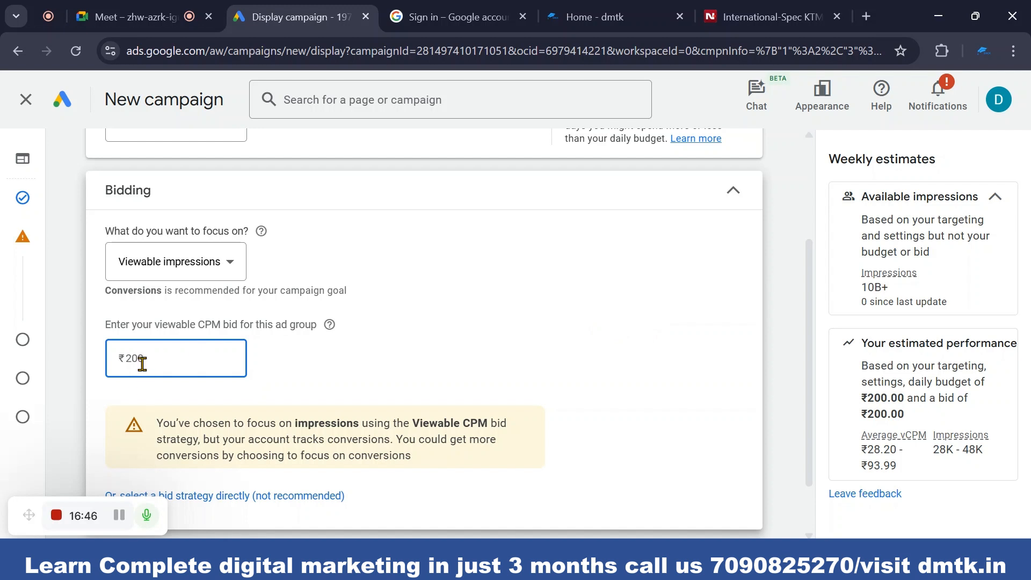
left_click_drag(143, 359, 127, 362)
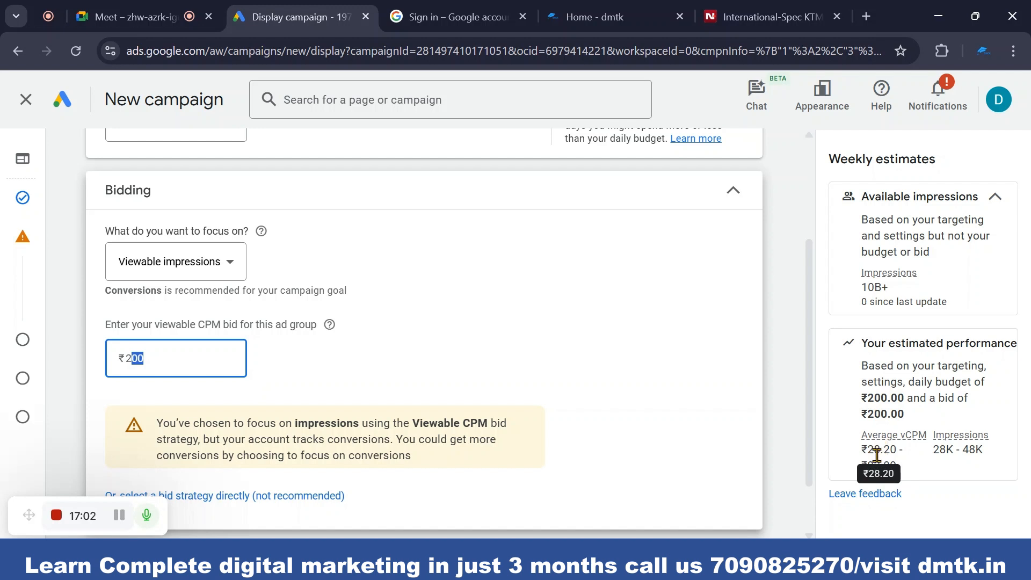
- Examine the weekly impressions estimate against the campaign's average daily budget and viewable CPM bid
left_click_drag(867, 452, 948, 450)
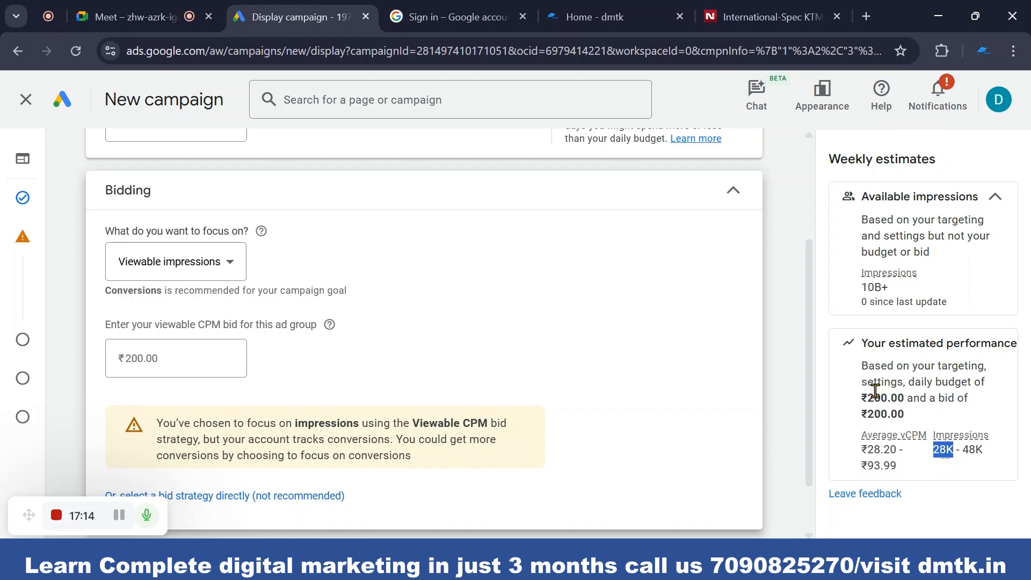
scroll(398, 325, "up", 3)
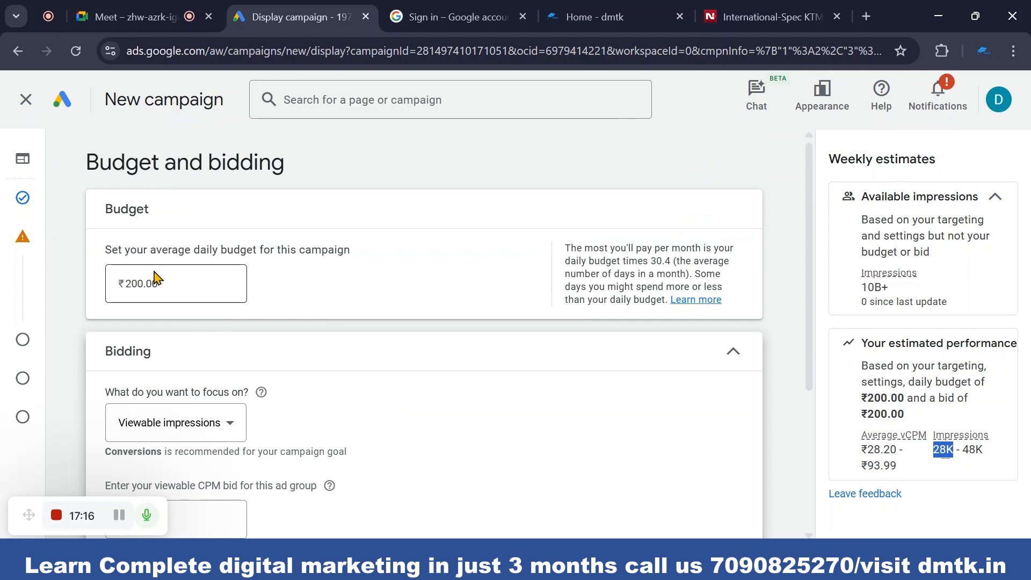
scroll(505, 365, "down", 3)
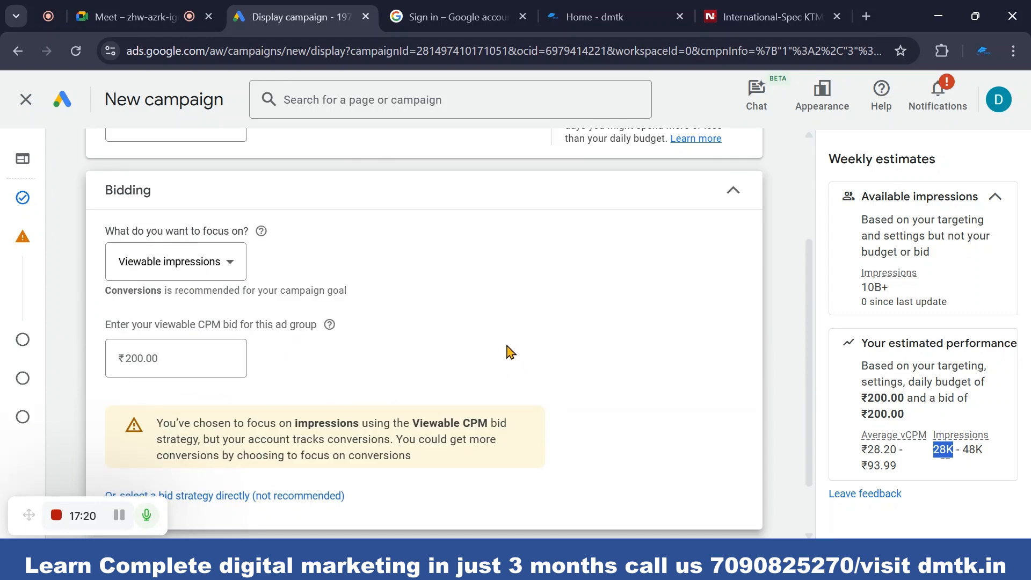
scroll(213, 376, "down", 1)
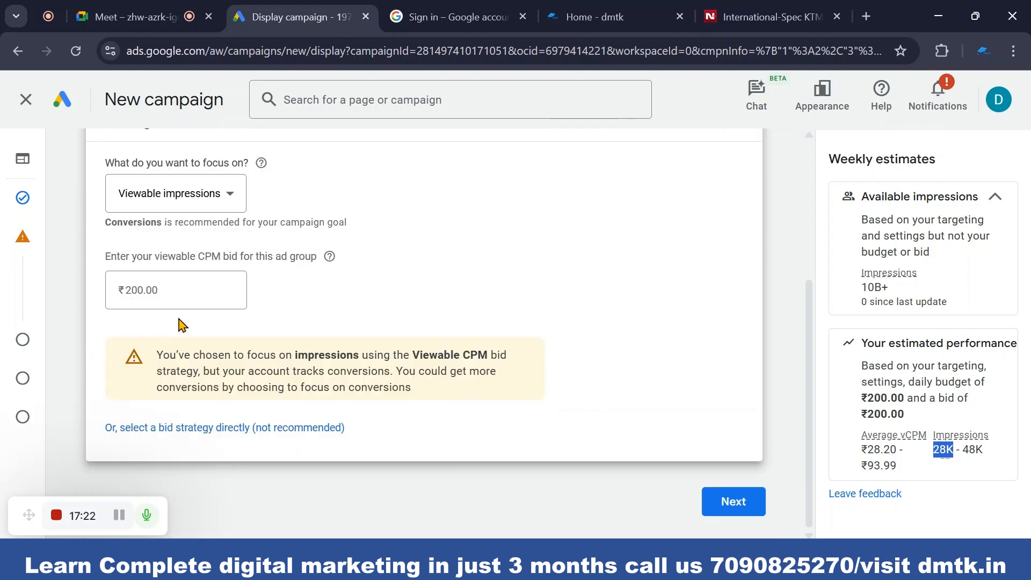
scroll(184, 318, "up", 3)
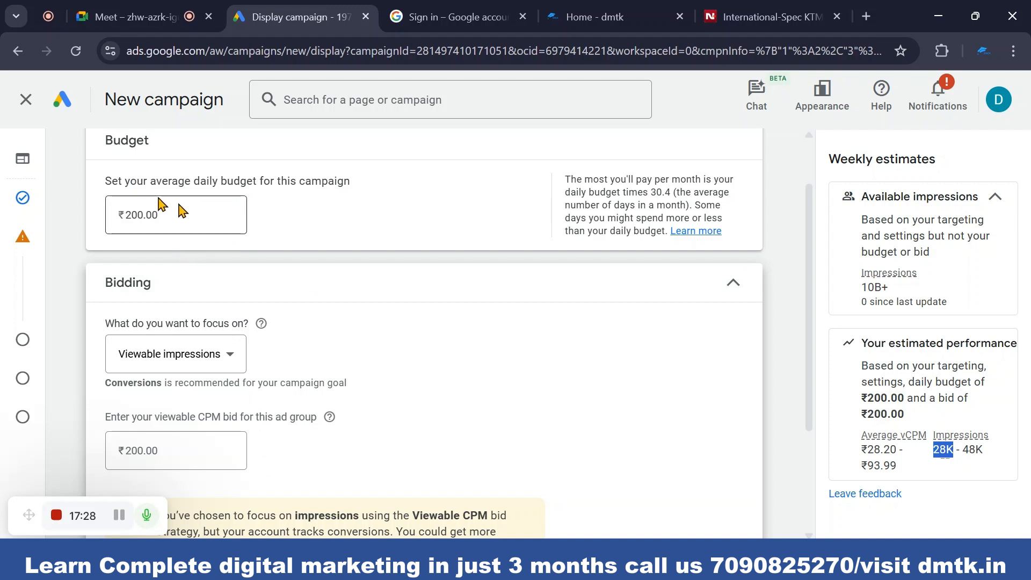
- Set the campaign's average daily budget to ₹1,000
mouse_move(160, 216)
left_mouse_down()
mouse_move(119, 217)
mouse_move(151, 219)
left_mouse_up()
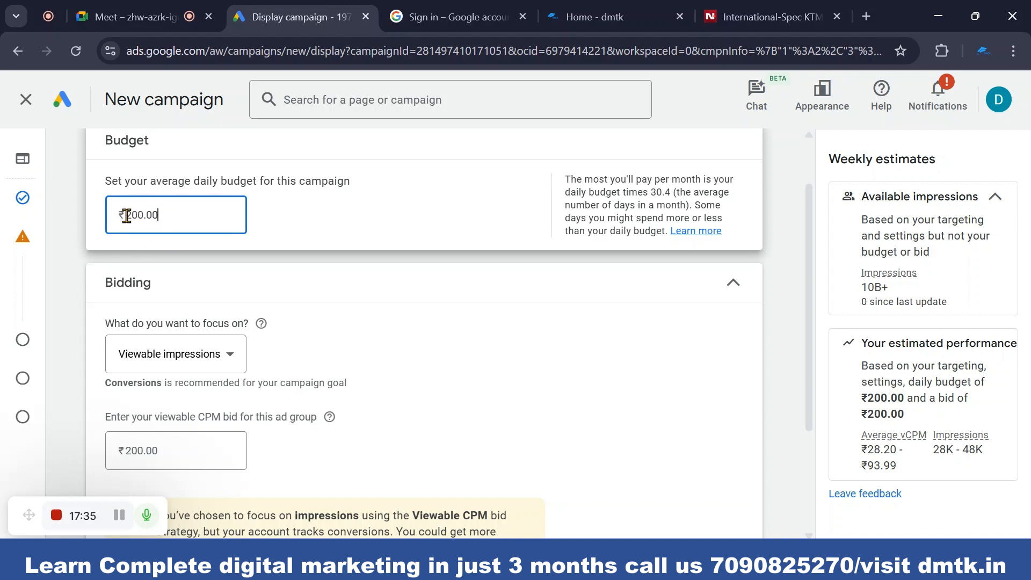
left_click_drag(128, 215, 173, 211)
type("1000")
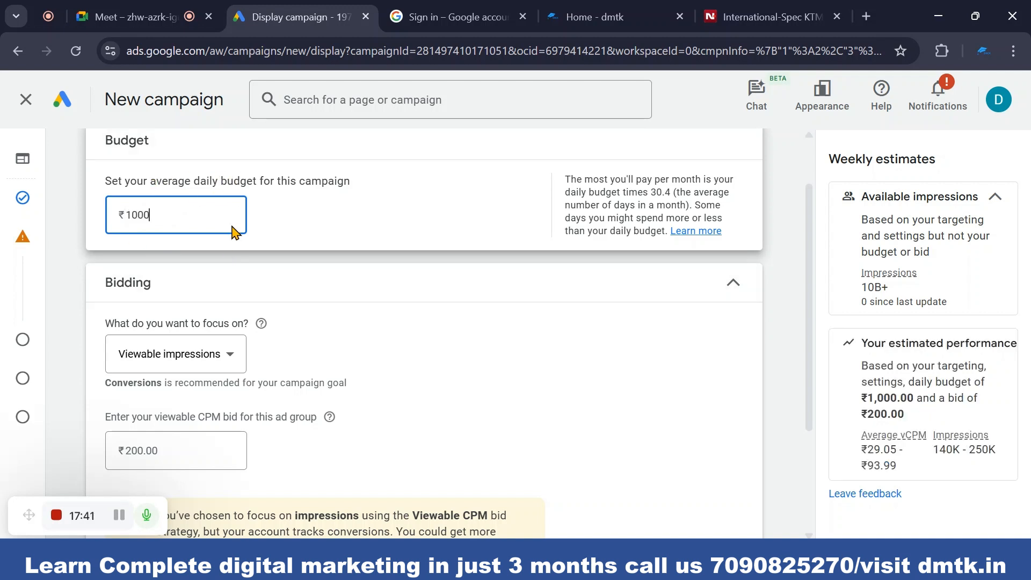
- Examine the ad group's viewable CPM bid alongside the average vCPM and weekly impressions estimates for the new daily budget
scroll(204, 279, "down", 3)
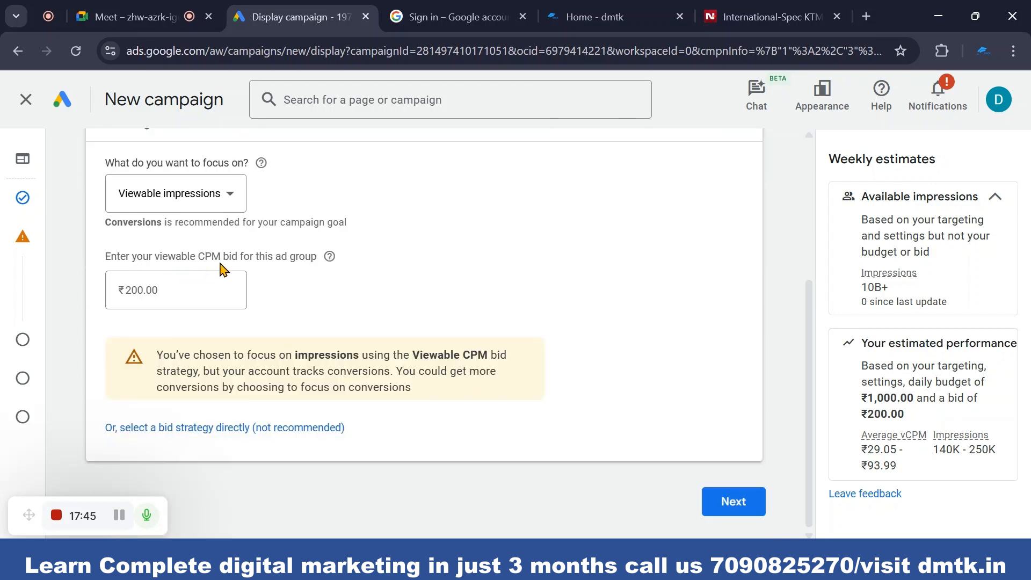
left_click(181, 293)
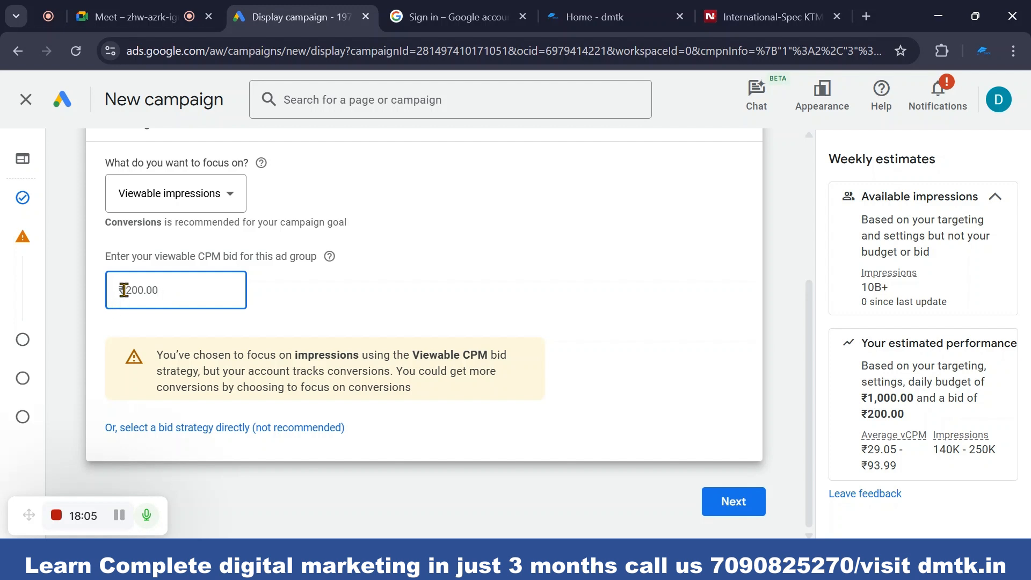
double_click(155, 289)
left_click(169, 292)
left_click_drag(145, 293, 151, 293)
left_click(158, 293)
mouse_move(876, 446)
scroll(593, 412, "up", 3)
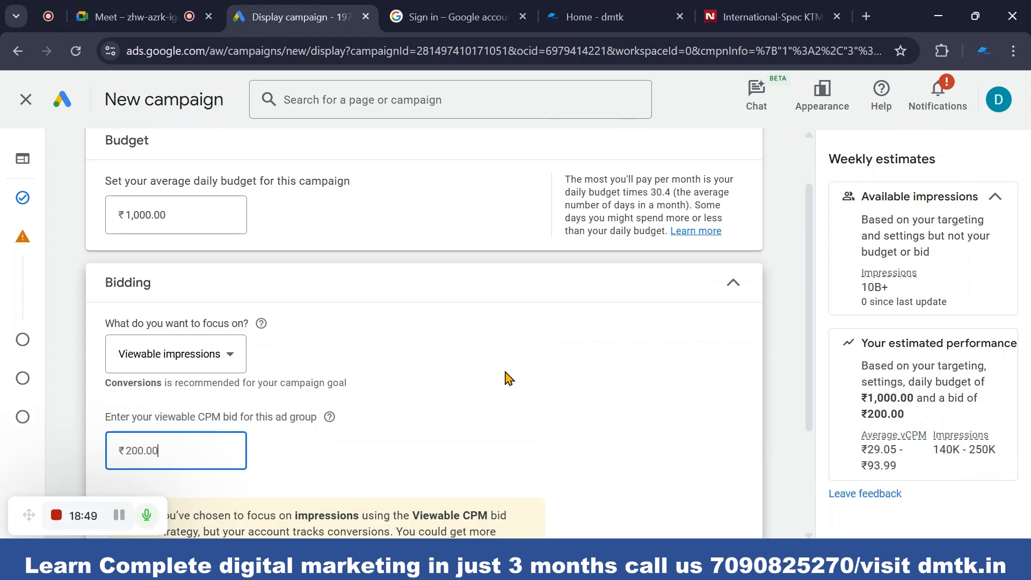
scroll(507, 375, "up", 1)
scroll(214, 307, "down", 2)
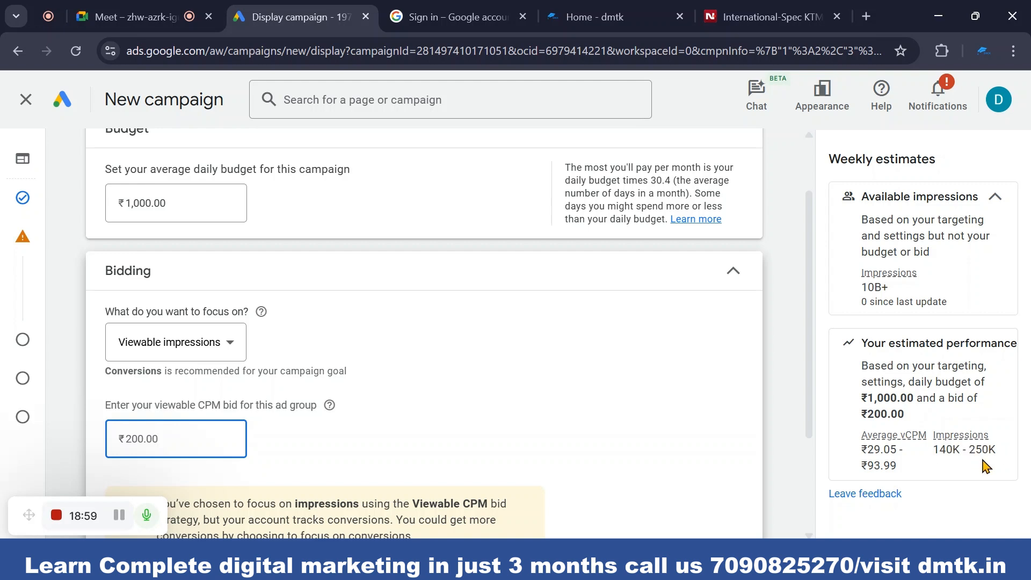
scroll(328, 299, "down", 3)
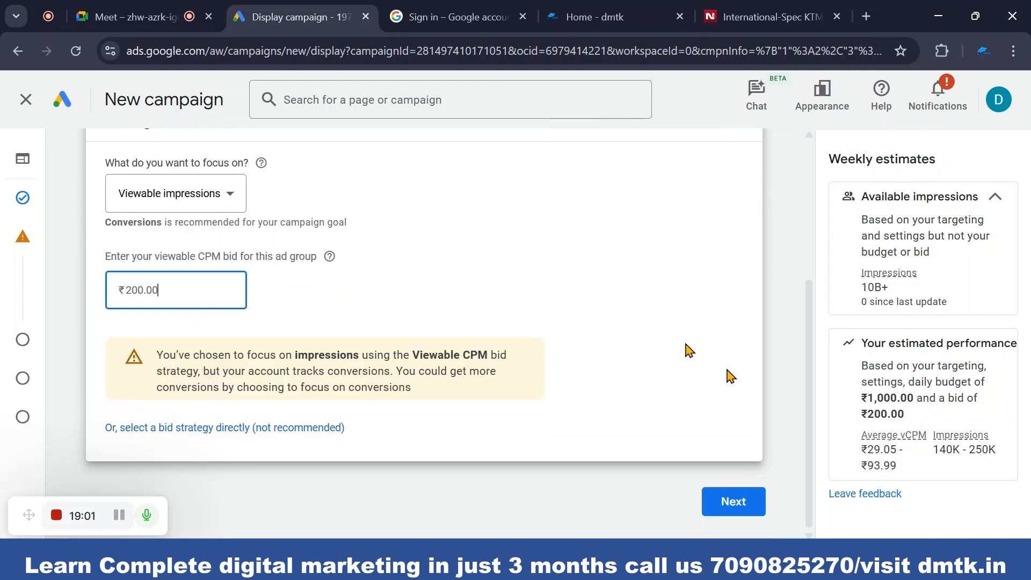
- Continue to the campaign's Targeting stage, expand the available targeting types and collapse them again
left_click(733, 499)
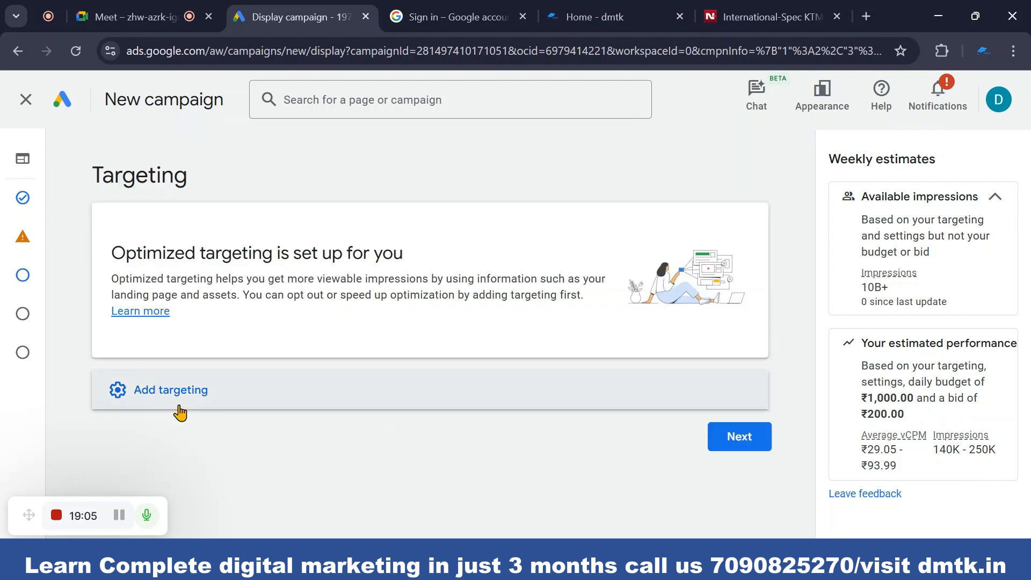
left_click(141, 392)
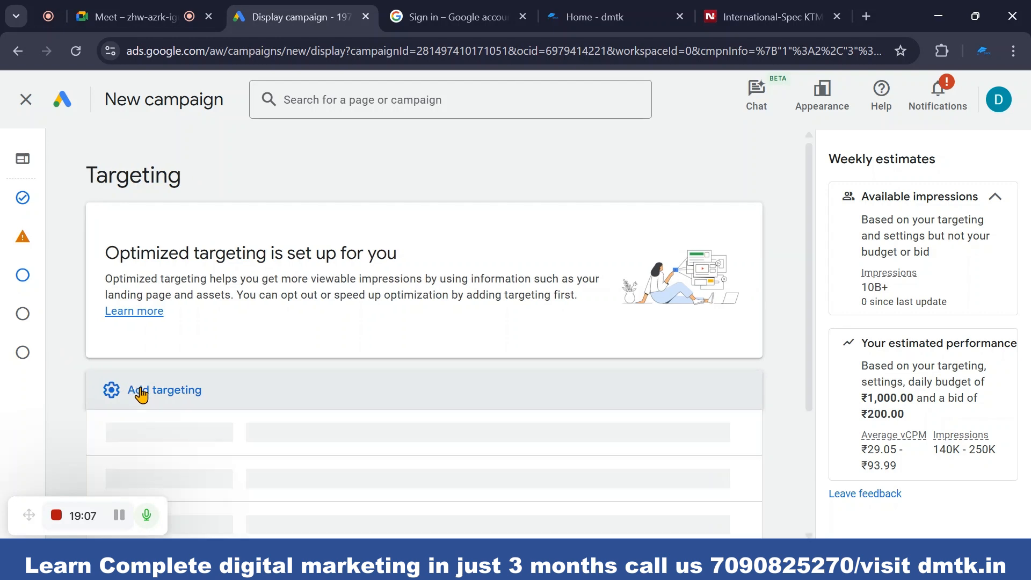
scroll(145, 395, "up", 3)
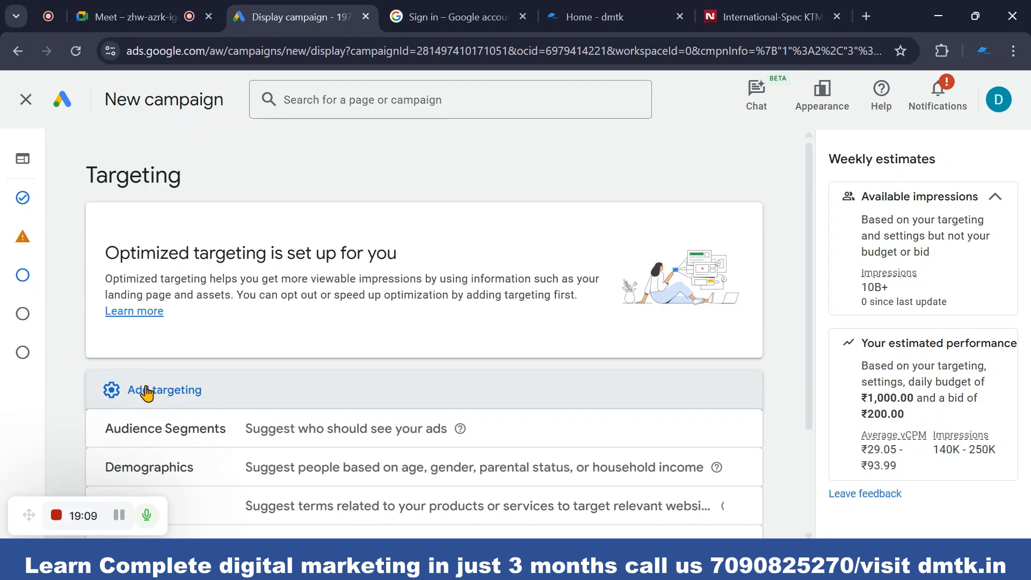
left_click(143, 389)
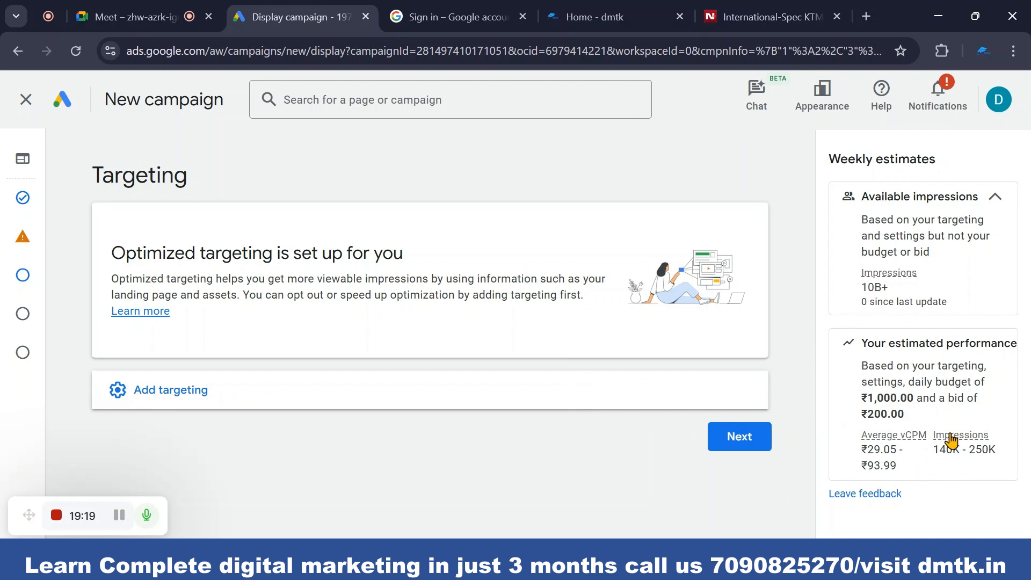
- Switch to the NDTV KTM article, look over its sponsored ads, and return to the Google Ads campaign
mouse_move(950, 437)
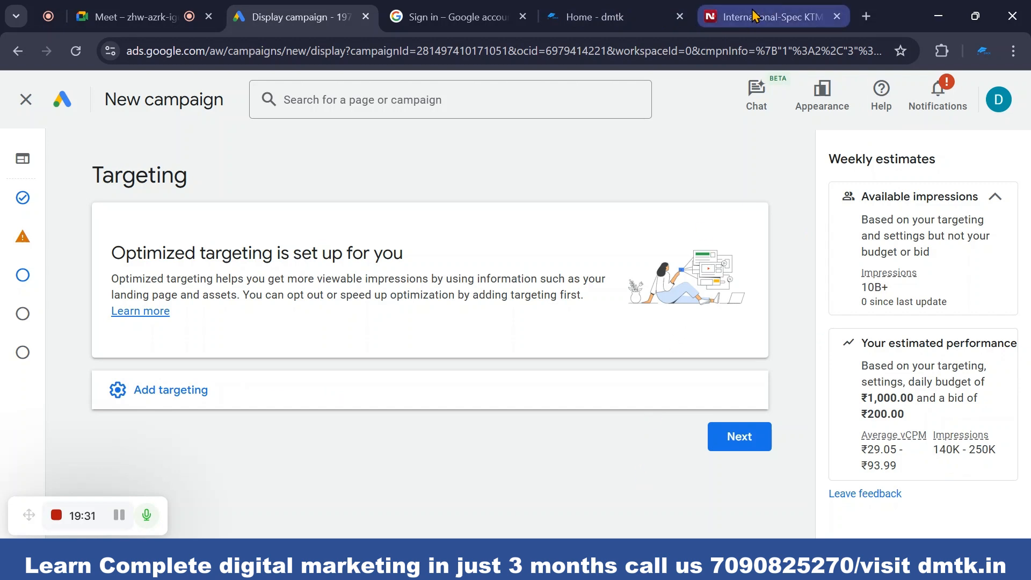
left_click(768, 17)
scroll(841, 229, "up", 3)
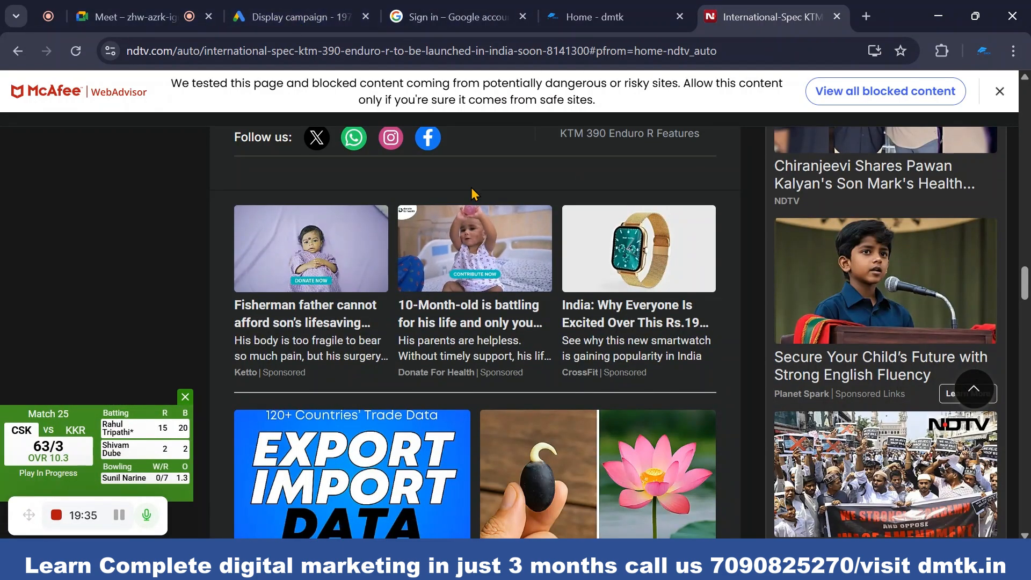
left_click(277, 12)
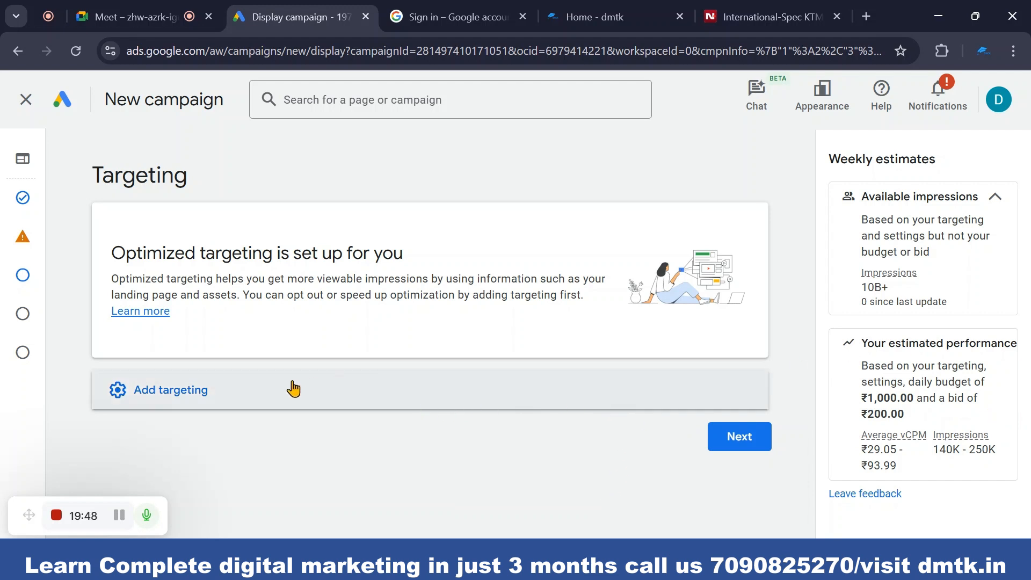
- Expand the targeting types and open Demographics for editing
left_click(174, 400)
scroll(177, 402, "down", 3)
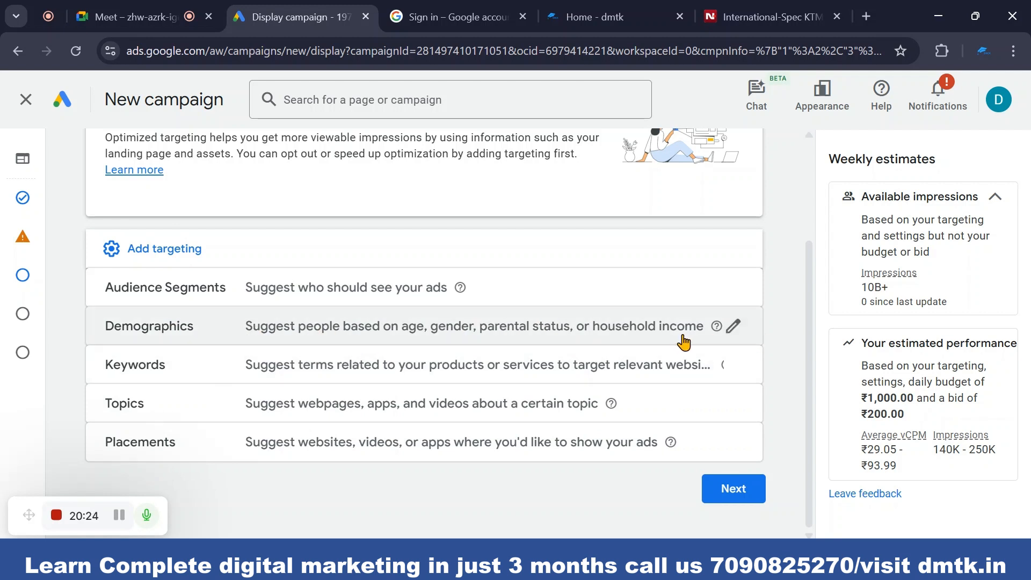
left_click(734, 328)
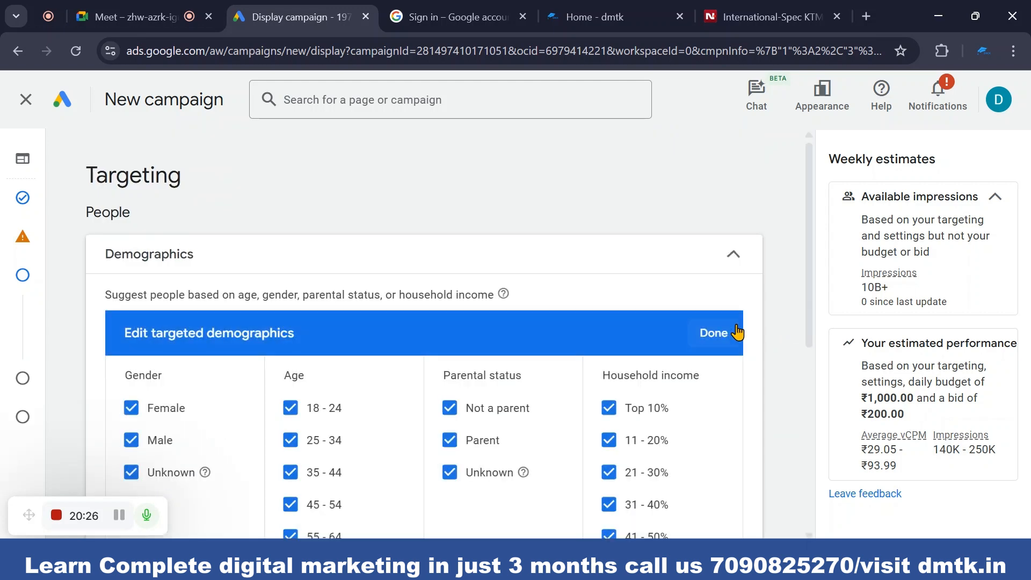
- Switch to the Notepad notes, find the affinity and locations targeting line, and insert two more dots after "affininty"
left_click(715, 563)
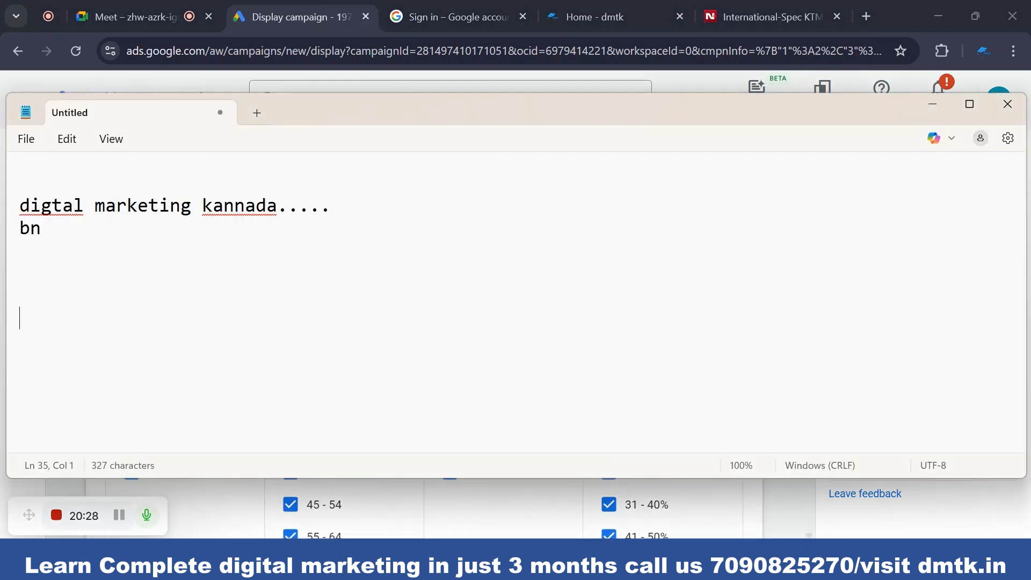
scroll(277, 305, "up", 5)
scroll(276, 305, "up", 4)
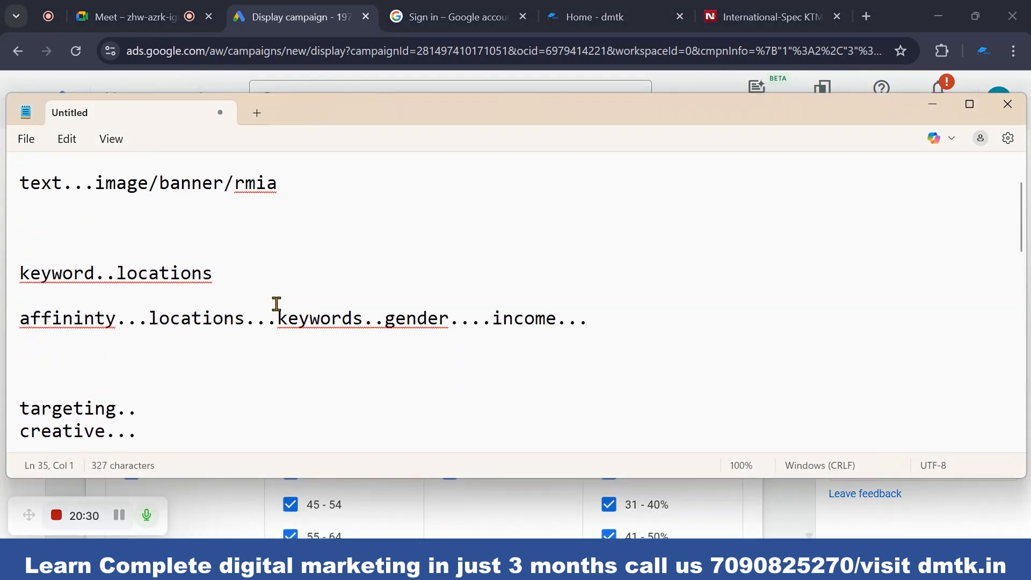
scroll(278, 312, "down", 2)
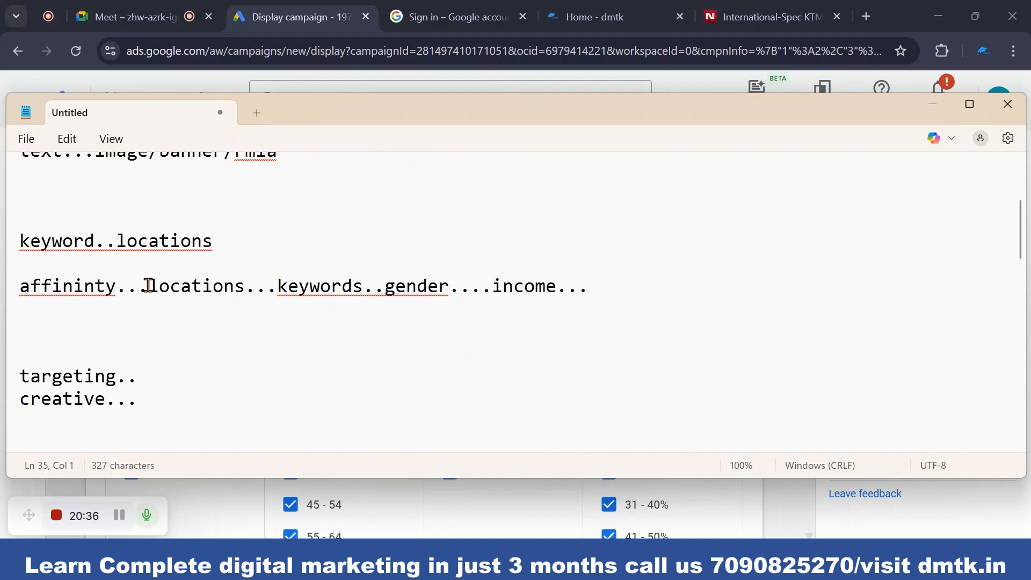
triple_click(149, 286)
left_click_drag(244, 285, 157, 286)
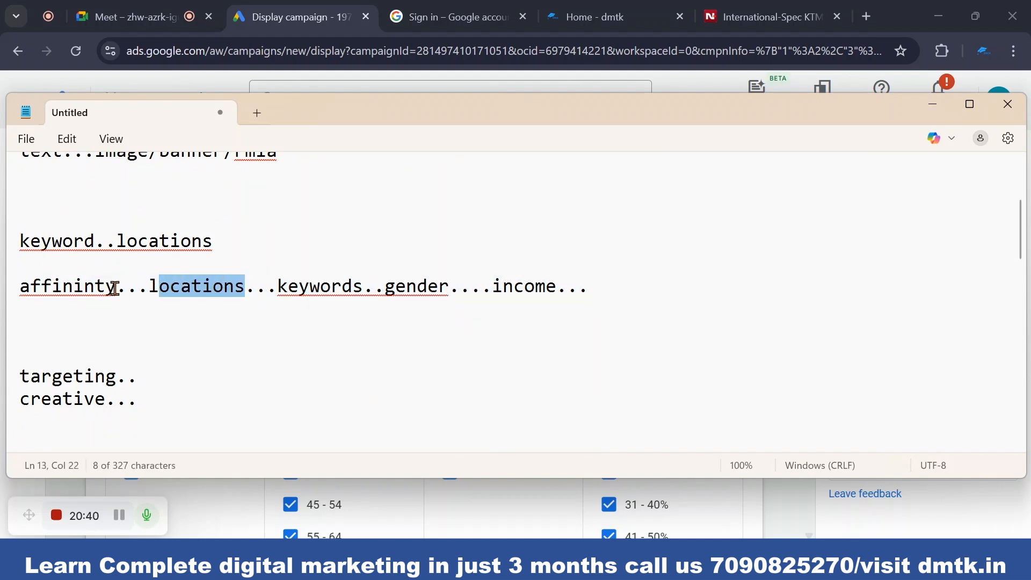
left_click(118, 288)
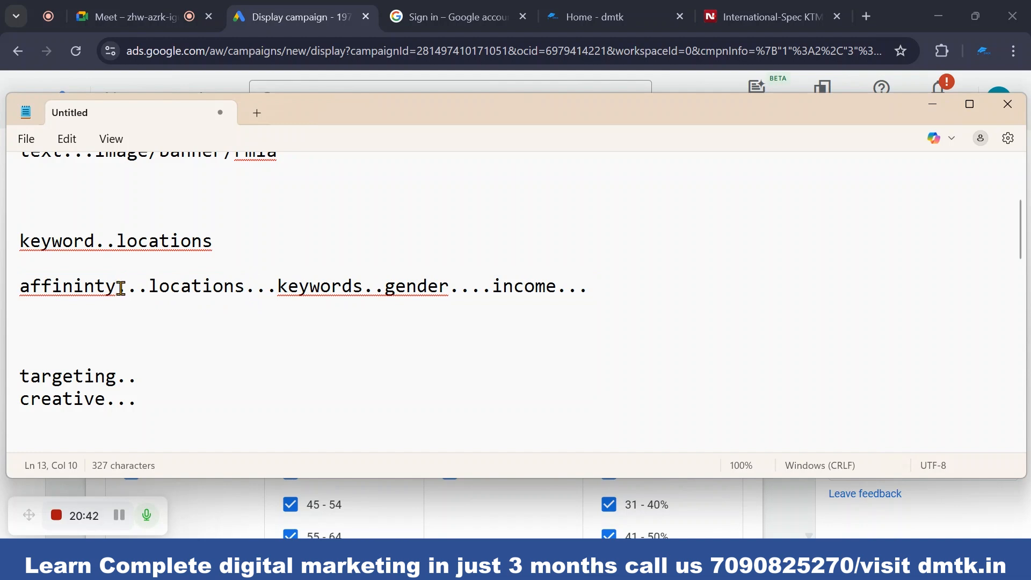
type("..")
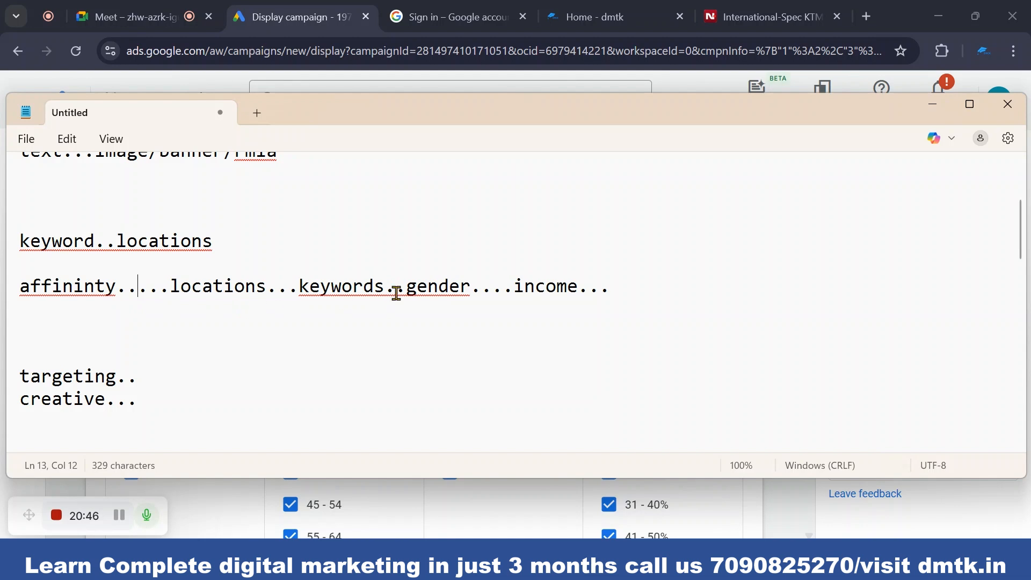
- Add "age" after "gender" in the targeting line of the notes
left_click_drag(406, 287, 468, 293)
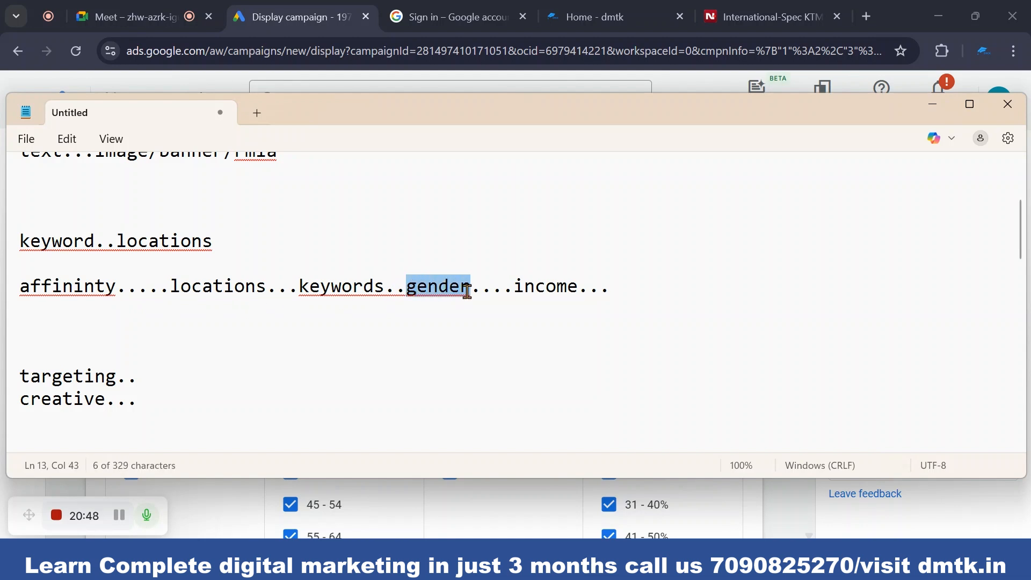
left_click(472, 287)
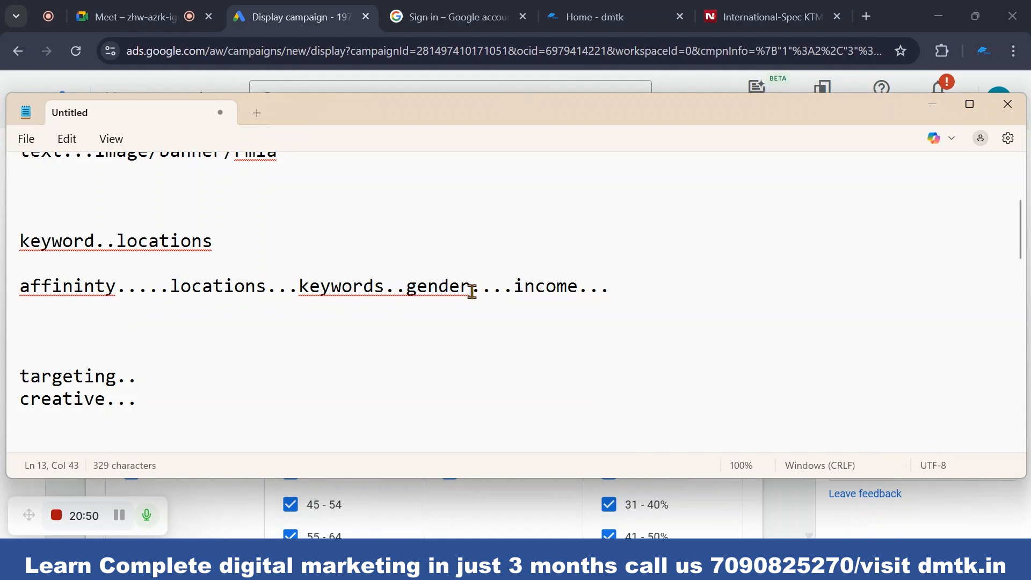
type("age")
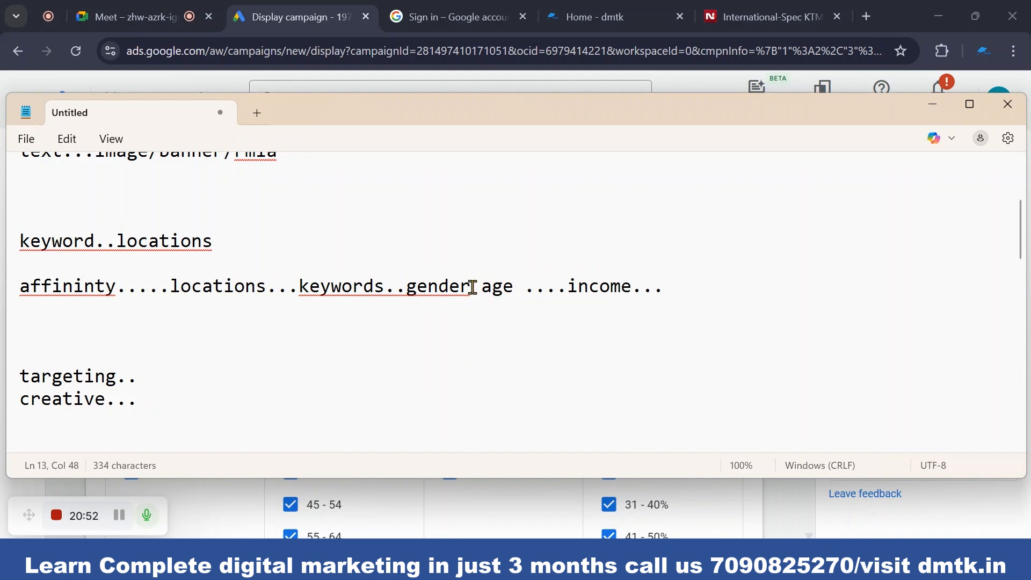
left_click_drag(485, 284, 504, 287)
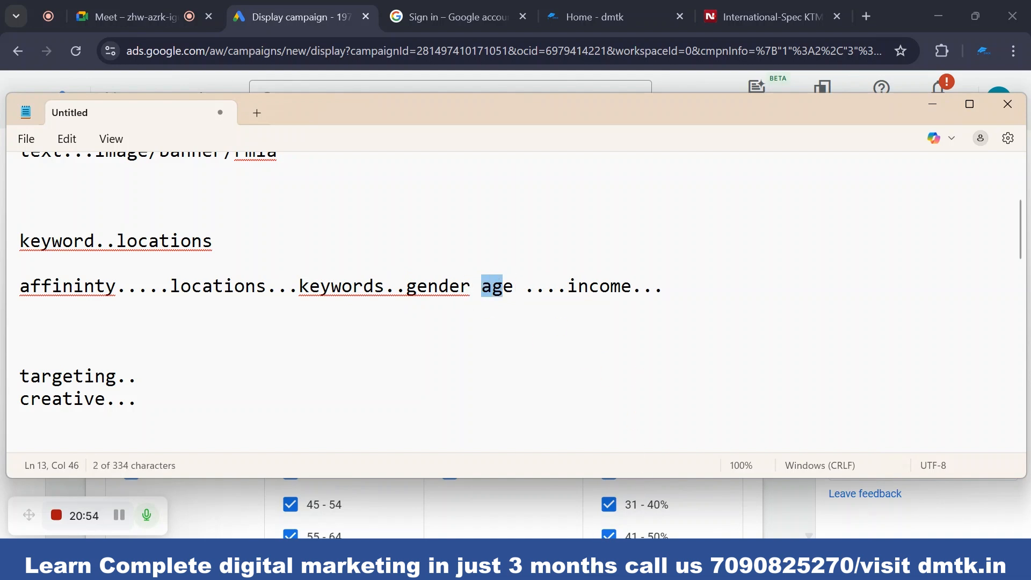
- Return to the Google Ads demographics and limit the targeted ages to 18 - 24 and 25 - 34, excluding all older groups and Unknown
left_click(315, 19)
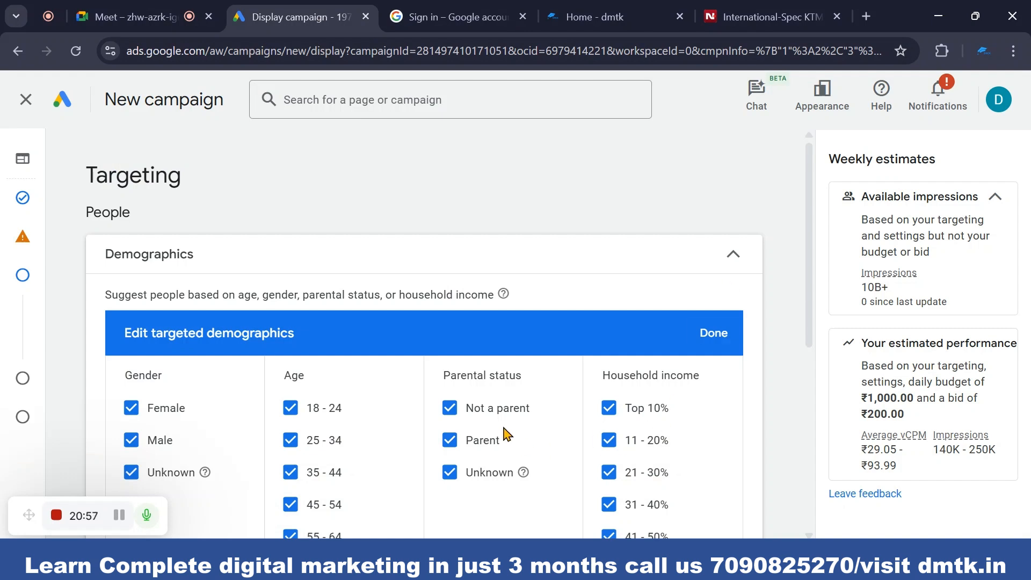
scroll(494, 422, "down", 1)
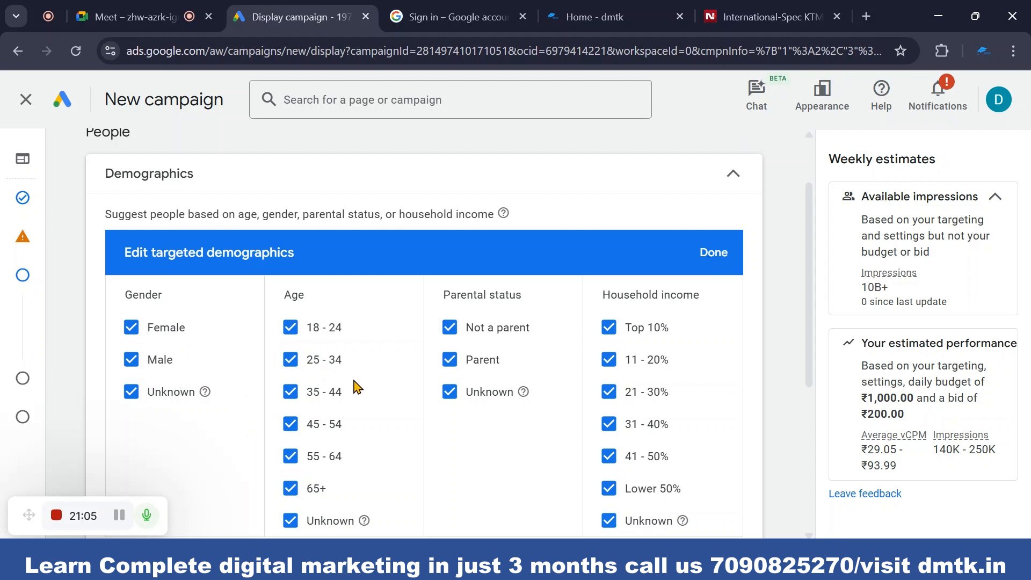
left_click(291, 393)
left_click(290, 425)
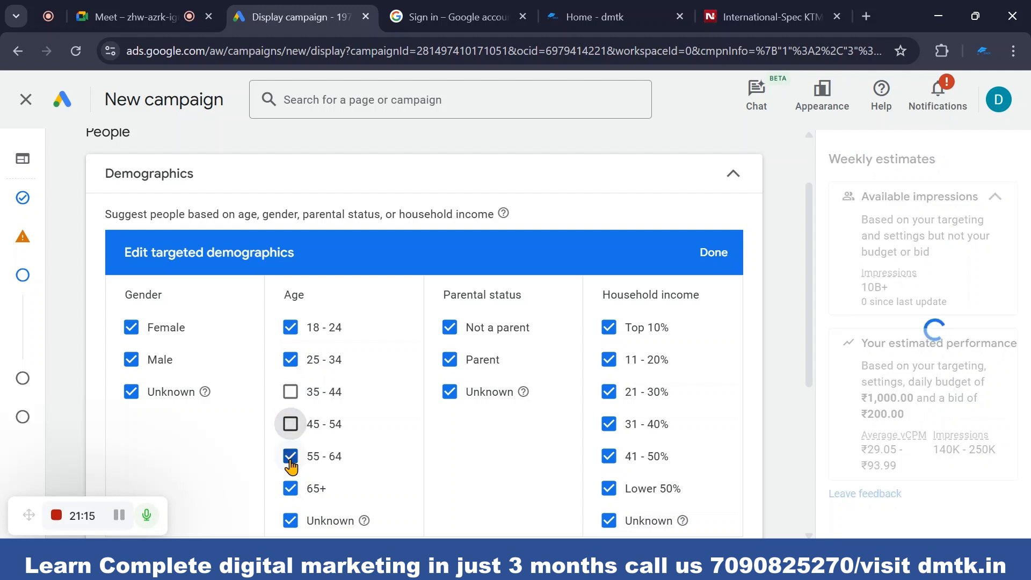
left_click(291, 457)
left_click(291, 489)
left_click(291, 521)
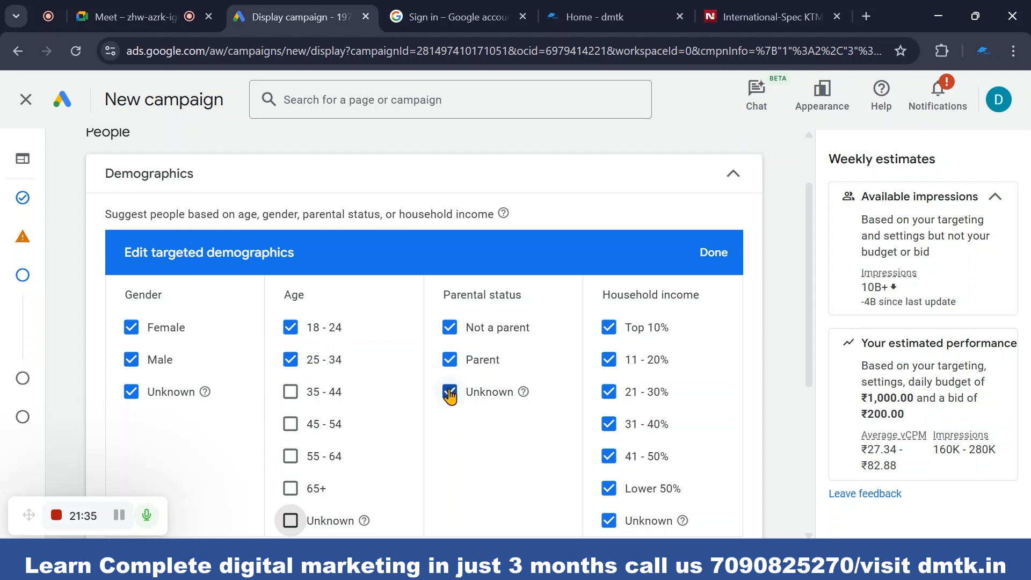
- Exclude Parent from the targeted parental statuses, leaving Not a parent and Unknown selected
left_click(449, 360)
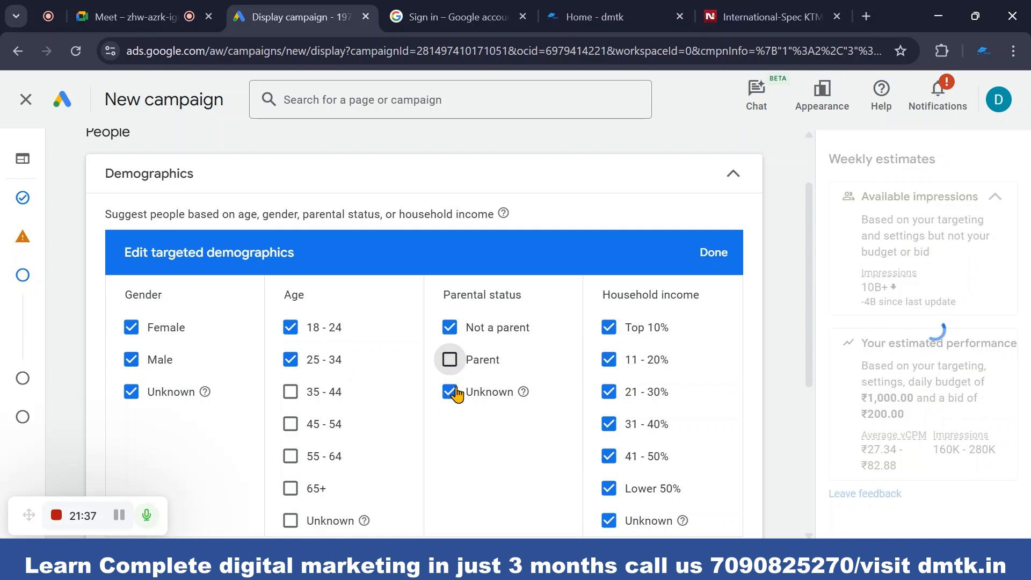
left_click(455, 393)
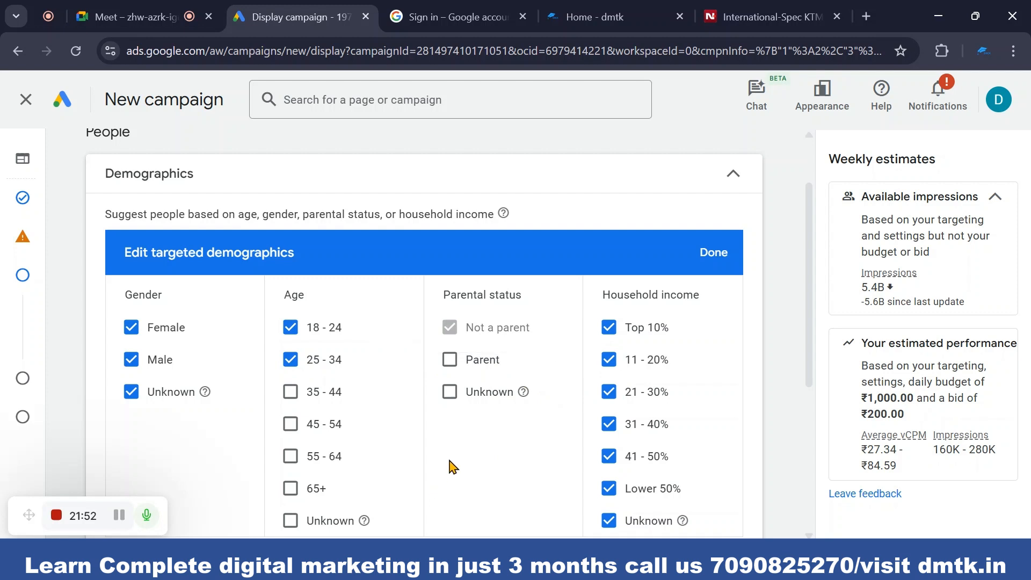
left_click(453, 360)
left_click(453, 361)
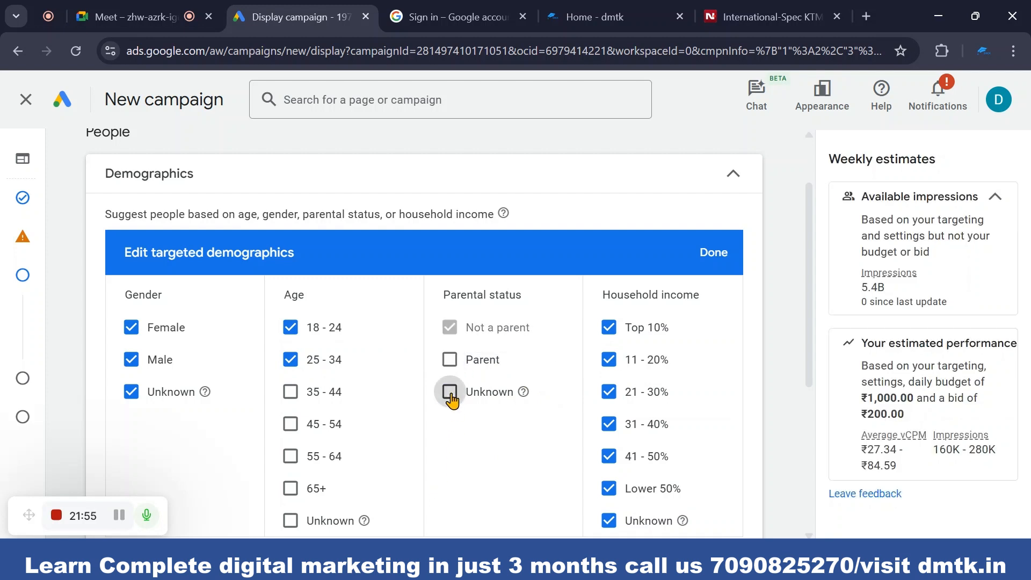
left_click(455, 394)
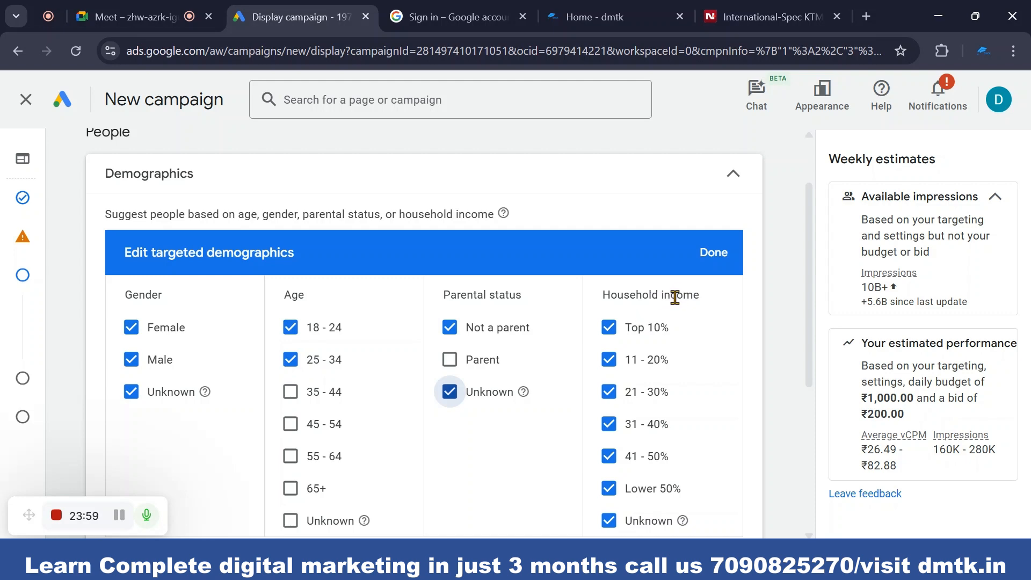
scroll(636, 381, "up", 1)
scroll(638, 385, "down", 1)
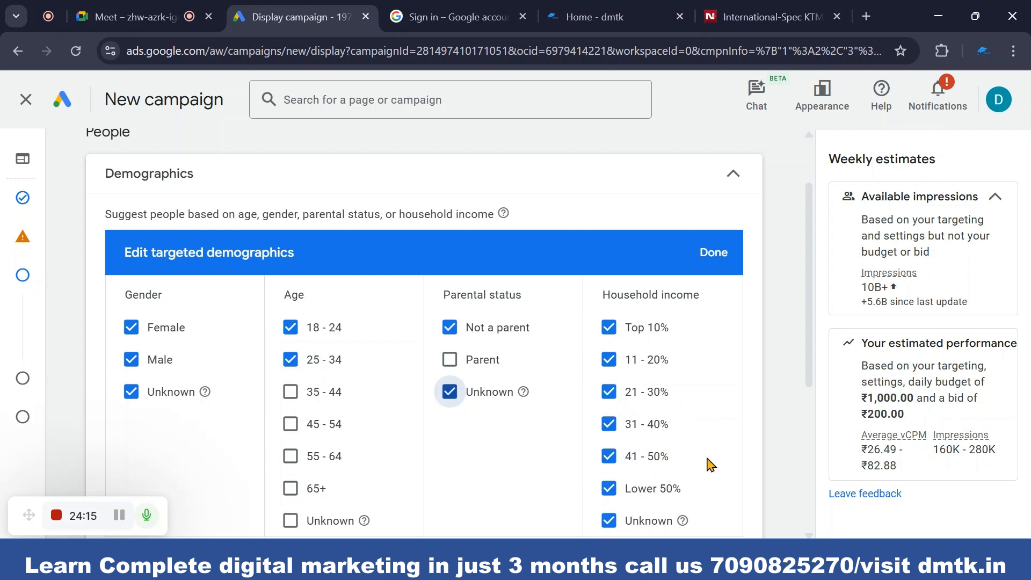
- Limit the targeted household incomes to 11 - 20%, 21 - 30% and 31 - 40%, excluding Top 10%, 41 - 50%, Lower 50% and Unknown
scroll(701, 478, "down", 2)
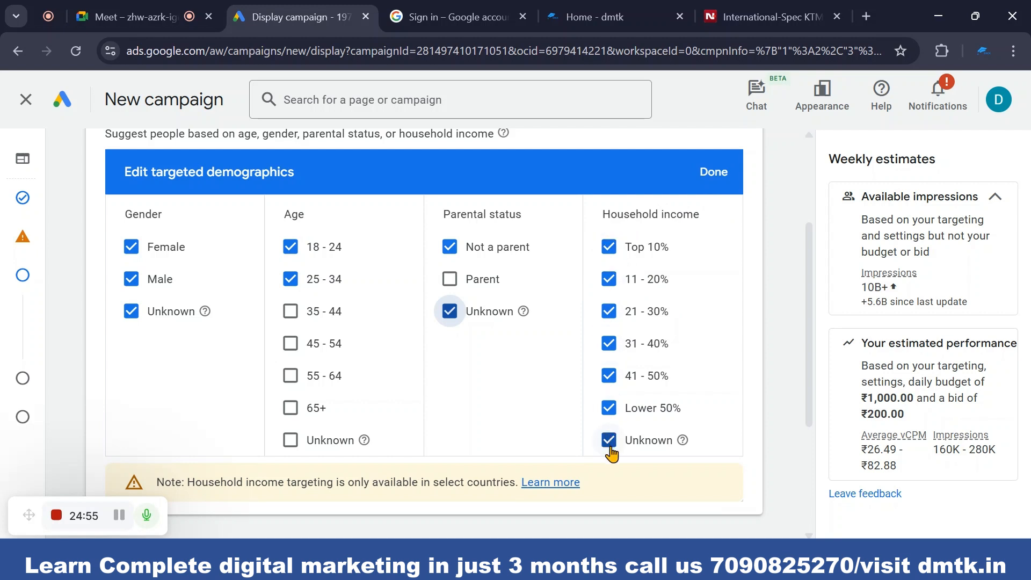
left_click(610, 408)
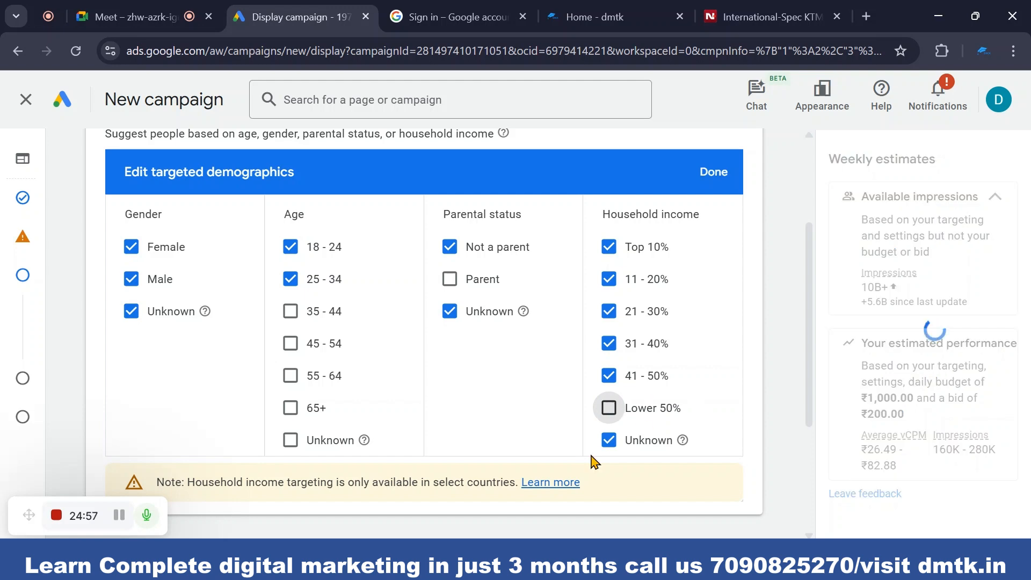
left_click(609, 440)
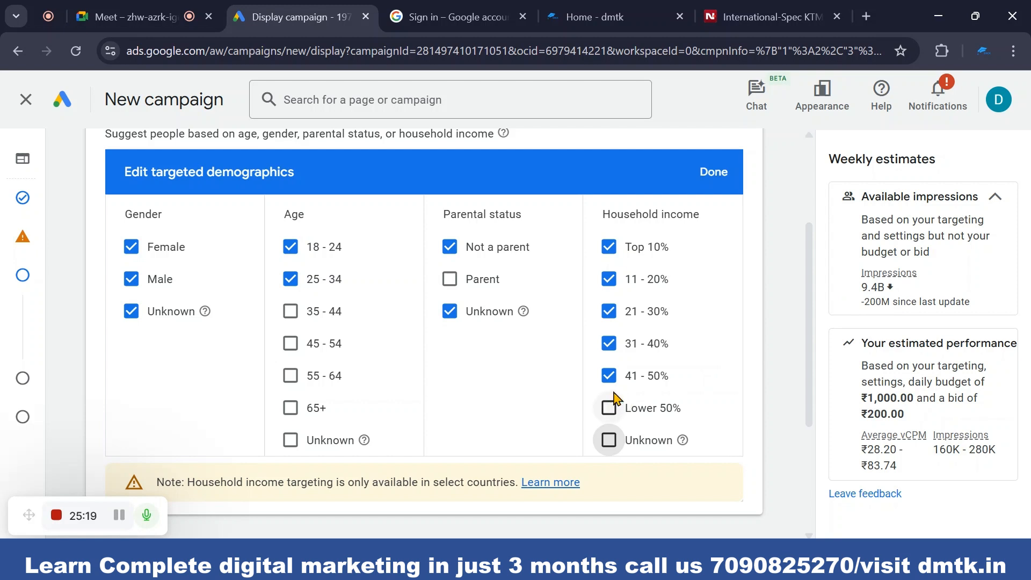
left_click(610, 253)
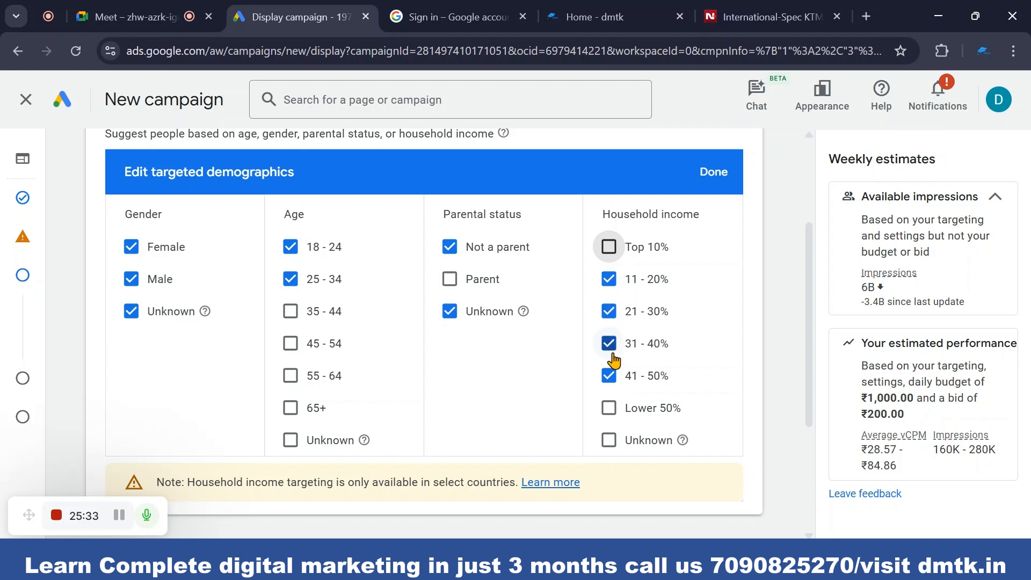
left_click(613, 316)
left_click(607, 312)
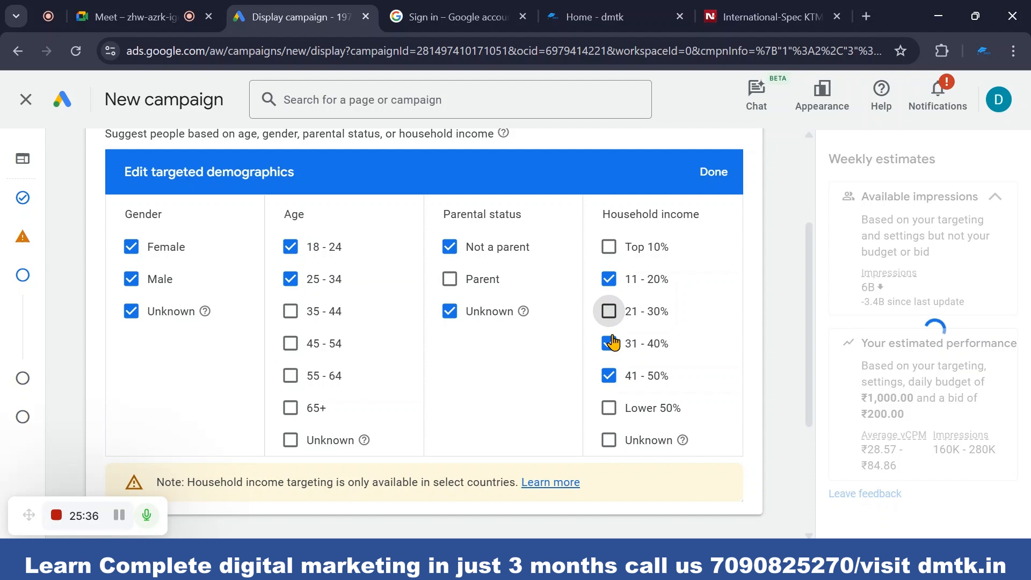
left_click(609, 376)
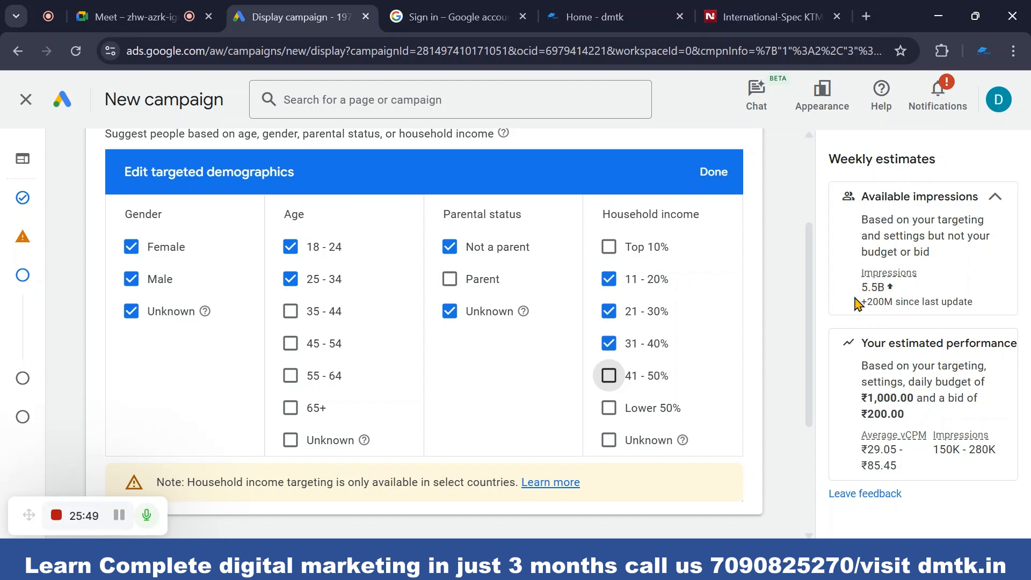
- Show the additional targeting types available for the campaign below the demographics and optimized targeting
scroll(502, 394, "down", 3)
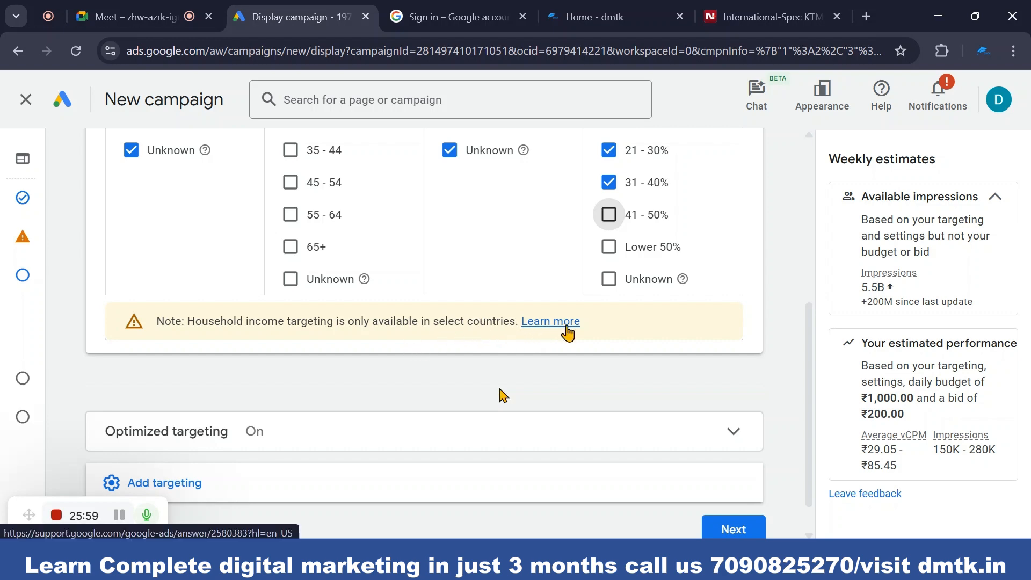
scroll(597, 285, "up", 3)
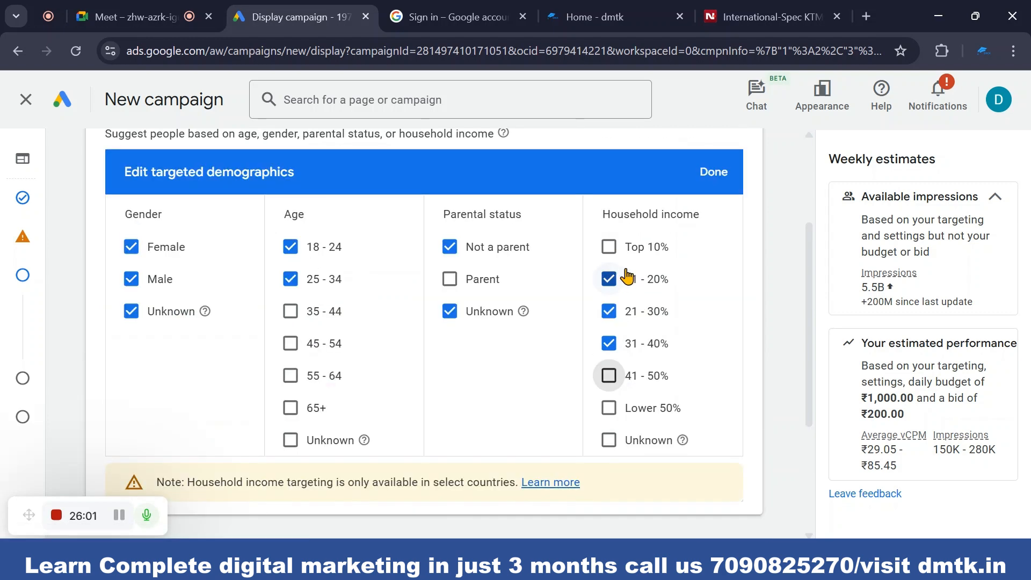
scroll(625, 243, "down", 3)
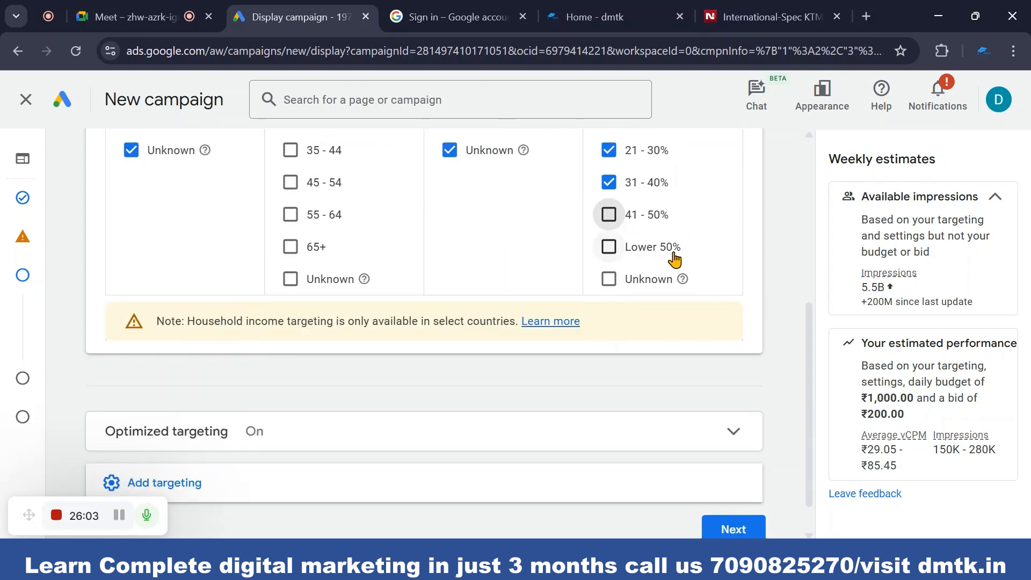
scroll(669, 258, "down", 1)
scroll(658, 258, "up", 7)
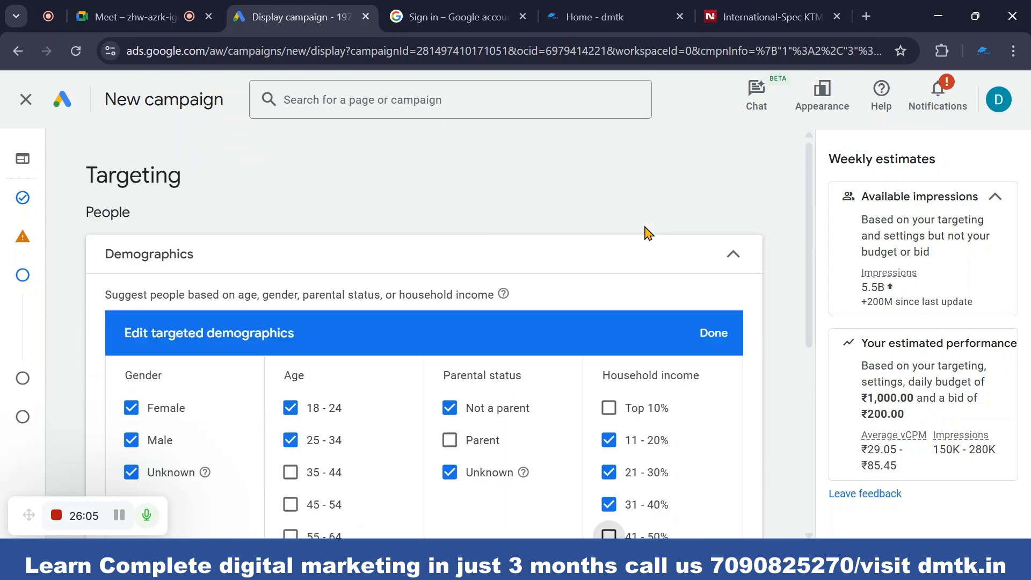
scroll(661, 257, "down", 7)
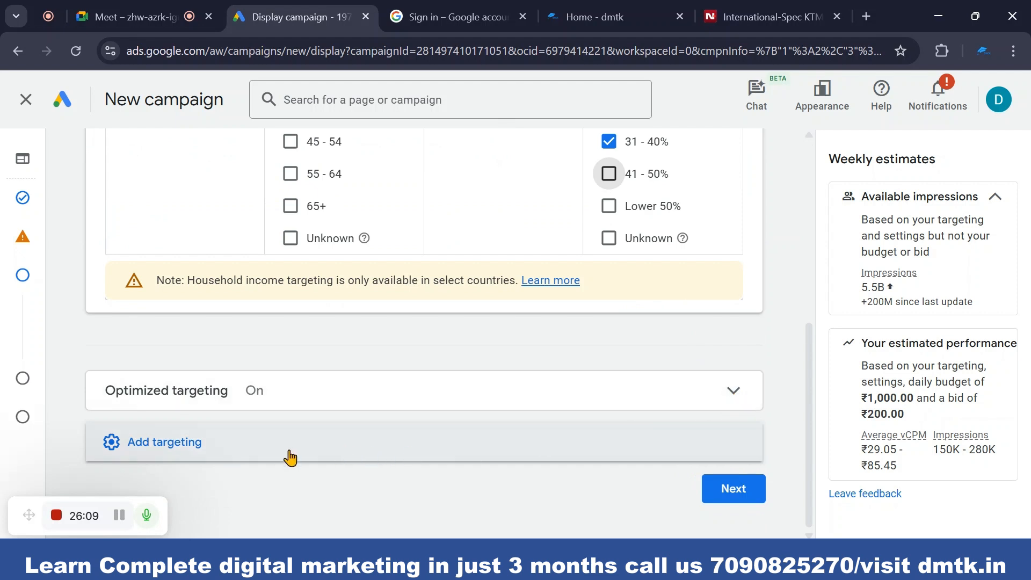
left_click(173, 456)
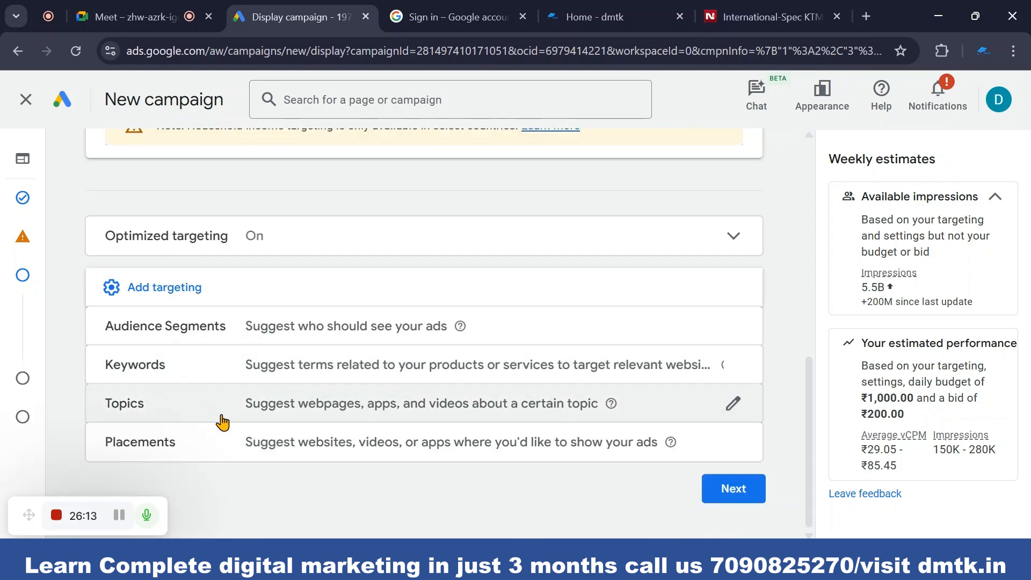
- Collapse Demographics to check its summary, expand it again, and look over the available targeting types
scroll(256, 413, "up", 8)
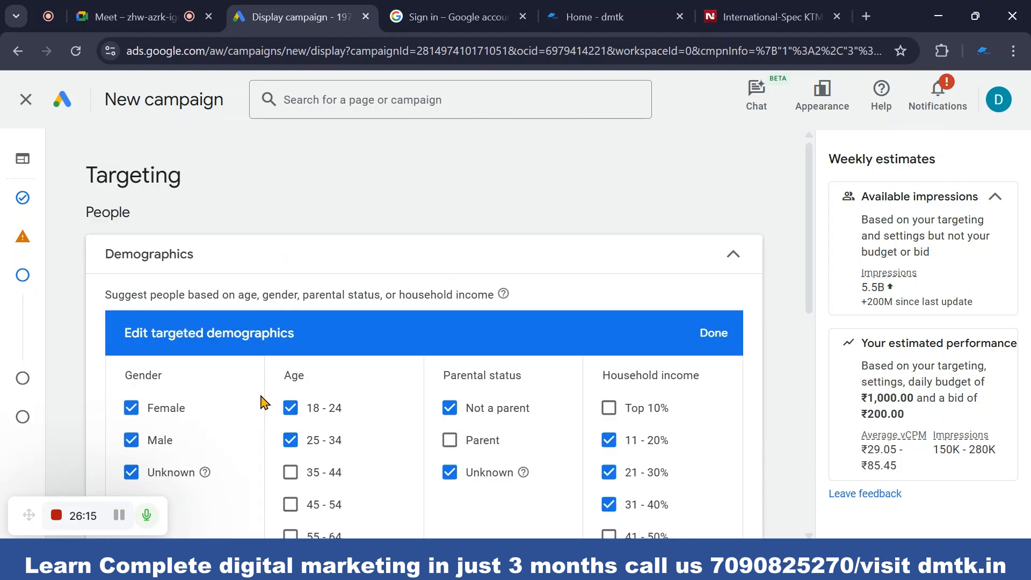
left_click(735, 256)
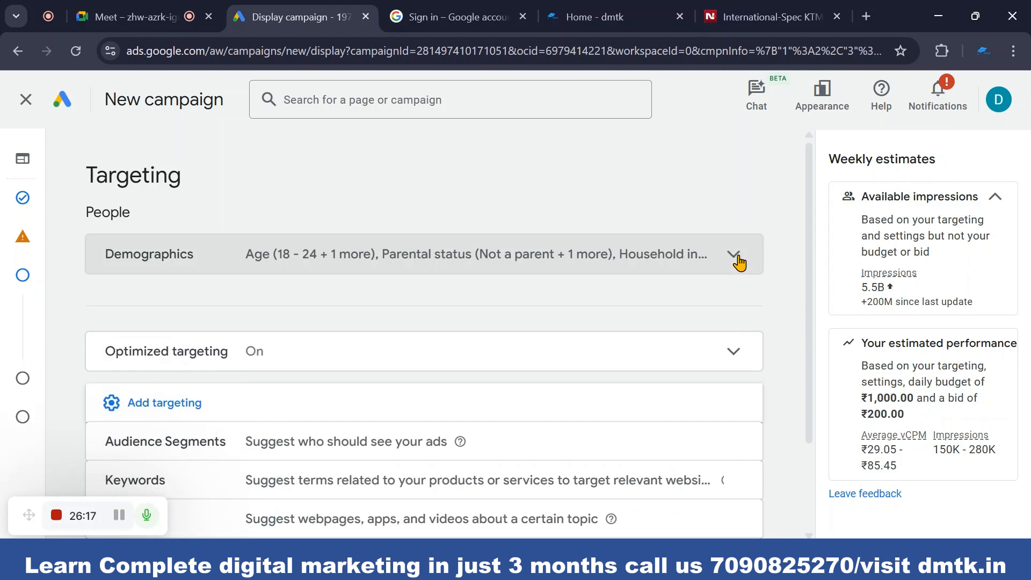
left_click(738, 262)
scroll(714, 341, "down", 5)
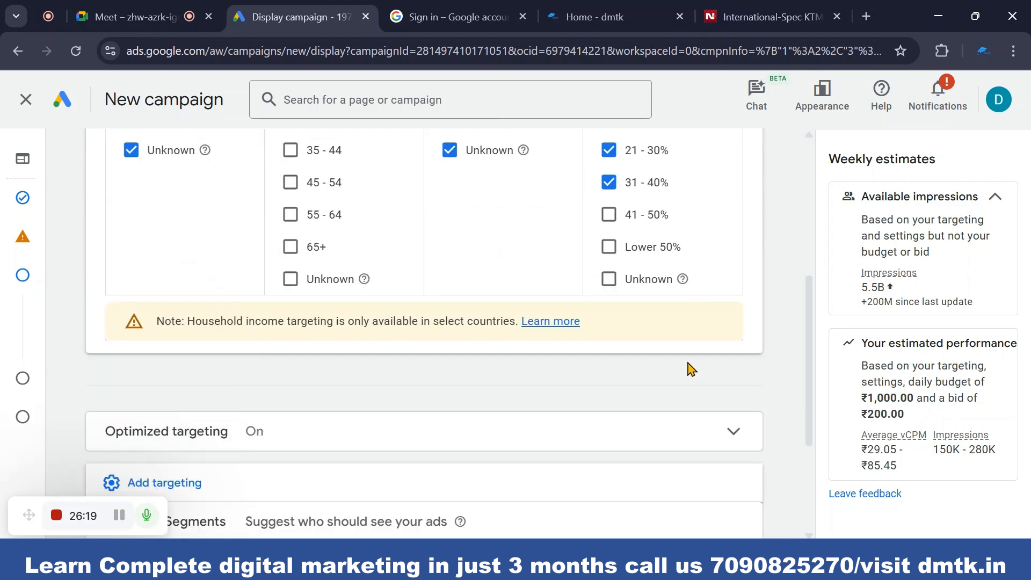
scroll(720, 400, "down", 3)
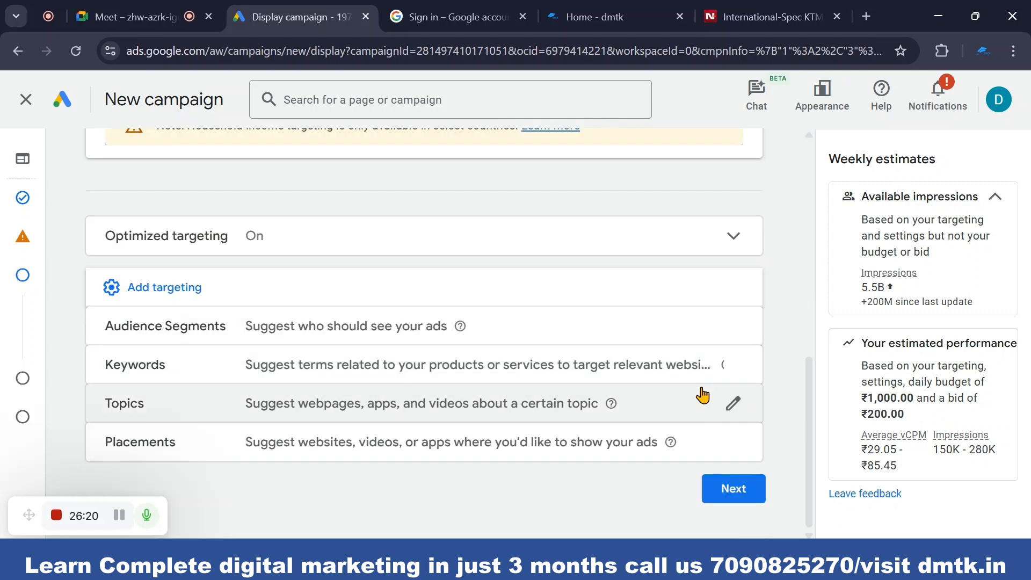
left_click(734, 489)
scroll(357, 408, "down", 3)
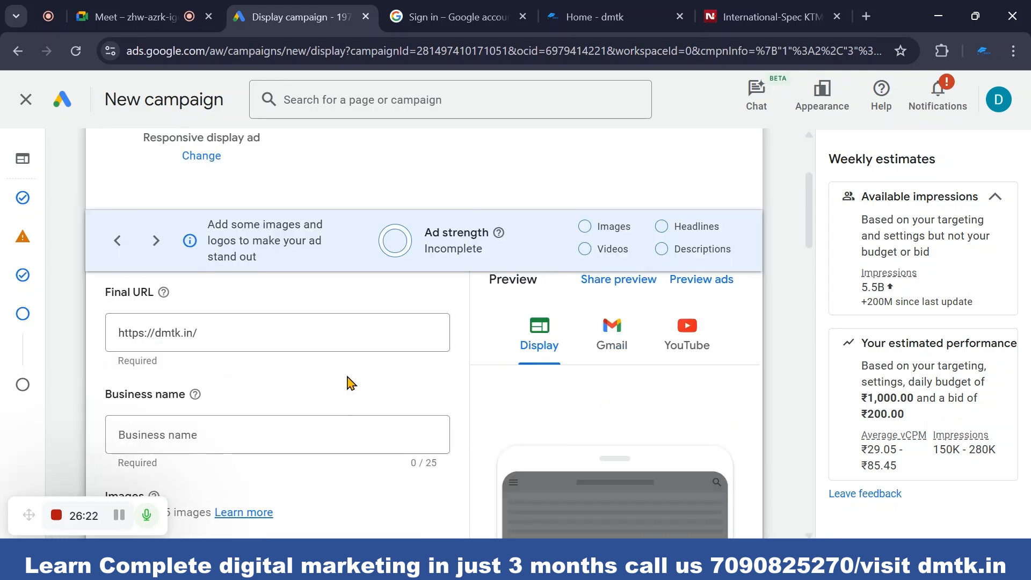
scroll(345, 398, "up", 3)
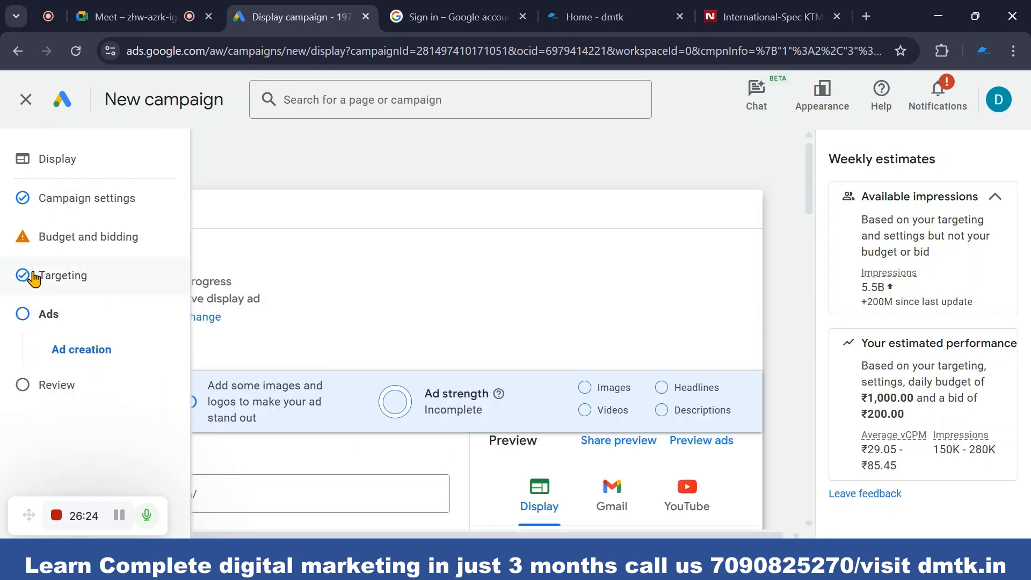
left_click(43, 277)
scroll(530, 361, "up", 3)
scroll(528, 381, "down", 3)
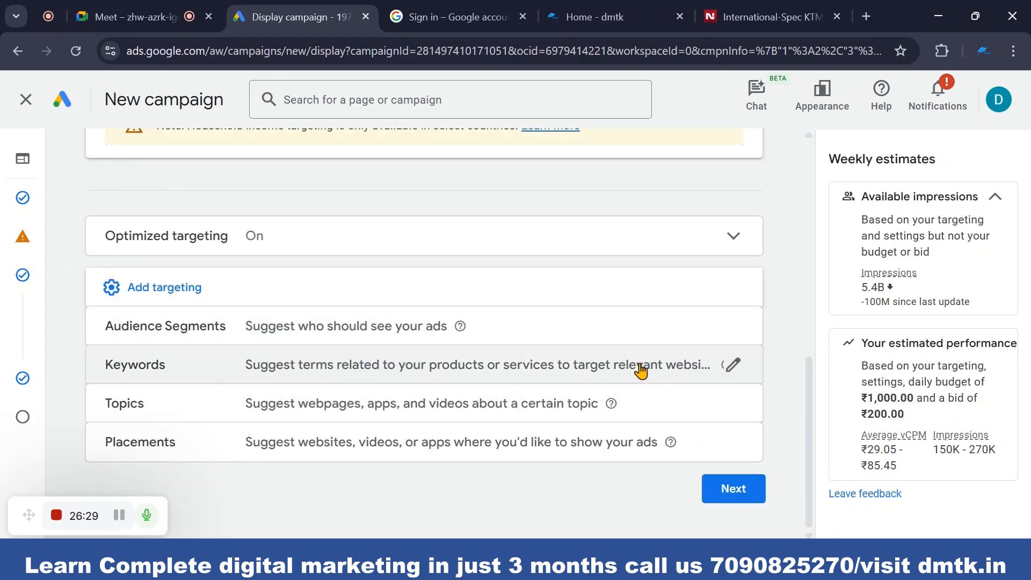
- Switch to the Notepad notes and highlight "income" in the targeting line
scroll(258, 359, "up", 2)
scroll(258, 359, "up", 6)
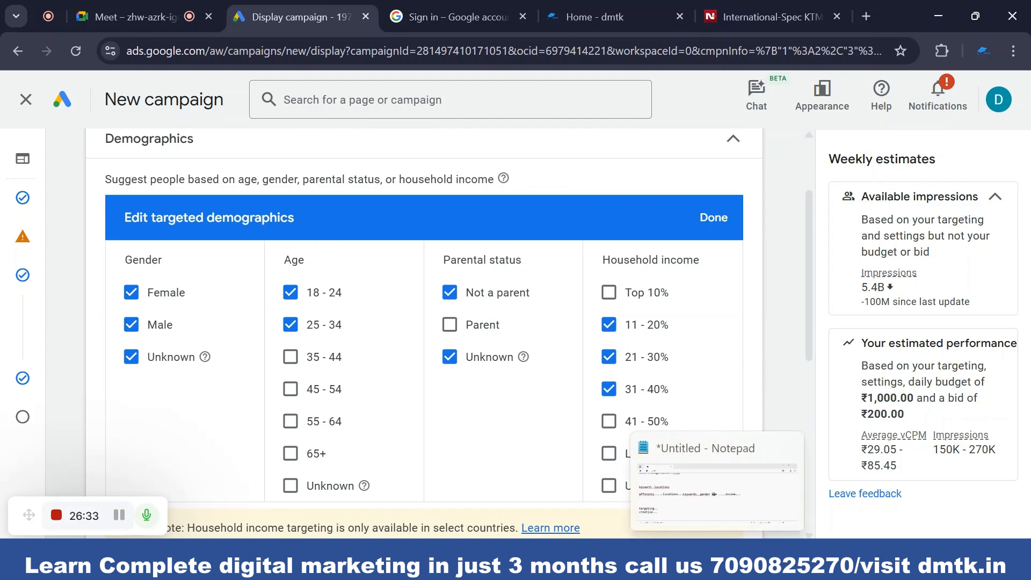
left_click(718, 561)
left_click_drag(422, 285, 643, 284)
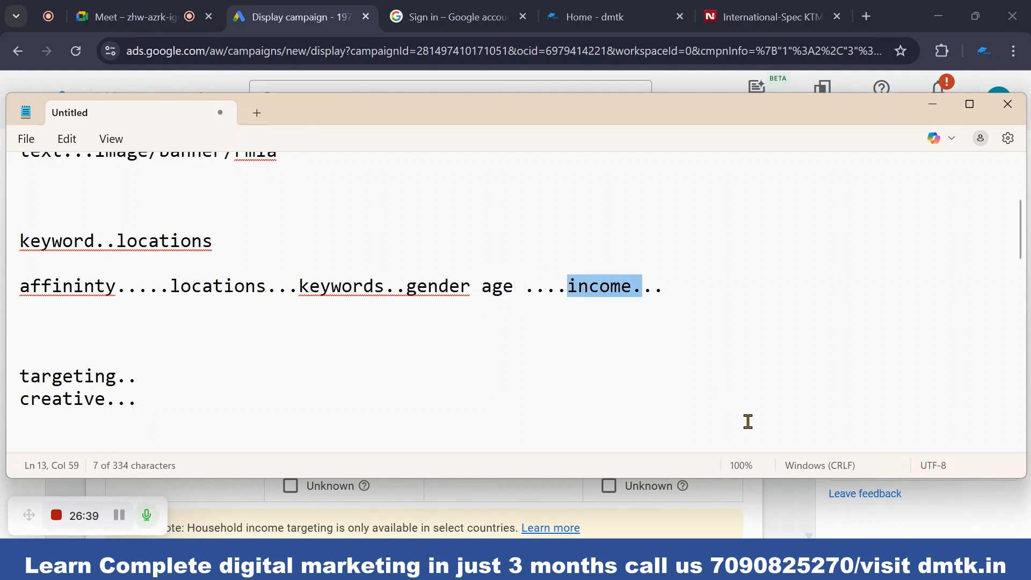
- Return to the Google Ads campaign and open the Audience Segments targeting for editing
mouse_move(661, 564)
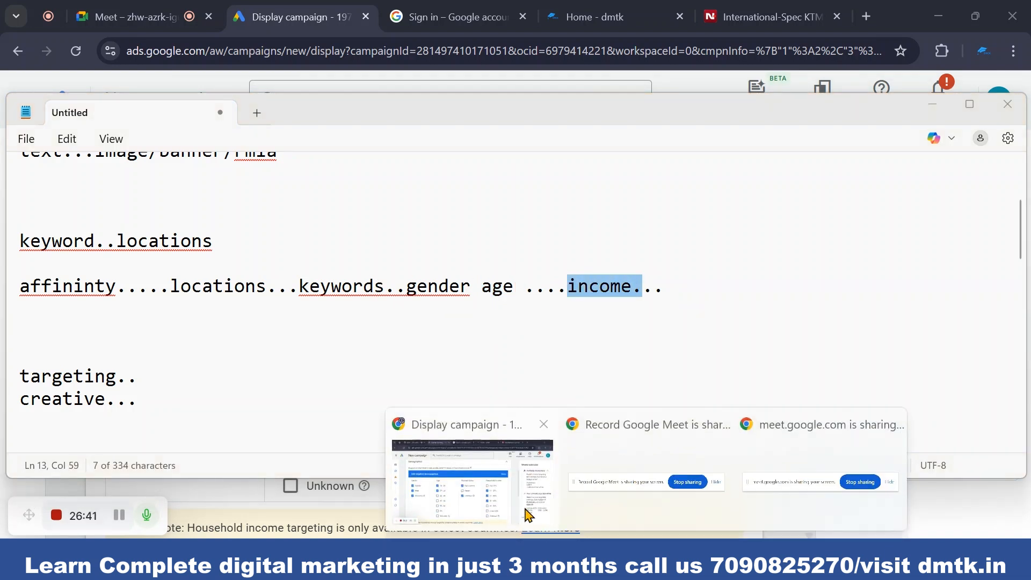
left_click(473, 473)
scroll(214, 265, "down", 4)
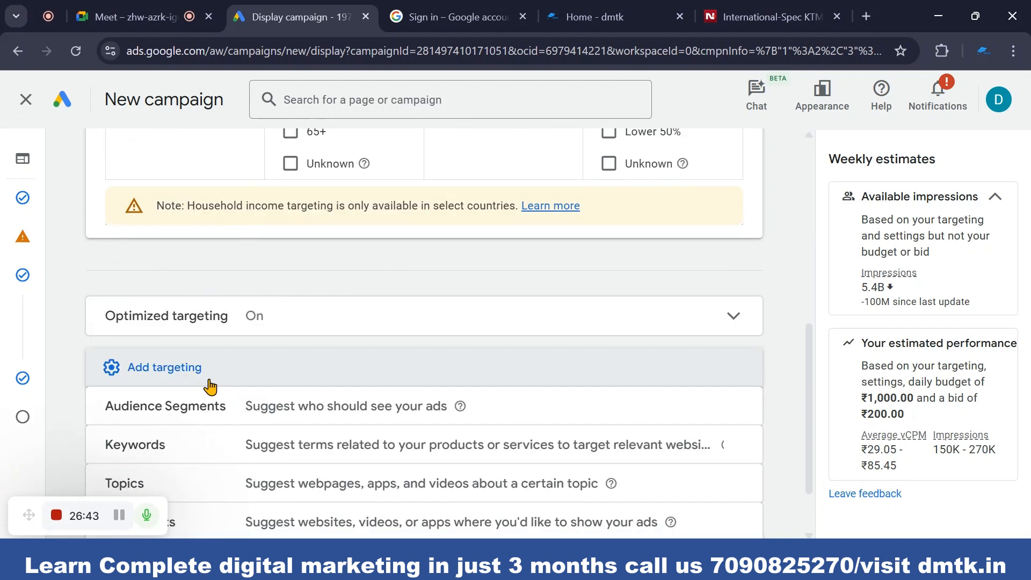
scroll(222, 381, "down", 1)
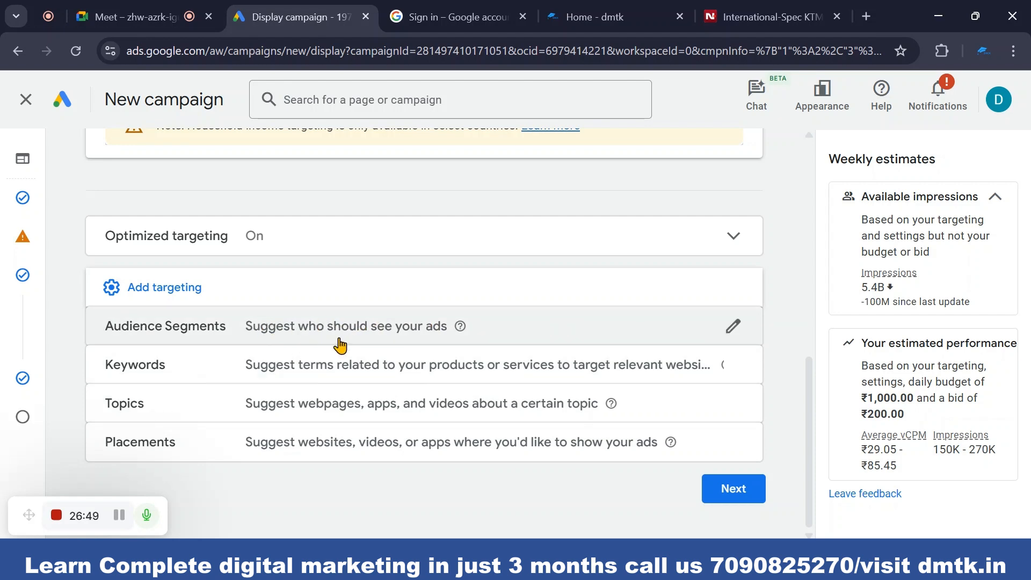
left_click(385, 329)
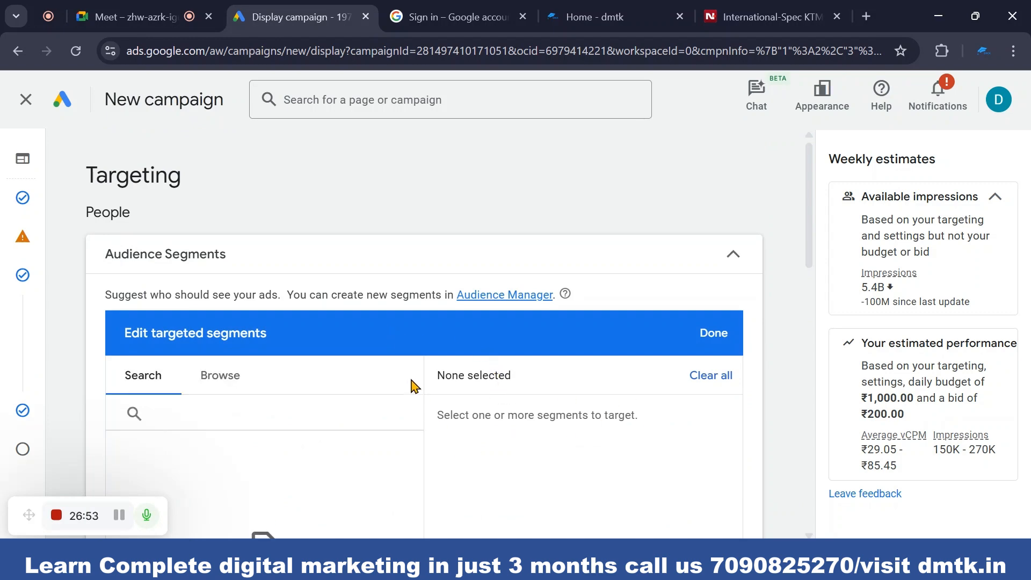
- Look over the targeted segments editor and display its browsable segment categories
scroll(406, 369, "down", 3)
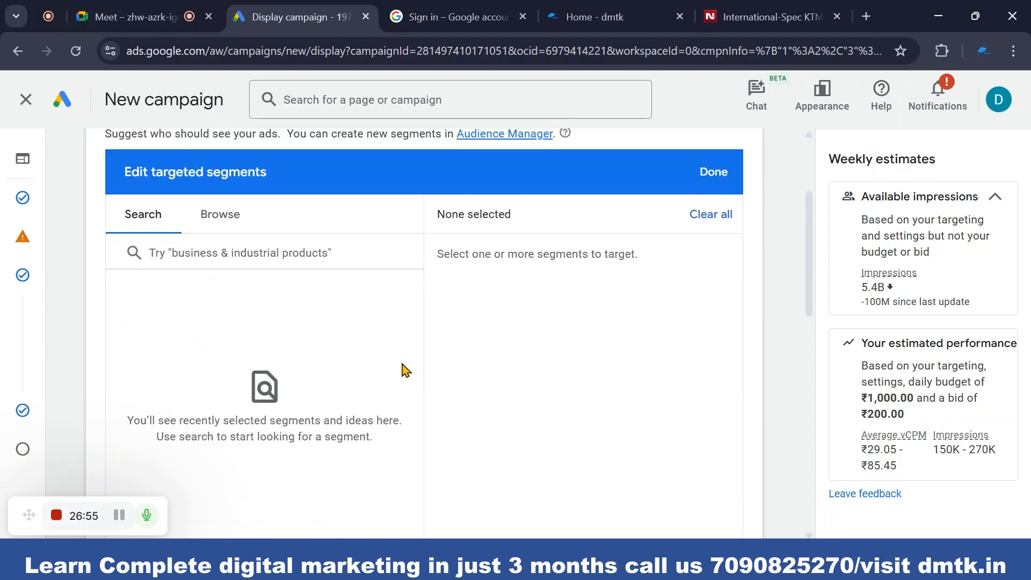
scroll(404, 370, "up", 3)
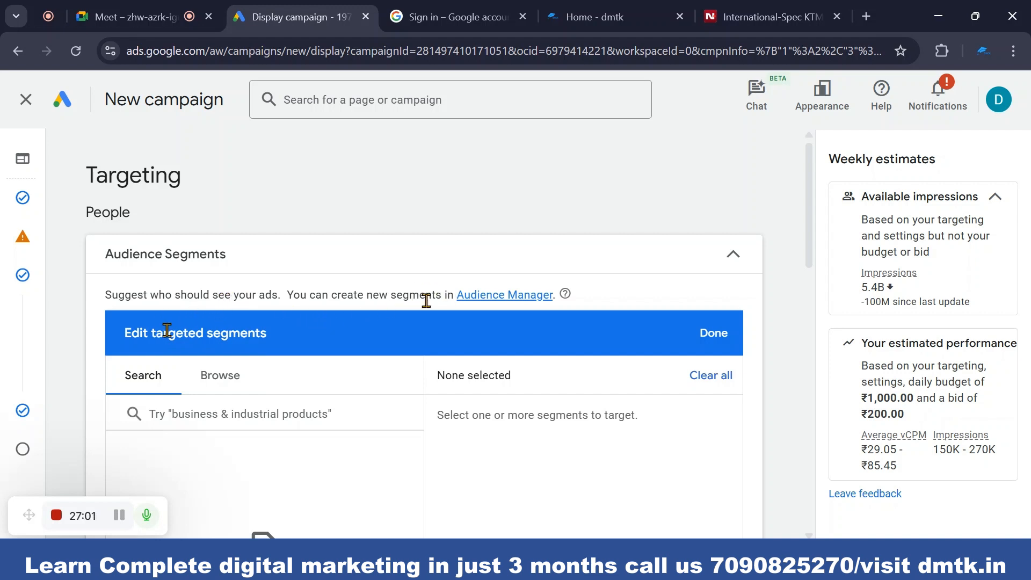
scroll(202, 421, "down", 2)
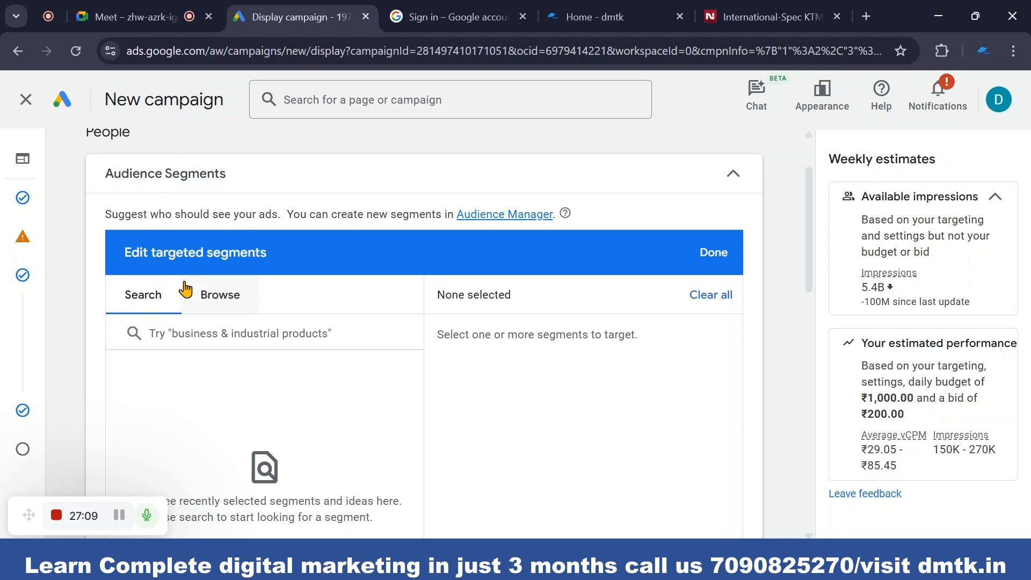
left_click(220, 301)
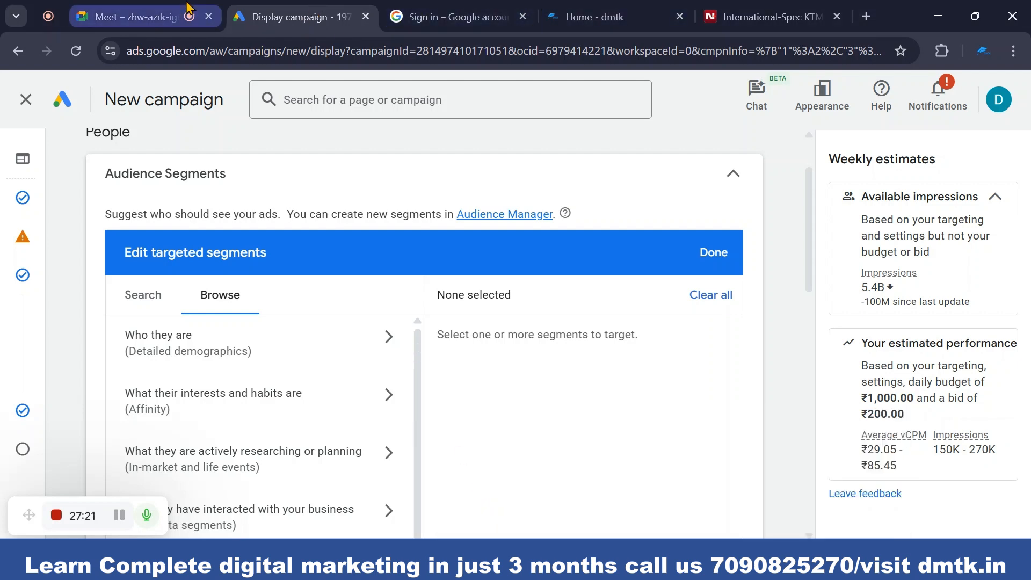
- Switch to the Google Meet call, mute the microphone and unmute it again
left_click(177, 15)
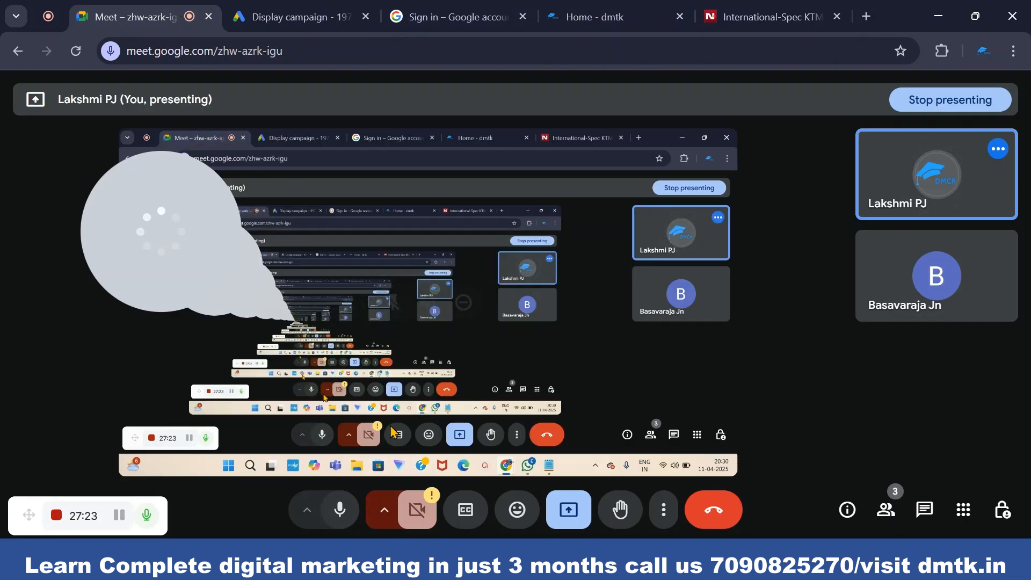
left_click(346, 516)
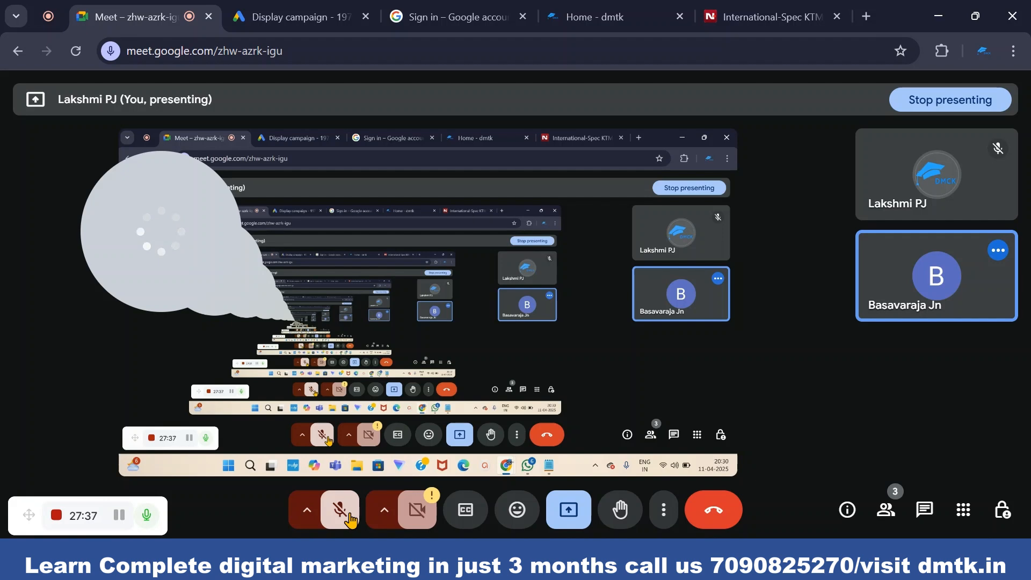
left_click(340, 511)
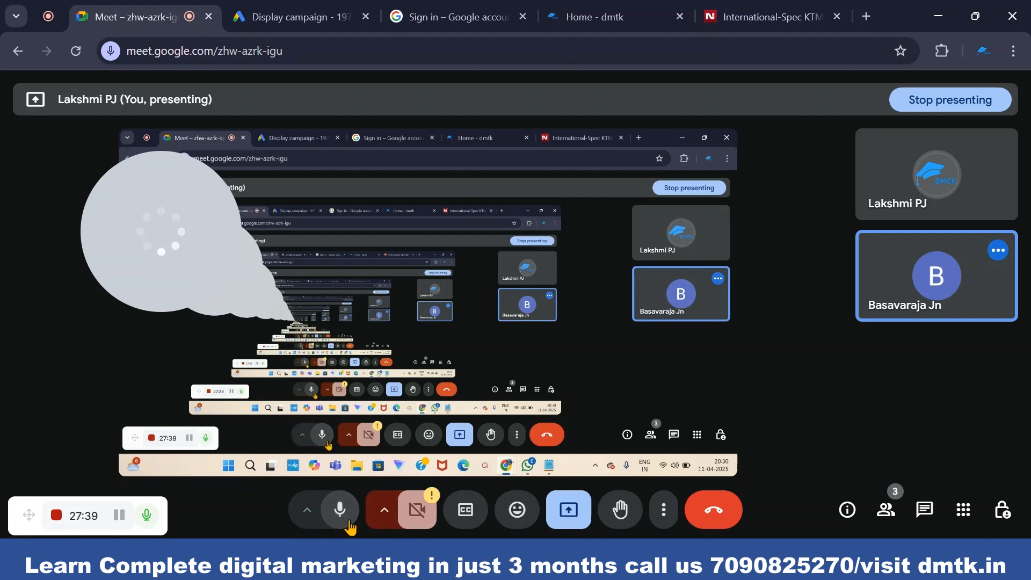
- Return to the Google Ads campaign and examine the search and browse views of the targeted segments editor
left_click(274, 11)
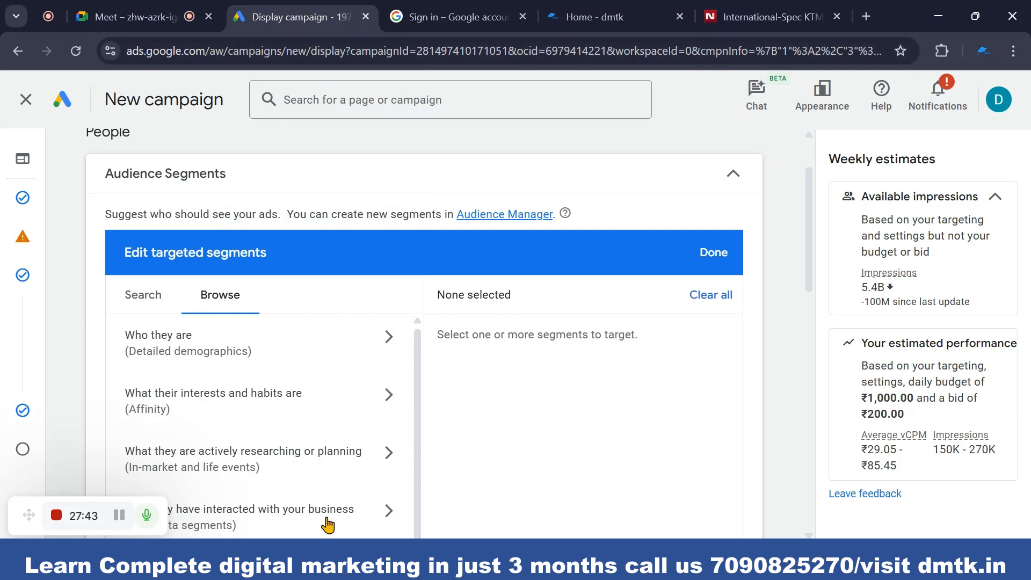
left_click(135, 296)
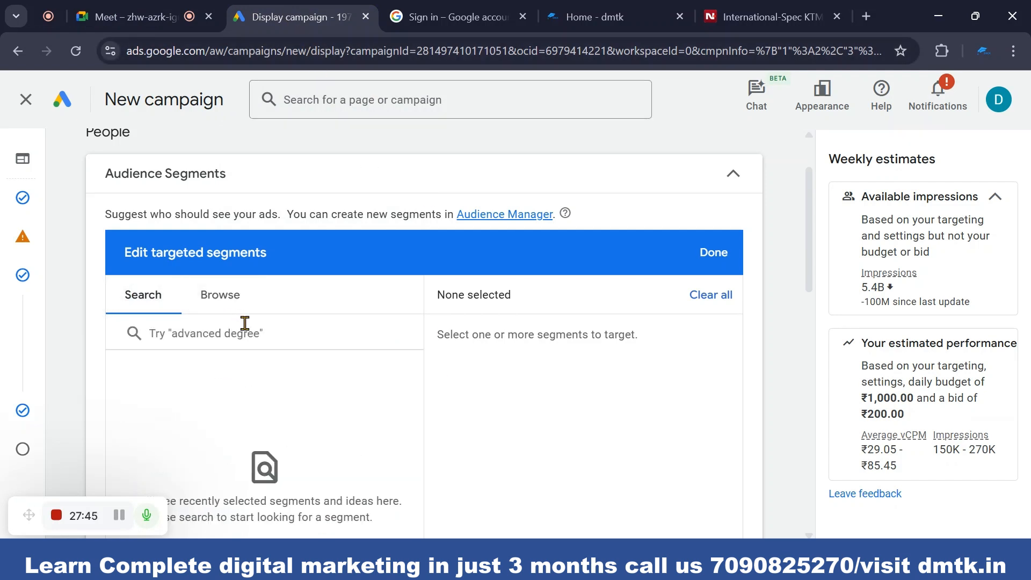
scroll(379, 325, "down", 1)
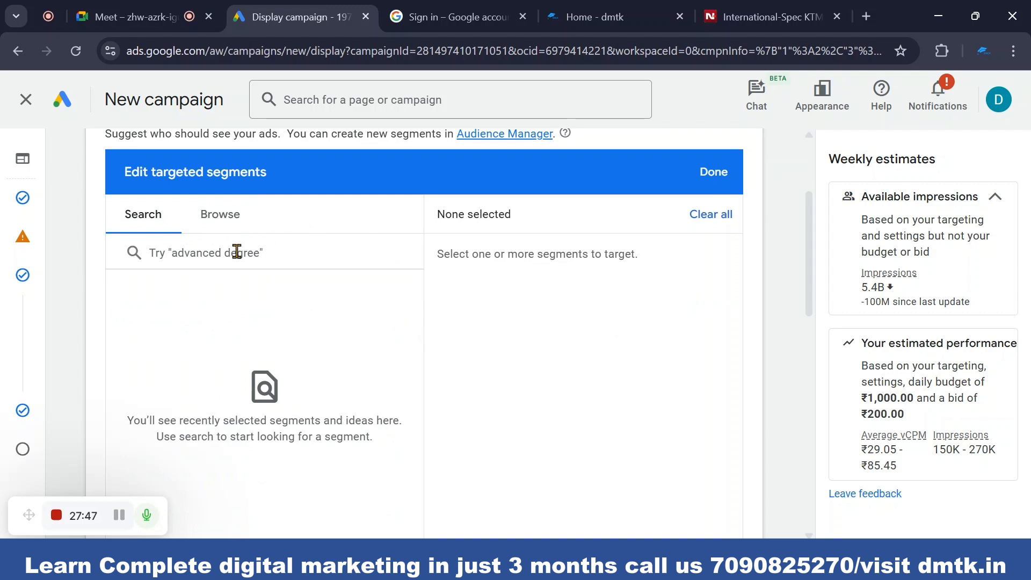
scroll(138, 278, "up", 1)
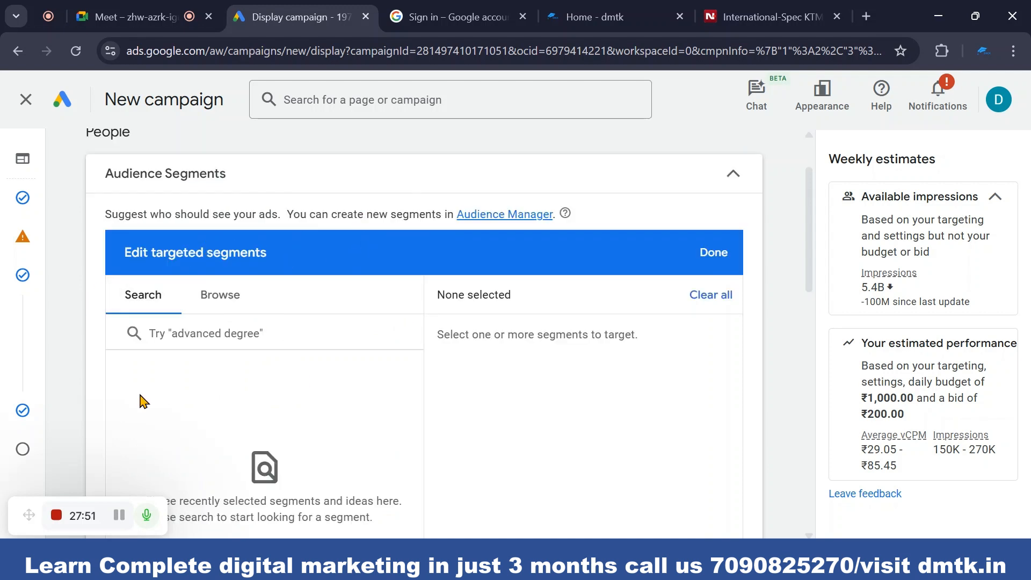
scroll(156, 464, "down", 1)
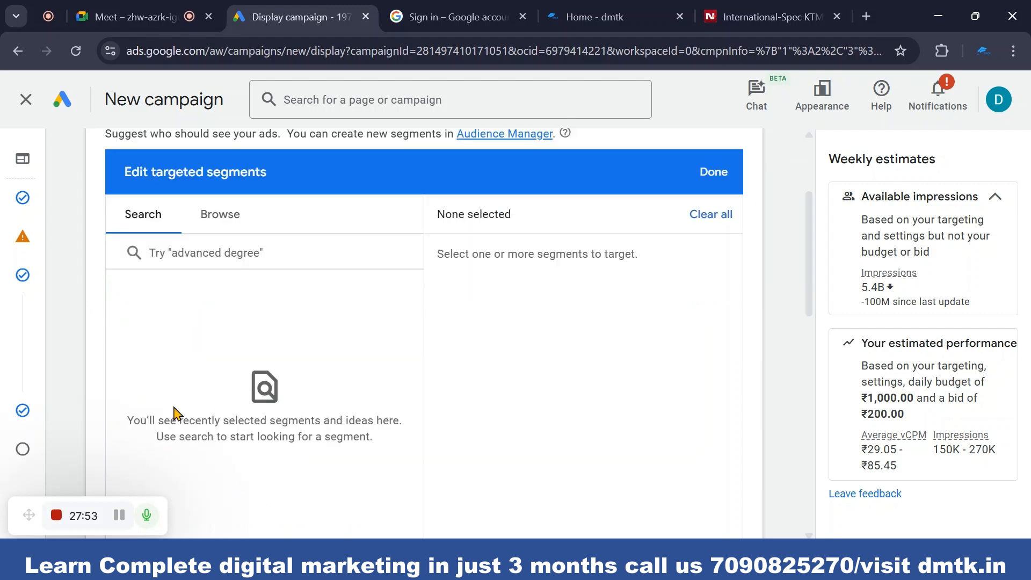
scroll(174, 413, "up", 2)
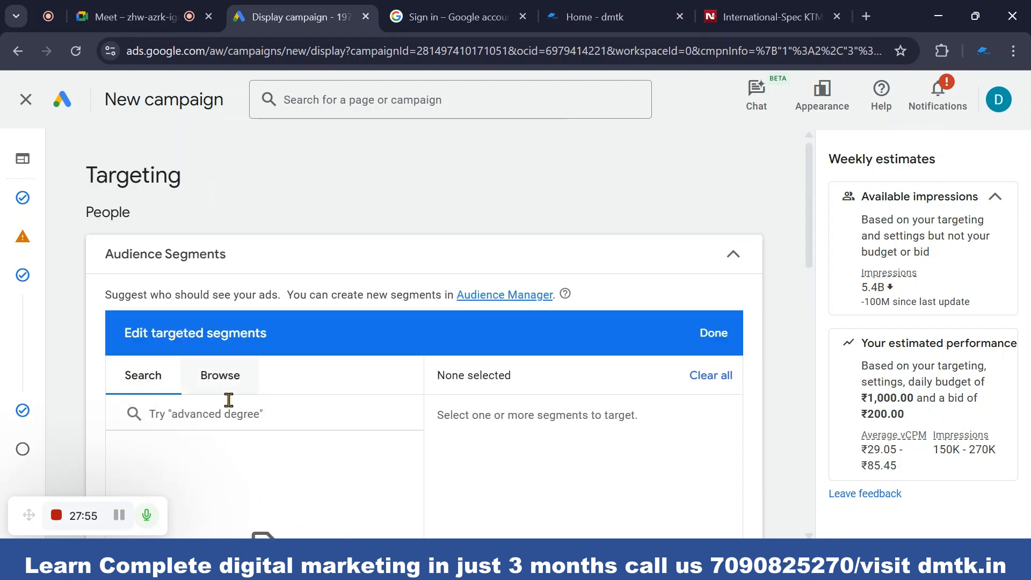
scroll(217, 422, "down", 1)
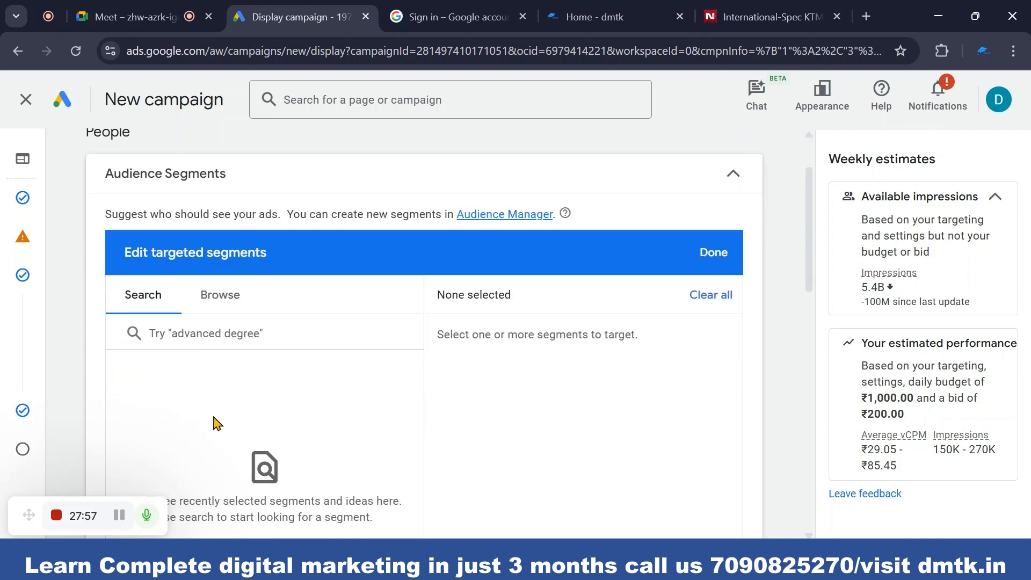
left_click(219, 296)
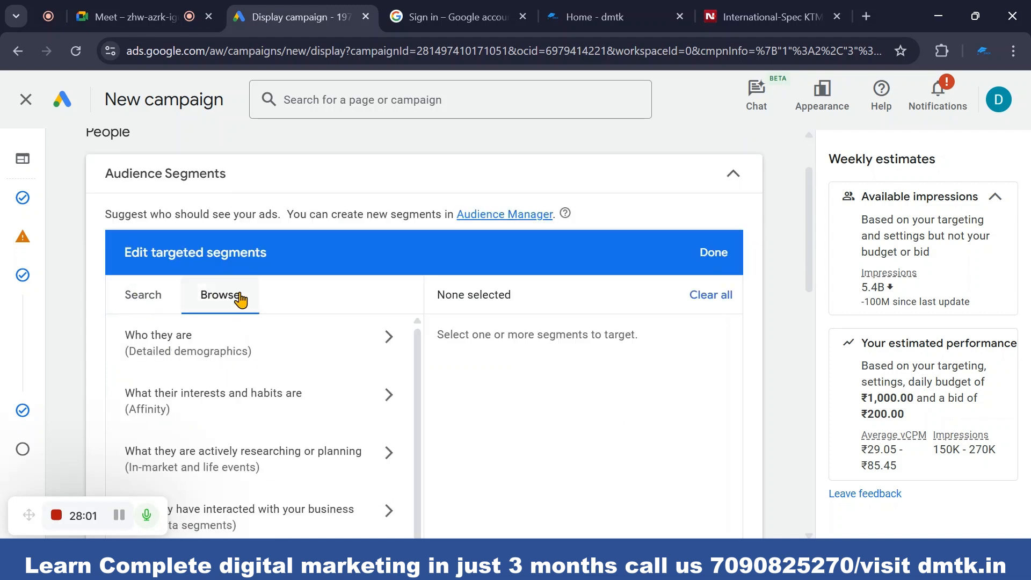
scroll(271, 473, "down", 5)
scroll(276, 340, "up", 5)
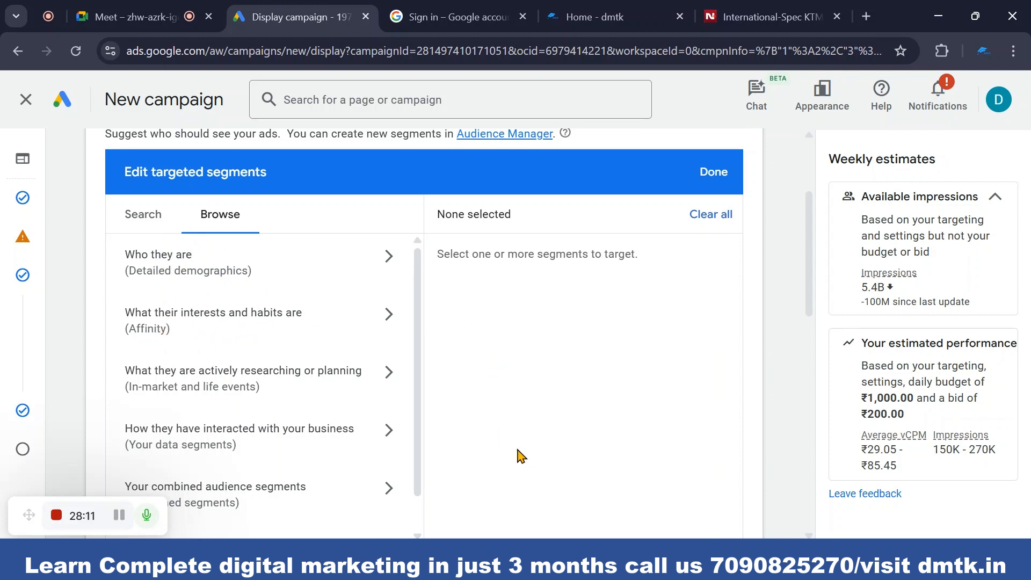
- Switch to the Notepad notes and insert a space after "affininty" in the targeting line
left_click(717, 561)
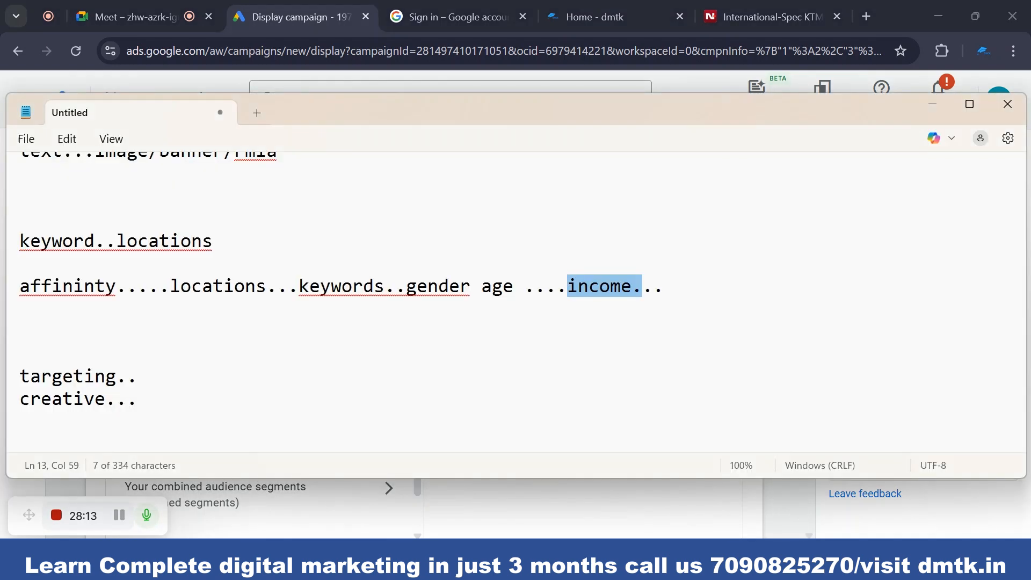
scroll(36, 323, "up", 1)
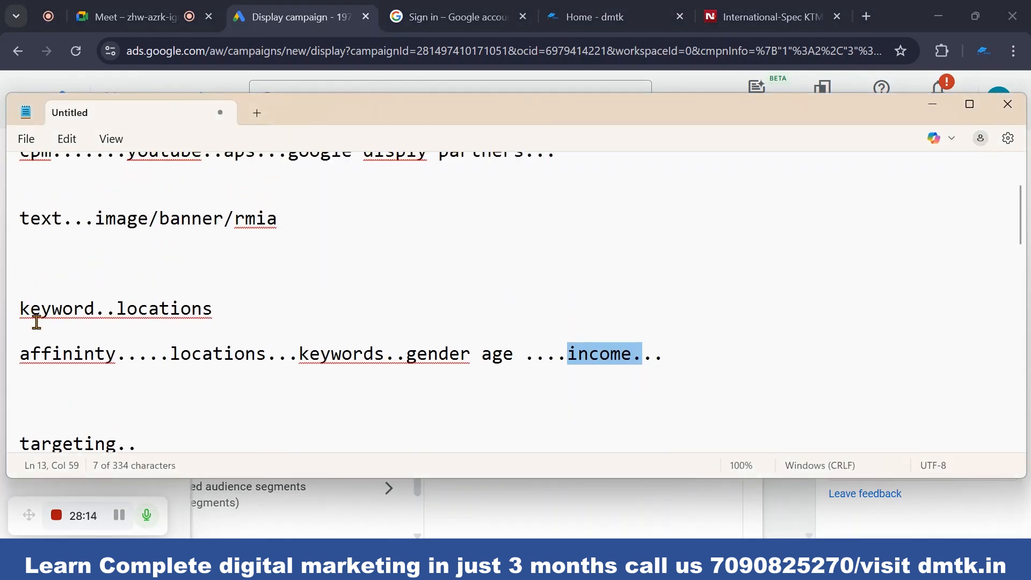
triple_click(13, 364)
left_click(118, 355)
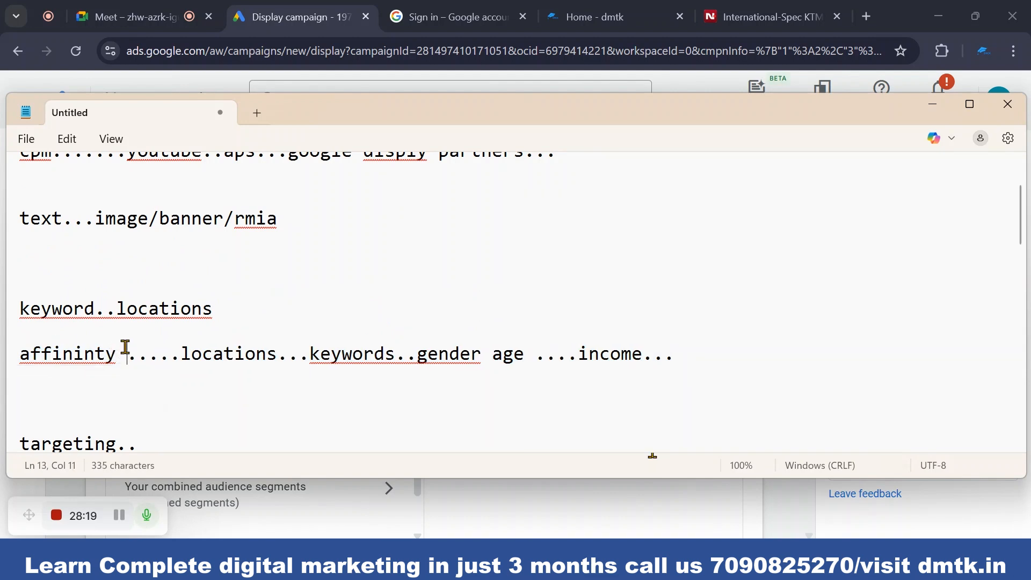
- Return to the Google Ads campaign and open the "What their interests and habits are" (Affinity) segment category
mouse_move(647, 559)
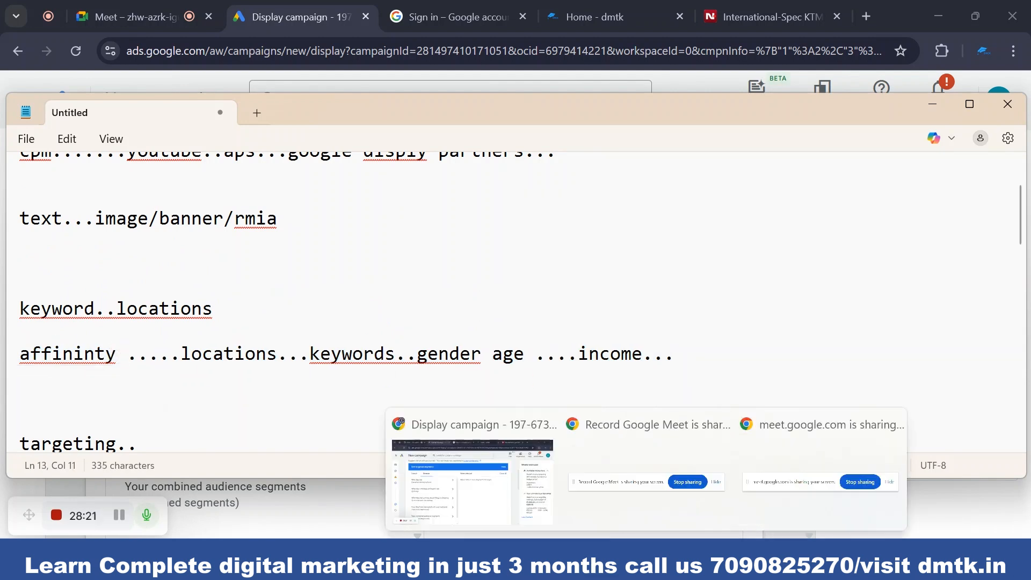
left_click(473, 481)
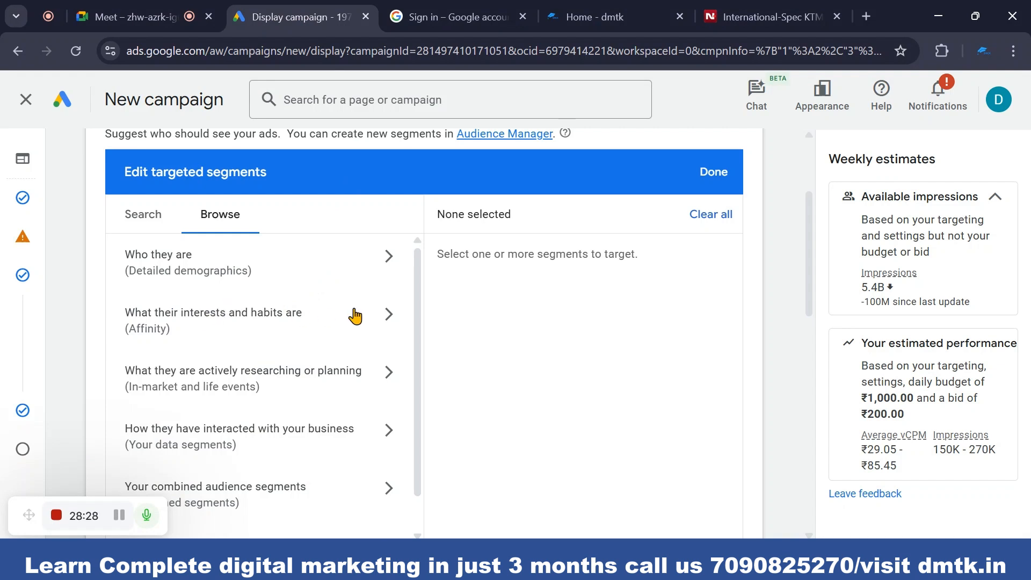
left_click(388, 316)
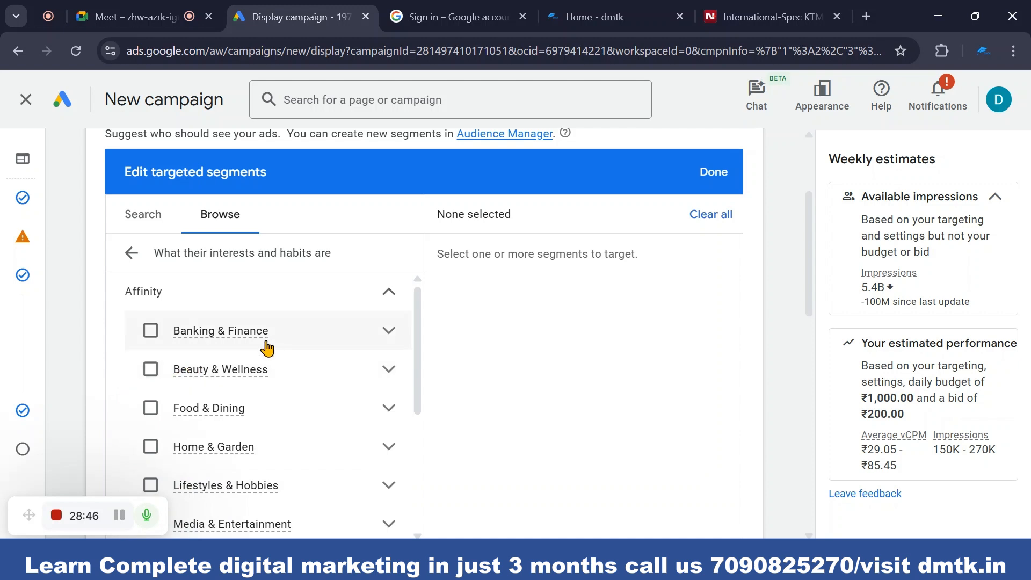
- Select the Banking & Finance affinity segment, look at its subsegments, and deselect it again
left_click(152, 344)
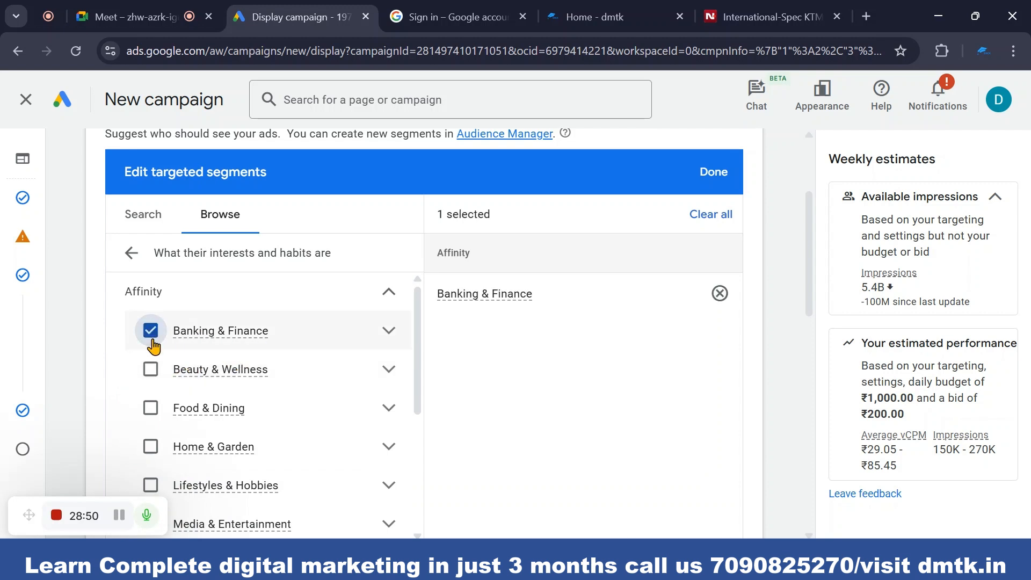
left_click(390, 334)
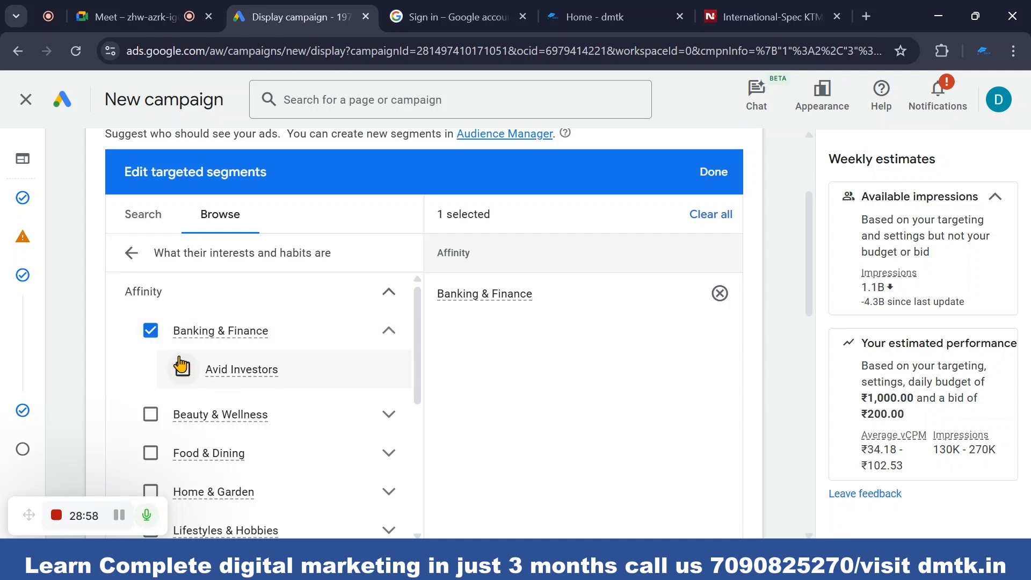
left_click(386, 333)
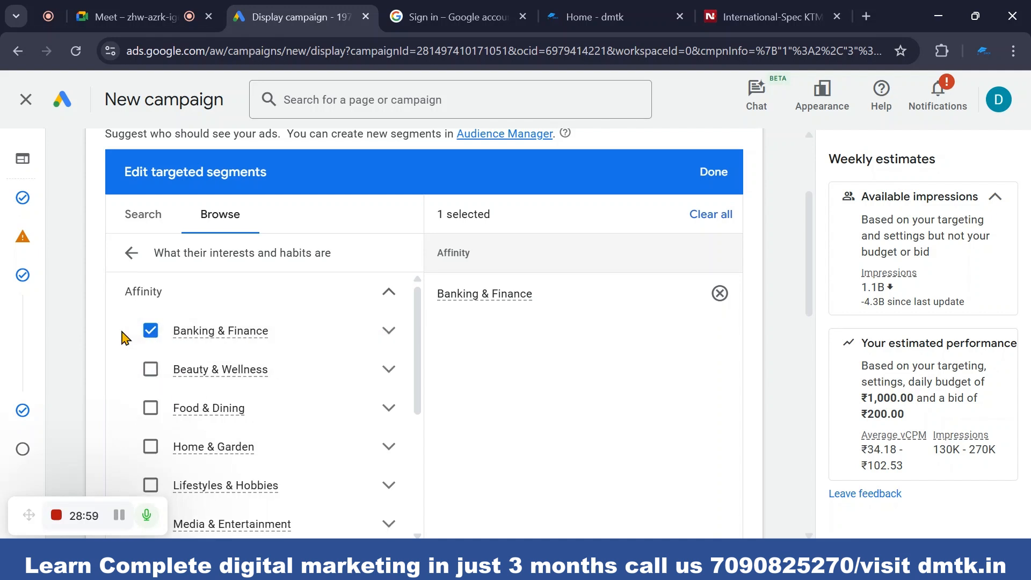
left_click(151, 333)
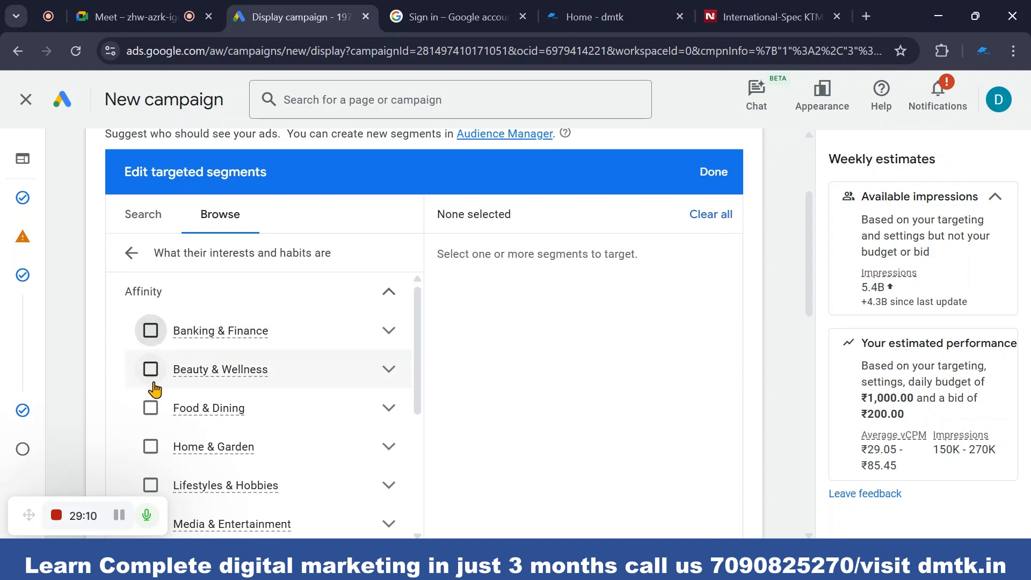
- Expand the Beauty & Wellness affinity segment to view its subsegments and collapse it again
left_click(389, 372)
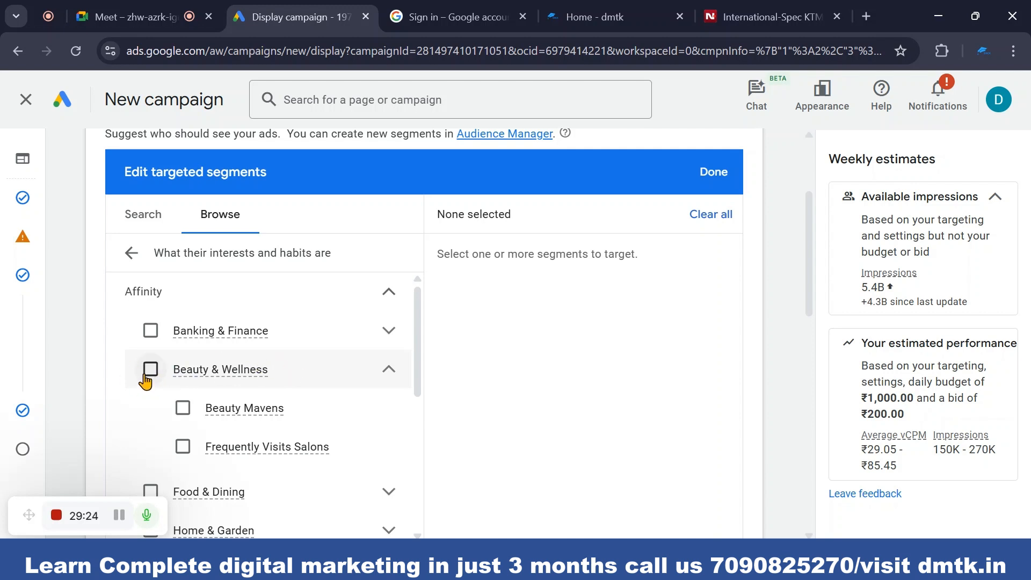
left_click(389, 369)
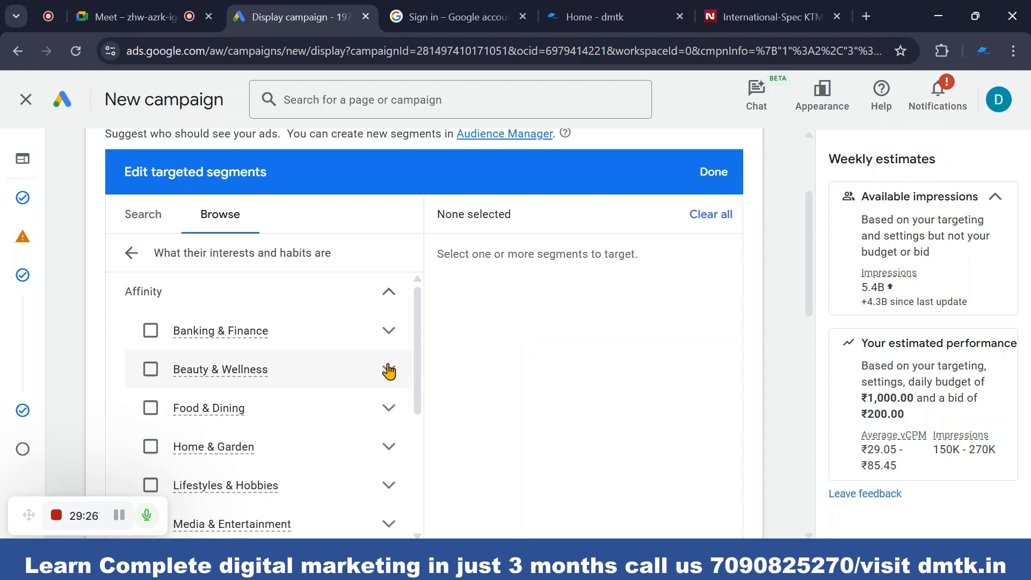
scroll(169, 346, "down", 3)
scroll(154, 369, "up", 2)
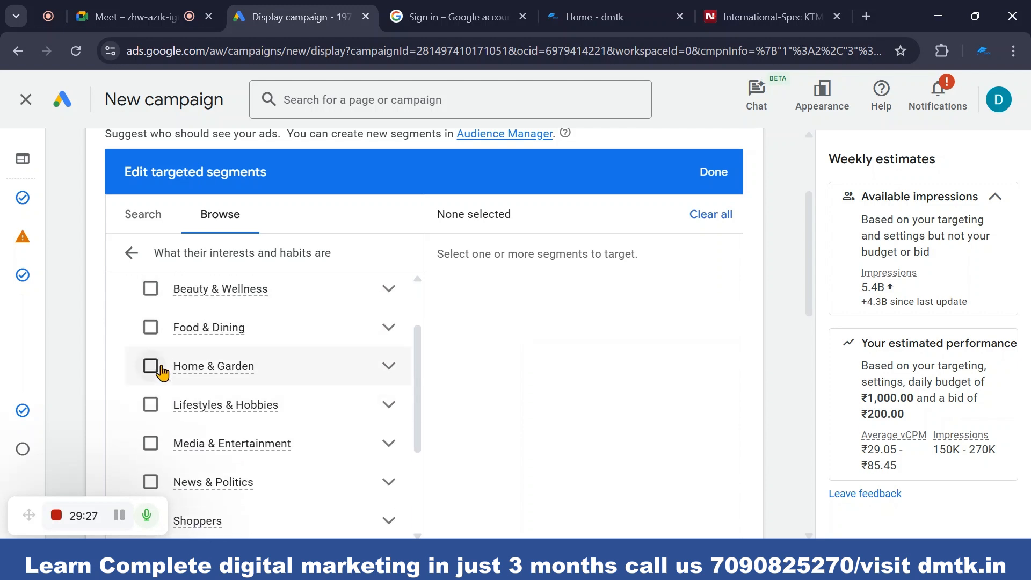
- Expand the Food & Dining affinity segment and examine its subsegments
left_click(390, 330)
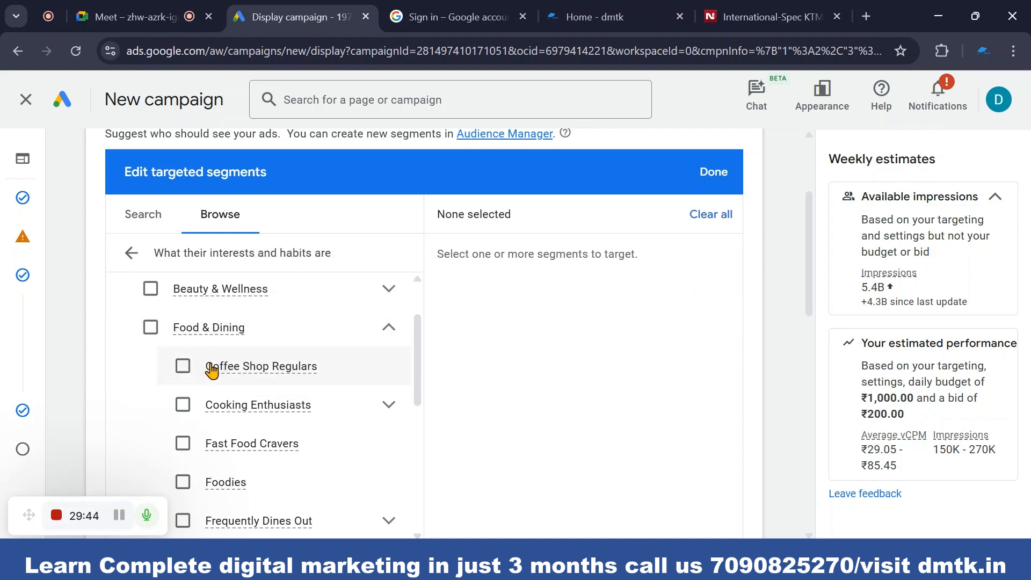
scroll(211, 408, "down", 2)
scroll(204, 446, "up", 2)
mouse_move(253, 379)
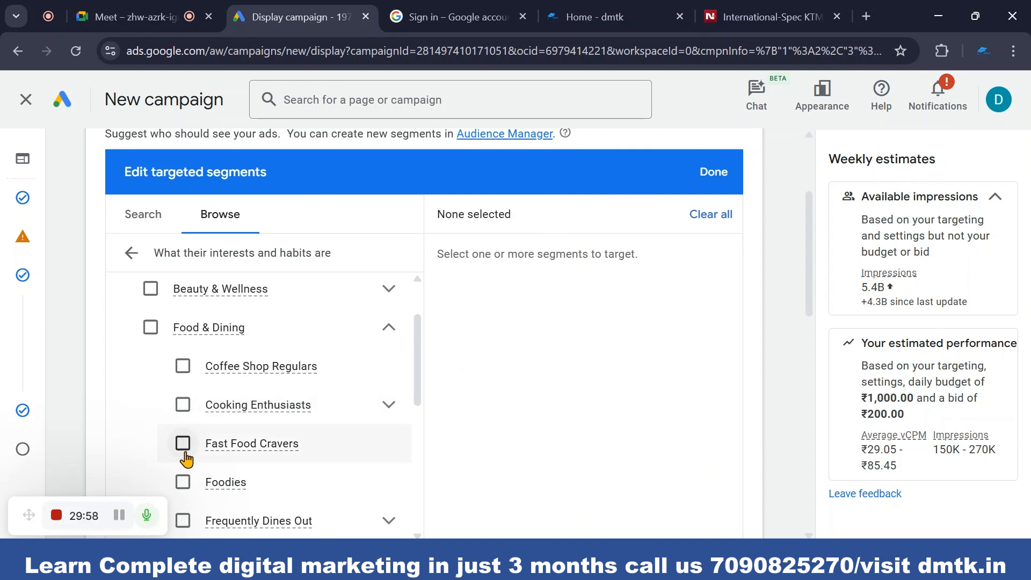
scroll(180, 473, "down", 2)
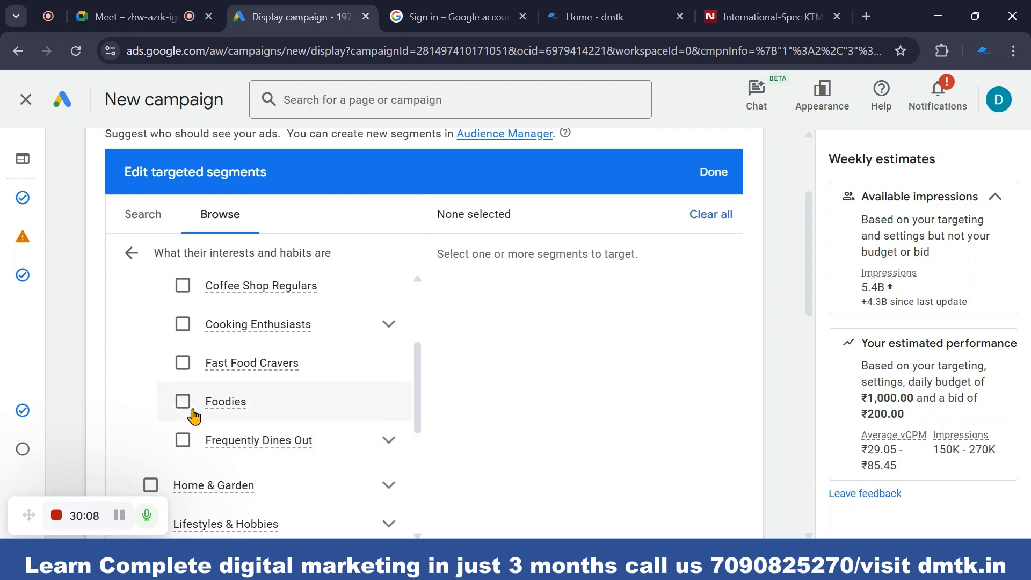
scroll(202, 373, "up", 2)
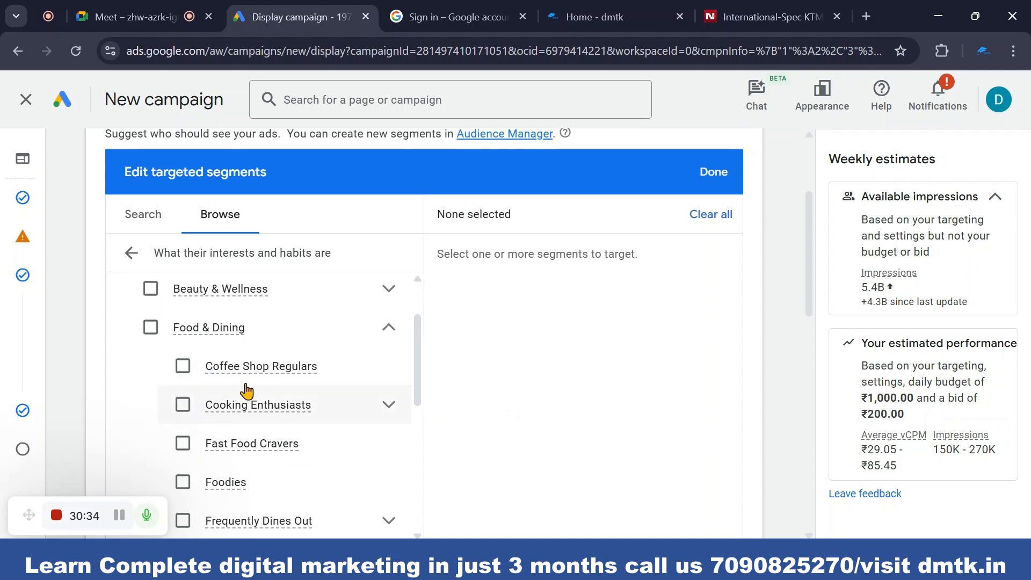
mouse_move(210, 382)
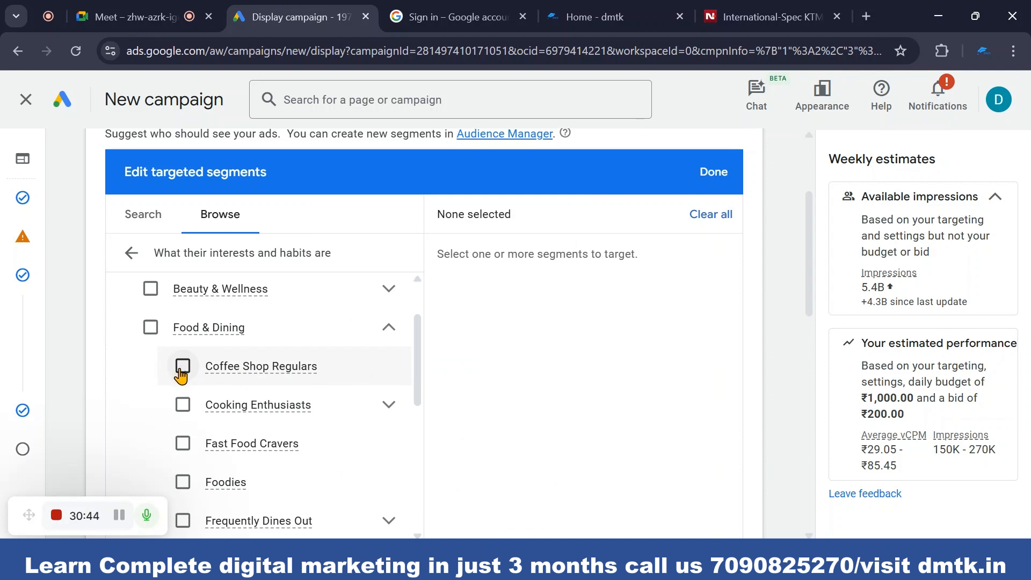
scroll(186, 370, "down", 5)
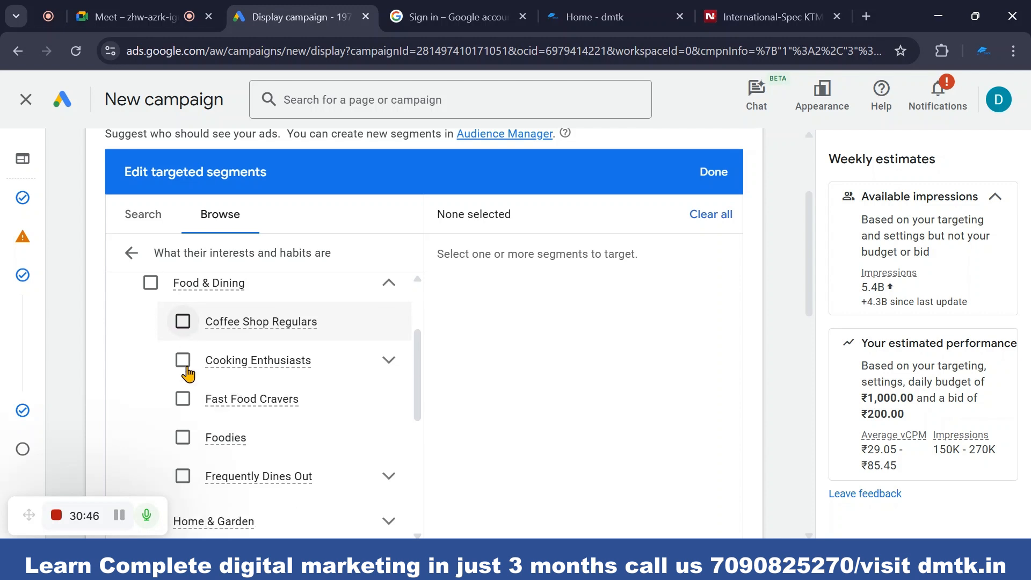
scroll(231, 339, "up", 3)
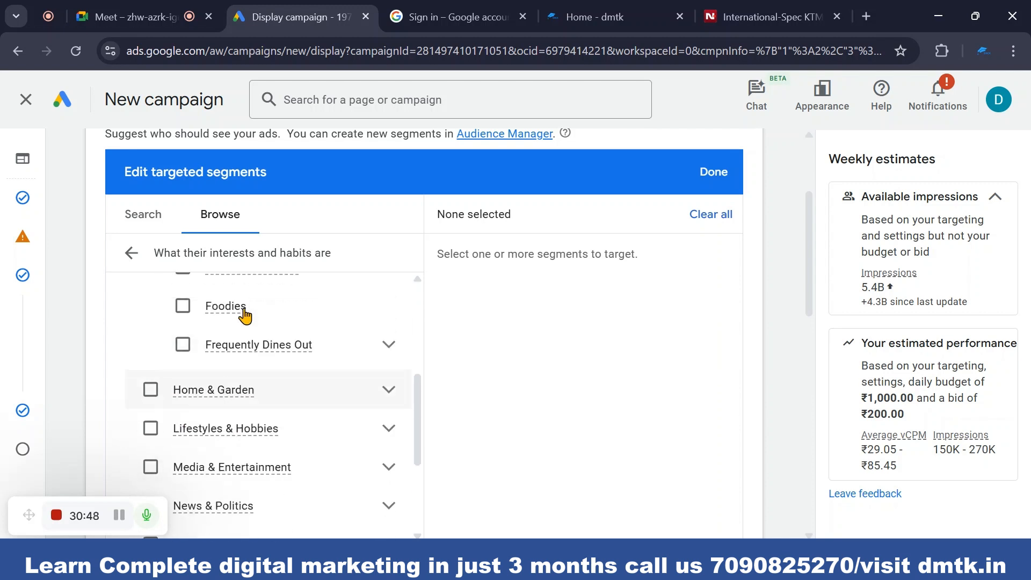
- Expand the Home & Garden affinity segment to view its subsegments and collapse it again
scroll(216, 384, "down", 3)
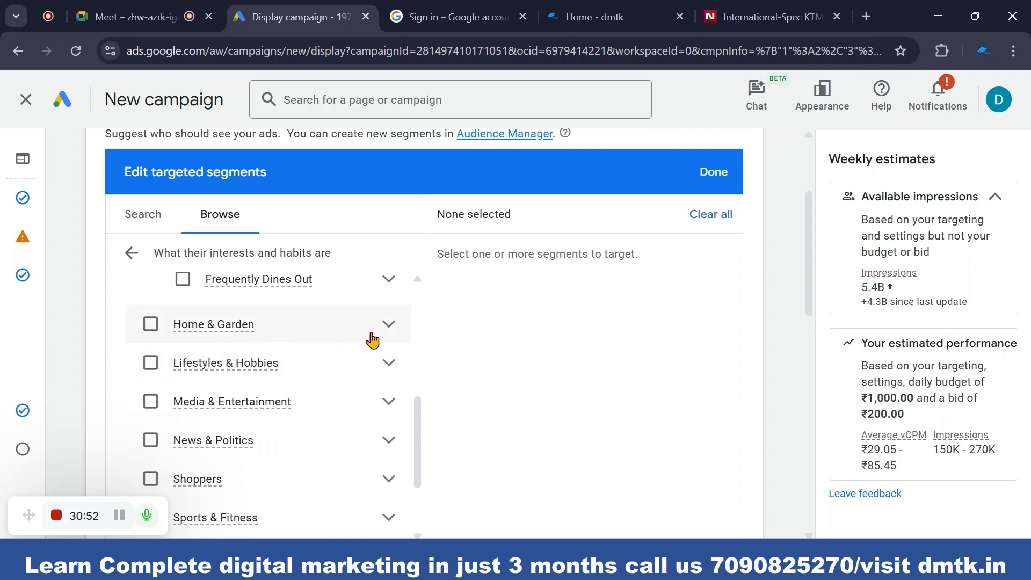
left_click(389, 324)
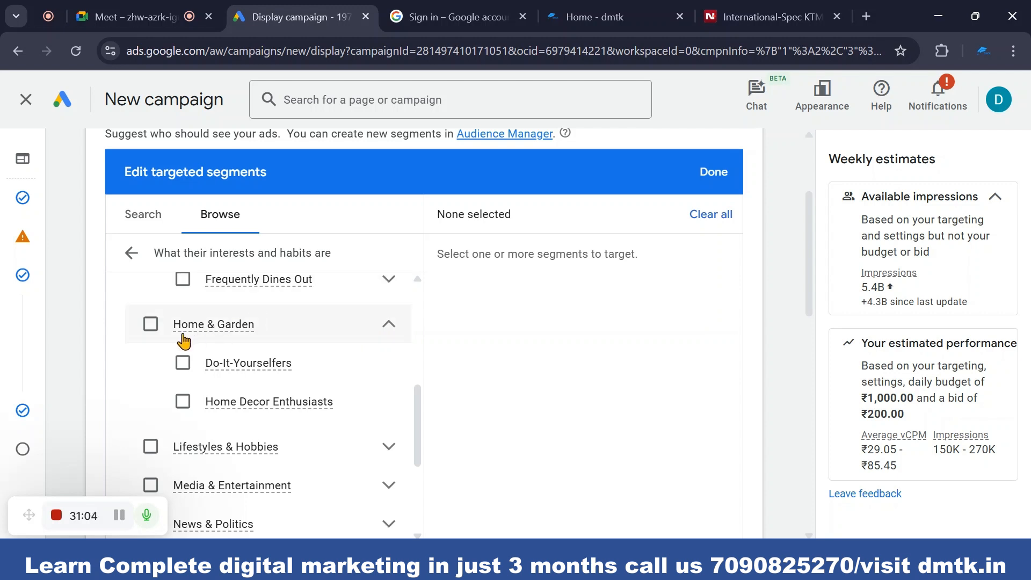
left_click(388, 326)
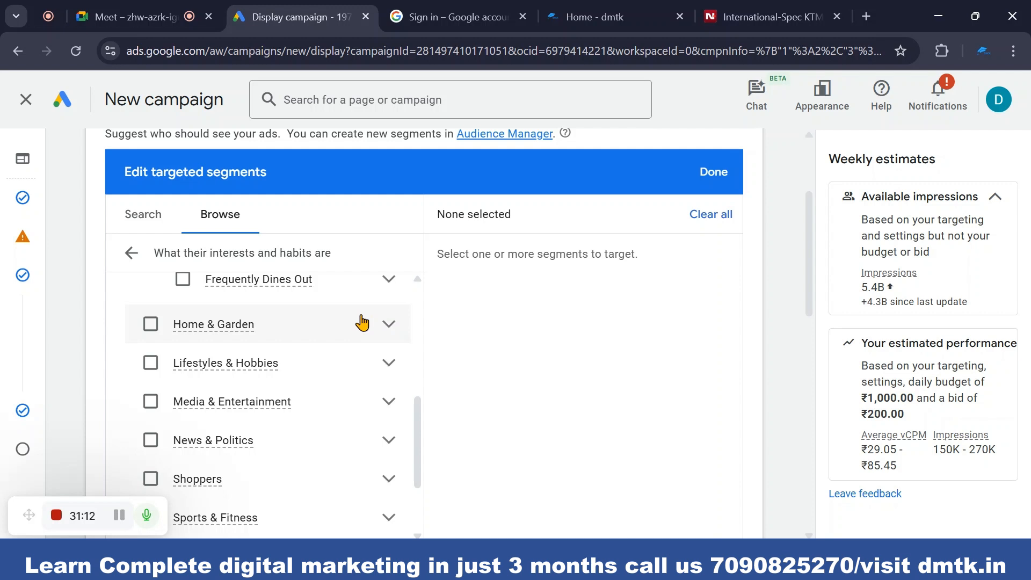
- Expand the Lifestyles & Hobbies affinity segment, examine its subsegments, and collapse it again
left_click(393, 369)
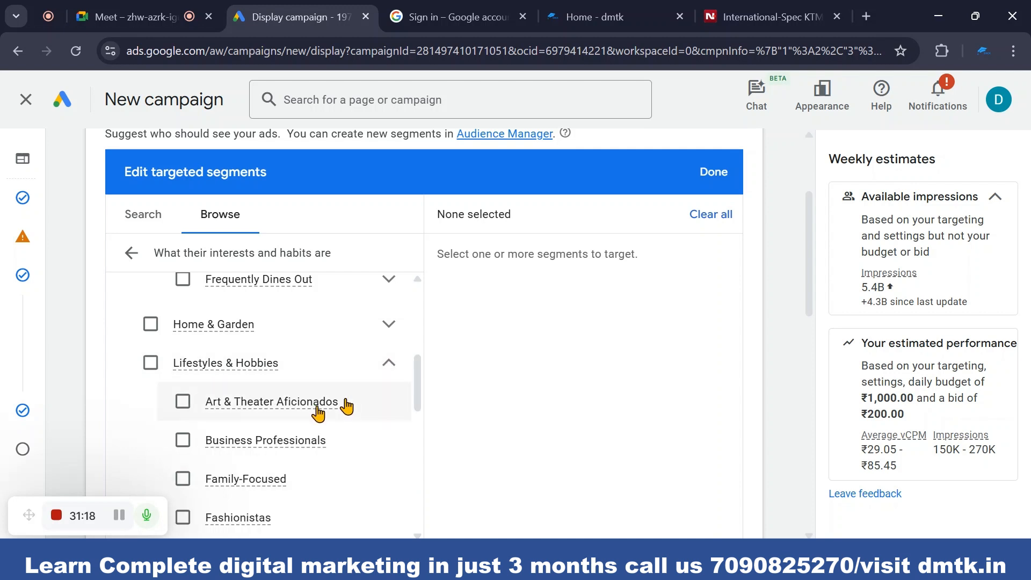
scroll(207, 396, "down", 1)
scroll(161, 363, "up", 1)
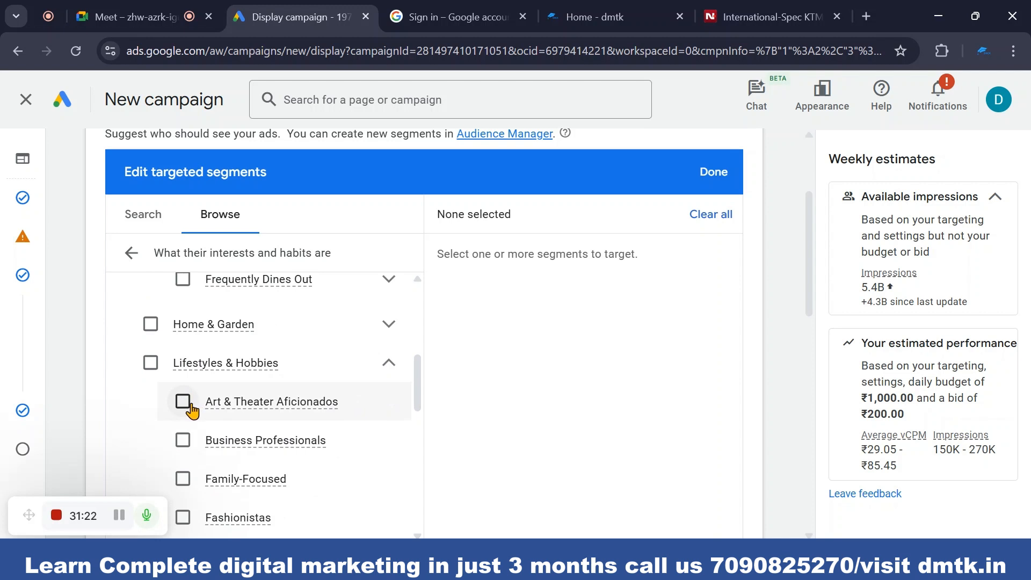
scroll(255, 446, "down", 3)
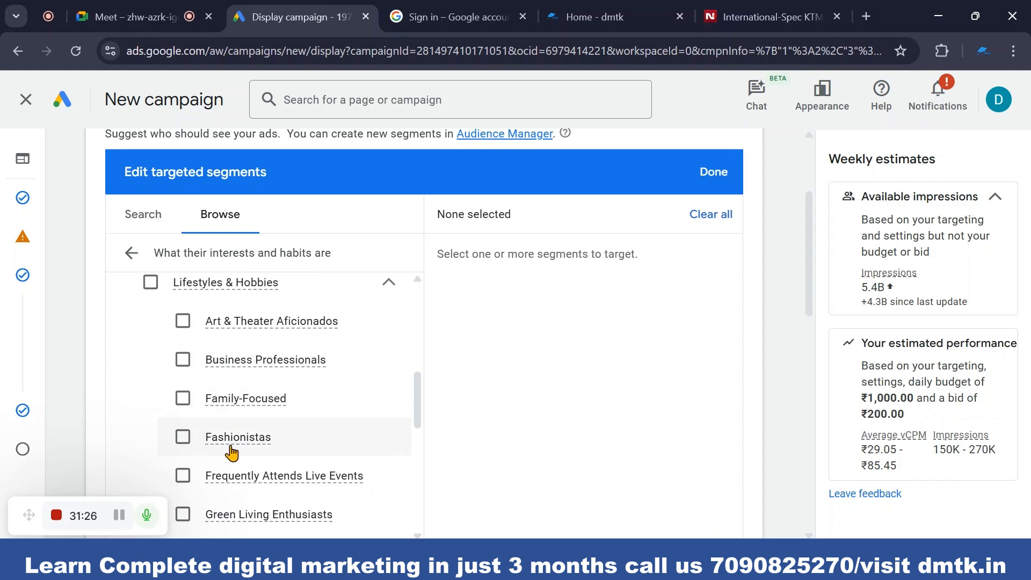
scroll(229, 450, "down", 2)
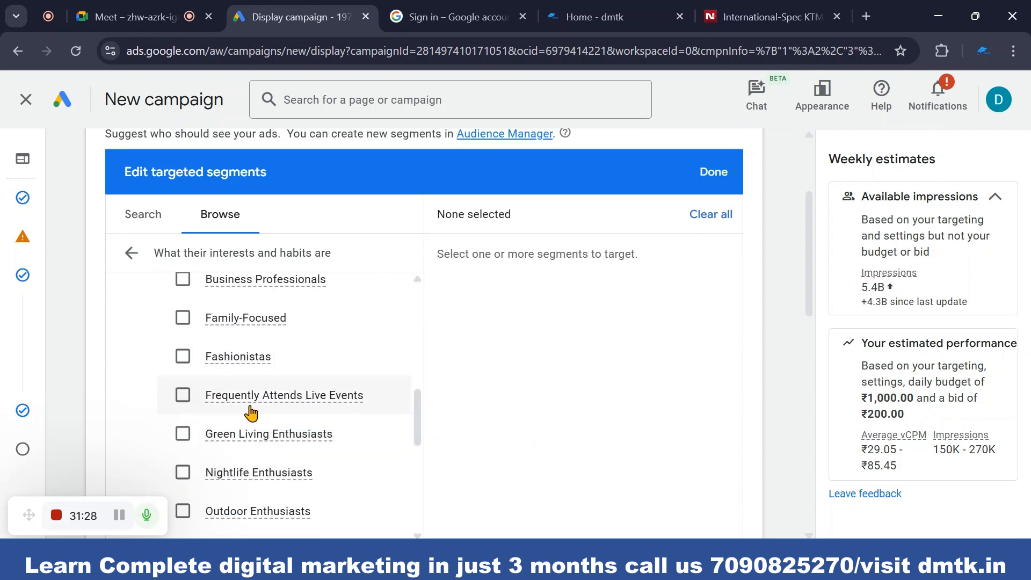
scroll(312, 416, "down", 4)
scroll(305, 419, "down", 2)
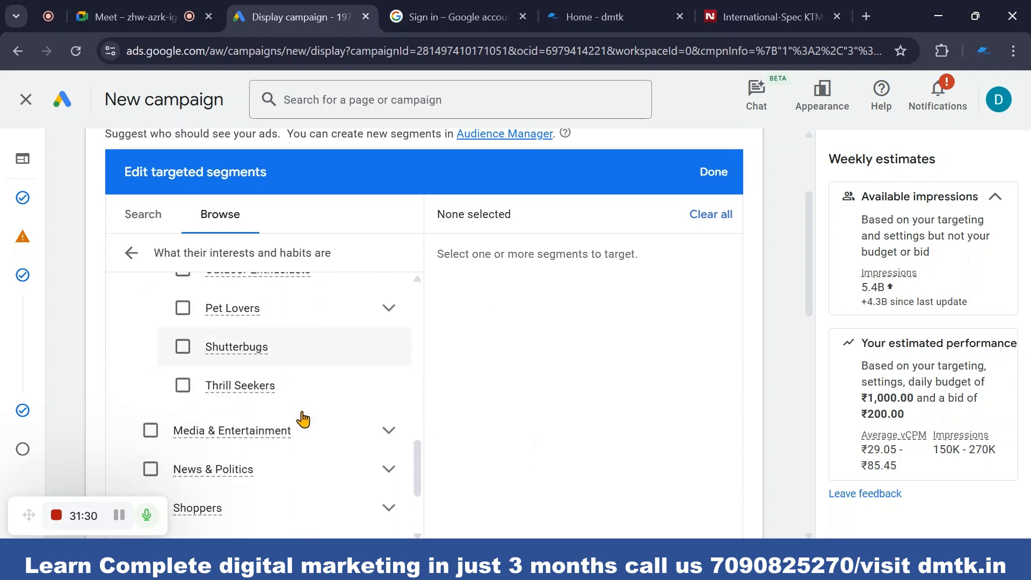
scroll(300, 419, "up", 8)
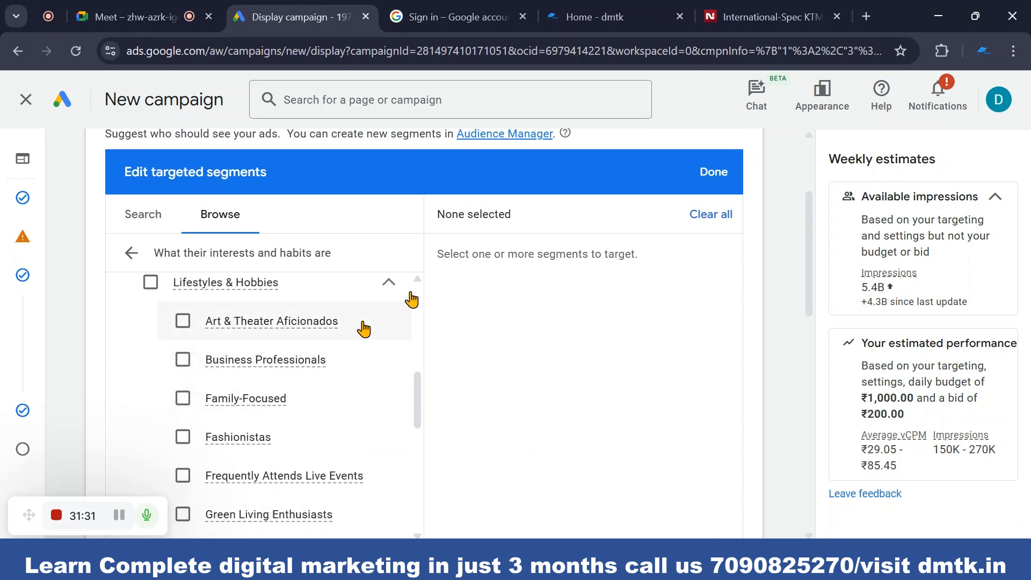
left_click(390, 286)
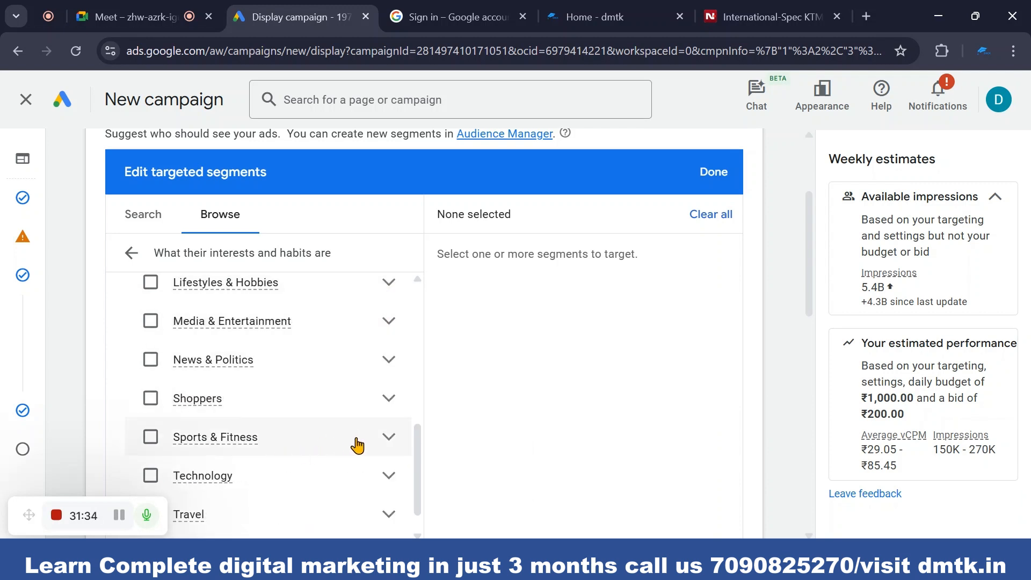
- Look at the Sports & Fitness segment details, then expand the Technology affinity segment to view its subsegments and collapse it
scroll(314, 437, "down", 1)
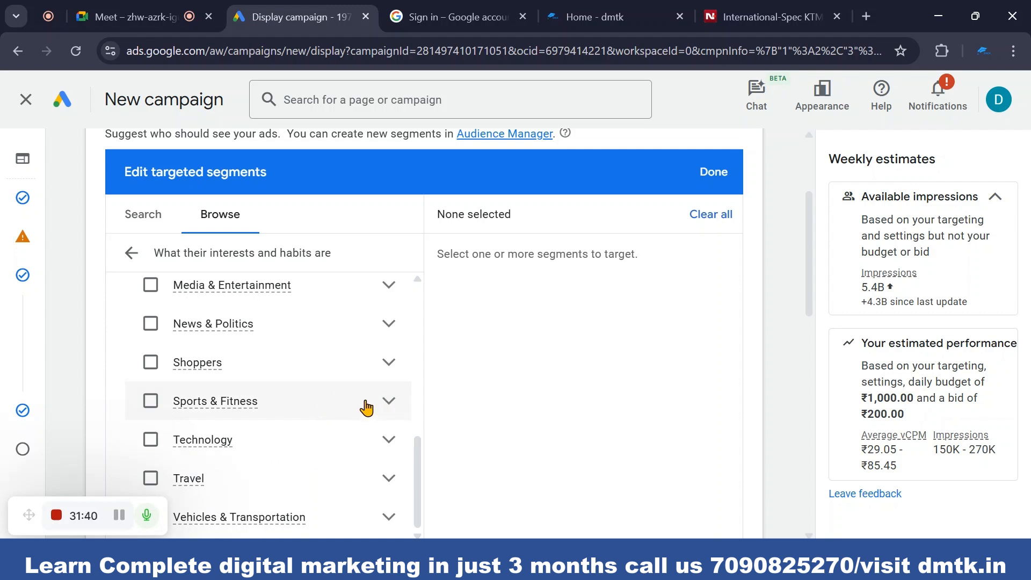
mouse_move(211, 417)
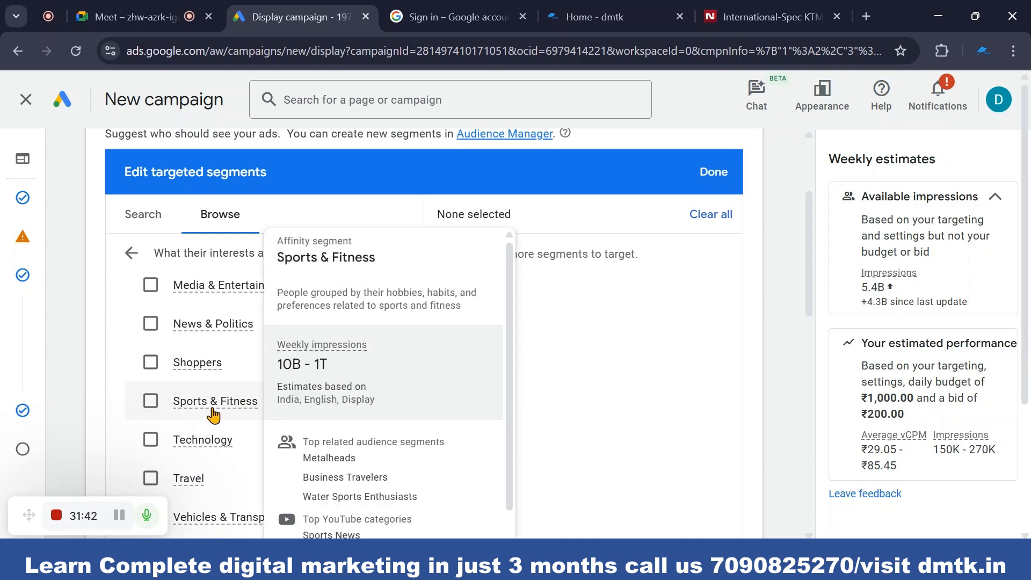
scroll(215, 416, "down", 1)
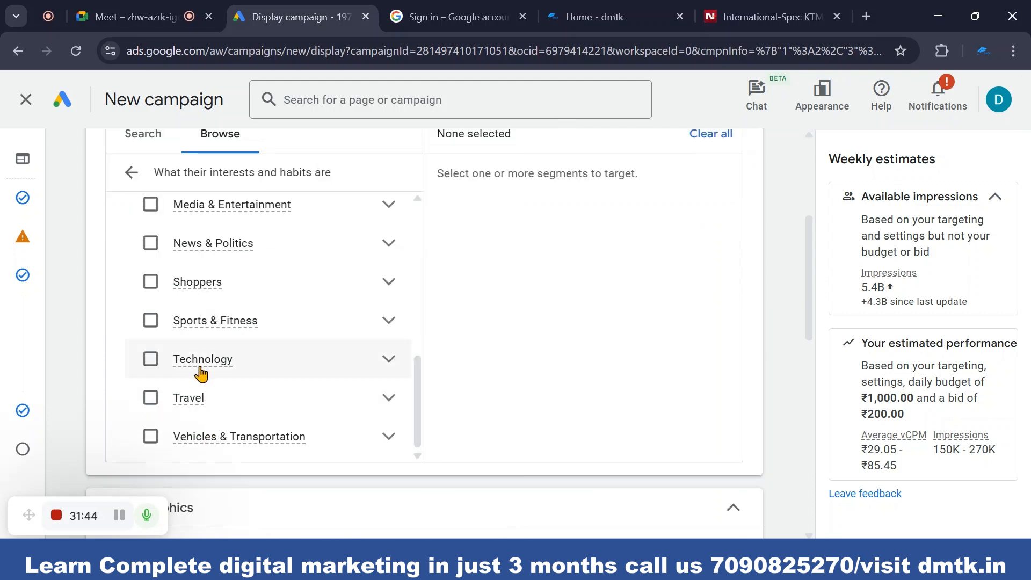
mouse_move(203, 374)
left_click(389, 362)
scroll(346, 357, "down", 2)
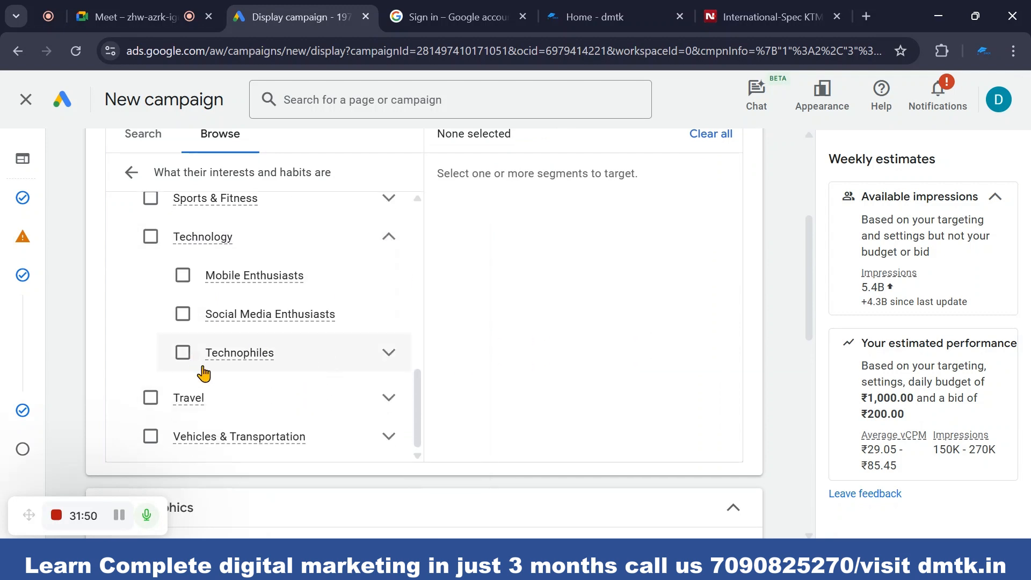
left_click(386, 239)
- Expand the Travel affinity segment and examine its subsegments
scroll(344, 387, "down", 2)
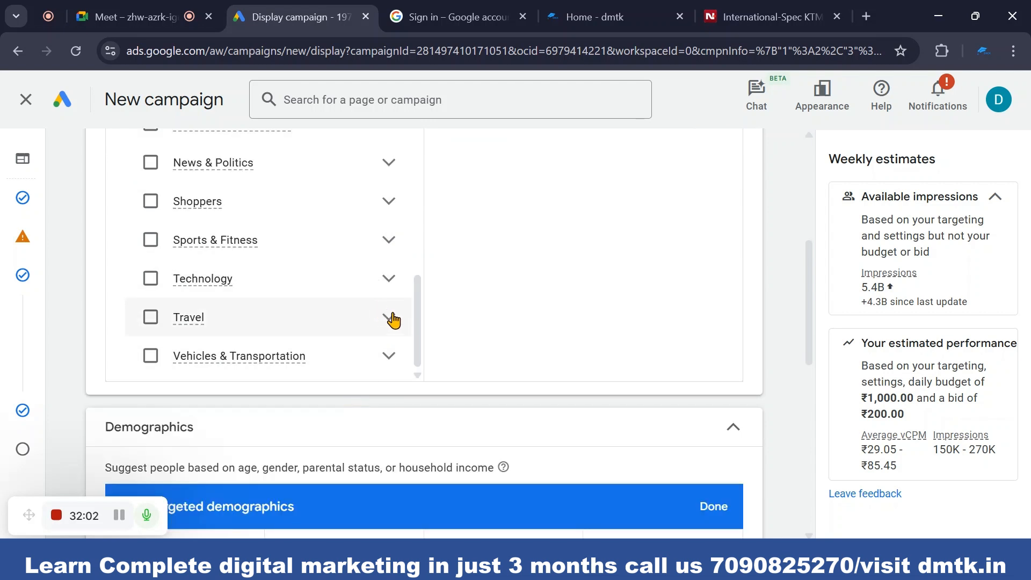
left_click(391, 319)
scroll(258, 334, "down", 2)
scroll(177, 314, "up", 2)
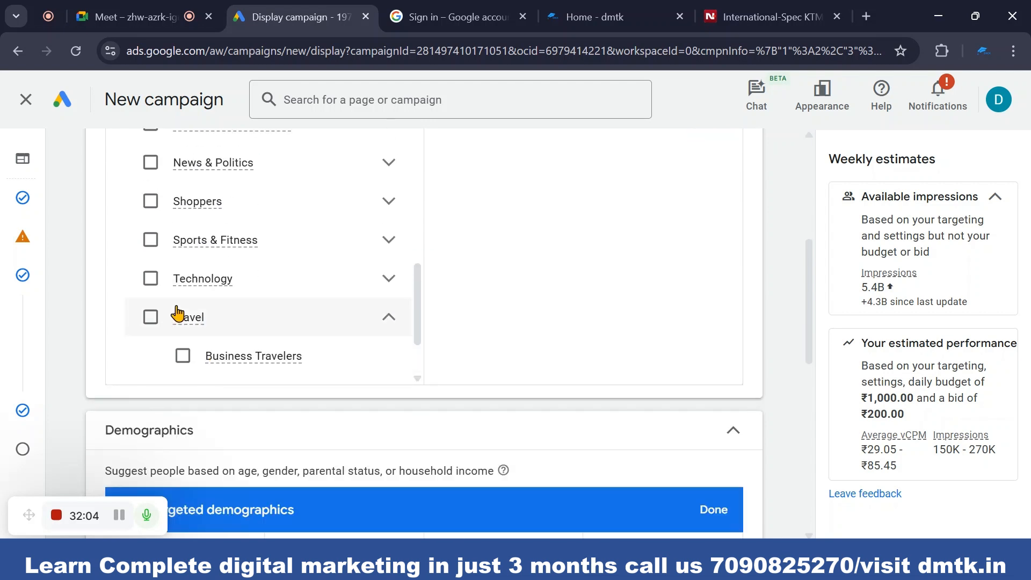
mouse_move(196, 330)
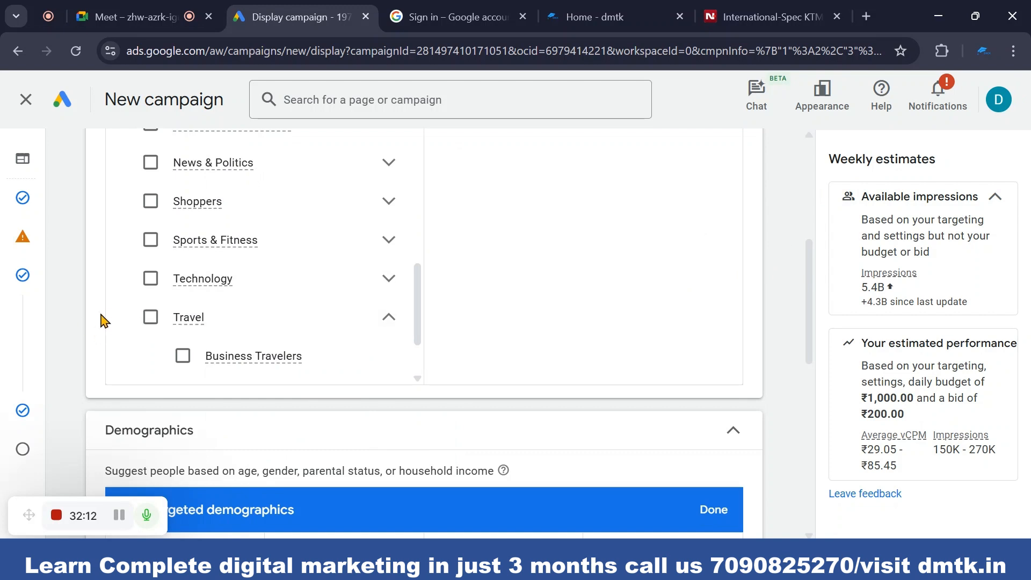
scroll(250, 318, "down", 3)
mouse_move(263, 317)
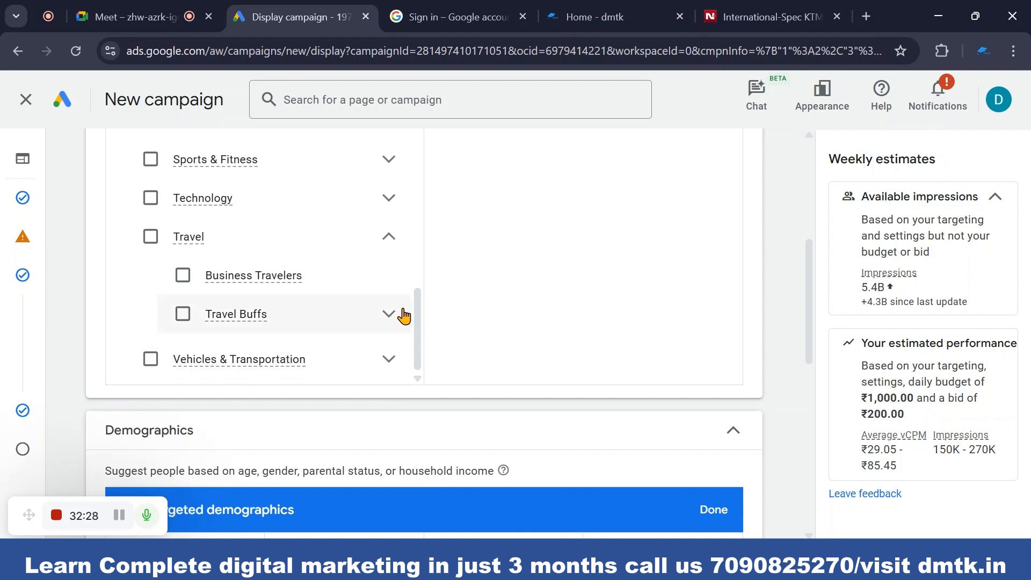
- Expand the Travel Buffs subsegment to view the traveler types under it and collapse it again
left_click(394, 324)
scroll(391, 325, "down", 3)
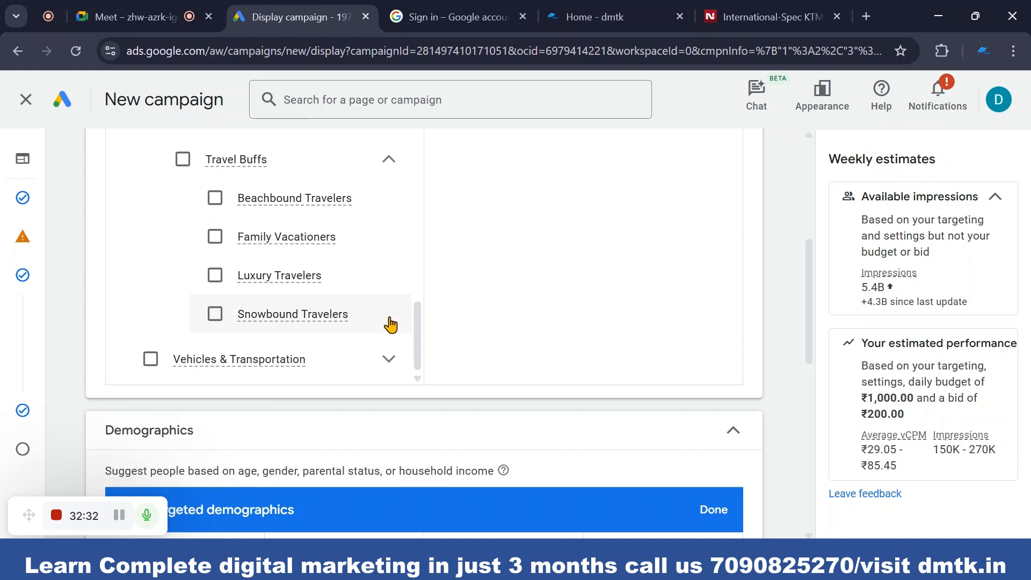
scroll(384, 306, "up", 2)
left_click(391, 246)
scroll(379, 261, "up", 2)
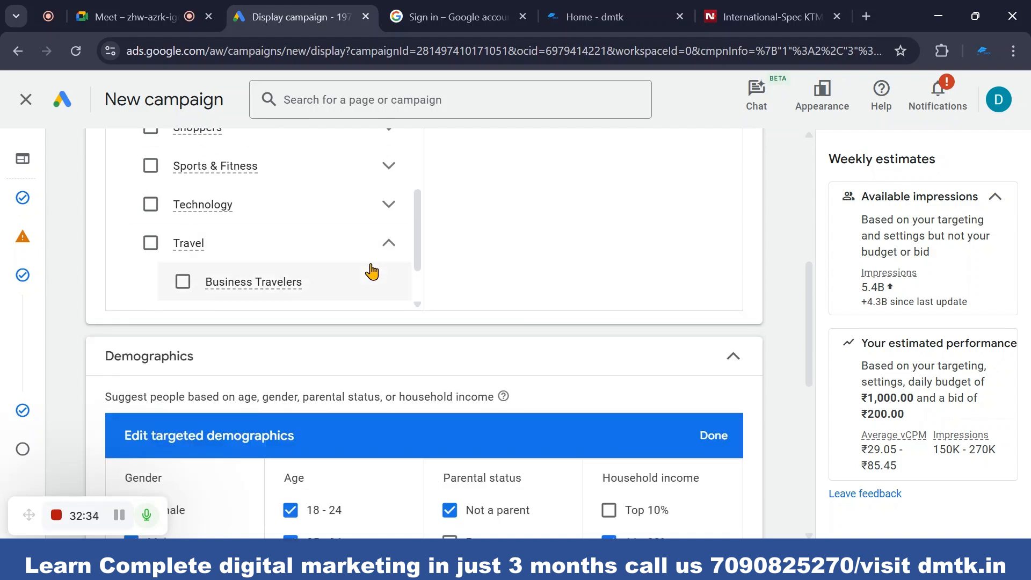
scroll(369, 250, "down", 2)
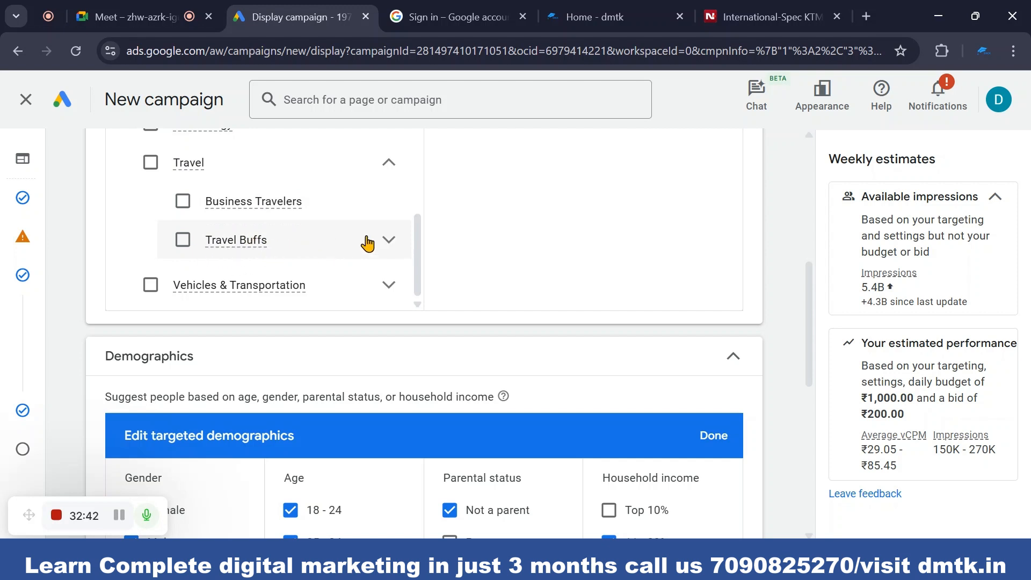
- Expand Travel Buffs under the Travel affinity category, examine its traveler subsegments, and collapse it again
left_click(389, 247)
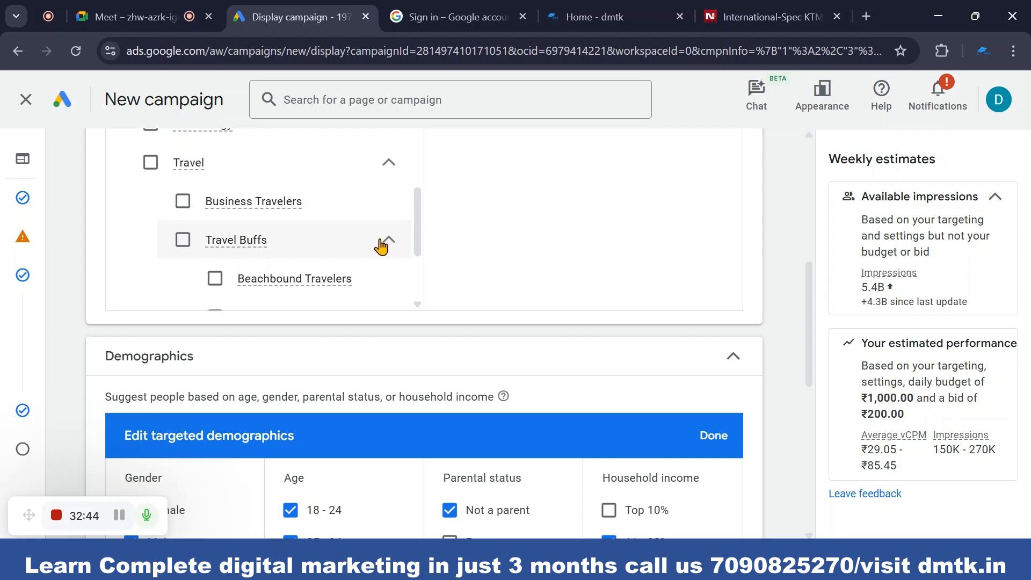
scroll(333, 248, "down", 2)
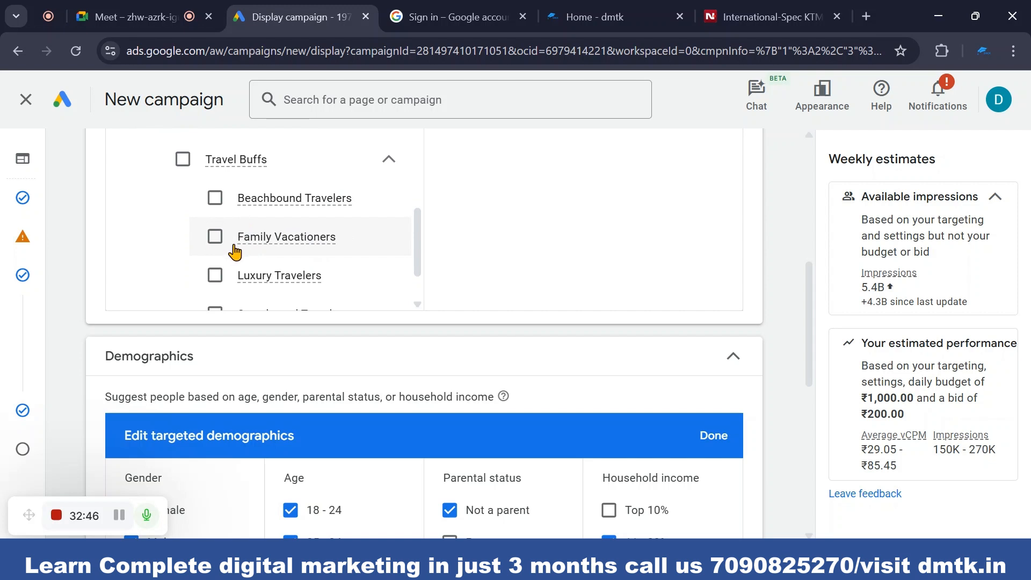
scroll(235, 252, "down", 2)
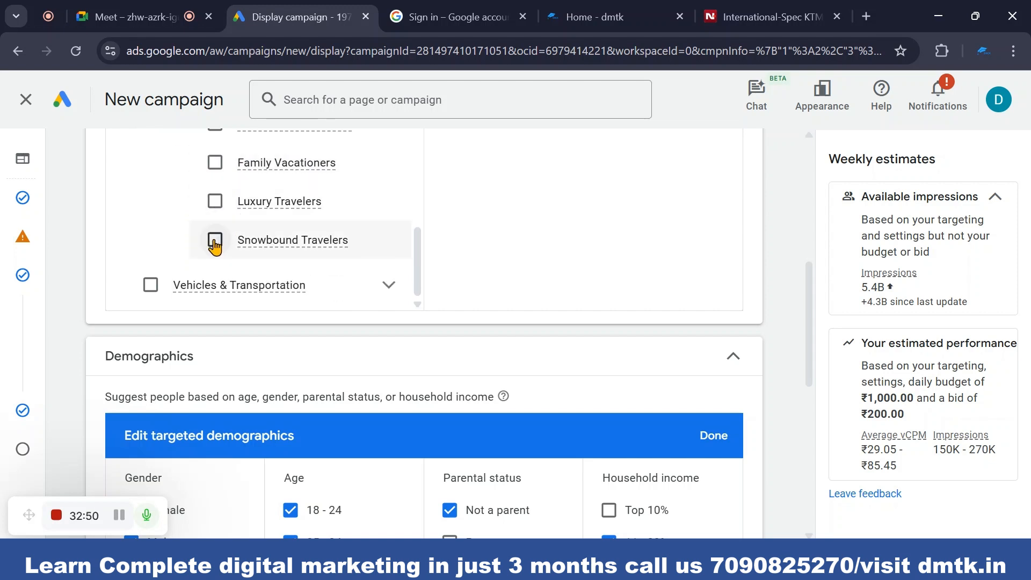
scroll(217, 247, "up", 2)
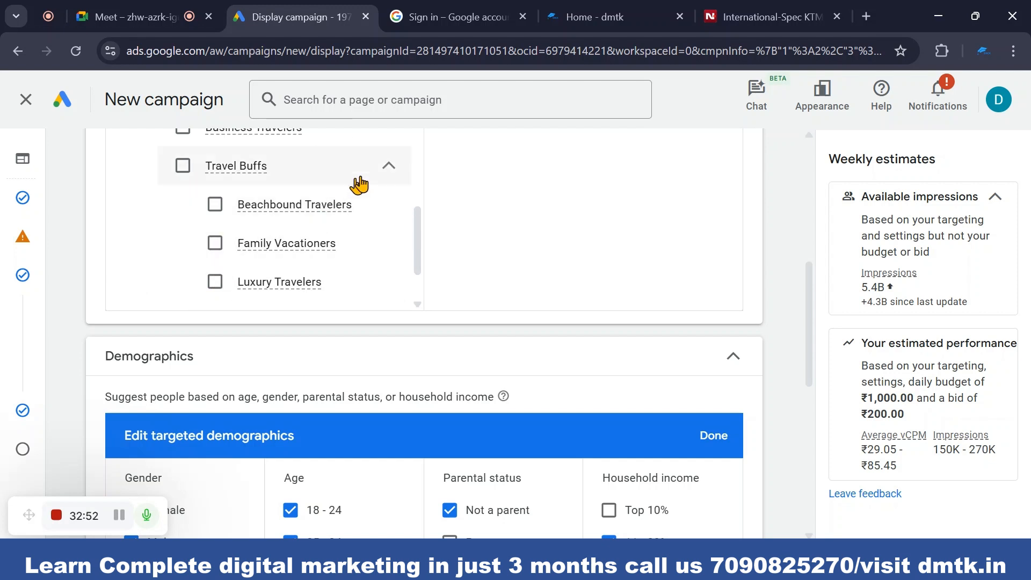
scroll(352, 203, "down", 4)
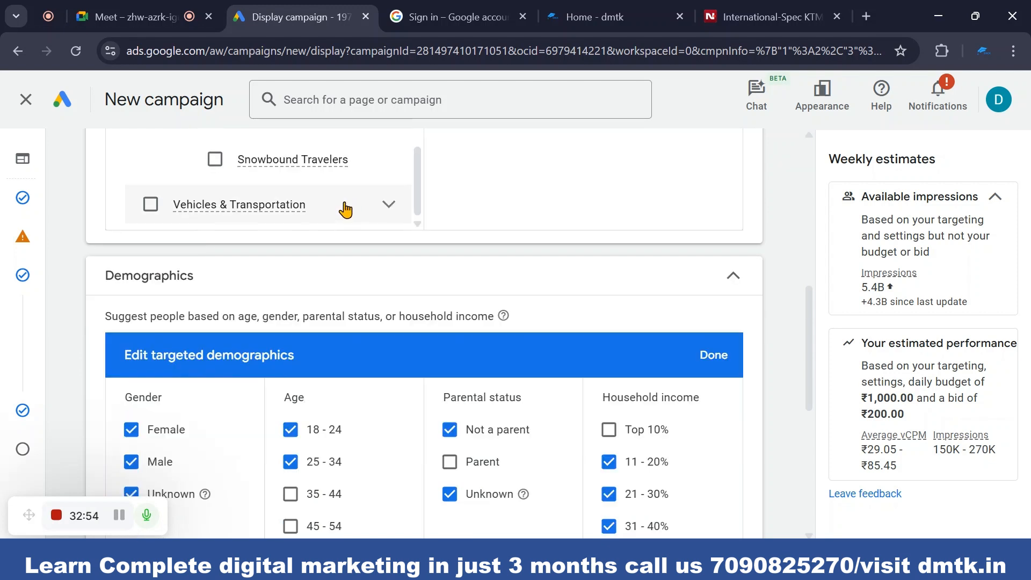
scroll(341, 208, "up", 3)
left_click(389, 165)
scroll(376, 268, "up", 5)
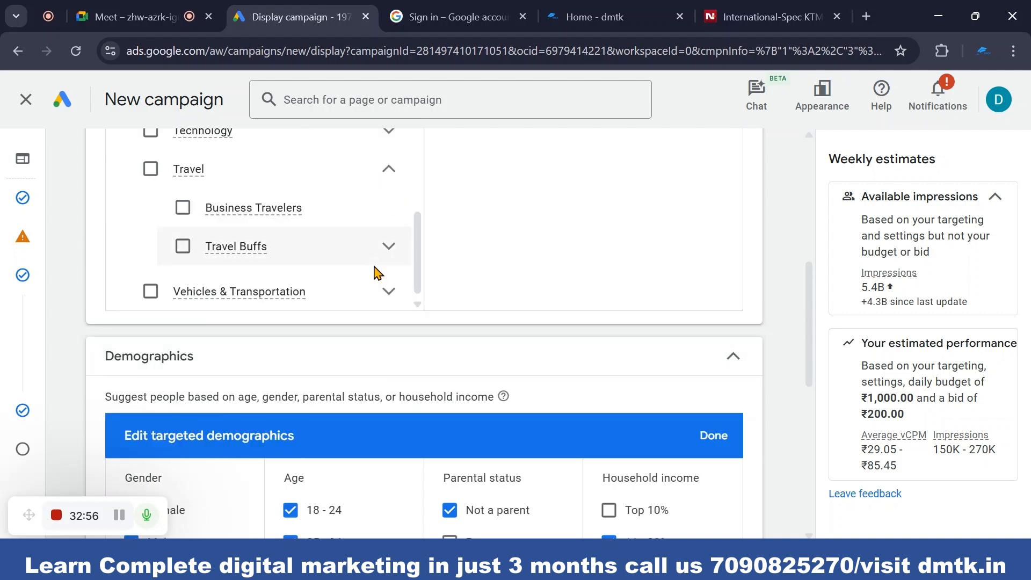
scroll(331, 265, "down", 3)
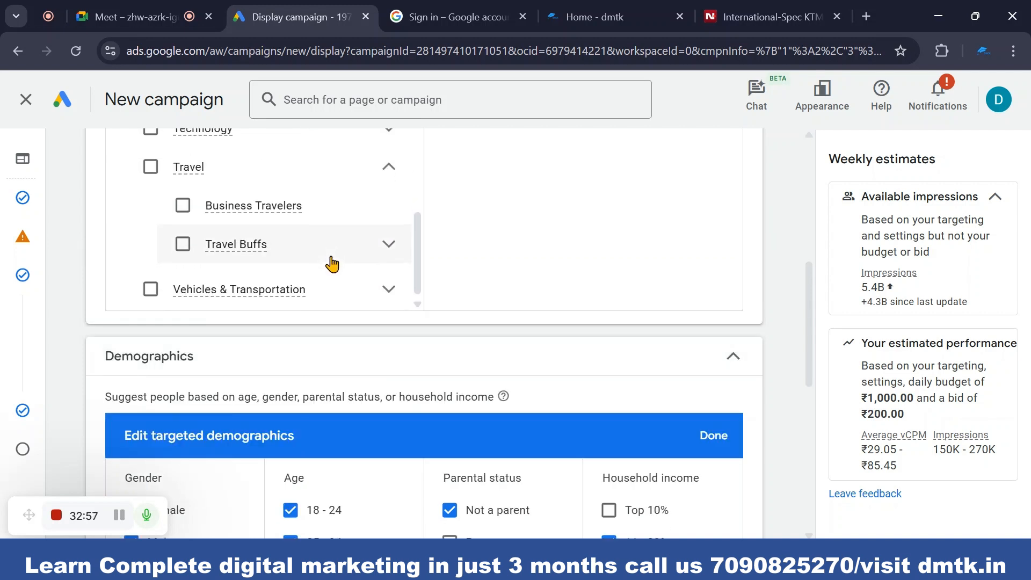
- Expand the Vehicles & Transportation affinity category, review its subsegments alongside the Travel segments, and collapse it
left_click(390, 286)
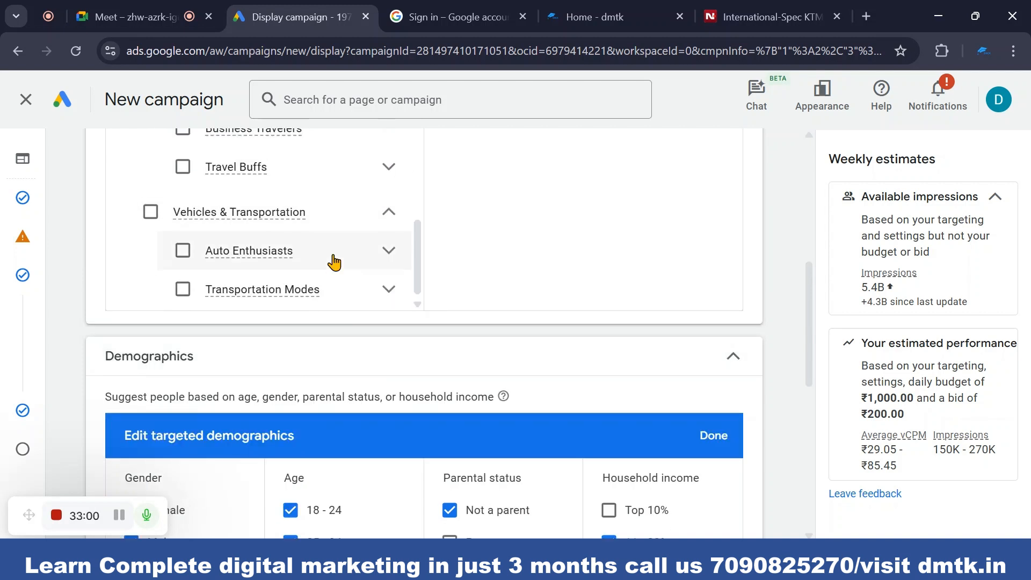
scroll(333, 262, "up", 3)
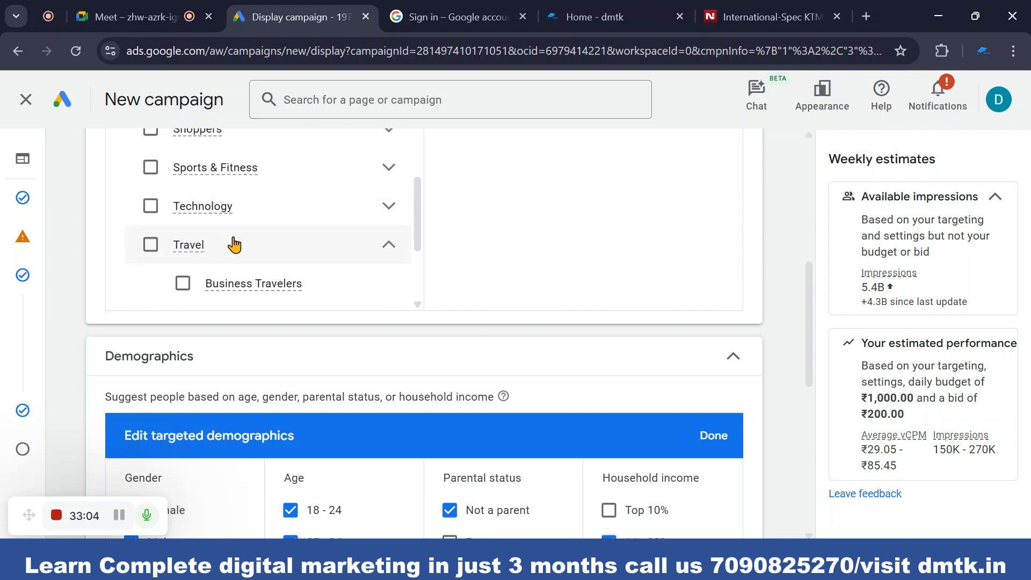
scroll(234, 245, "down", 5)
scroll(375, 303, "down", 2)
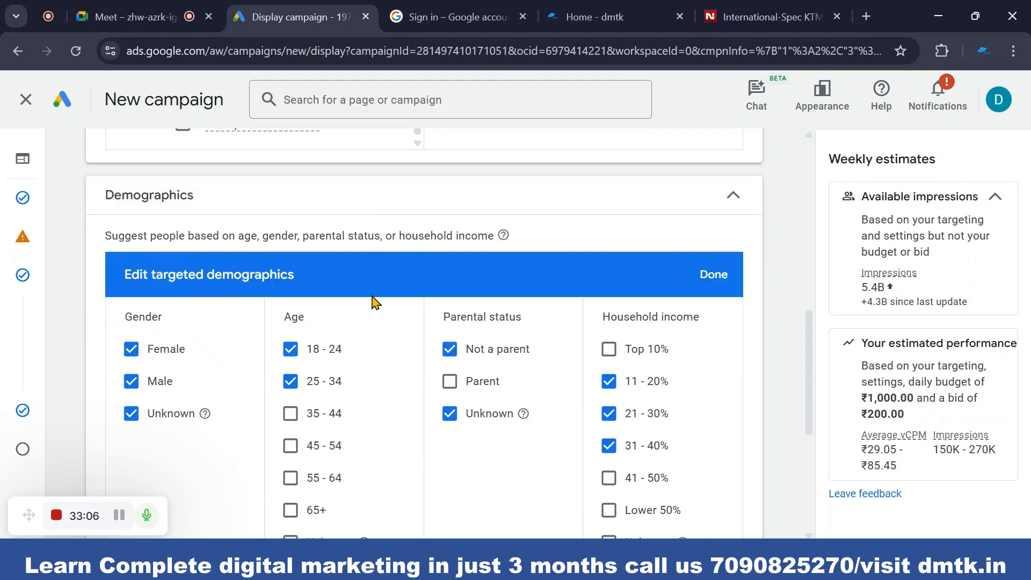
scroll(369, 310, "up", 3)
scroll(375, 238, "down", 4)
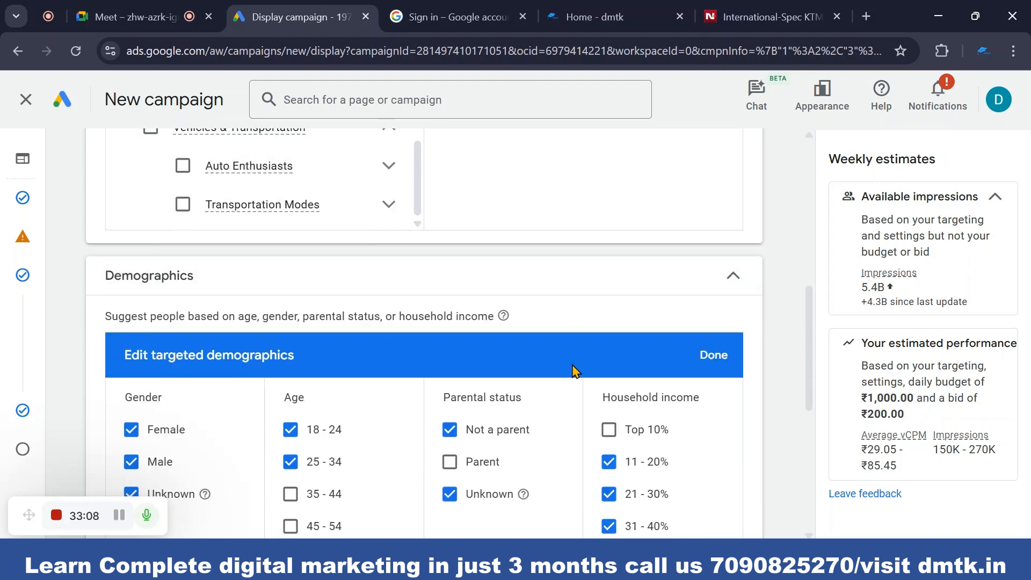
scroll(575, 370, "up", 7)
scroll(555, 414, "down", 3)
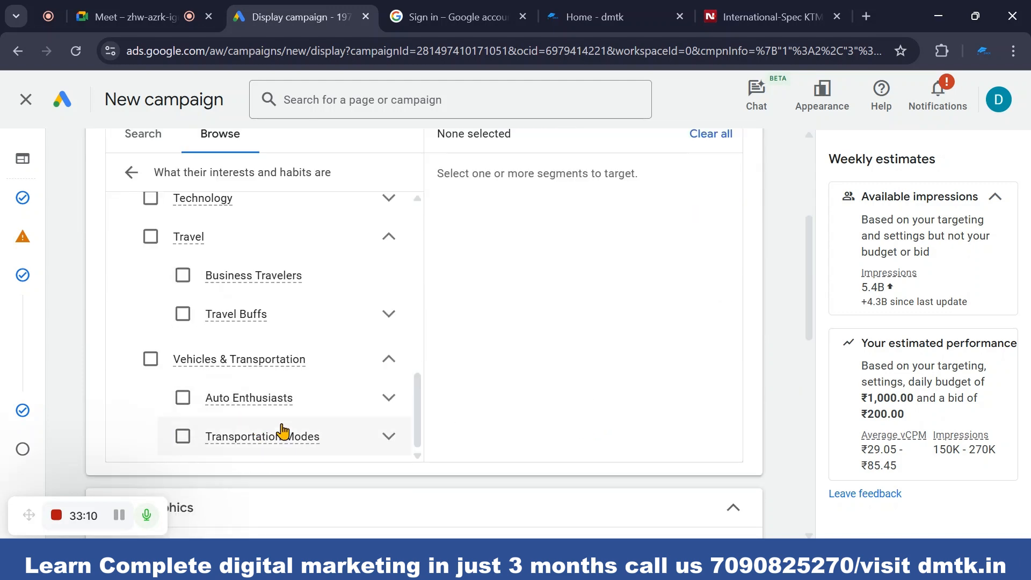
left_click(390, 360)
scroll(313, 368, "down", 2)
scroll(314, 371, "up", 1)
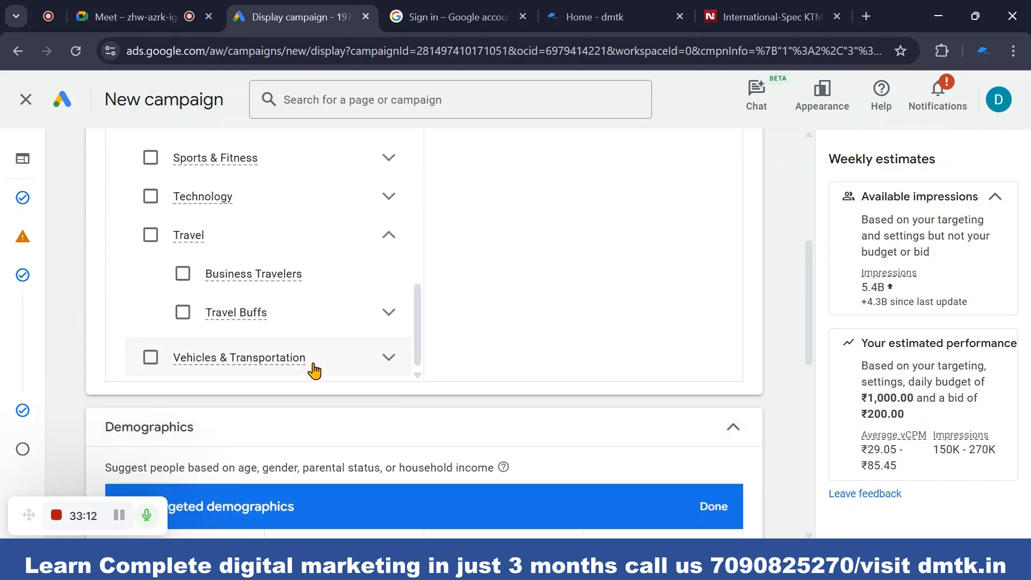
- Reopen the Vehicles & Transportation category to examine the Auto Enthusiasts and Transportation Modes segments
scroll(344, 370, "up", 3)
scroll(371, 363, "down", 3)
left_click(390, 359)
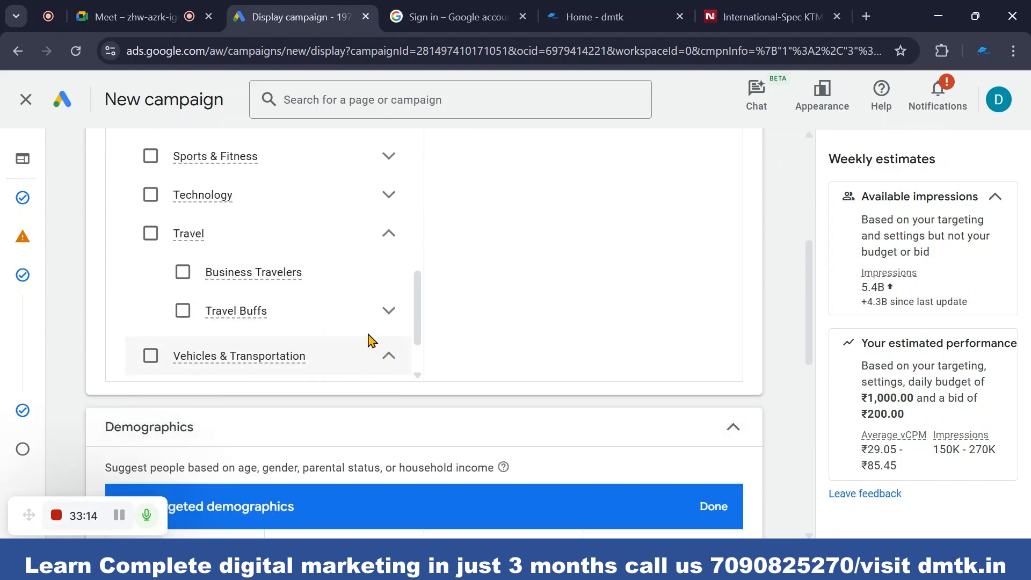
scroll(323, 313, "down", 4)
scroll(303, 292, "up", 2)
scroll(304, 292, "down", 3)
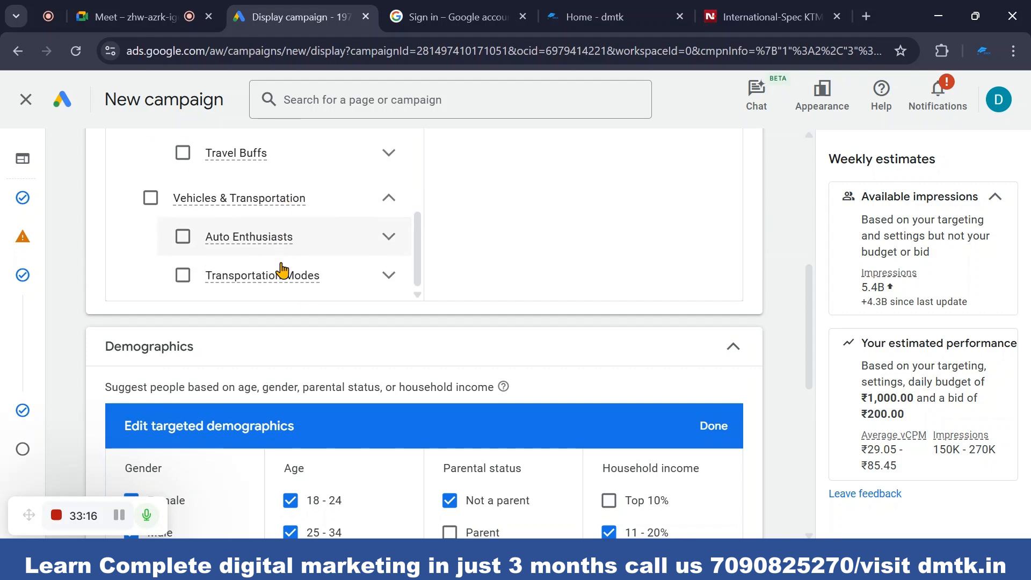
scroll(281, 256, "up", 3)
scroll(357, 265, "down", 2)
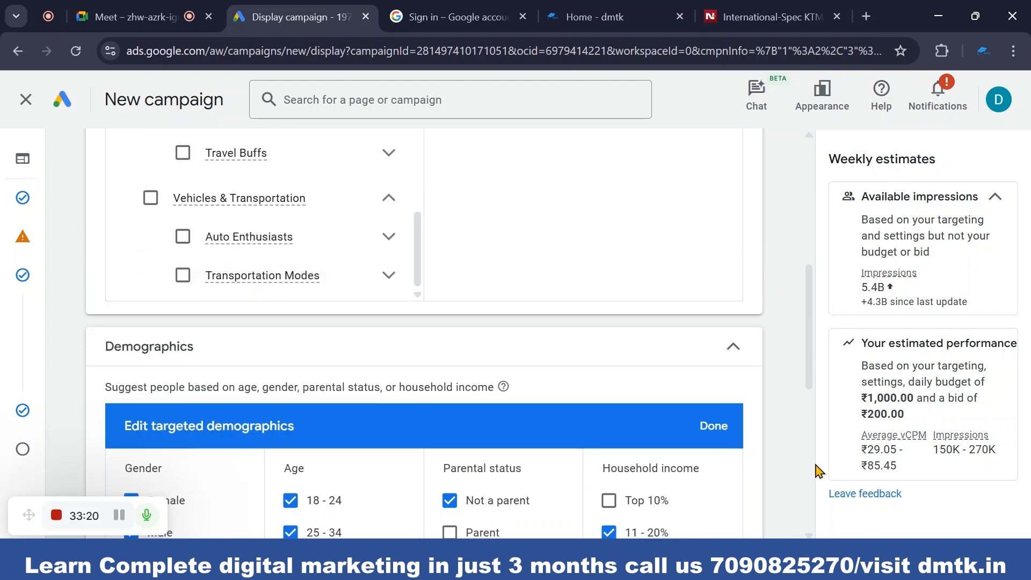
- Collapse the Demographics section of the campaign's targeting settings
left_click(737, 355)
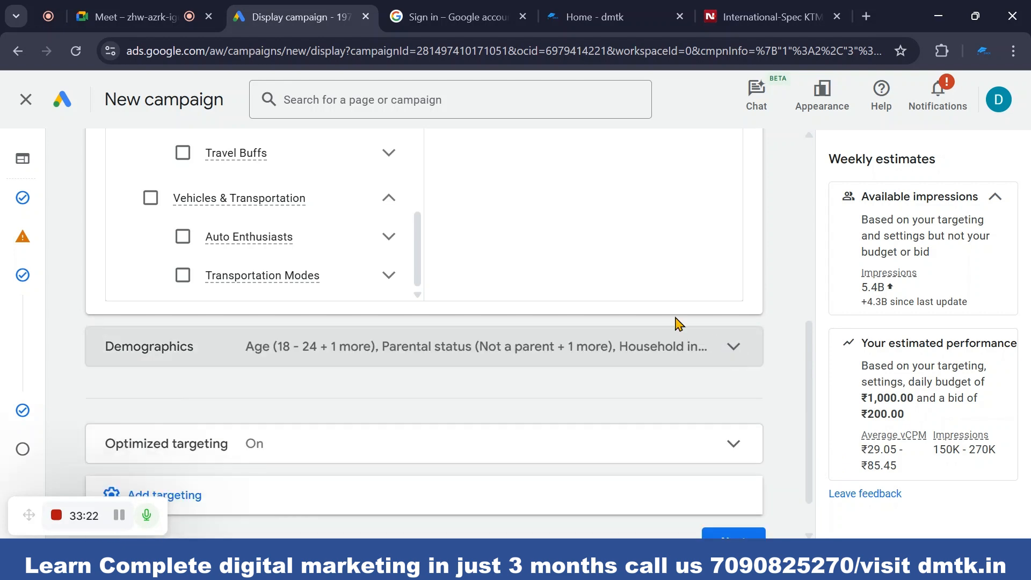
scroll(498, 194, "down", 1)
scroll(467, 218, "up", 3)
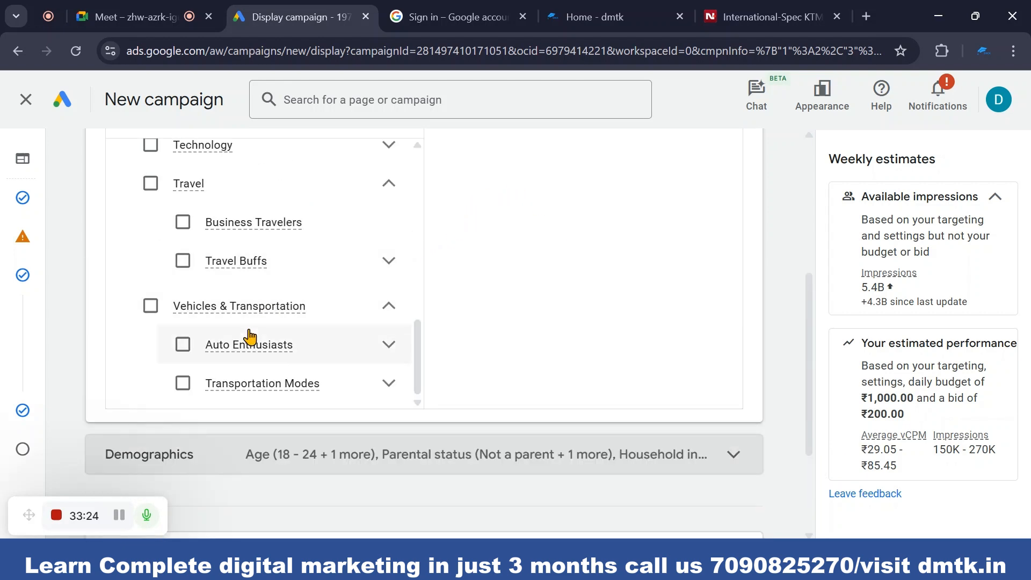
- Look through the affinity segments from Vehicles & Transportation back to the start of the Affinity list
scroll(249, 337, "down", 1)
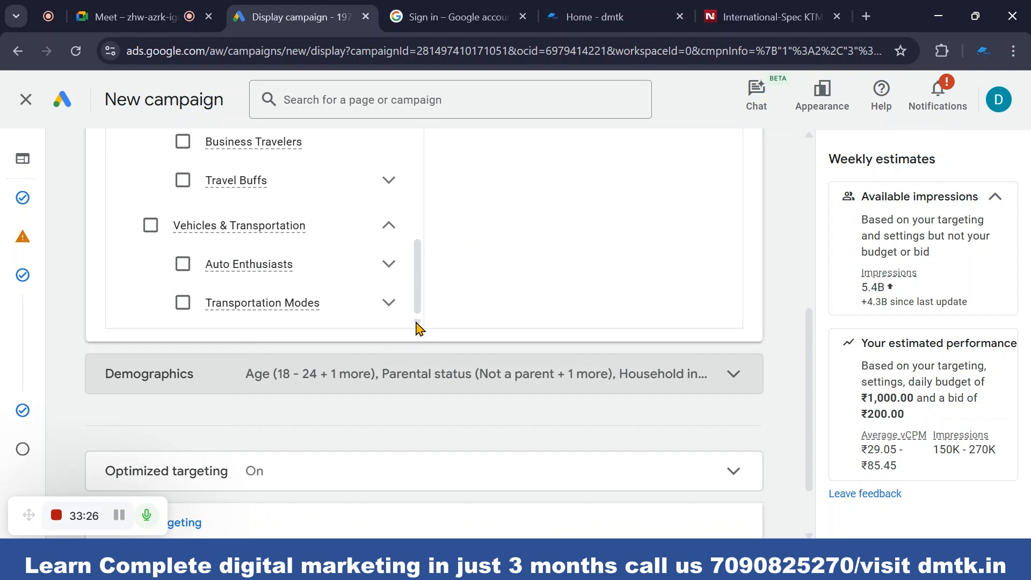
scroll(225, 233, "down", 1)
scroll(285, 221, "up", 3)
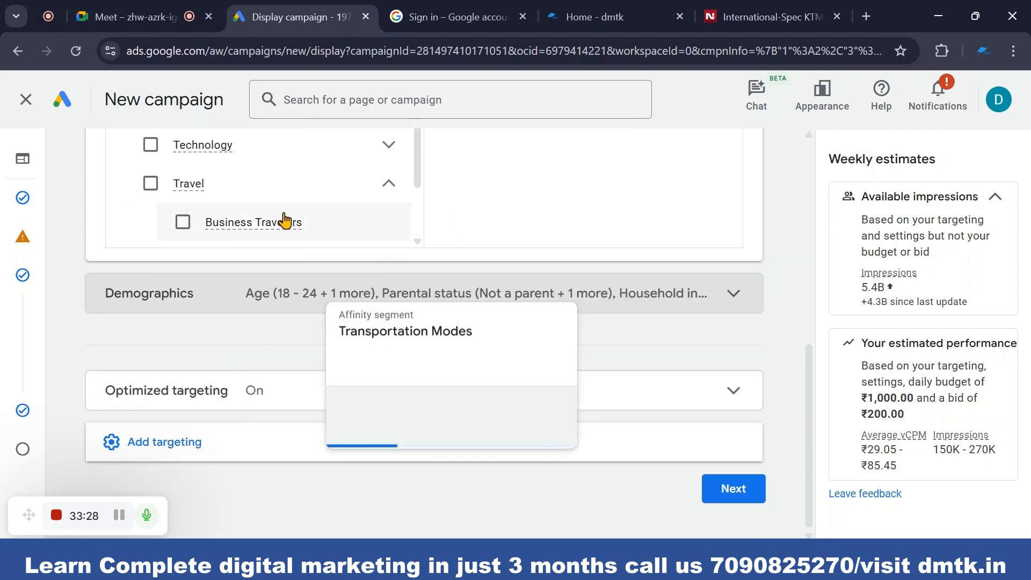
scroll(285, 220, "down", 3)
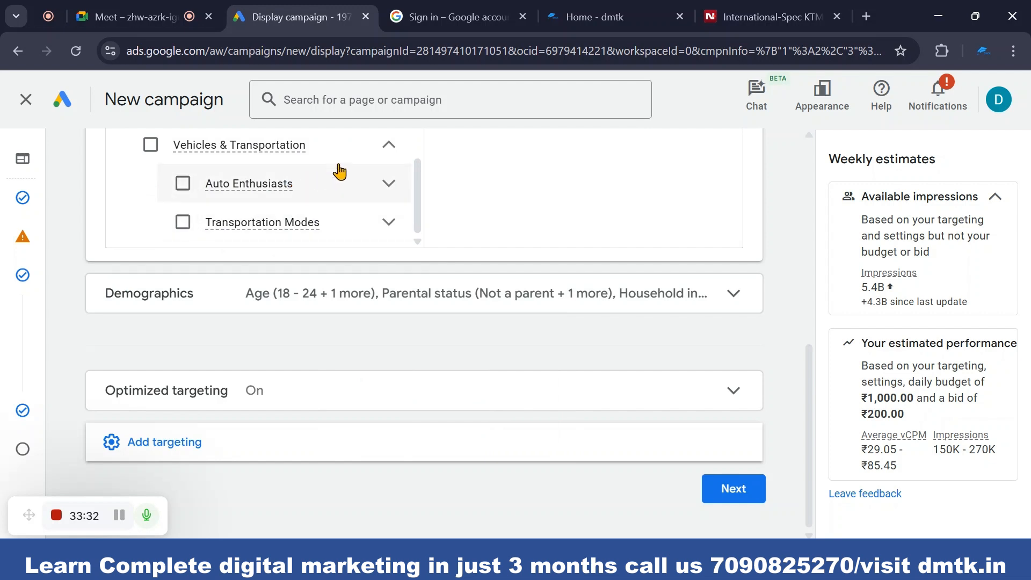
scroll(413, 144, "up", 3)
scroll(396, 168, "up", 5)
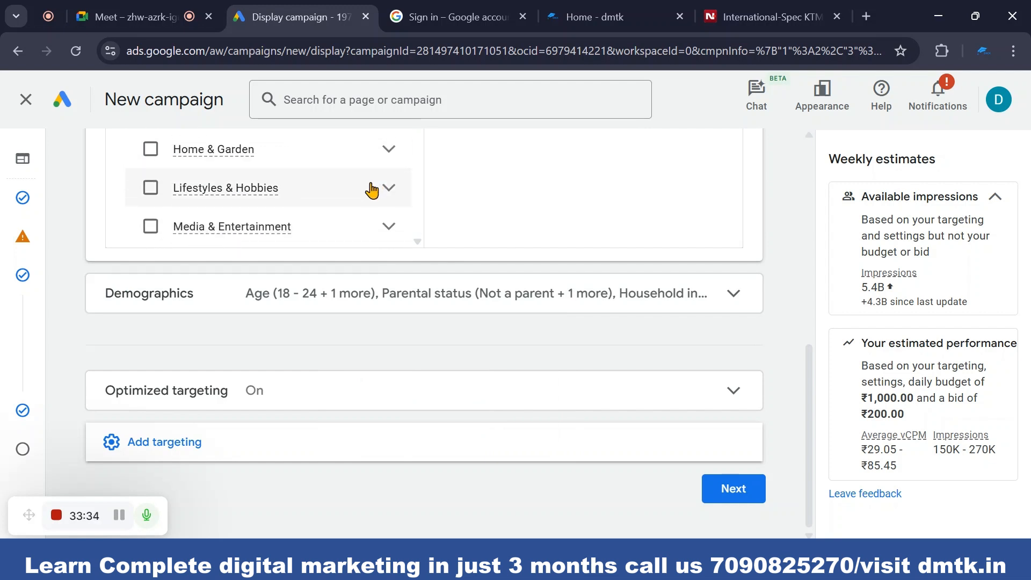
scroll(289, 193, "down", 3)
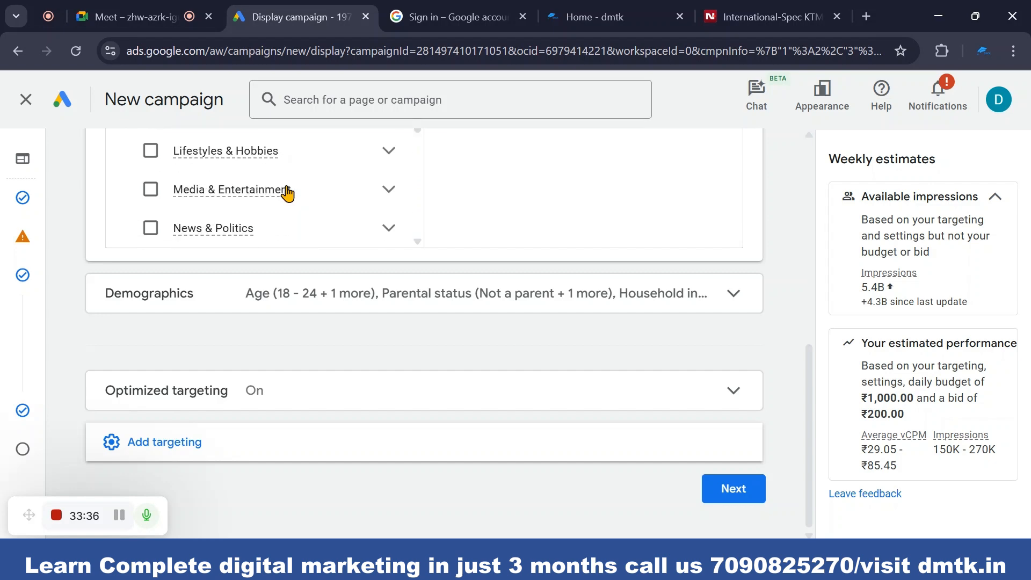
scroll(196, 205, "up", 2)
scroll(196, 204, "up", 5)
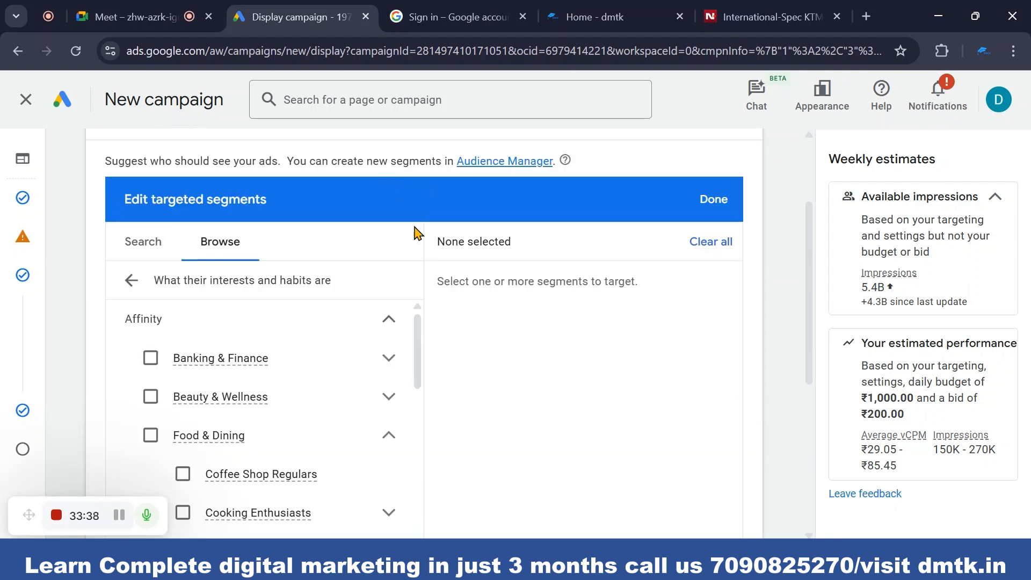
- Collapse and reopen the Affinity group, and review its categories from Food & Dining down to Vehicles & Transportation
left_click(397, 320)
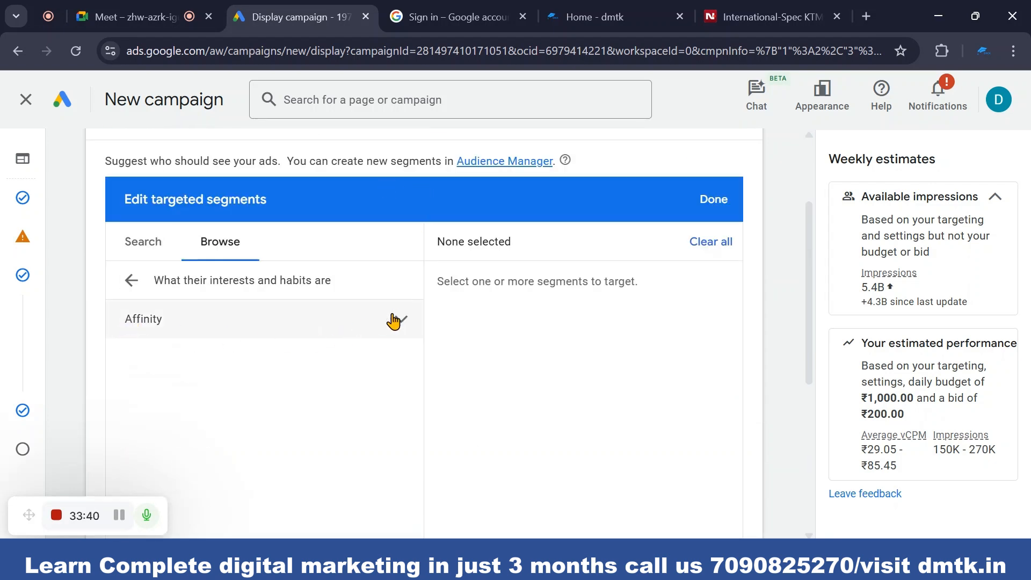
left_click(399, 325)
scroll(230, 396, "down", 5)
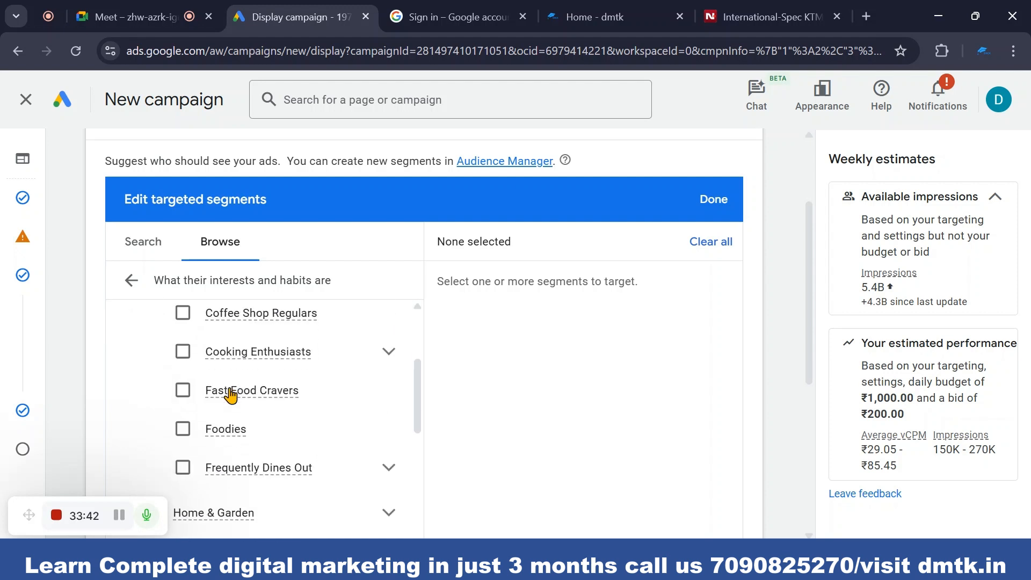
scroll(230, 396, "down", 2)
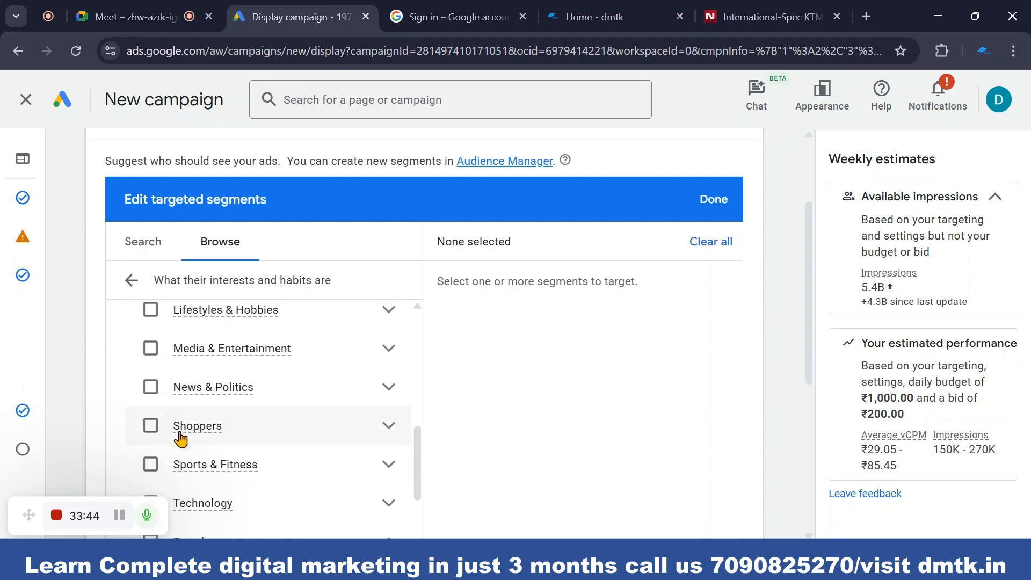
scroll(179, 435, "down", 3)
scroll(181, 463, "up", 8)
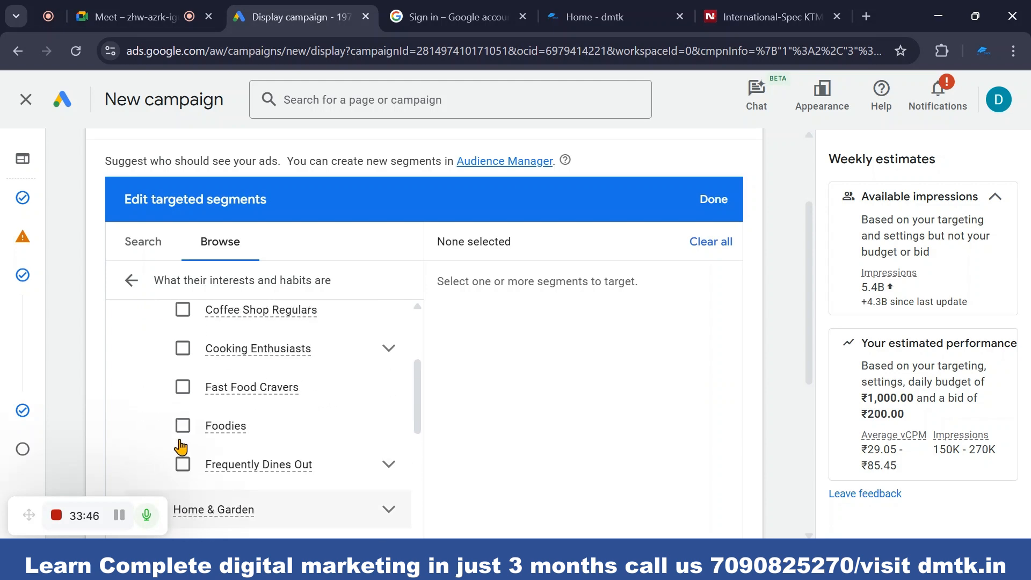
scroll(182, 444, "down", 1)
scroll(180, 421, "down", 4)
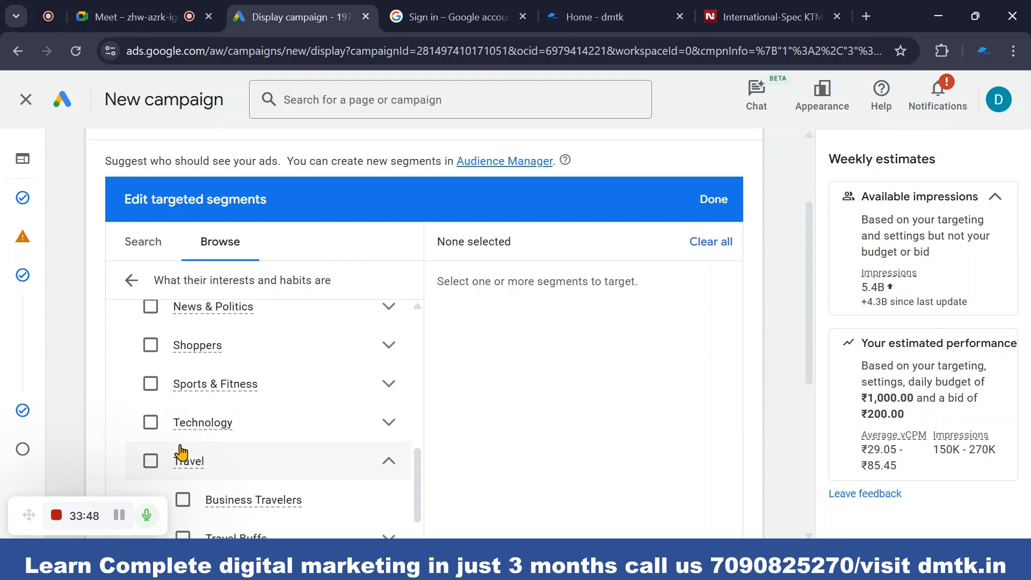
scroll(188, 424, "down", 8)
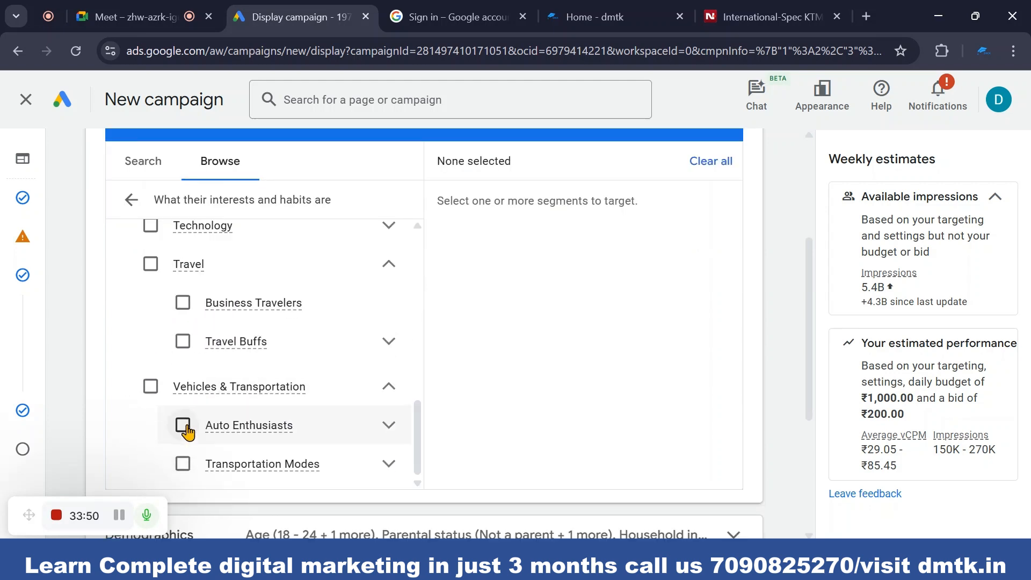
- Look back over the affinity categories between Food & Dining and Shoppers in the targeted segments list
scroll(233, 313, "up", 5)
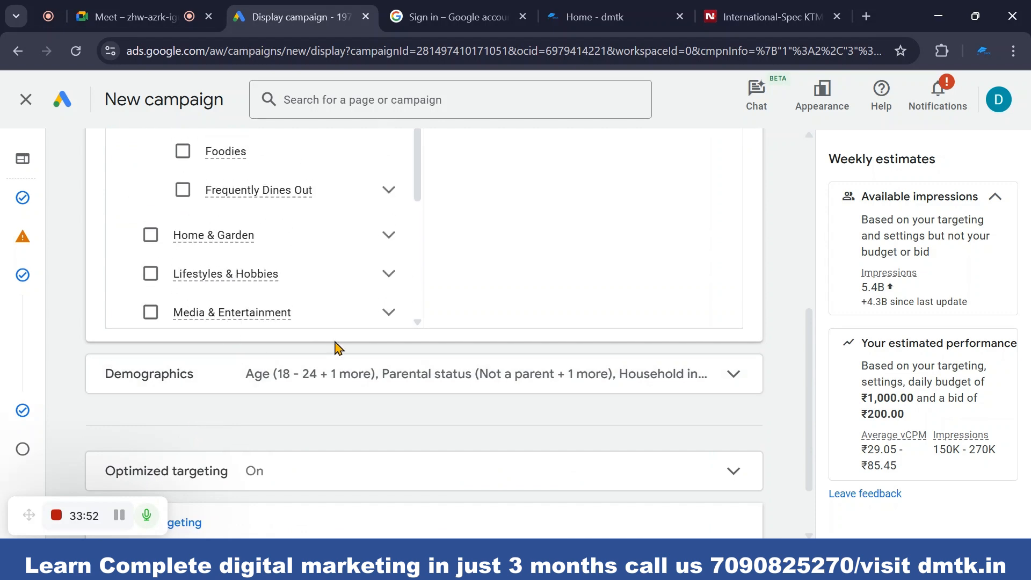
scroll(339, 345, "up", 4)
scroll(271, 399, "up", 3)
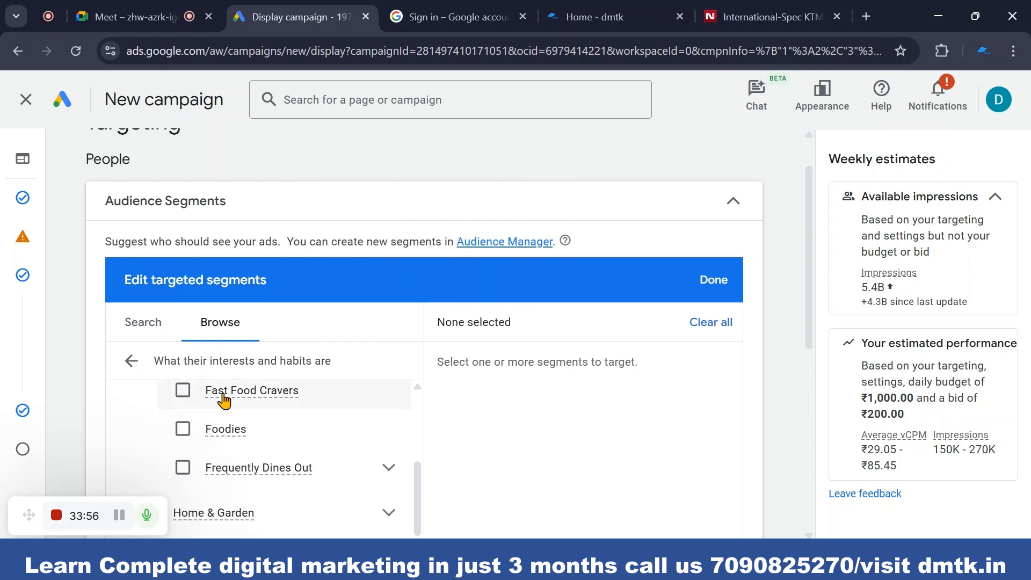
scroll(218, 429, "up", 4)
scroll(213, 459, "down", 2)
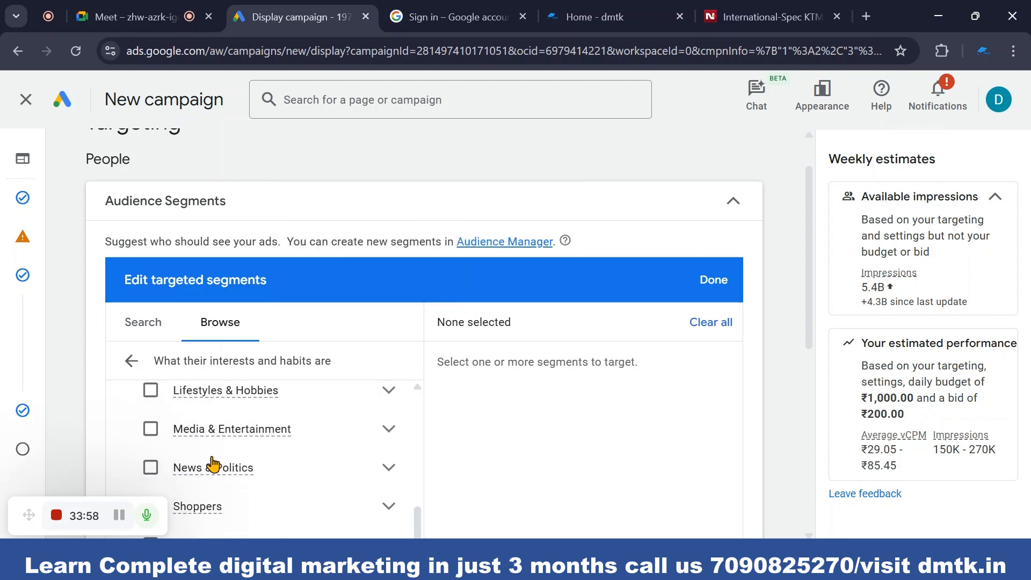
scroll(213, 464, "up", 3)
scroll(213, 463, "down", 2)
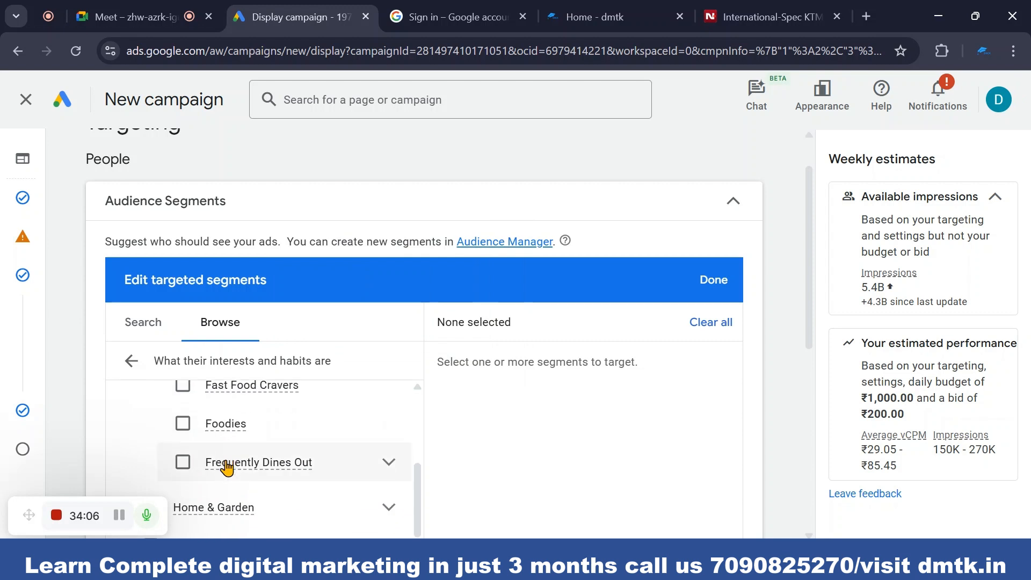
scroll(226, 467, "down", 2)
scroll(226, 467, "up", 3)
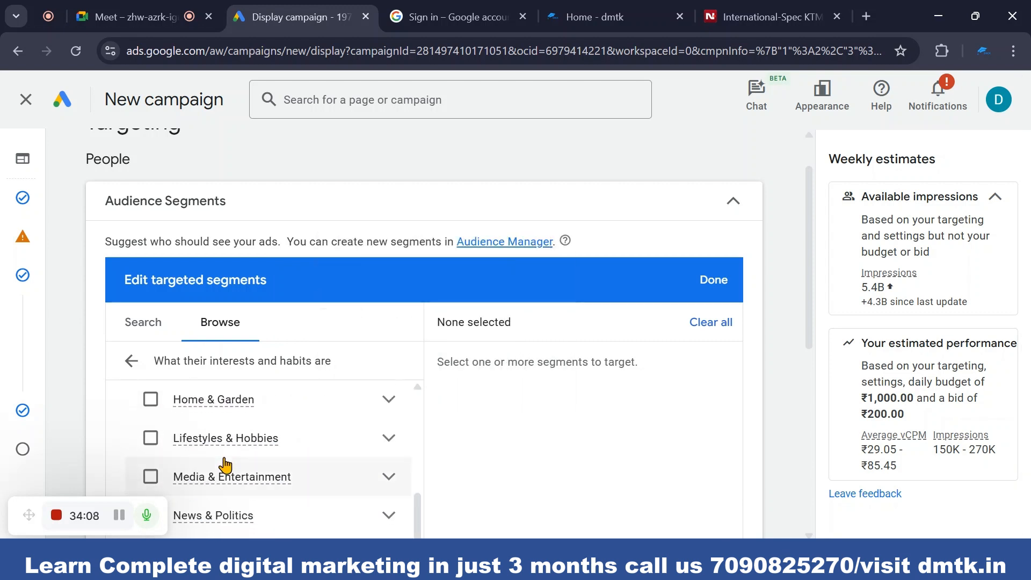
- Look through the affinity categories from Banking & Finance to News & Politics in the targeted segments list
scroll(269, 446, "down", 3)
scroll(266, 443, "up", 5)
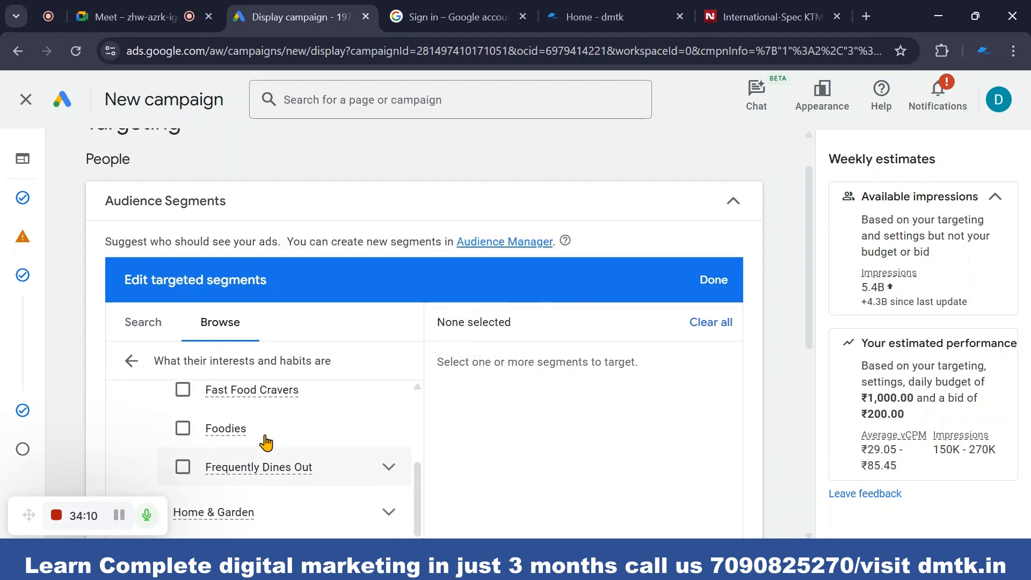
scroll(266, 443, "up", 3)
scroll(265, 446, "up", 3)
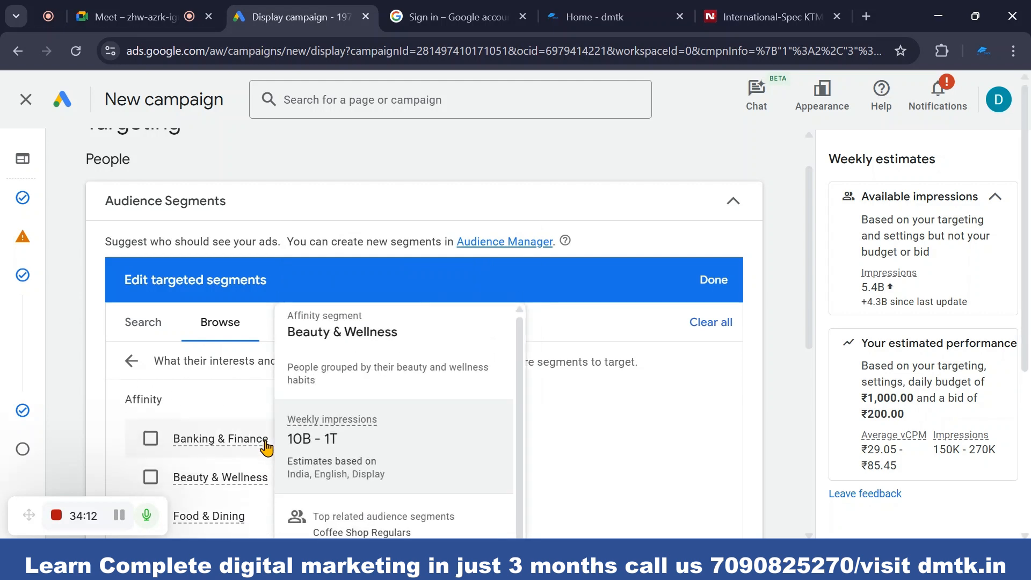
scroll(265, 450, "down", 3)
scroll(421, 476, "down", 4)
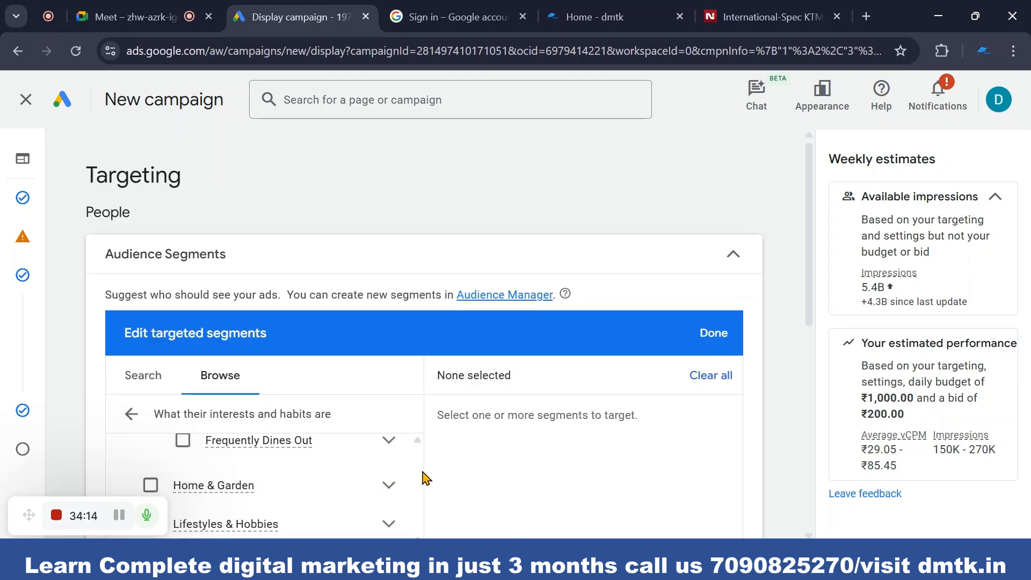
scroll(283, 502, "up", 1)
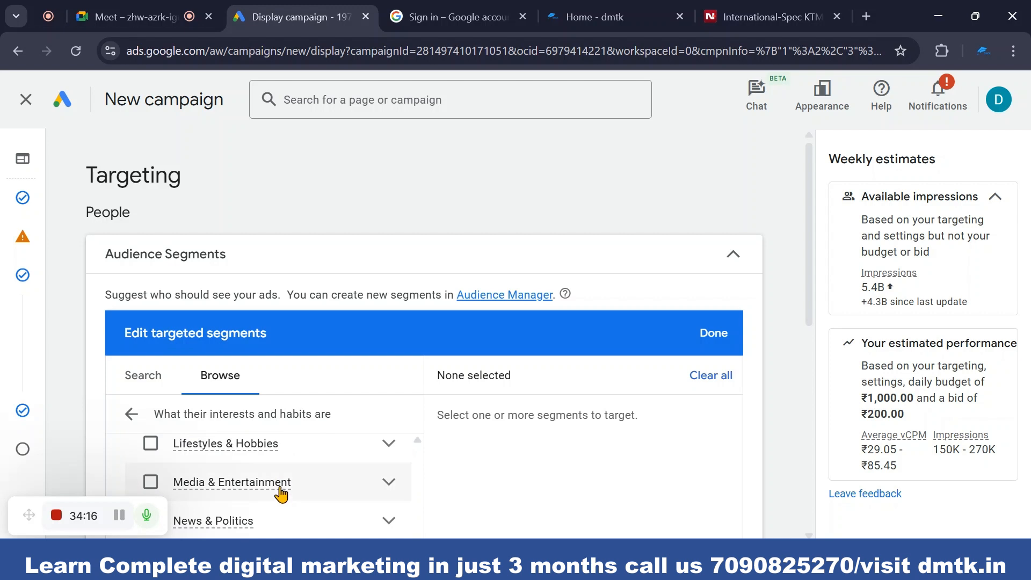
scroll(279, 490, "up", 1)
scroll(280, 490, "down", 4)
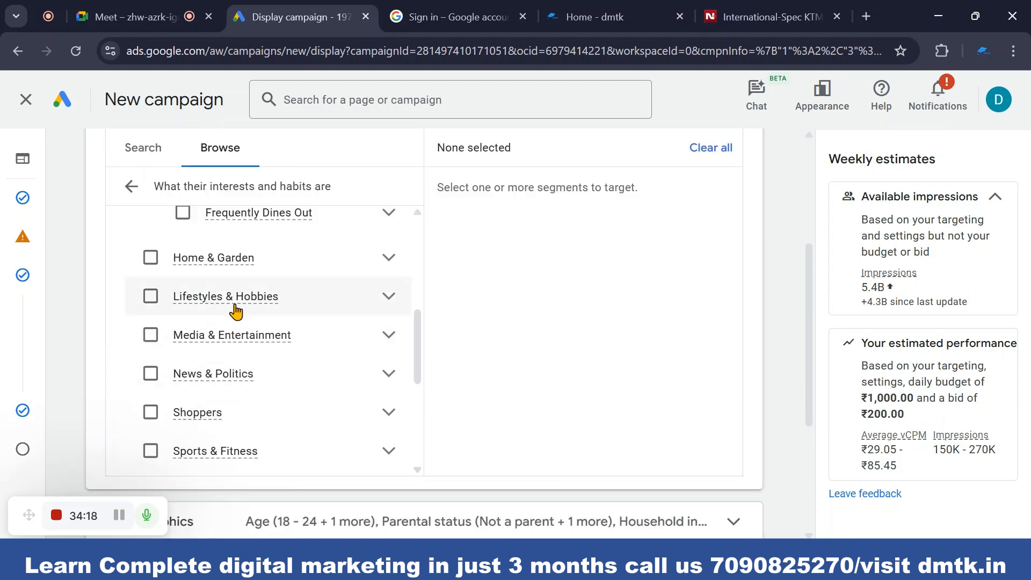
- Expand the News & Politics affinity category and its Avid News Readers group, and review the segments they contain
left_click(391, 377)
scroll(295, 349, "down", 3)
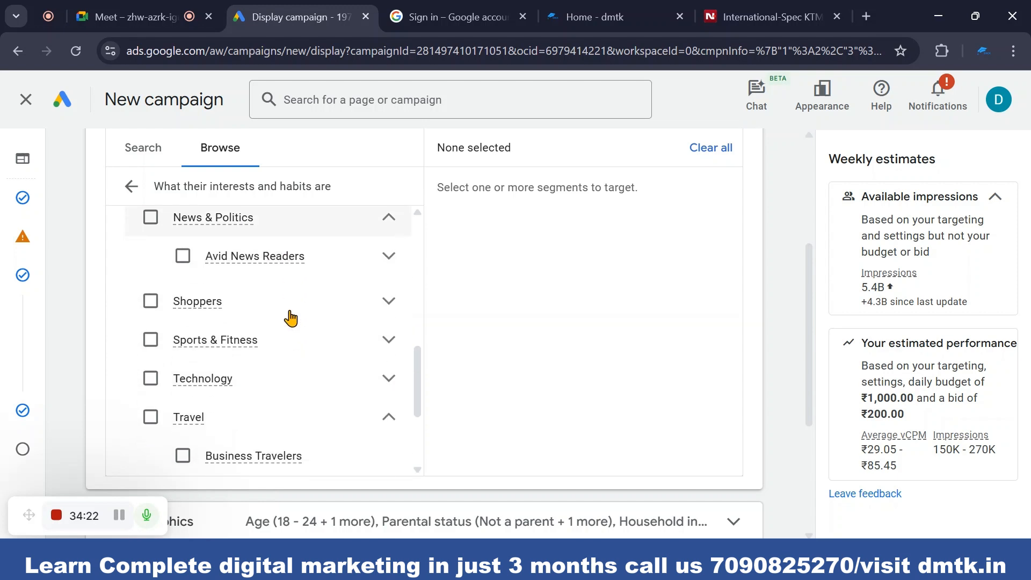
scroll(290, 317, "up", 2)
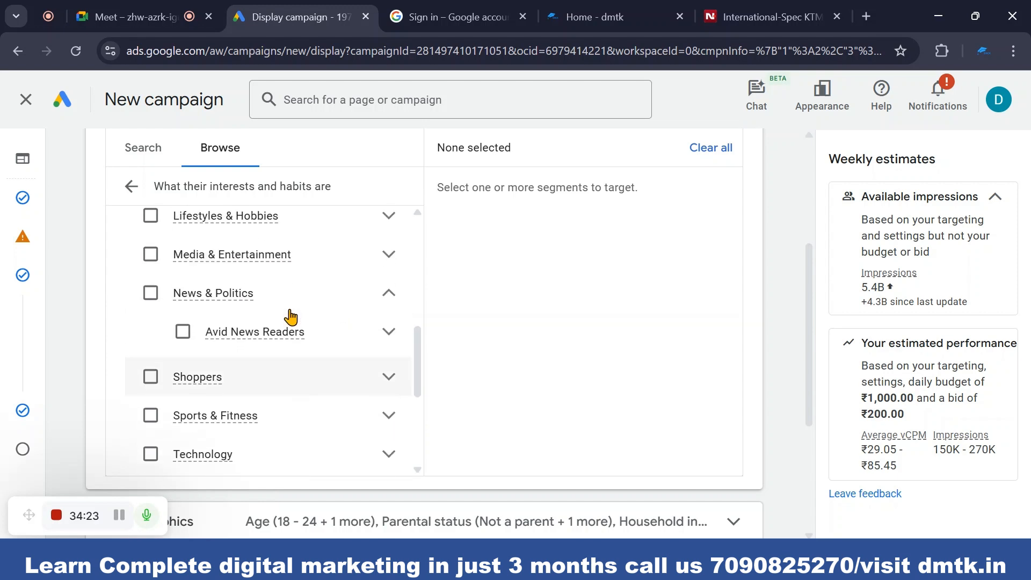
left_click(394, 336)
scroll(290, 404, "down", 2)
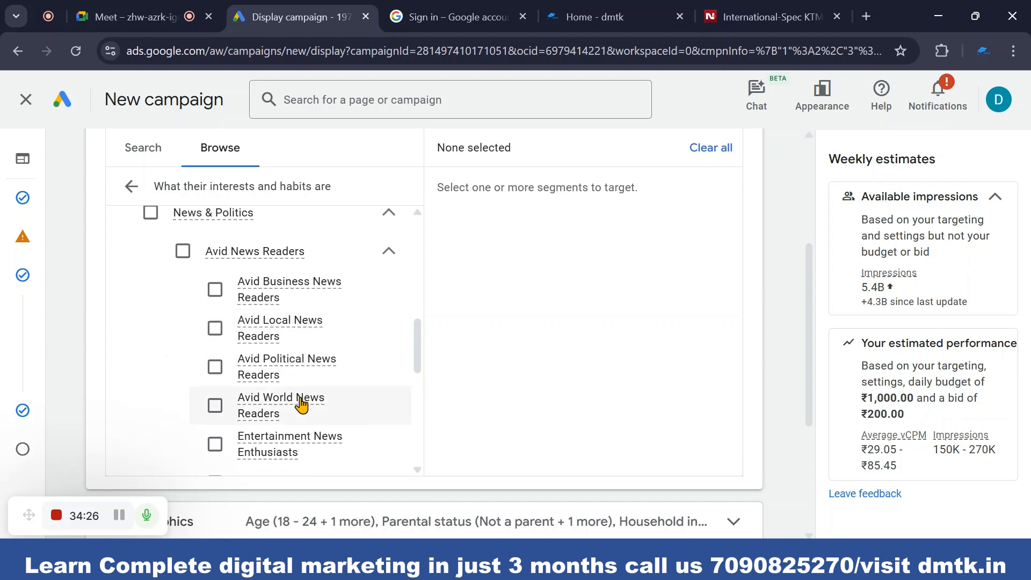
scroll(300, 404, "down", 2)
scroll(299, 403, "up", 7)
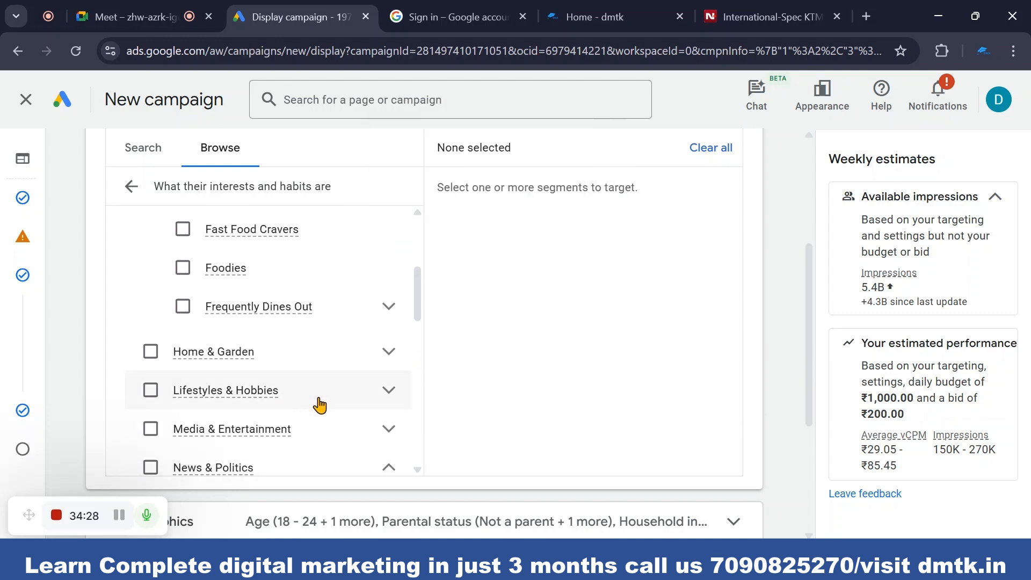
- Collapse and reopen the Avid News Readers group, review its segments down to Women's Media Fans, and collapse it again
scroll(320, 406, "down", 4)
left_click(388, 346)
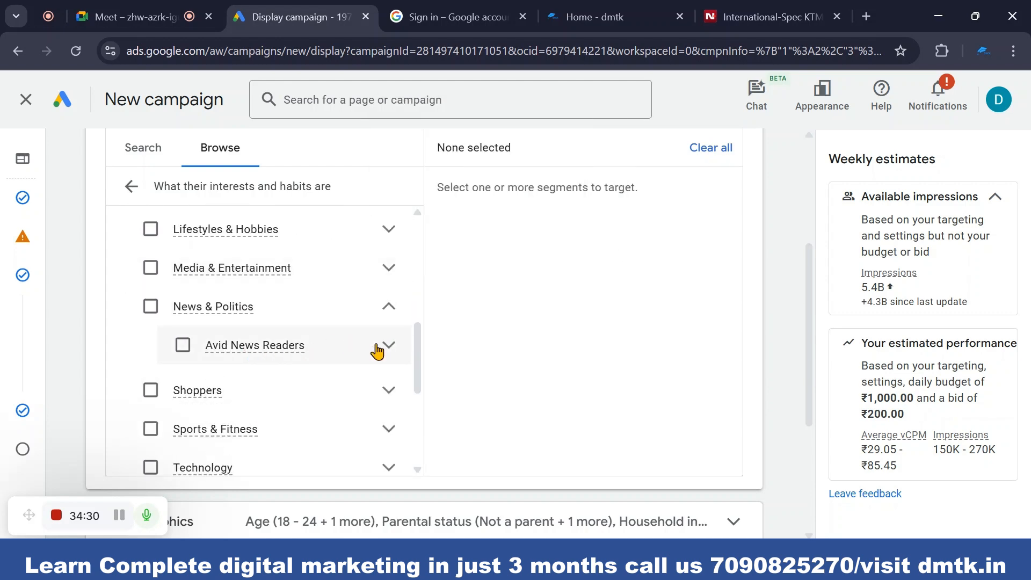
left_click(390, 352)
scroll(242, 344, "down", 5)
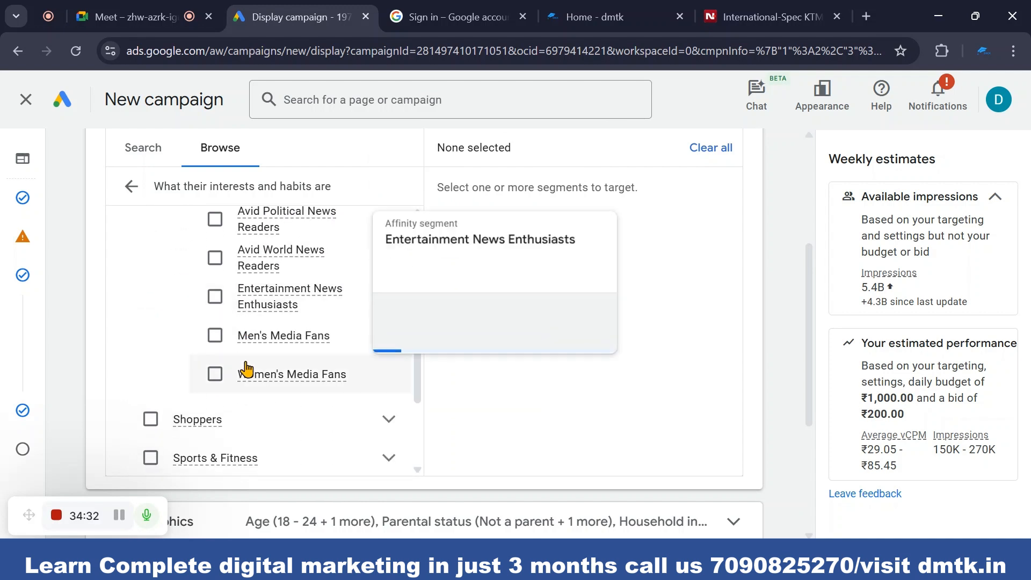
scroll(322, 365, "up", 5)
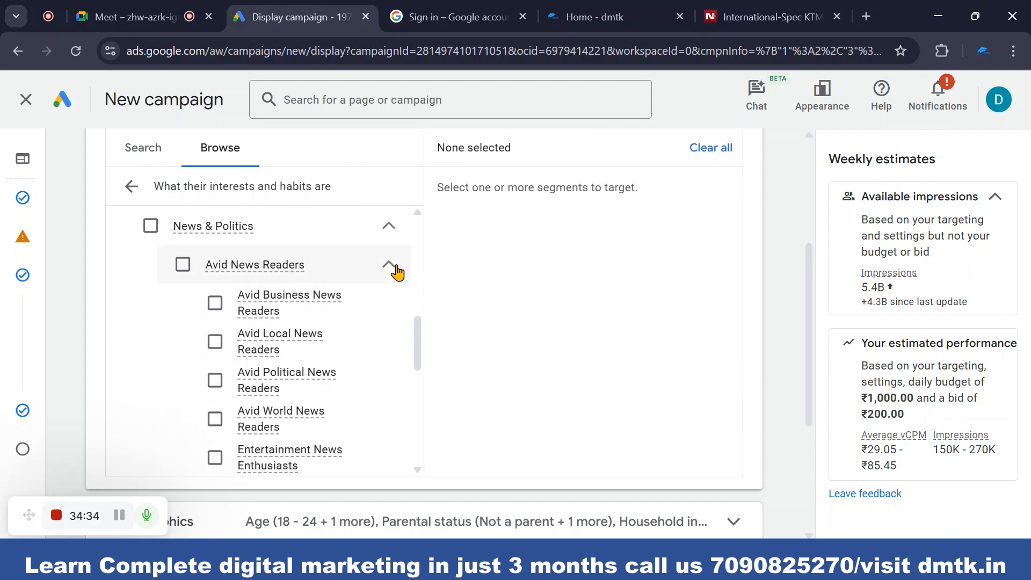
left_click(389, 271)
- Look over the whole Affinity list from Banking & Finance down to the Vehicles & Transportation segments and return to its start
scroll(366, 301, "up", 3)
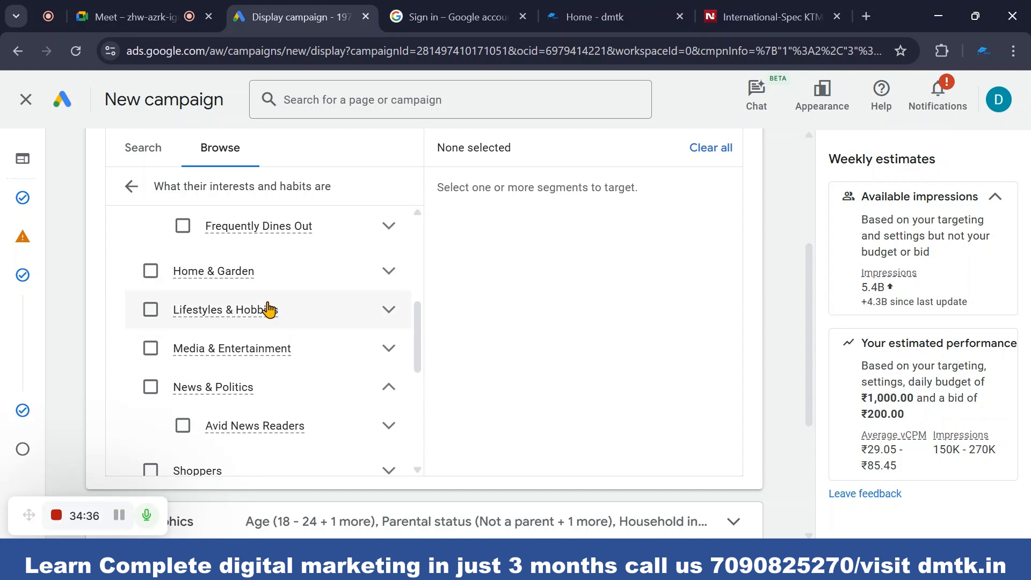
scroll(269, 336, "up", 3)
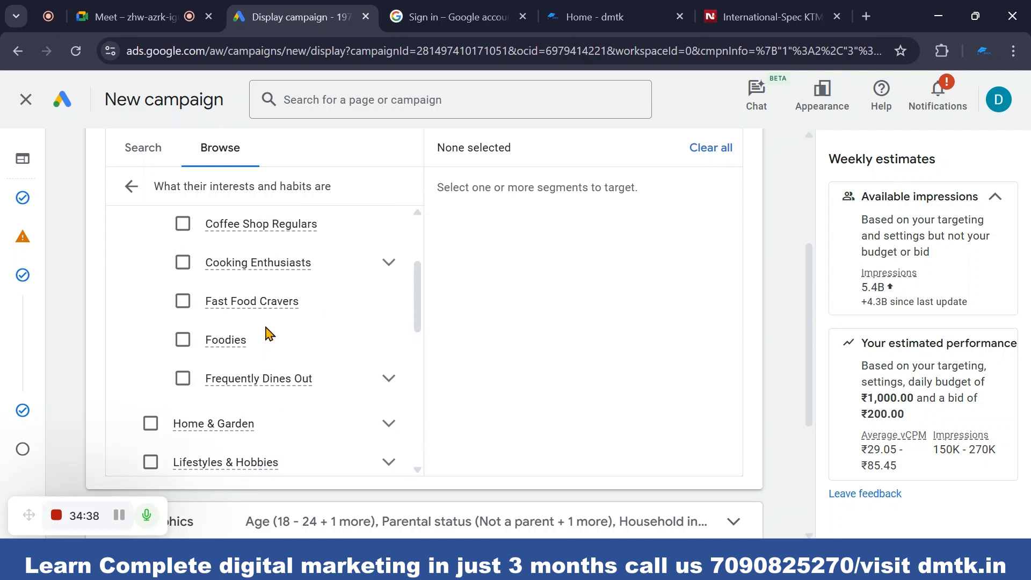
scroll(266, 325, "up", 4)
scroll(264, 333, "down", 5)
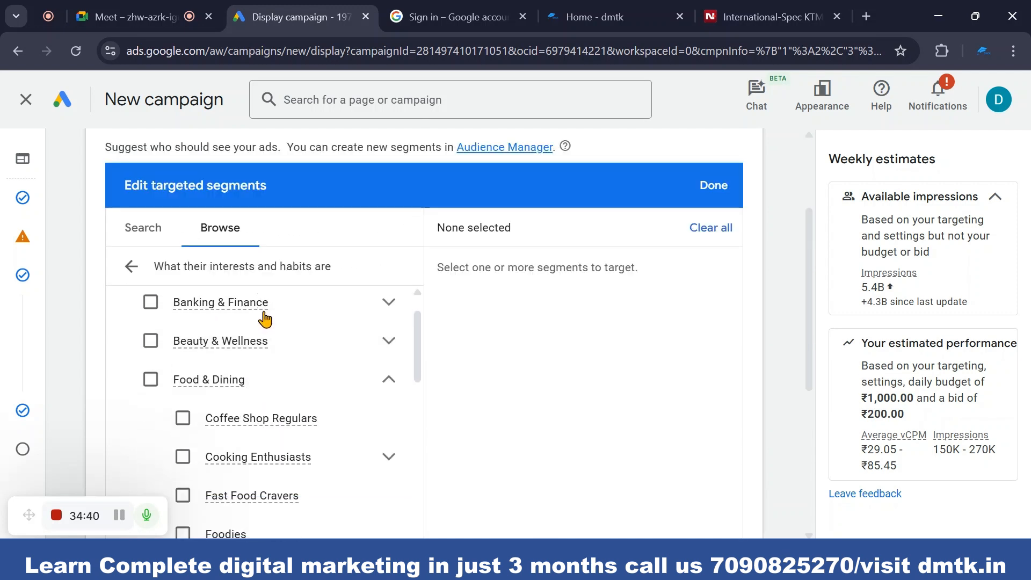
scroll(258, 357, "down", 12)
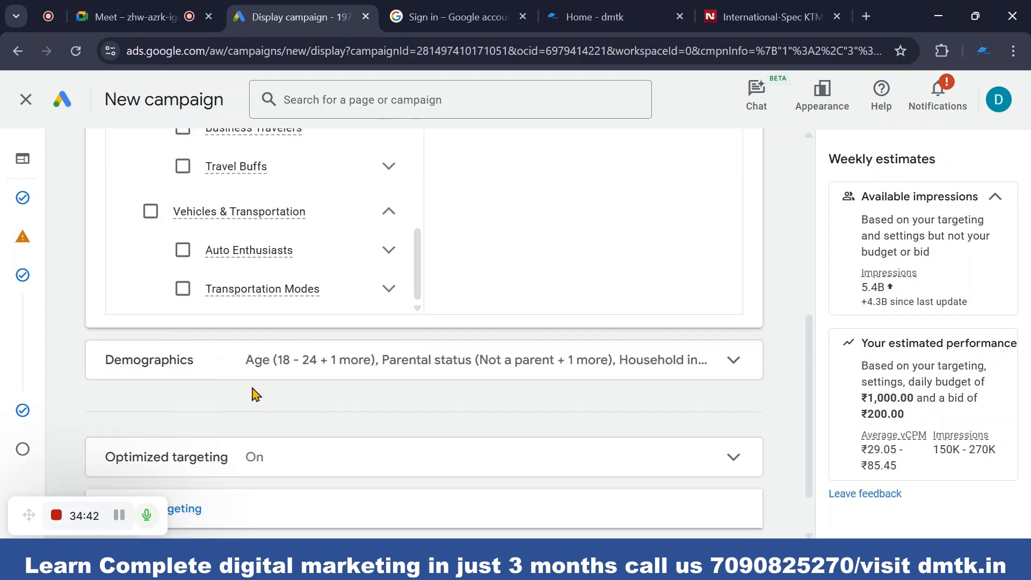
scroll(265, 256, "down", 1)
scroll(258, 301, "up", 4)
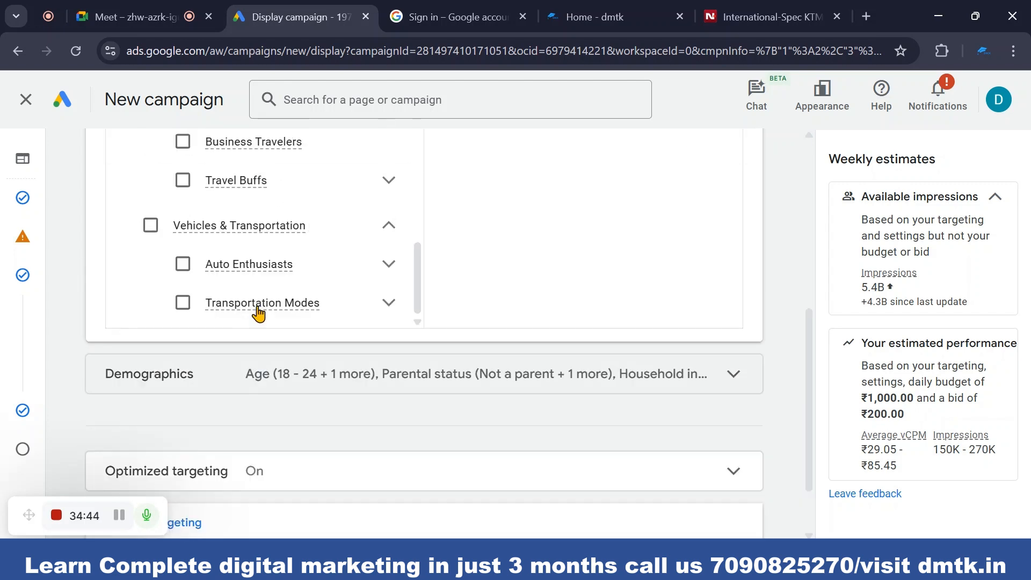
scroll(247, 278, "down", 3)
scroll(247, 276, "up", 10)
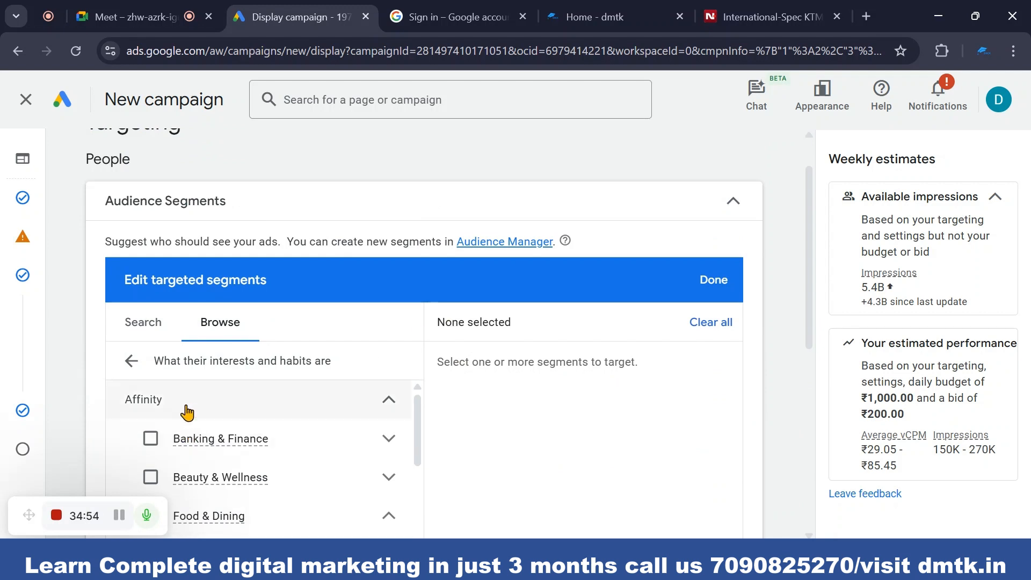
- View the details of the Banking & Finance affinity segment and close the targeted segments editor with no segment selected
mouse_move(175, 454)
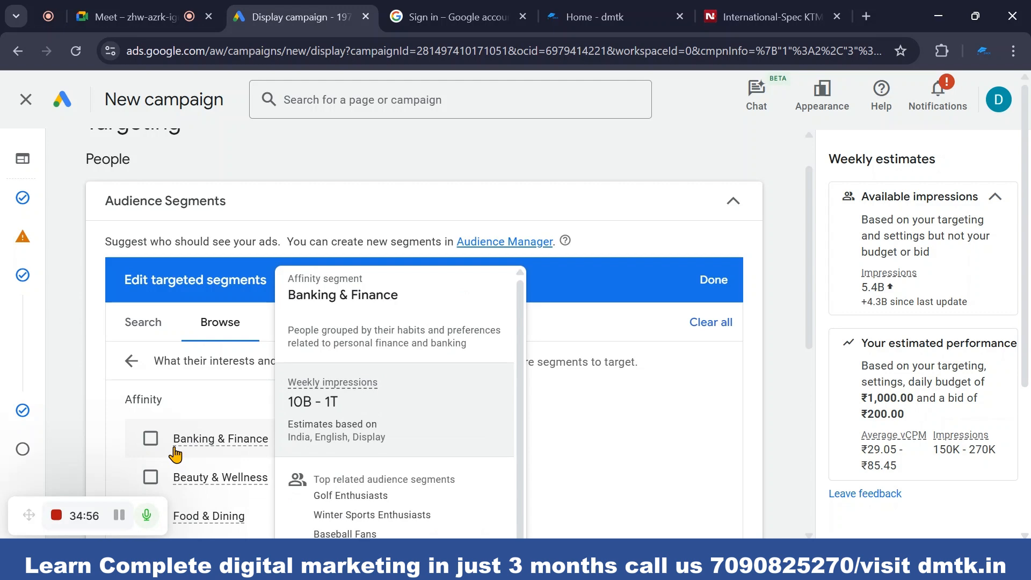
scroll(157, 477, "down", 2)
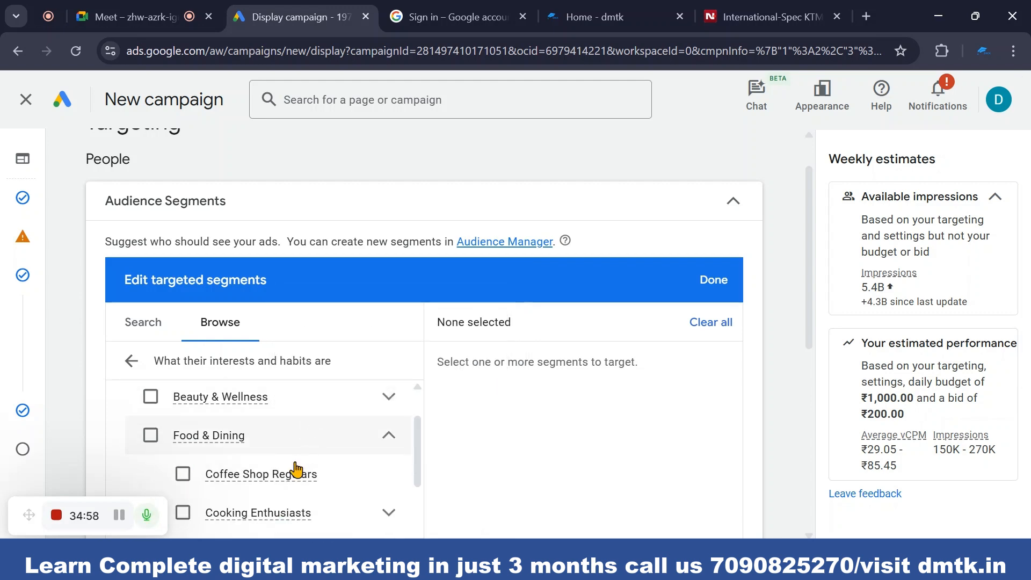
scroll(317, 451, "up", 2)
scroll(339, 427, "up", 1)
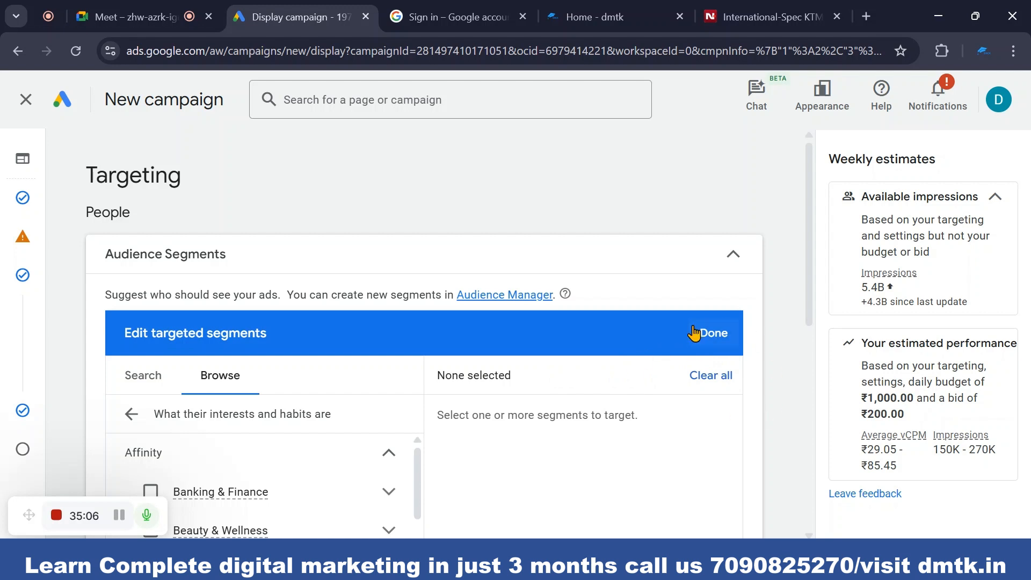
scroll(246, 473, "down", 7)
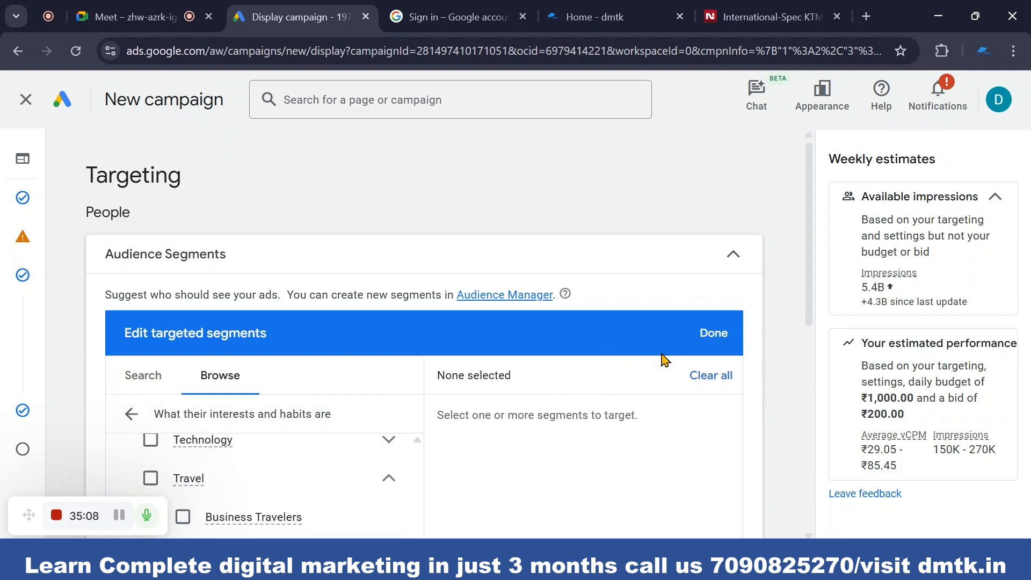
left_click(709, 336)
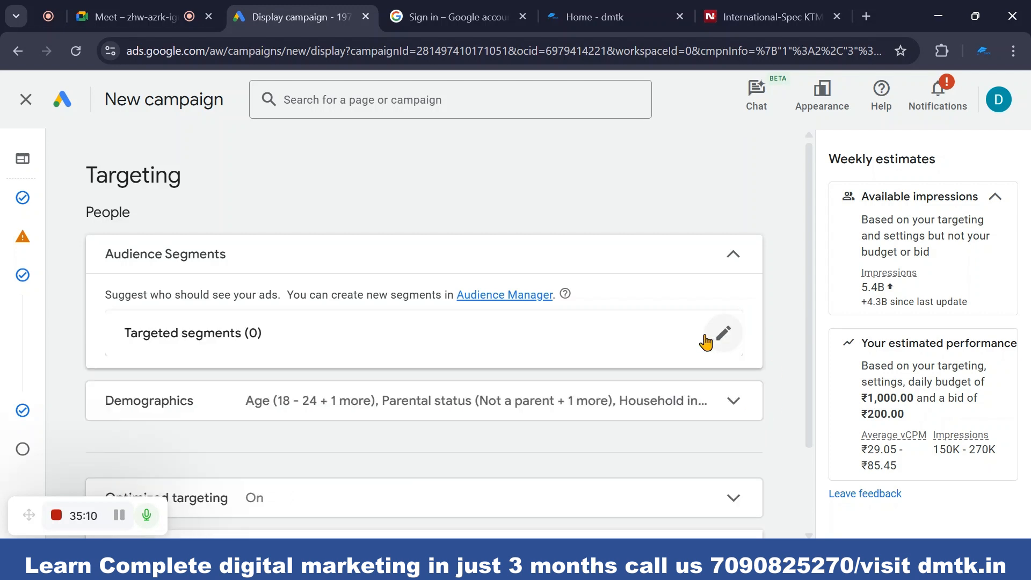
- Show the additional targeting options for the campaign and review Keywords, Topics and Placements
scroll(272, 384, "down", 2)
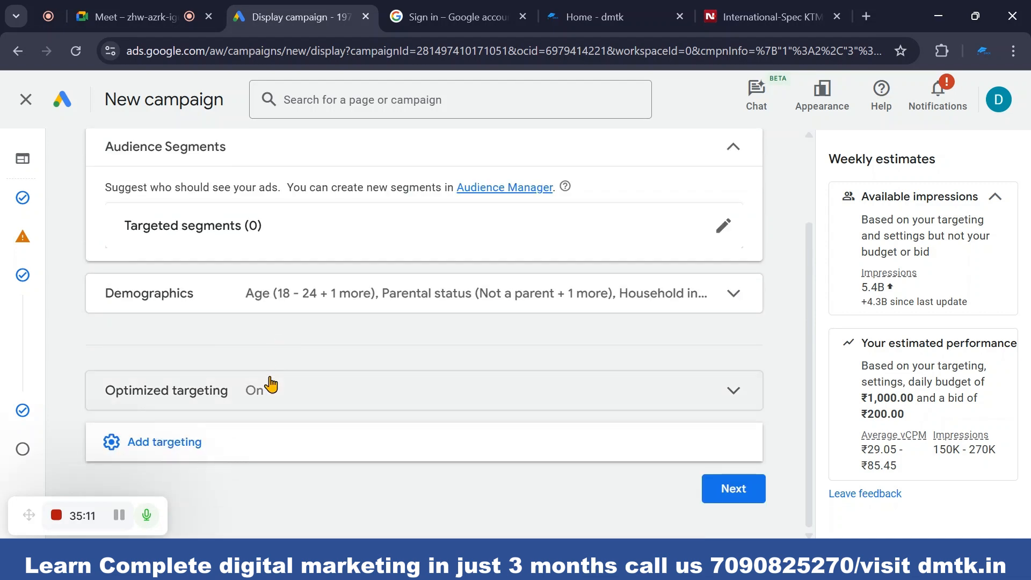
left_click(161, 455)
scroll(172, 448, "down", 2)
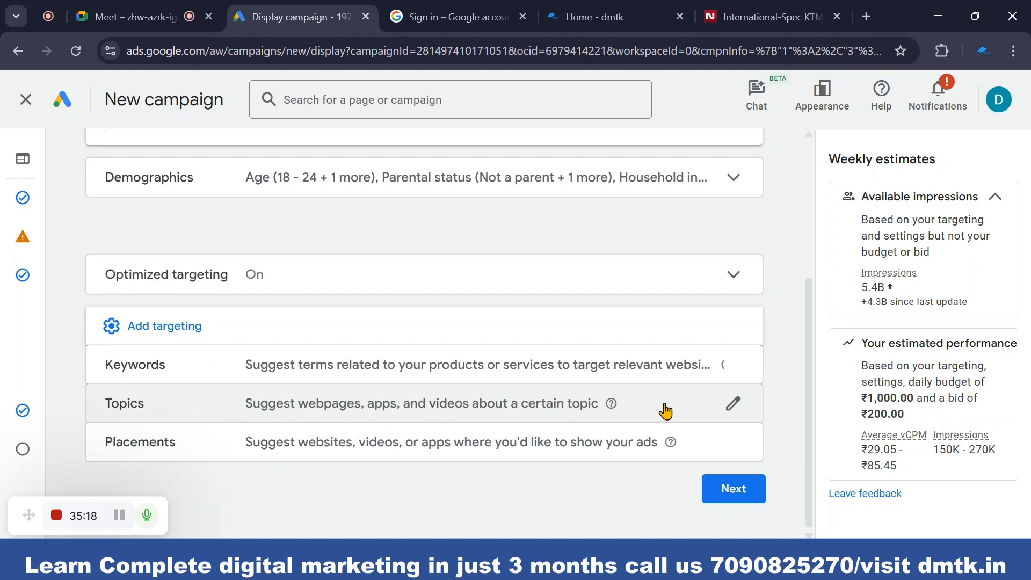
scroll(537, 398, "up", 3)
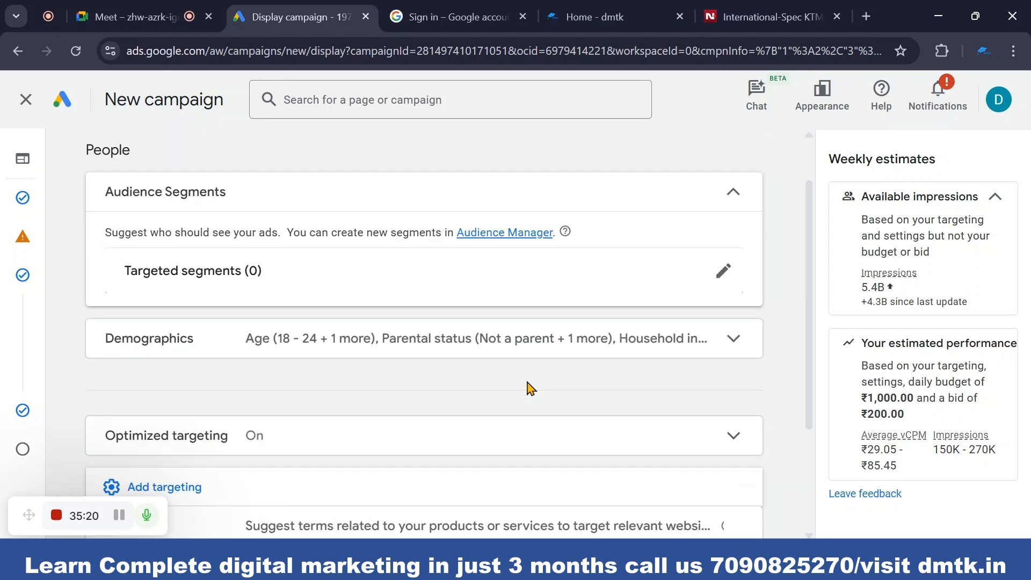
scroll(527, 387, "down", 3)
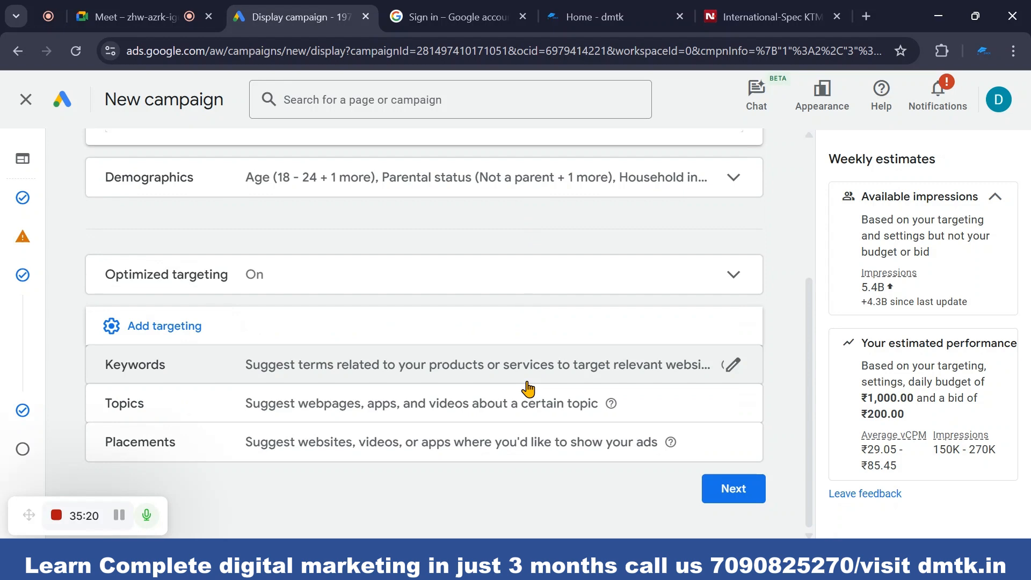
- Add Topics targeting to the campaign and look through its topic categories, finishing the topic selection with none chosen
left_click(367, 400)
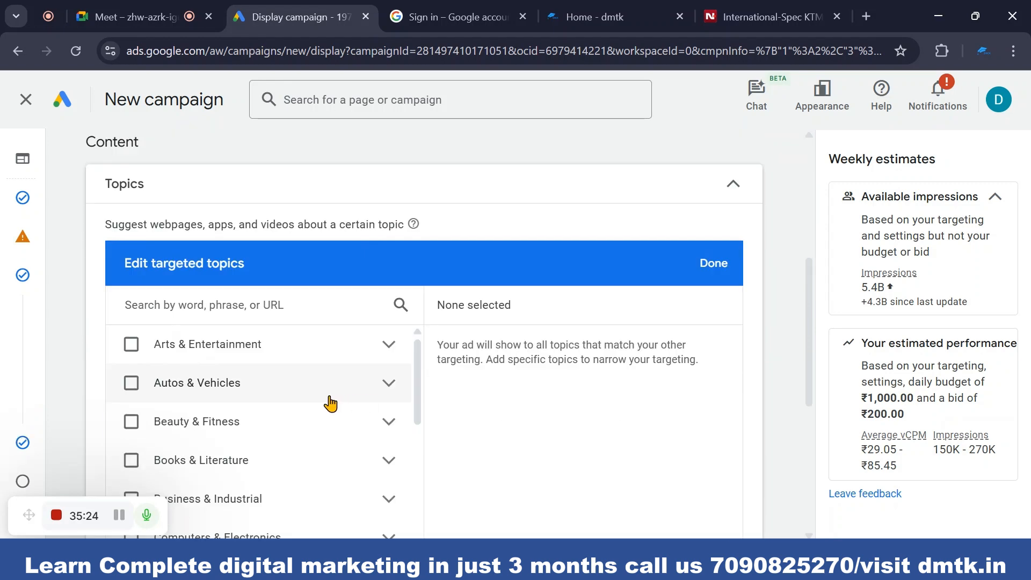
scroll(259, 411, "down", 5)
scroll(259, 413, "down", 8)
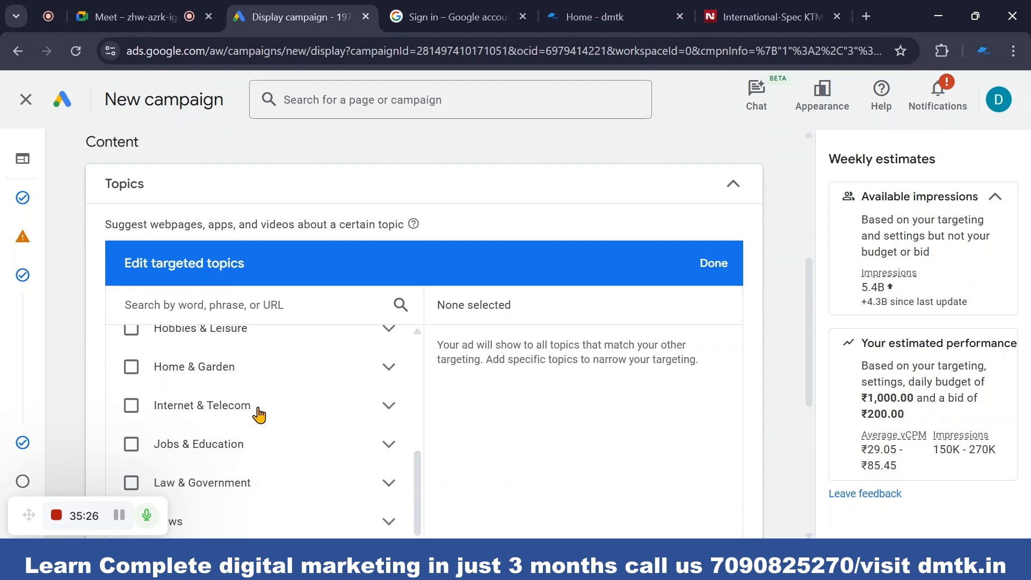
scroll(260, 414, "up", 10)
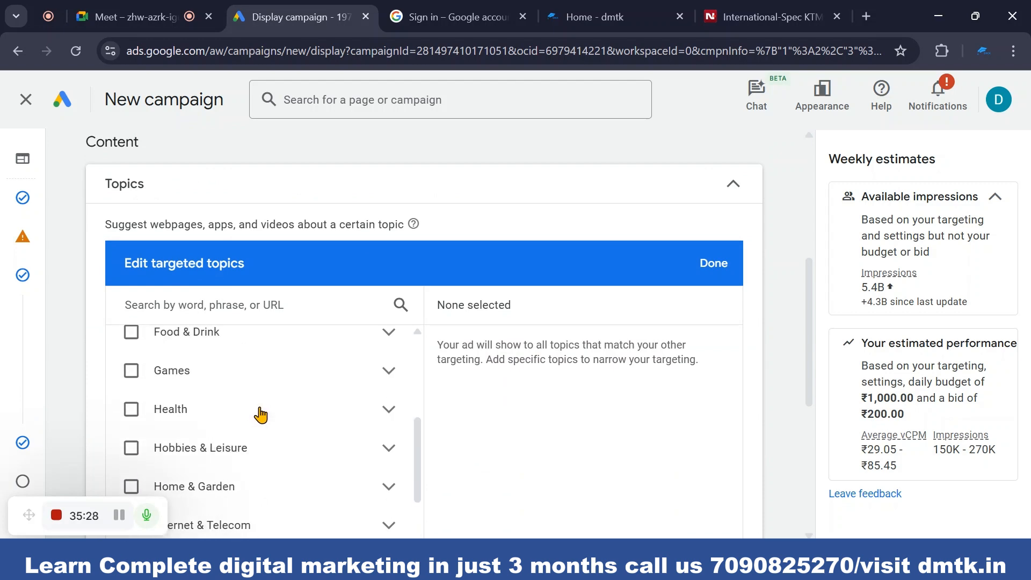
scroll(275, 461, "down", 5)
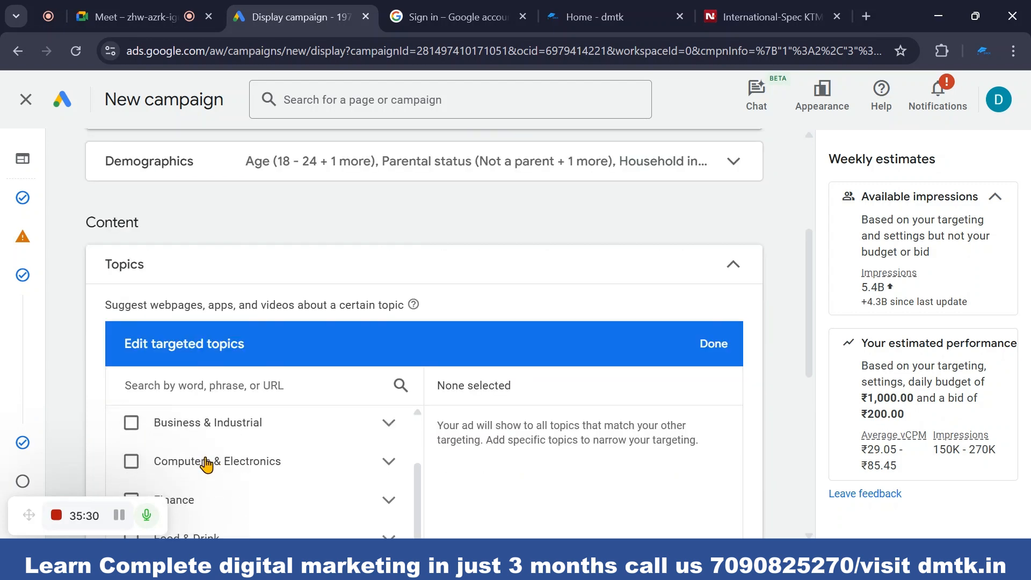
scroll(183, 424, "up", 3)
left_click(714, 344)
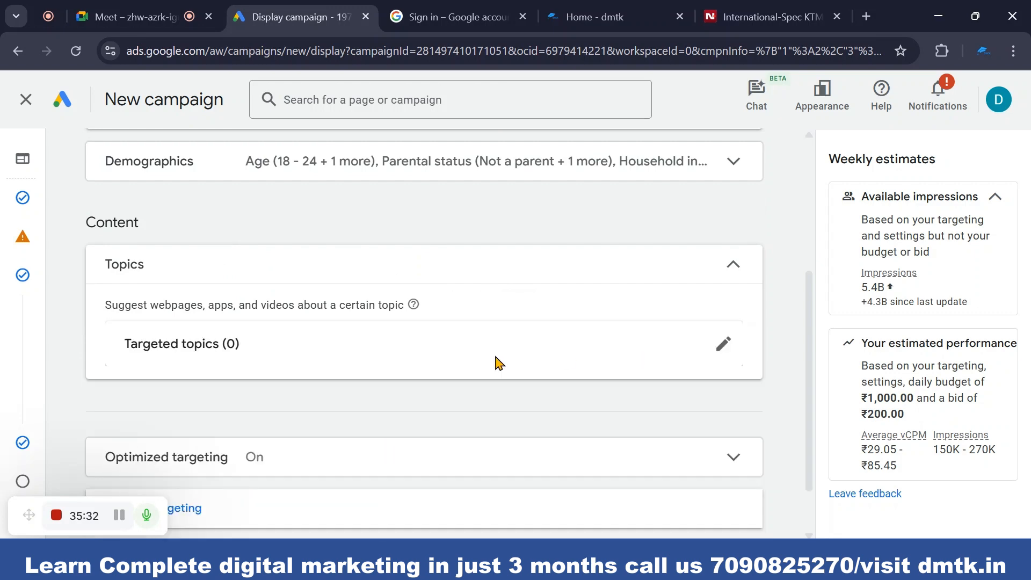
- Reopen the targeted segments editor and look over the Affinity list from Banking & Finance down to Vehicles & Transportation
scroll(261, 369, "up", 4)
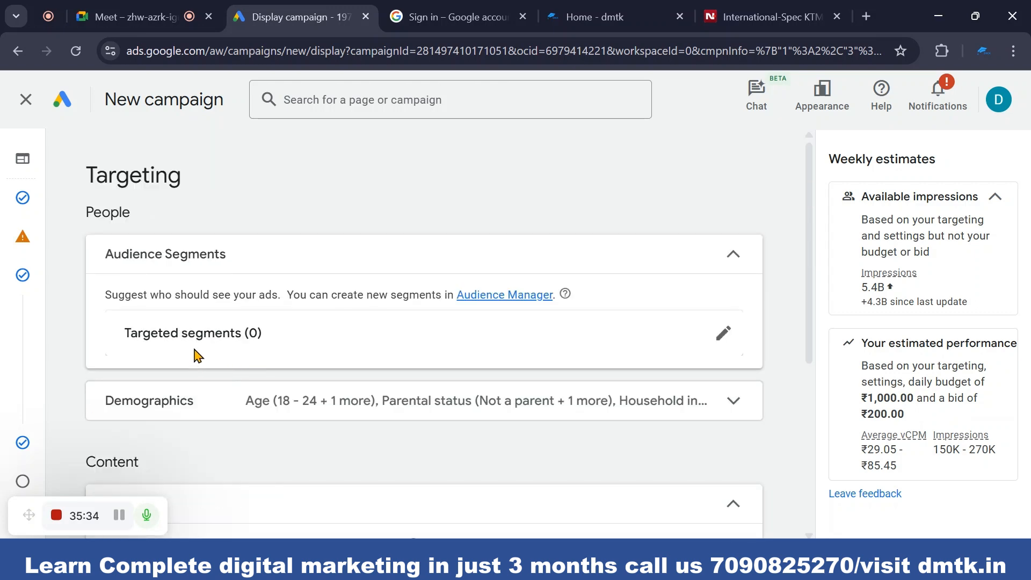
scroll(199, 356, "down", 3)
scroll(180, 369, "up", 3)
left_click(723, 333)
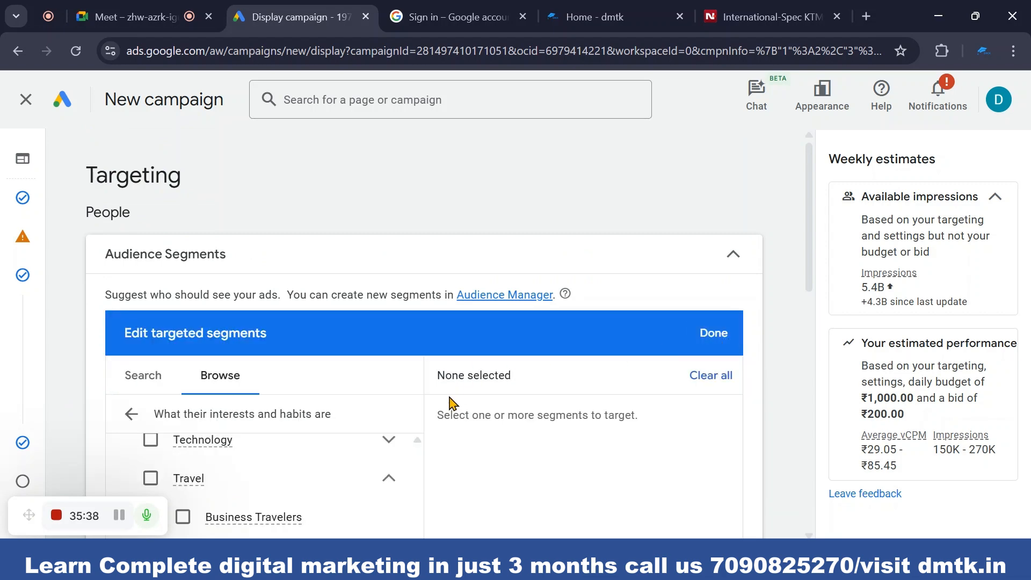
scroll(247, 422, "down", 1)
scroll(211, 444, "up", 3)
scroll(212, 442, "down", 3)
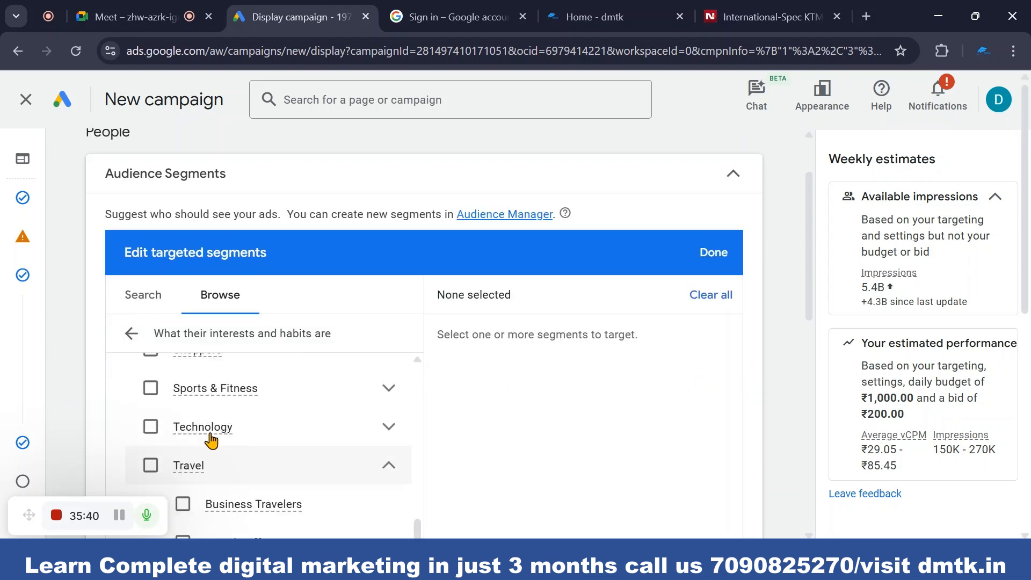
scroll(212, 442, "up", 10)
scroll(210, 424, "down", 3)
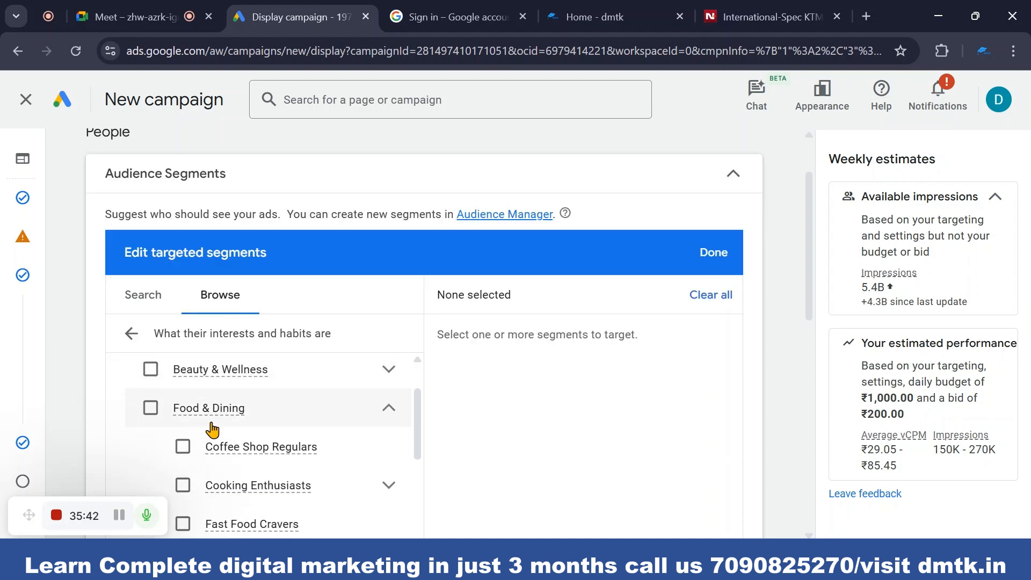
scroll(212, 430, "up", 2)
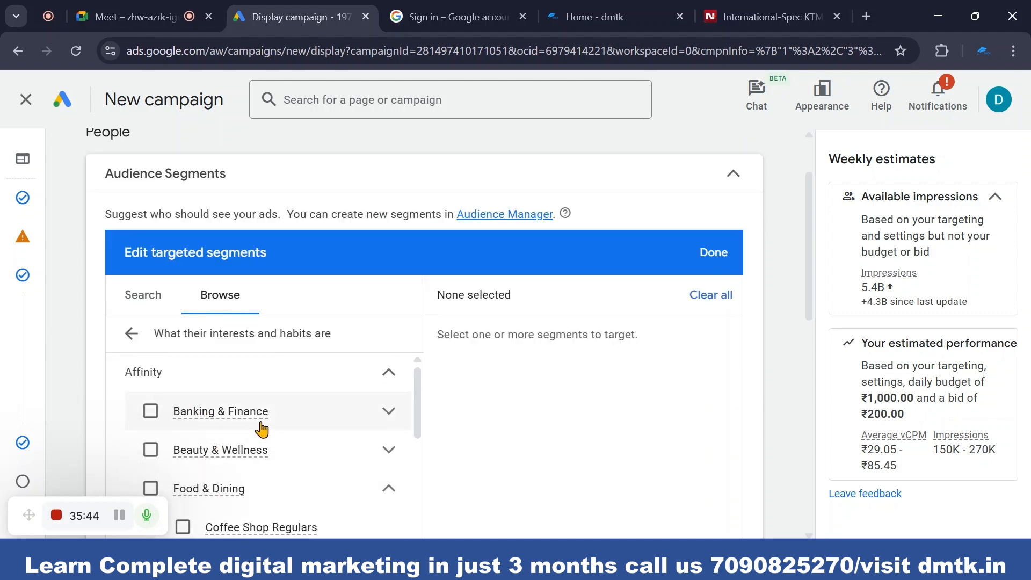
scroll(299, 421, "down", 12)
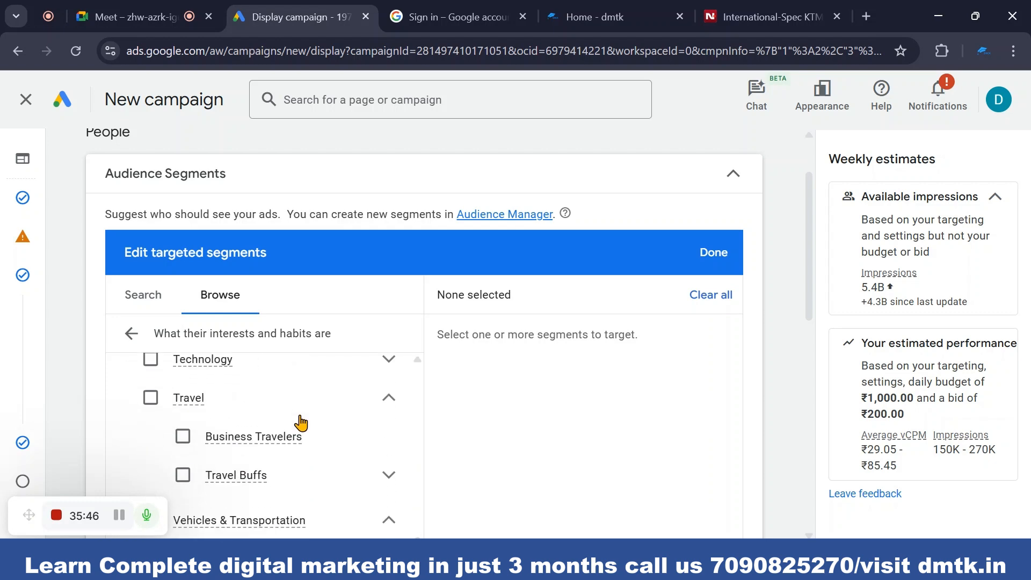
scroll(301, 423, "down", 2)
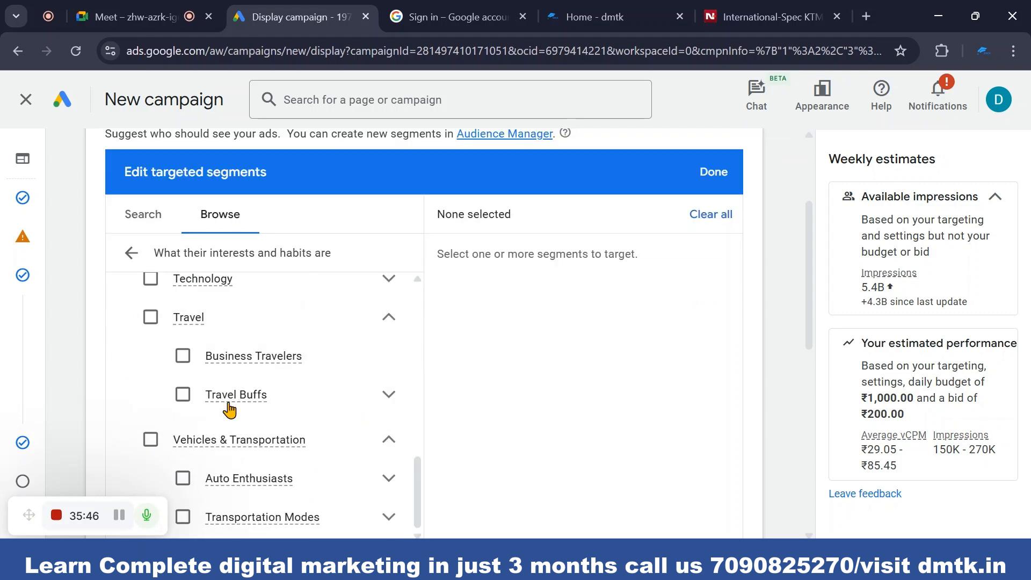
- Browse the detailed demographics segments and expand the Parents age groups under Parental Status
left_click(131, 253)
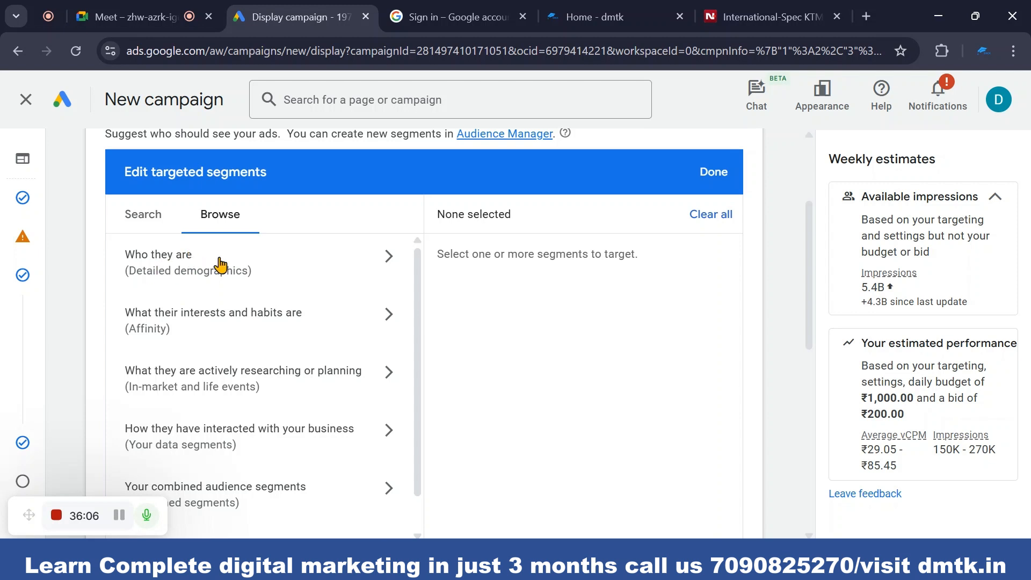
left_click(390, 264)
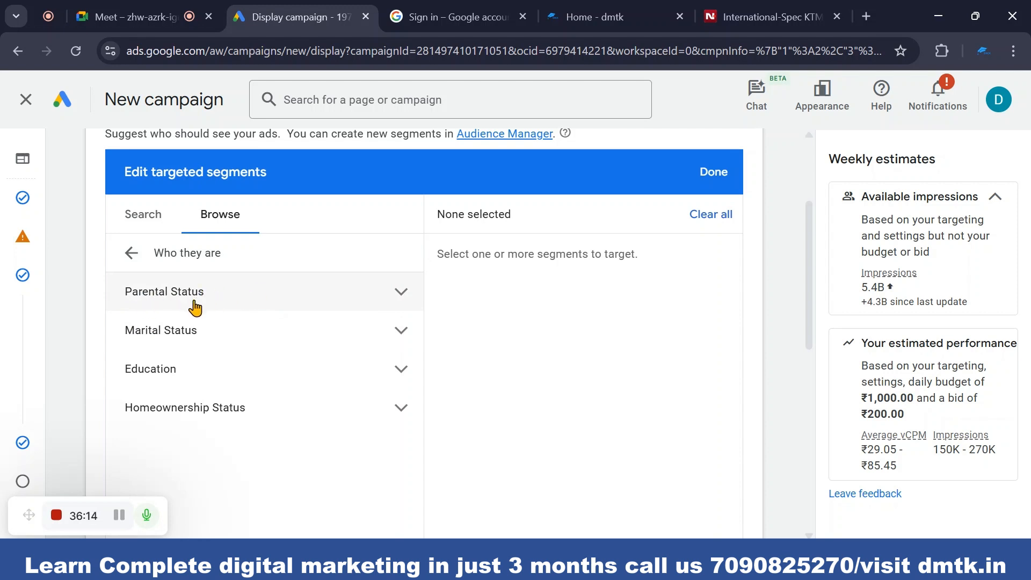
left_click(402, 296)
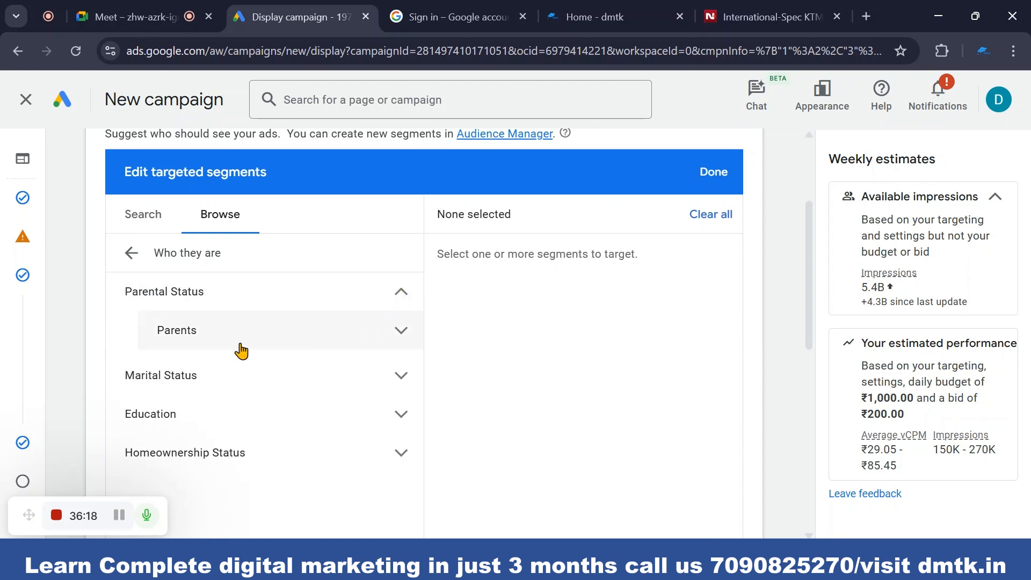
left_click(403, 330)
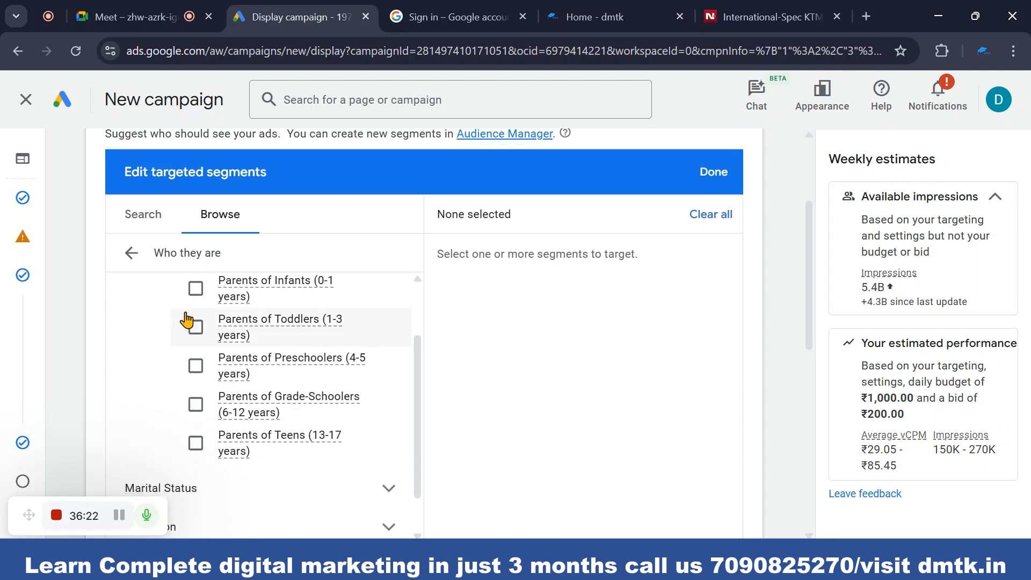
scroll(226, 341, "up", 1)
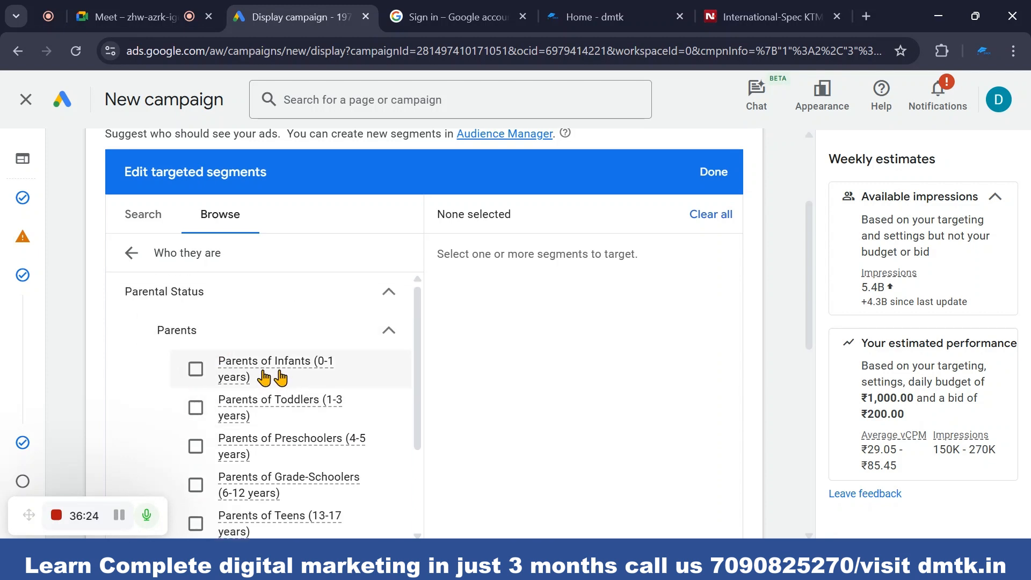
- View the details of the Parents of Infants (0-1 years) and Parents of Toddlers (1-3 years) segments
mouse_move(291, 377)
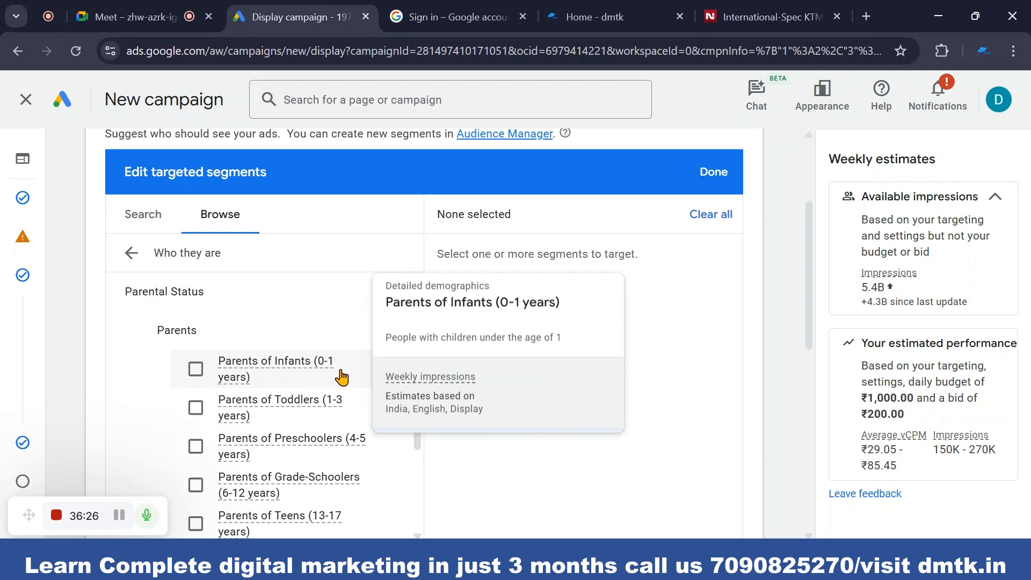
mouse_move(285, 416)
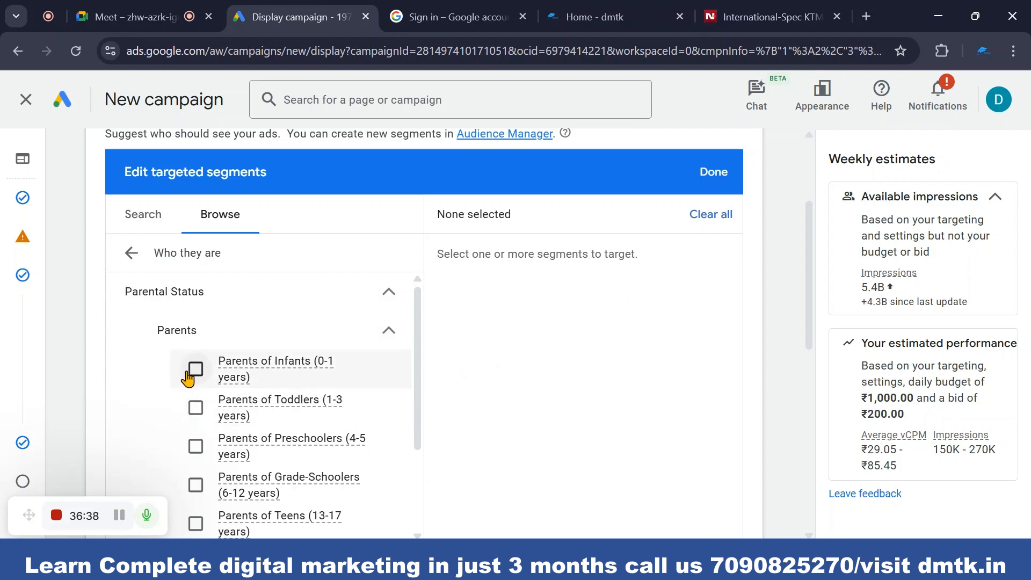
mouse_move(323, 369)
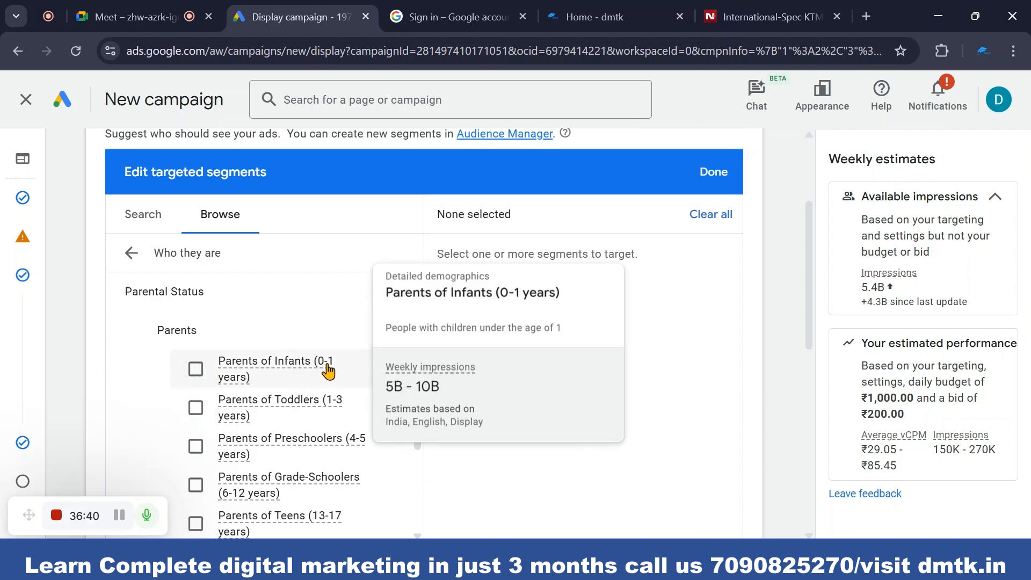
mouse_move(331, 414)
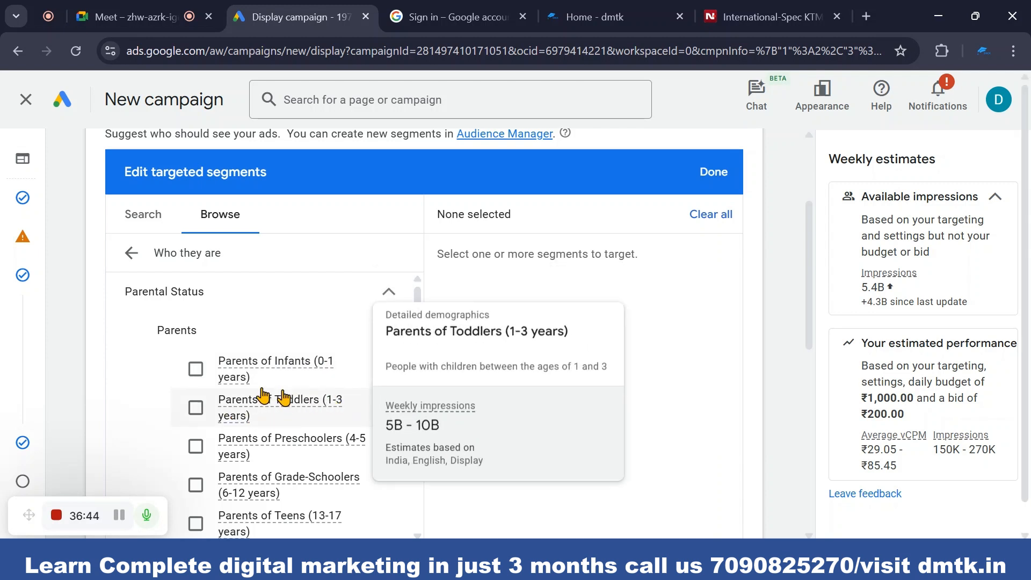
mouse_move(224, 378)
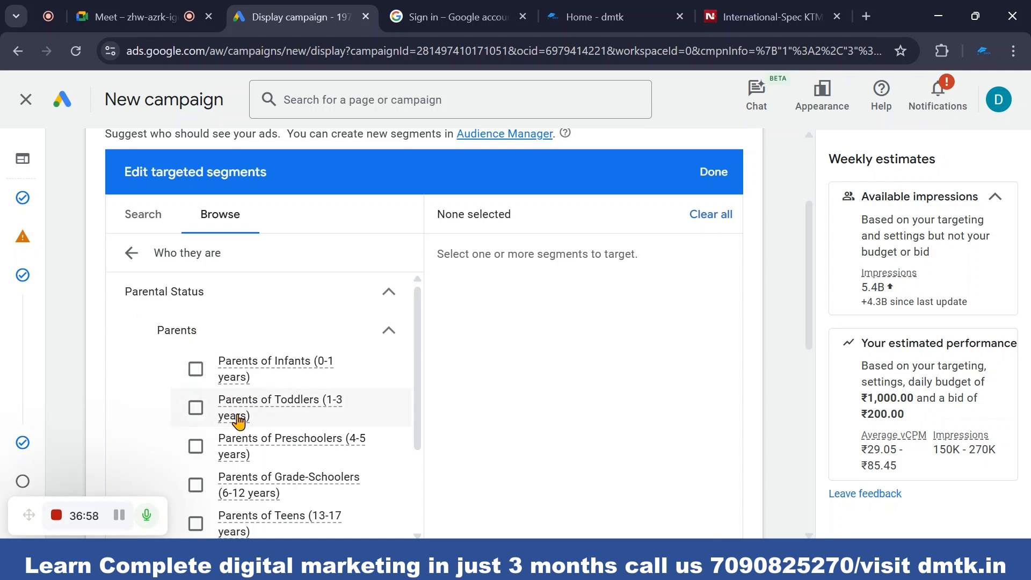
mouse_move(248, 454)
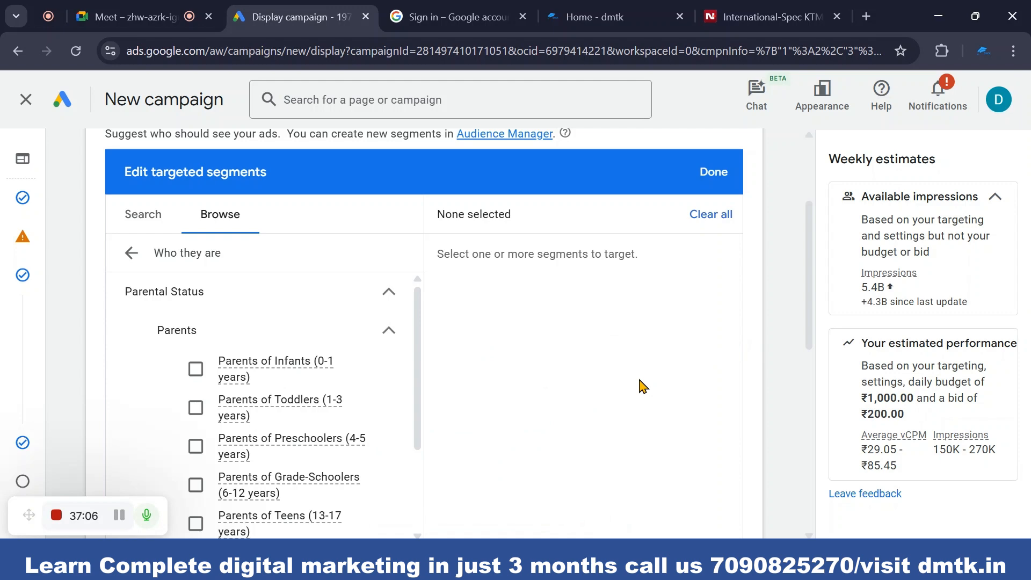
- Look over the remaining Parents age groups and expand the Marital Status options
scroll(639, 466, "down", 3)
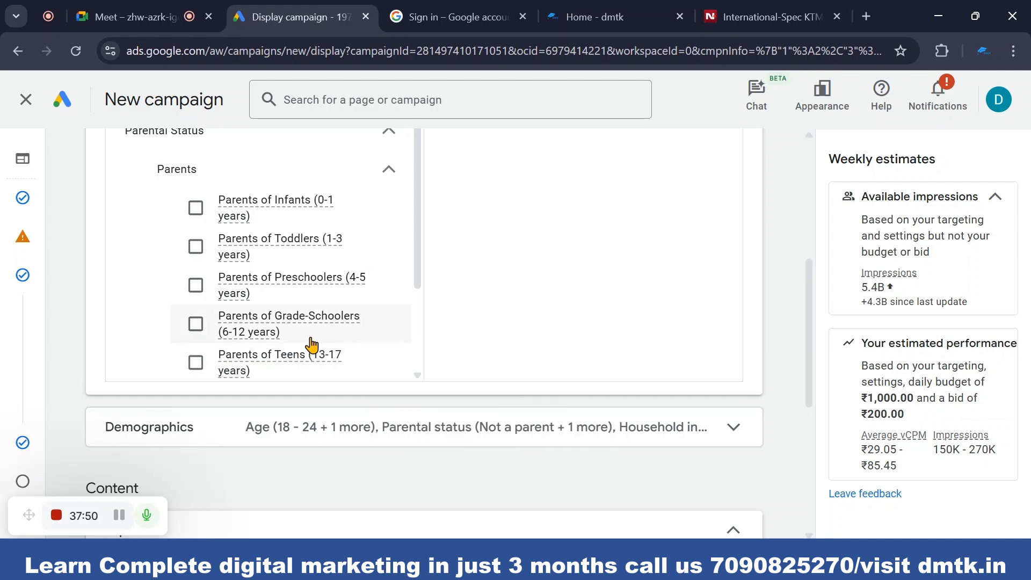
scroll(310, 343, "down", 2)
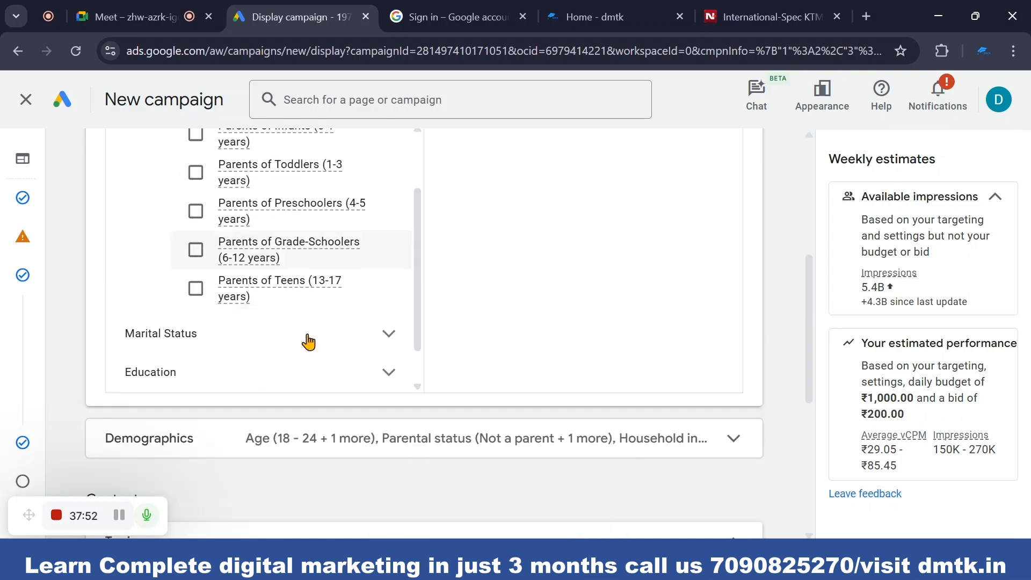
scroll(309, 339, "up", 2)
scroll(307, 334, "down", 3)
scroll(207, 295, "up", 3)
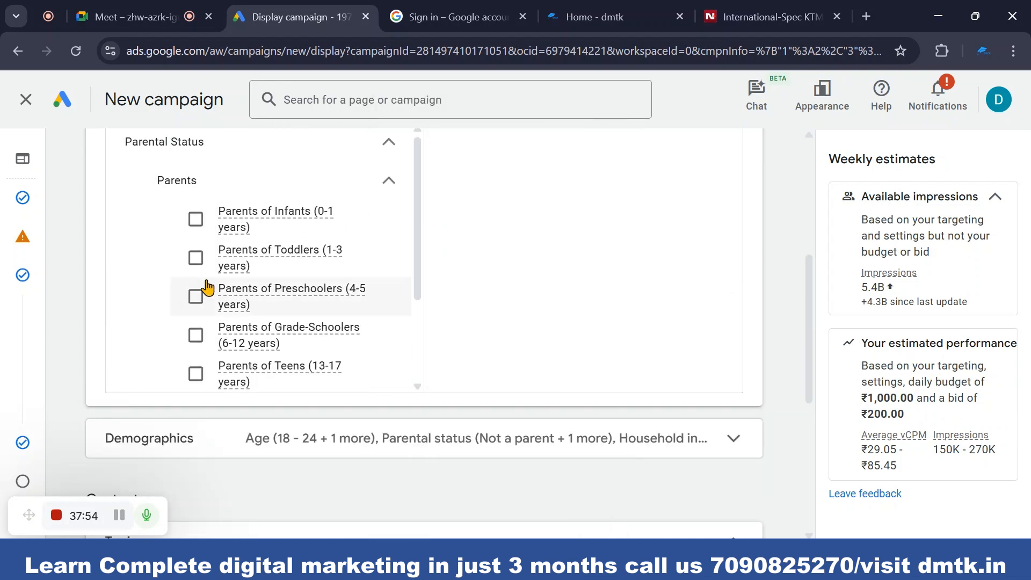
scroll(207, 289, "up", 3)
scroll(288, 336, "down", 2)
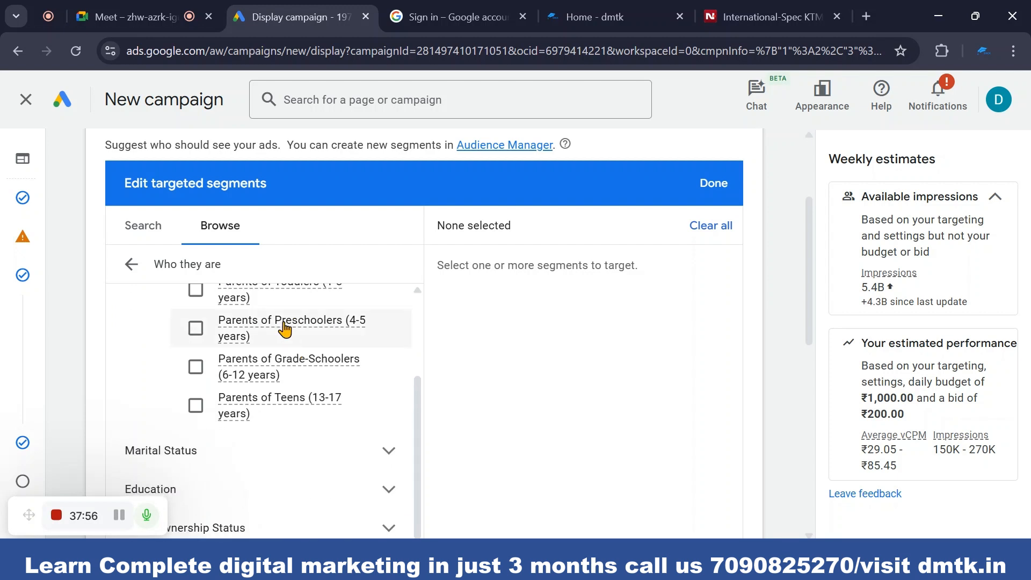
scroll(285, 329, "down", 1)
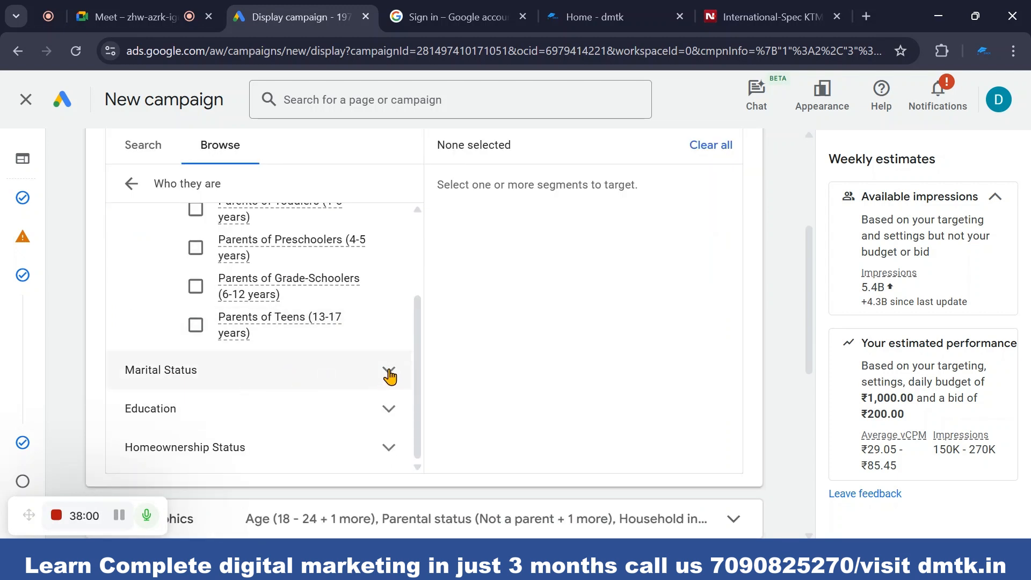
scroll(386, 376, "down", 1)
left_click(392, 296)
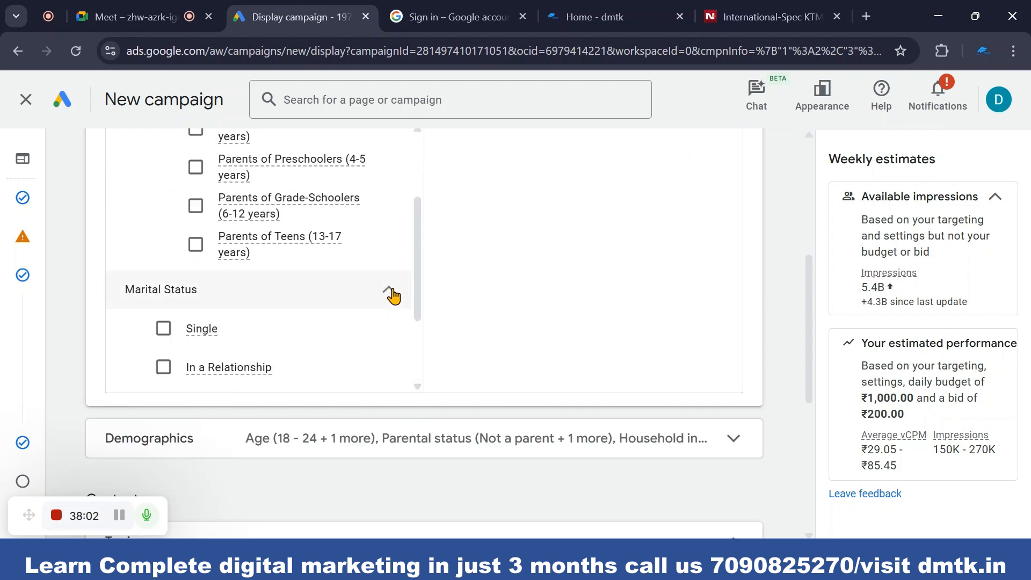
scroll(299, 307, "down", 1)
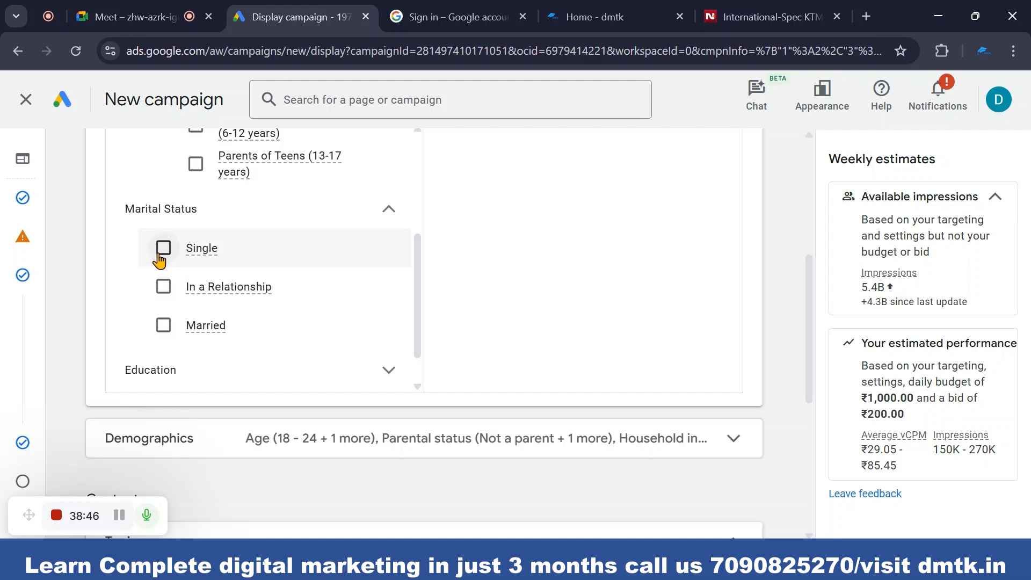
- Try targeting Single alone, clear it, and target In a Relationship instead, viewing that segment's details
left_click(163, 249)
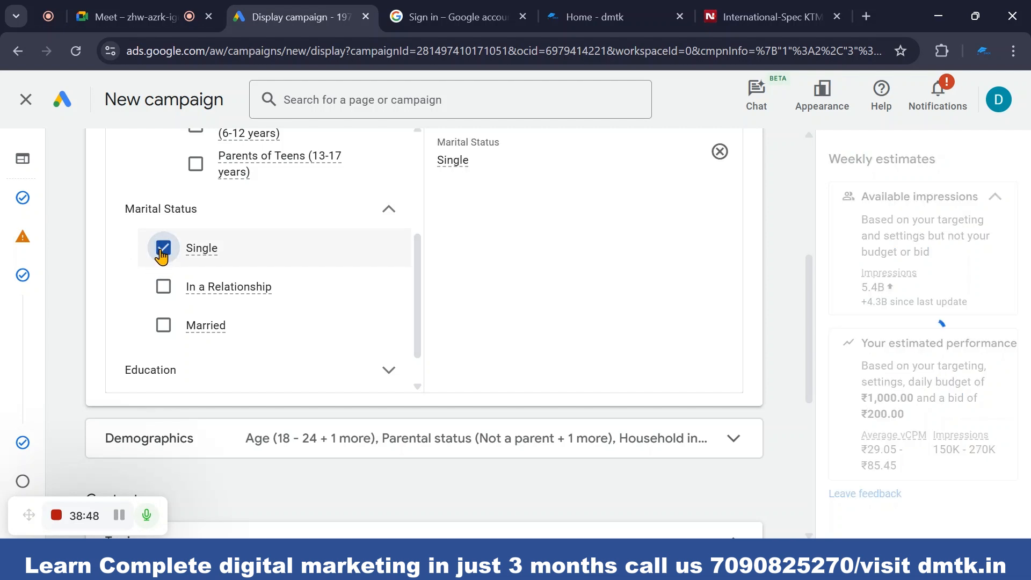
left_click(163, 251)
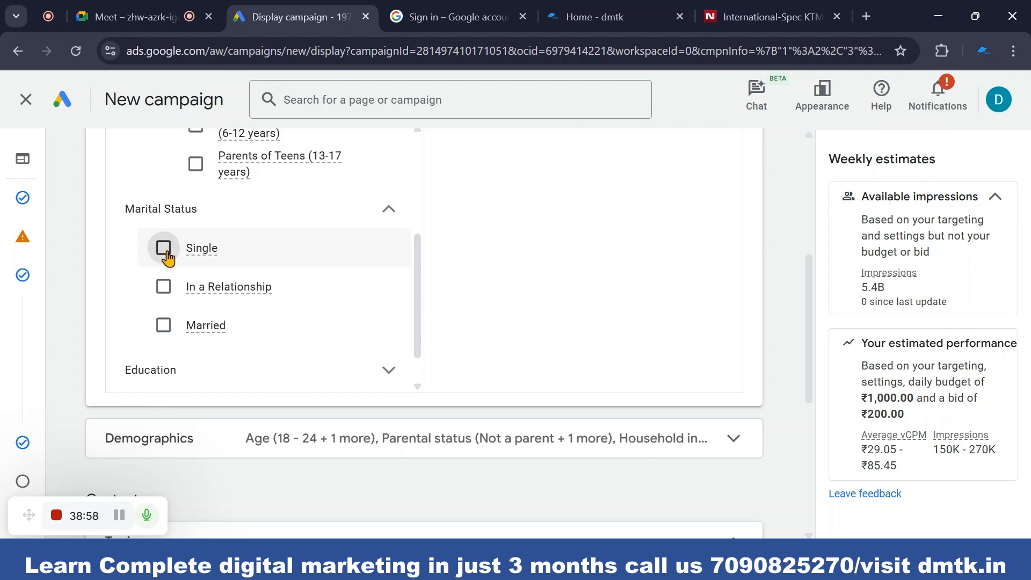
left_click(162, 288)
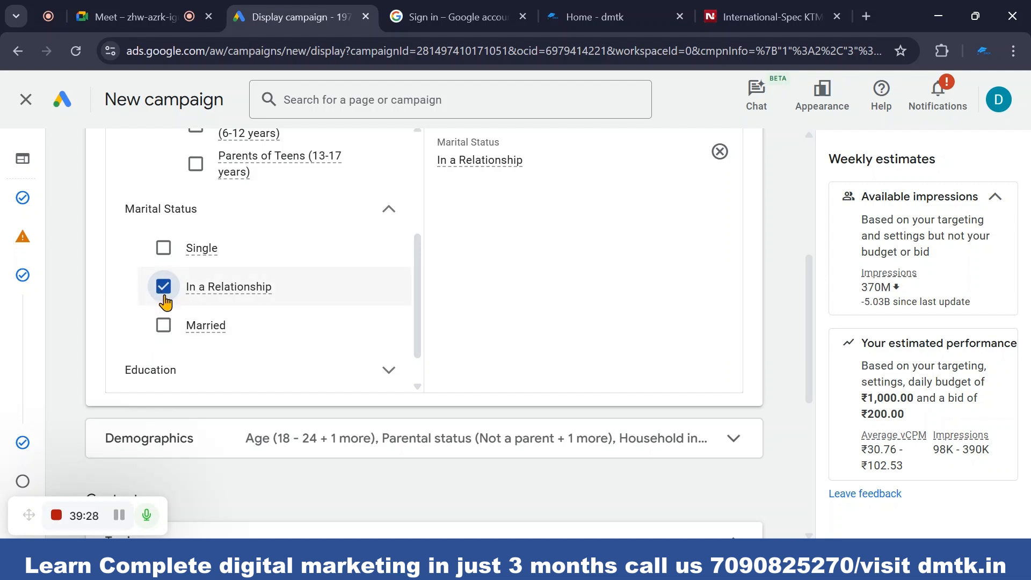
mouse_move(192, 287)
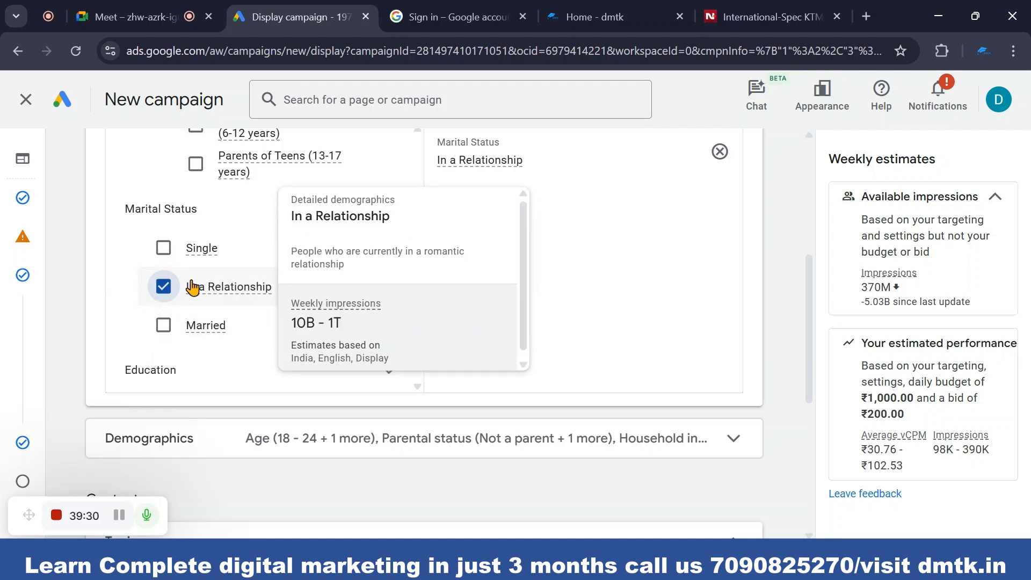
- Try Married in place of In a Relationship as the targeted marital status, and clear the selection again
left_click(163, 326)
left_click(164, 287)
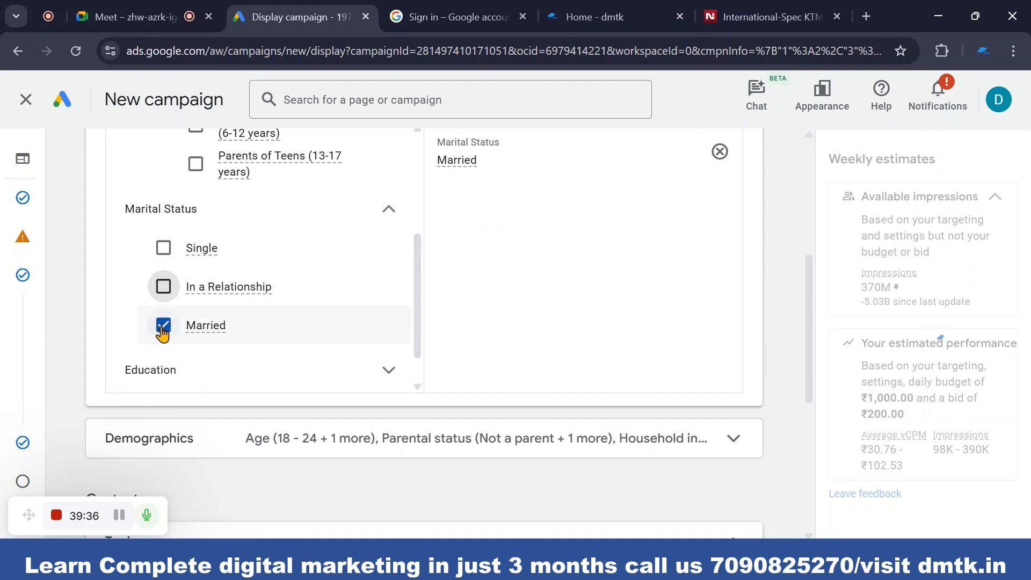
scroll(169, 331, "down", 1)
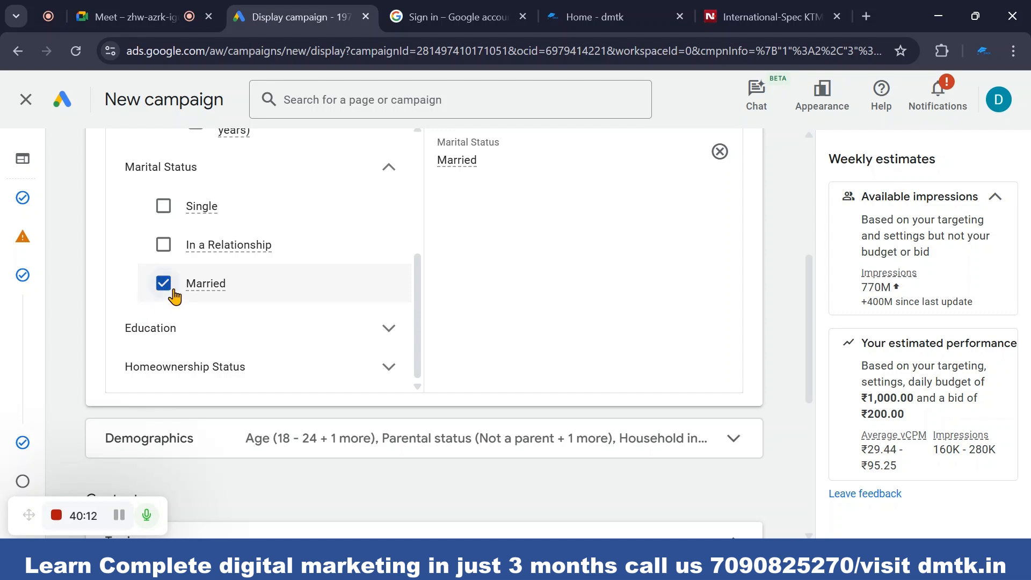
left_click(163, 285)
left_click(163, 293)
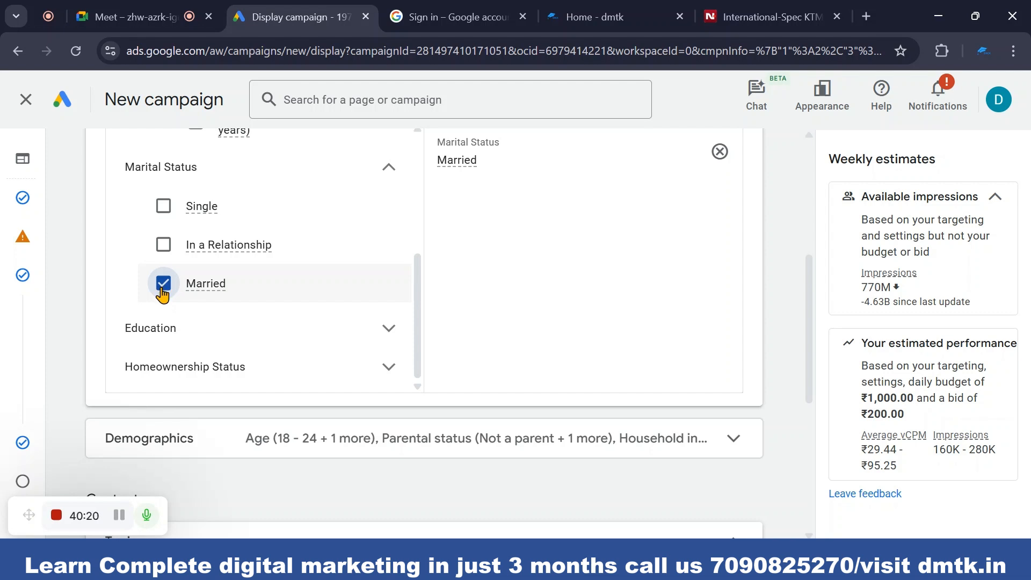
left_click(163, 289)
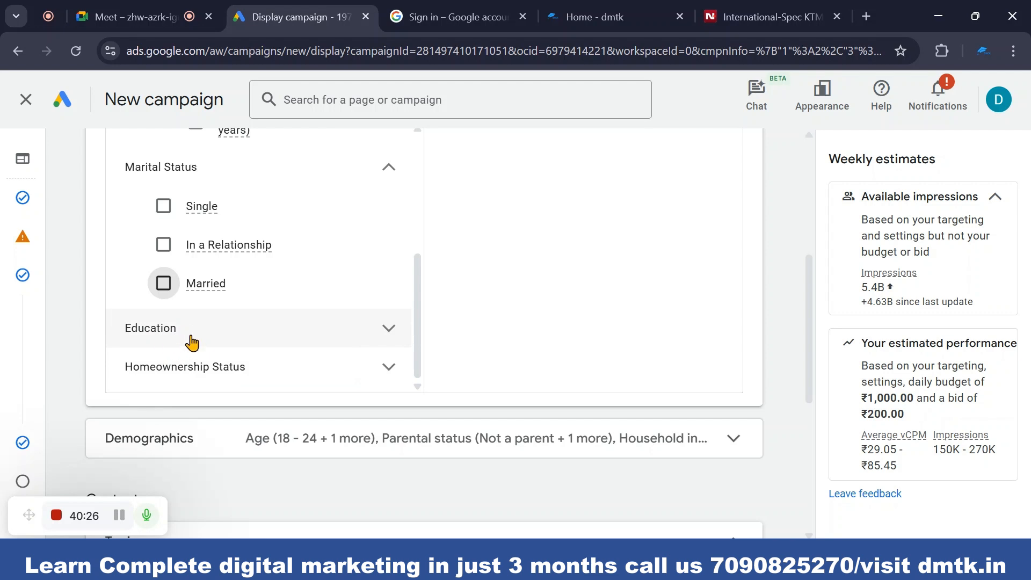
- Expand Education and its Highest Level of Educational Attainment options, and target the Bachelor's Degree segment
scroll(194, 243, "up", 1)
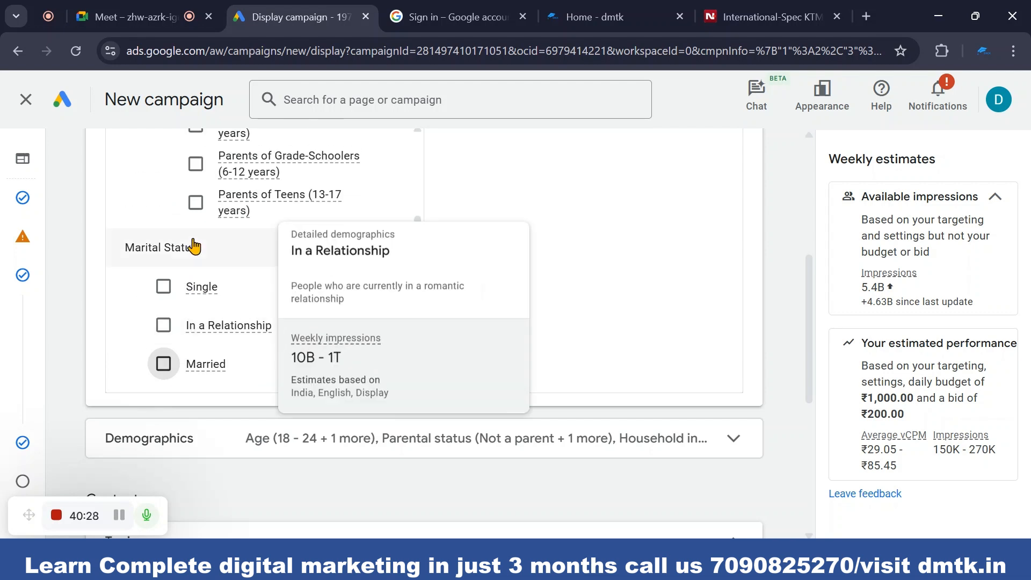
scroll(187, 317, "down", 1)
scroll(187, 317, "down", 2)
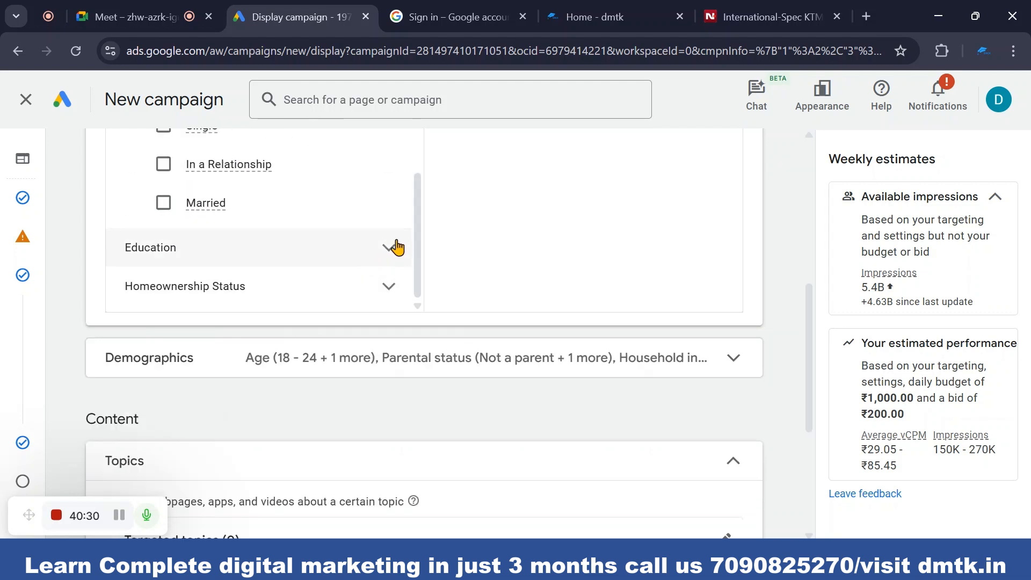
left_click(385, 264)
scroll(336, 260, "down", 1)
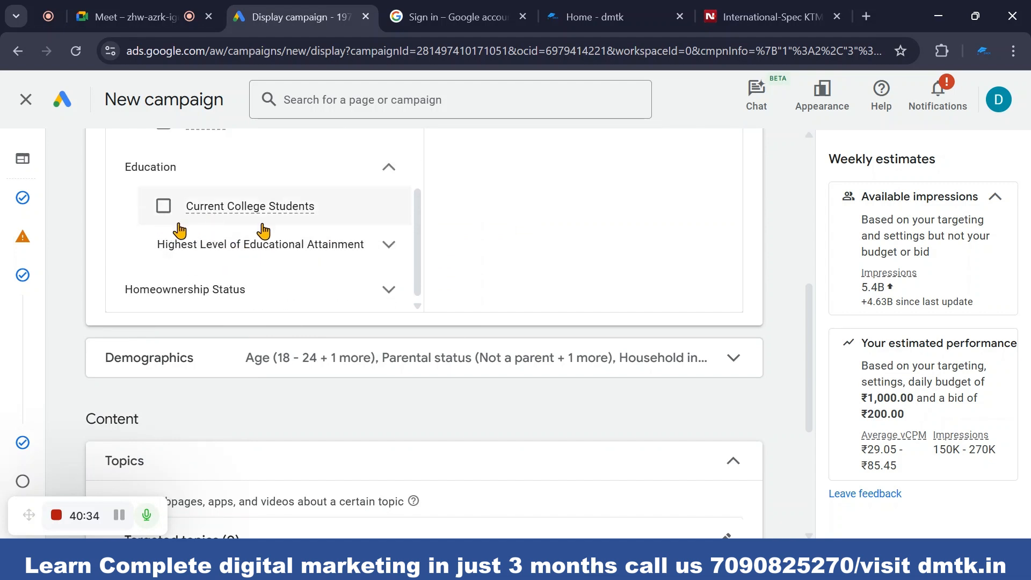
left_click(389, 248)
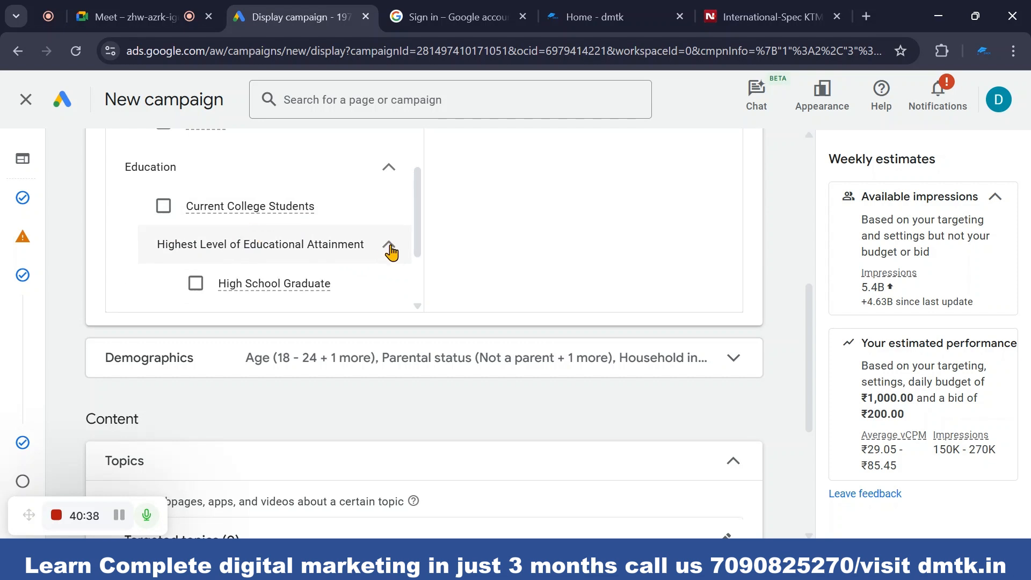
scroll(323, 251, "down", 2)
scroll(301, 248, "up", 3)
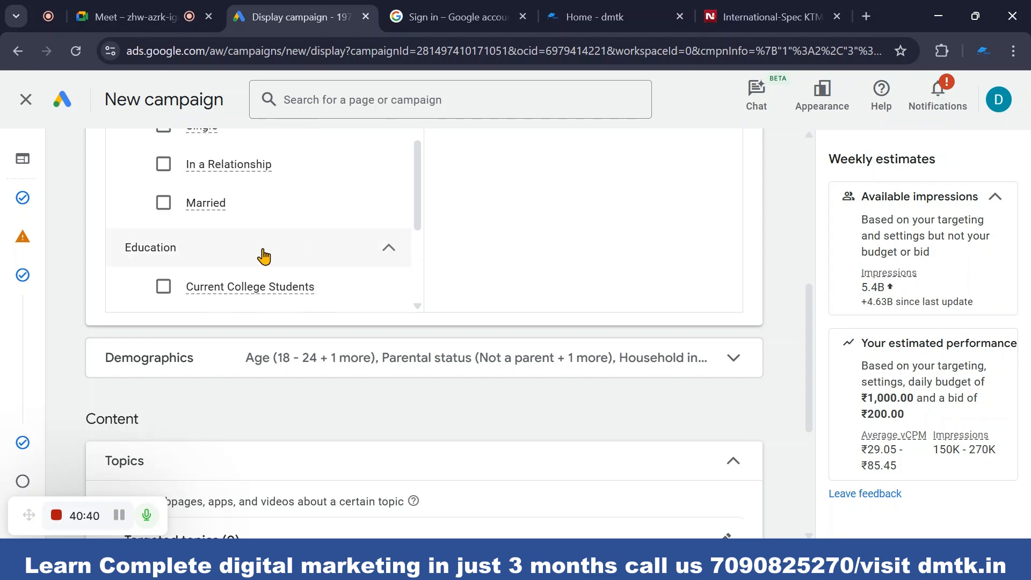
scroll(301, 279, "down", 2)
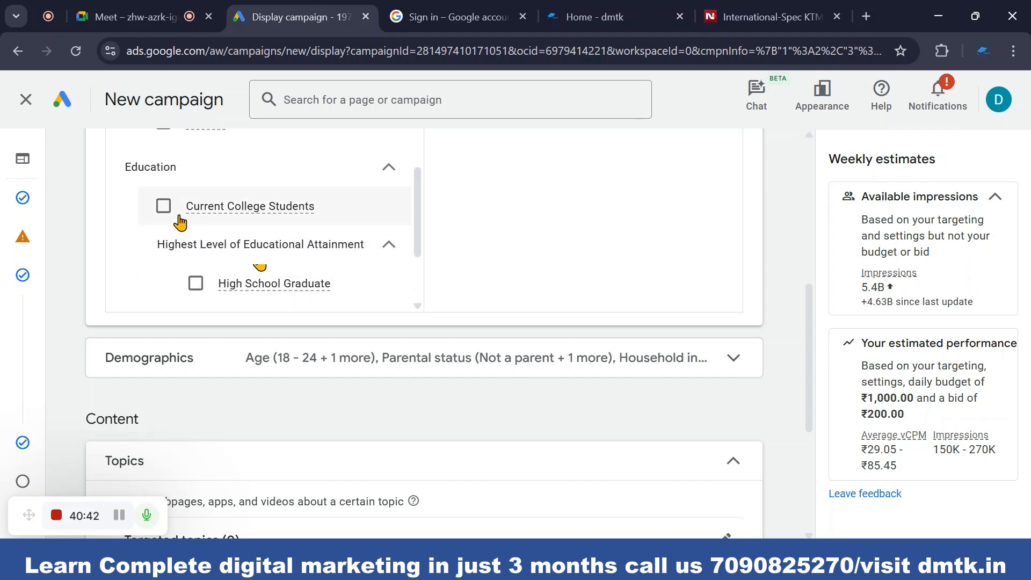
scroll(322, 270, "down", 3)
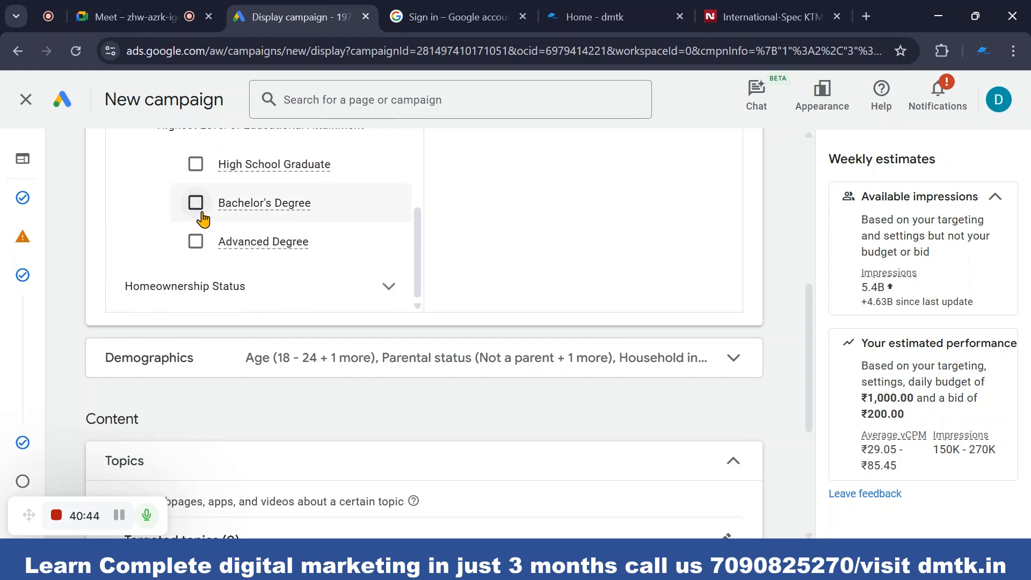
left_click(196, 203)
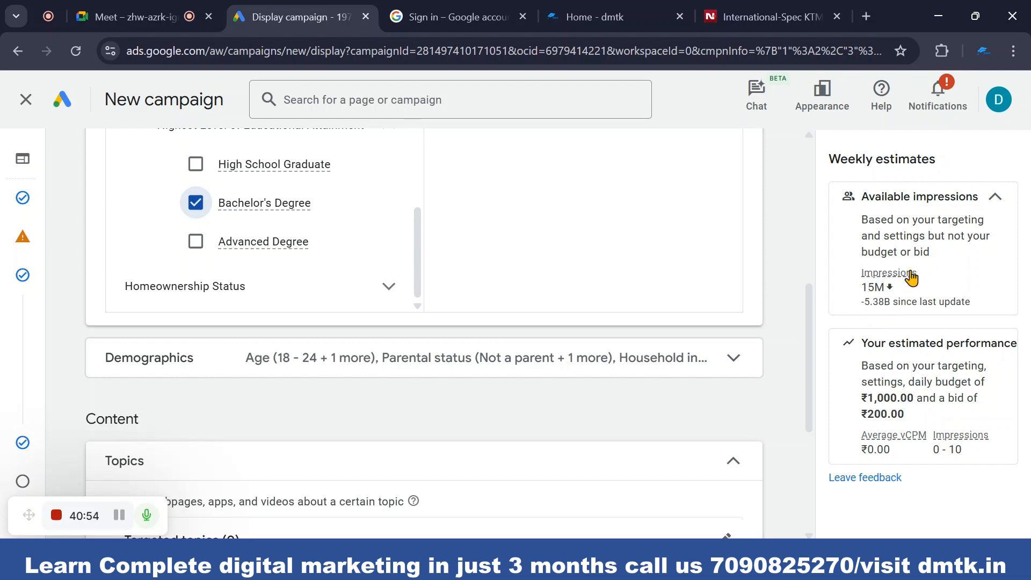
- Try adding Advanced Degree to the targeted education levels, and remove it again
left_click(201, 245)
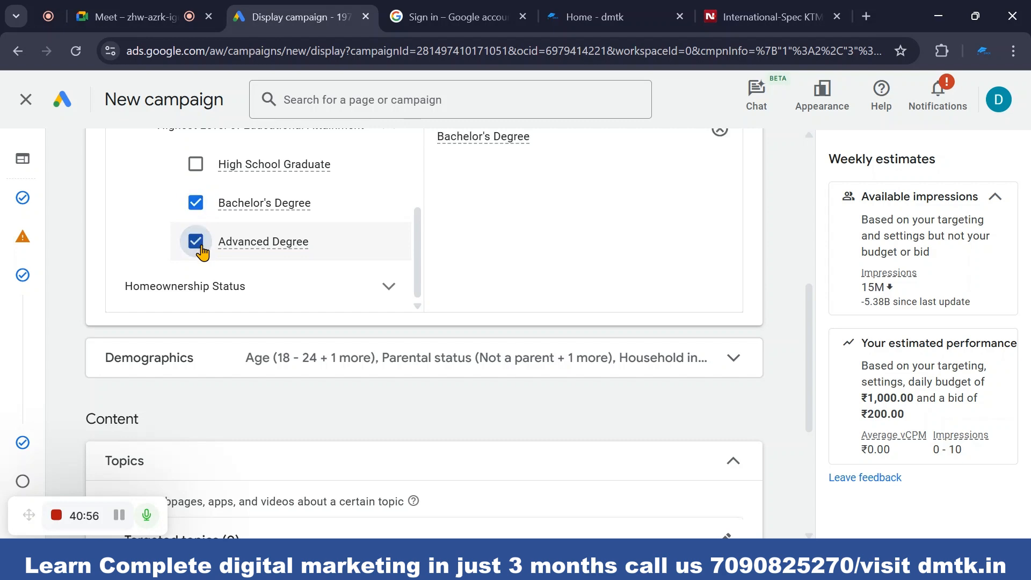
scroll(212, 248, "down", 1)
scroll(212, 246, "up", 1)
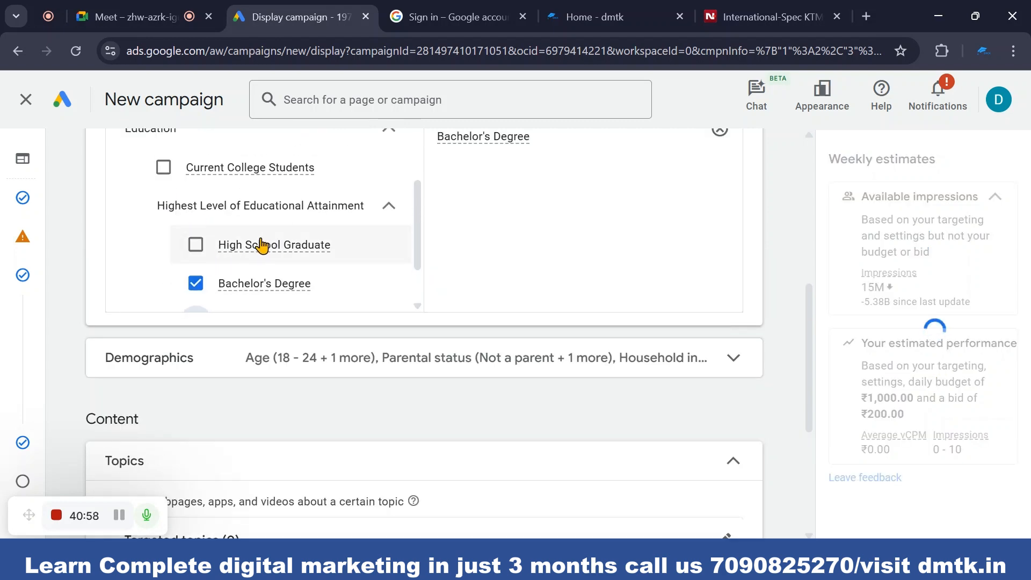
scroll(194, 272, "down", 1)
left_click(197, 242)
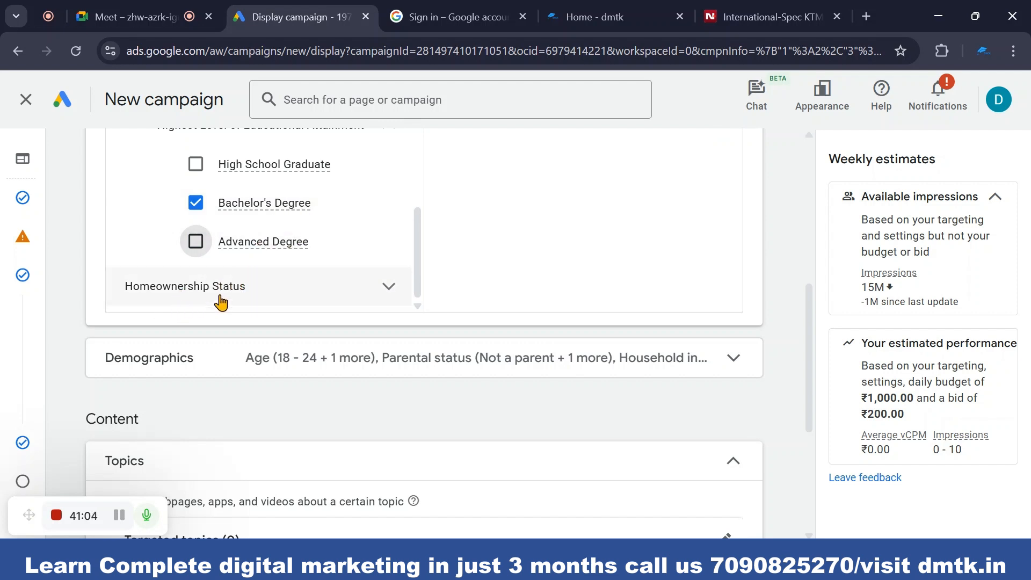
- Expand Homeownership Status, look over the Homeowners and Renters options, and collapse the group again
left_click(379, 297)
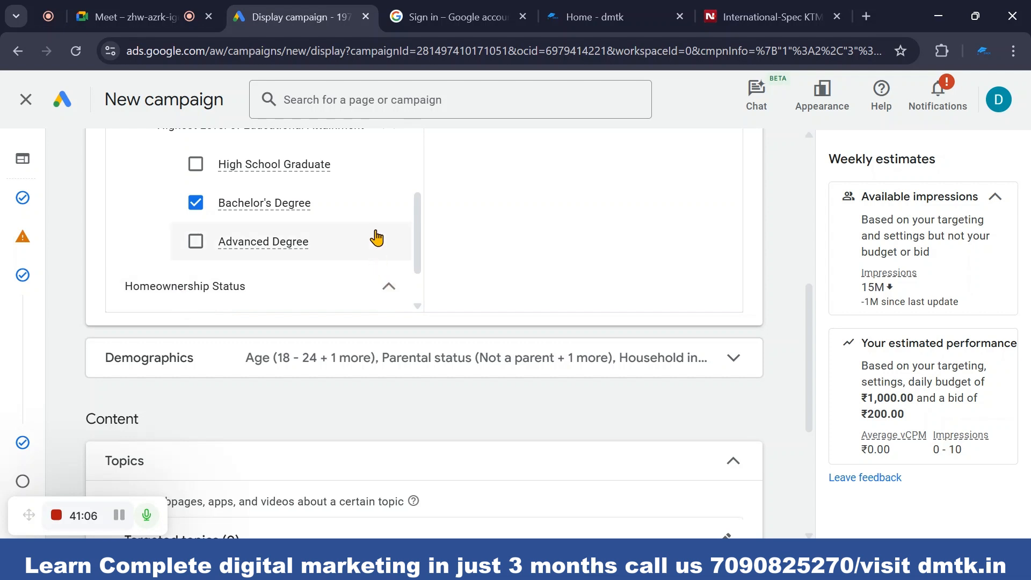
scroll(376, 236, "down", 1)
scroll(377, 243, "down", 2)
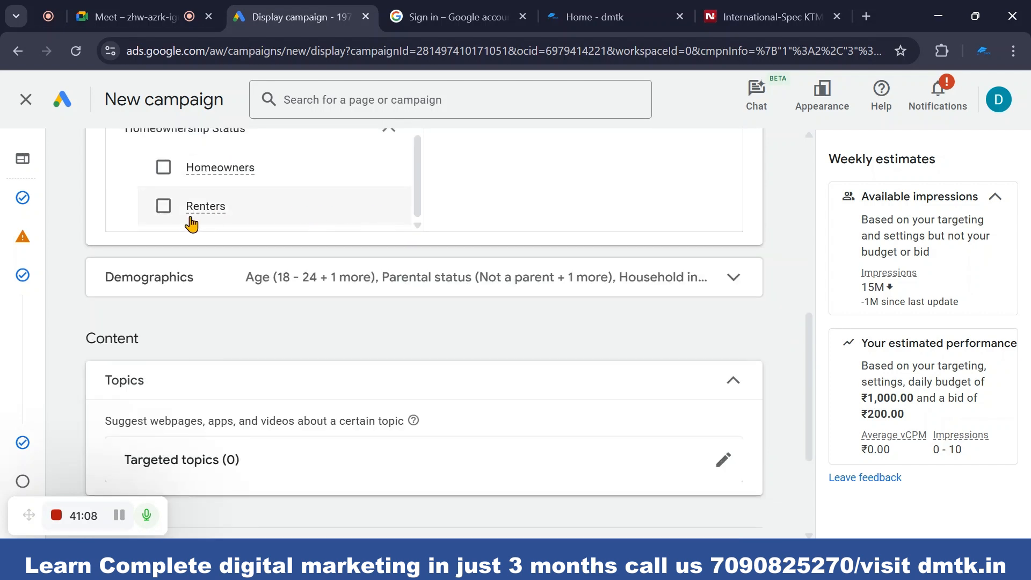
scroll(191, 223, "up", 3)
scroll(249, 175, "down", 3)
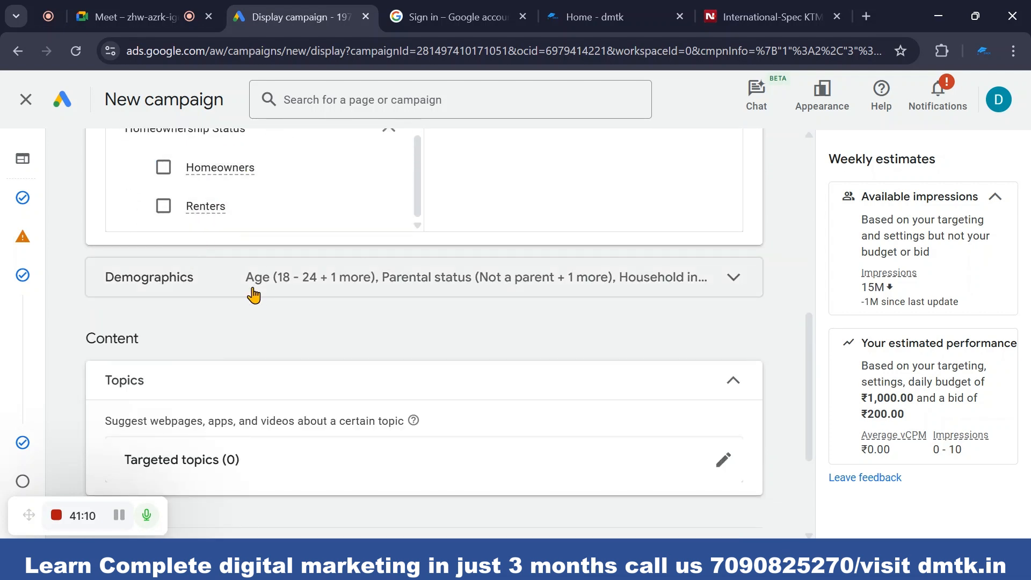
scroll(166, 202, "up", 2)
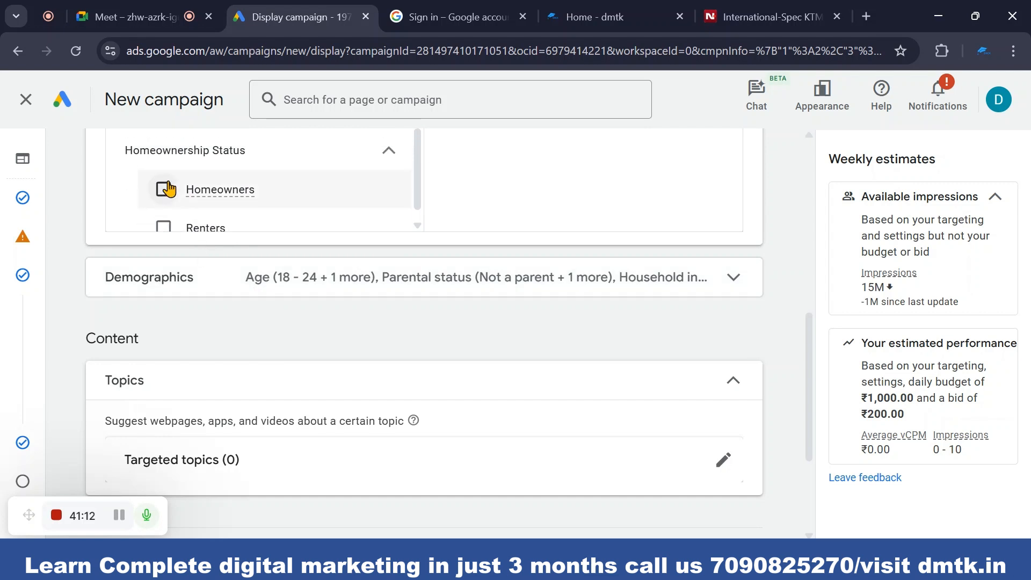
scroll(170, 201, "down", 2)
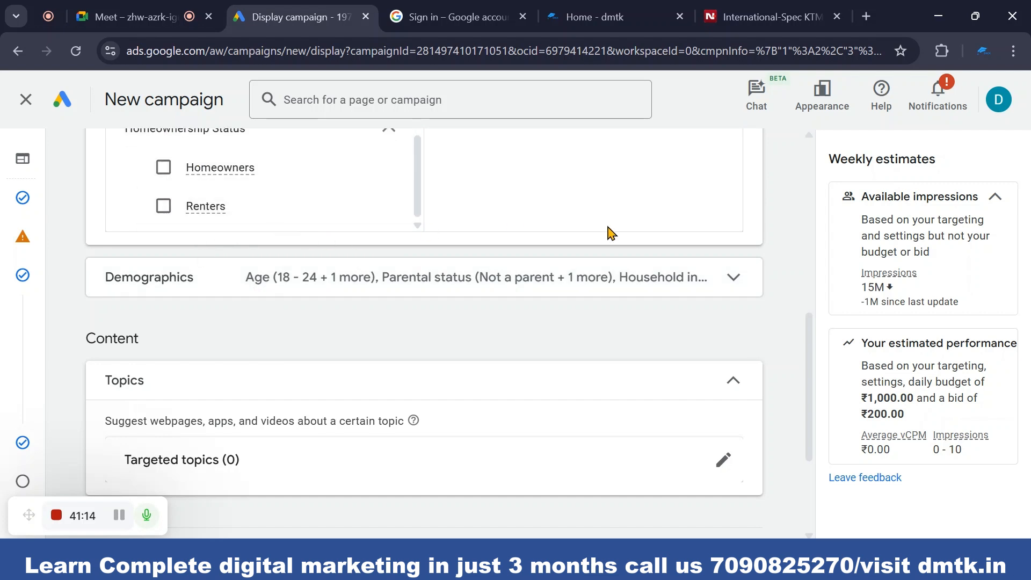
scroll(607, 245, "up", 2)
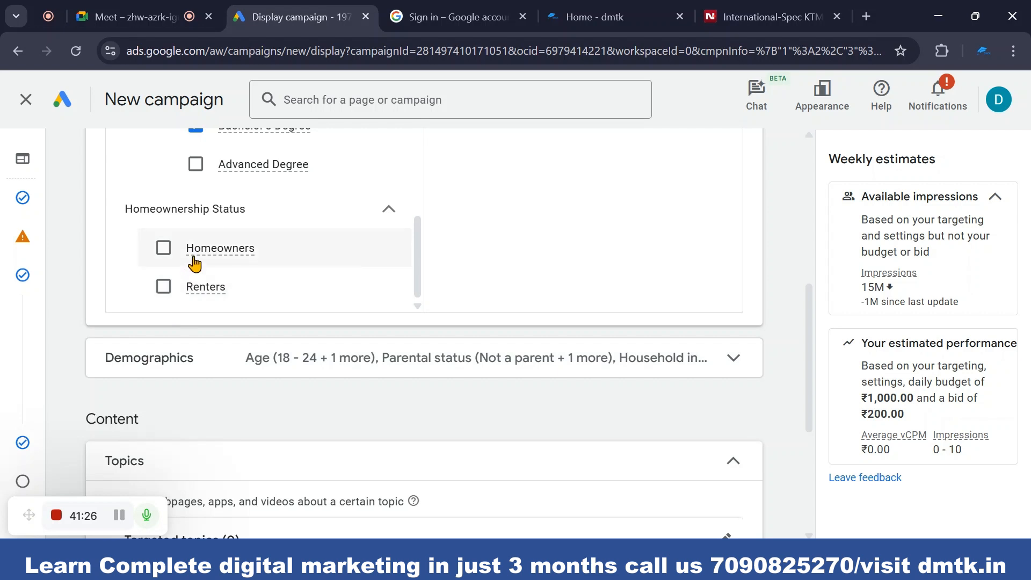
mouse_move(195, 289)
left_click(390, 211)
- Finish editing the targeted audience segments with Bachelor's Degree as the selected segment
scroll(376, 381, "up", 4)
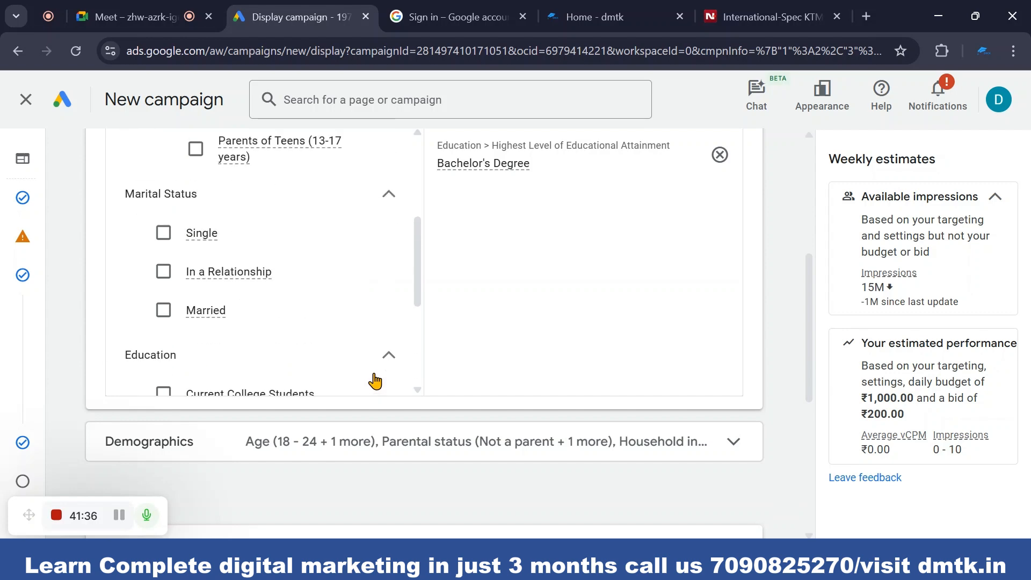
scroll(716, 288, "up", 4)
left_click(713, 192)
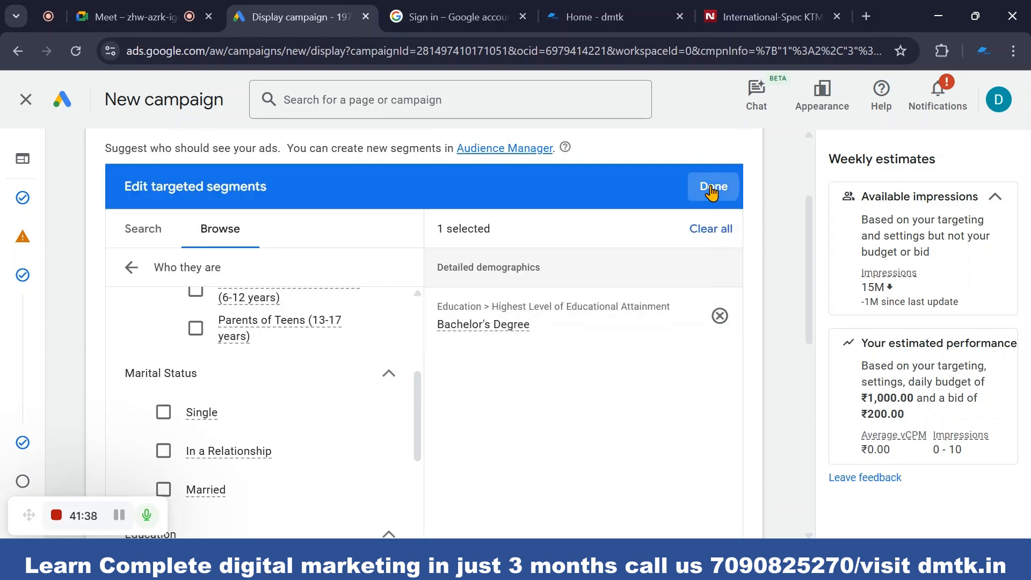
scroll(338, 289, "up", 3)
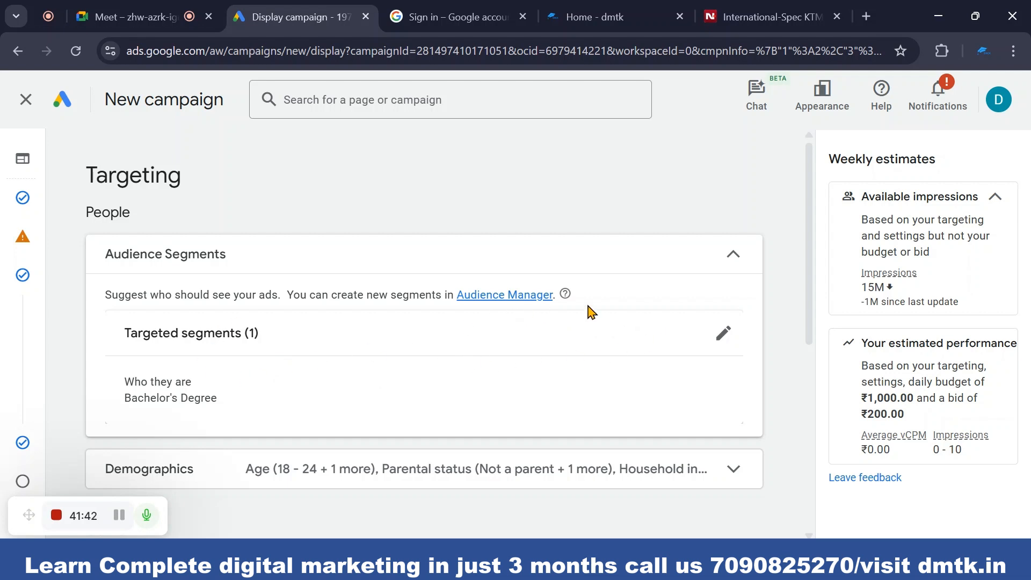
- Reopen the targeted segments for editing, return from Who they are, and look over the main audience segment categories
left_click(723, 334)
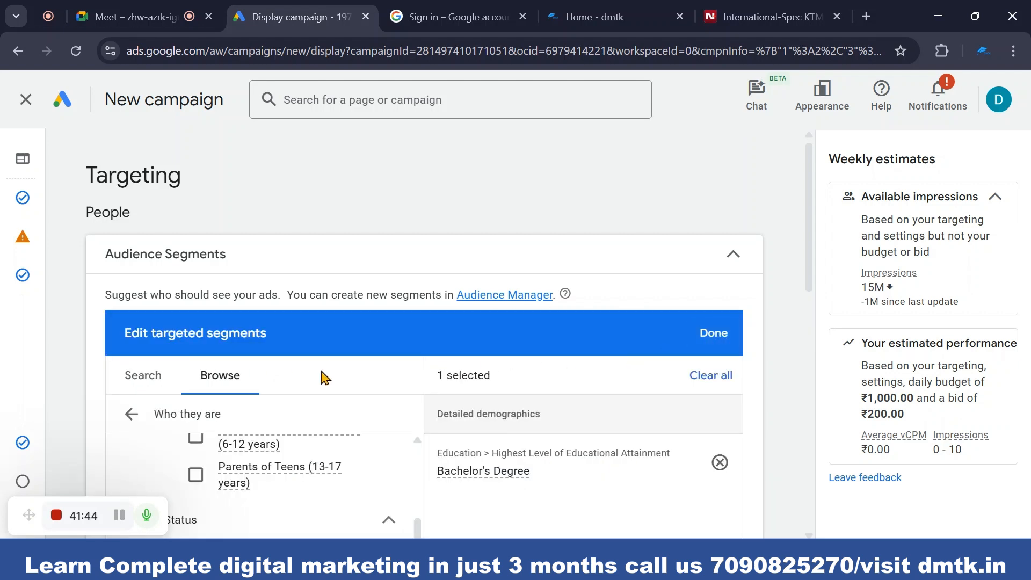
scroll(234, 458, "down", 1)
scroll(234, 457, "down", 2)
scroll(241, 451, "down", 10)
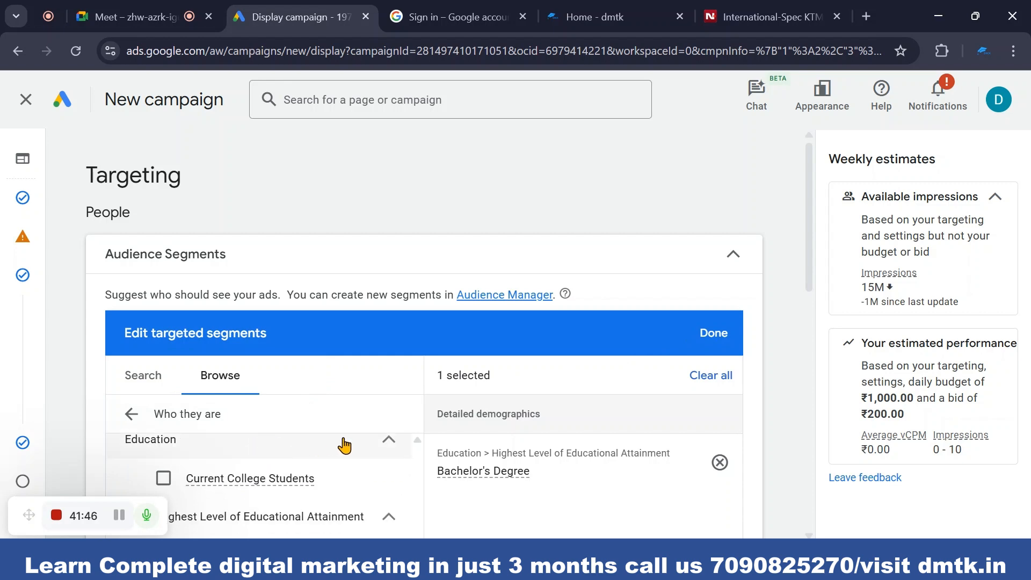
scroll(418, 276, "up", 5)
scroll(634, 282, "up", 5)
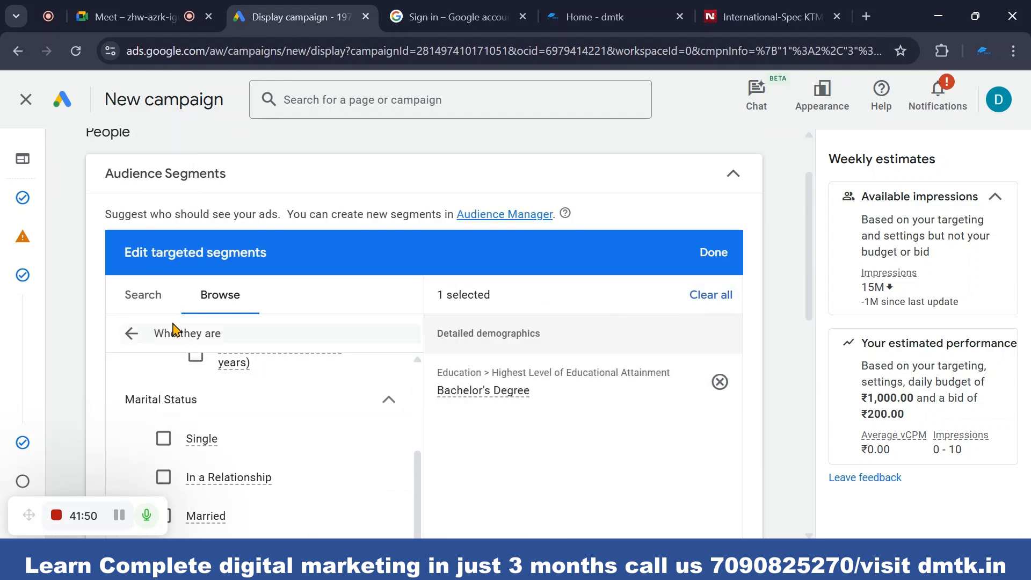
left_click(131, 335)
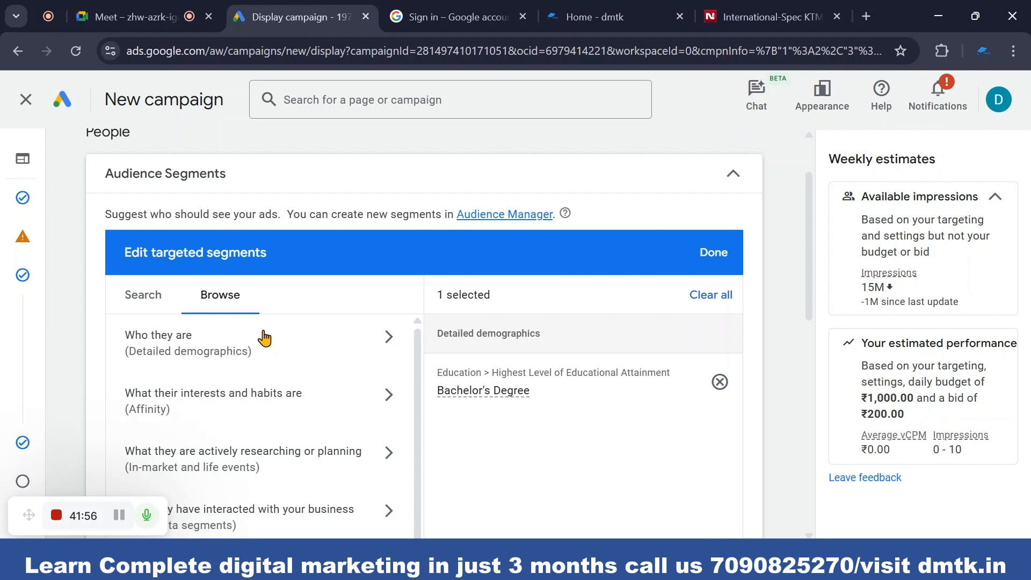
scroll(252, 360, "down", 1)
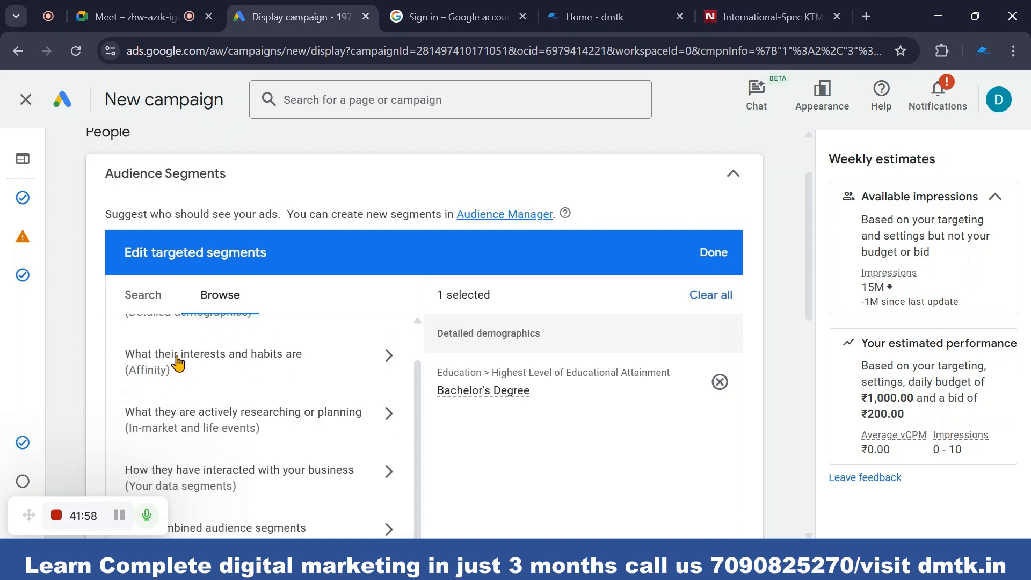
scroll(177, 370, "up", 1)
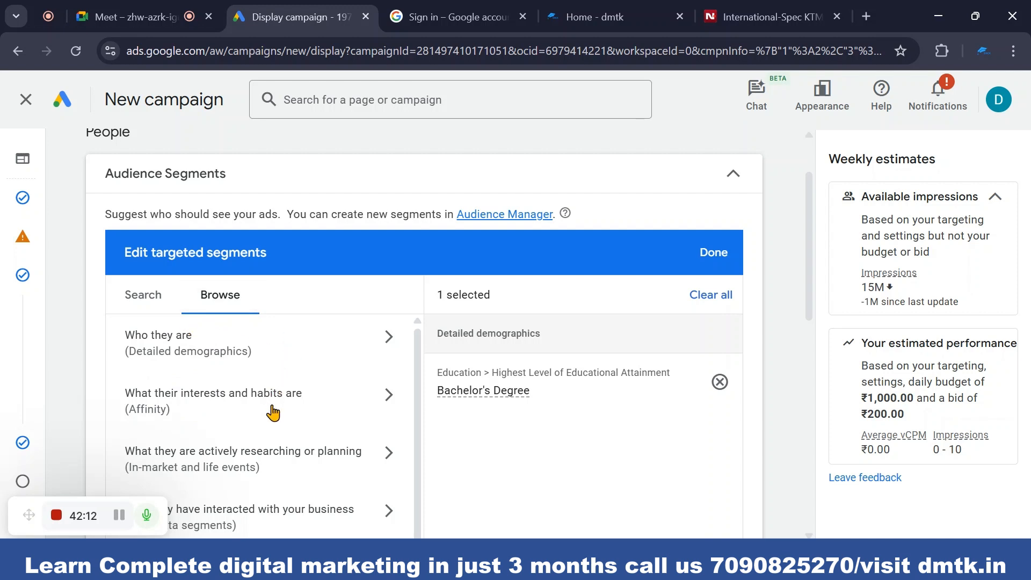
scroll(267, 456, "down", 1)
scroll(206, 441, "down", 2)
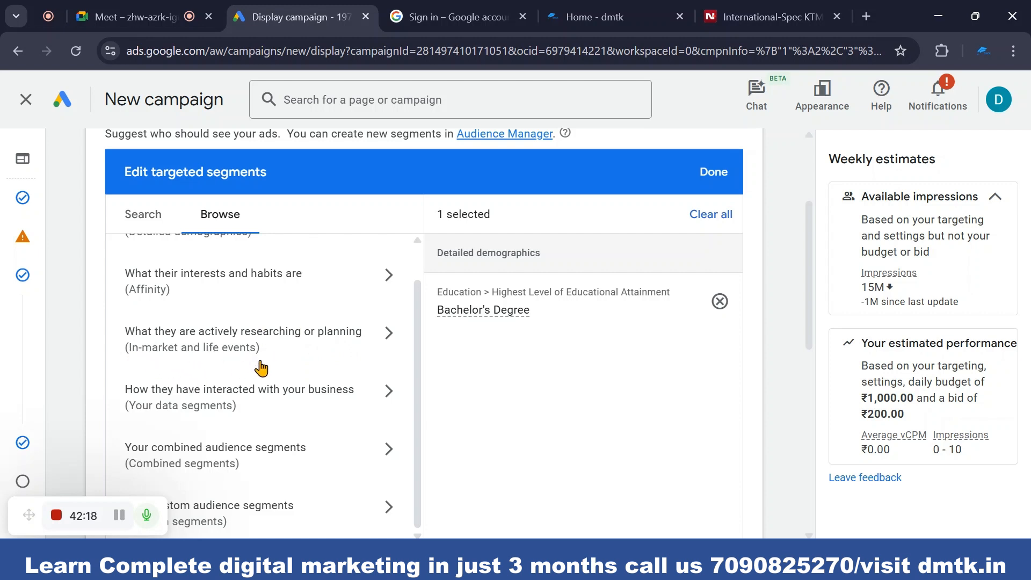
- Open What they are actively researching or planning, expand In-market, and look over its segment categories
left_click(387, 337)
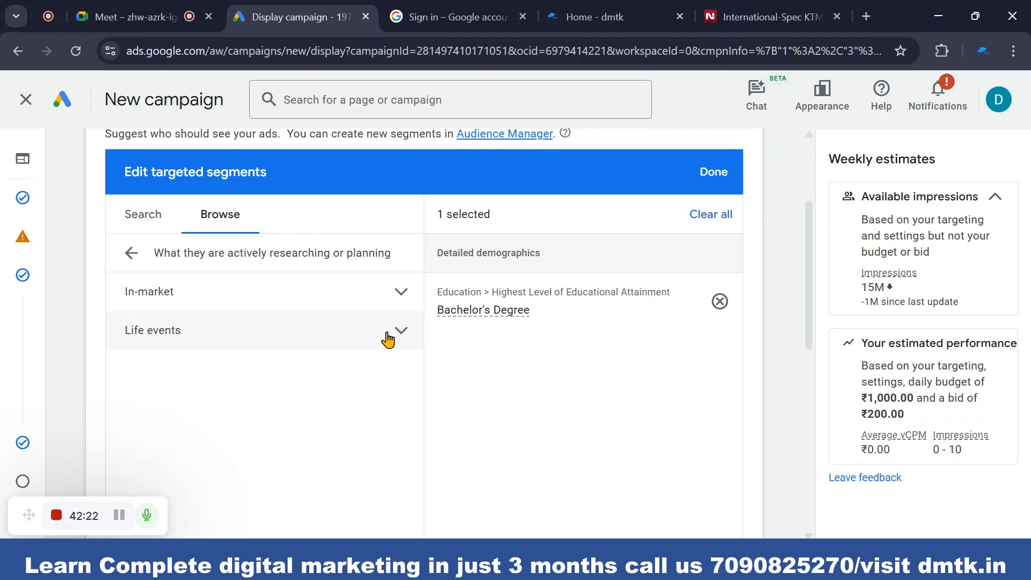
left_click(402, 294)
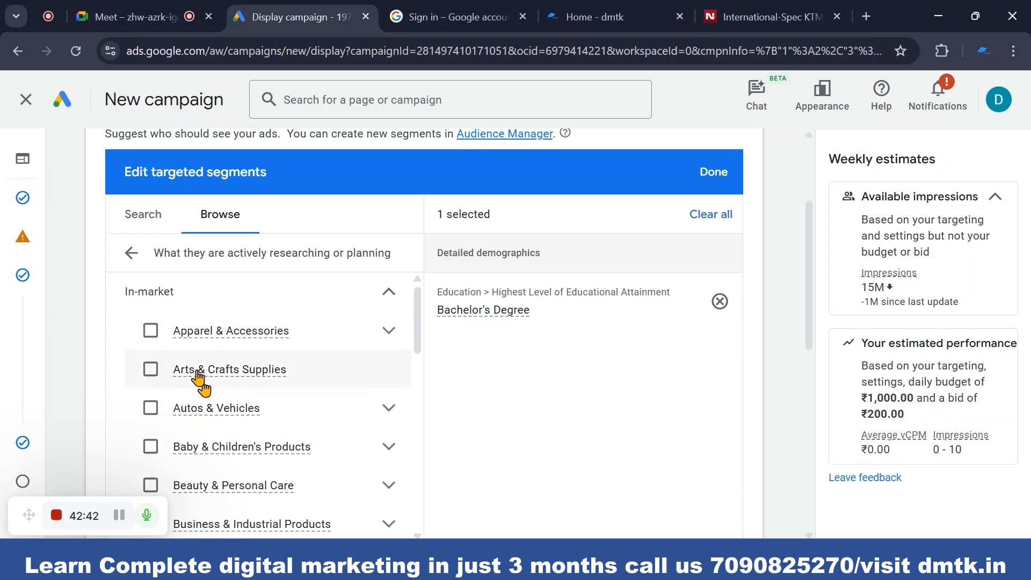
mouse_move(263, 385)
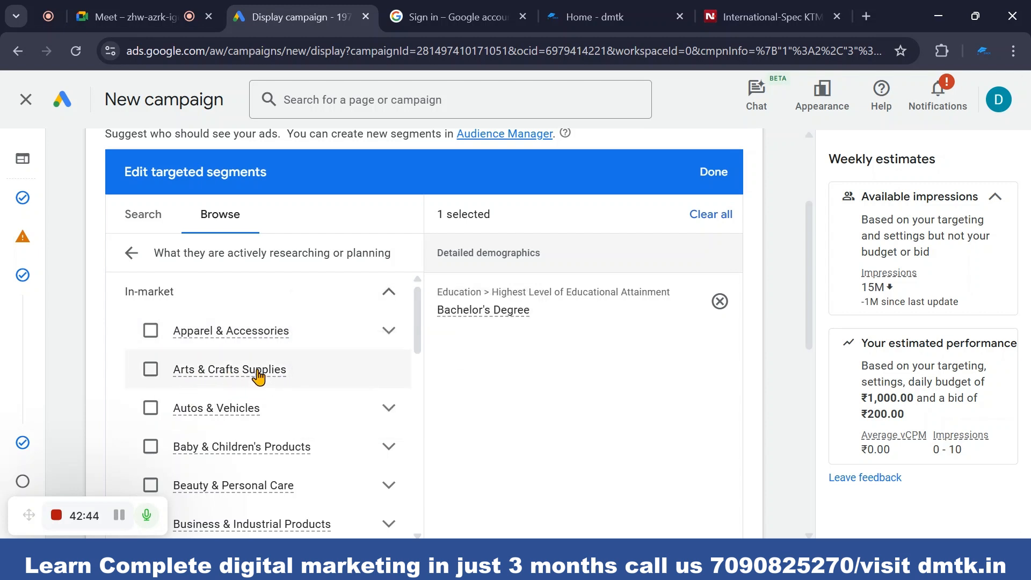
scroll(238, 426, "down", 2)
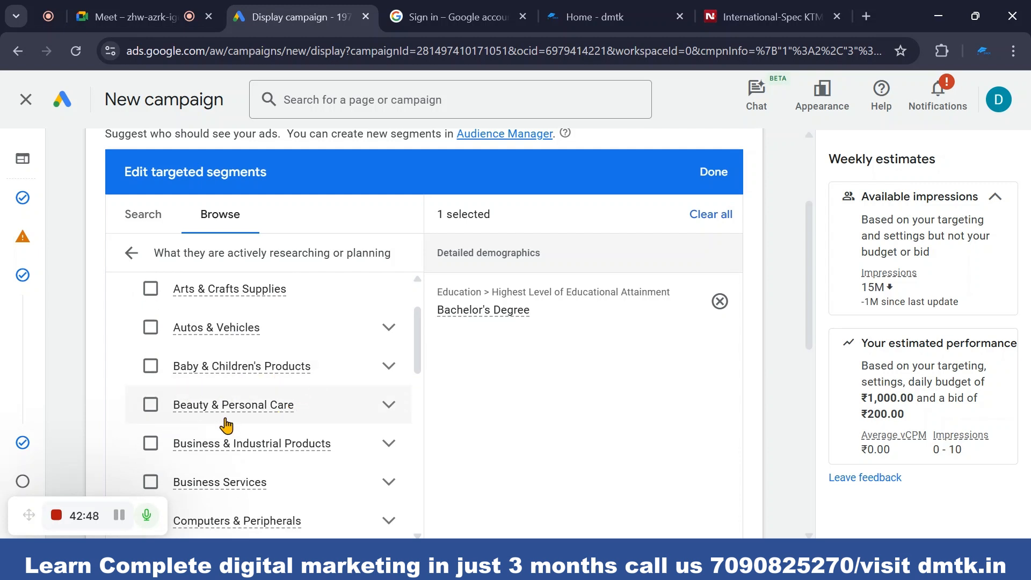
scroll(280, 417, "down", 1)
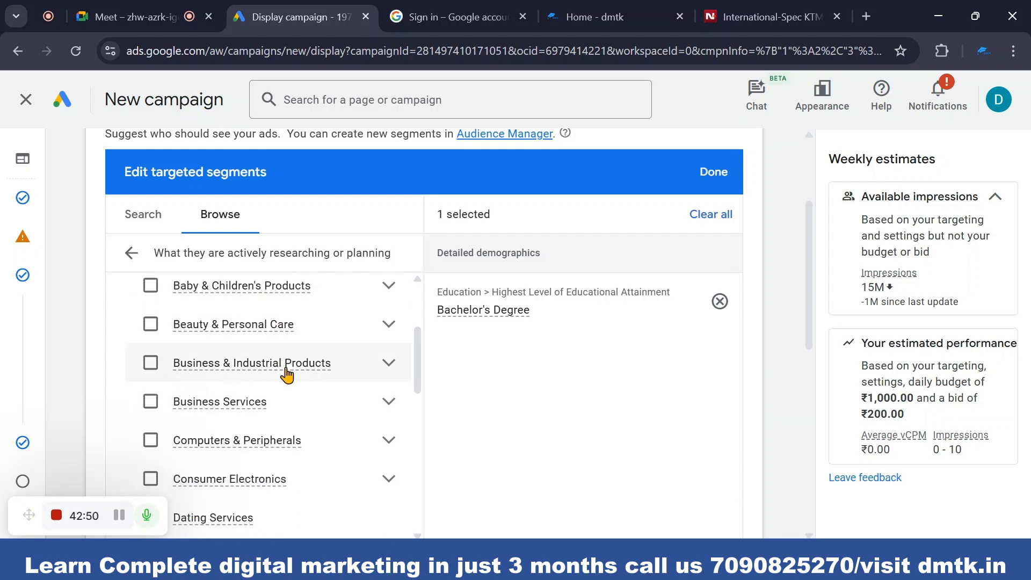
scroll(210, 429, "down", 4)
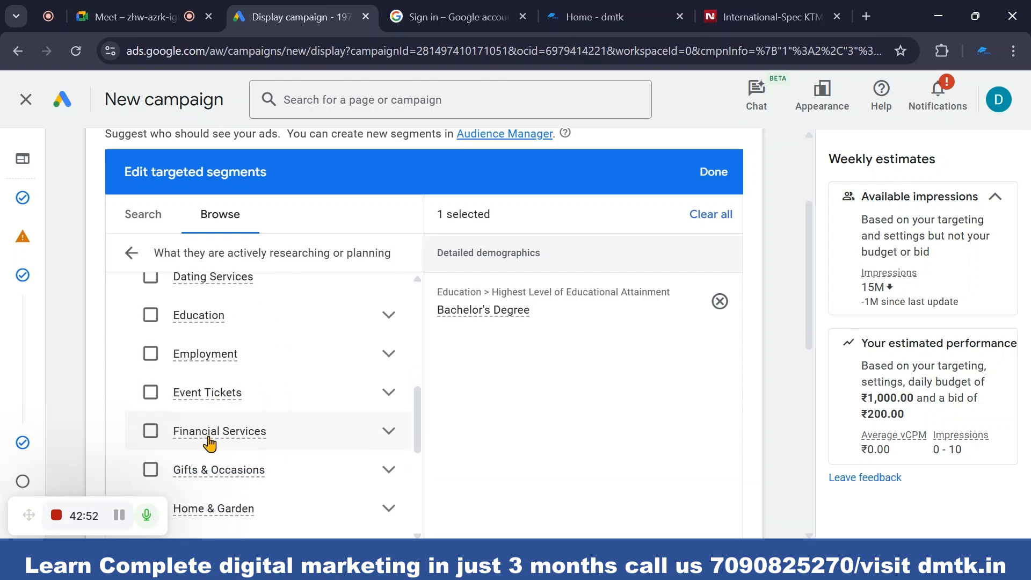
scroll(203, 394, "up", 6)
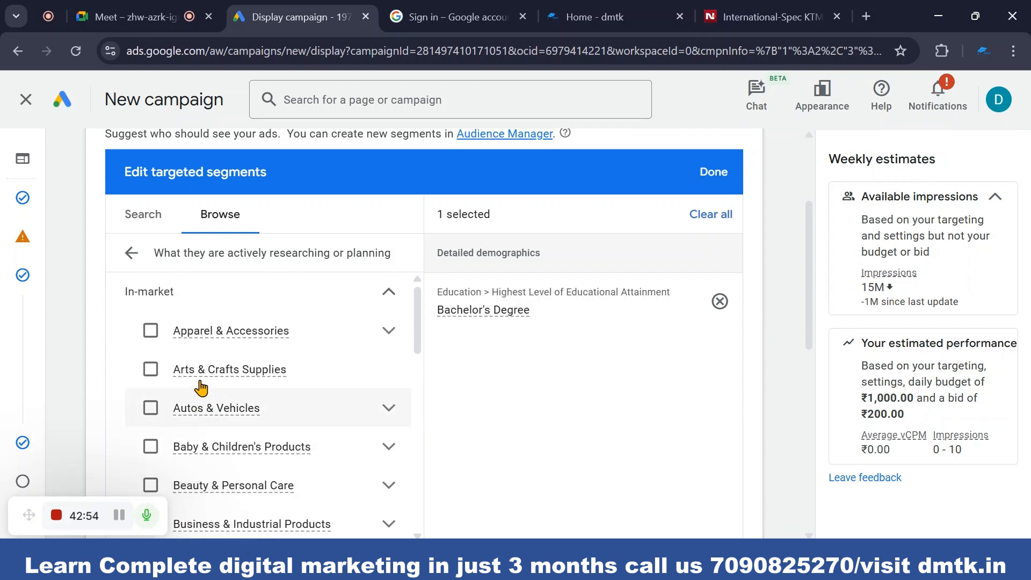
scroll(183, 425, "down", 1)
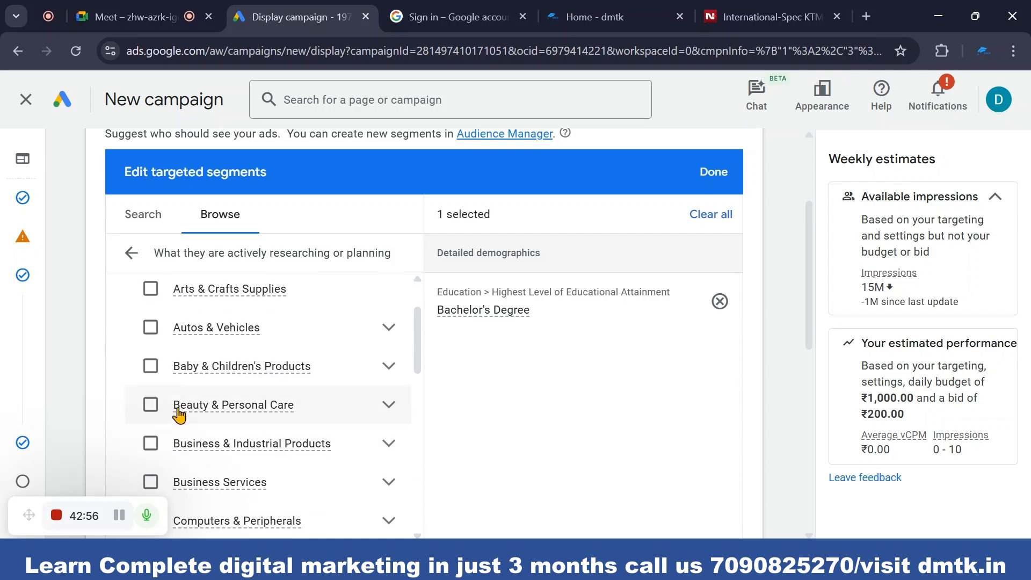
- Expand Education under the In-market segments and look over its subcategories, from Foreign Language Study to Test Preparation & Tutoring
scroll(179, 415, "down", 3)
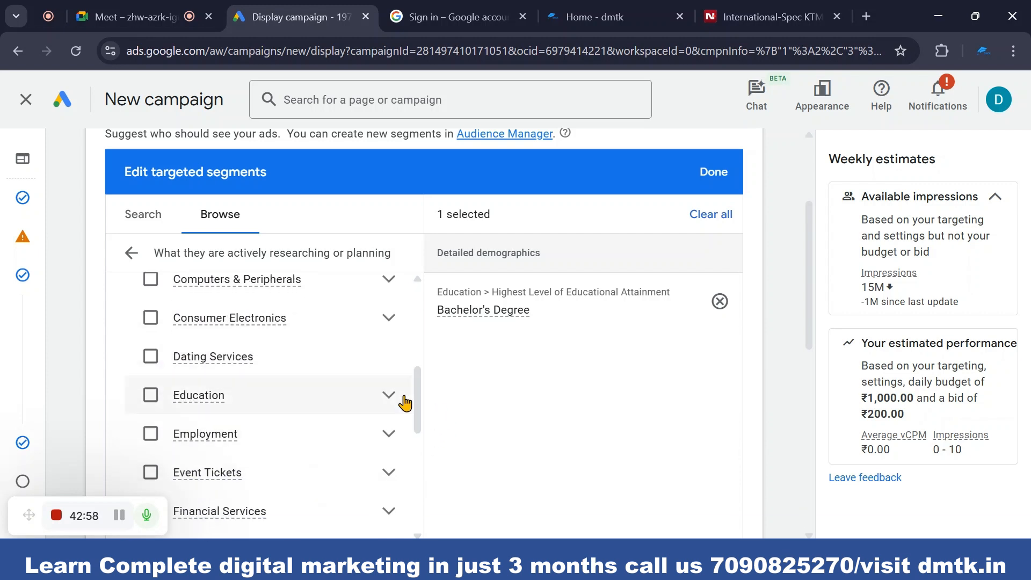
left_click(390, 398)
scroll(322, 397, "down", 1)
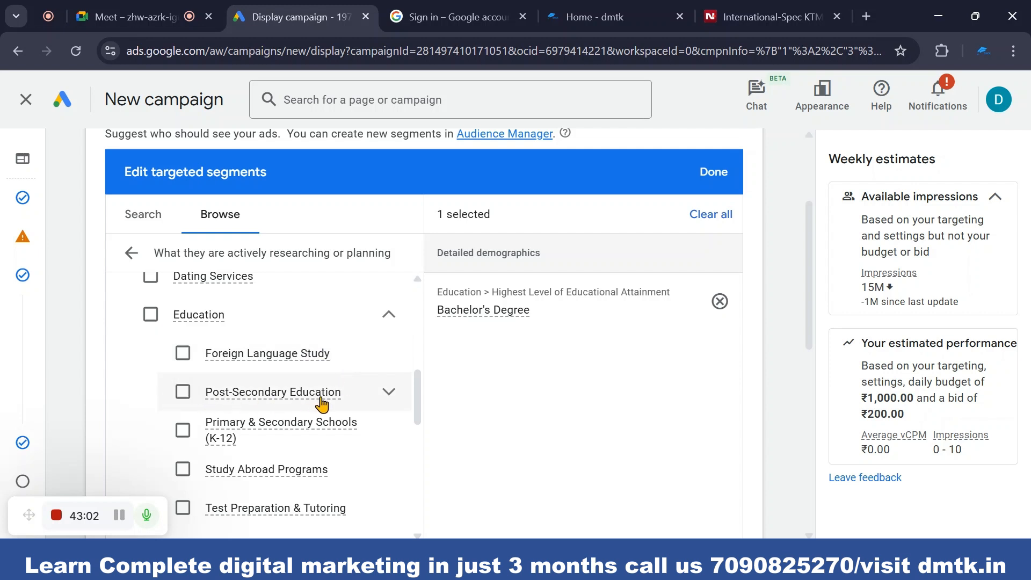
scroll(211, 442, "down", 1)
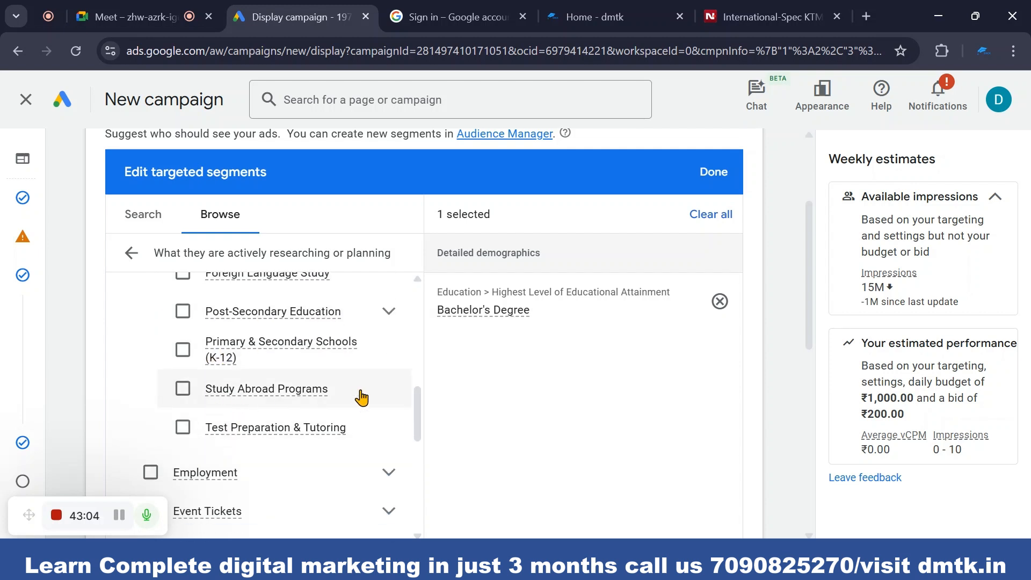
scroll(248, 395, "down", 1)
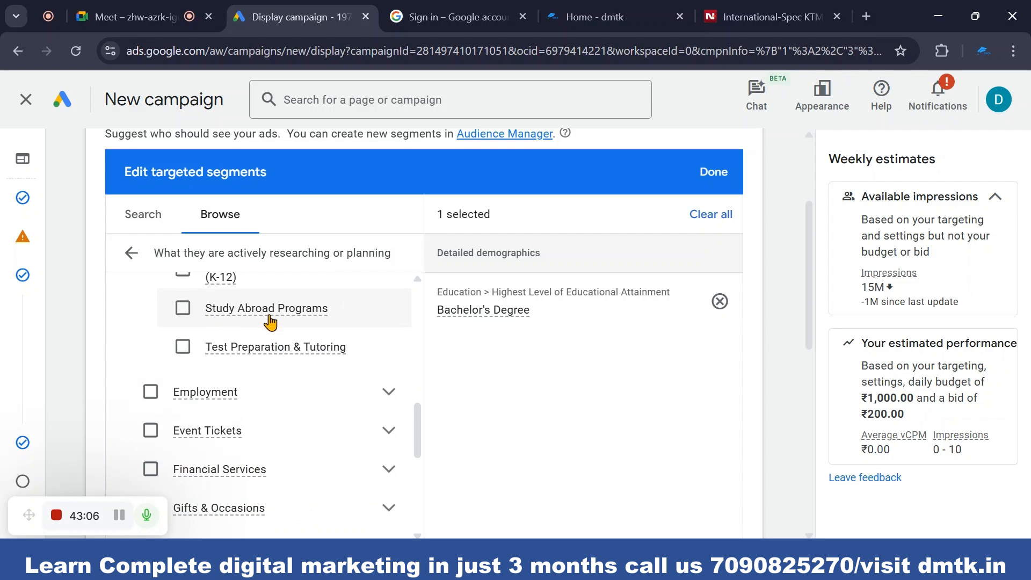
scroll(277, 359, "up", 2)
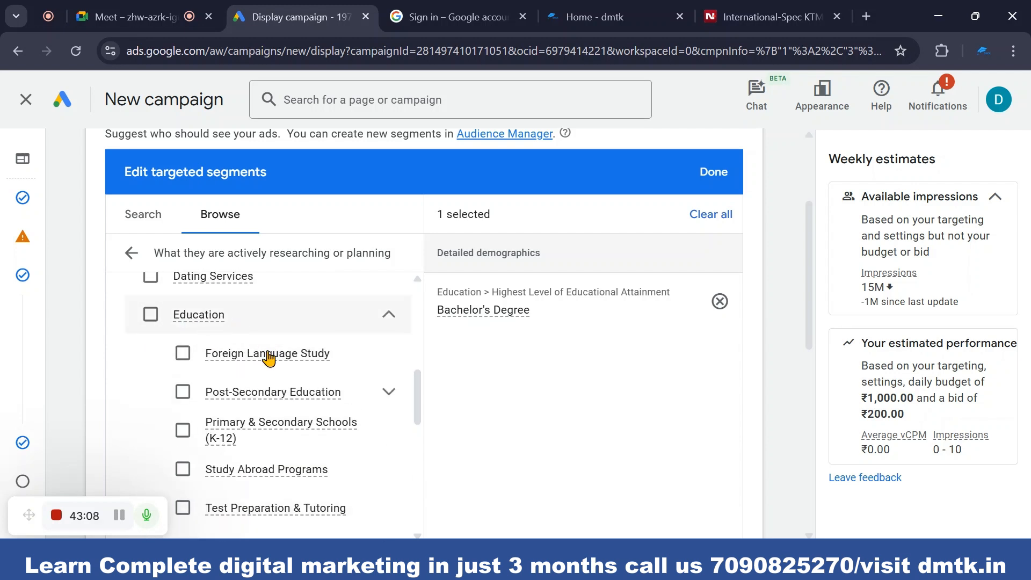
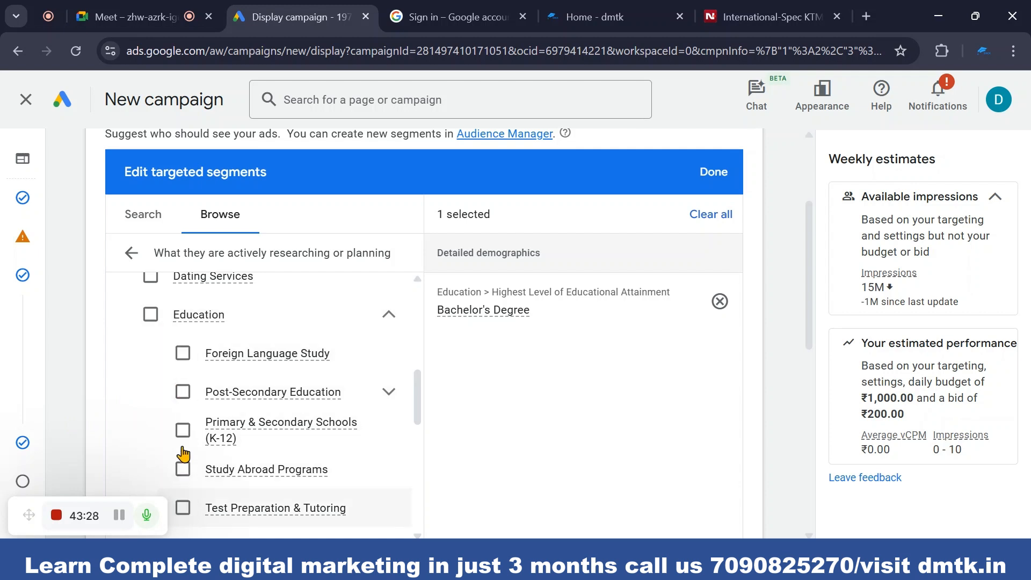
scroll(185, 408, "down", 1)
scroll(185, 398, "down", 1)
scroll(187, 322, "up", 2)
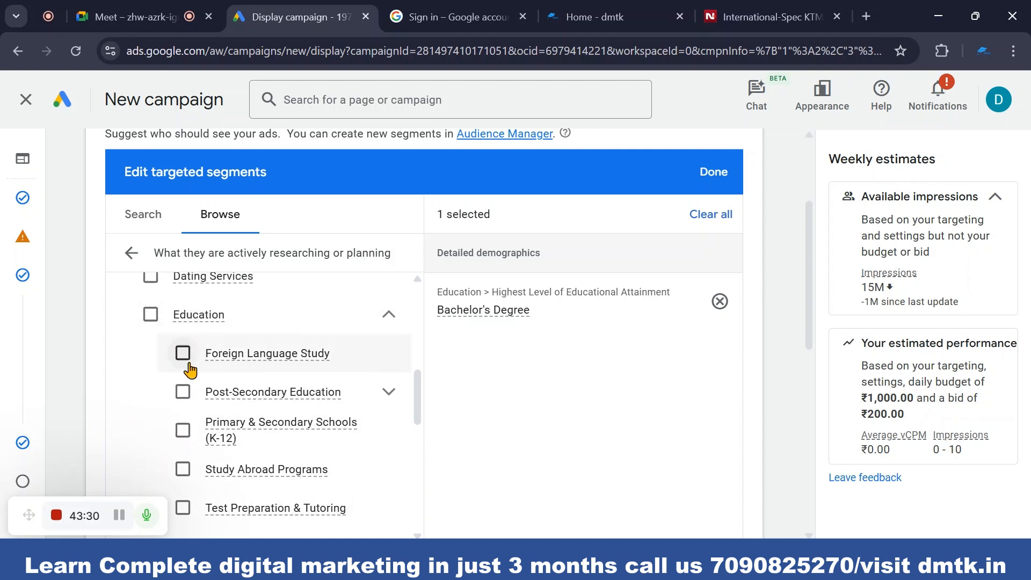
- Expand the in-market Employment group, look over its job subcategories, and collapse the group again
scroll(179, 369, "down", 1)
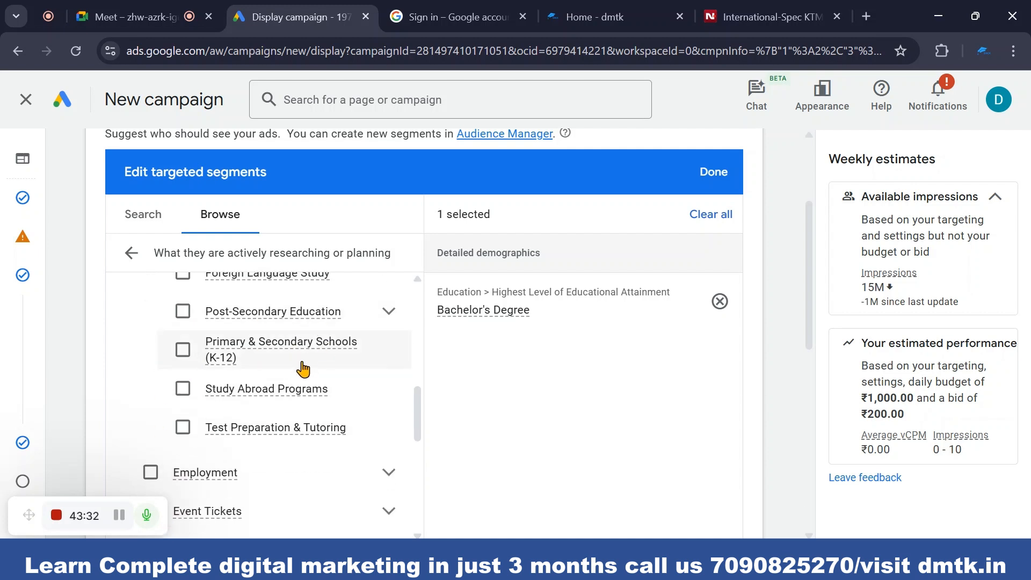
scroll(270, 454, "down", 1)
left_click(389, 395)
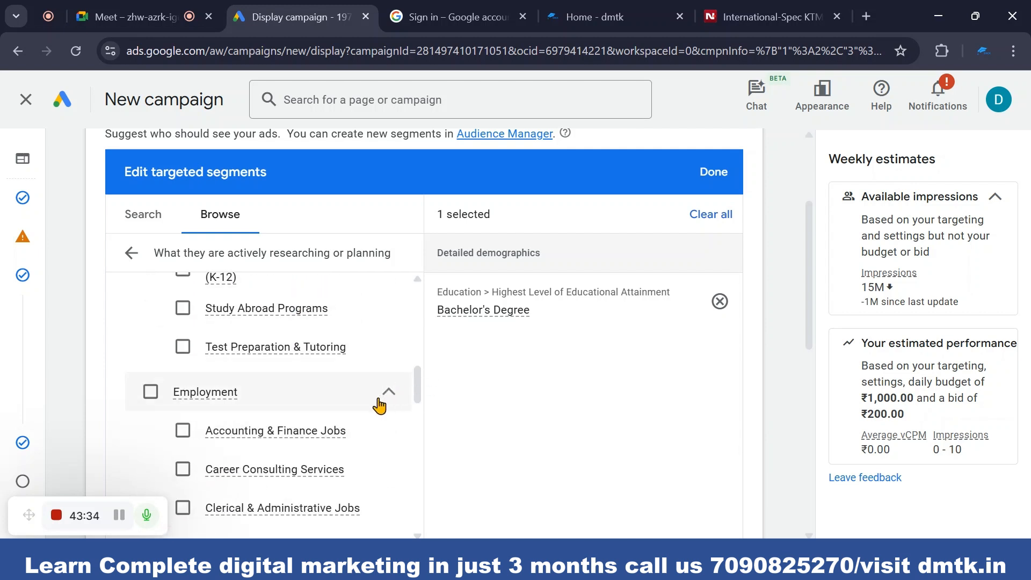
scroll(279, 392, "down", 1)
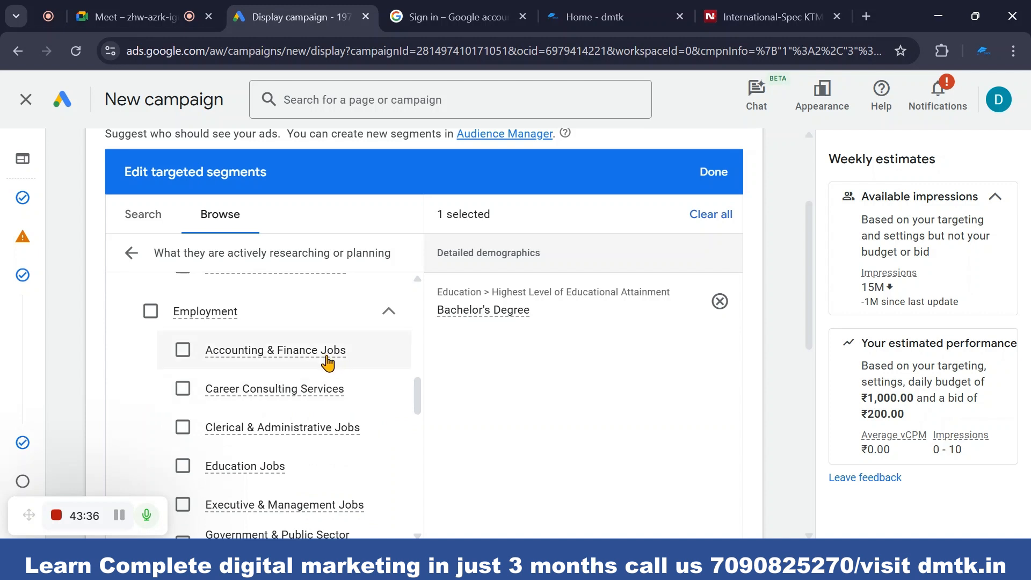
scroll(214, 399, "down", 1)
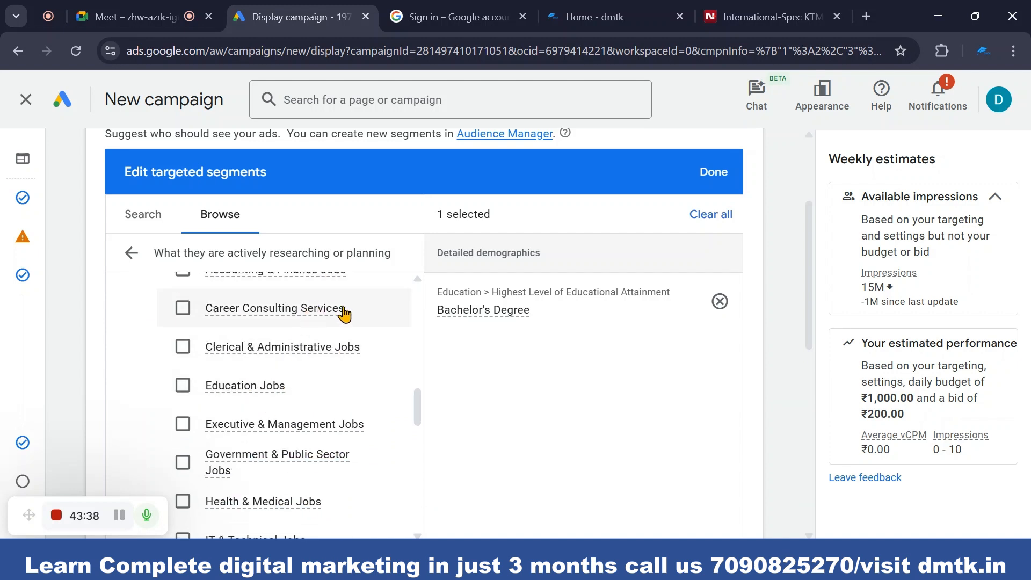
scroll(271, 400, "up", 1)
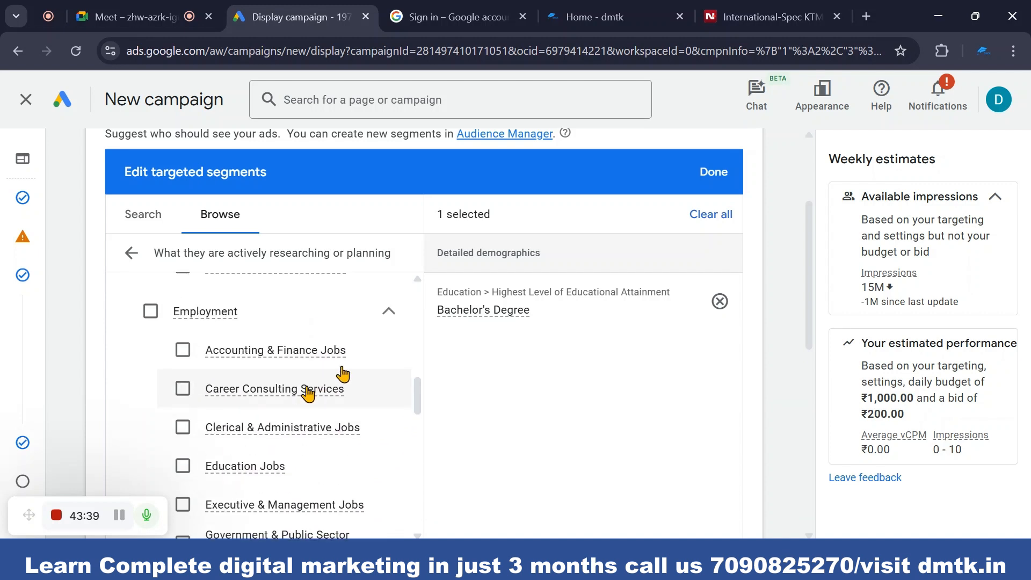
left_click(386, 320)
left_click(387, 317)
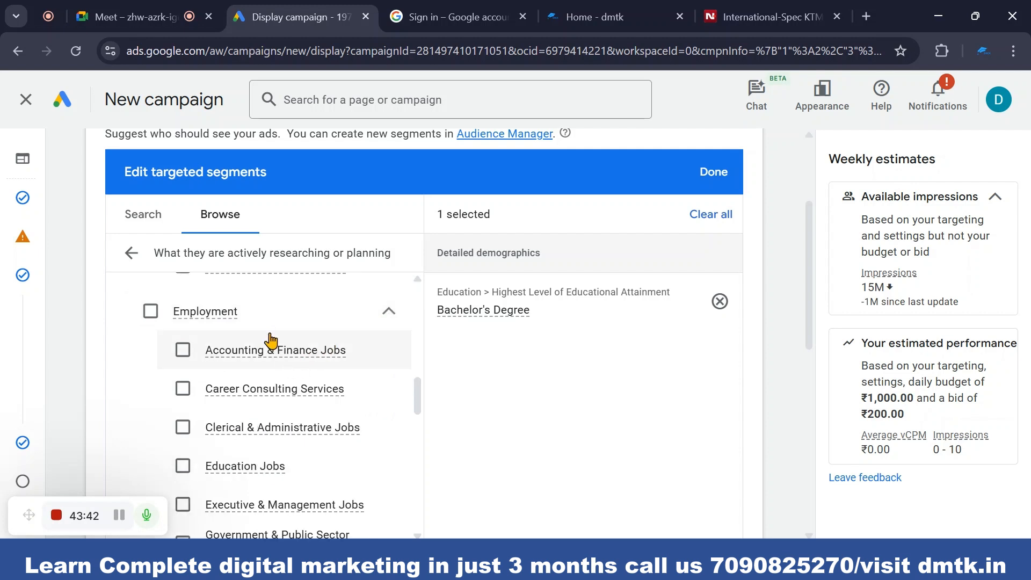
scroll(327, 479, "down", 4)
scroll(261, 475, "up", 2)
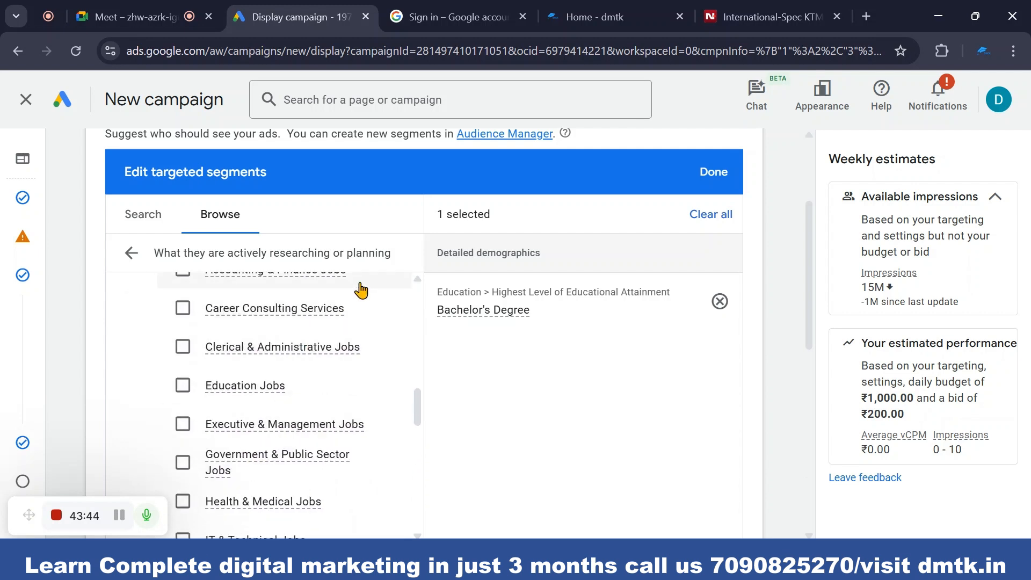
scroll(395, 343, "up", 1)
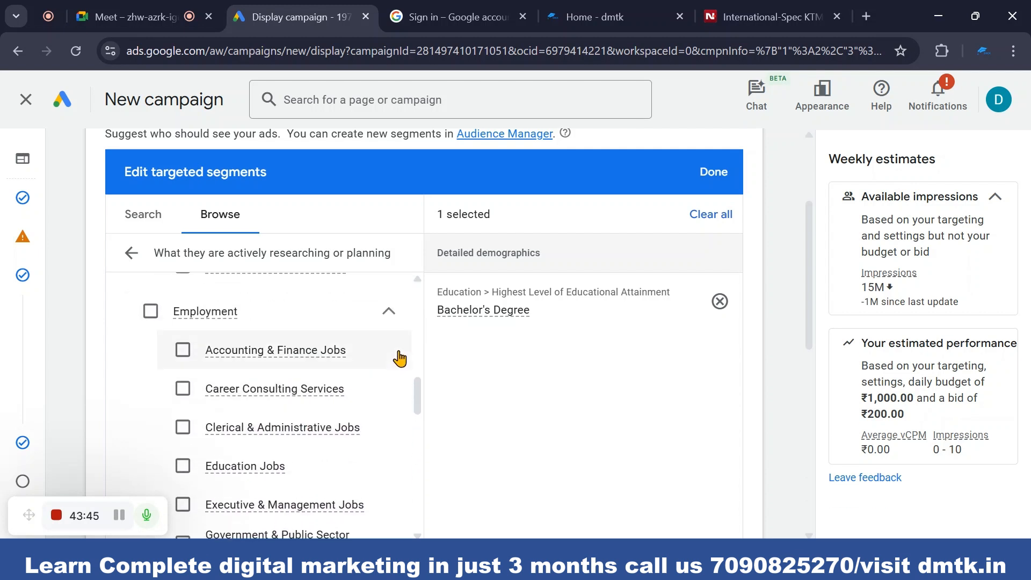
left_click(387, 317)
- Look over the remaining in-market categories down to Life events, and return to the main audience segment categories
scroll(231, 435, "down", 2)
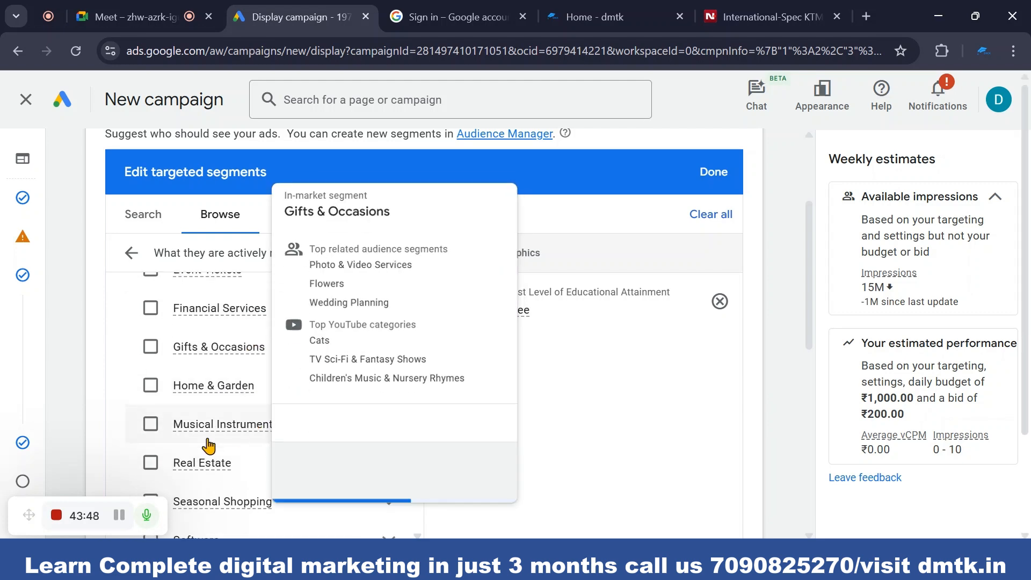
scroll(208, 446, "down", 5)
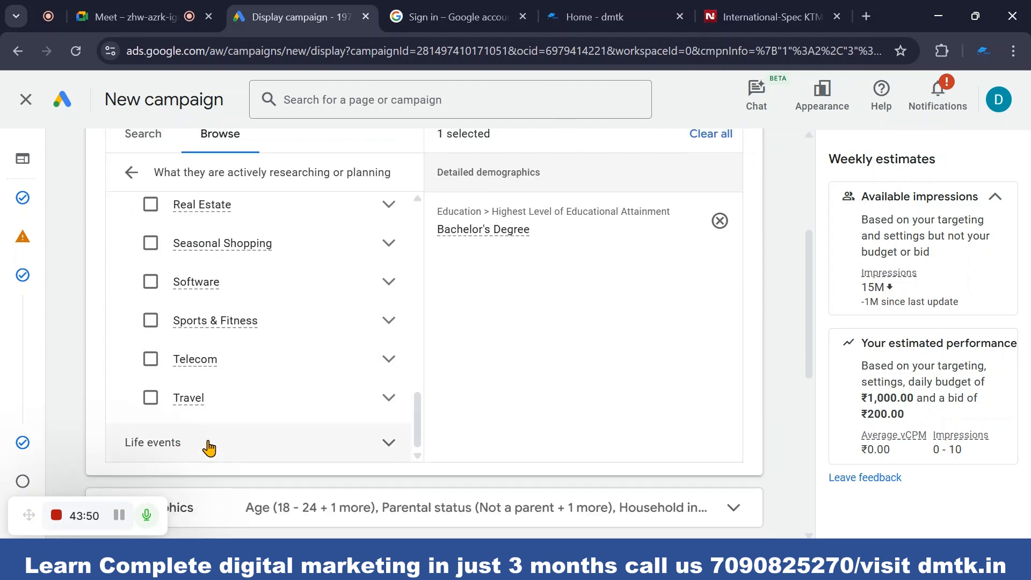
scroll(329, 380, "down", 4)
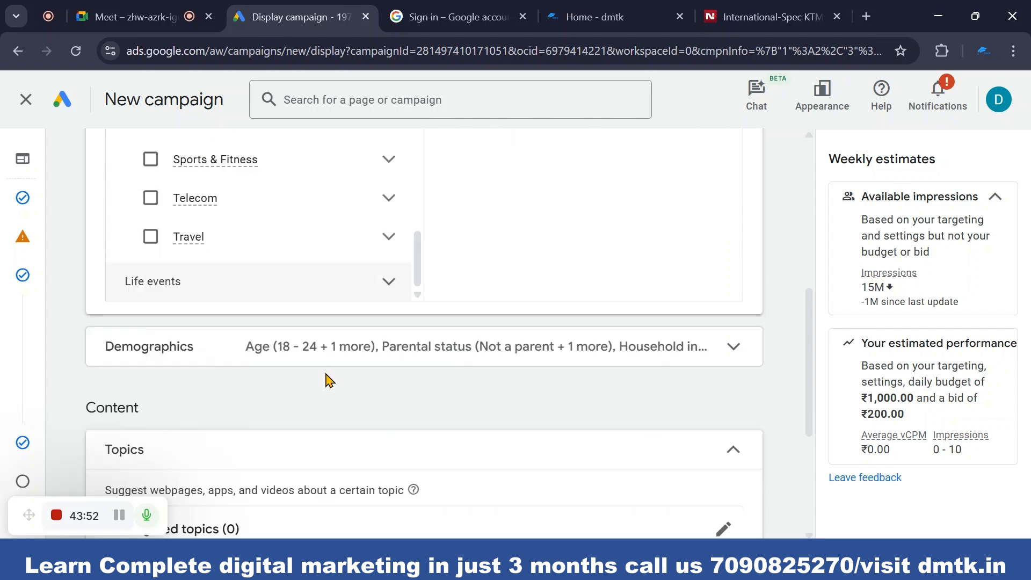
scroll(292, 315, "up", 7)
scroll(291, 296, "up", 10)
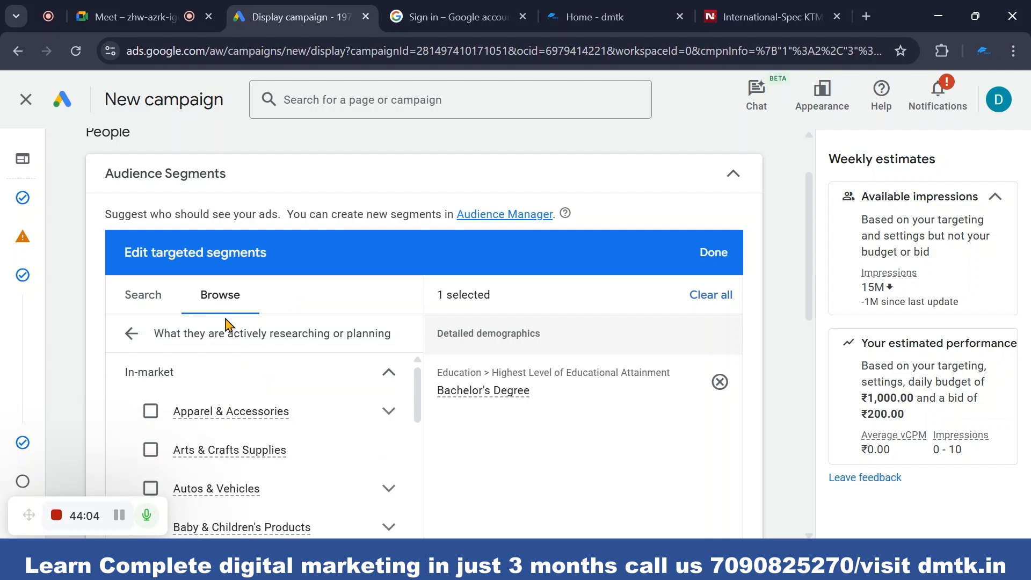
left_click(131, 333)
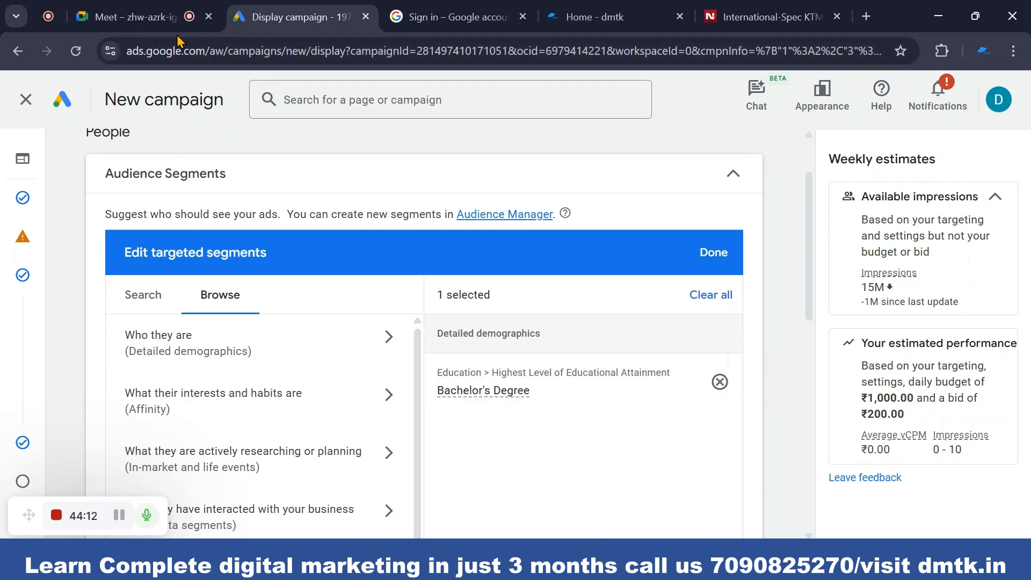
- Switch to the Google Meet call, mute and unmute the microphone, and return to the Google Ads Display campaign
left_click(135, 17)
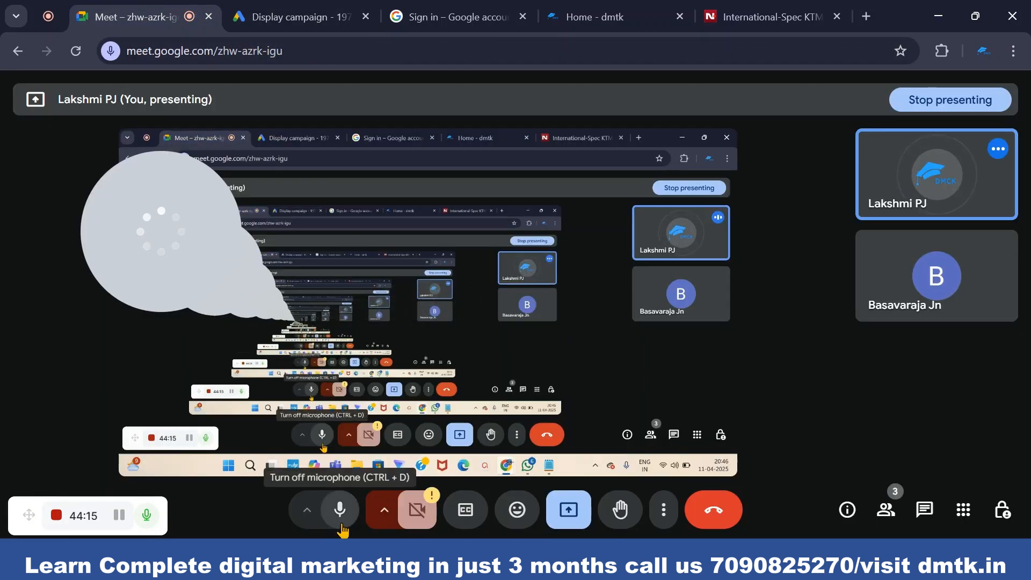
left_click(340, 520)
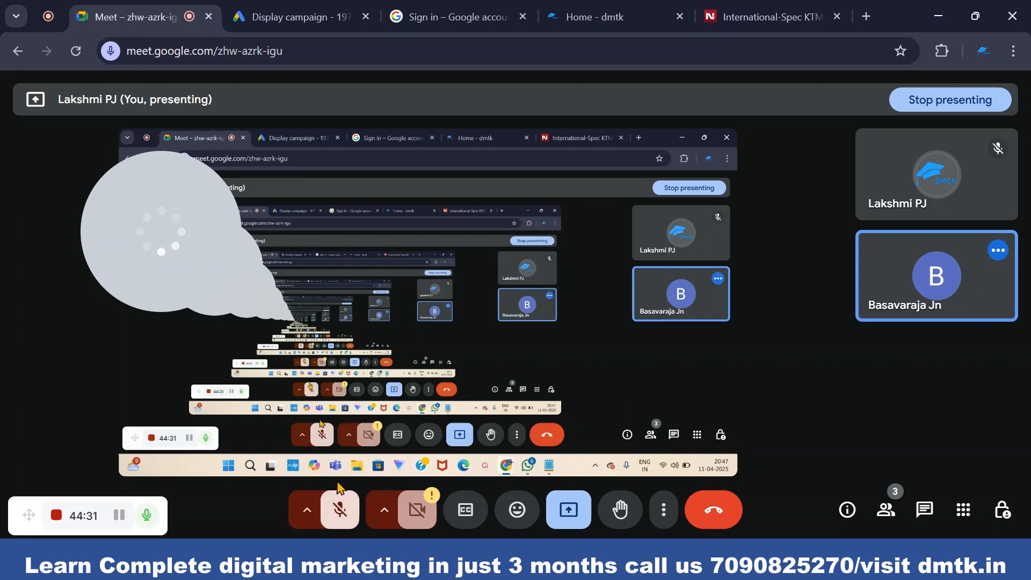
left_click(344, 517)
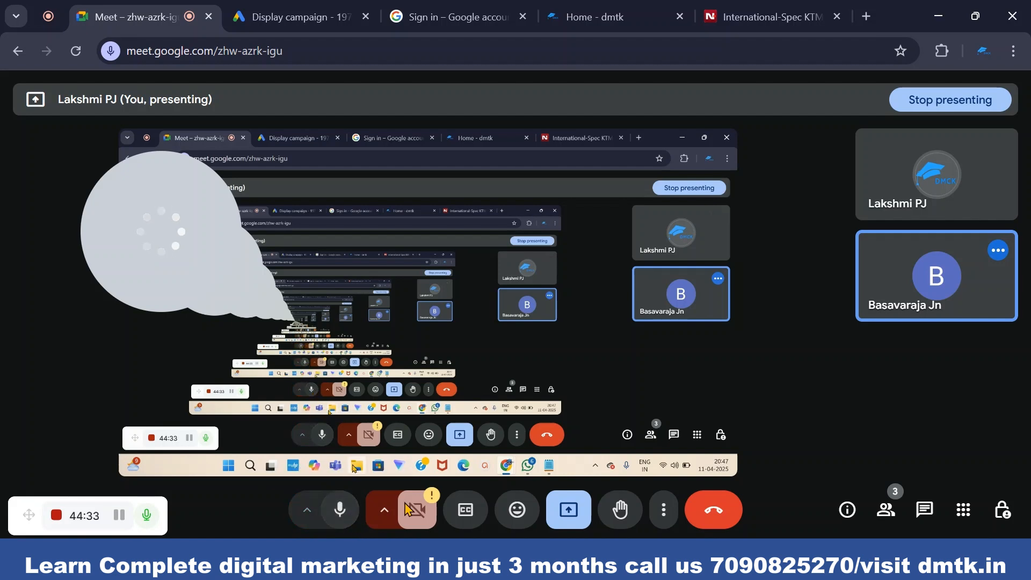
left_click(285, 16)
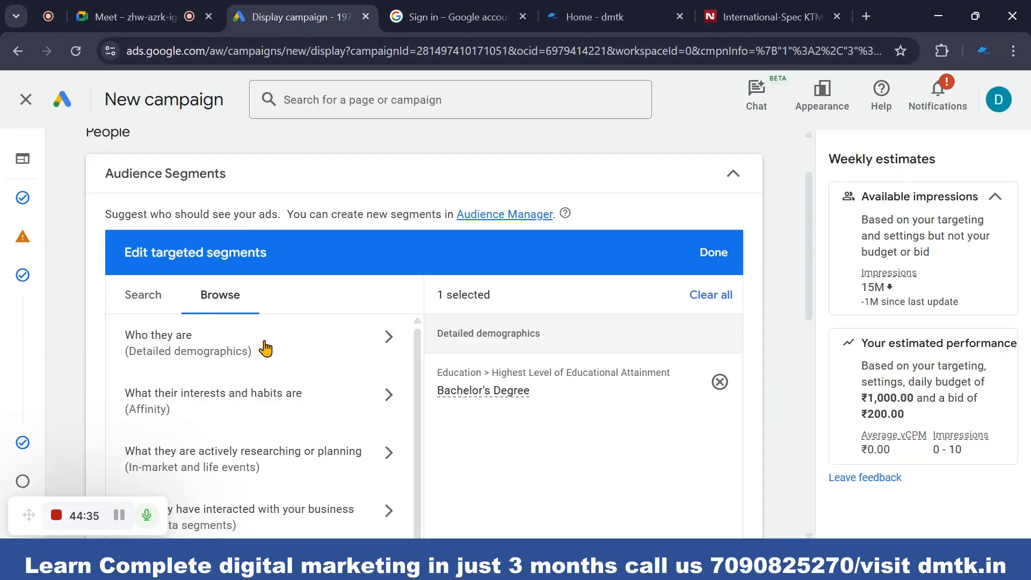
- Look over the main audience segment categories, including your data, combined and custom segments
scroll(260, 416, "down", 3)
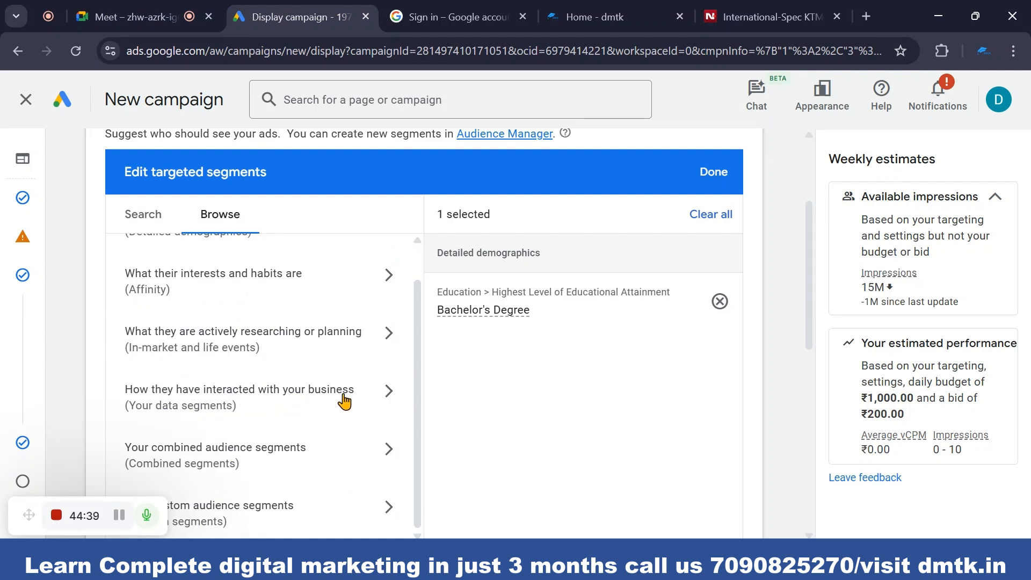
scroll(182, 396, "down", 1)
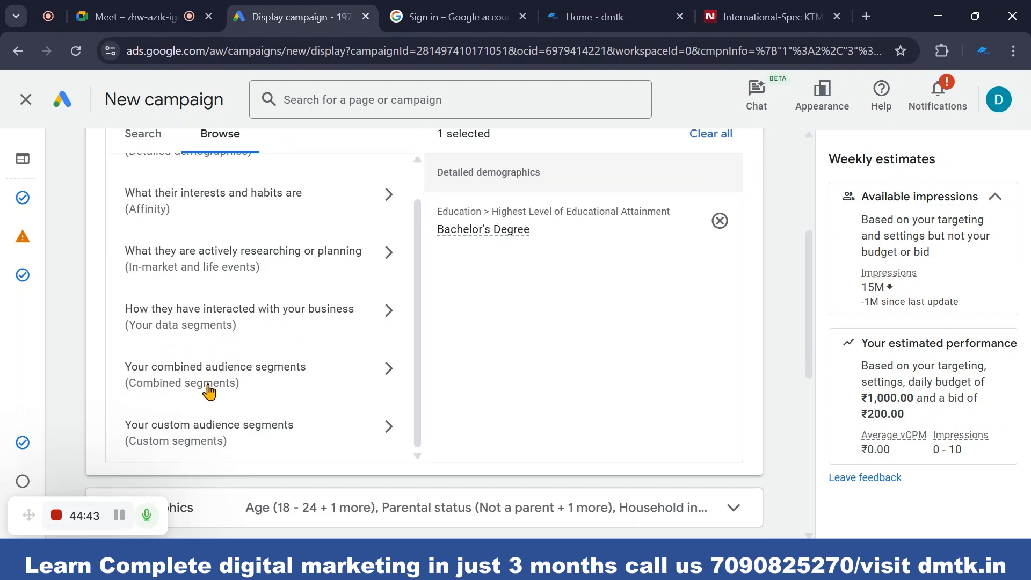
scroll(188, 414, "down", 1)
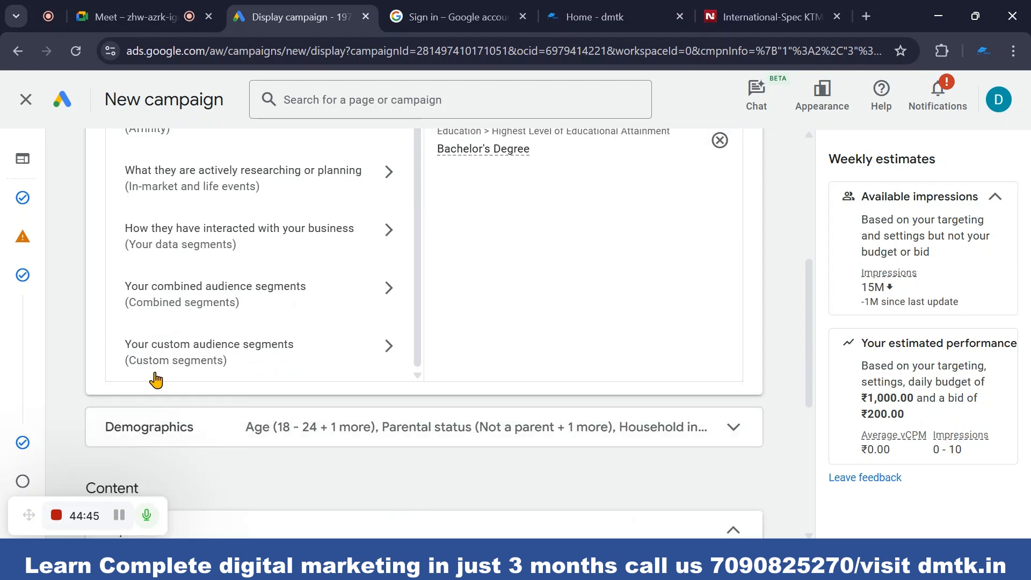
scroll(231, 360, "up", 1)
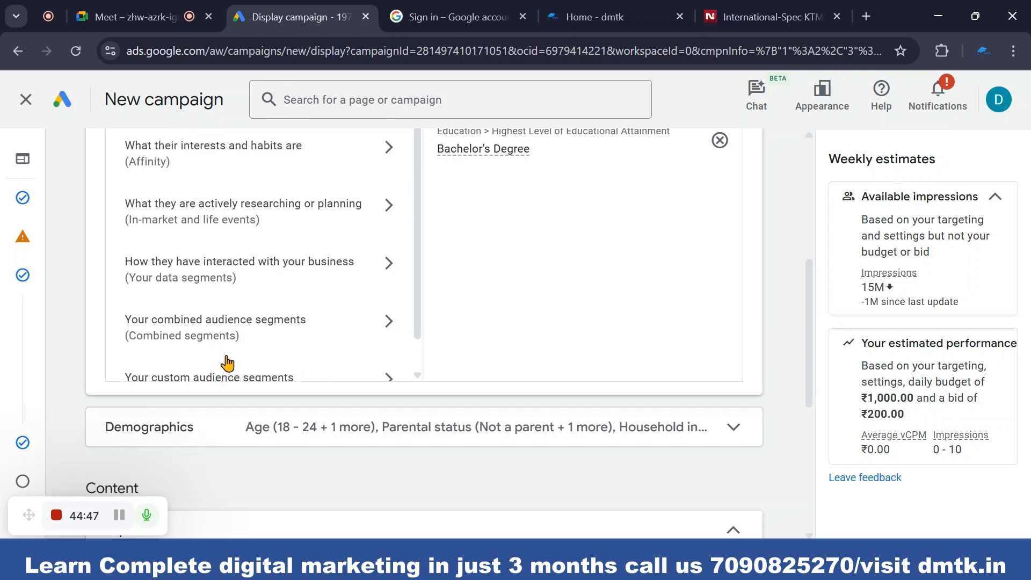
scroll(231, 309, "down", 1)
scroll(239, 307, "up", 3)
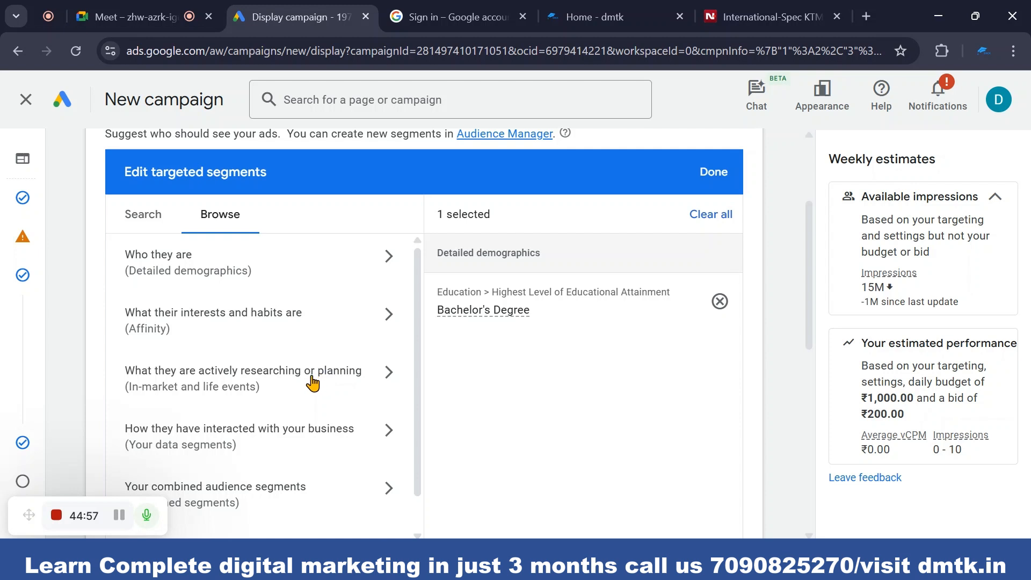
- Open How they have interacted with your business, select and deselect AdWords optimized list, and return to the main segment categories
scroll(301, 393, "down", 1)
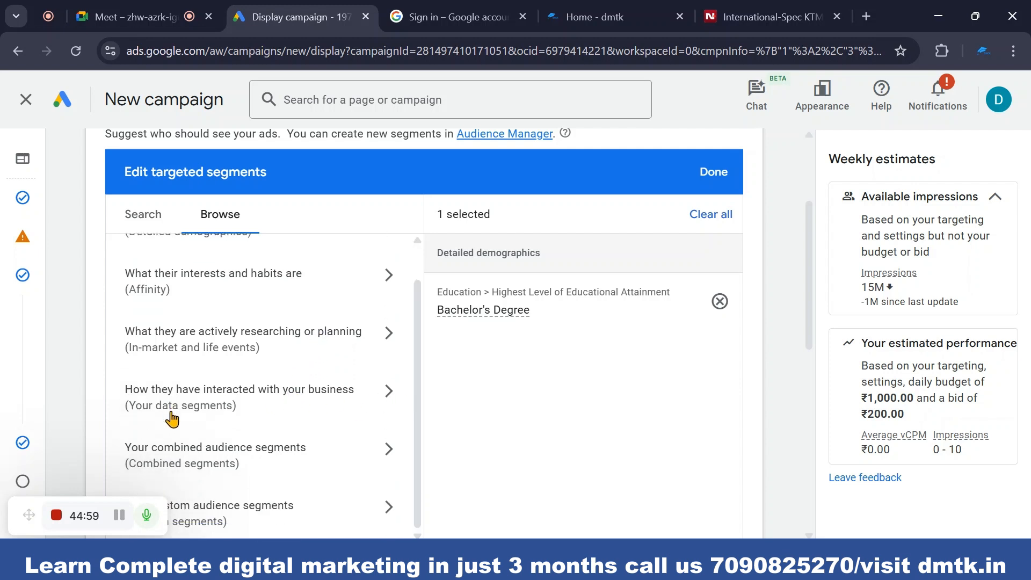
left_click(390, 393)
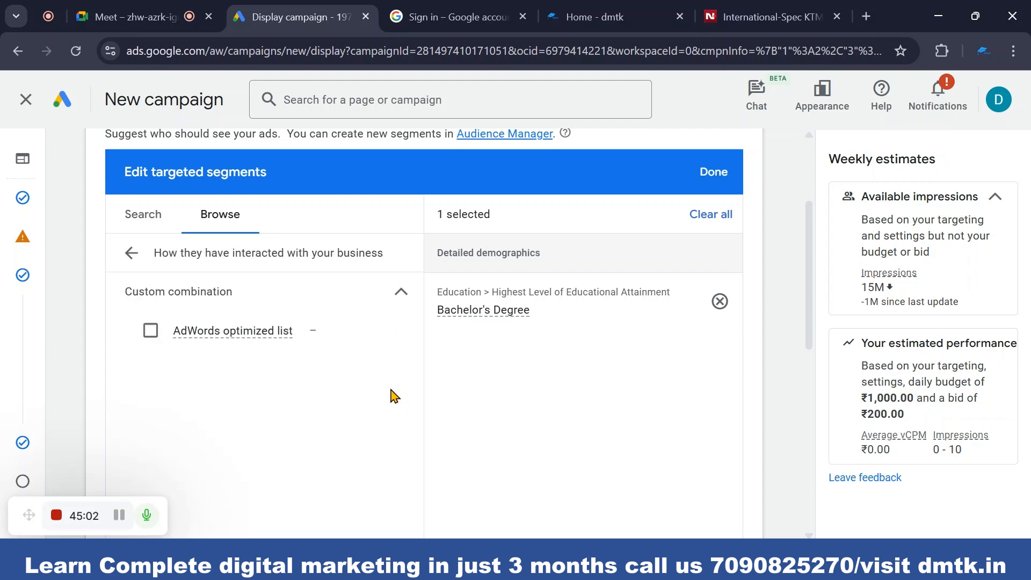
left_click(150, 331)
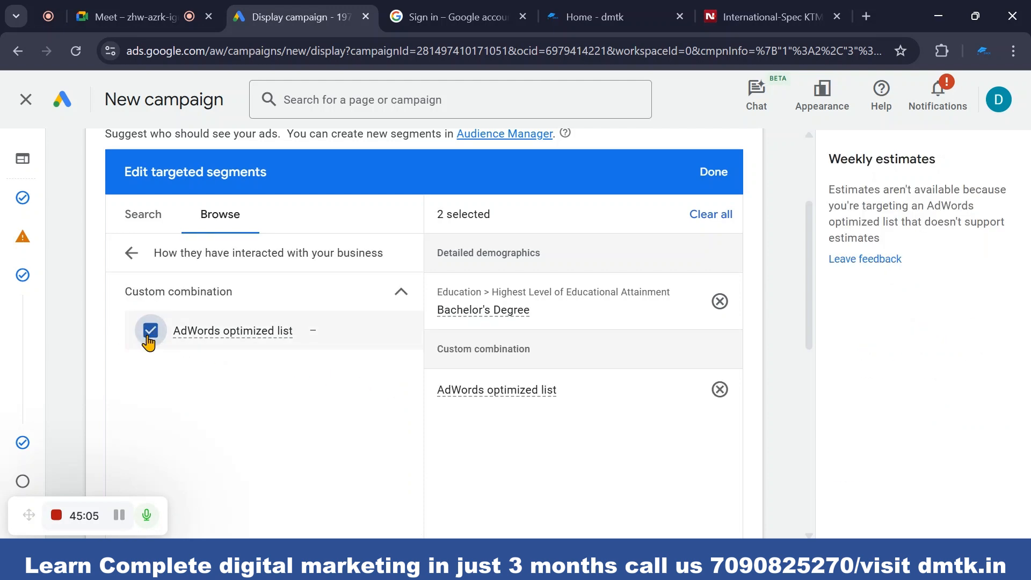
left_click(150, 333)
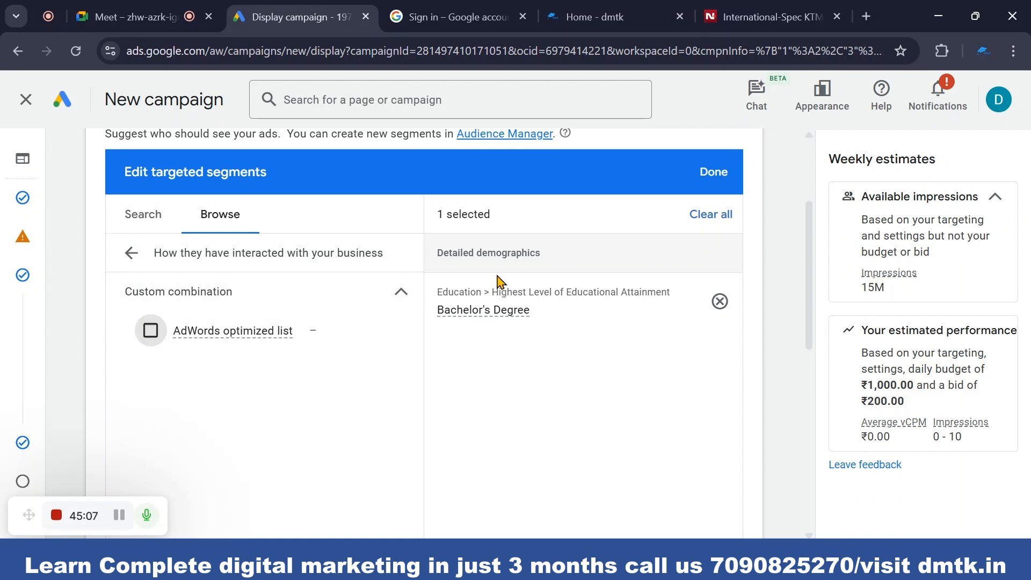
left_click(132, 267)
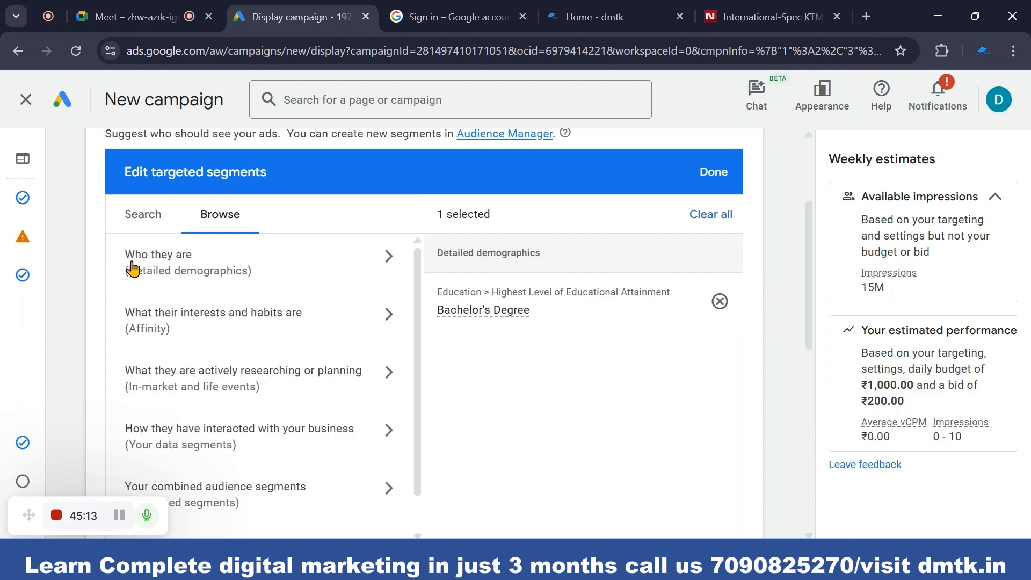
scroll(245, 376, "down", 4)
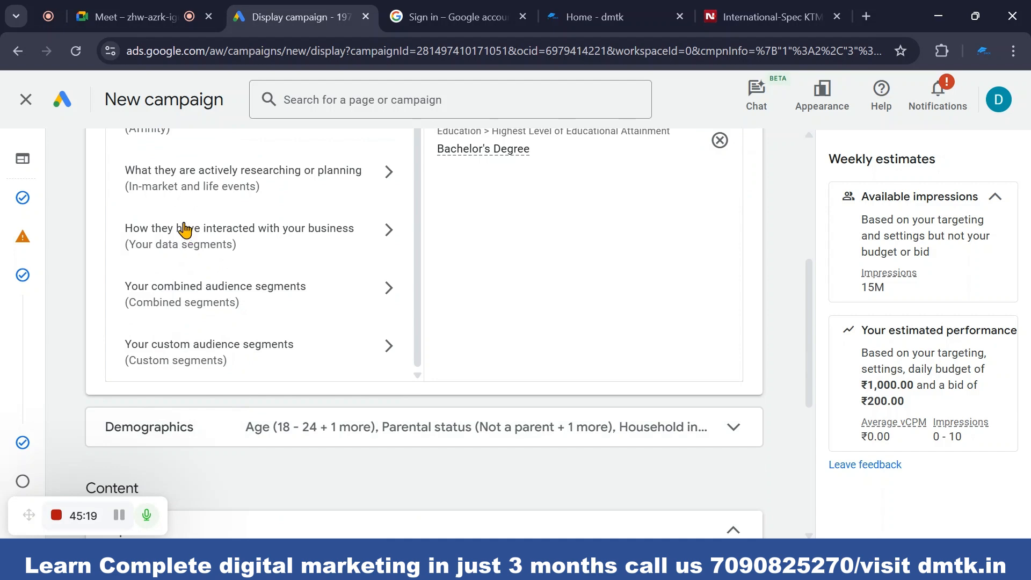
- Finish editing the targeted audience segments, keeping only Bachelor's Degree selected
scroll(205, 285, "up", 1)
scroll(193, 302, "up", 3)
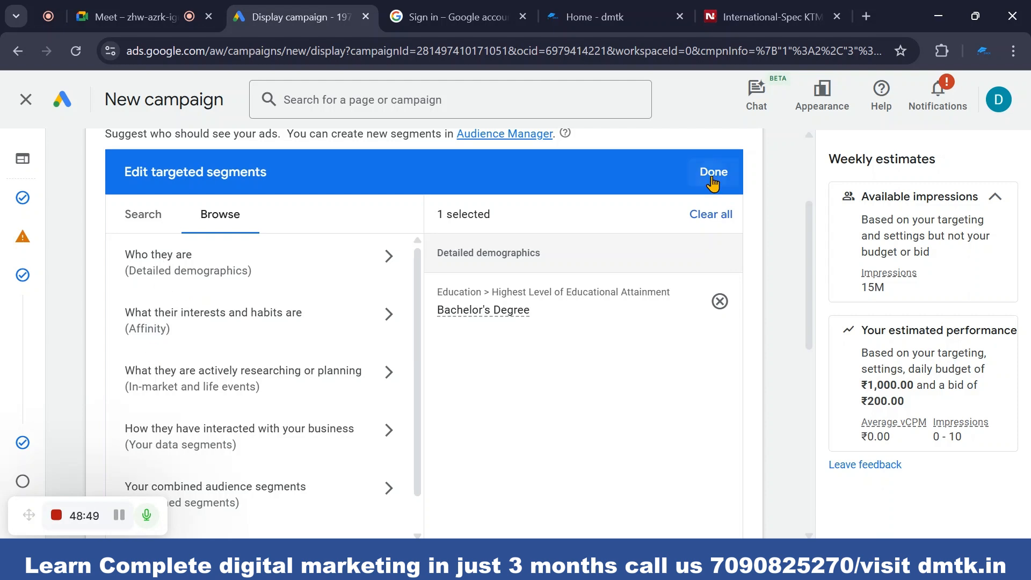
left_click(712, 173)
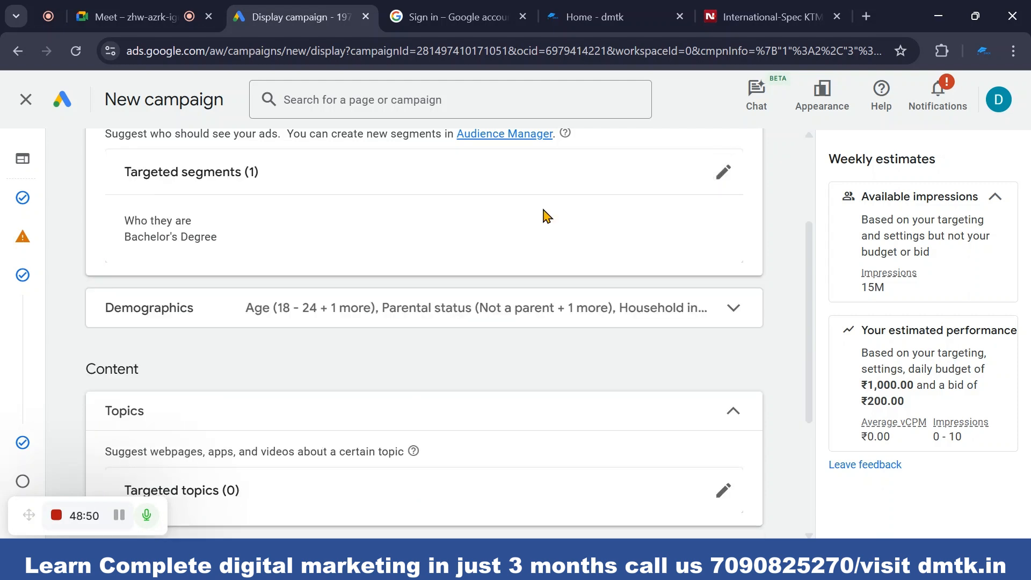
- Look over the campaign's audience segments, demographics, content topics and optimized targeting sections
scroll(152, 344, "up", 1)
scroll(183, 327, "down", 1)
scroll(239, 342, "down", 3)
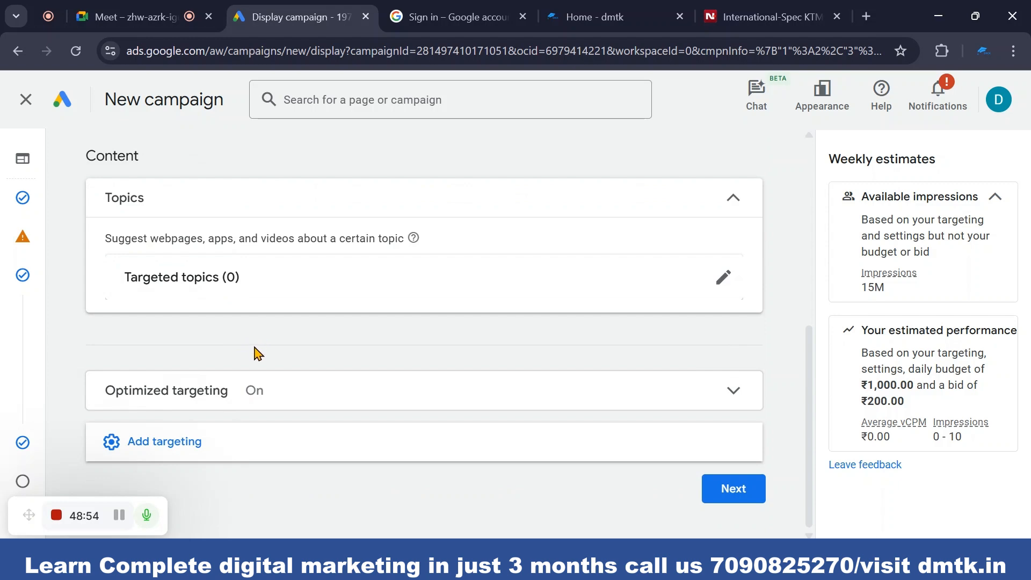
scroll(508, 390, "up", 1)
scroll(417, 395, "up", 3)
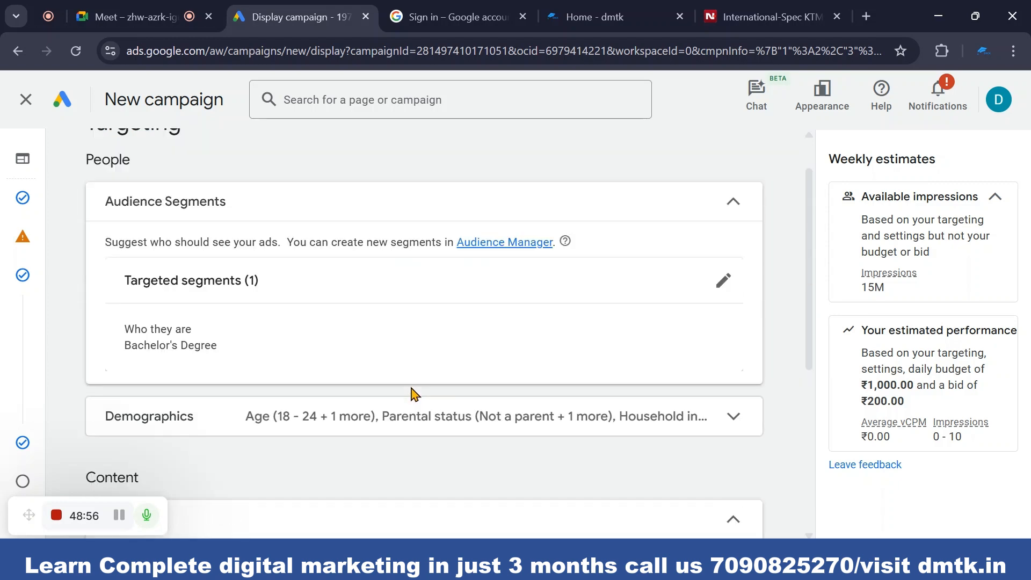
scroll(195, 329, "up", 1)
scroll(184, 382, "down", 1)
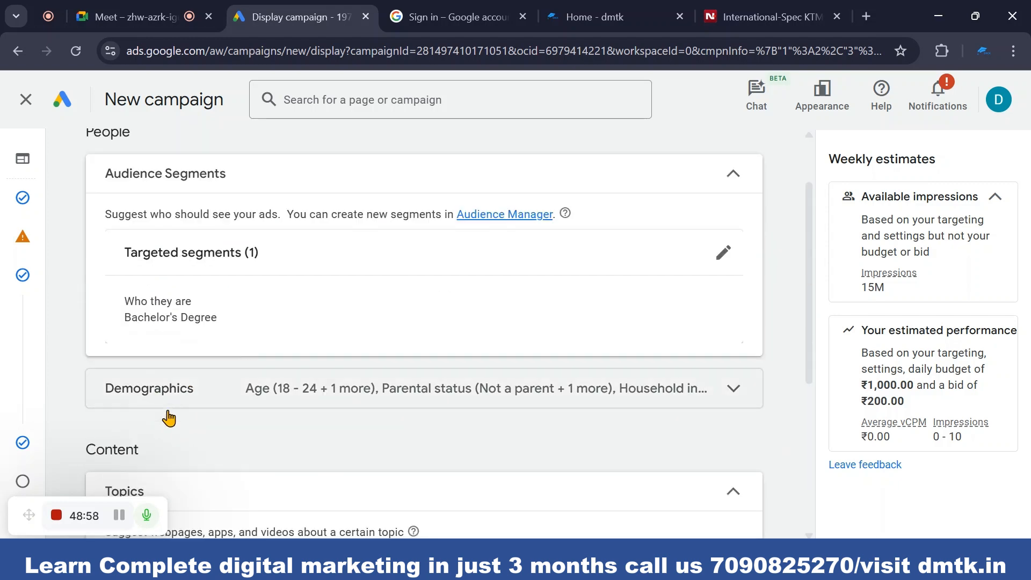
- Switch to the Notepad notes, highlight income, locations and affininty in the targeting line, and return to the Google Ads campaign
key("alt+Tab")
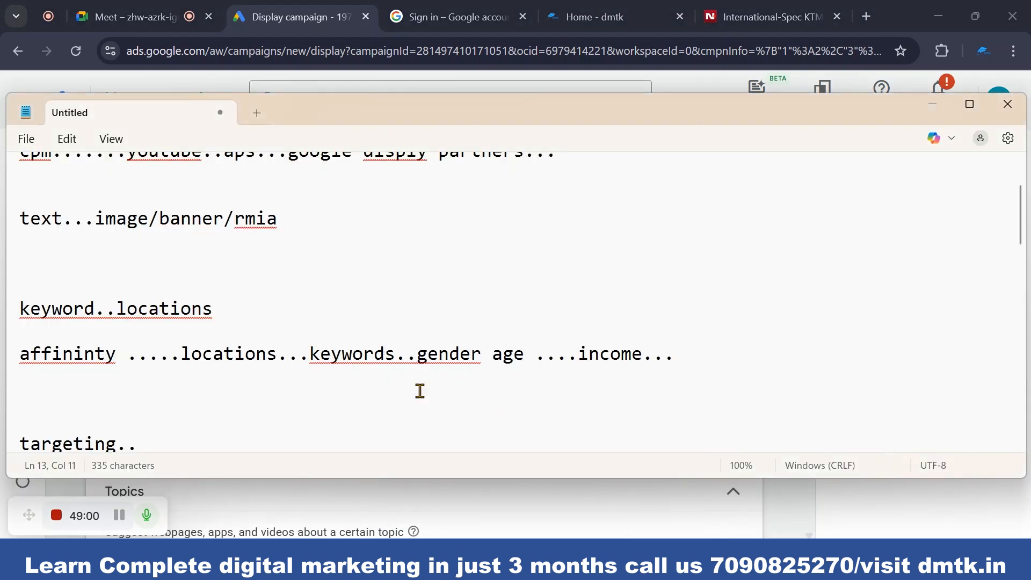
left_click_drag(419, 358, 660, 354)
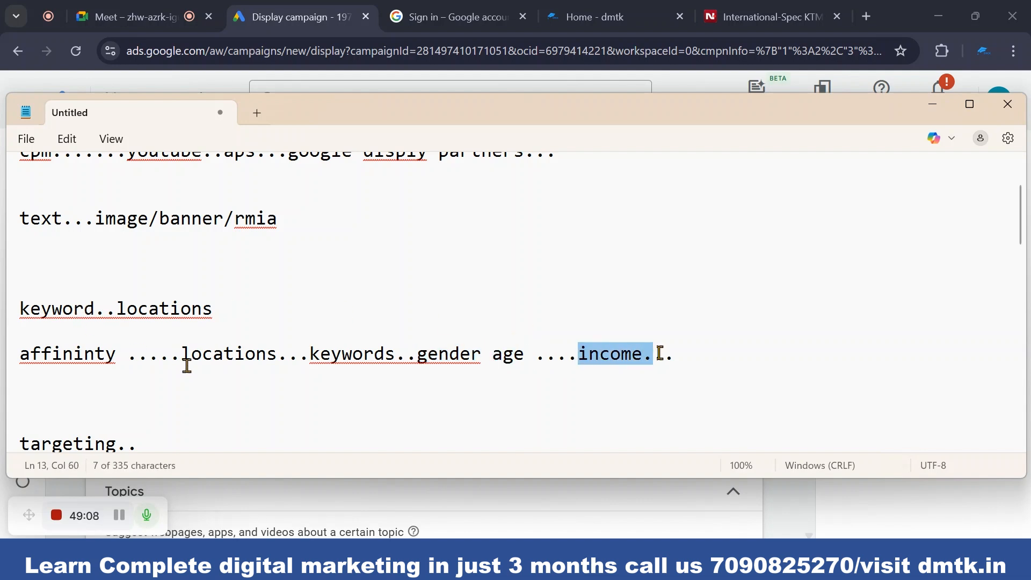
left_click_drag(186, 359, 267, 354)
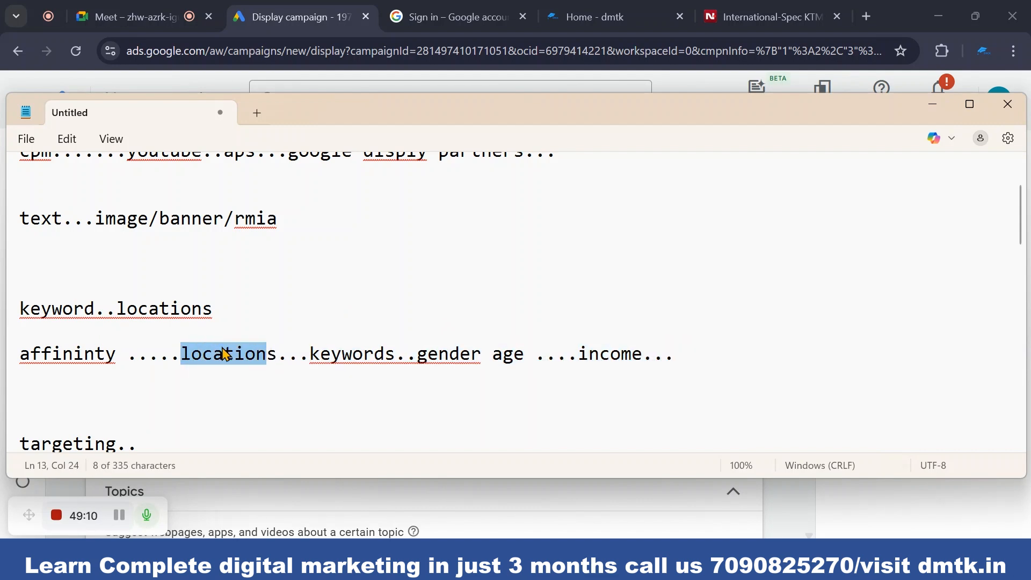
left_click_drag(19, 355, 117, 357)
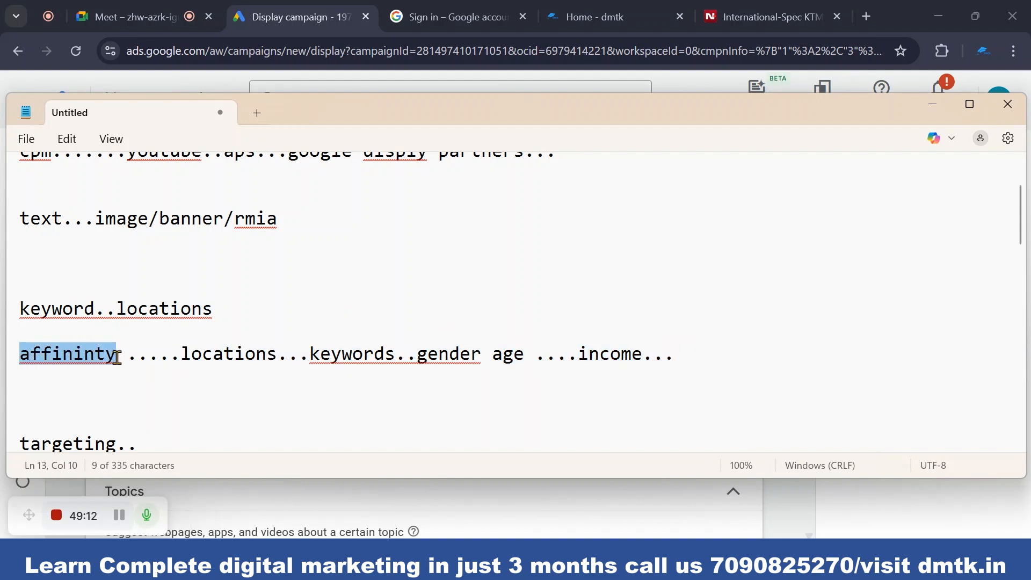
scroll(733, 507, "down", 1)
left_click(646, 564)
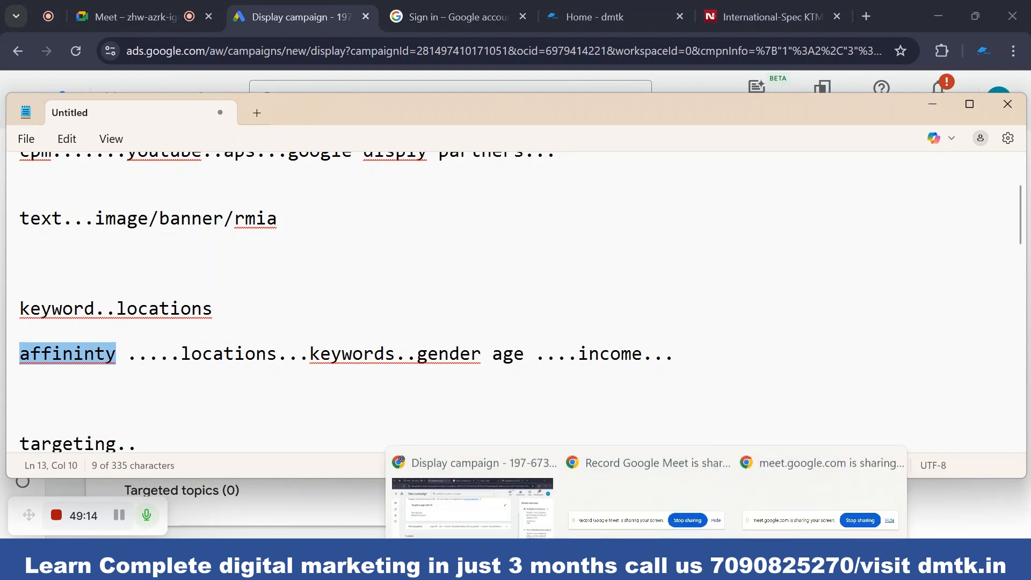
left_click(473, 481)
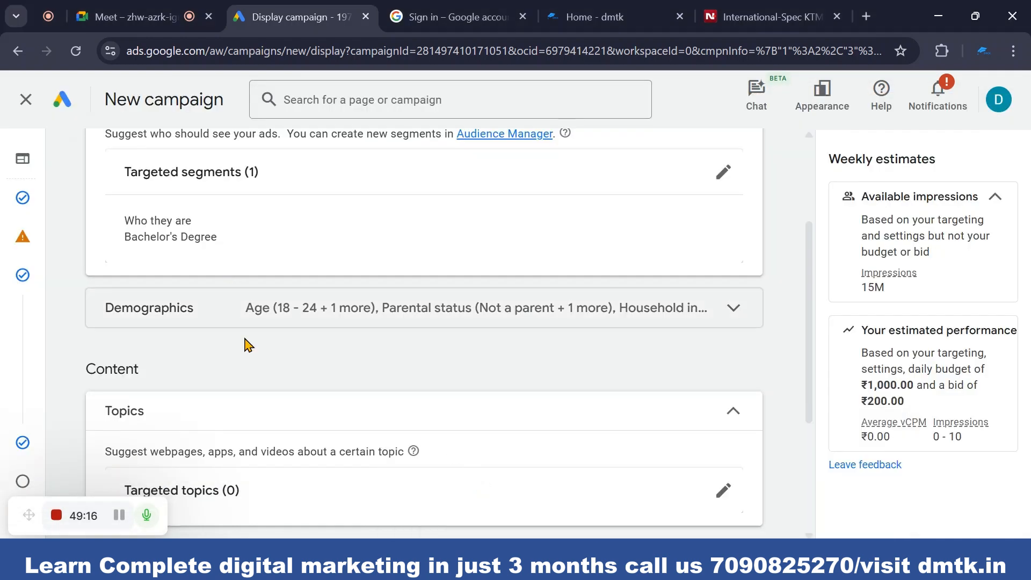
- Expand the additional targeting options below Optimized targeting
scroll(299, 429, "down", 1)
scroll(228, 412, "down", 2)
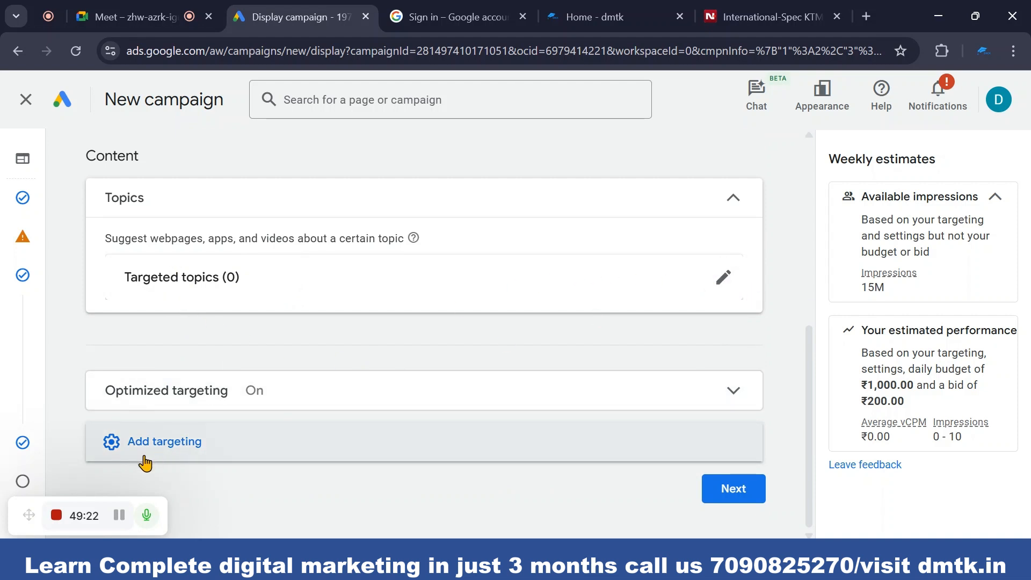
left_click(152, 453)
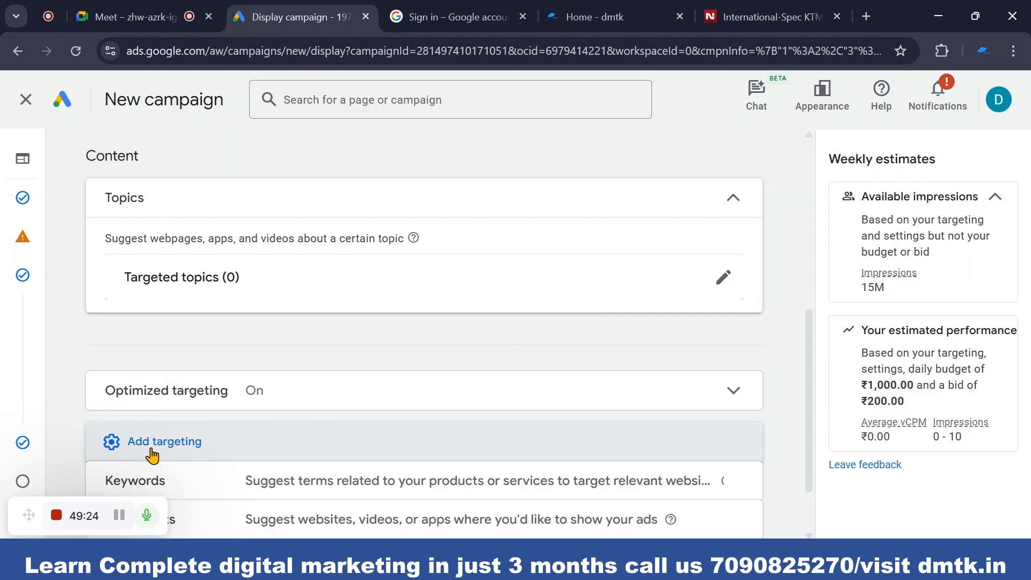
- Open the targeted topics for editing, glance at the categories and close the editor without selecting any
scroll(155, 446, "up", 3)
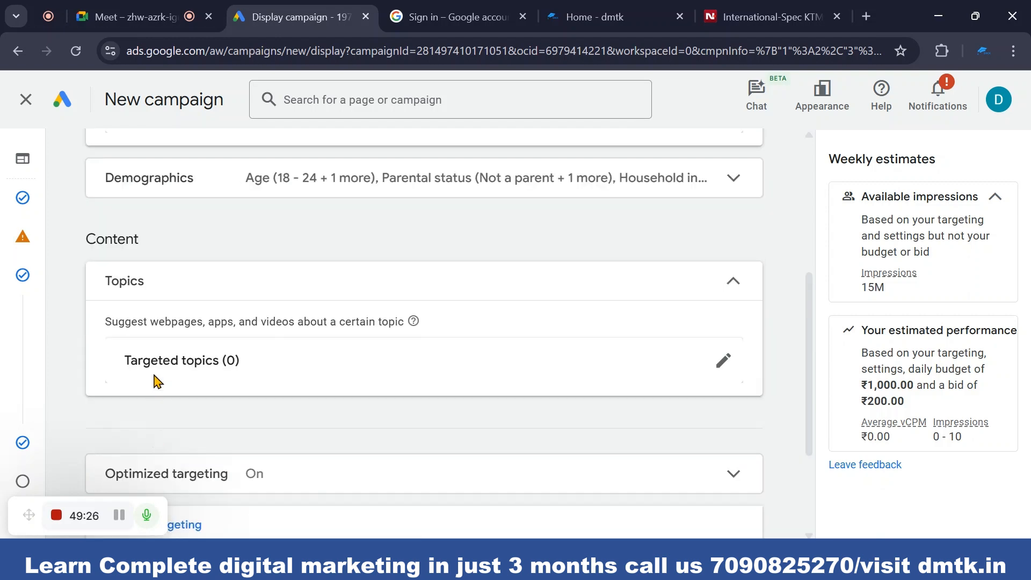
scroll(156, 371, "up", 3)
scroll(158, 387, "down", 2)
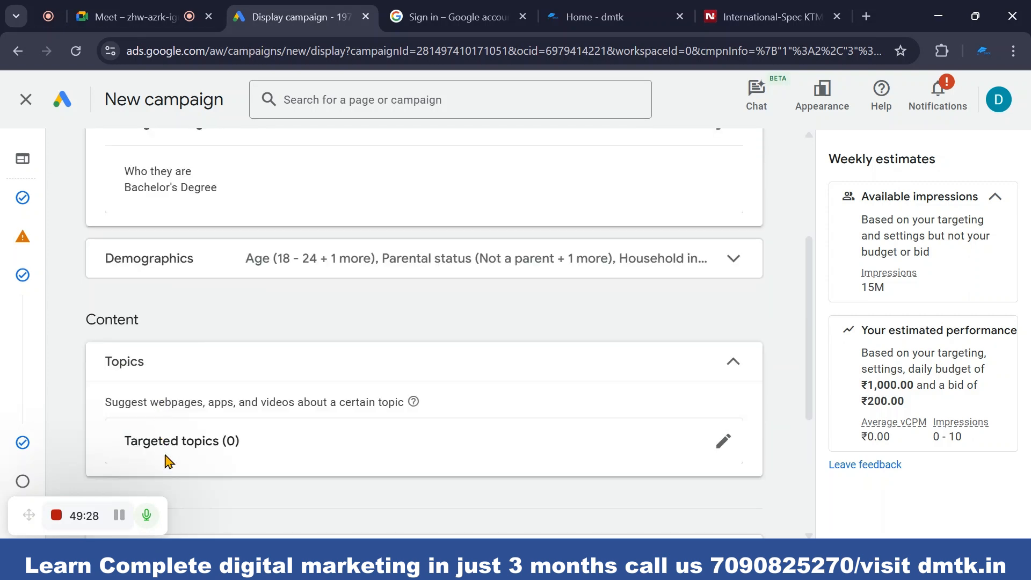
left_click(721, 445)
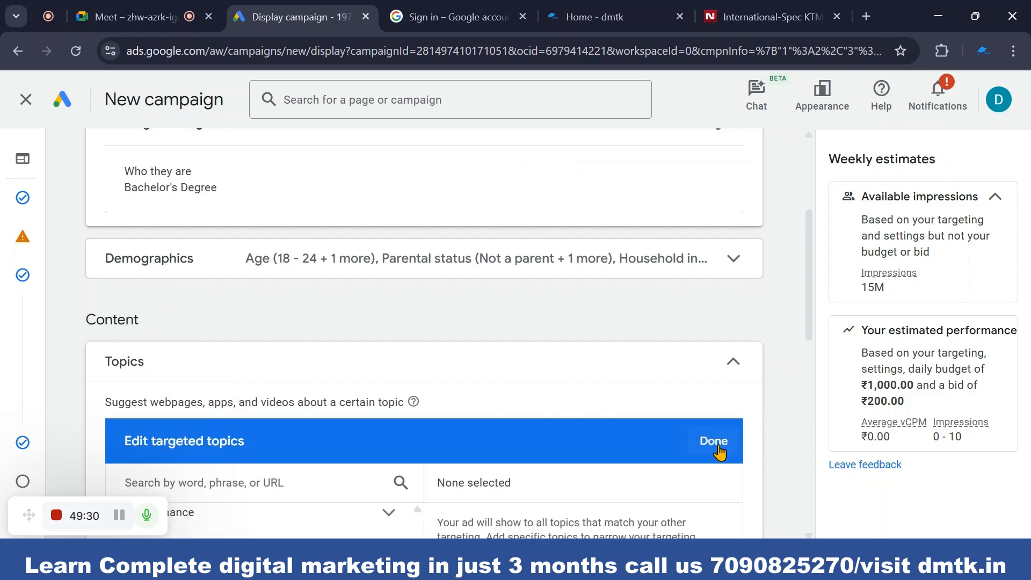
scroll(430, 398, "down", 3)
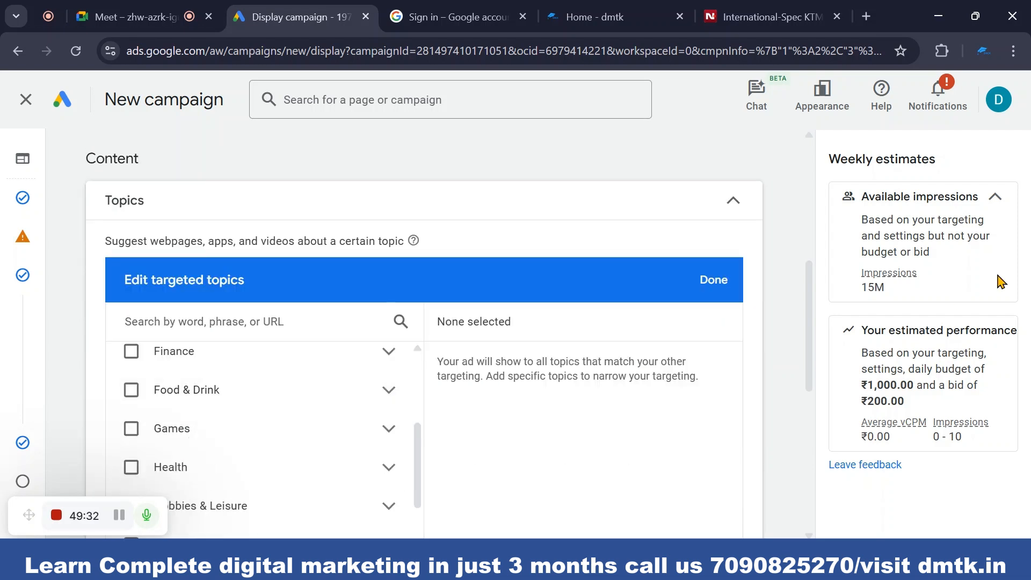
left_click(734, 276)
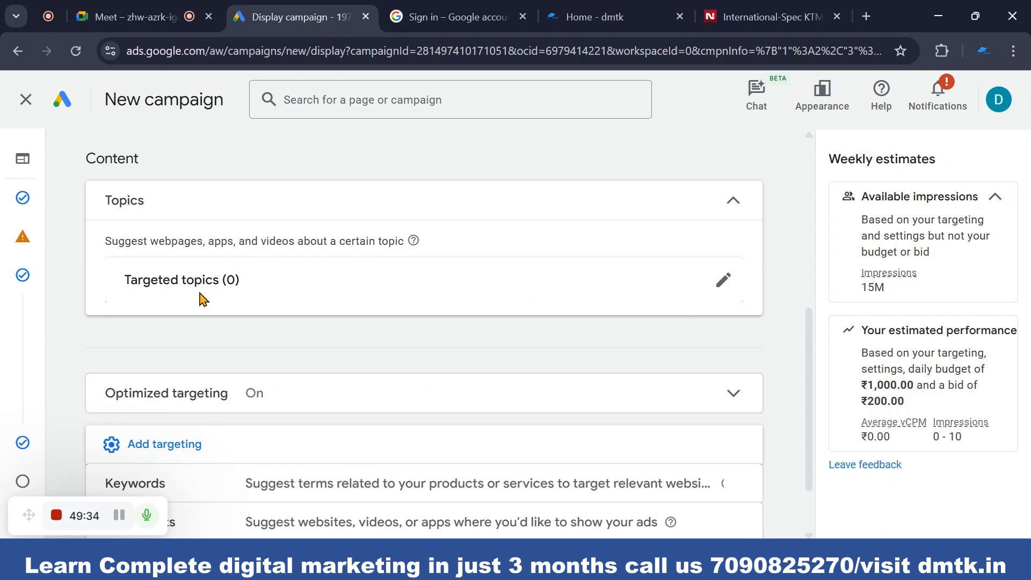
- Review the targeted segment and demographics, and reopen the targeted topics for editing
scroll(199, 306, "up", 4)
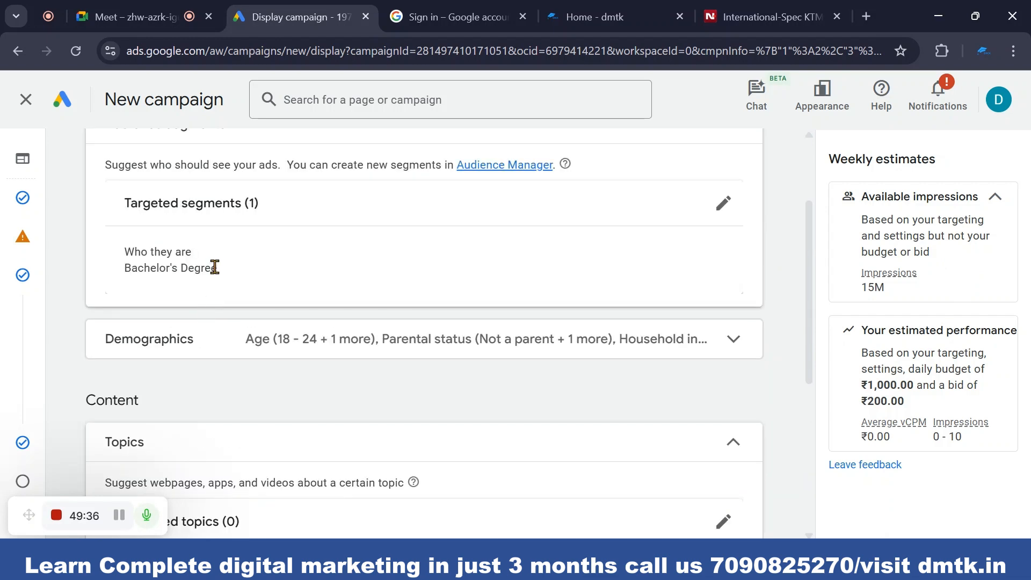
scroll(218, 261, "up", 2)
scroll(237, 295, "down", 7)
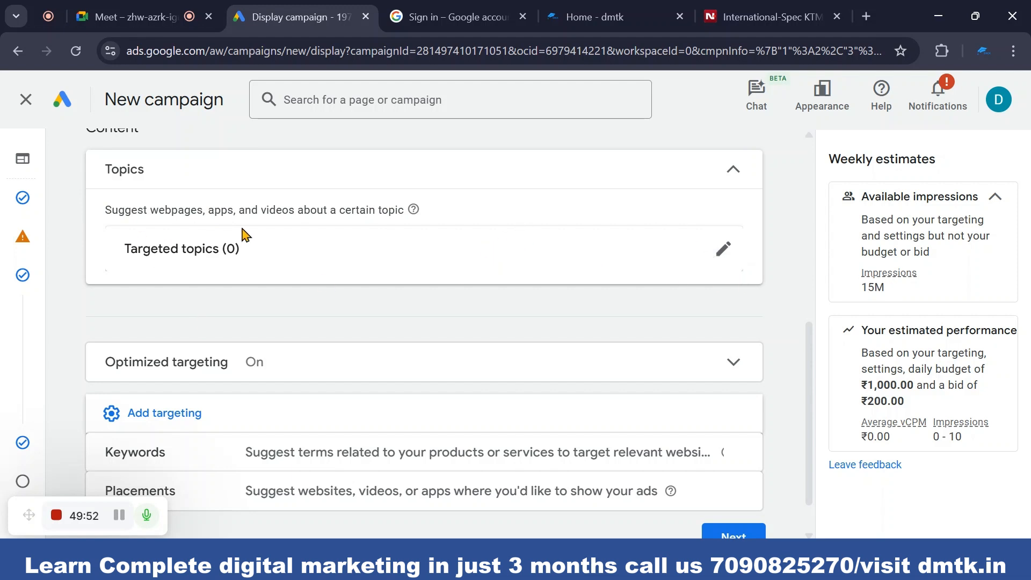
left_click(724, 250)
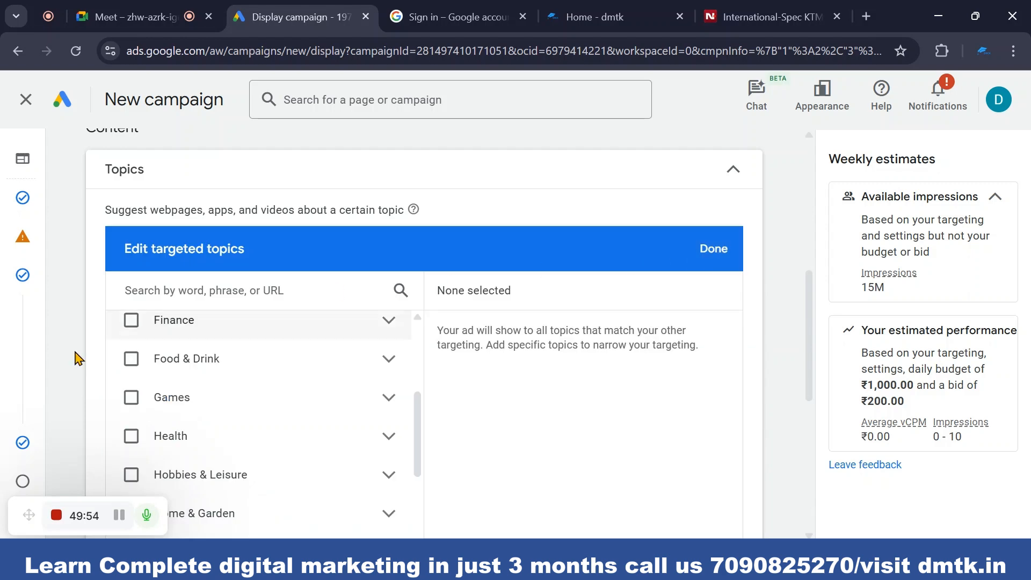
scroll(323, 396, "up", 10)
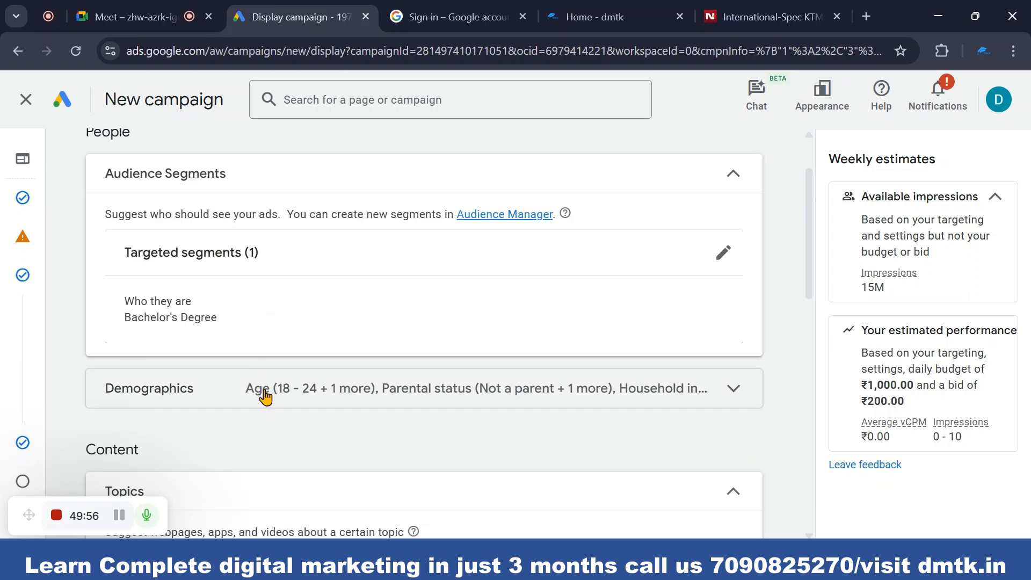
scroll(290, 391, "down", 3)
scroll(265, 449, "down", 5)
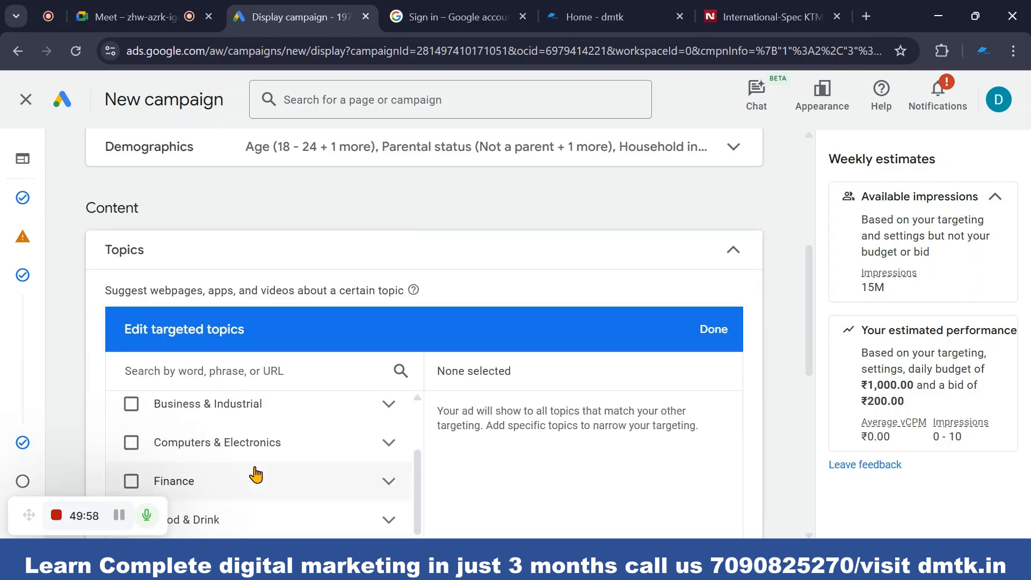
- Look through the topic categories from Arts & Entertainment down to Sports, and close the topics editor with none selected
scroll(258, 474, "down", 2)
scroll(541, 451, "down", 2)
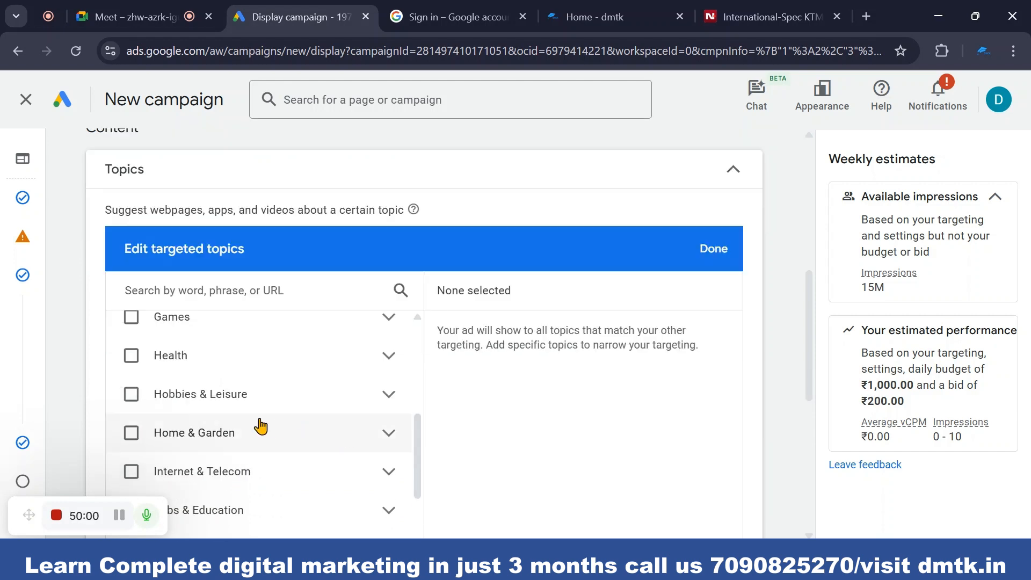
scroll(260, 421, "up", 4)
scroll(263, 370, "up", 4)
scroll(254, 358, "up", 2)
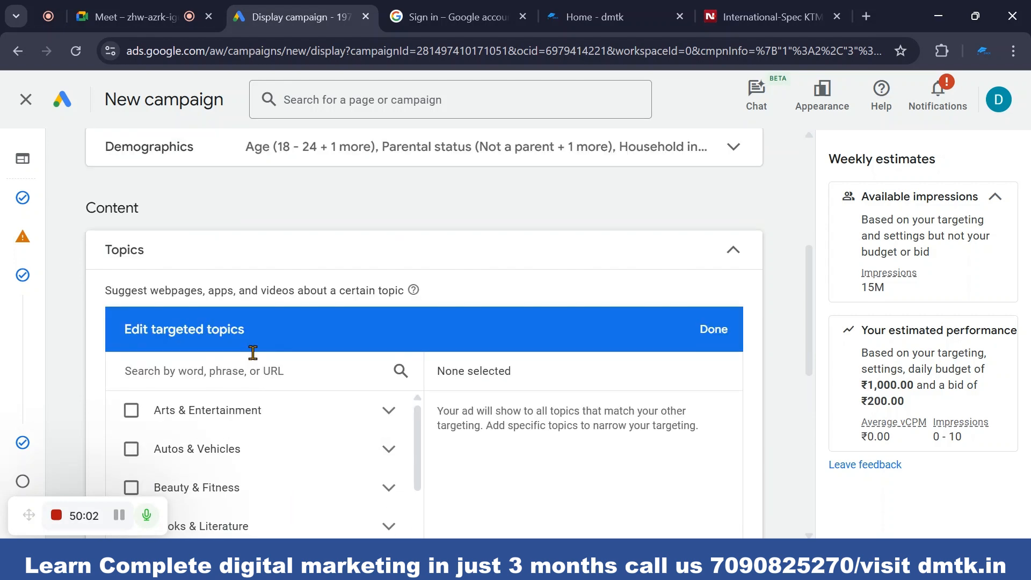
scroll(216, 449, "down", 12)
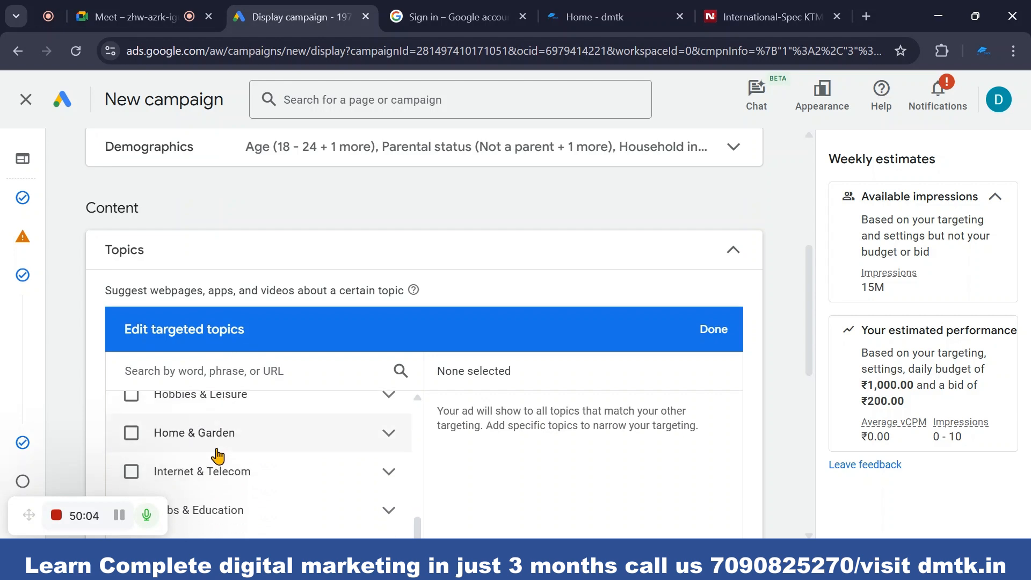
scroll(218, 458, "down", 1)
scroll(742, 337, "down", 2)
left_click(707, 248)
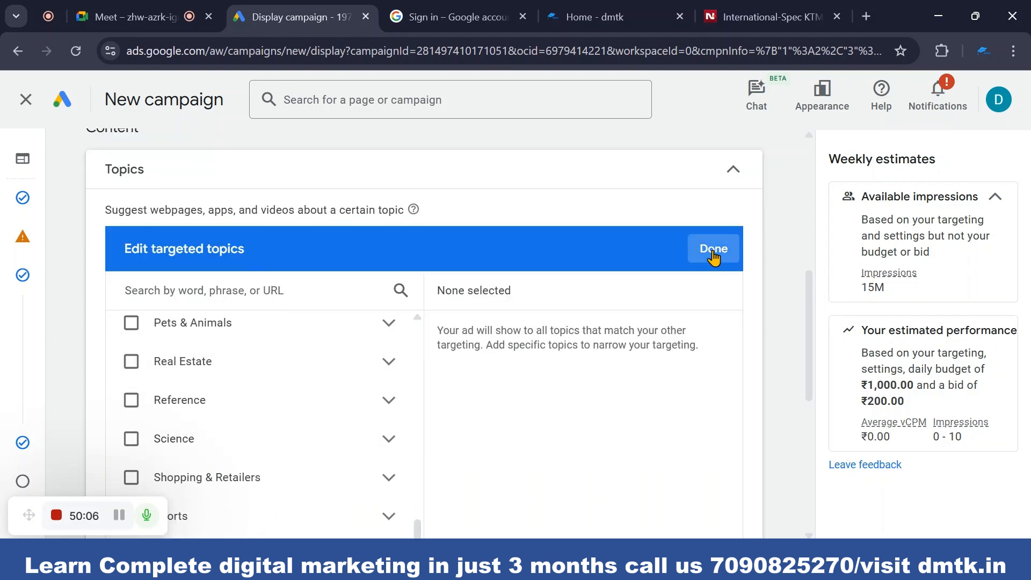
- Bring up the Notepad notes, switch to the NDTV article on the International-Spec KTM 390 Enduro R, and return to its headline
scroll(302, 277, "up", 2)
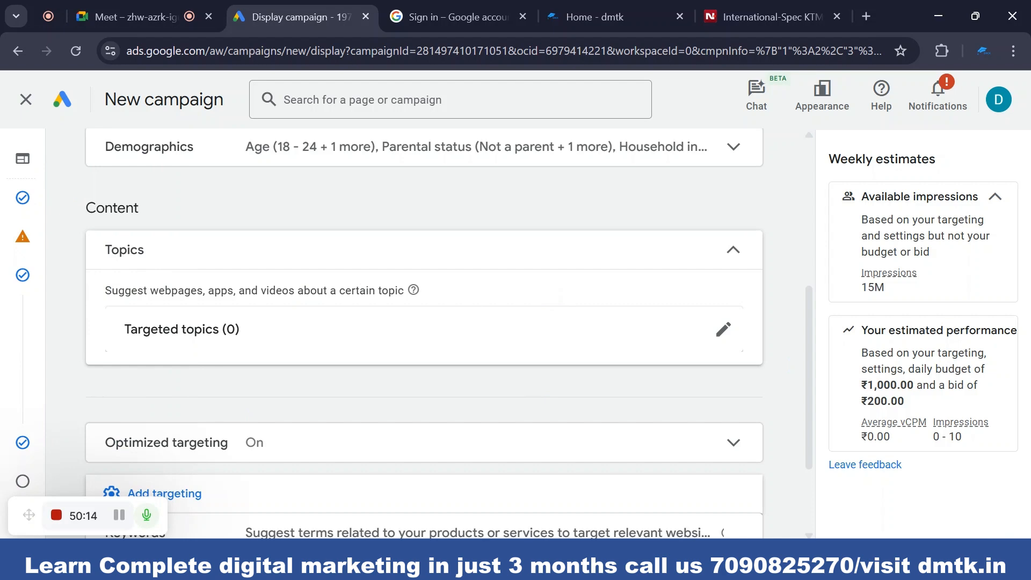
key("alt+Tab")
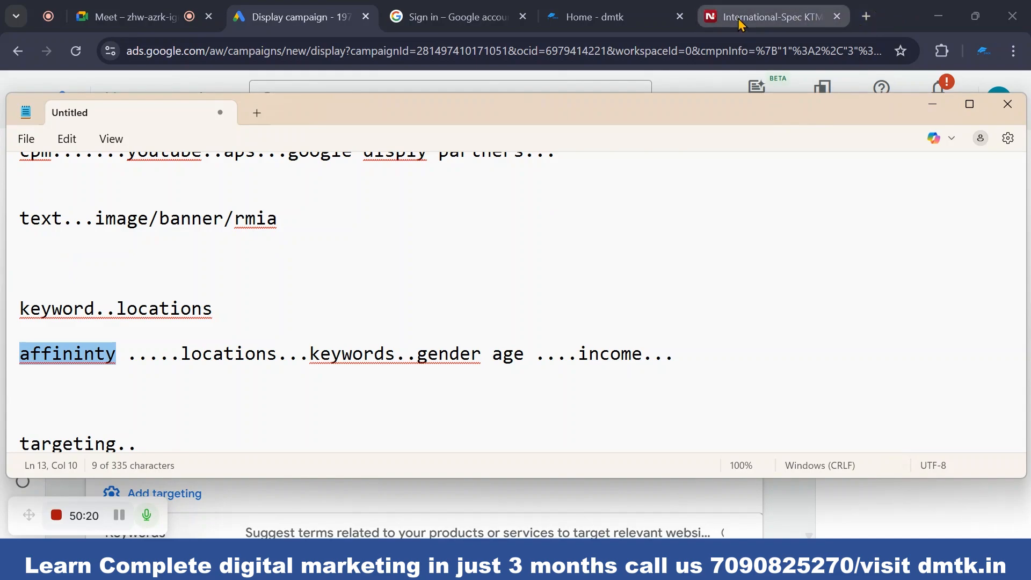
left_click(768, 17)
scroll(454, 328, "up", 5)
scroll(454, 328, "up", 15)
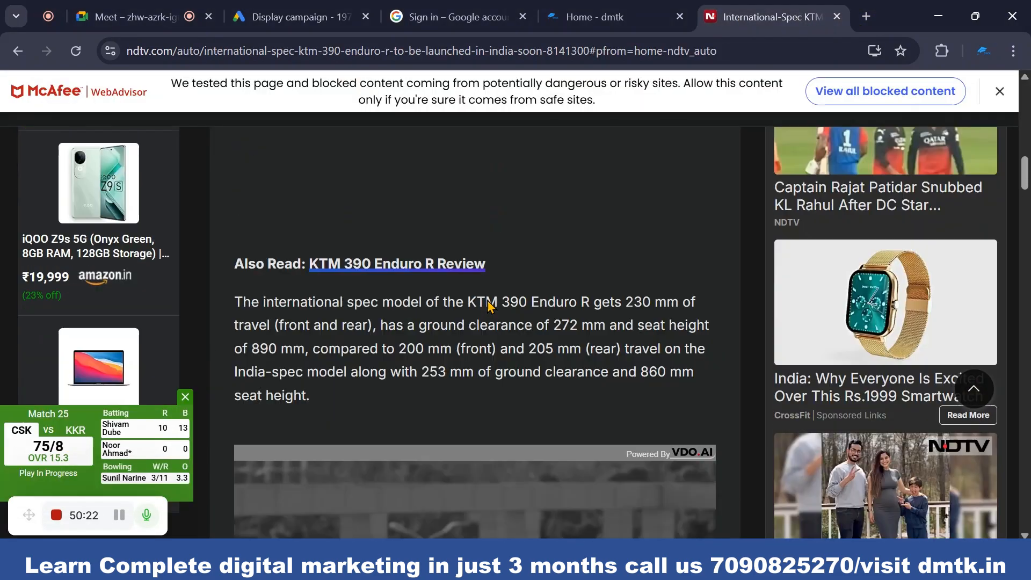
scroll(509, 282, "up", 1)
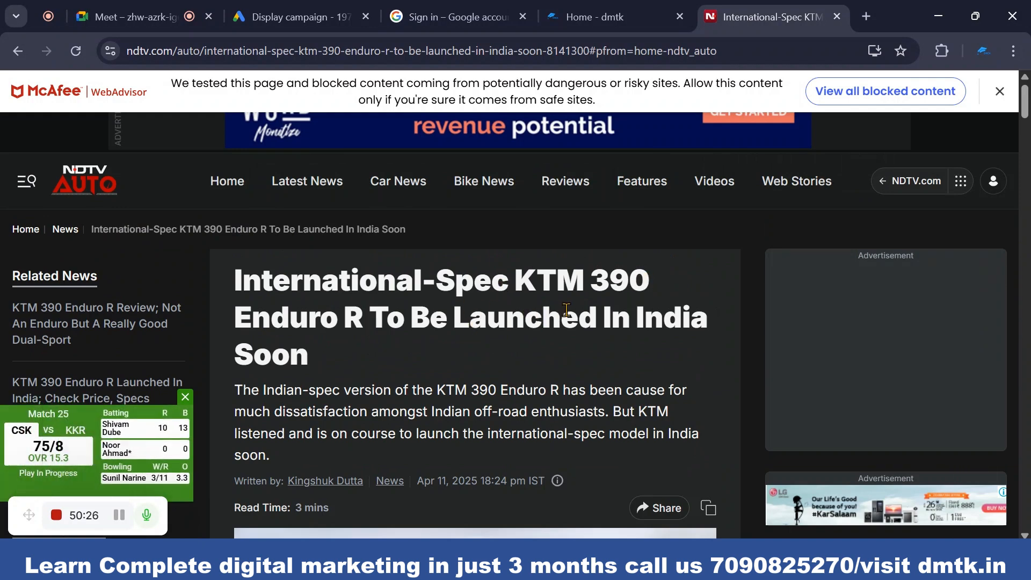
- Examine the article's motorcycle content and the display ads beside it, including the Buy Your Dream Today car ad
scroll(434, 358, "down", 7)
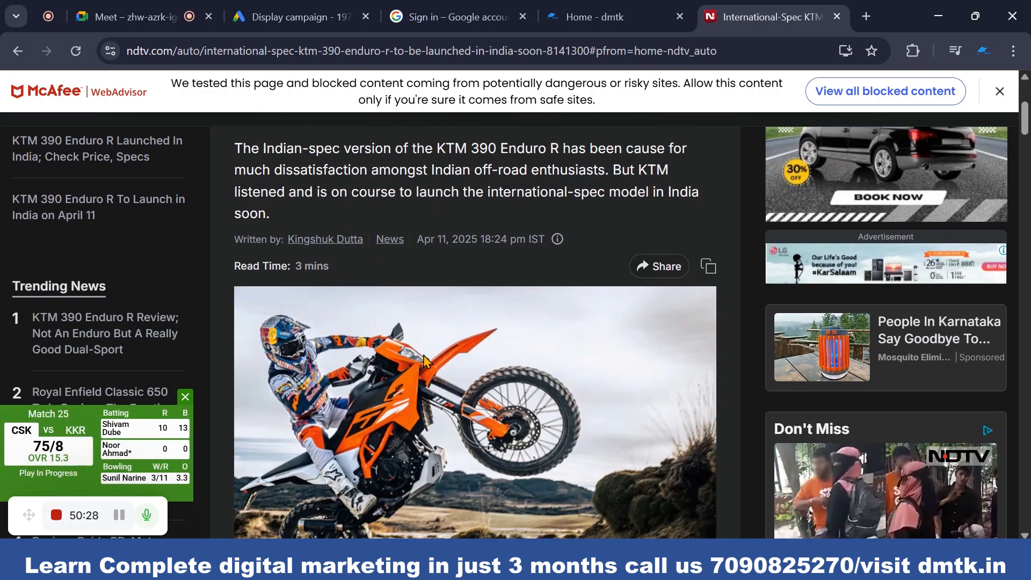
scroll(424, 353, "up", 3)
scroll(426, 358, "up", 4)
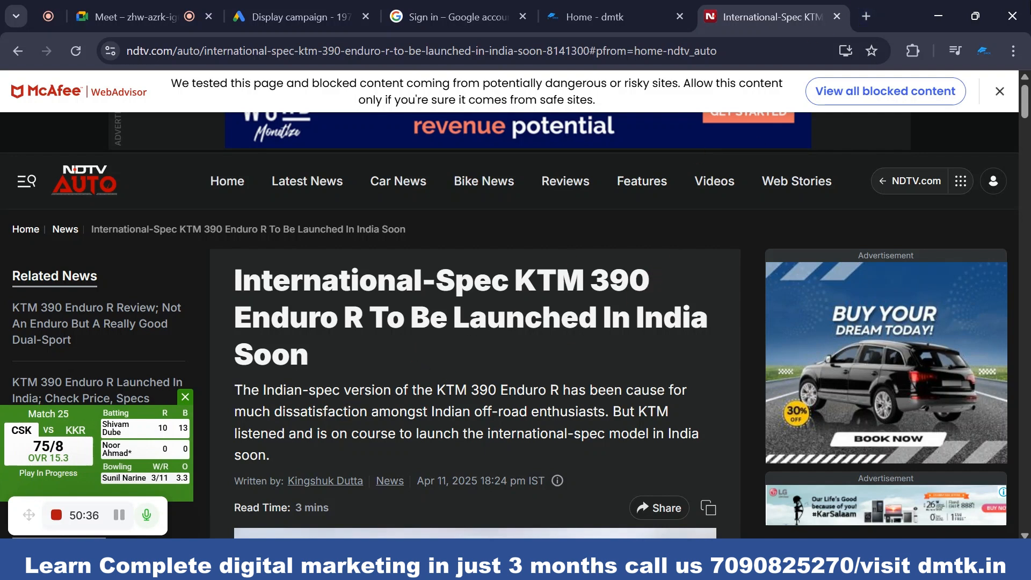
scroll(816, 243, "down", 2)
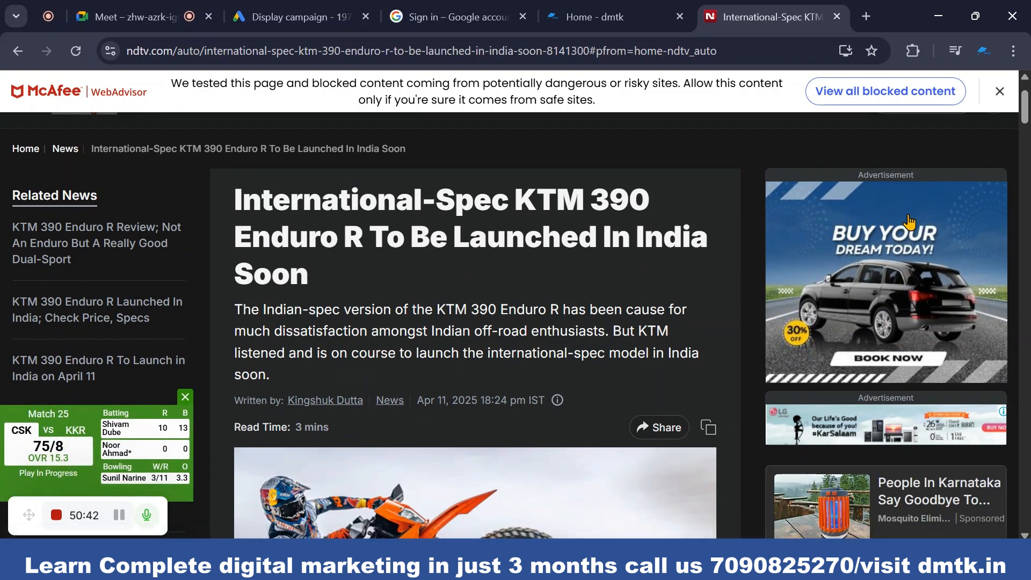
scroll(902, 258, "down", 3)
scroll(868, 232, "up", 1)
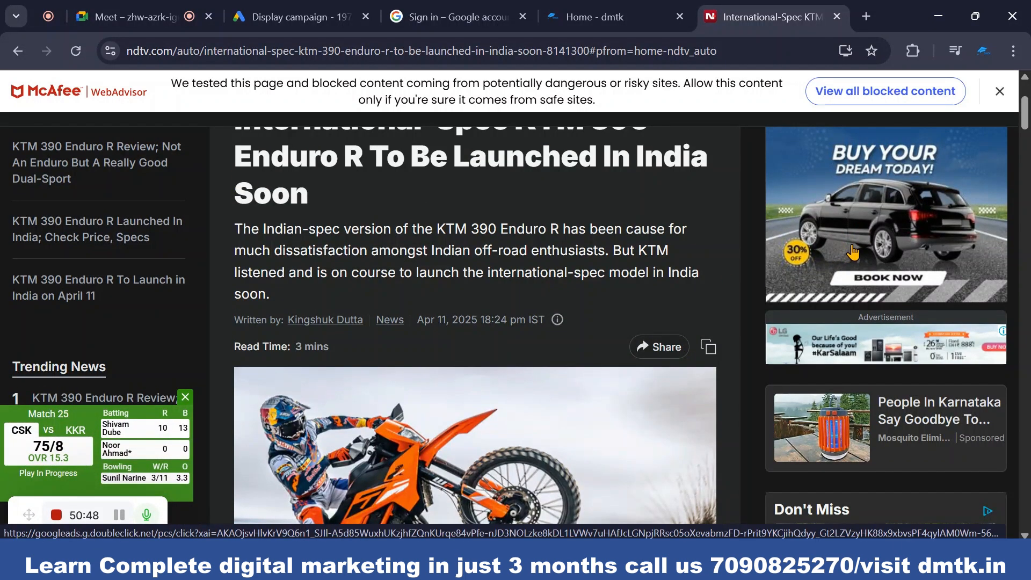
- Dismiss the McAfee blocked-content notice and examine how the car ad relates to the KTM 390 Enduro R article
scroll(859, 222, "down", 3)
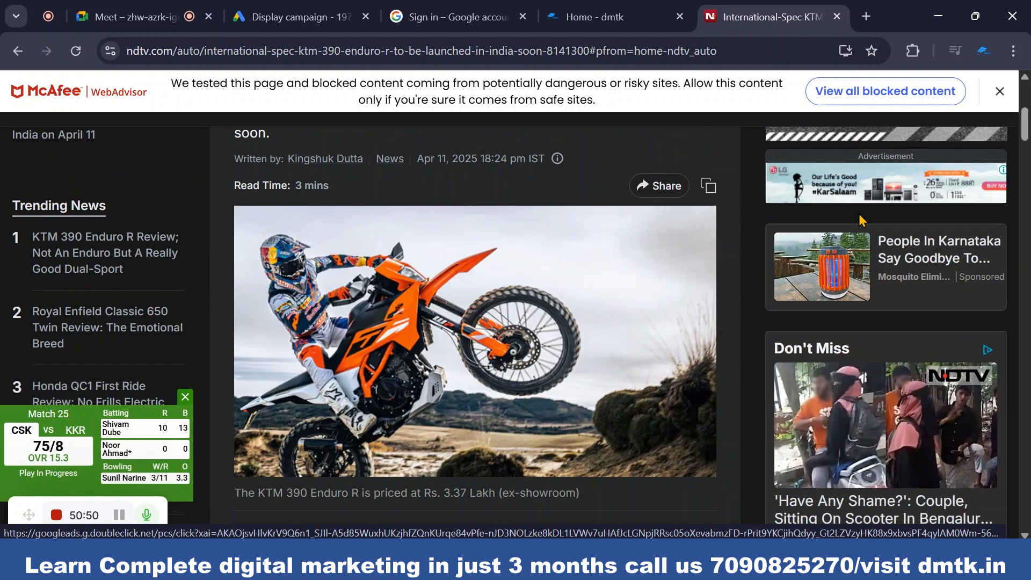
scroll(768, 246, "up", 3)
scroll(767, 244, "up", 2)
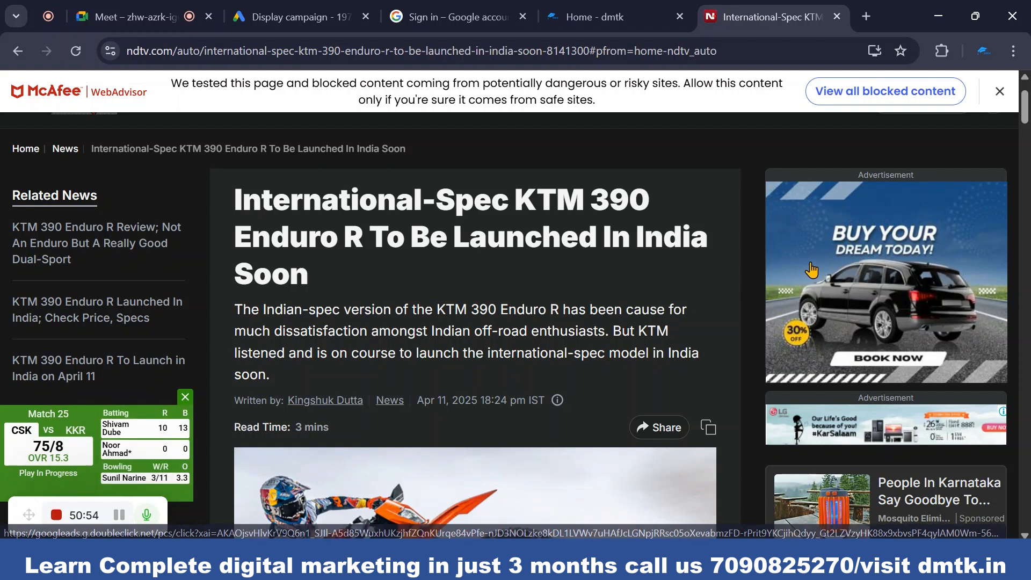
left_click(1000, 92)
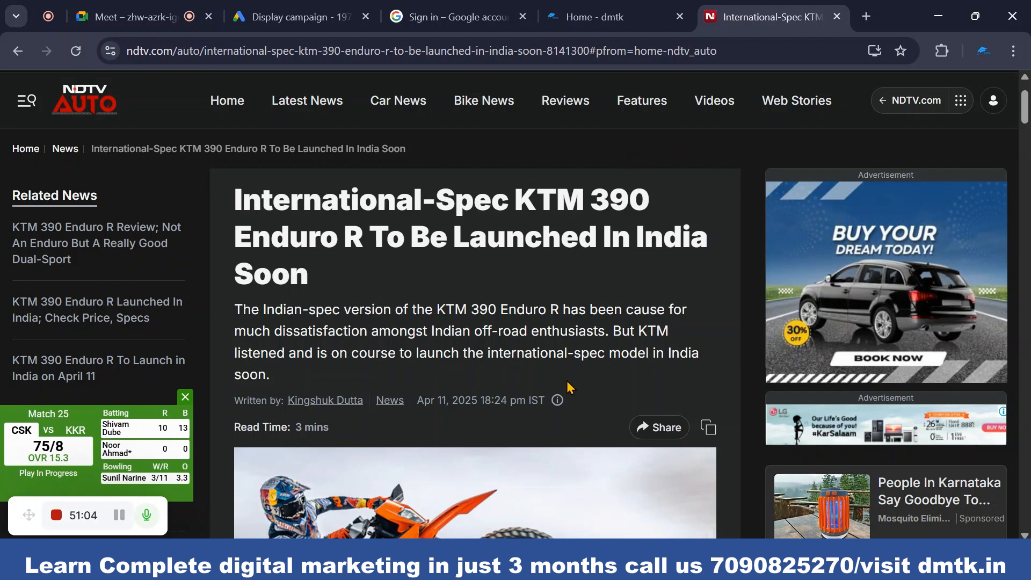
scroll(570, 387, "down", 3)
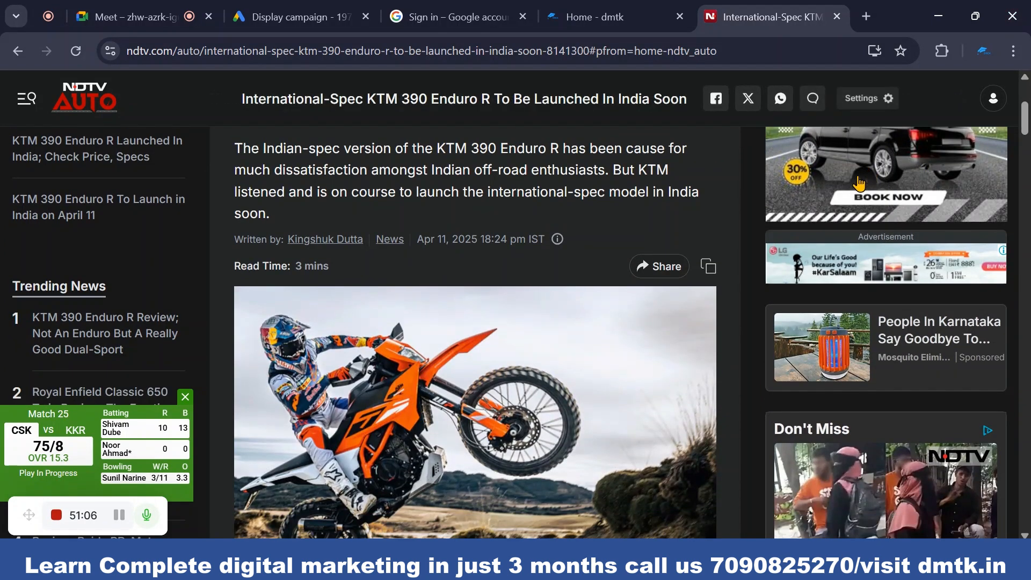
scroll(860, 183, "up", 2)
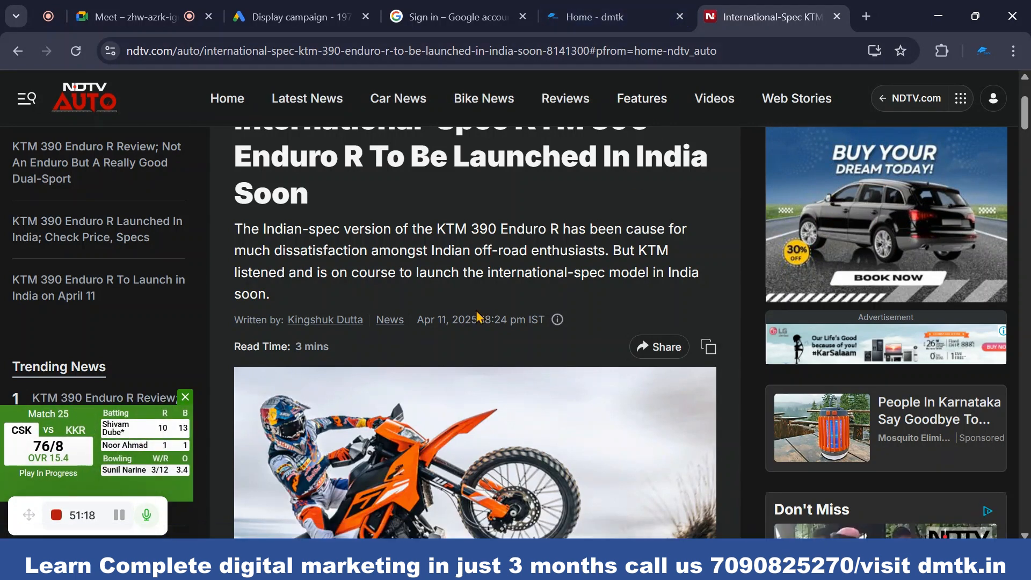
scroll(334, 238, "up", 3)
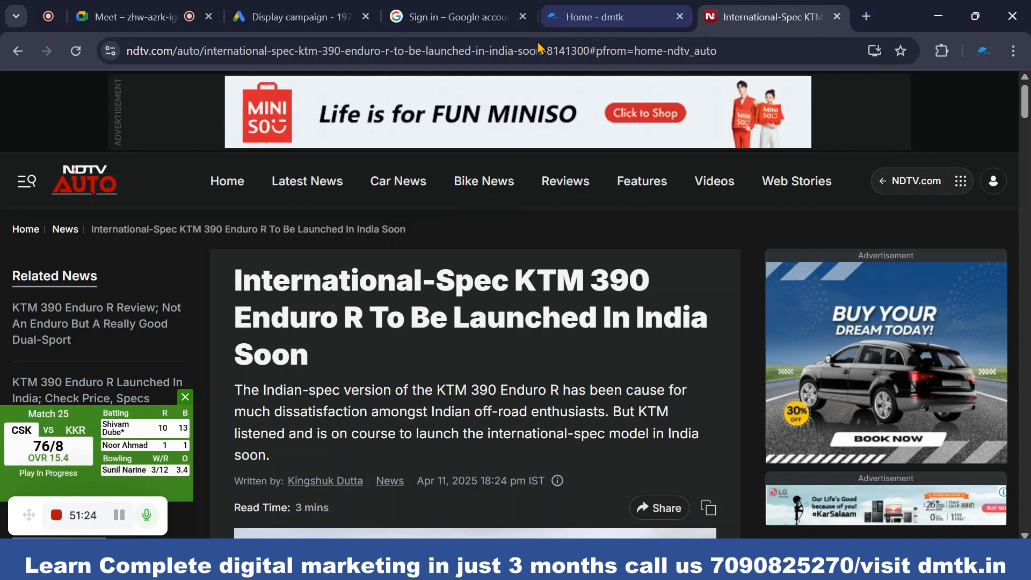
- Switch back to the Google Ads Display campaign and reopen the targeted topics for editing
left_click(617, 16)
left_click(483, 20)
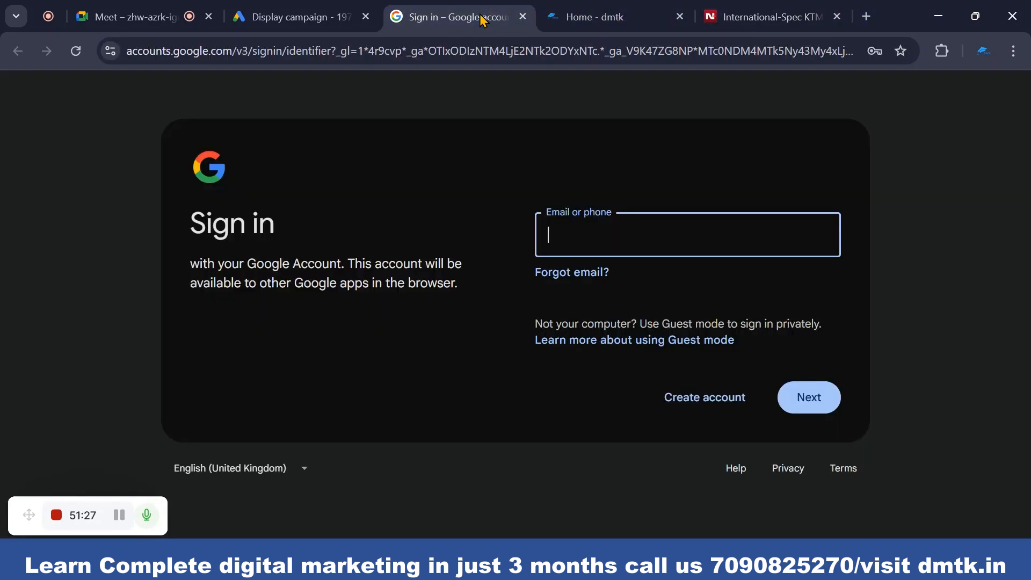
left_click(282, 21)
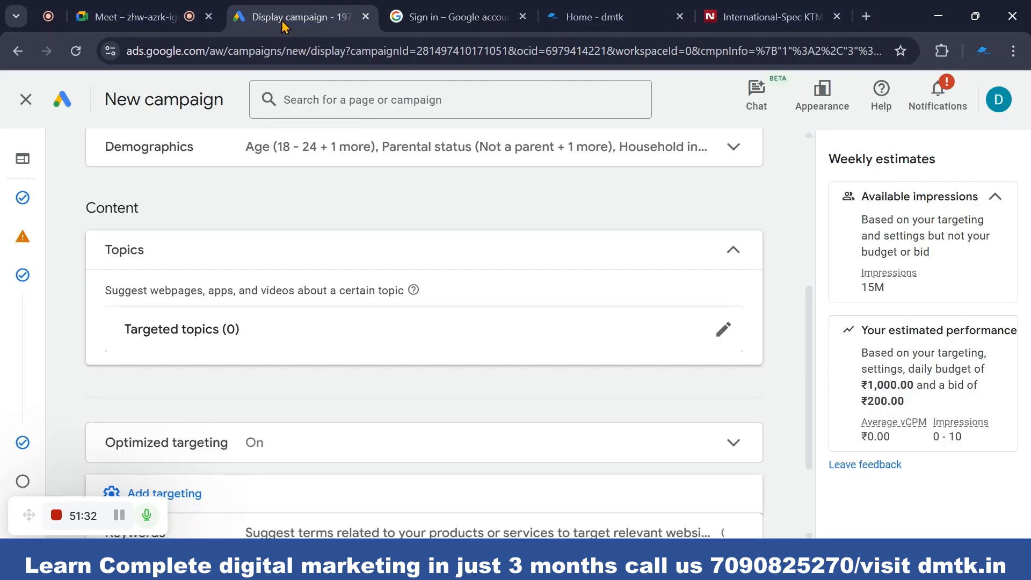
scroll(313, 350, "up", 3)
scroll(319, 352, "down", 1)
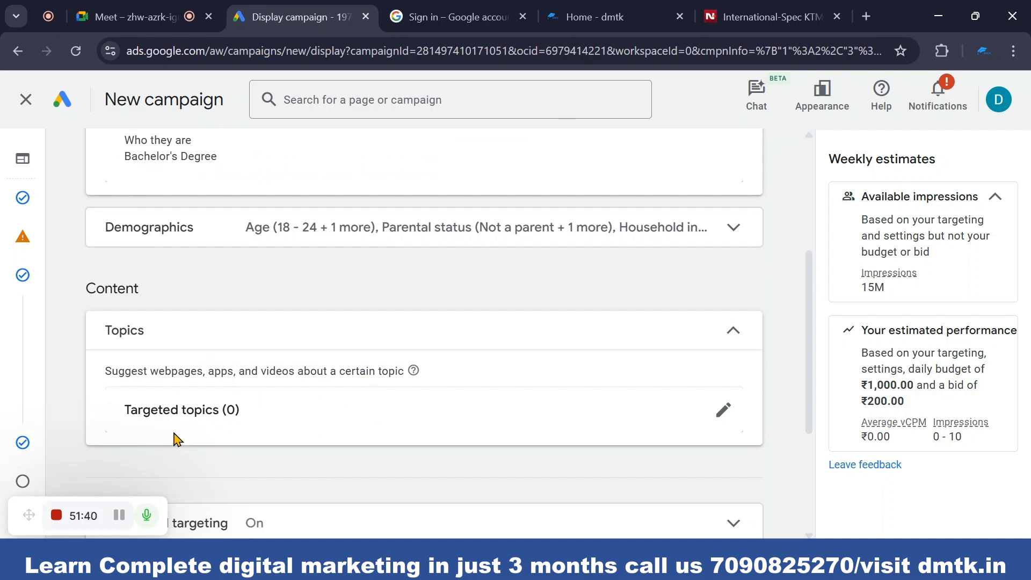
left_click(737, 417)
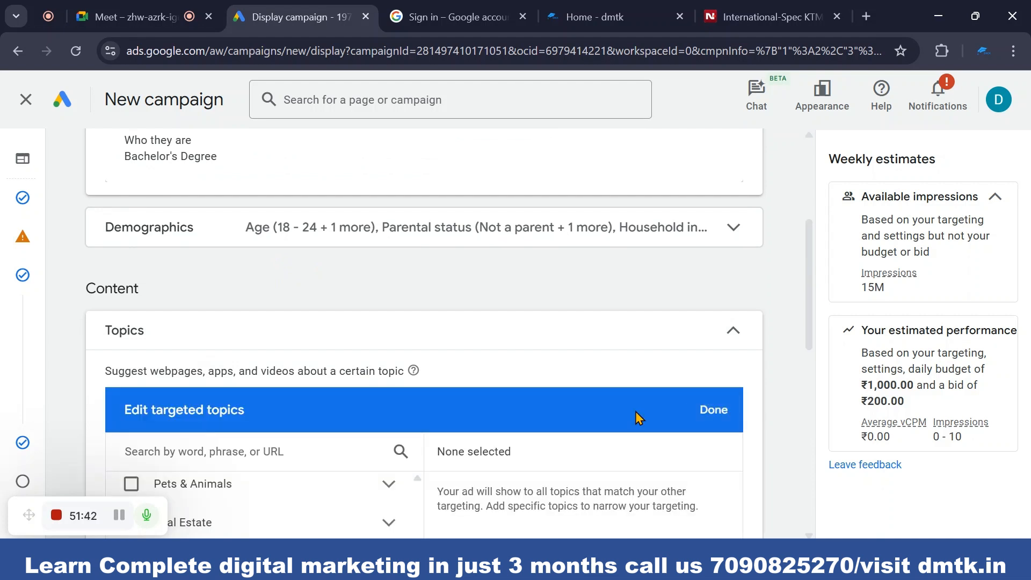
- Look through the full list of topic categories, from Arts & Entertainment to World Localities
scroll(245, 491, "down", 1)
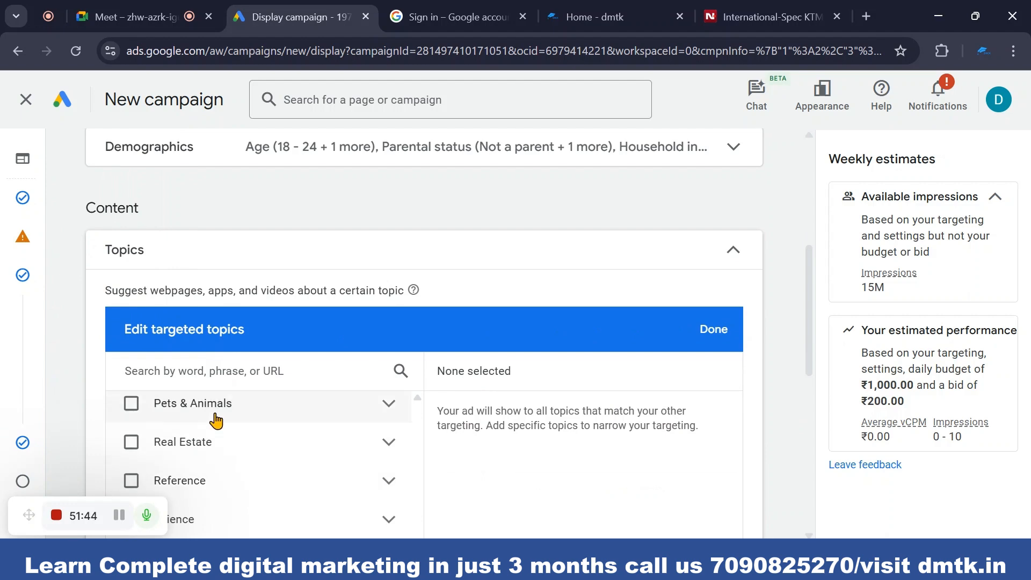
scroll(202, 449, "down", 1)
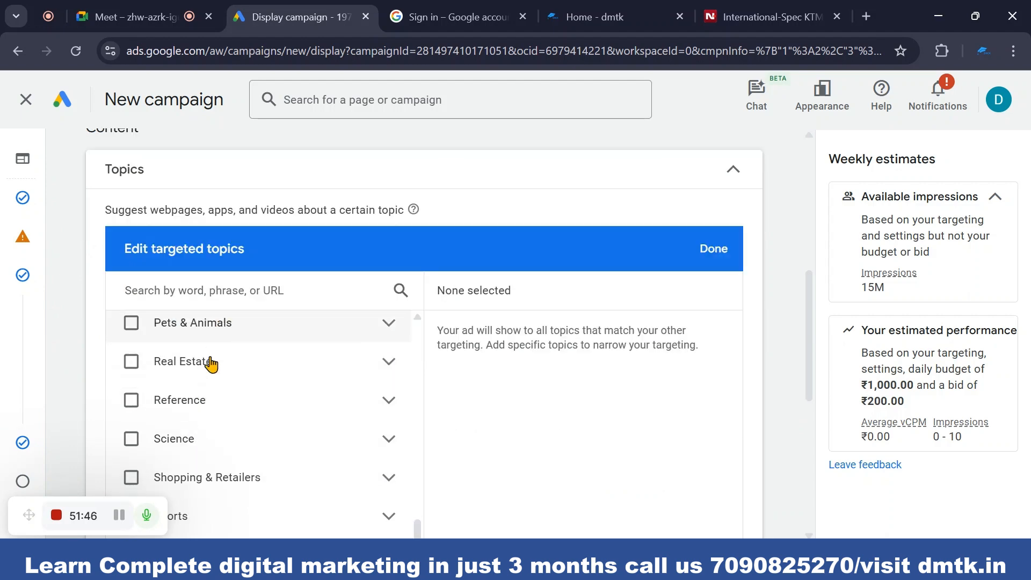
scroll(200, 409, "down", 2)
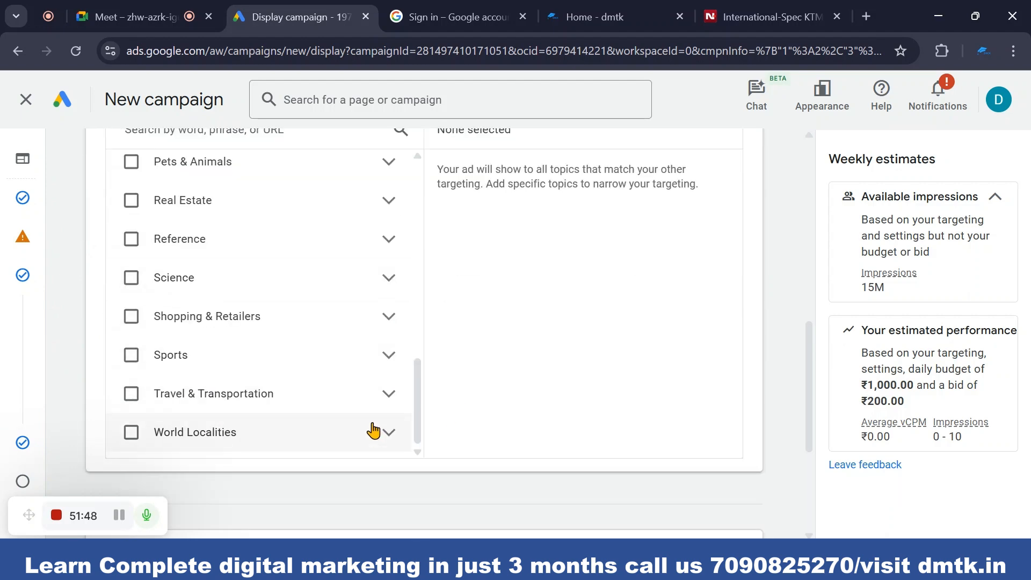
scroll(344, 381, "up", 3)
scroll(188, 338, "up", 6)
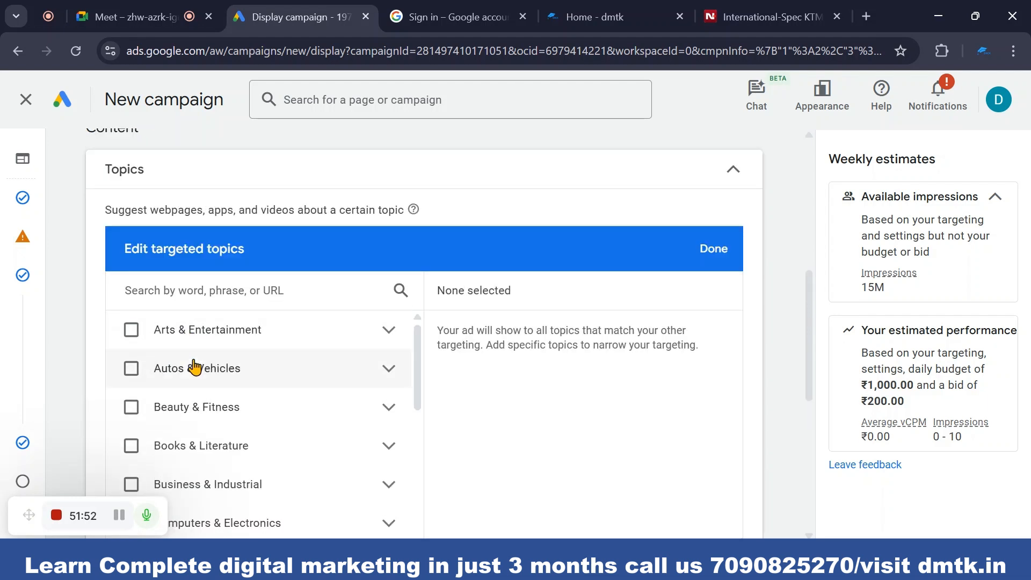
scroll(209, 429, "down", 3)
scroll(198, 400, "down", 7)
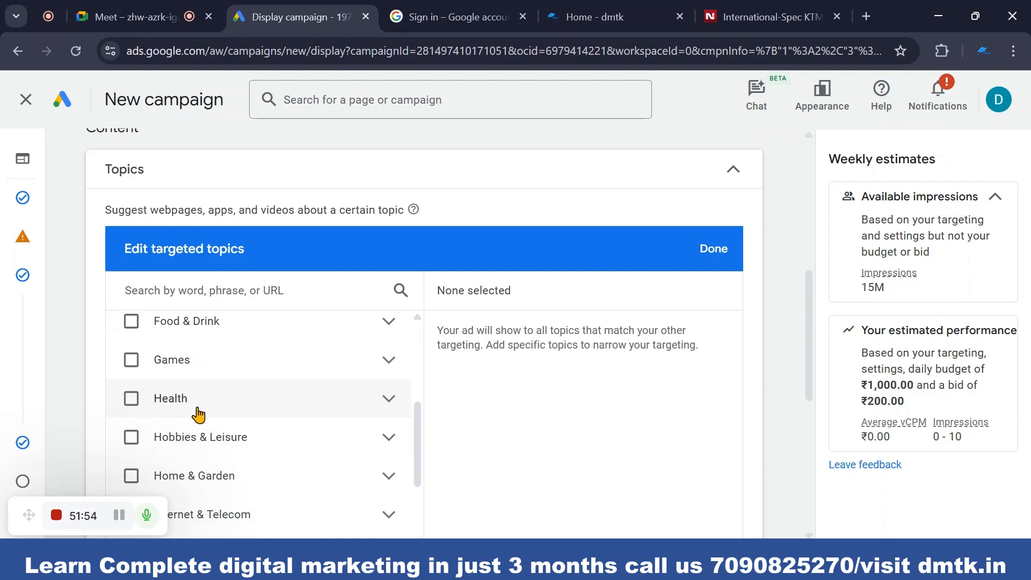
scroll(198, 422, "down", 5)
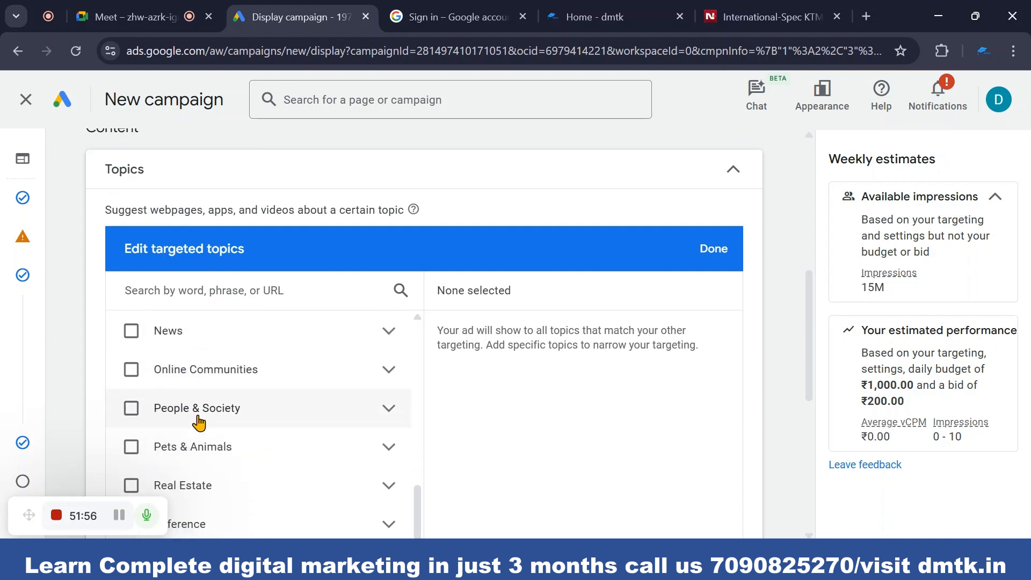
scroll(198, 393, "down", 2)
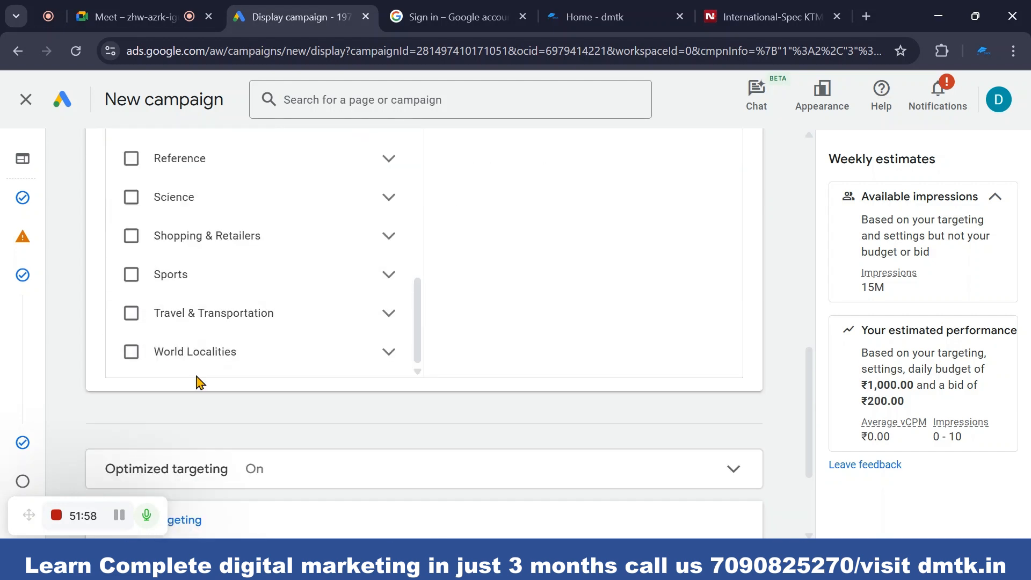
scroll(200, 352, "up", 6)
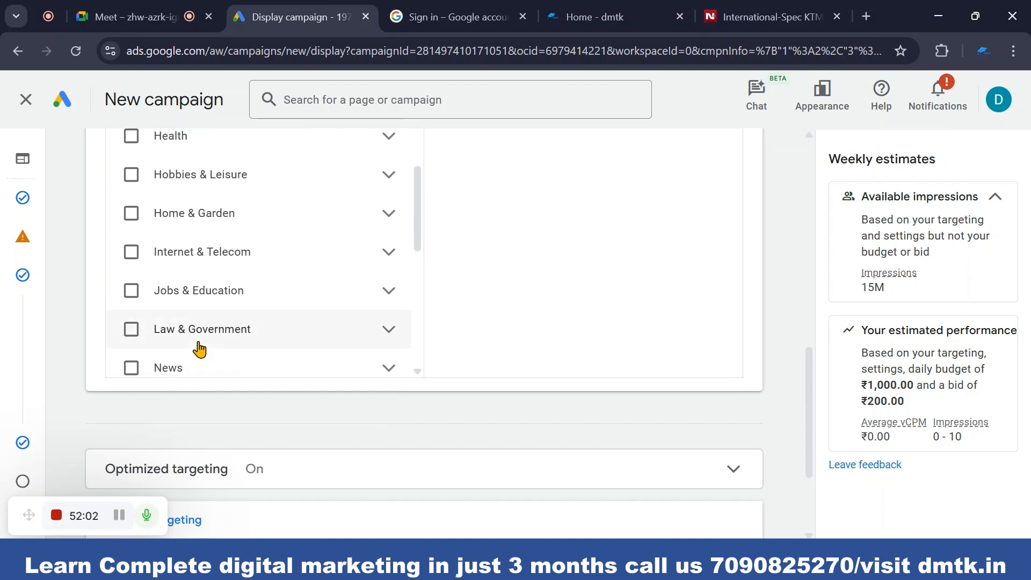
scroll(199, 350, "up", 3)
scroll(199, 350, "up", 6)
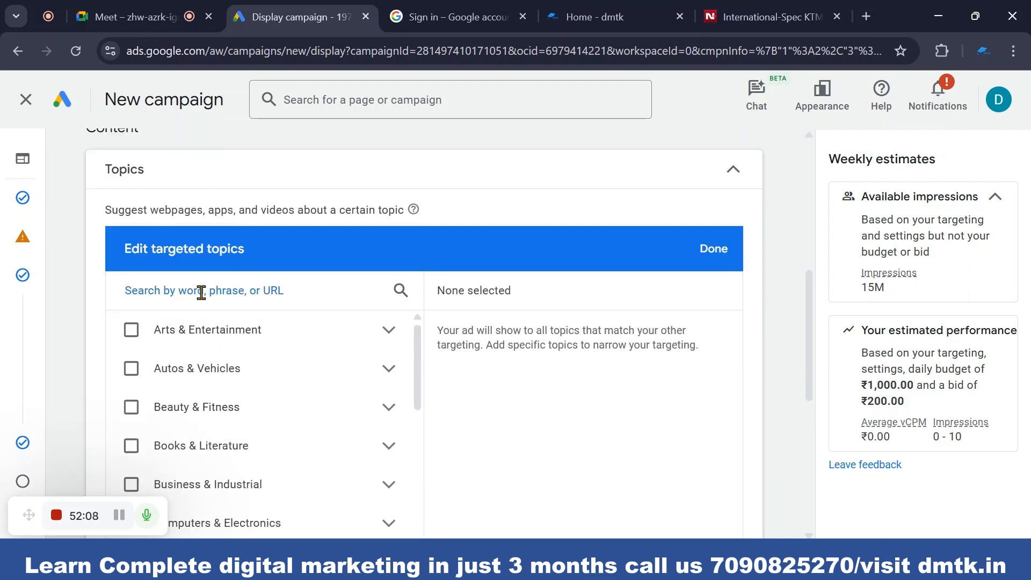
- Search the topics for "educa" and look through the Education subtopics under Jobs & Education
type("educa")
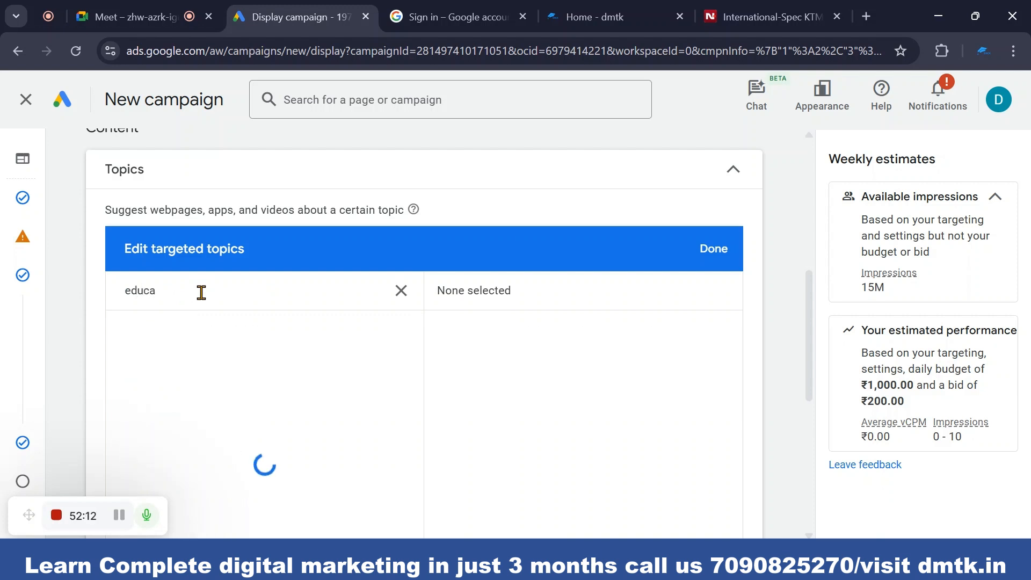
scroll(194, 429, "down", 8)
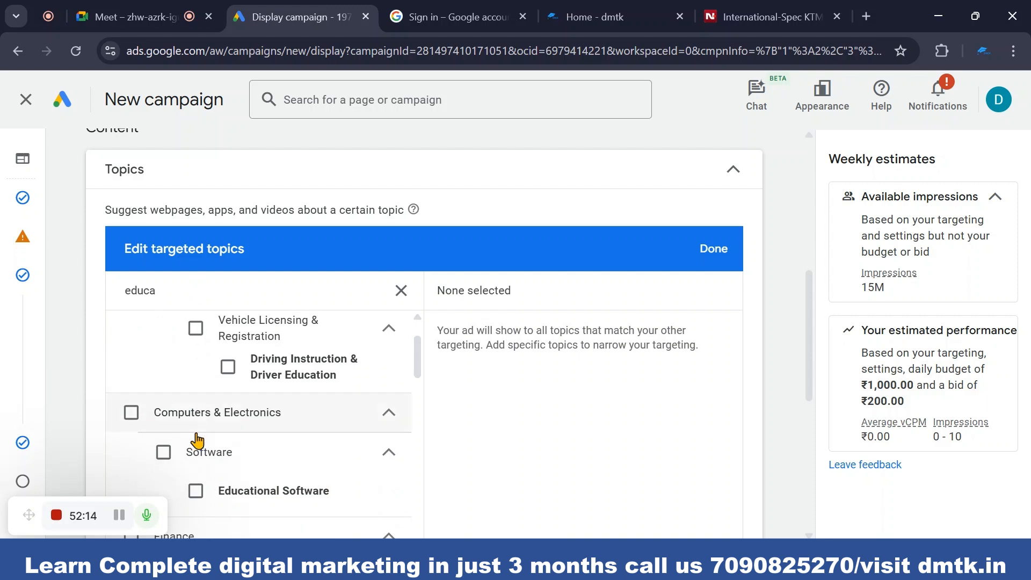
scroll(192, 450, "down", 6)
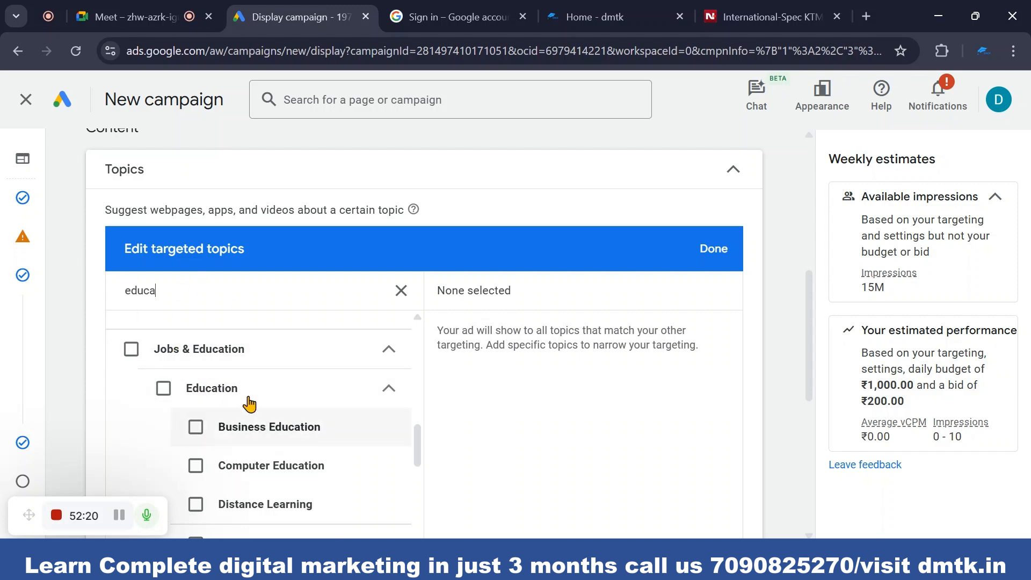
scroll(253, 437, "down", 1)
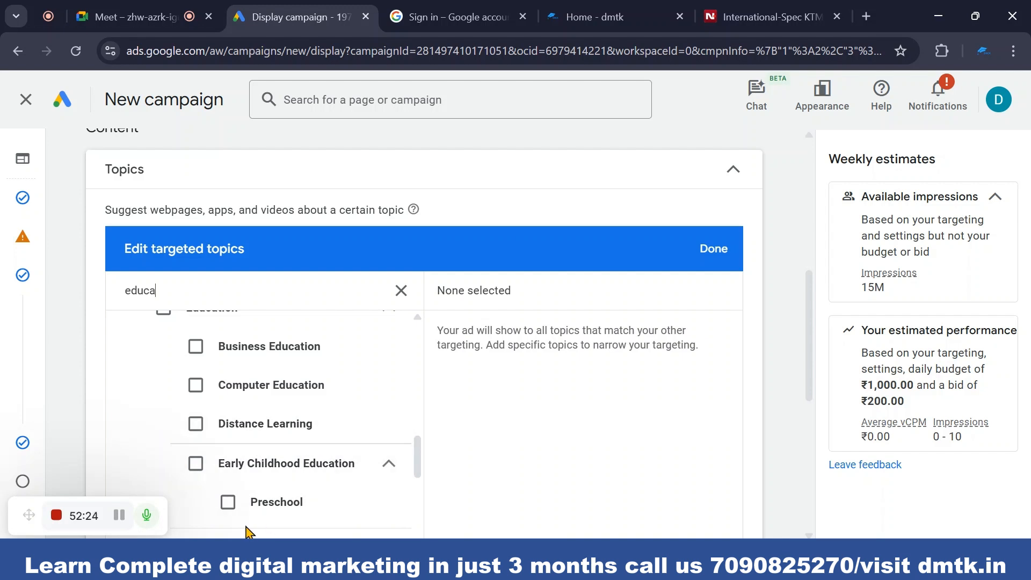
scroll(303, 484, "down", 3)
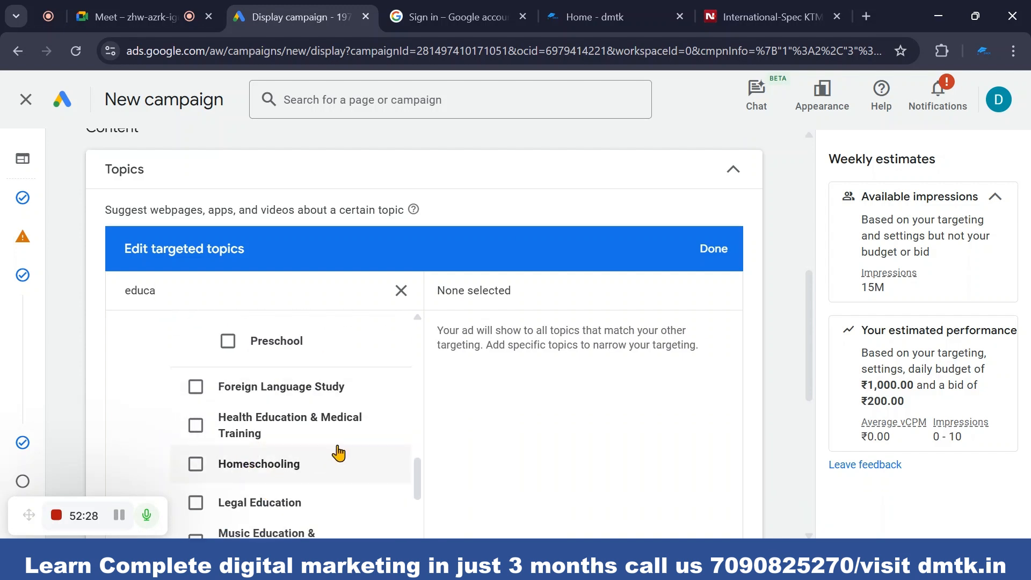
scroll(225, 484, "down", 3)
scroll(224, 481, "down", 6)
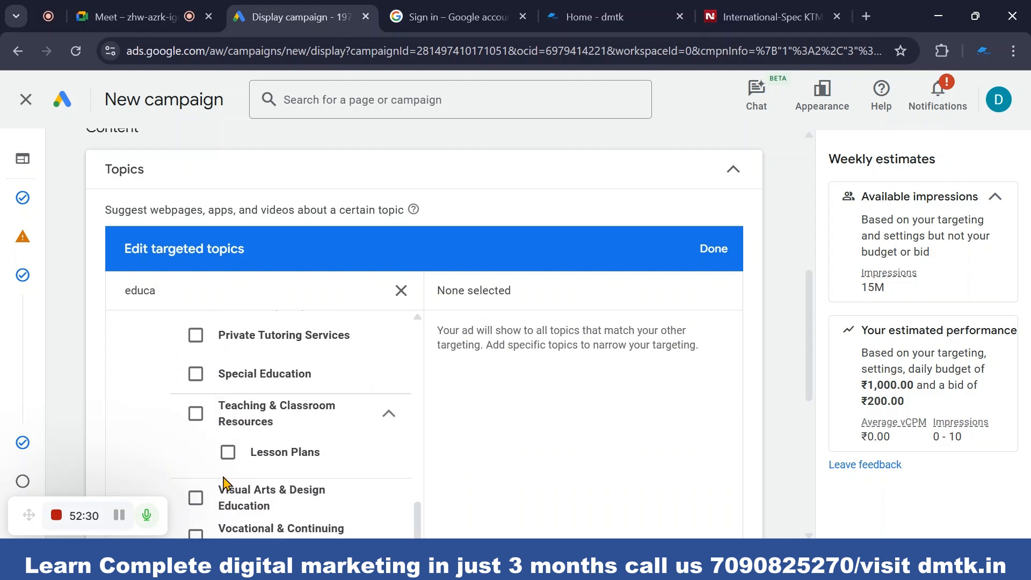
scroll(390, 350, "up", 10)
scroll(390, 350, "up", 10)
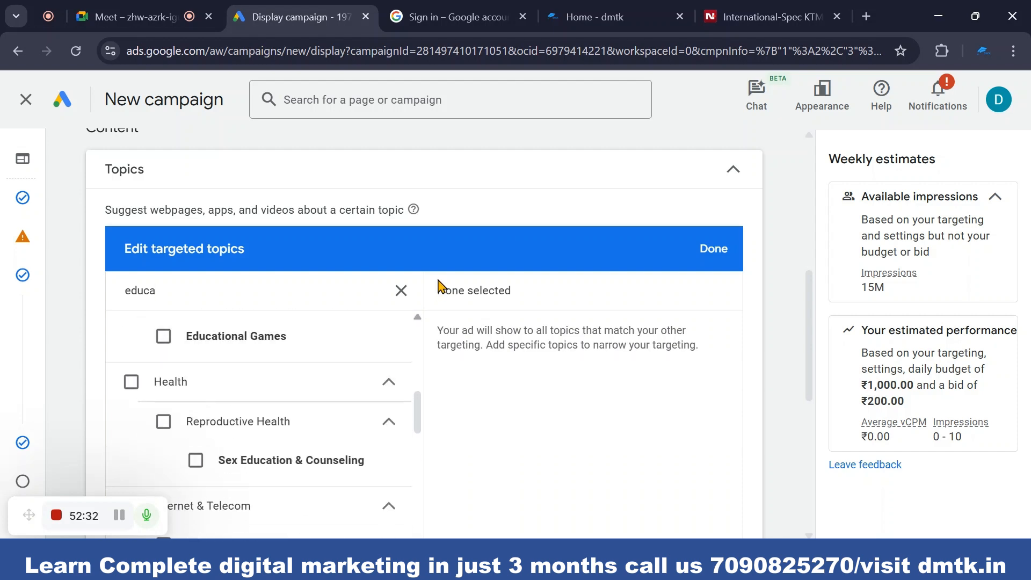
- Clear the topic search and close the targeted topics editor with no topics selected
left_click(400, 291)
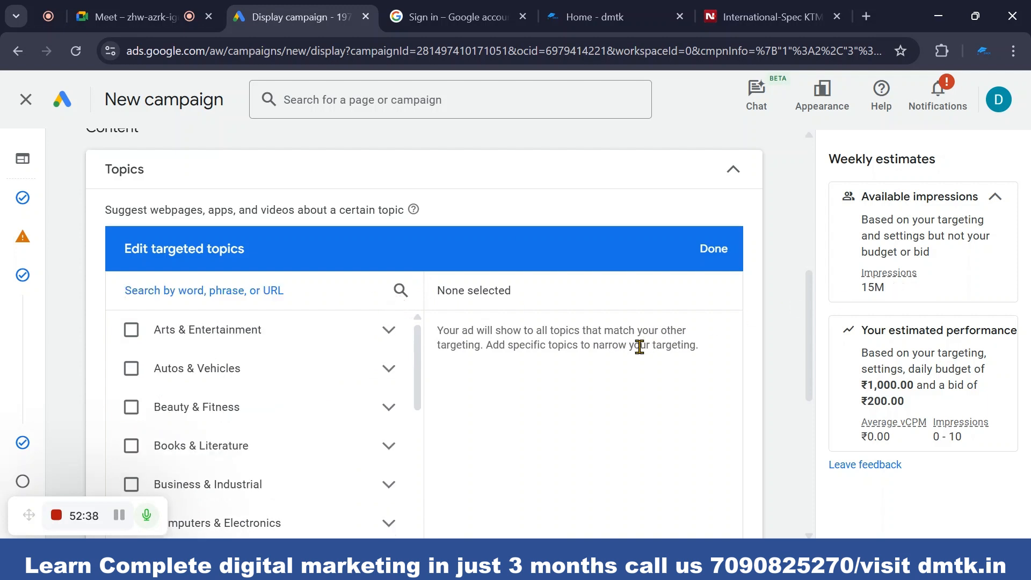
scroll(272, 415, "up", 5)
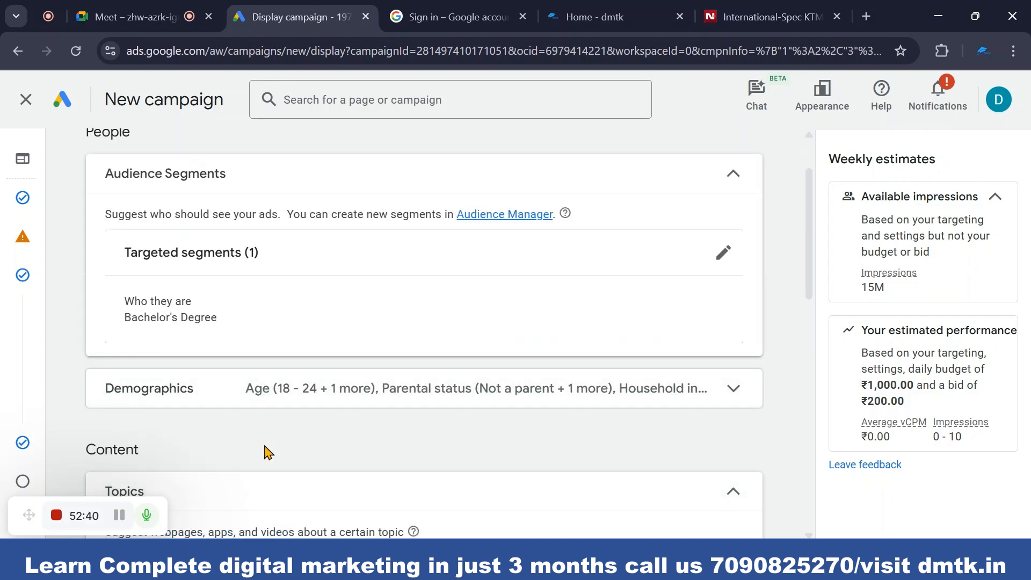
scroll(260, 442, "down", 5)
left_click(704, 333)
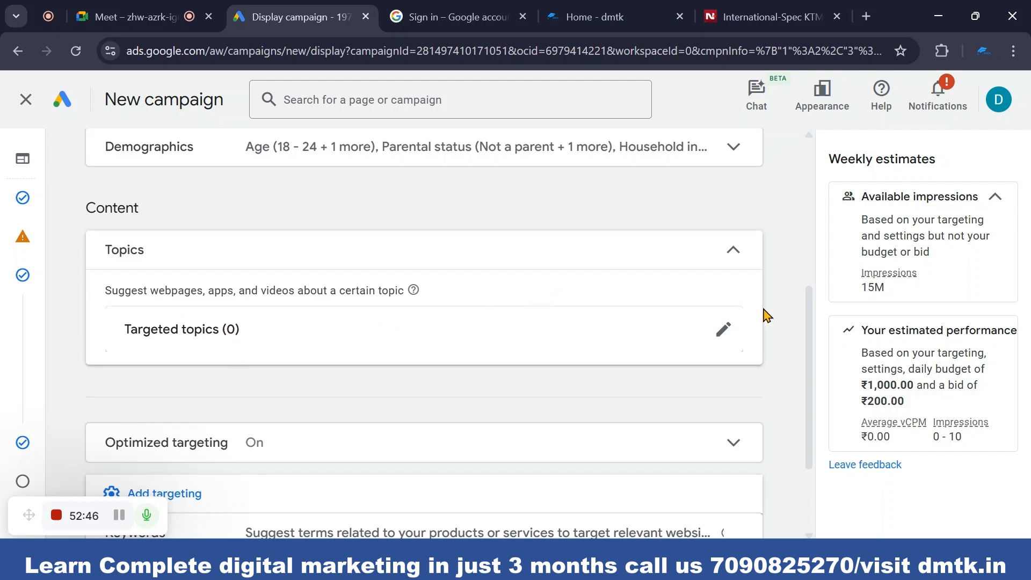
- Review the audience segment, demographics and topics set so far, and open the targeted keywords for editing
scroll(382, 368, "up", 1)
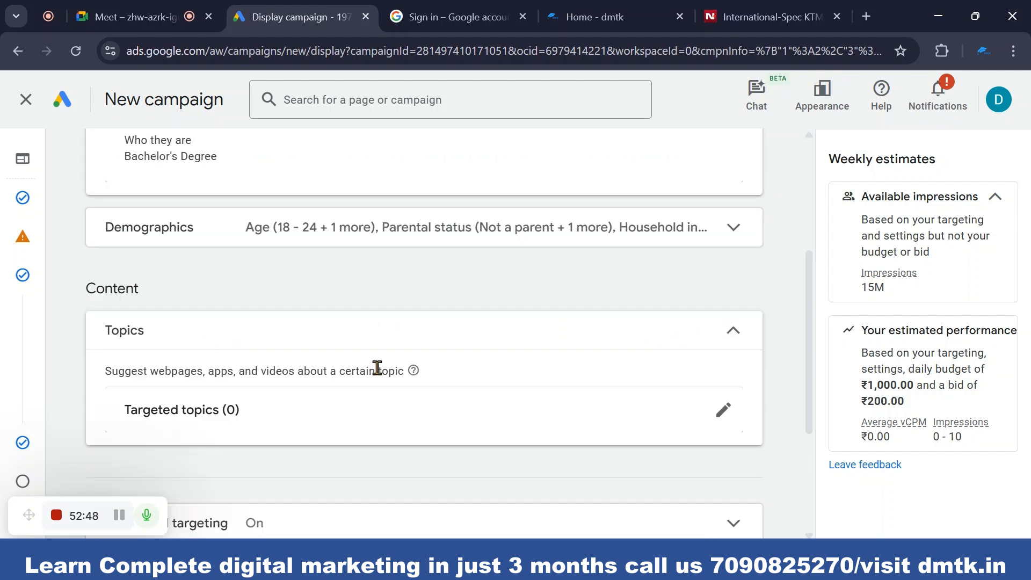
scroll(351, 370, "up", 1)
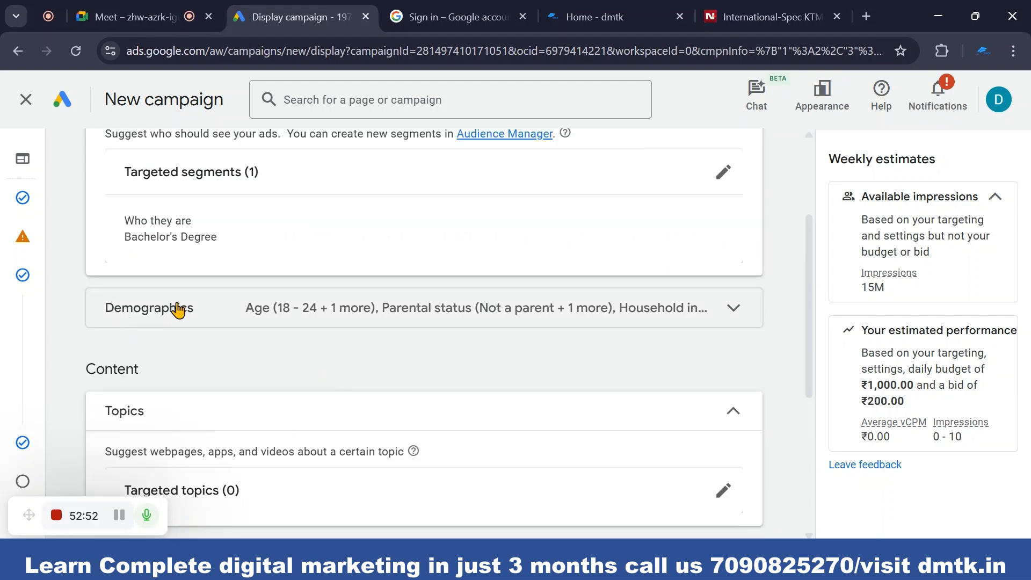
scroll(167, 328, "up", 1)
scroll(183, 301, "up", 1)
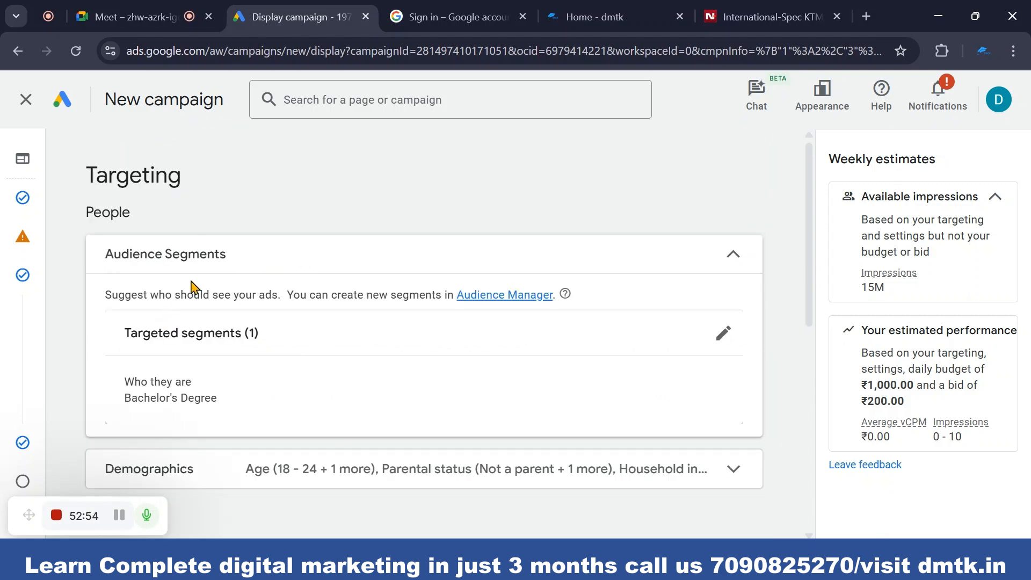
scroll(248, 374, "down", 1)
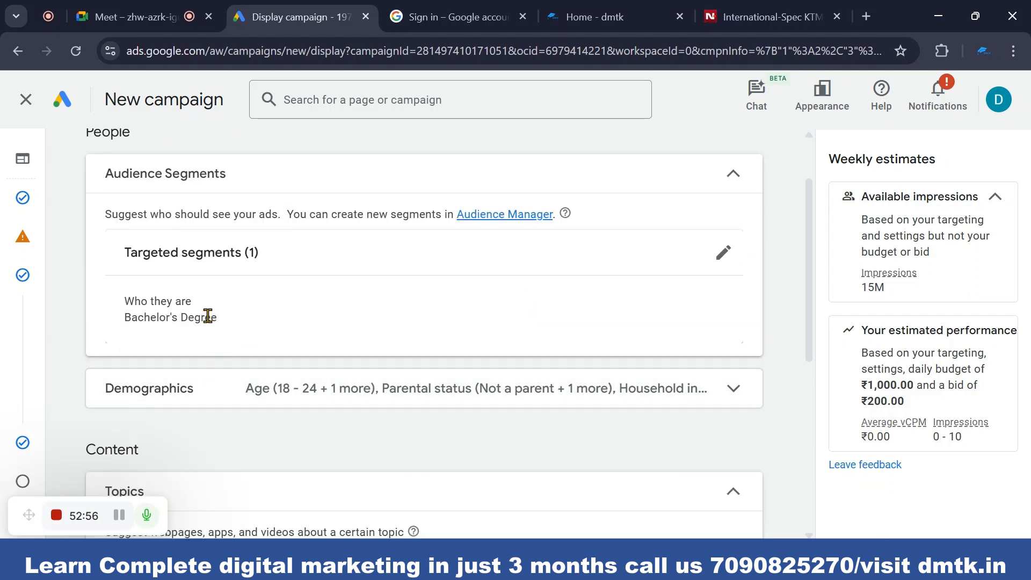
scroll(291, 295, "down", 2)
scroll(329, 323, "down", 3)
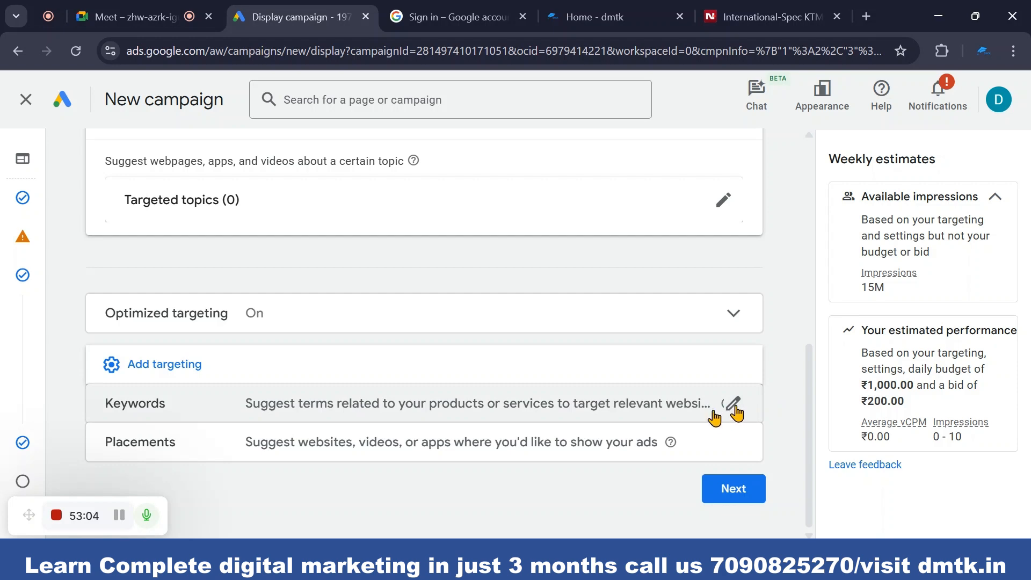
left_click(734, 406)
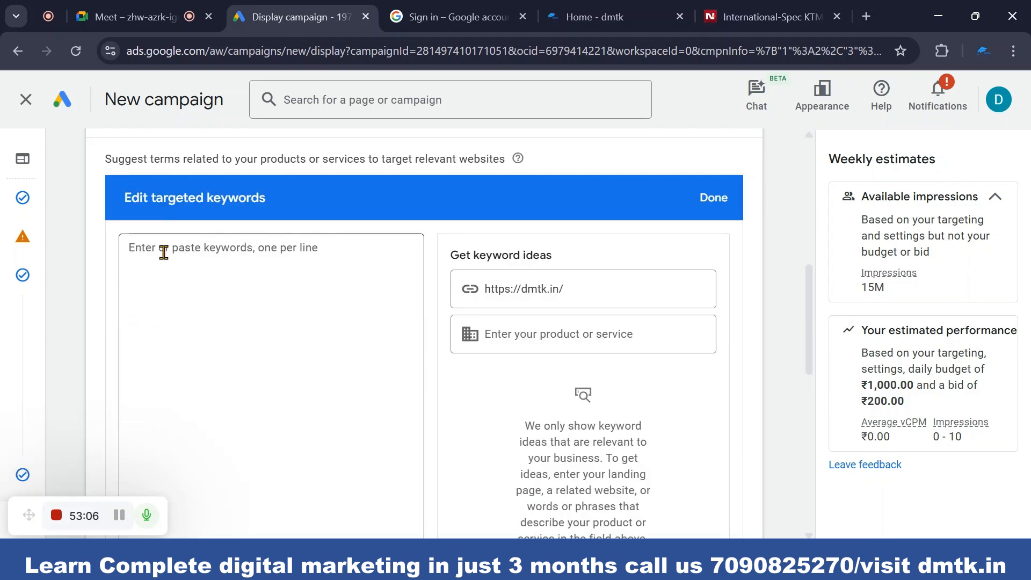
- Switch to the NDTV Auto article on the KTM 390 Enduro R and look over its text and ads as a keyword-matching example
left_click(164, 253)
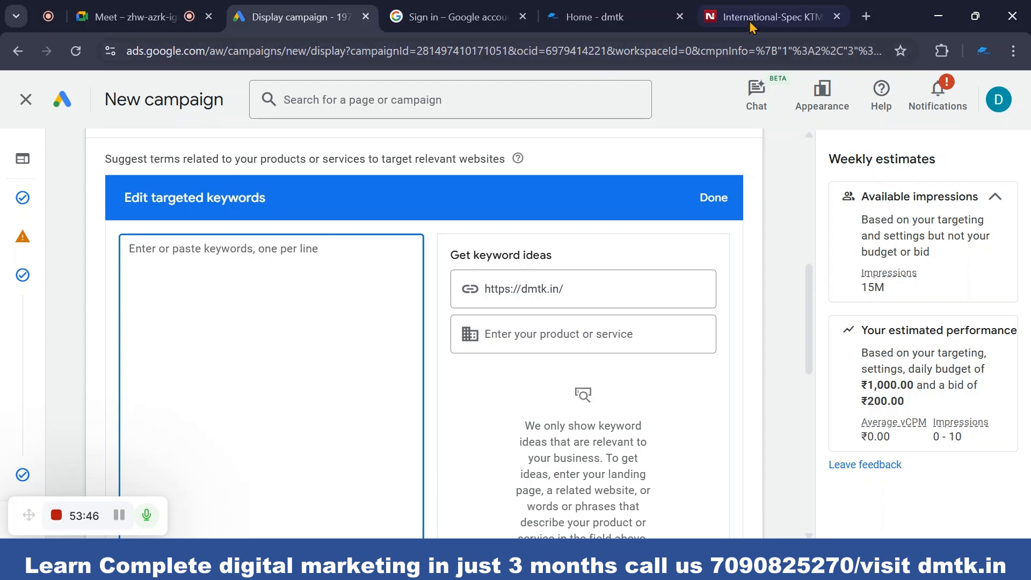
mouse_move(745, 27)
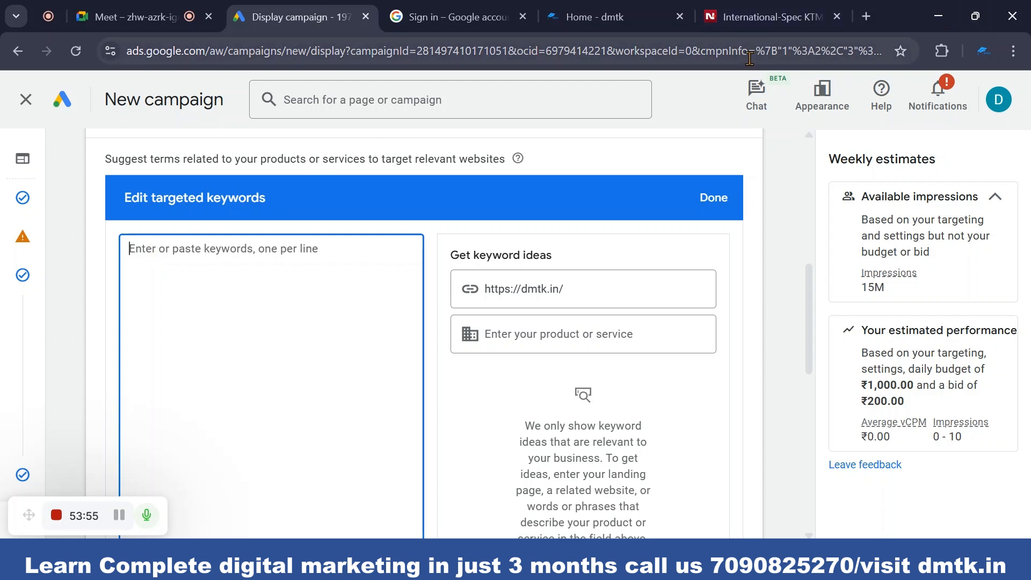
left_click(755, 23)
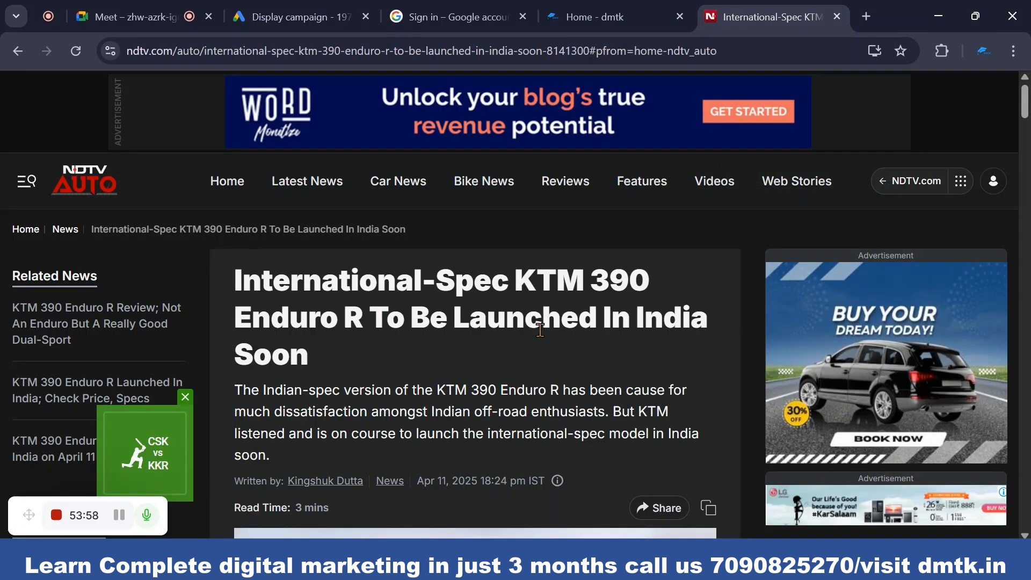
scroll(790, 327, "down", 2)
scroll(462, 315, "down", 3)
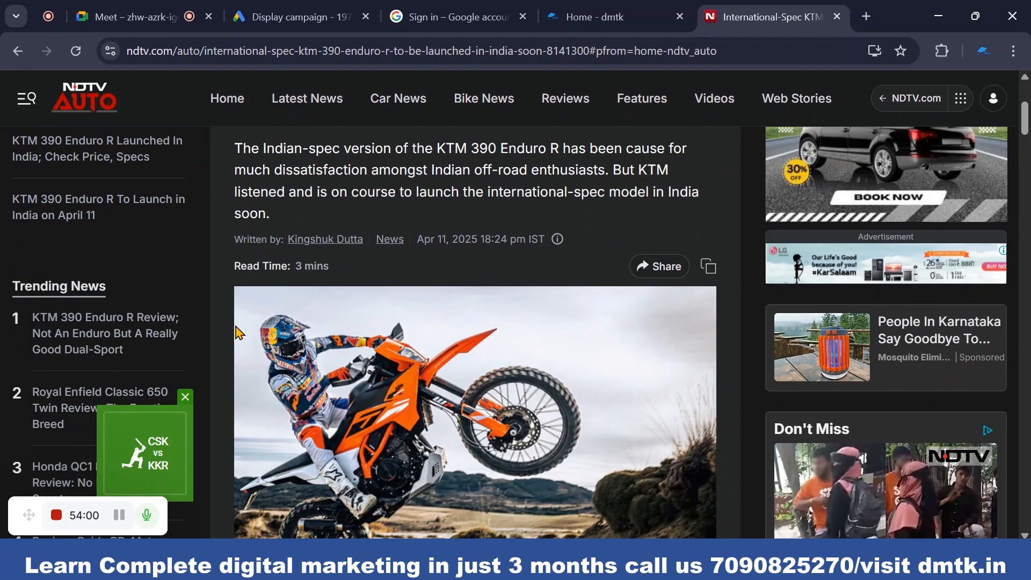
scroll(357, 300, "up", 5)
scroll(290, 295, "down", 2)
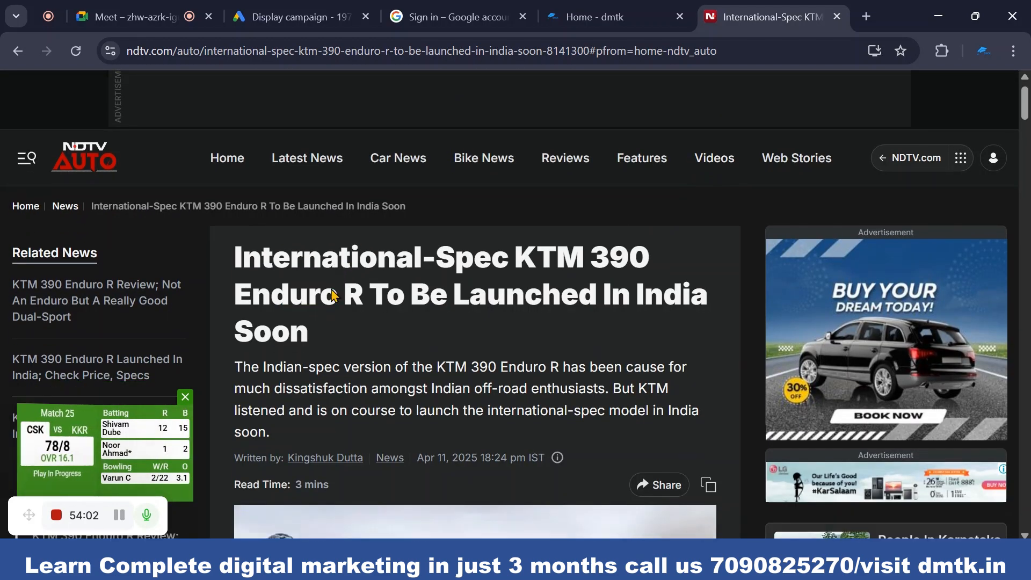
scroll(587, 321, "down", 6)
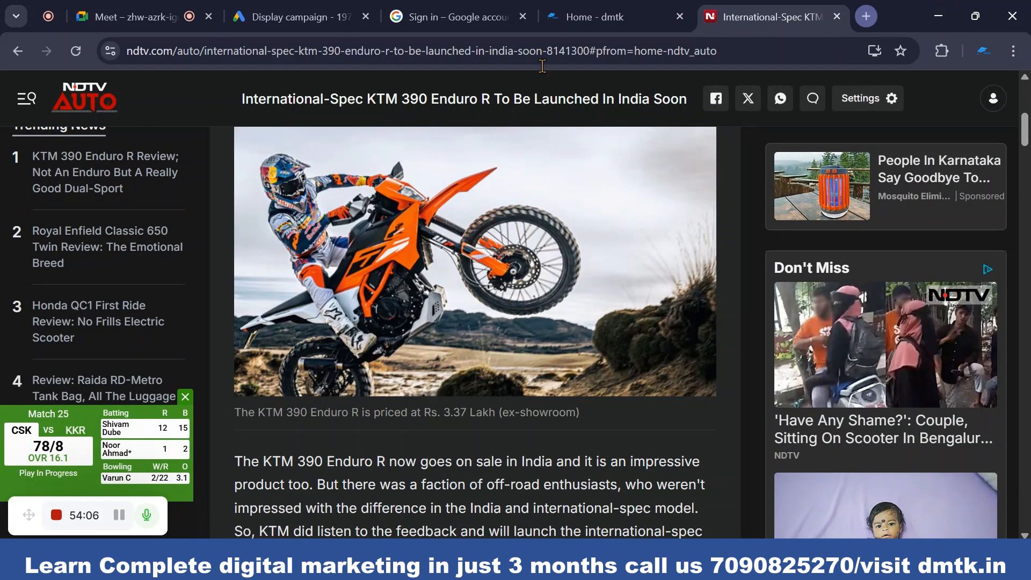
- Search Google for "dental care" in a new tab, browse the results and decline sharing the precise location
left_click(867, 16)
left_click(519, 51)
type("dental")
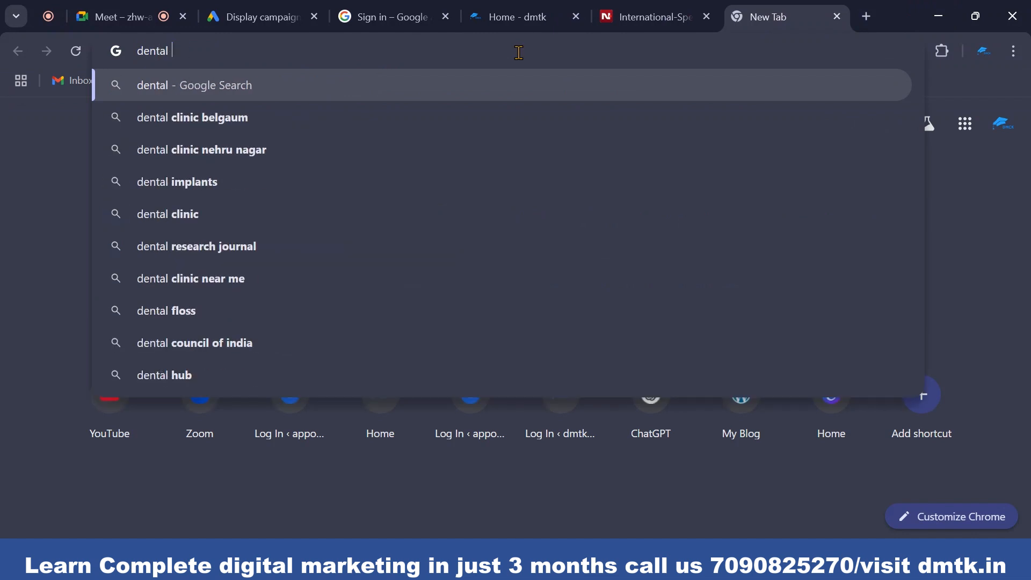
type(" car")
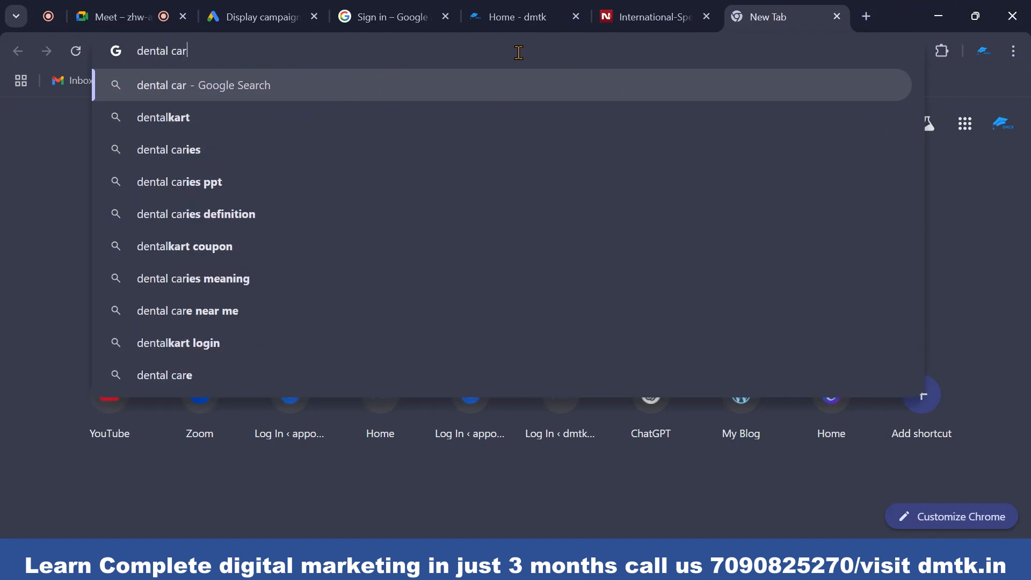
key("BackSpace")
type("re")
key("Return")
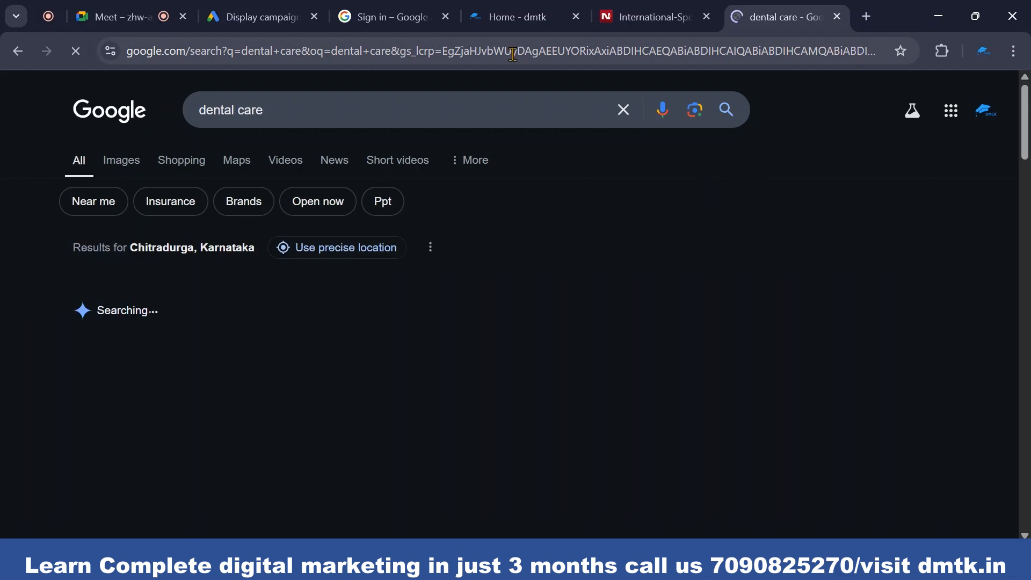
scroll(428, 401, "down", 2)
scroll(338, 446, "down", 15)
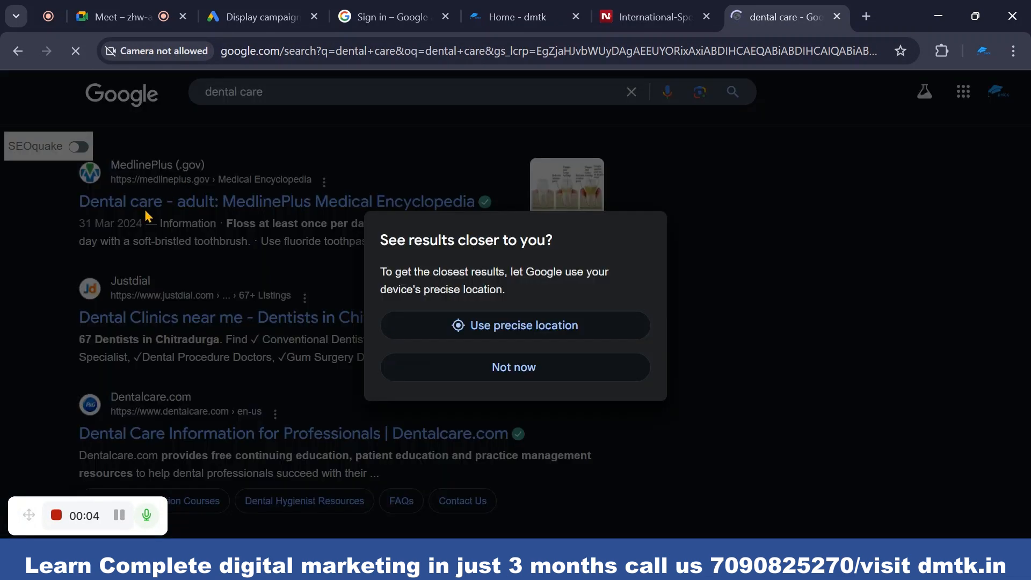
left_click(513, 368)
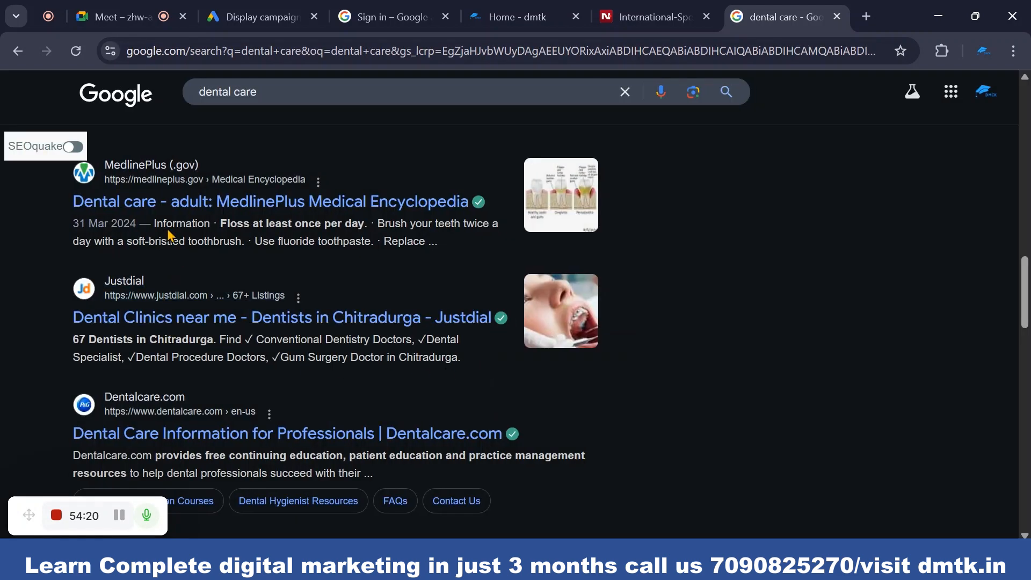
- Open the MedlinePlus "Dental care - adult" article, look through the whole page and return to the search results
left_click(116, 206)
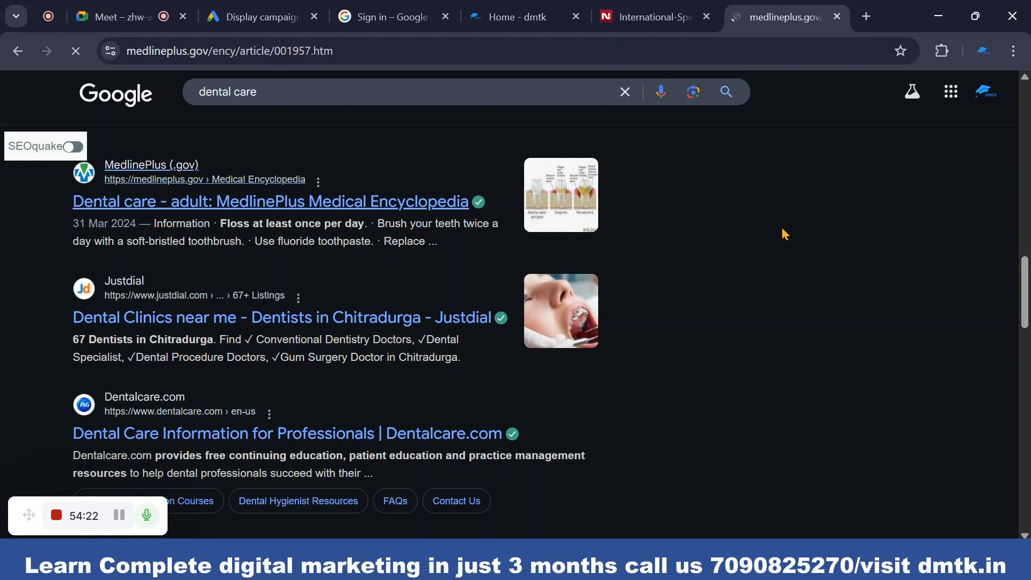
scroll(508, 318, "down", 2)
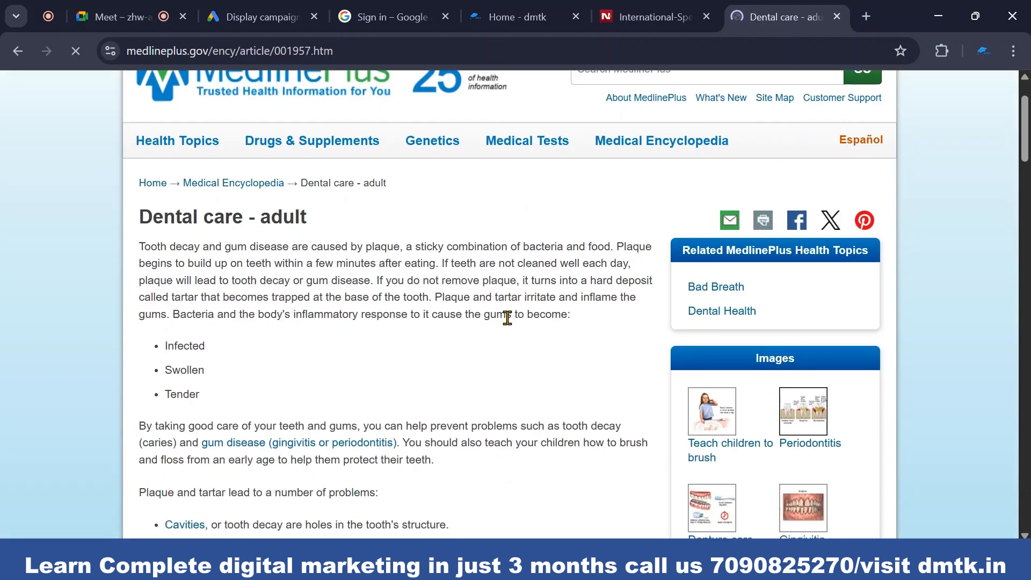
scroll(509, 323, "down", 4)
scroll(728, 387, "down", 8)
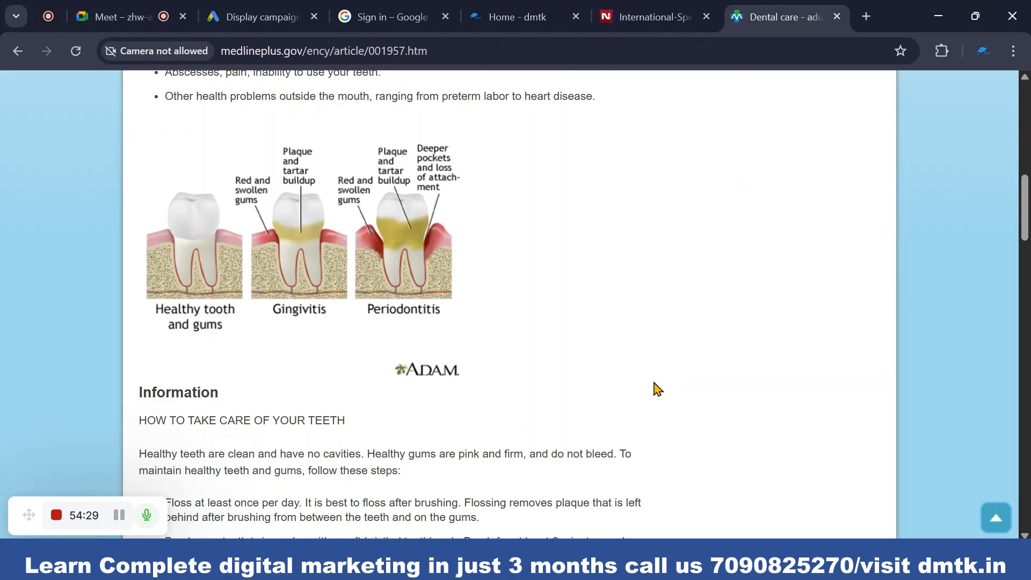
scroll(659, 389, "down", 20)
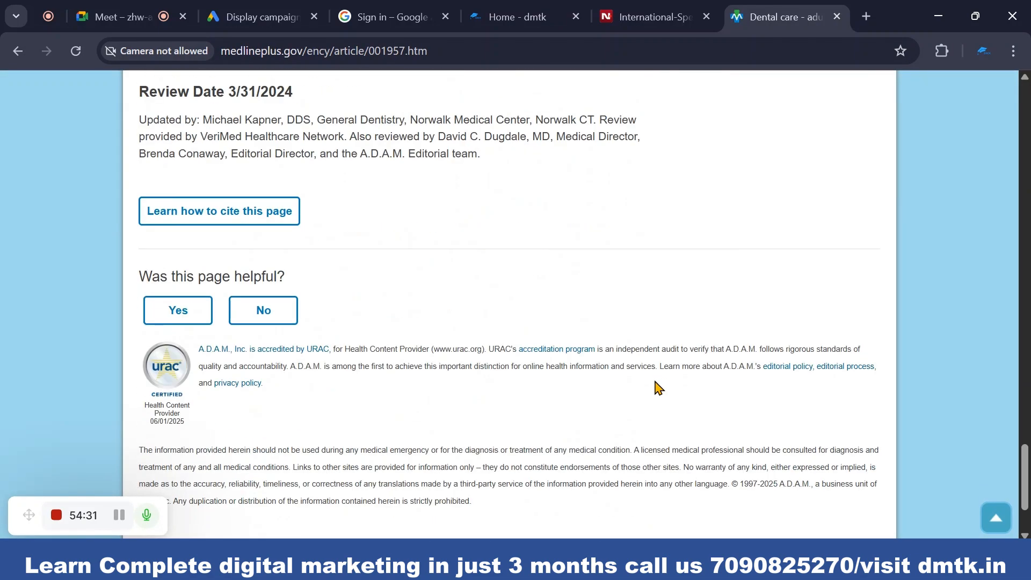
scroll(659, 389, "down", 2)
scroll(656, 379, "up", 20)
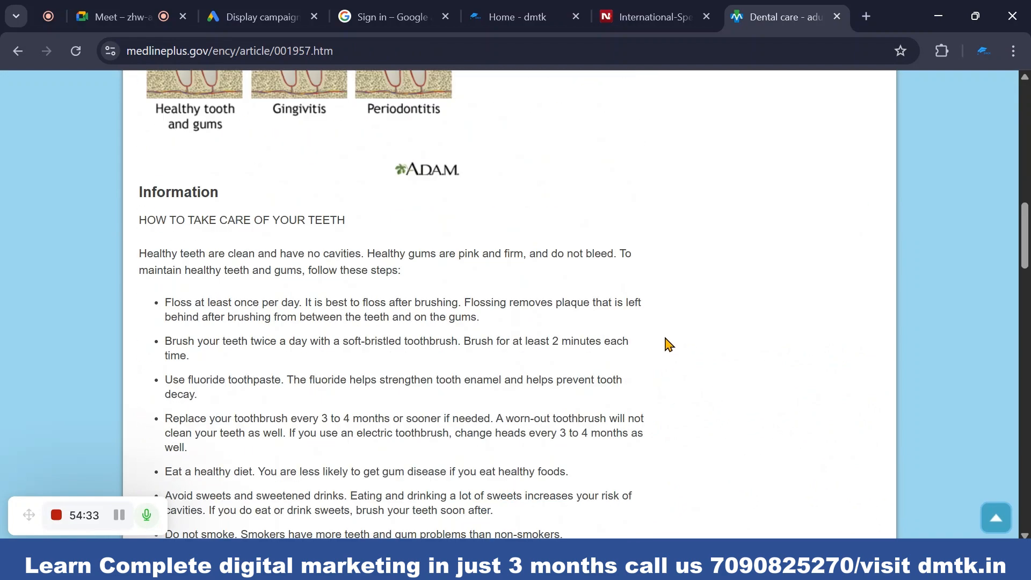
scroll(669, 344, "up", 10)
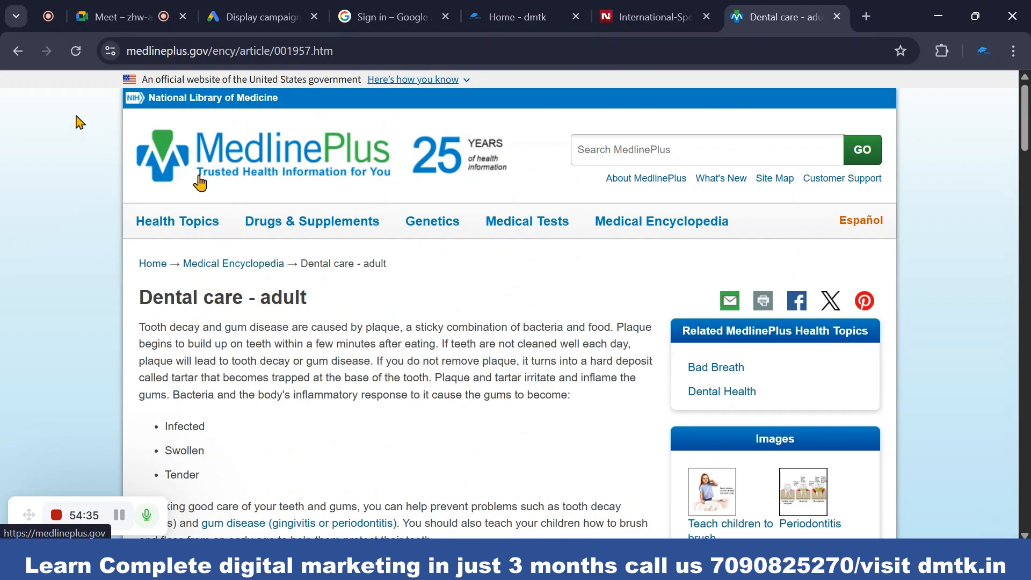
left_click(17, 52)
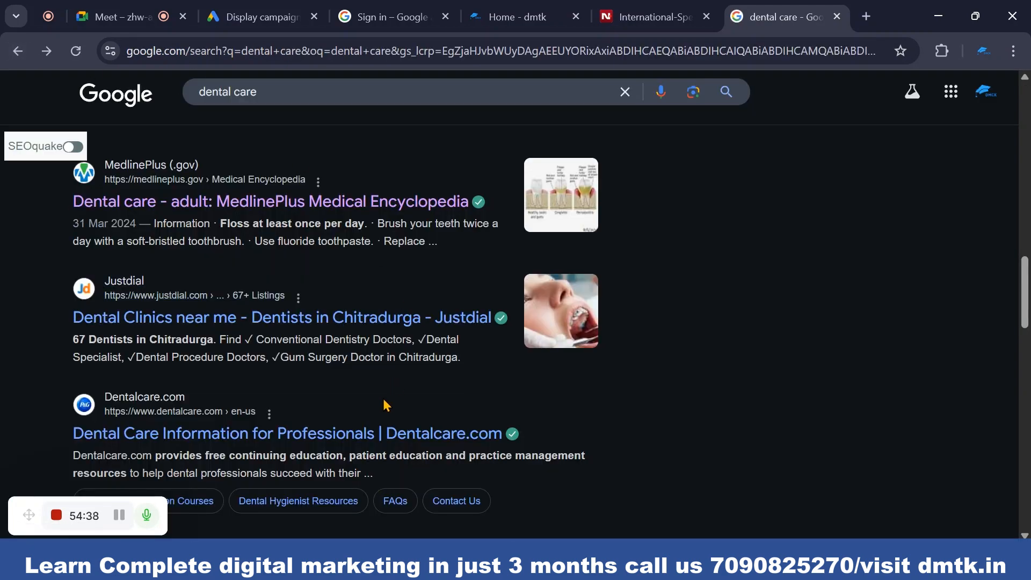
- Open the Wikipedia "Dental care" page from the search results and follow its link to the Oral hygiene article
scroll(382, 399, "down", 5)
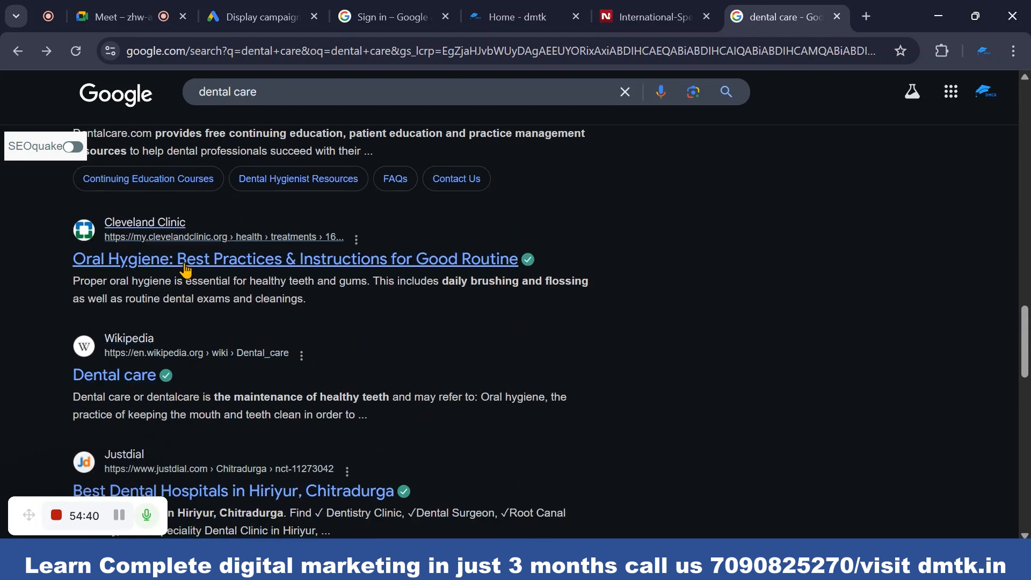
left_click(112, 377)
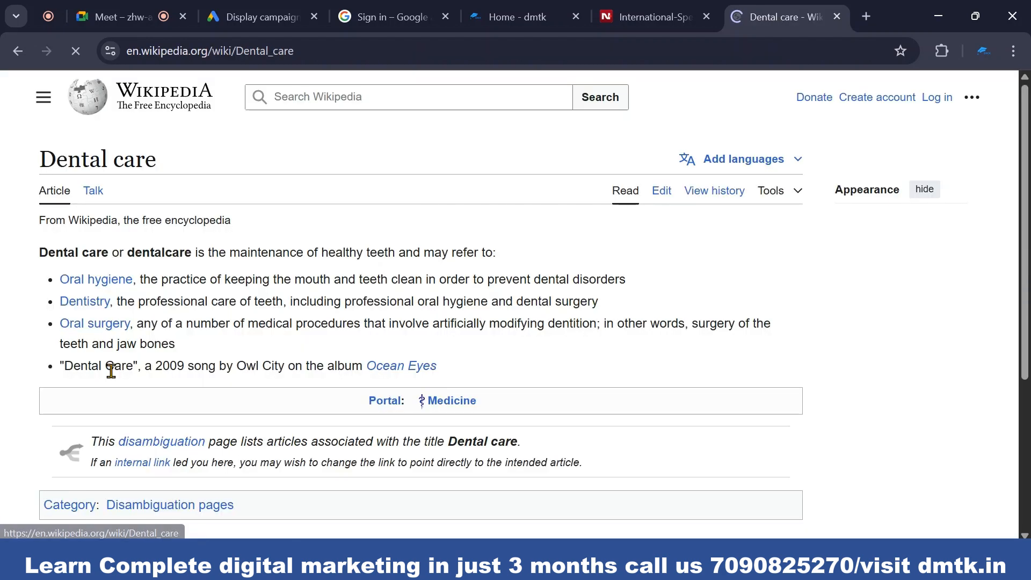
scroll(355, 322, "down", 5)
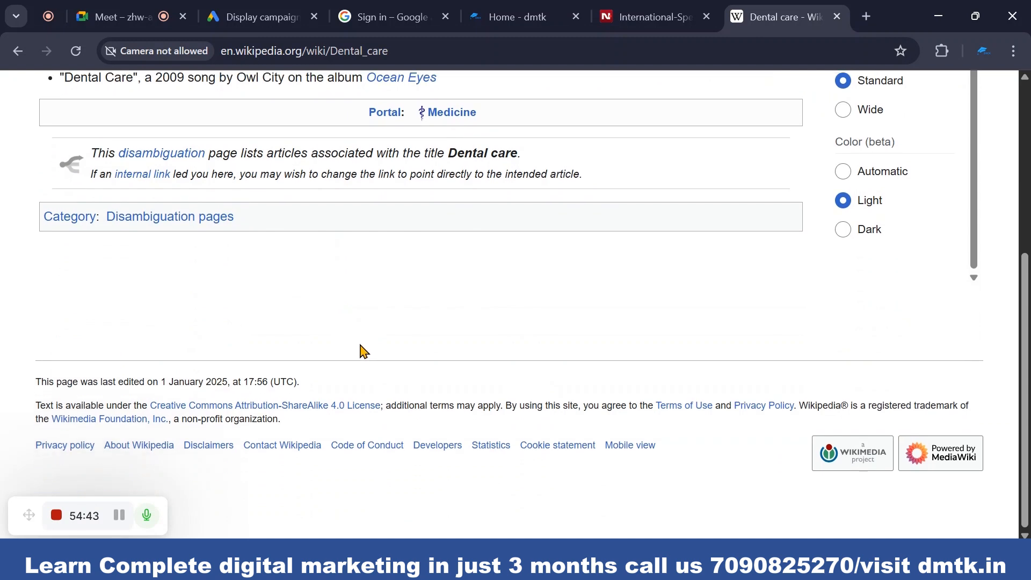
scroll(359, 350, "up", 10)
scroll(231, 275, "down", 1)
scroll(231, 275, "down", 1)
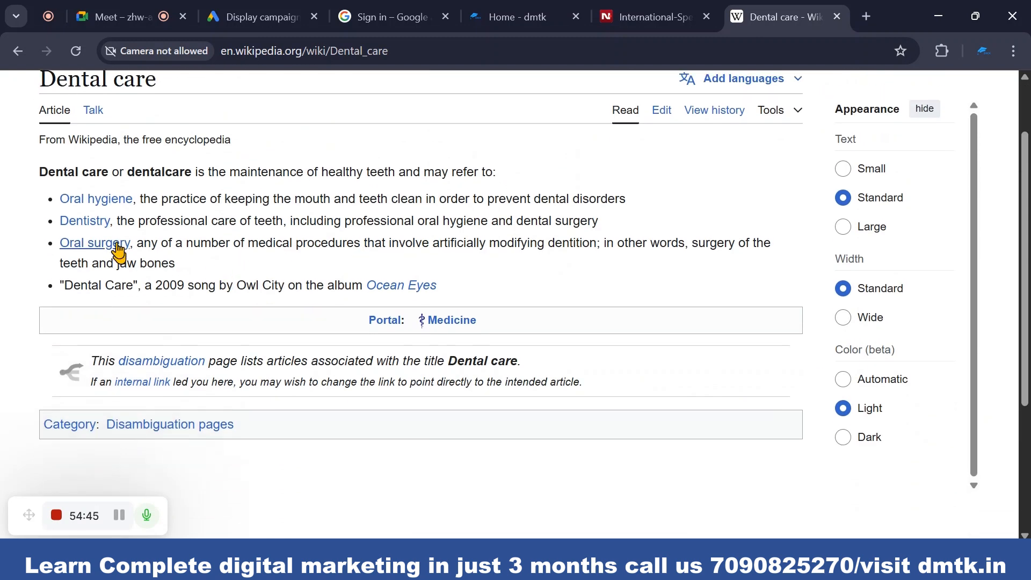
left_click(109, 201)
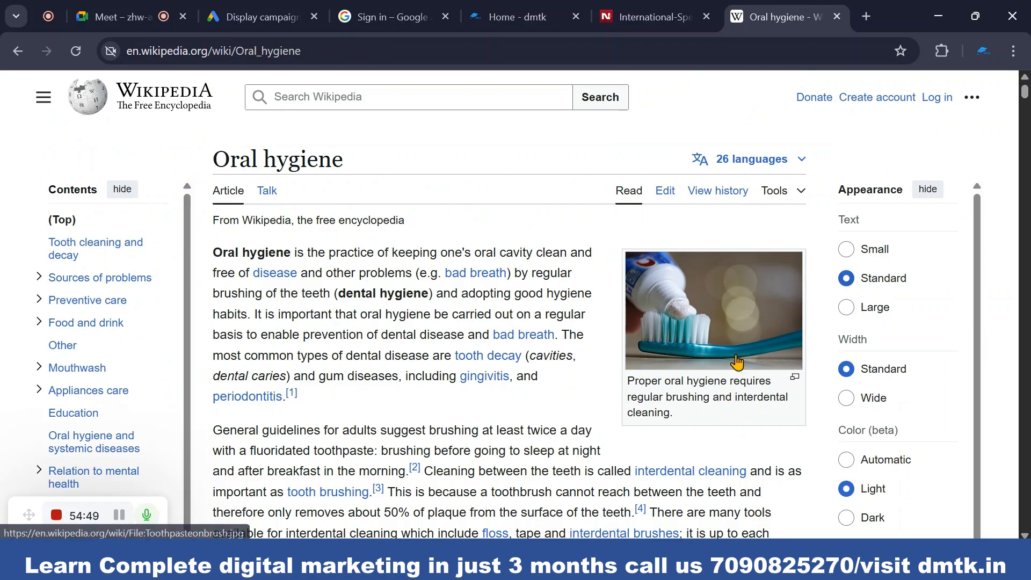
- Look through the Wikipedia Oral hygiene article's content and return to its beginning
scroll(866, 375, "down", 1)
scroll(600, 419, "down", 18)
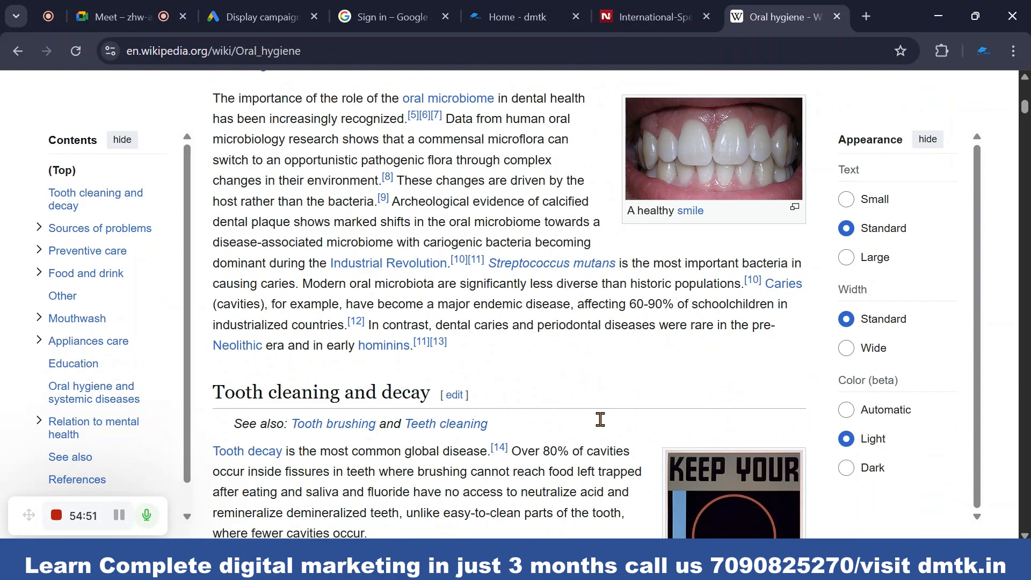
scroll(601, 419, "down", 20)
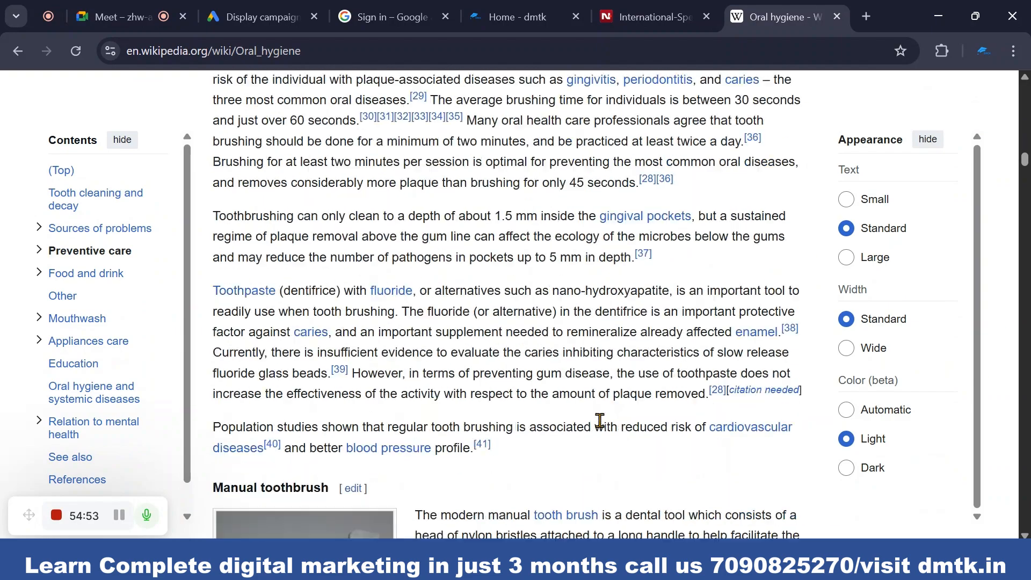
scroll(596, 413, "up", 20)
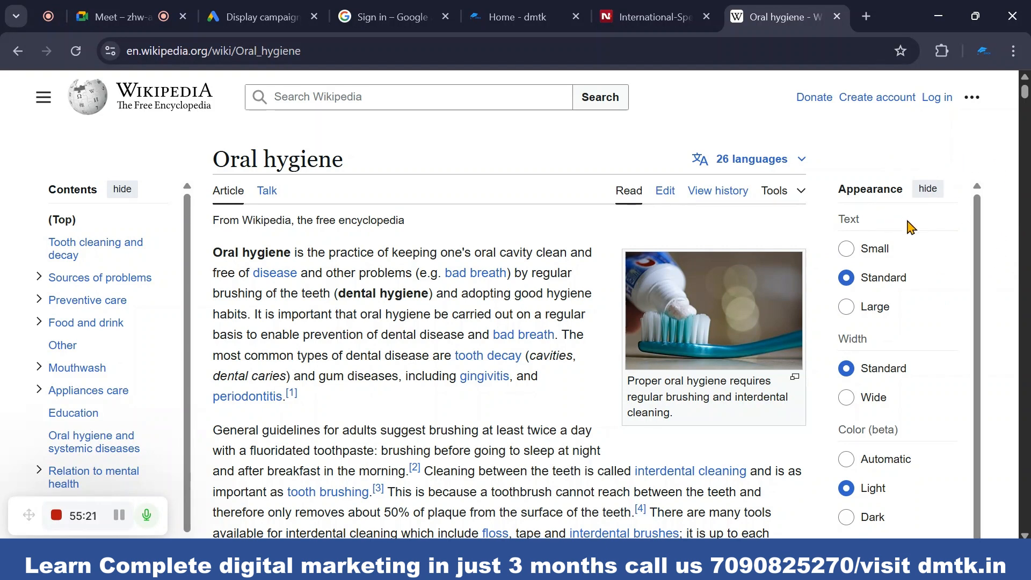
scroll(653, 329, "down", 1)
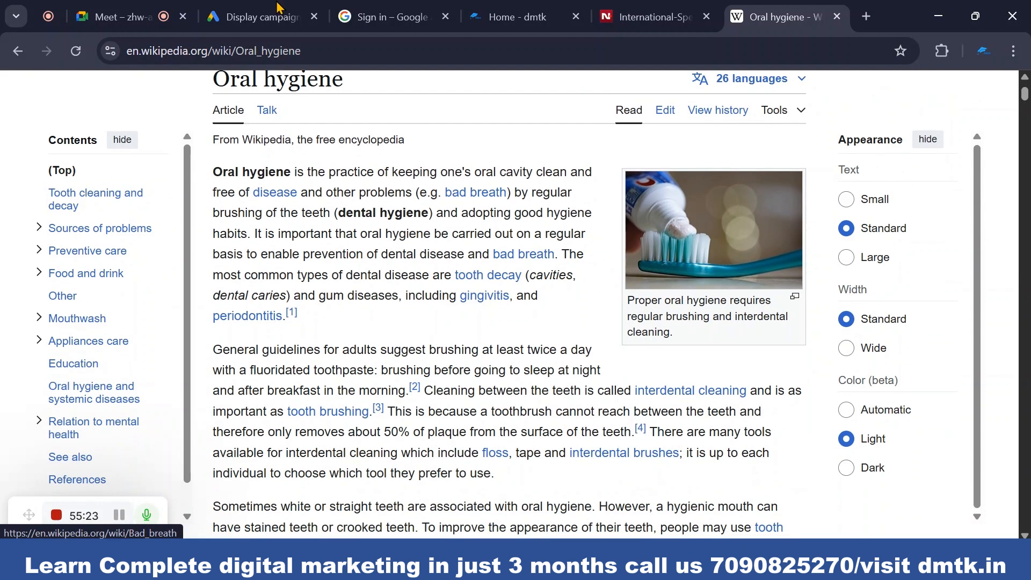
scroll(329, 146, "up", 1)
- Return to the Display campaign in Google Ads and enter "what is digital marketing" as a targeted keyword
left_click(274, 17)
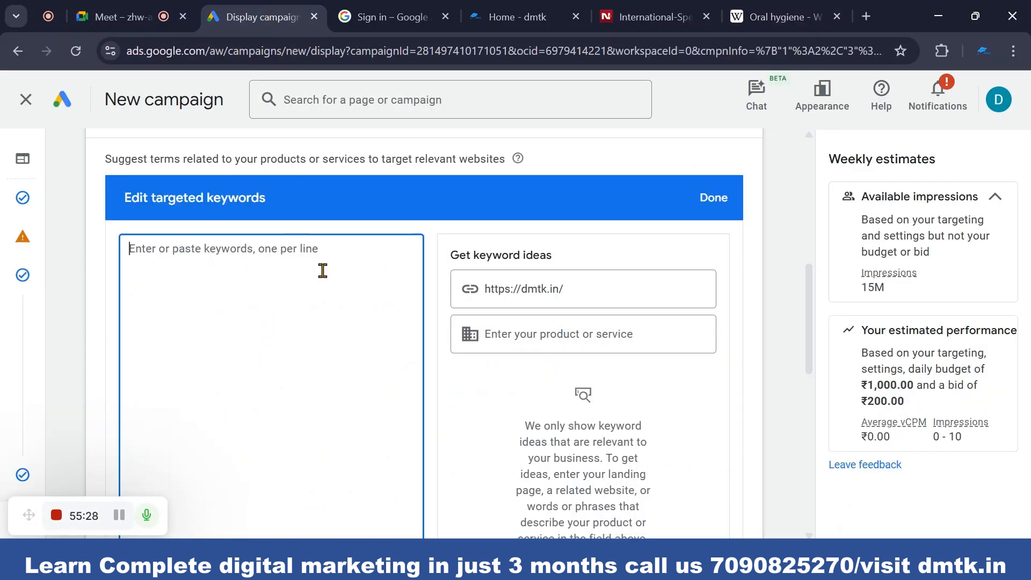
scroll(755, 175, "up", 1)
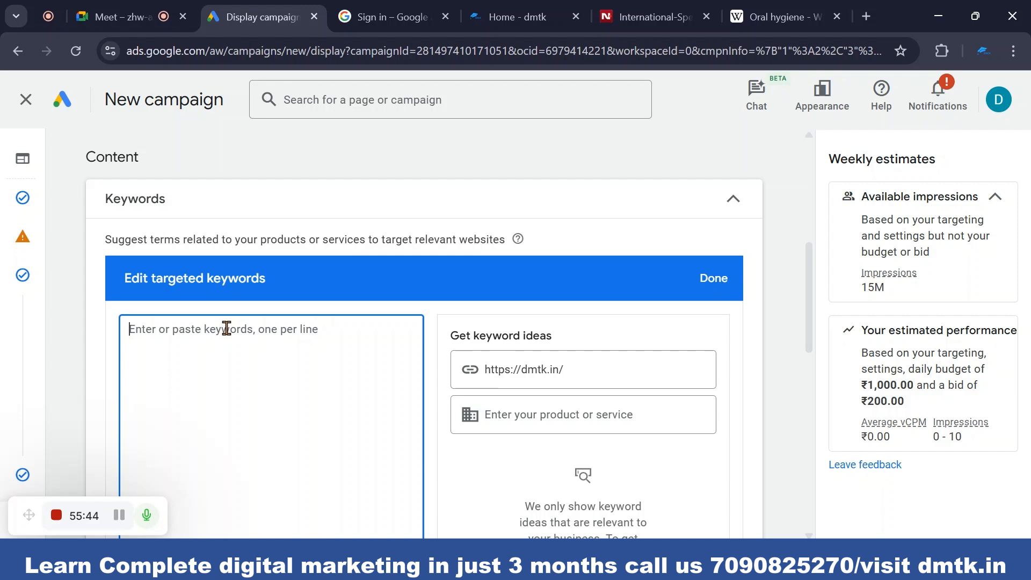
type("what")
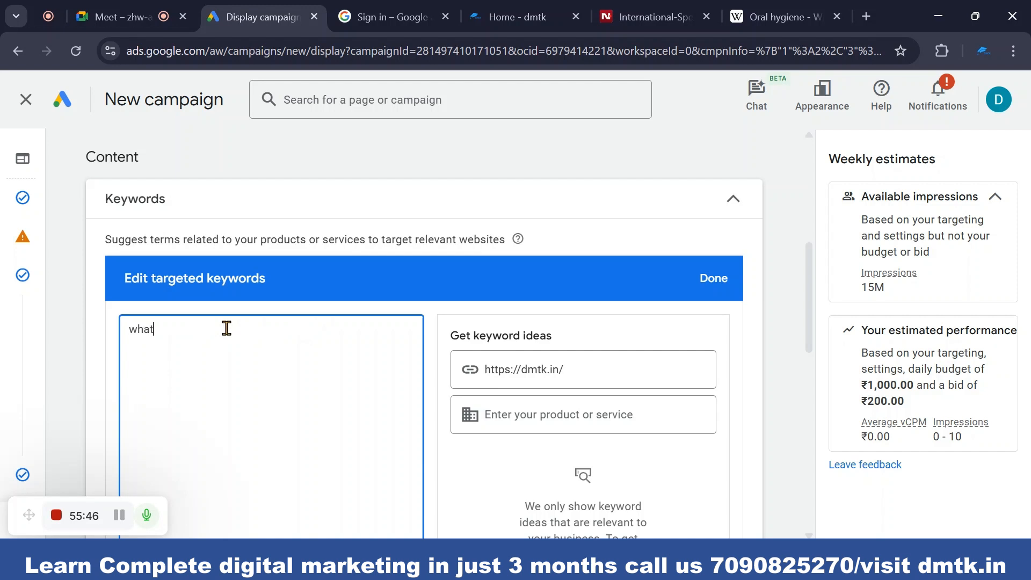
type(" is digital marketing")
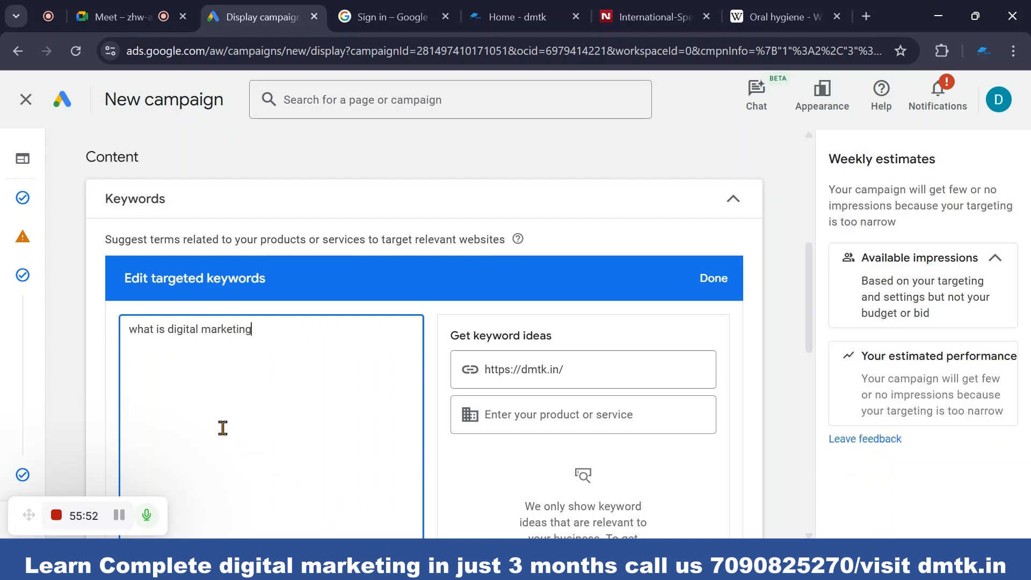
- Compare the Wikipedia Oral hygiene article with the keyword entered in the Display campaign
left_click(777, 19)
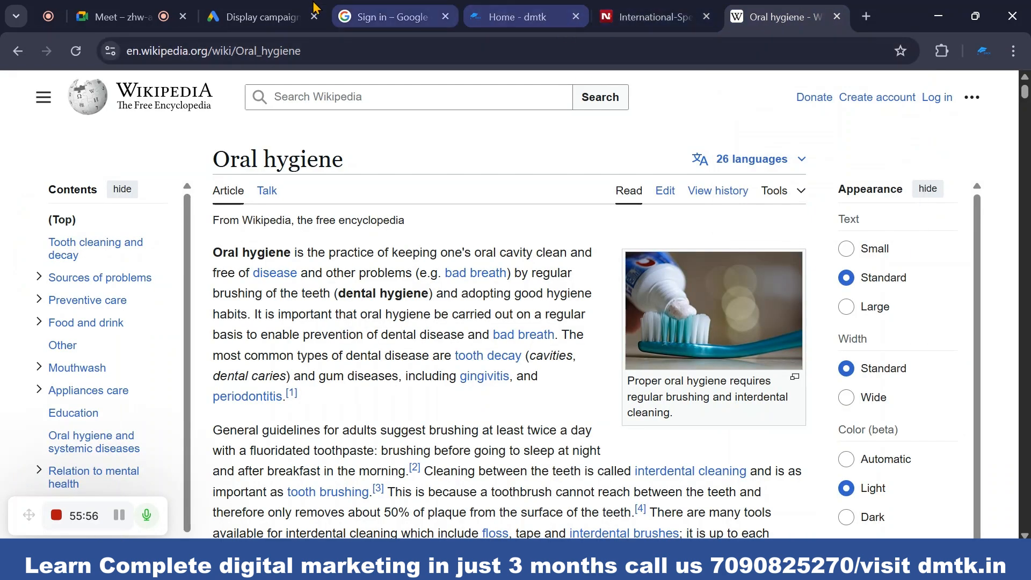
left_click(258, 21)
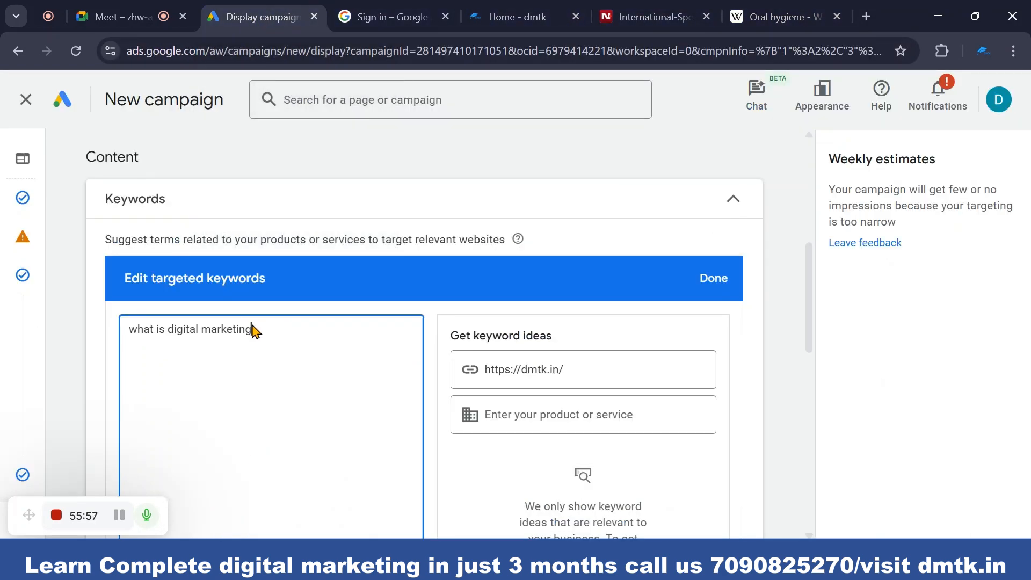
left_click_drag(260, 334, 83, 347)
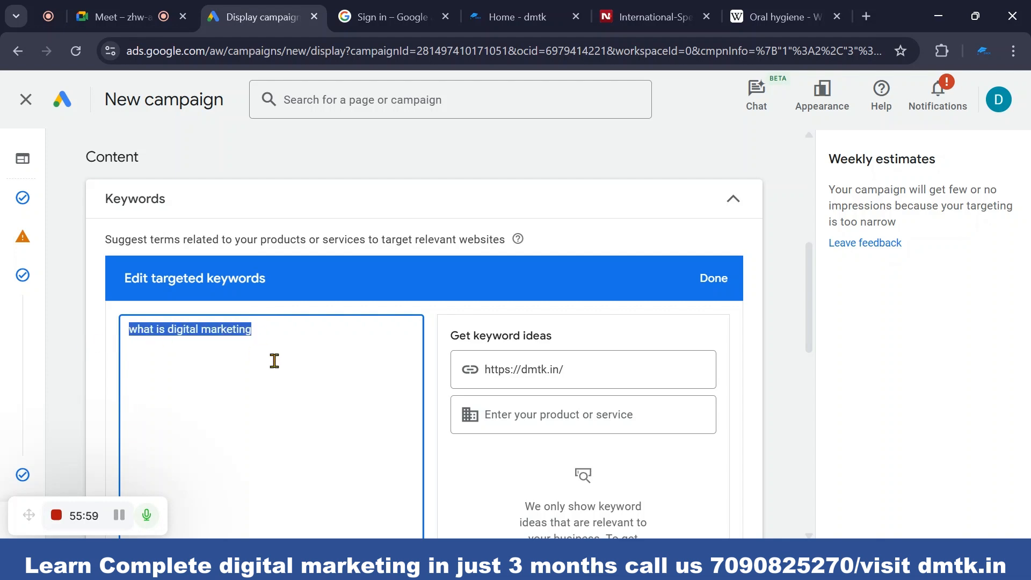
left_click(266, 329)
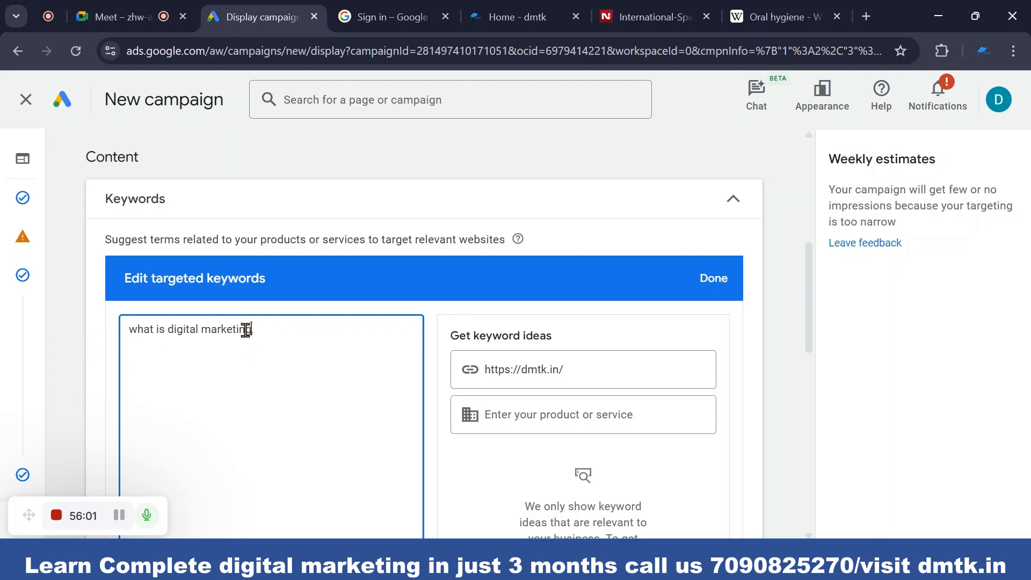
- Examine the wording of the targeted keyword "what is digital marketing", in particular the phrase "digital marketing"
mouse_move(107, 350)
left_click_drag(168, 329, 255, 331)
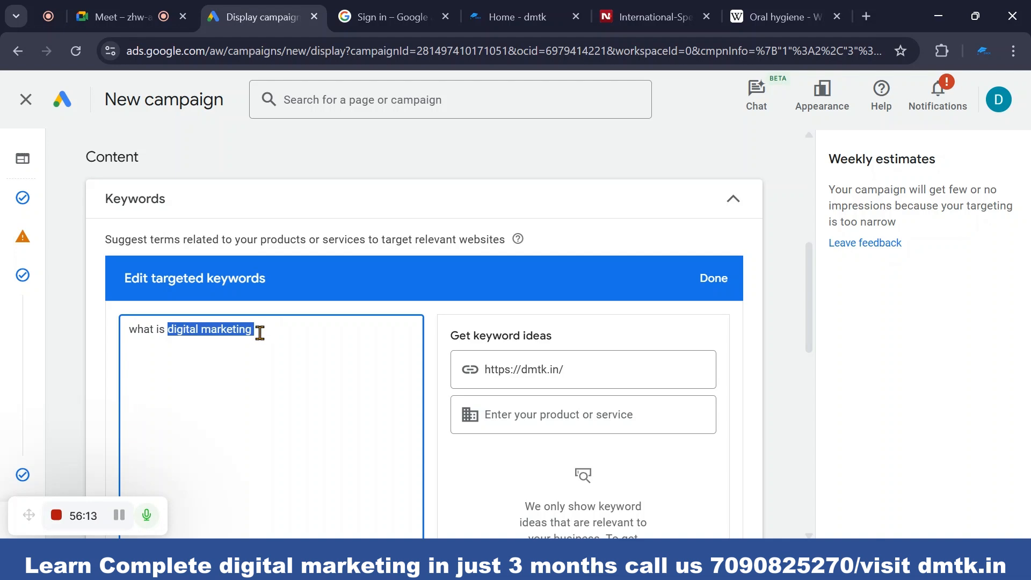
left_click(259, 333)
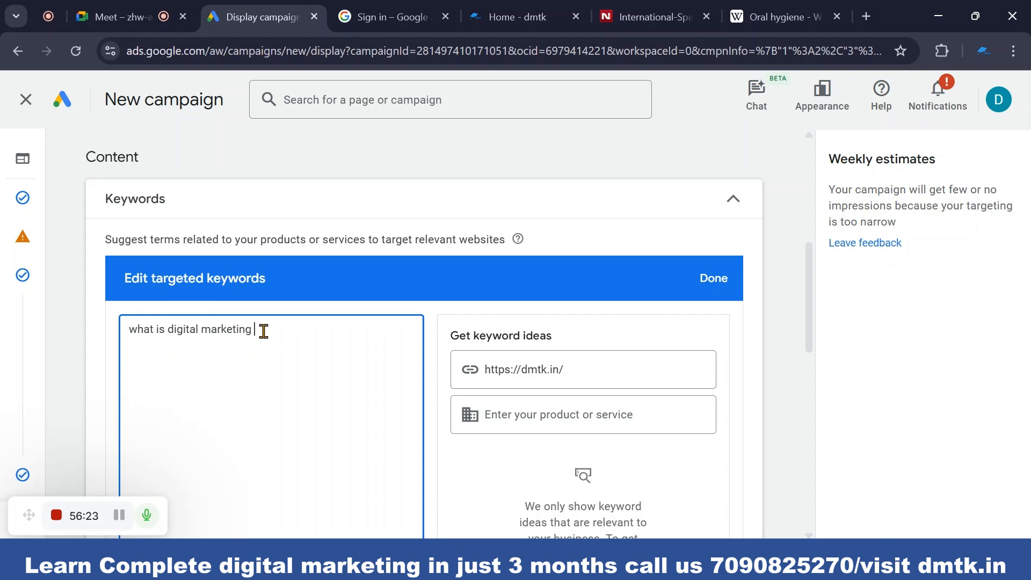
left_click_drag(264, 332, 82, 336)
left_click(274, 353)
- Look through the Wikipedia Oral hygiene article for content related to the digital marketing keyword
left_click(776, 18)
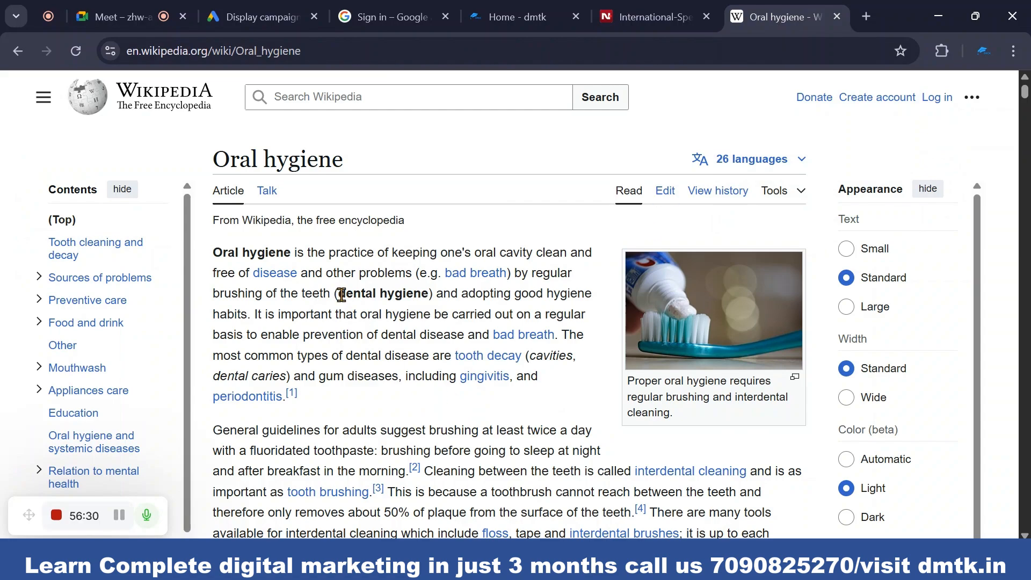
scroll(472, 350, "down", 10)
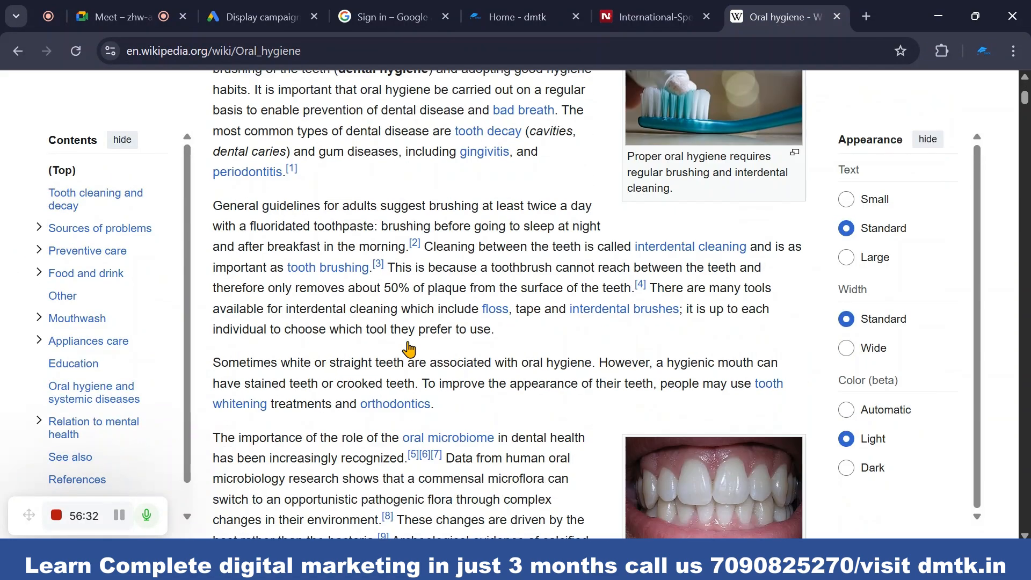
scroll(408, 348, "down", 20)
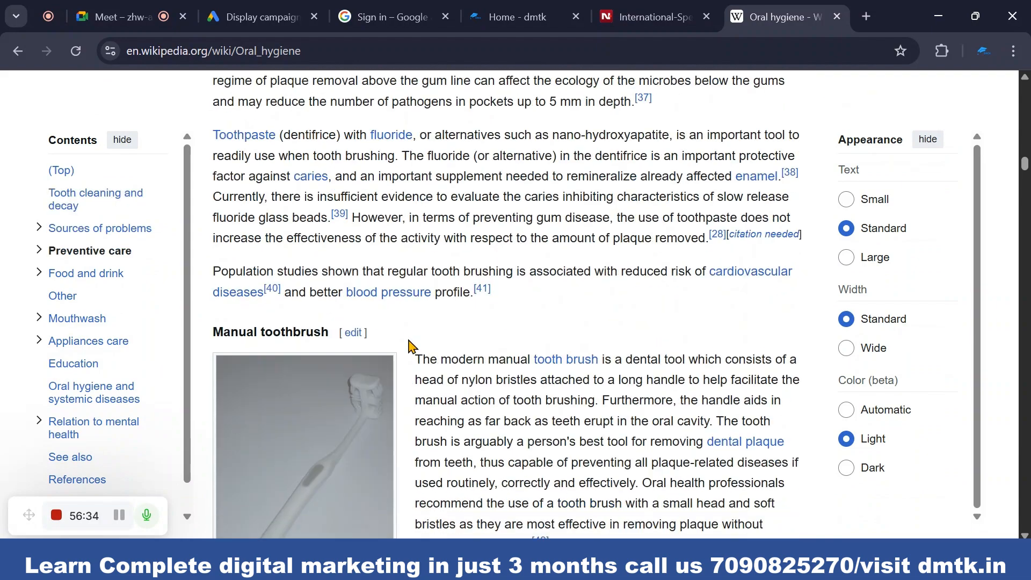
scroll(411, 336, "down", 20)
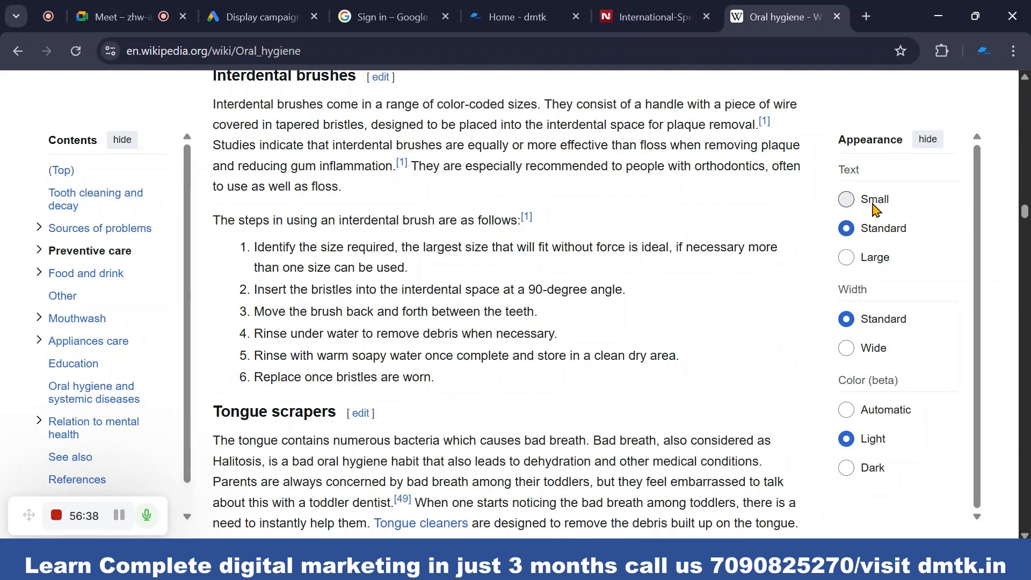
scroll(526, 267, "up", 5)
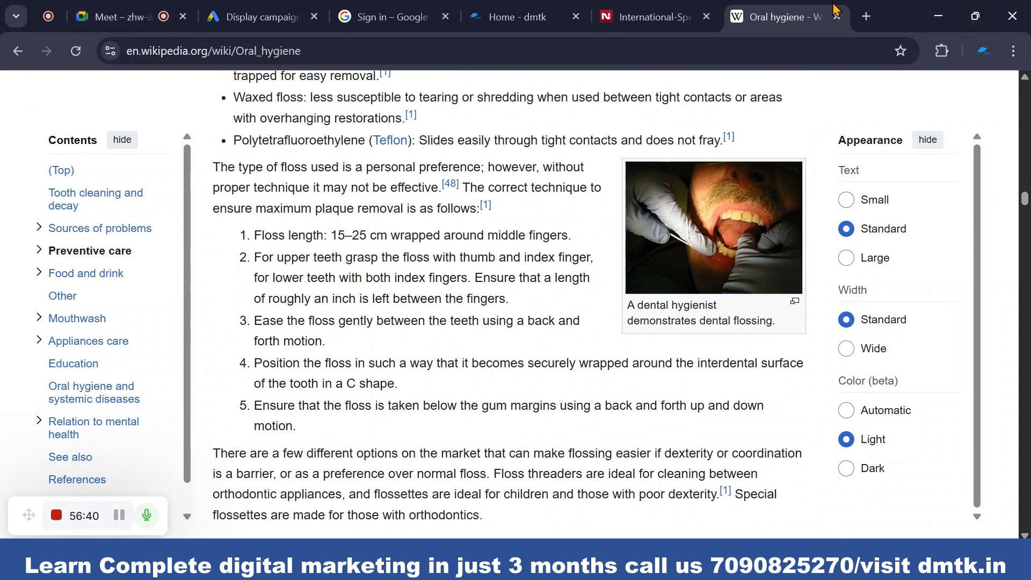
- Search the web for "digital marketing wikipedia" in a new tab and open the Wikipedia Digital marketing article
left_click(866, 16)
left_click(416, 43)
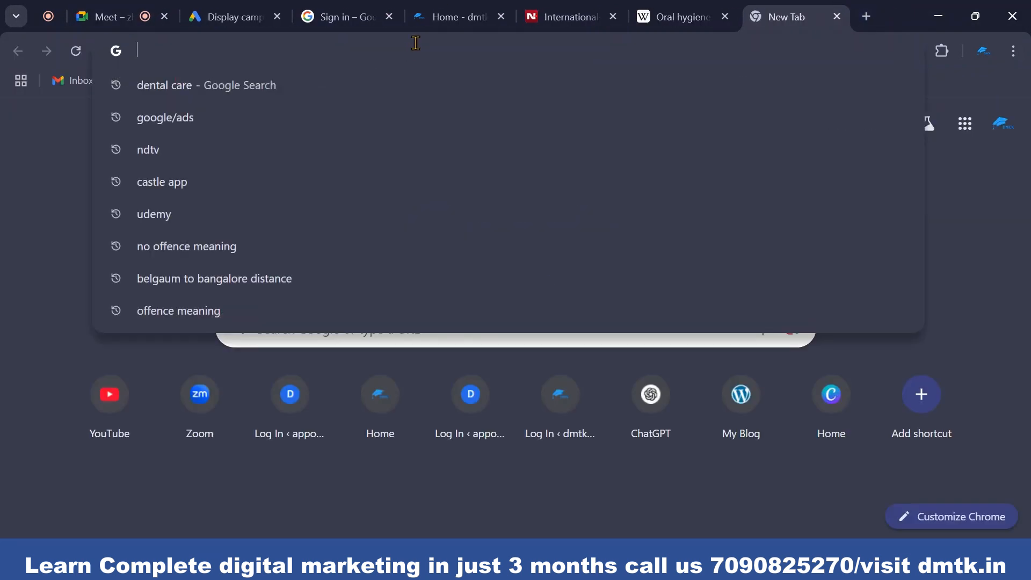
type("digital ")
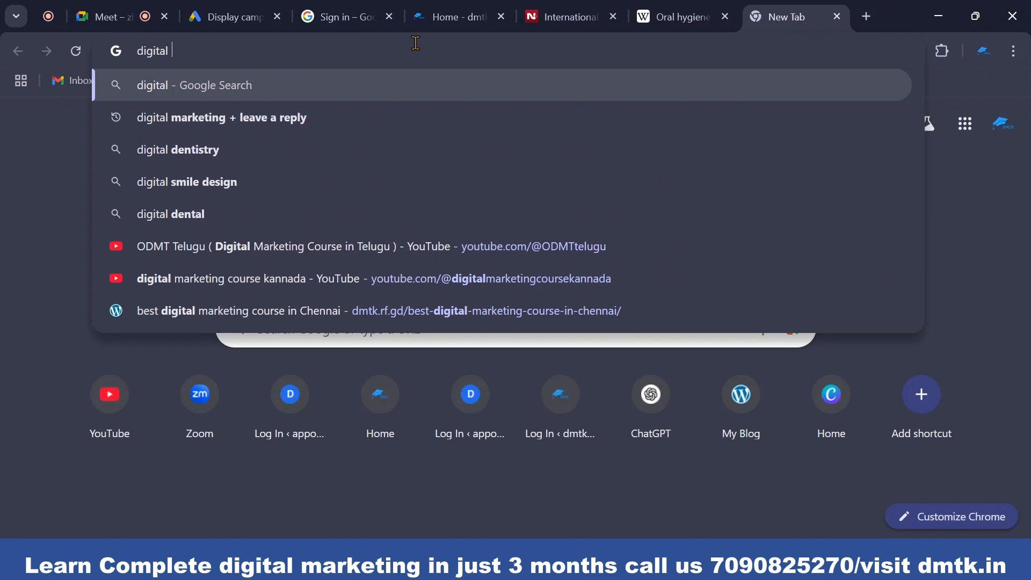
type("marketing")
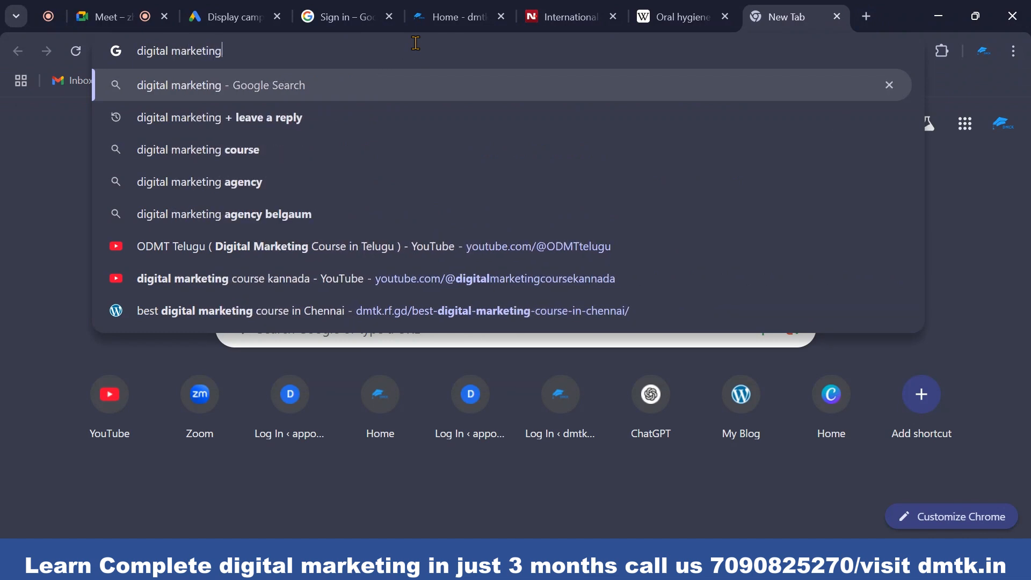
type("/wiki")
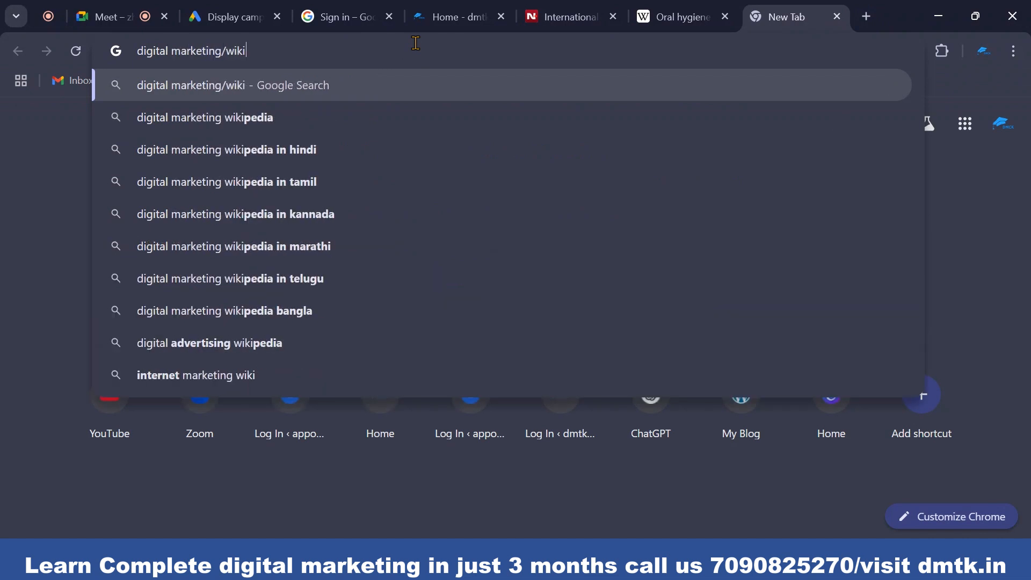
left_click(265, 117)
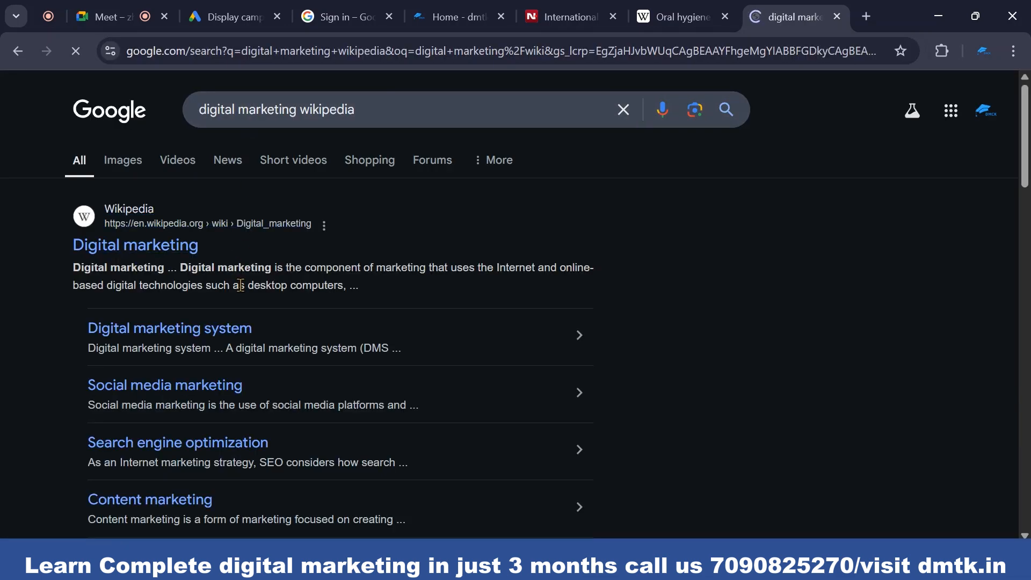
left_click(153, 247)
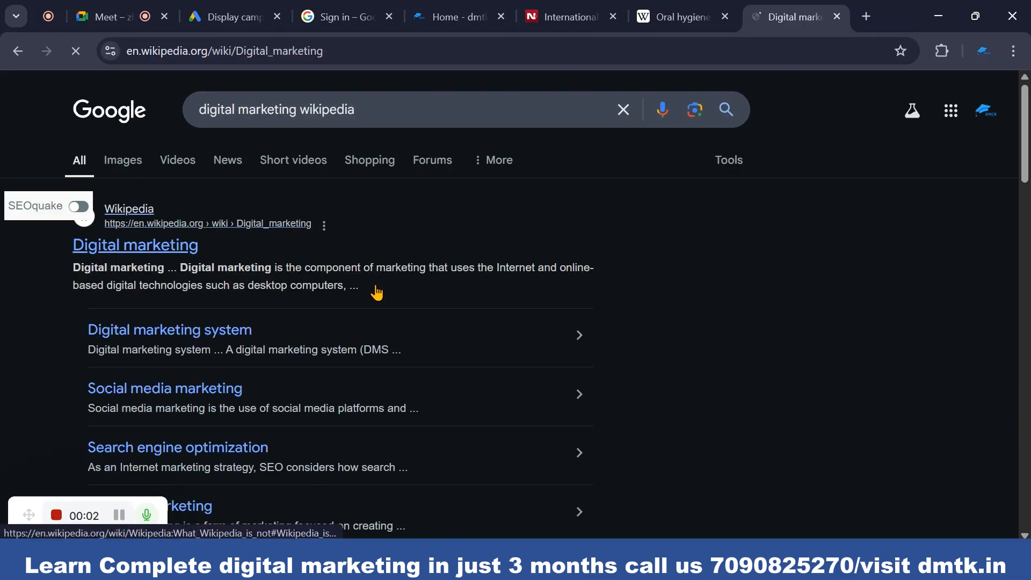
- Look through the sections of the Wikipedia Digital marketing article for content matching the targeted keyword
scroll(410, 285, "down", 15)
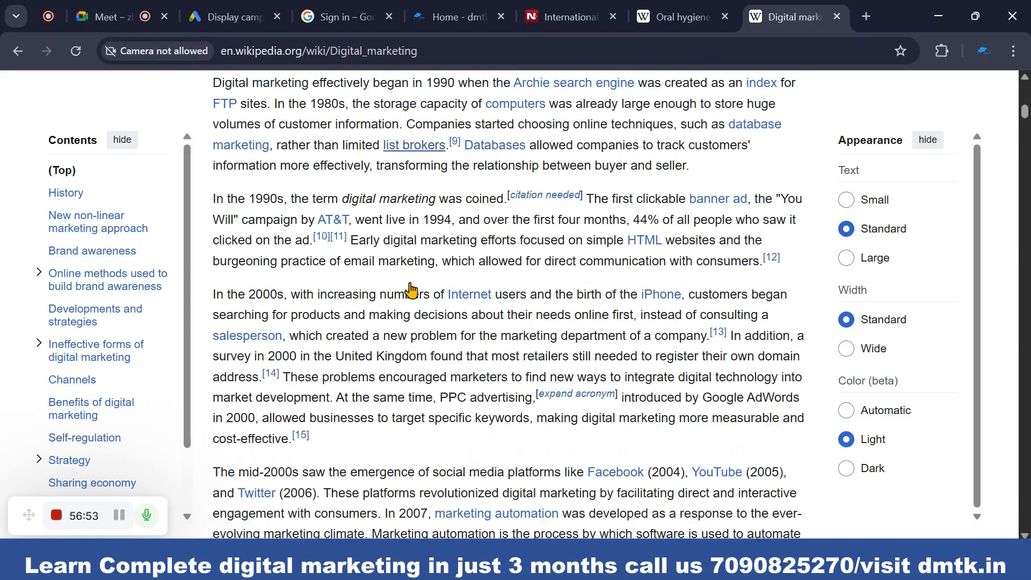
scroll(409, 282, "down", 20)
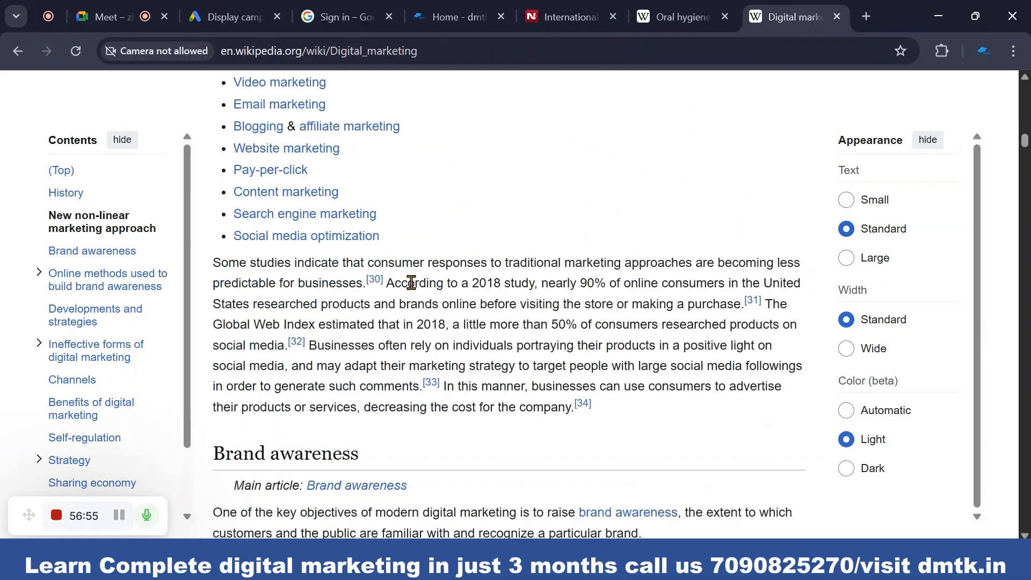
scroll(415, 299, "down", 18)
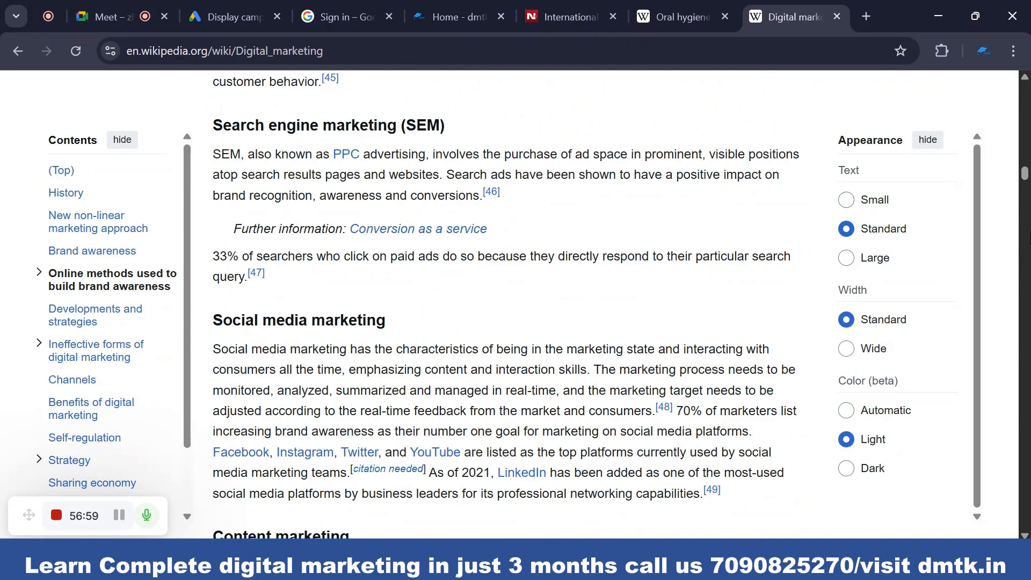
scroll(741, 185, "up", 10)
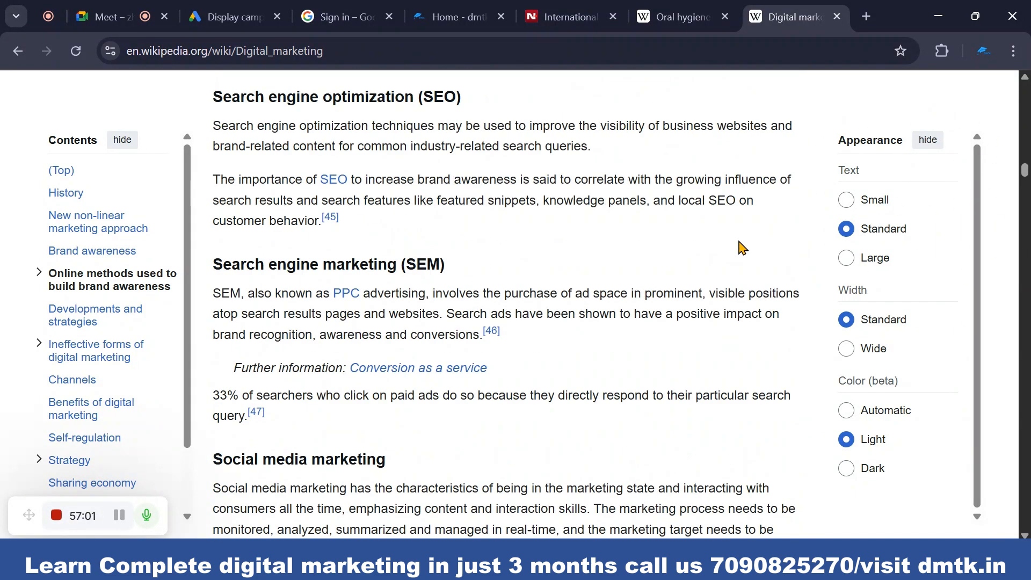
scroll(731, 214, "up", 10)
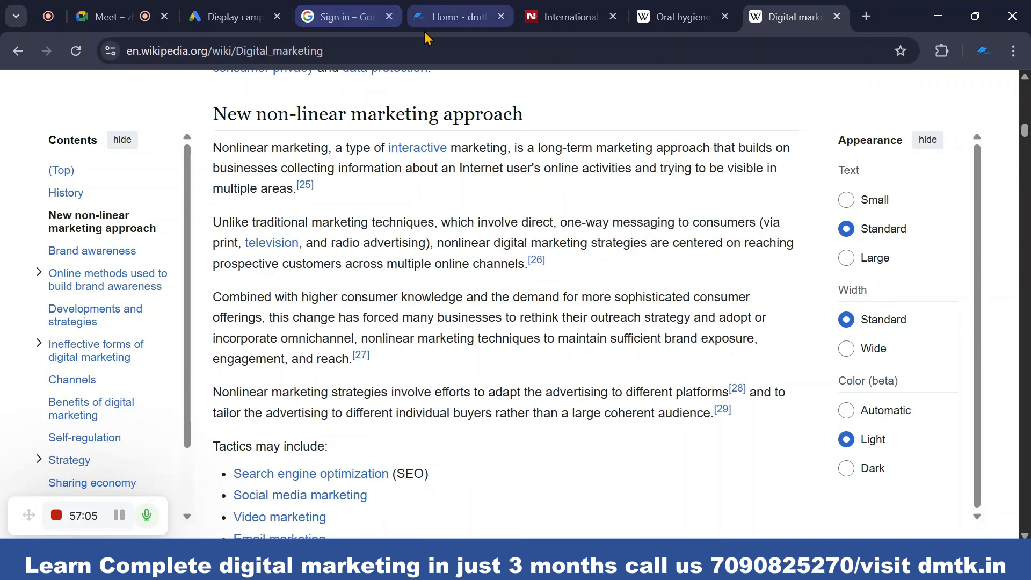
- Return to the Display campaign in Google Ads and add the targeted keywords "100 practicle class" and "online digital marketing"
left_click(442, 22)
left_click(231, 17)
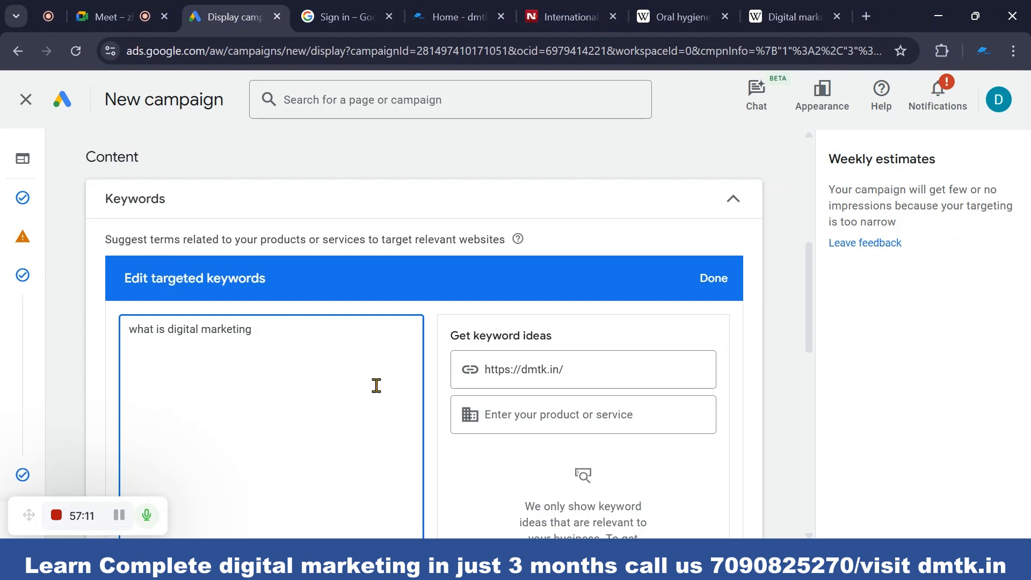
key("Return")
type("practi")
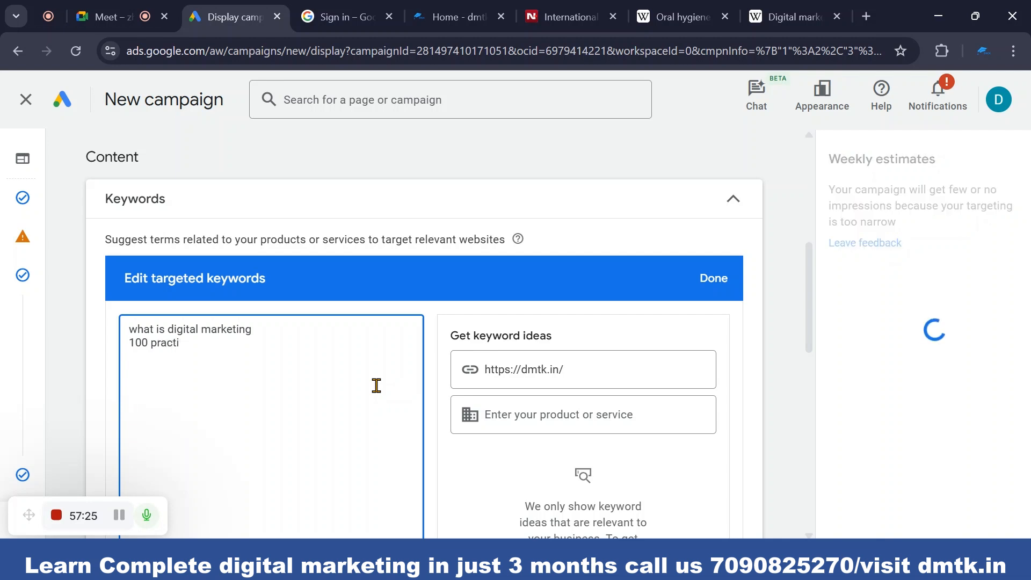
type("cle ")
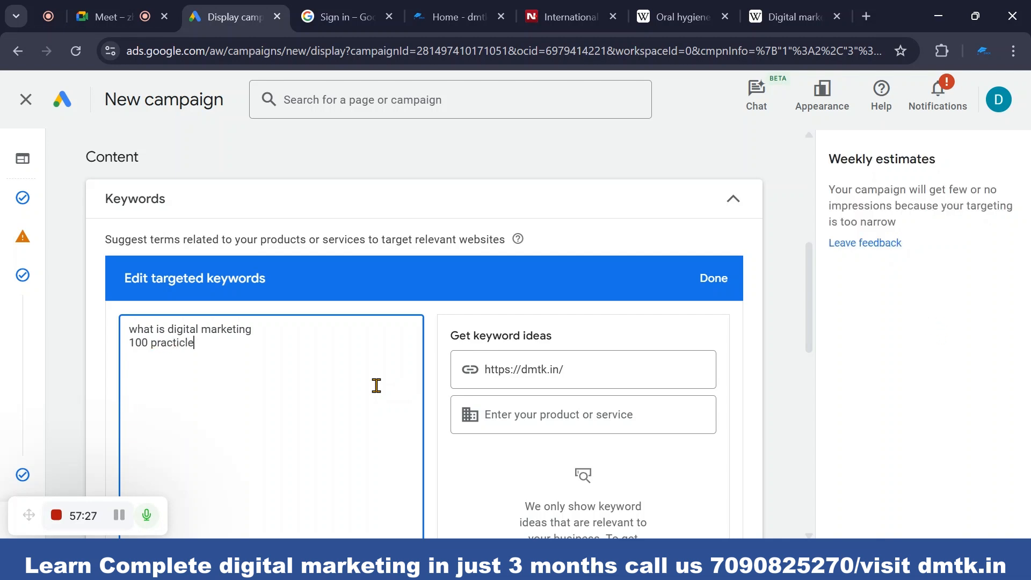
type("class")
key("Return")
type("online digital marker")
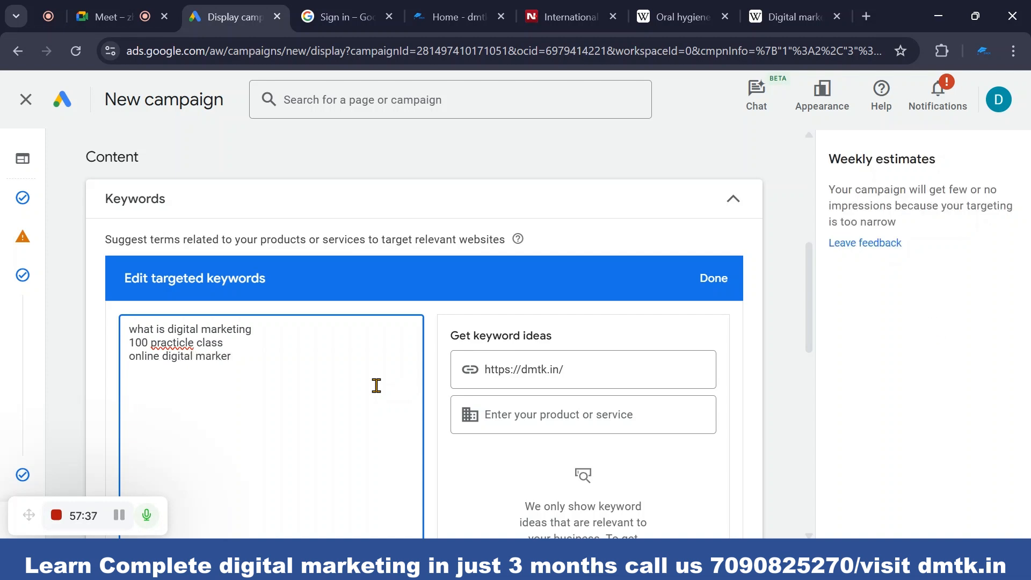
key("BackSpace")
type("tin")
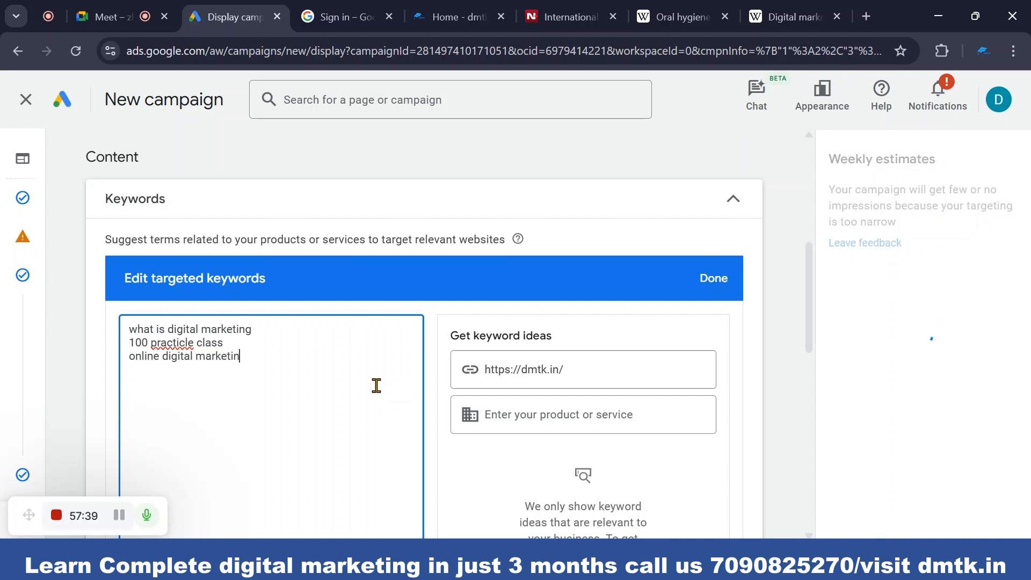
type("g")
scroll(444, 333, "down", 1)
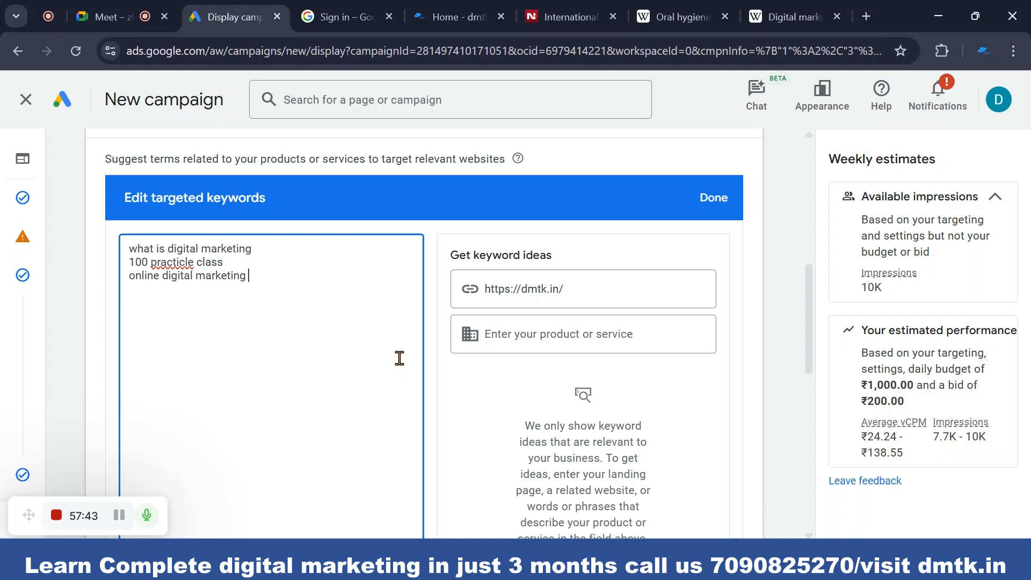
- Examine the keyword idea fields and the keyword setting options beneath the targeted keywords
scroll(523, 418, "down", 1)
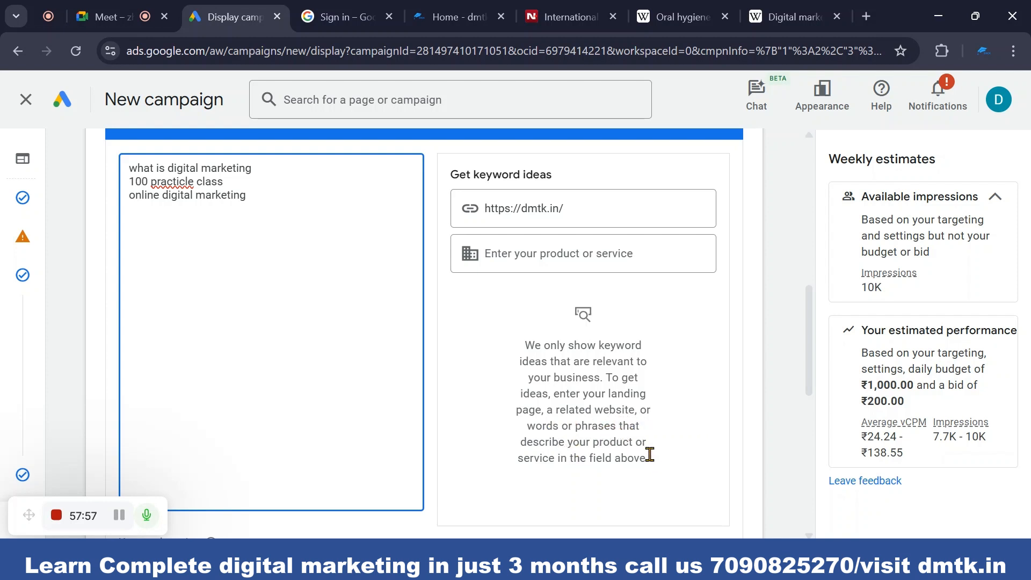
left_click(591, 210)
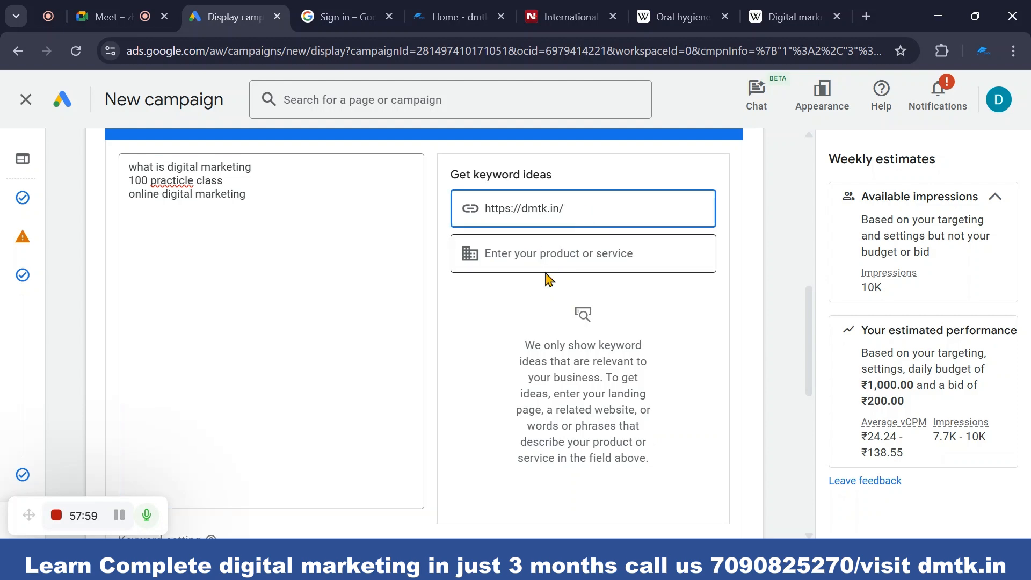
left_click(542, 254)
scroll(627, 376, "down", 6)
scroll(620, 432, "up", 4)
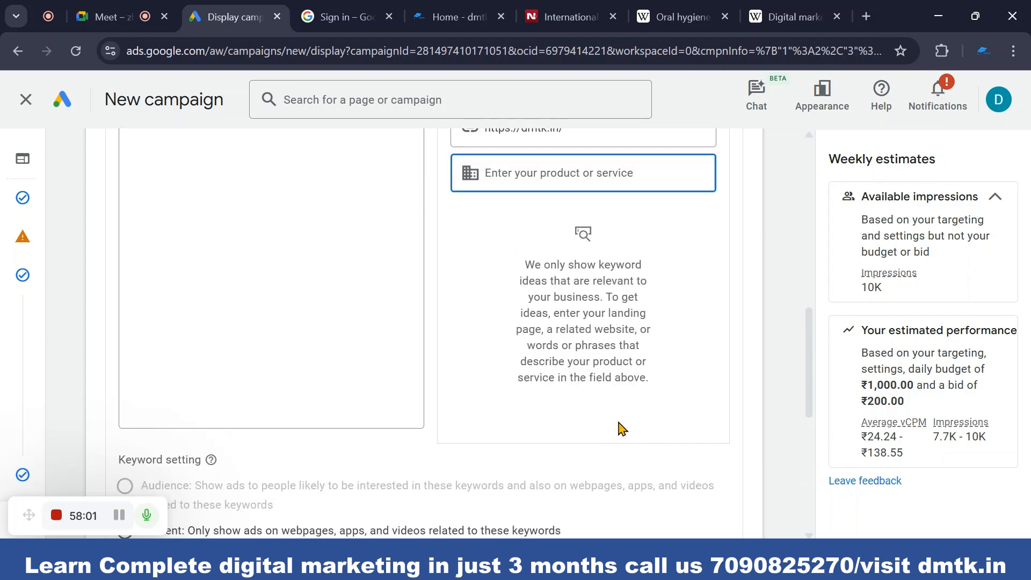
scroll(602, 414, "down", 3)
scroll(645, 210, "up", 4)
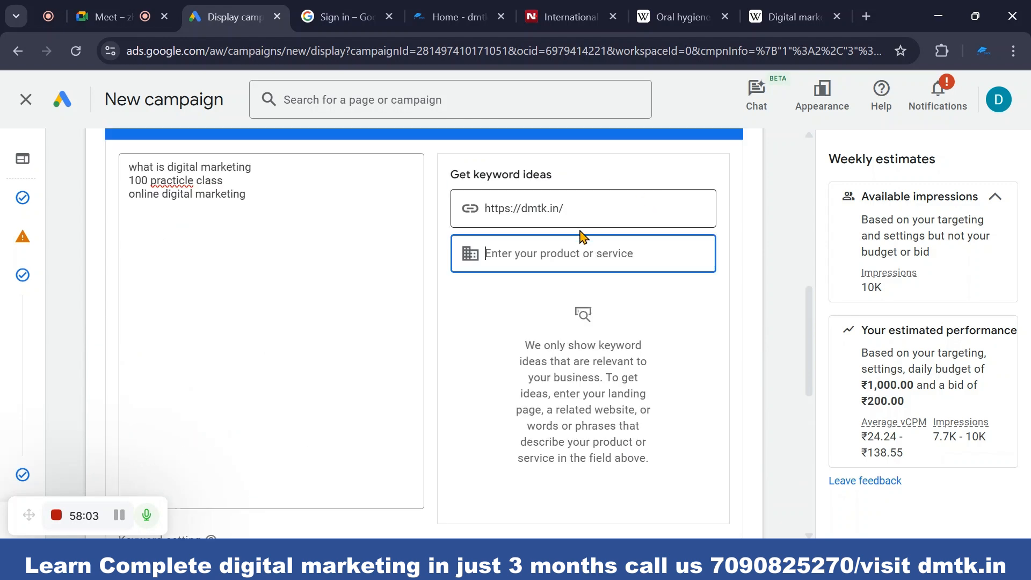
left_click(576, 210)
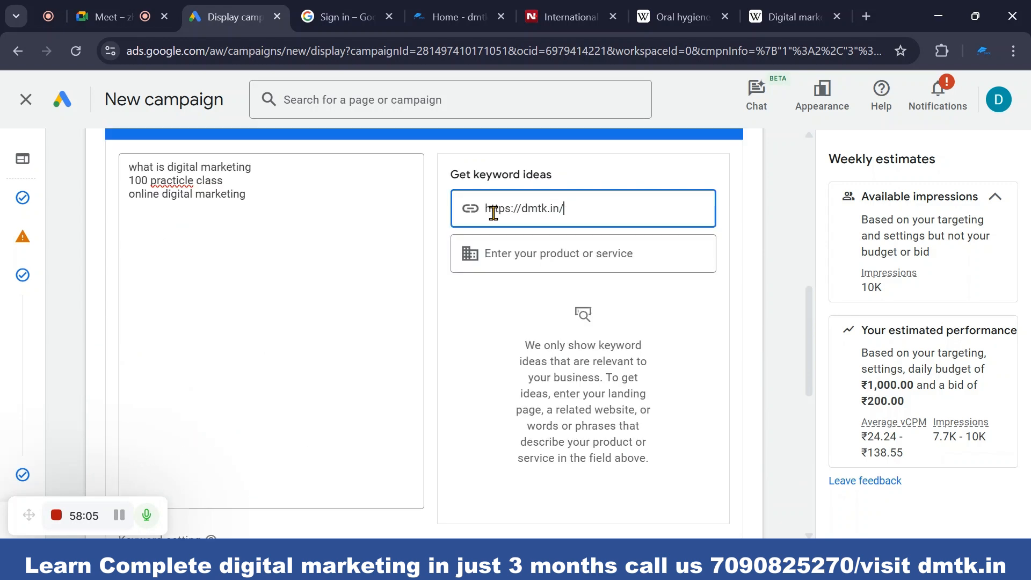
left_click(493, 178)
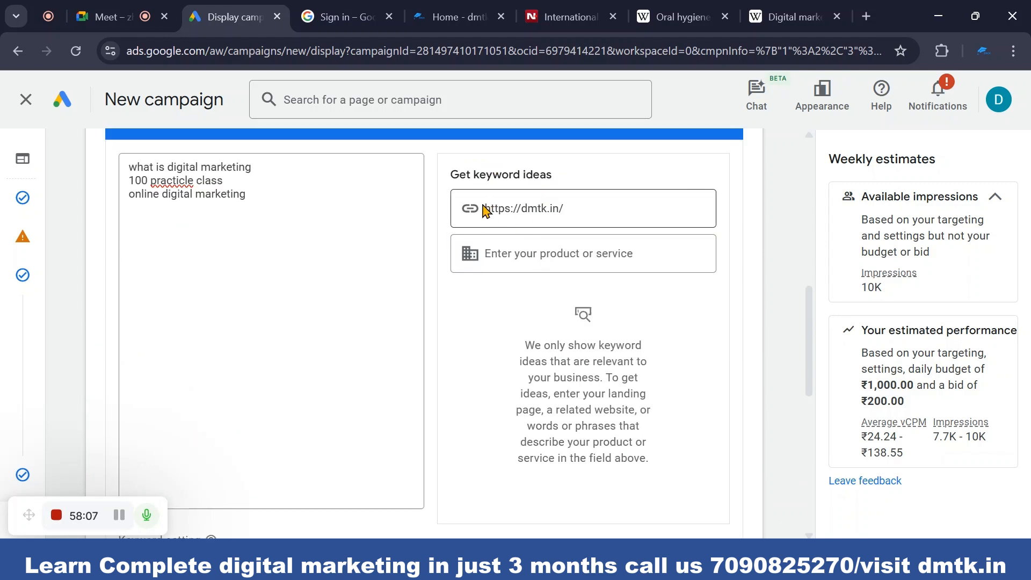
left_click(487, 204)
left_click_drag(566, 211, 488, 208)
type("https://dmtk.in/")
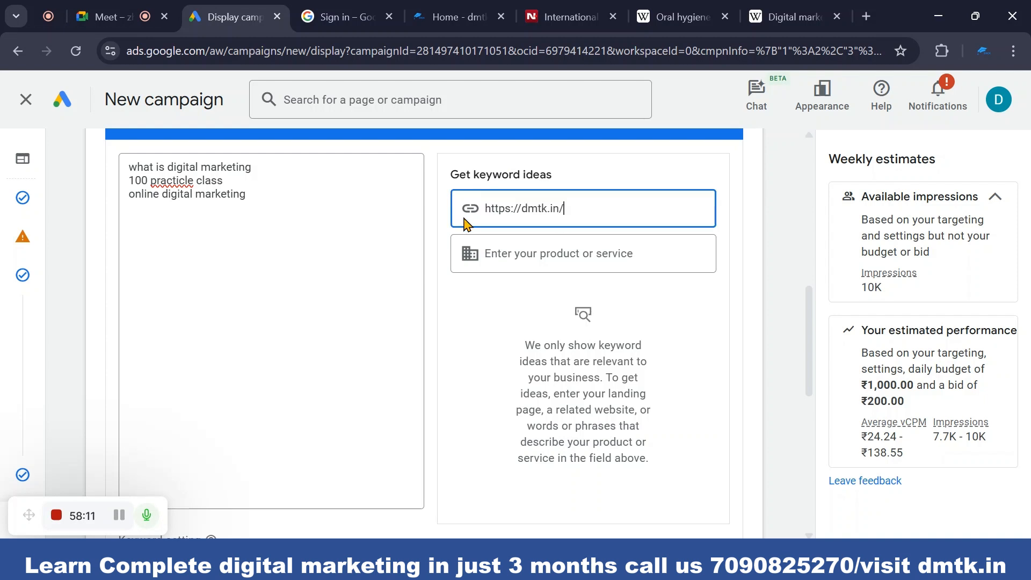
- Enter "digital marketing" as the product or service for keyword ideas and look through the suggested keywords
left_click(536, 251)
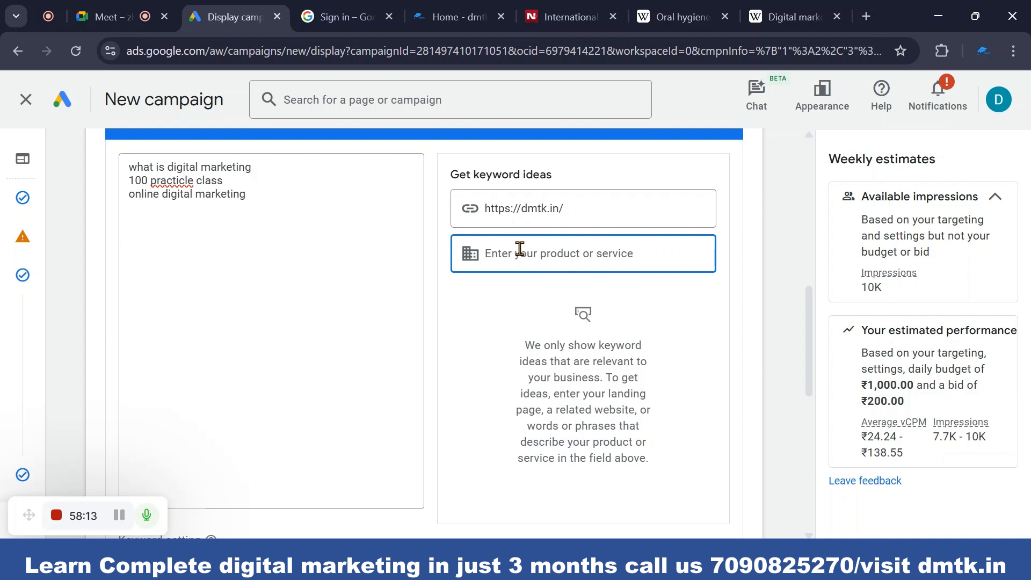
scroll(520, 248, "up", 1)
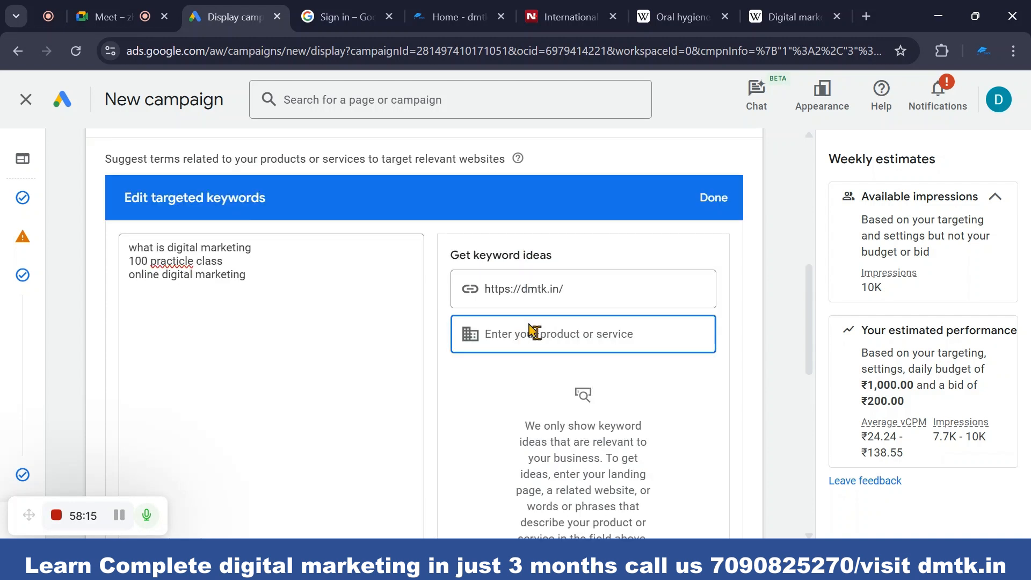
type("digital marketing")
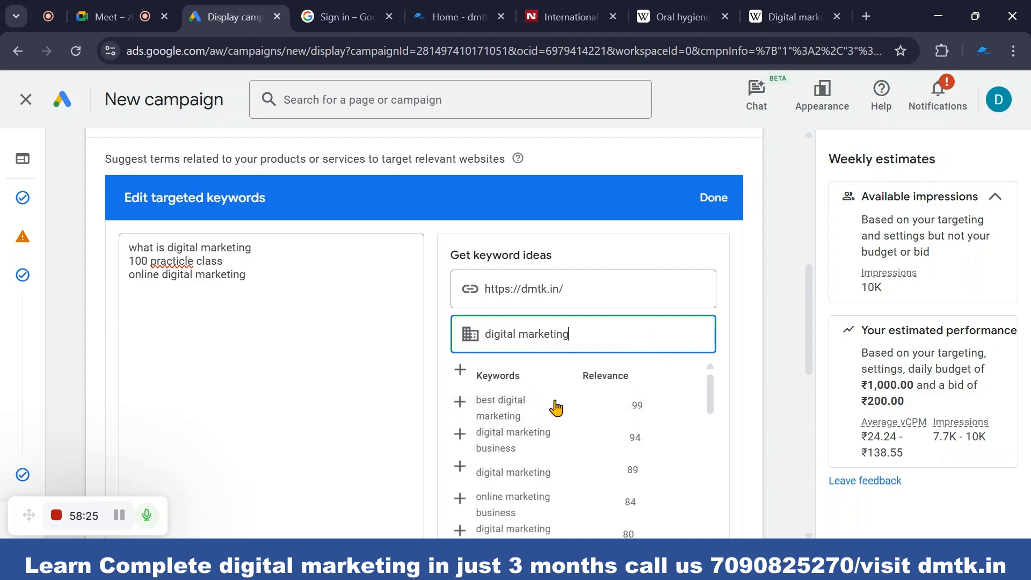
scroll(542, 430, "down", 5)
scroll(542, 494, "down", 3)
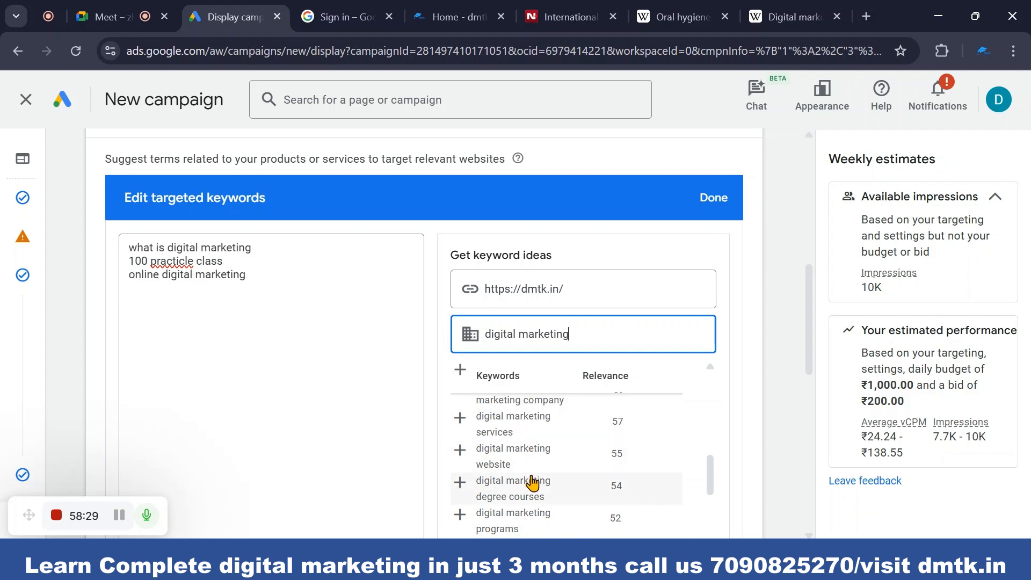
- Examine the full list of suggested keyword ideas and their relevance scores against the targeted keywords already entered
scroll(535, 483, "down", 5)
scroll(532, 484, "down", 2)
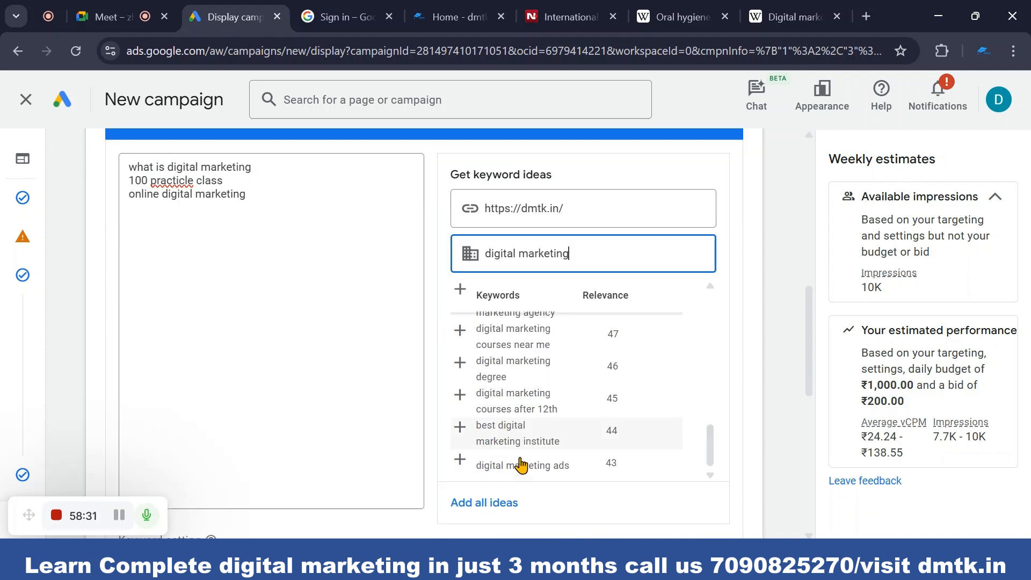
scroll(522, 425, "up", 2)
scroll(522, 406, "up", 6)
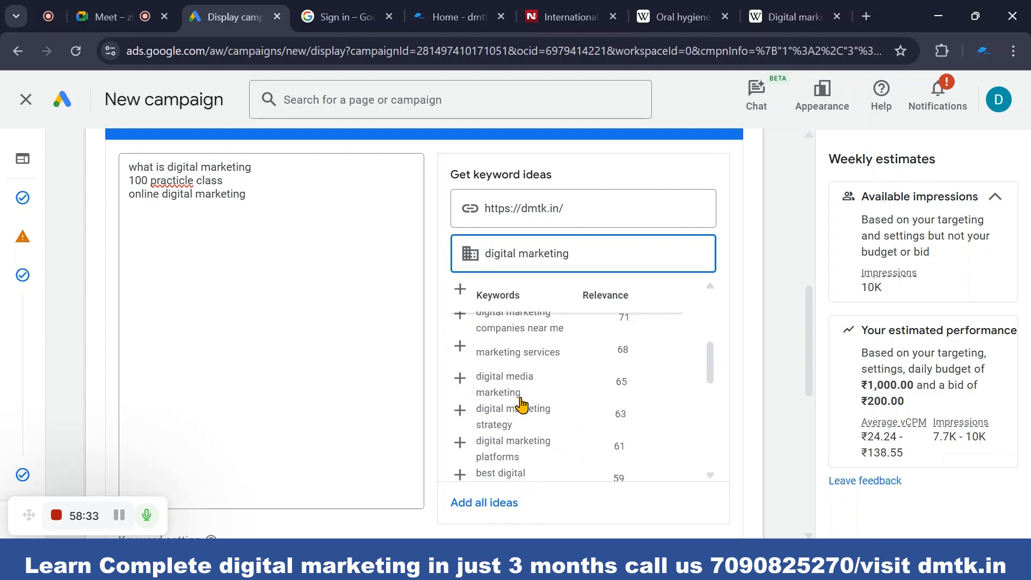
scroll(525, 396, "up", 3)
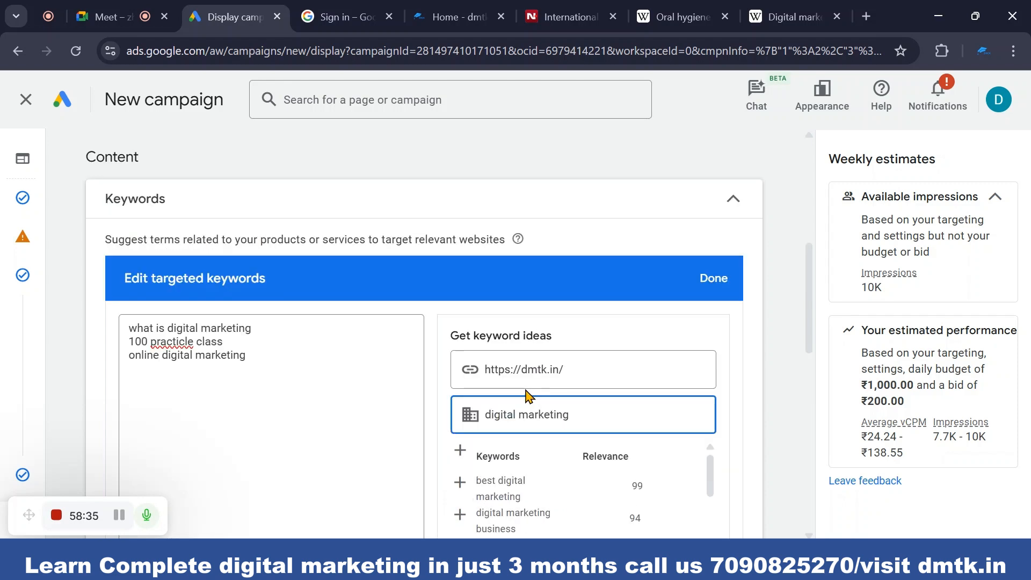
scroll(539, 459, "down", 10)
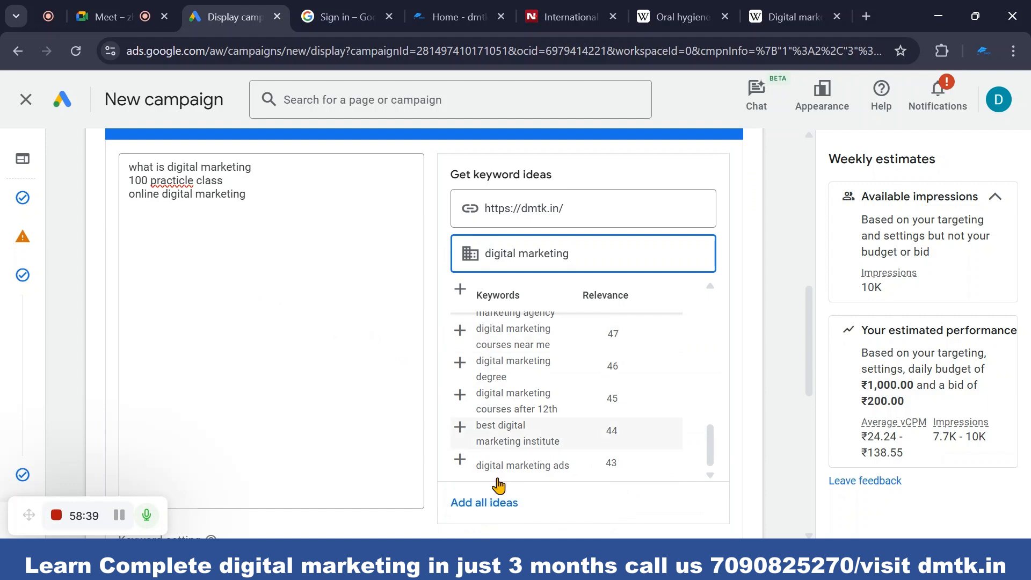
scroll(272, 355, "up", 3)
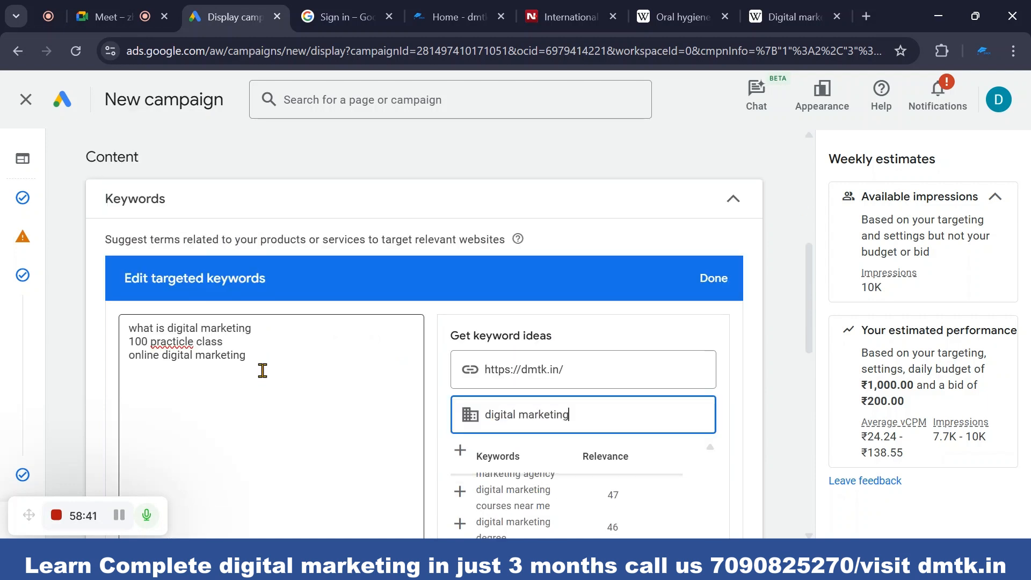
left_click(258, 365)
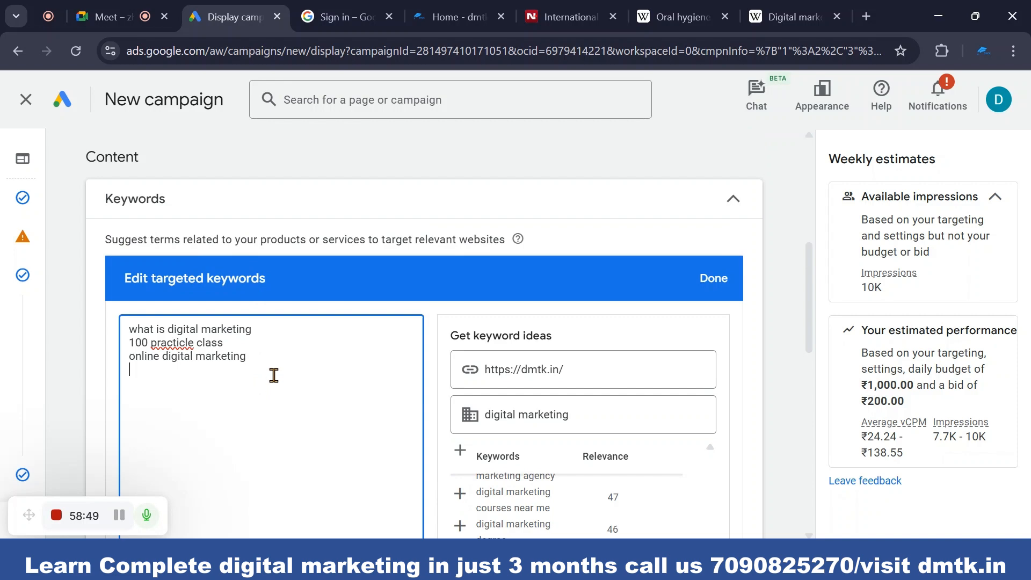
scroll(518, 438, "down", 6)
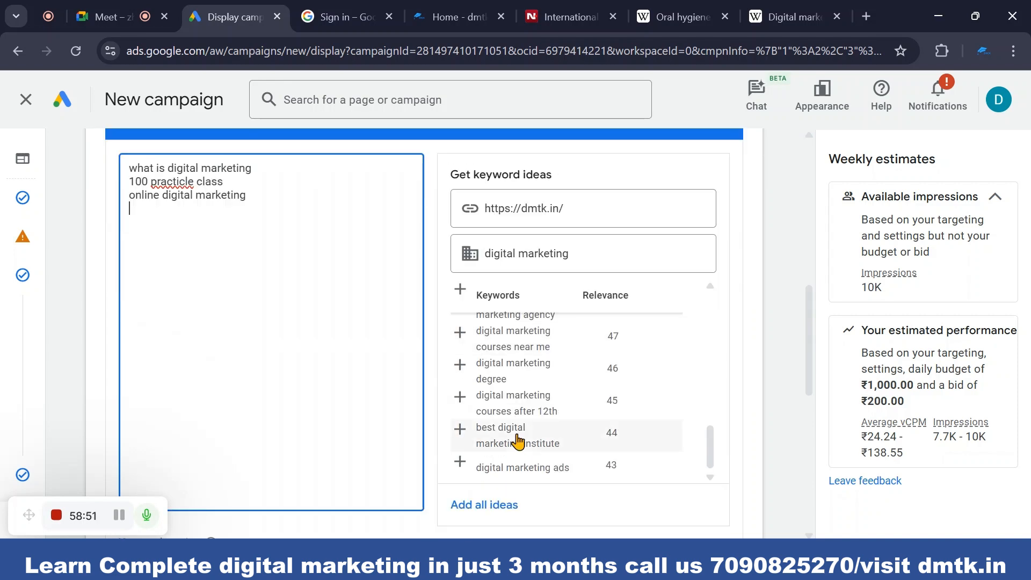
scroll(548, 396, "up", 2)
scroll(589, 317, "up", 4)
scroll(590, 316, "up", 10)
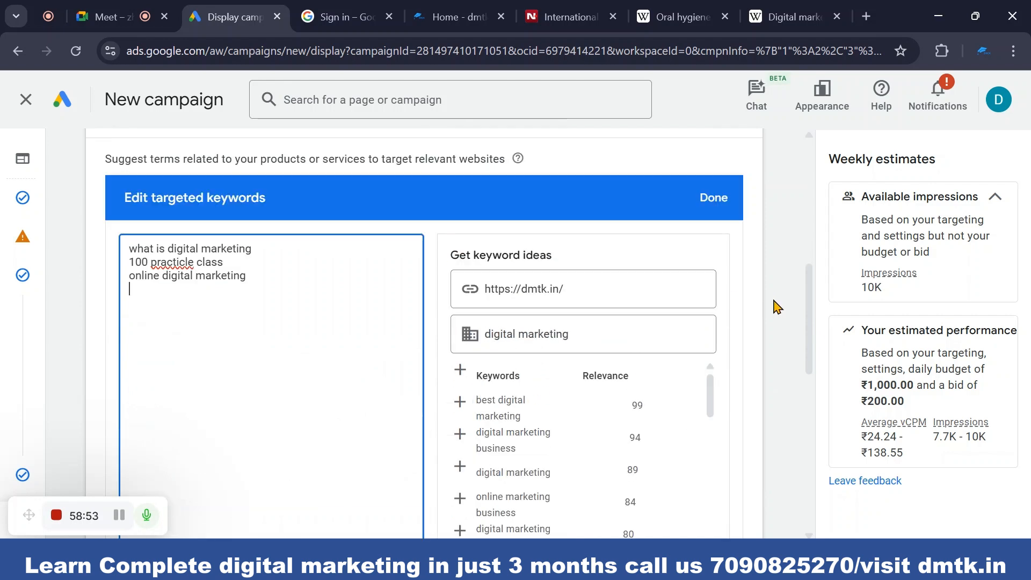
- Finish editing the targeted keywords and review the campaign's audience segment, demographics and keyword targeting
left_click(709, 439)
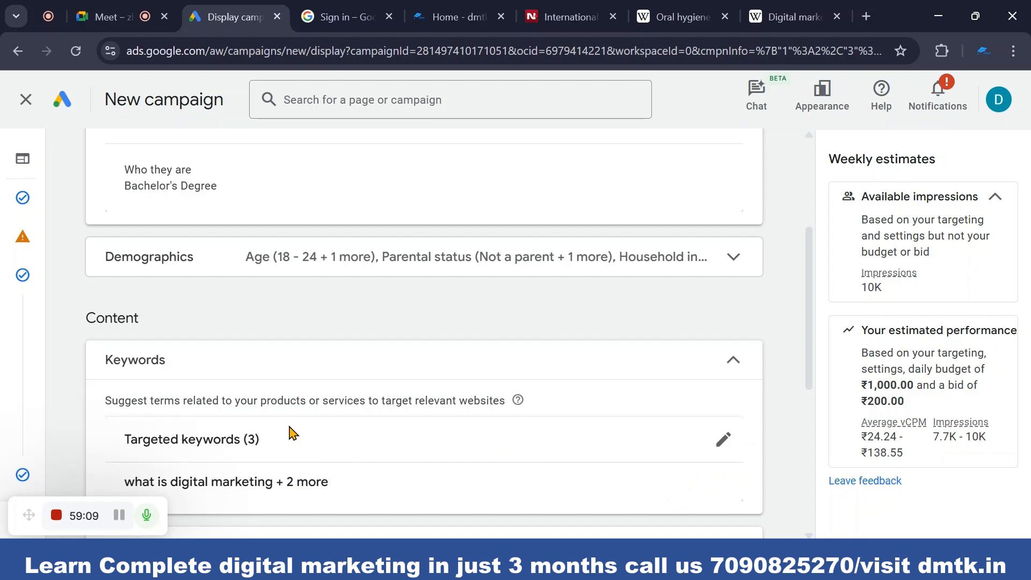
scroll(290, 430, "down", 1)
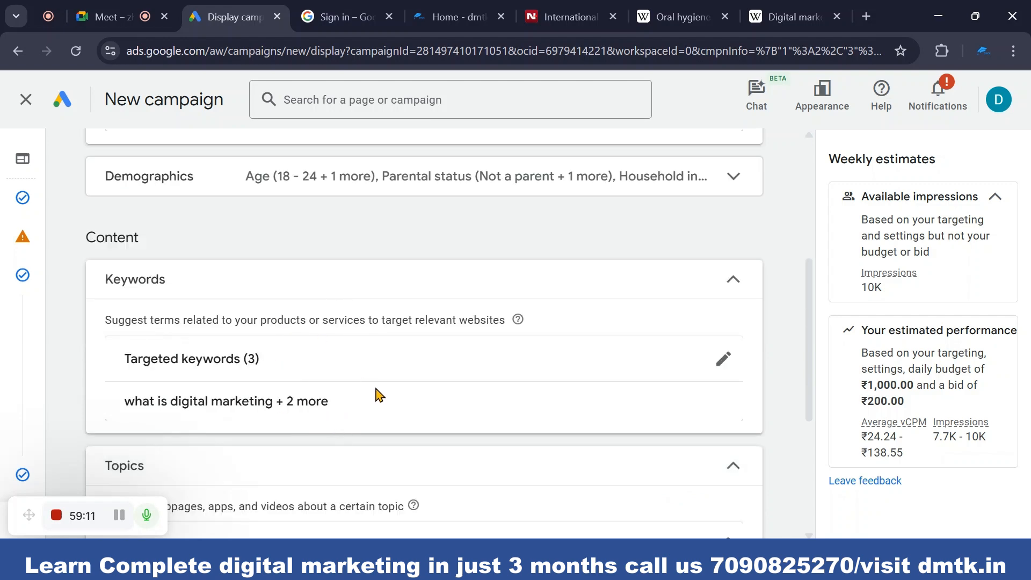
scroll(376, 393, "up", 3)
scroll(373, 393, "down", 3)
scroll(234, 365, "up", 1)
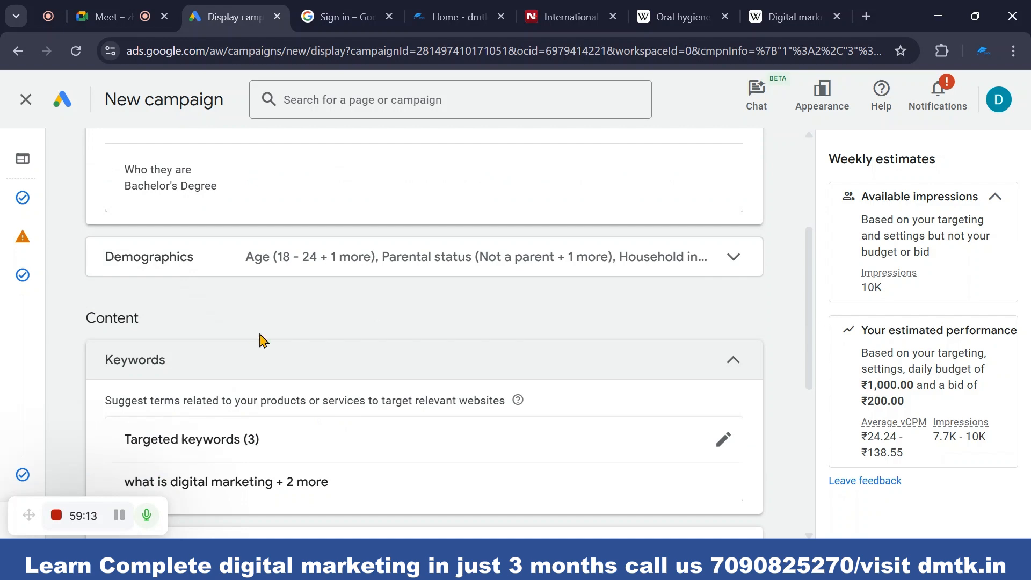
scroll(271, 339, "up", 2)
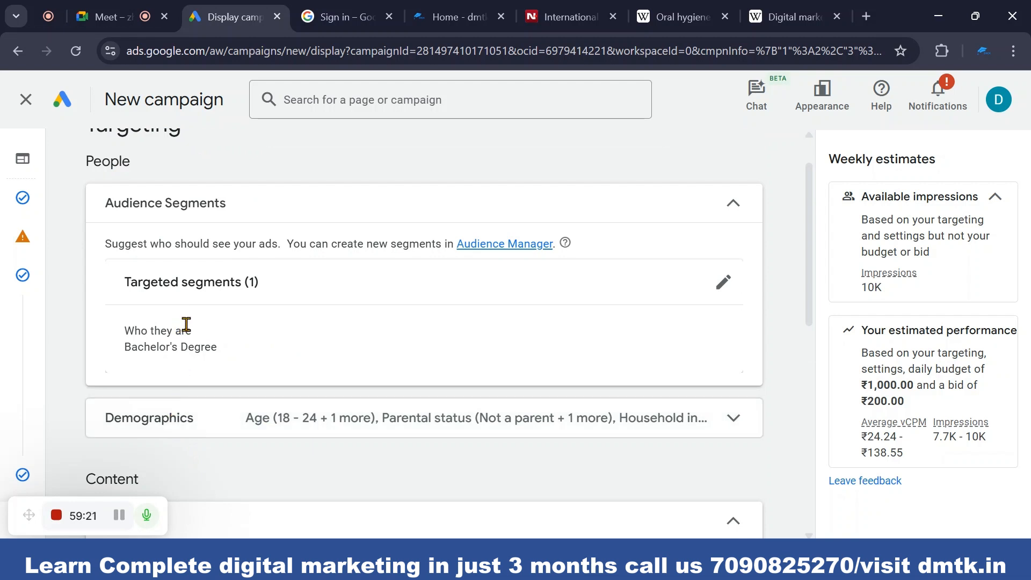
scroll(650, 447, "down", 1)
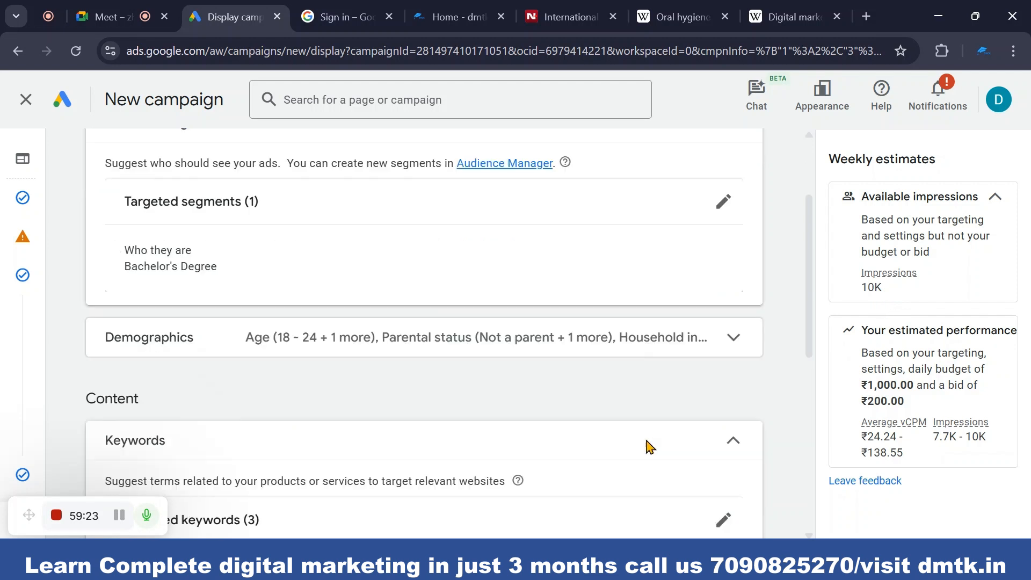